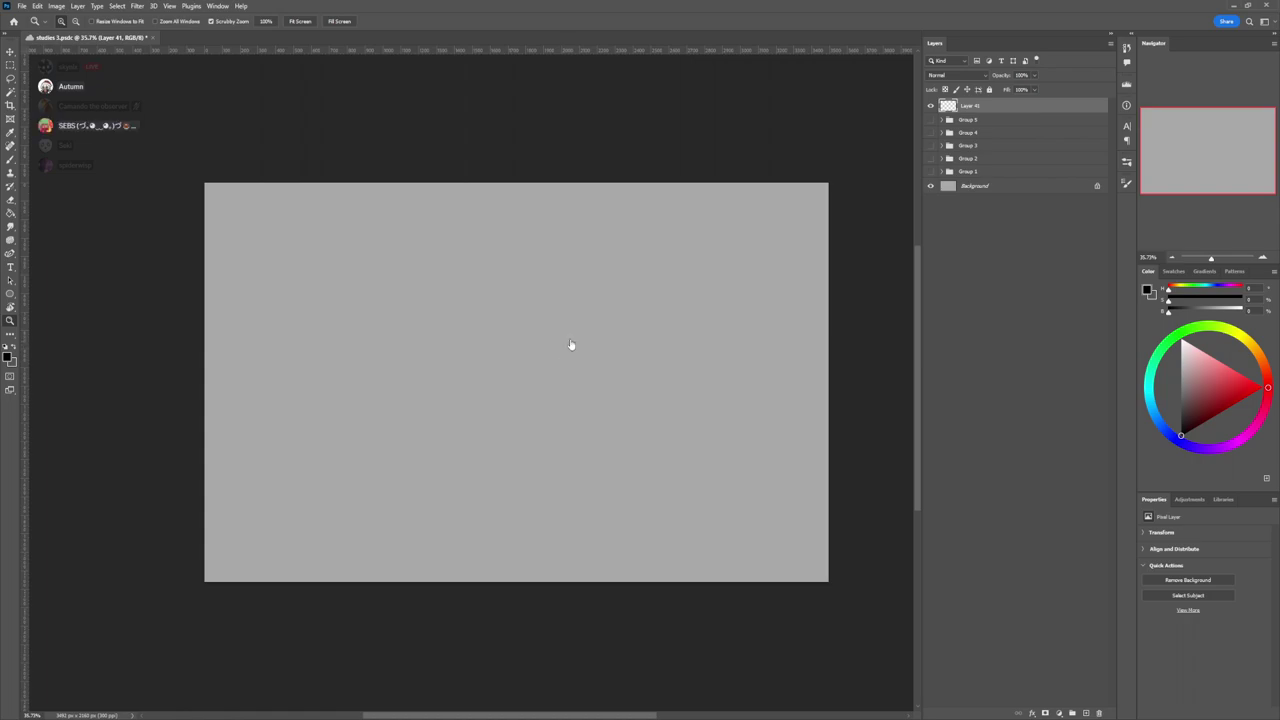
- Sketch a head in the upper middle of the canvas with a round cranium, slanted centre line and tapered jaw
{"action": "key", "text": "b"}
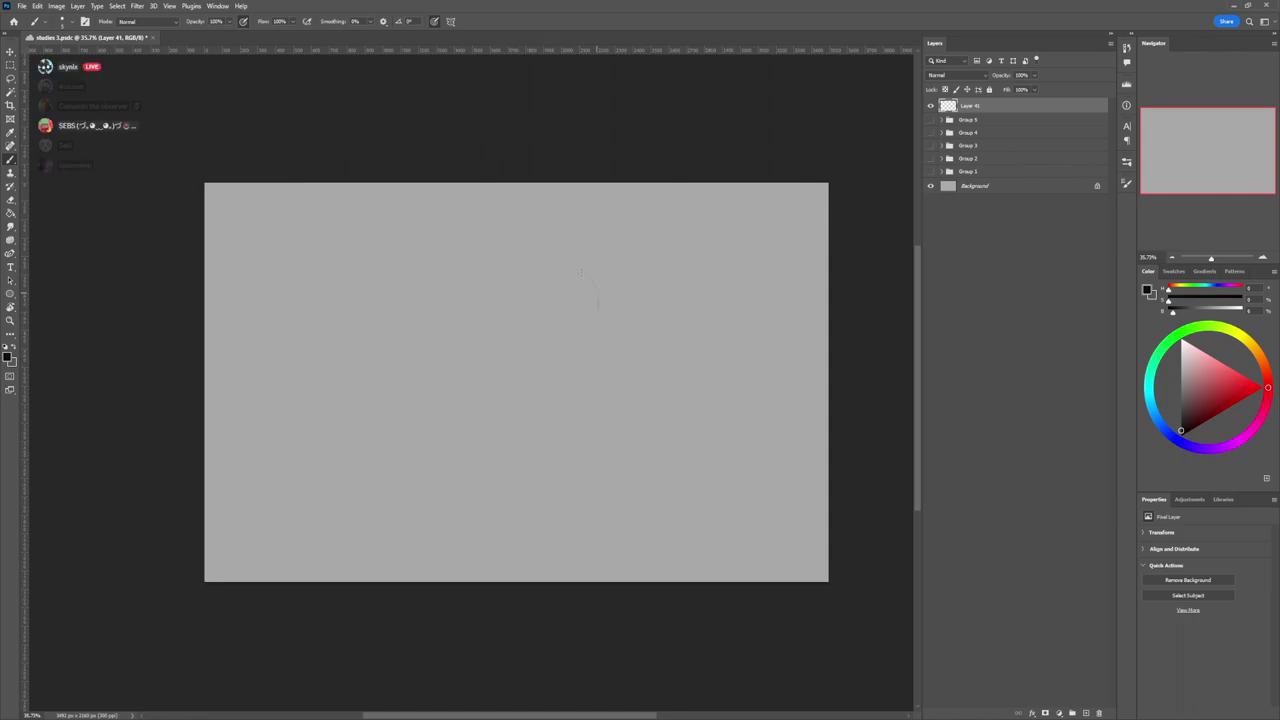
{"action": "mouse_move", "coordinate": [537, 323]}
{"action": "left_mouse_down"}
{"action": "mouse_move", "coordinate": [558, 270]}
{"action": "mouse_move", "coordinate": [584, 330]}
{"action": "mouse_move", "coordinate": [549, 296]}
{"action": "mouse_move", "coordinate": [583, 274]}
{"action": "mouse_move", "coordinate": [565, 272]}
{"action": "mouse_move", "coordinate": [584, 278]}
{"action": "mouse_move", "coordinate": [565, 291]}
{"action": "mouse_move", "coordinate": [579, 274]}
{"action": "mouse_move", "coordinate": [547, 341]}
{"action": "left_mouse_up"}
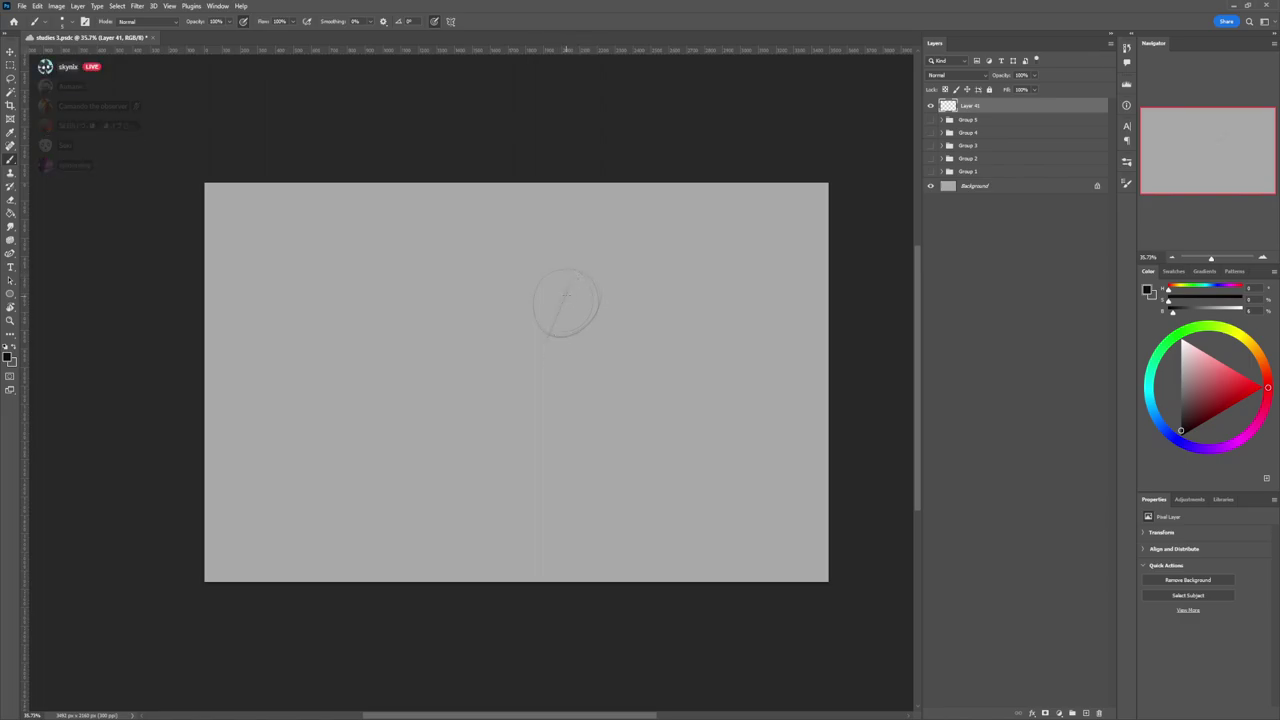
{"action": "left_click_drag", "start_coordinate": [575, 279], "coordinate": [540, 356]}
{"action": "left_click_drag", "start_coordinate": [575, 275], "coordinate": [558, 295]}
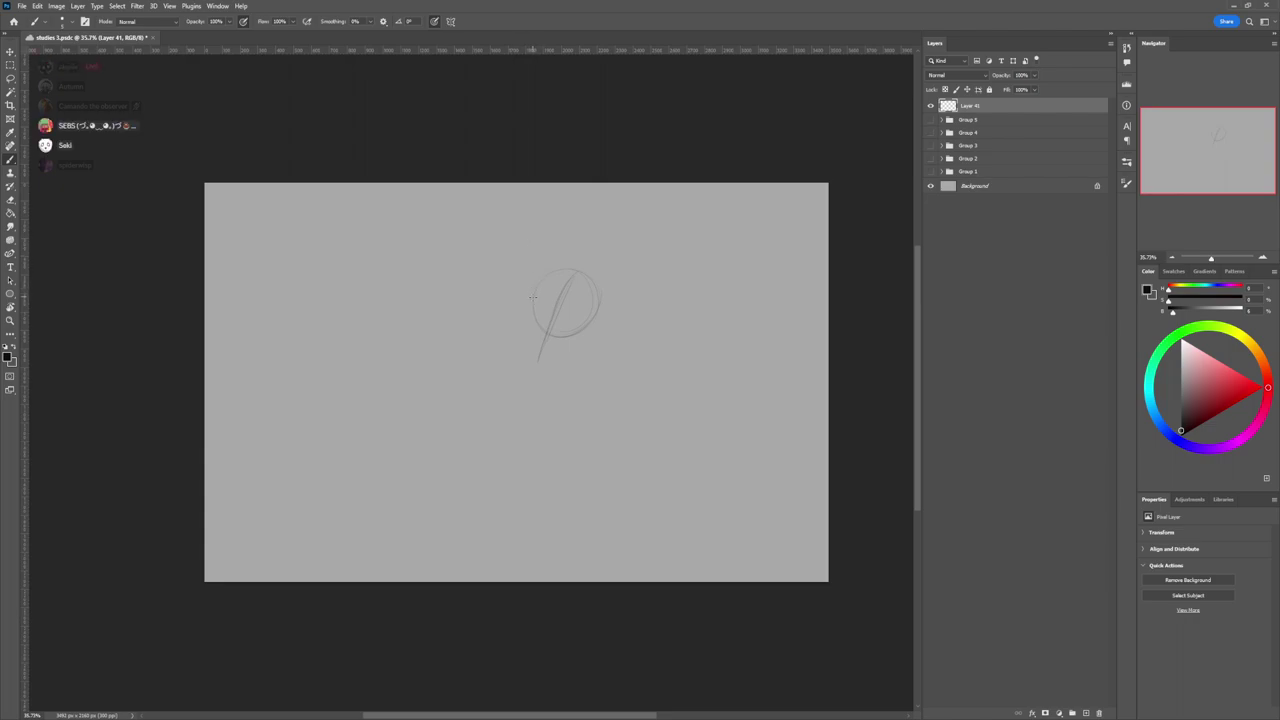
{"action": "left_click_drag", "start_coordinate": [533, 294], "coordinate": [529, 362]}
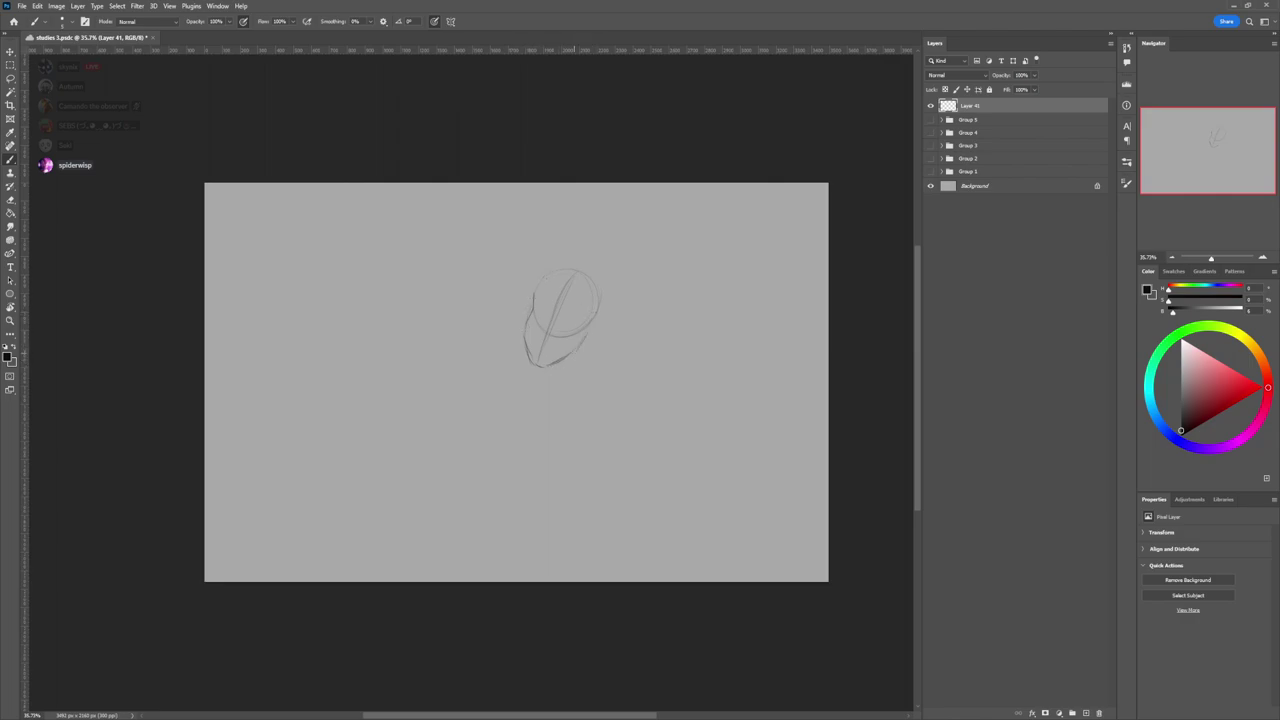
{"action": "left_click_drag", "start_coordinate": [593, 318], "coordinate": [578, 348]}
{"action": "left_click_drag", "start_coordinate": [532, 298], "coordinate": [525, 329]}
- Lasso the head sketch, flatten it slightly with Free Transform and move it up towards the canvas's right side
{"action": "key", "text": "l"}
{"action": "mouse_move", "coordinate": [595, 382]}
{"action": "left_mouse_down"}
{"action": "mouse_move", "coordinate": [646, 280]}
{"action": "mouse_move", "coordinate": [600, 338]}
{"action": "left_mouse_up"}
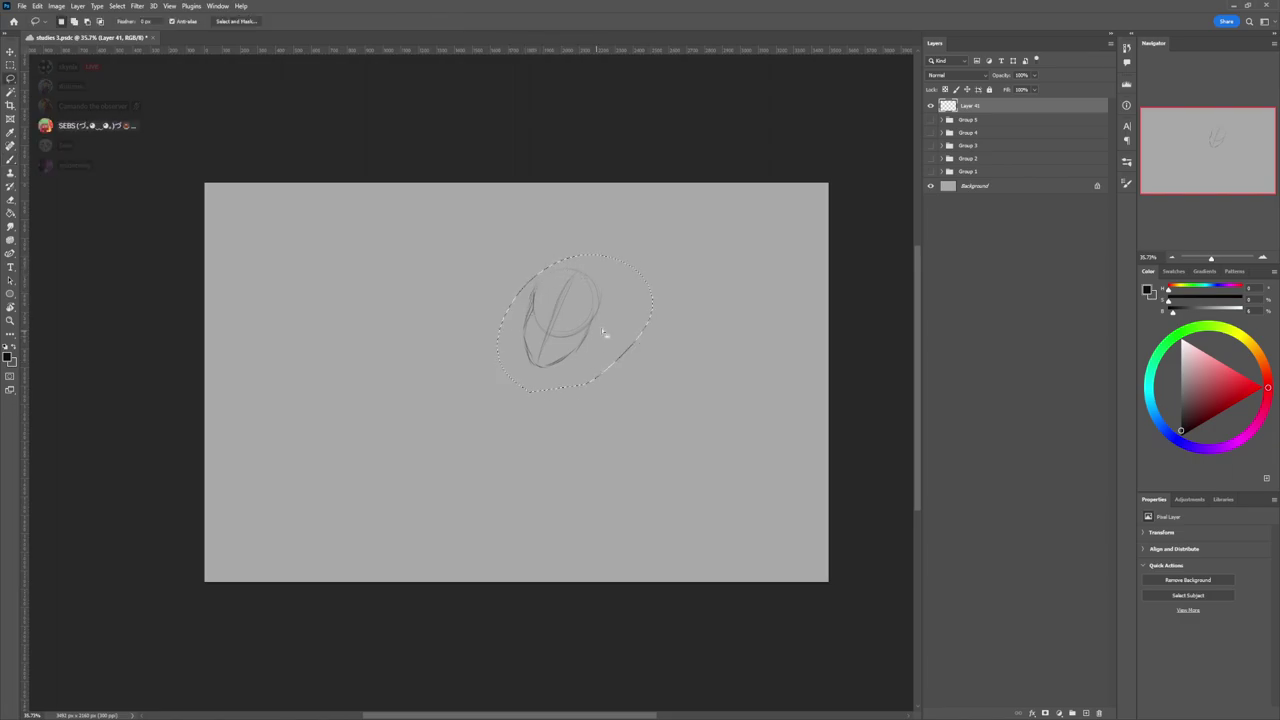
{"action": "key", "text": "ctrl+t"}
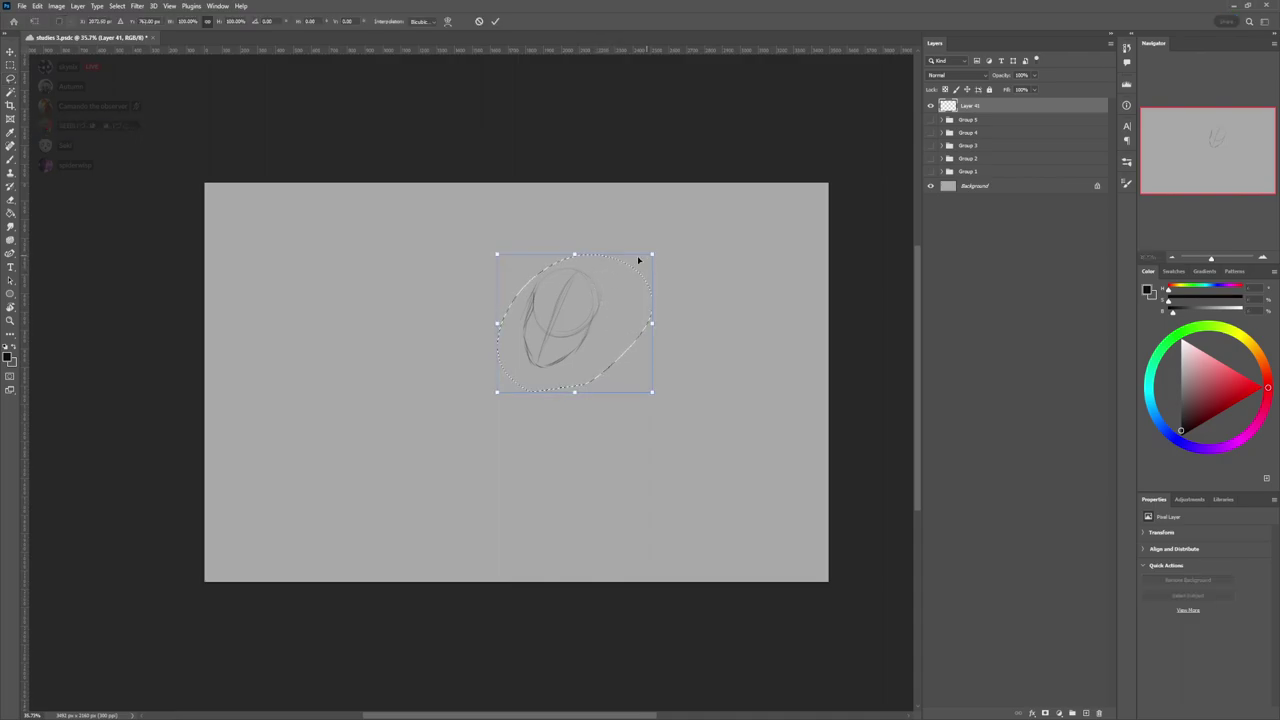
{"action": "left_click_drag", "start_coordinate": [574, 254], "coordinate": [571, 268]}
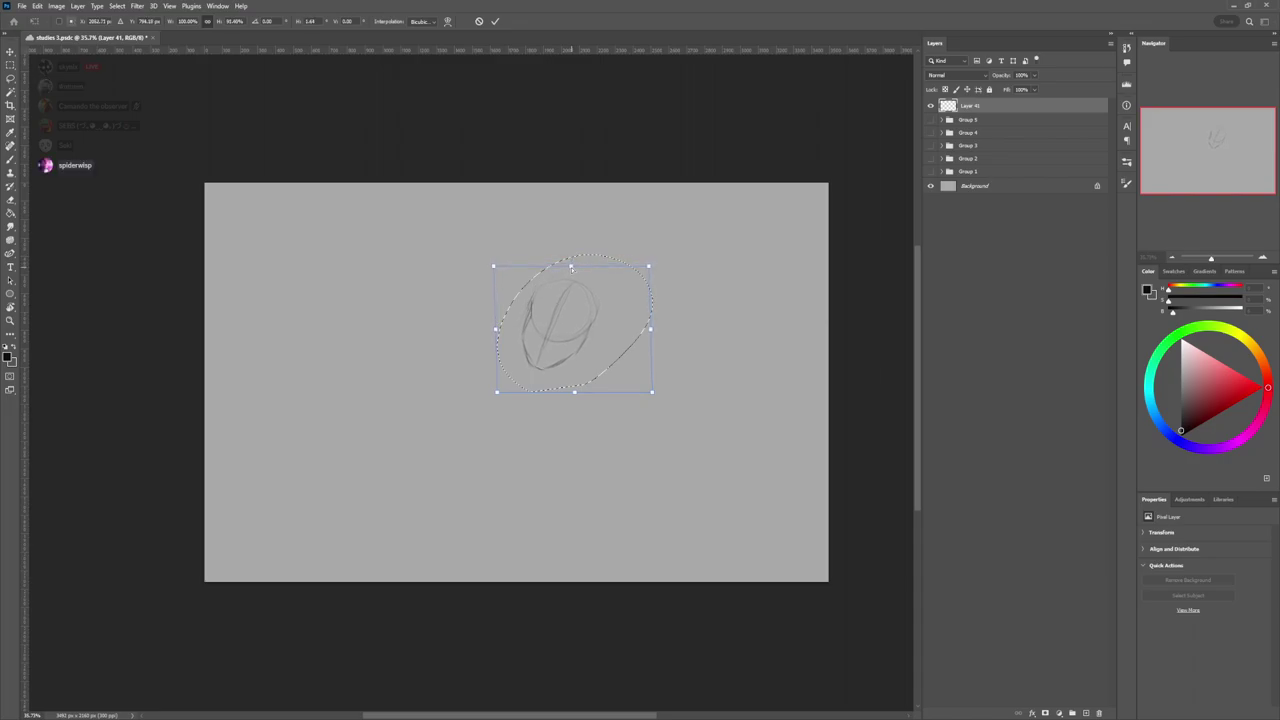
{"action": "mouse_move", "coordinate": [600, 309]}
{"action": "left_mouse_down"}
{"action": "mouse_move", "coordinate": [586, 277]}
{"action": "mouse_move", "coordinate": [612, 287]}
{"action": "mouse_move", "coordinate": [643, 277]}
{"action": "mouse_move", "coordinate": [632, 273]}
{"action": "left_mouse_up"}
{"action": "key", "text": "Return"}
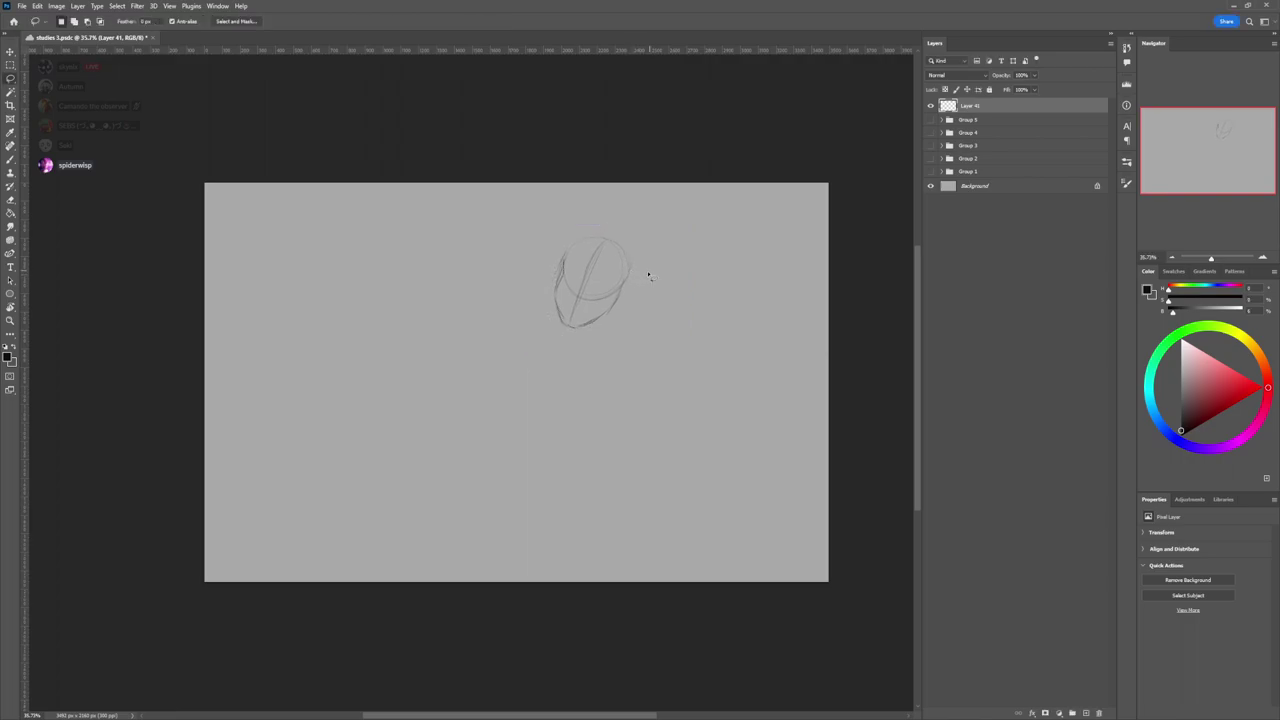
- Sketch the leaning torso below the head, plus the bent arm with its shoulder and elbow on the right
{"action": "key", "text": "b"}
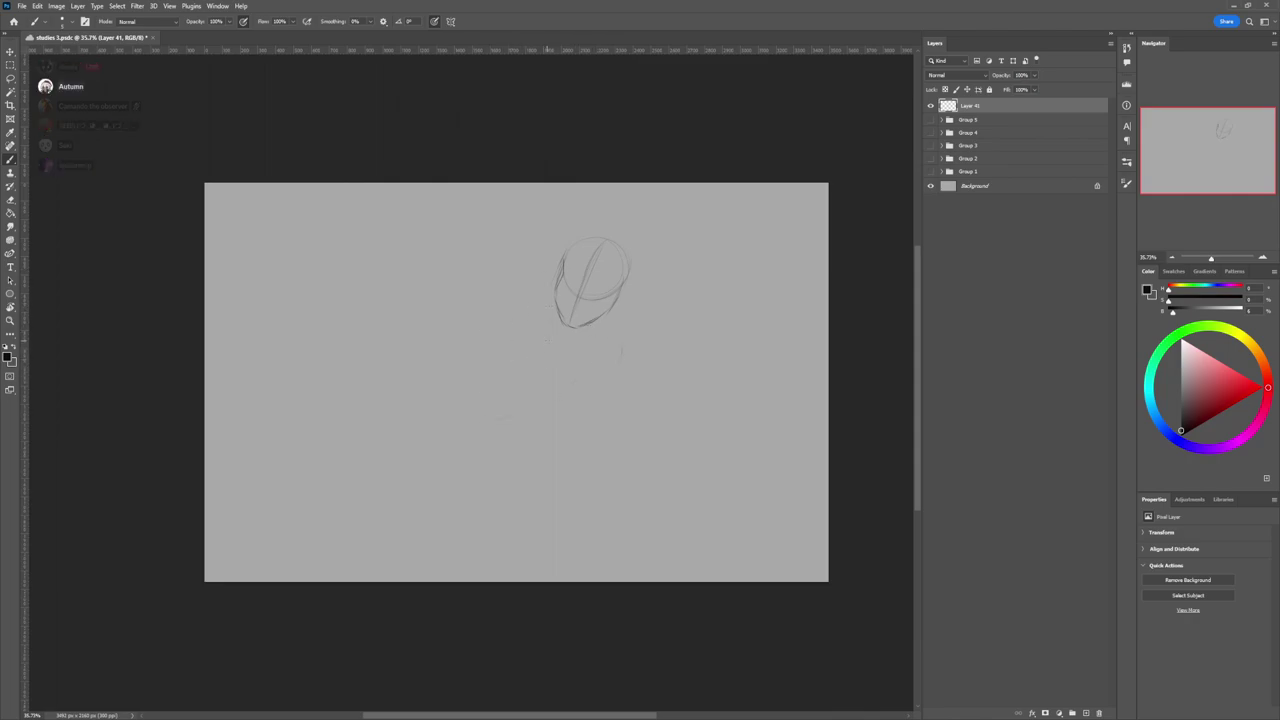
{"action": "mouse_move", "coordinate": [548, 344]}
{"action": "left_mouse_down"}
{"action": "mouse_move", "coordinate": [570, 387]}
{"action": "mouse_move", "coordinate": [506, 447]}
{"action": "left_mouse_up"}
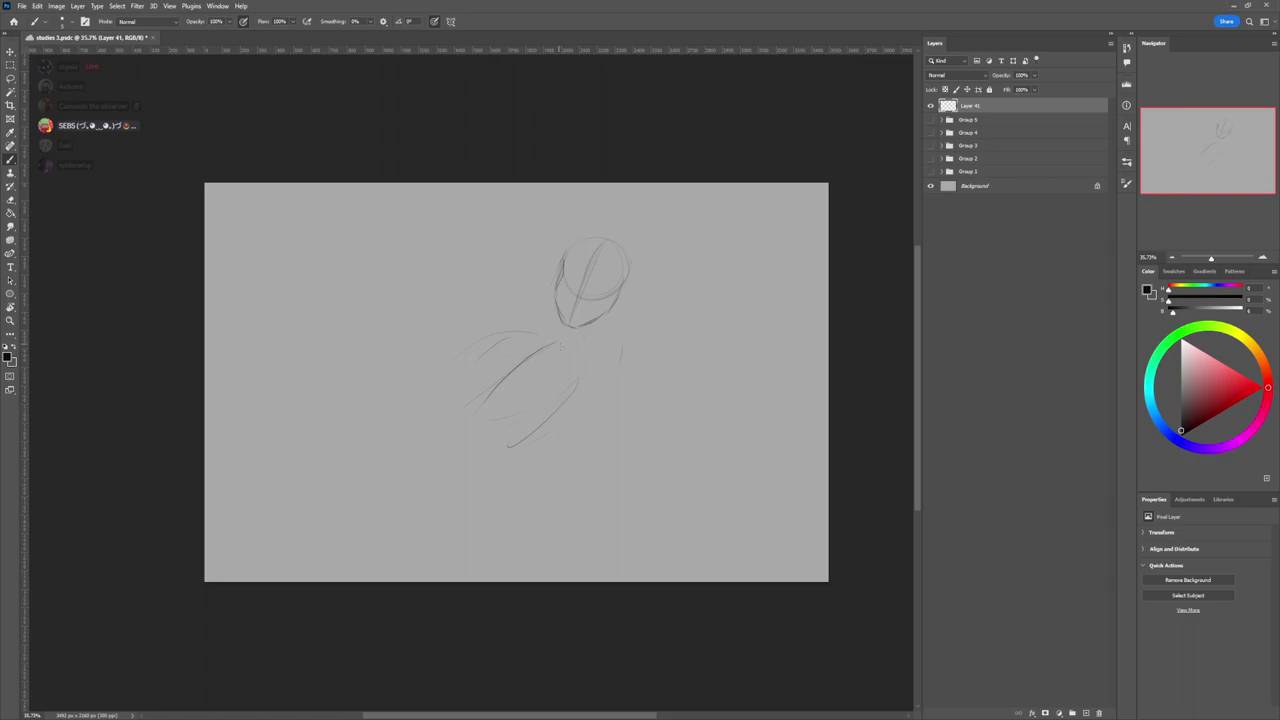
{"action": "left_click_drag", "start_coordinate": [510, 444], "coordinate": [585, 403]}
{"action": "mouse_move", "coordinate": [637, 349]}
{"action": "left_mouse_down"}
{"action": "mouse_move", "coordinate": [633, 445]}
{"action": "mouse_move", "coordinate": [555, 370]}
{"action": "mouse_move", "coordinate": [566, 479]}
{"action": "left_mouse_up"}
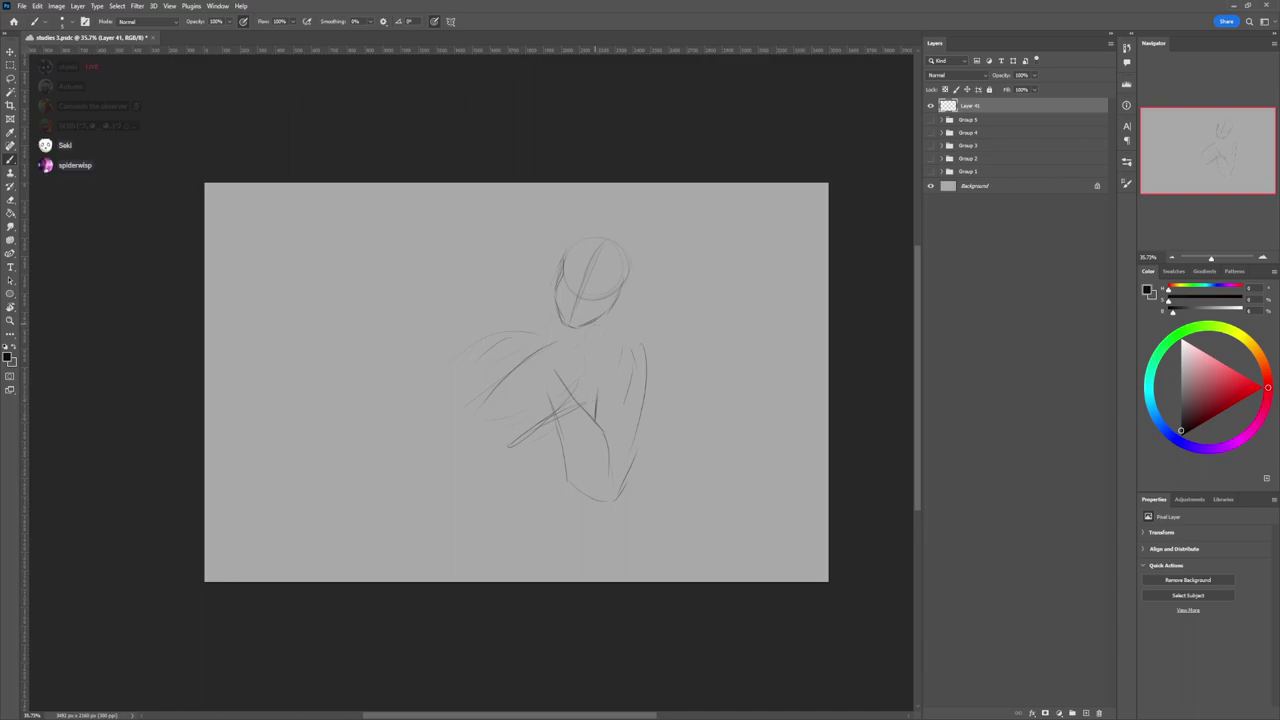
{"action": "left_click_drag", "start_coordinate": [600, 380], "coordinate": [595, 419]}
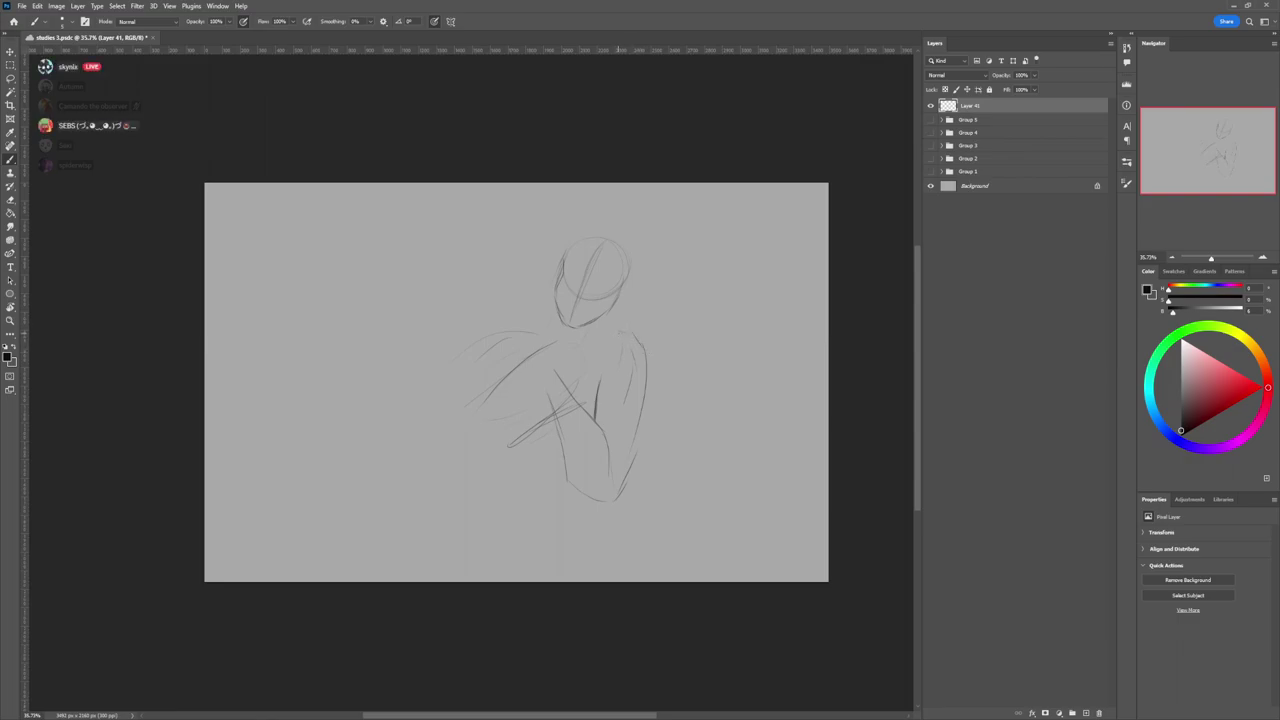
{"action": "mouse_move", "coordinate": [645, 364]}
{"action": "left_mouse_down"}
{"action": "mouse_move", "coordinate": [618, 394]}
{"action": "mouse_move", "coordinate": [627, 406]}
{"action": "mouse_move", "coordinate": [637, 395]}
{"action": "left_mouse_up"}
{"action": "mouse_move", "coordinate": [645, 355]}
{"action": "left_mouse_down"}
{"action": "mouse_move", "coordinate": [638, 388]}
{"action": "mouse_move", "coordinate": [615, 392]}
{"action": "left_mouse_up"}
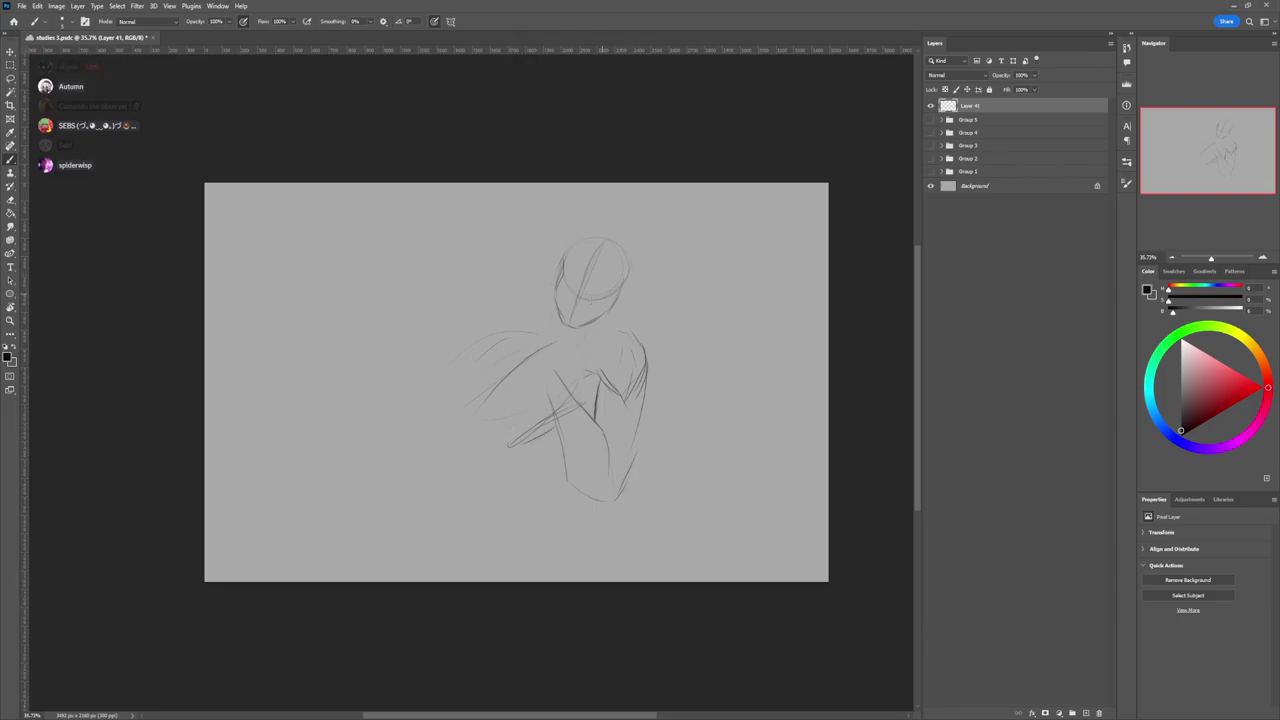
- Lasso the head again and transform it to sit slightly lower and further left above the shoulders
{"action": "key", "text": "l"}
{"action": "mouse_move", "coordinate": [655, 262]}
{"action": "left_mouse_down"}
{"action": "mouse_move", "coordinate": [560, 328]}
{"action": "mouse_move", "coordinate": [655, 250]}
{"action": "mouse_move", "coordinate": [691, 195]}
{"action": "left_mouse_up"}
{"action": "key", "text": "ctrl+t"}
{"action": "mouse_move", "coordinate": [667, 237]}
{"action": "left_mouse_down"}
{"action": "mouse_move", "coordinate": [674, 229]}
{"action": "mouse_move", "coordinate": [651, 254]}
{"action": "mouse_move", "coordinate": [654, 243]}
{"action": "mouse_move", "coordinate": [635, 242]}
{"action": "left_mouse_up"}
{"action": "key", "text": "Return"}
{"action": "key", "text": "l"}
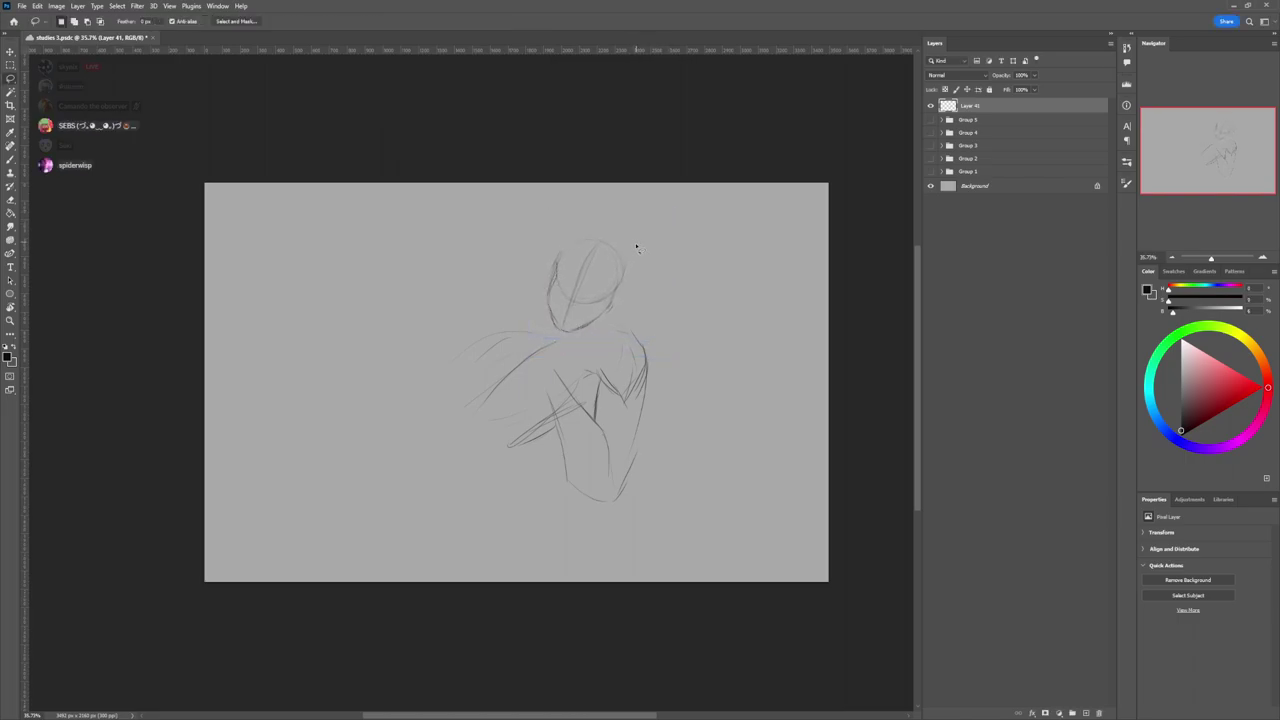
- Sketch the far shoulder, collar line and waist of the torso, and erase the stray lines at the hip
{"action": "key", "text": "b"}
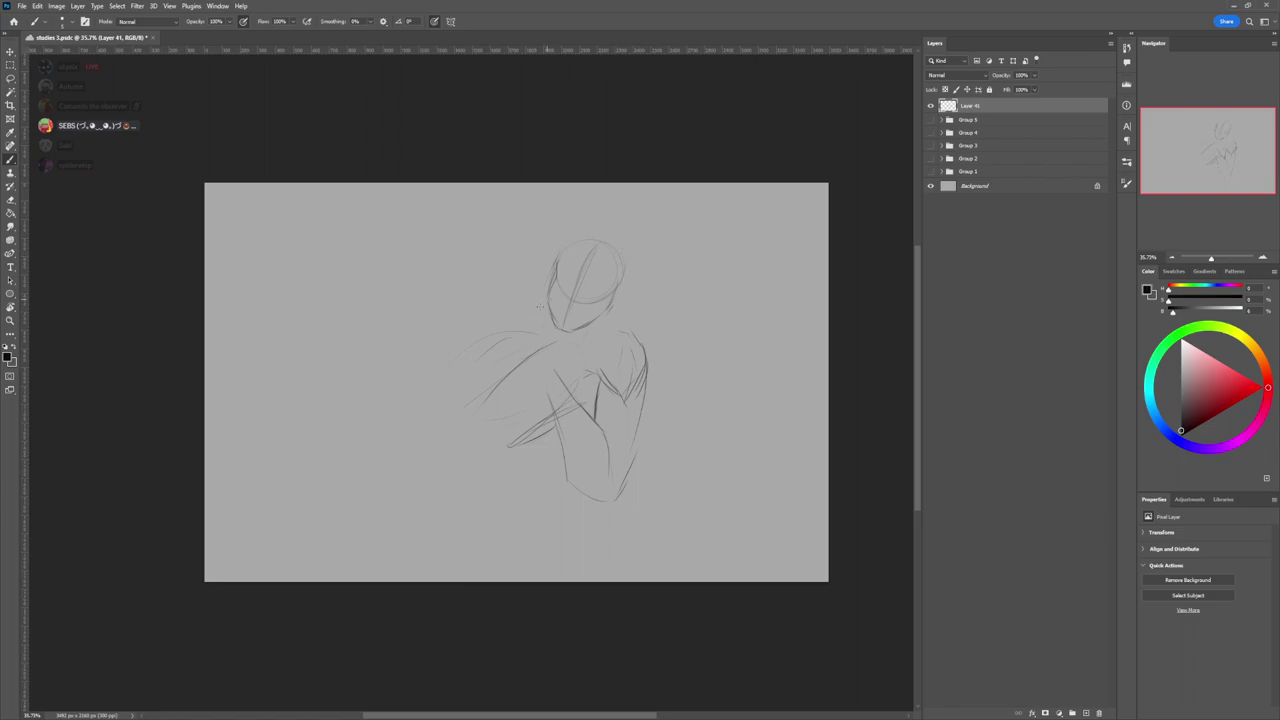
{"action": "left_click_drag", "start_coordinate": [472, 327], "coordinate": [500, 302]}
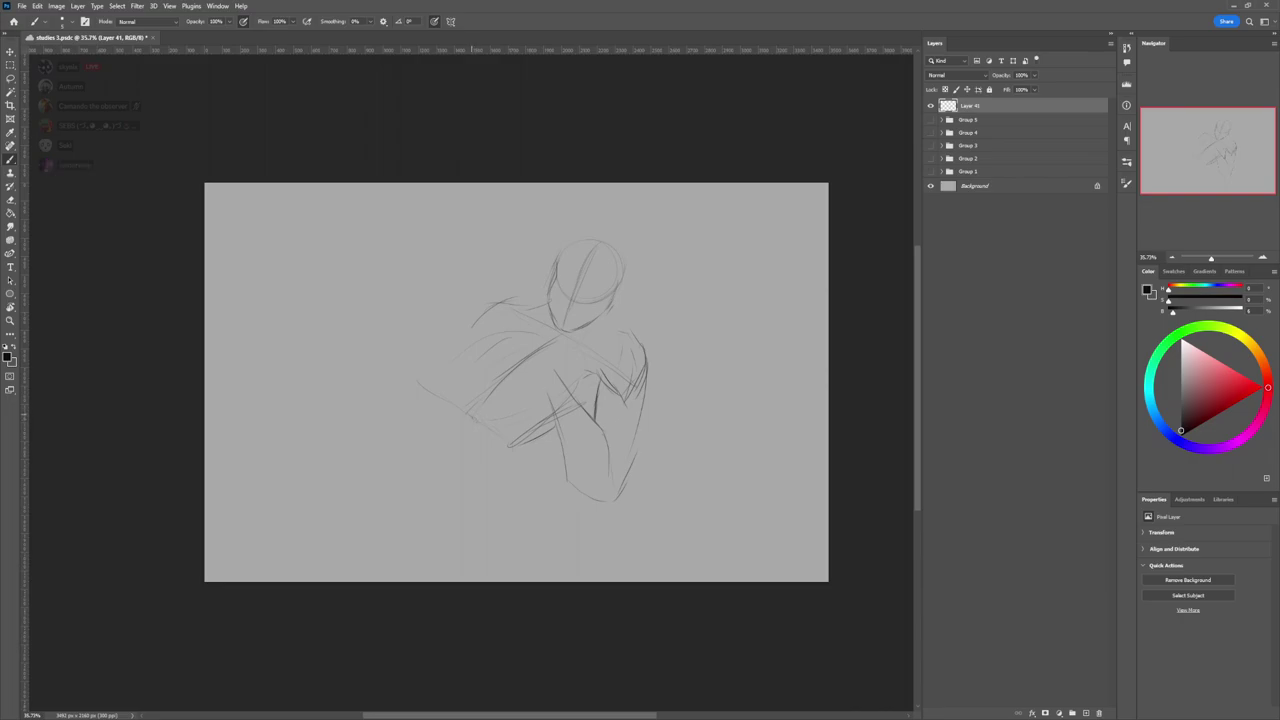
{"action": "left_click_drag", "start_coordinate": [462, 407], "coordinate": [436, 412]}
{"action": "key", "text": "e"}
{"action": "left_click_drag", "start_coordinate": [429, 402], "coordinate": [445, 380]}
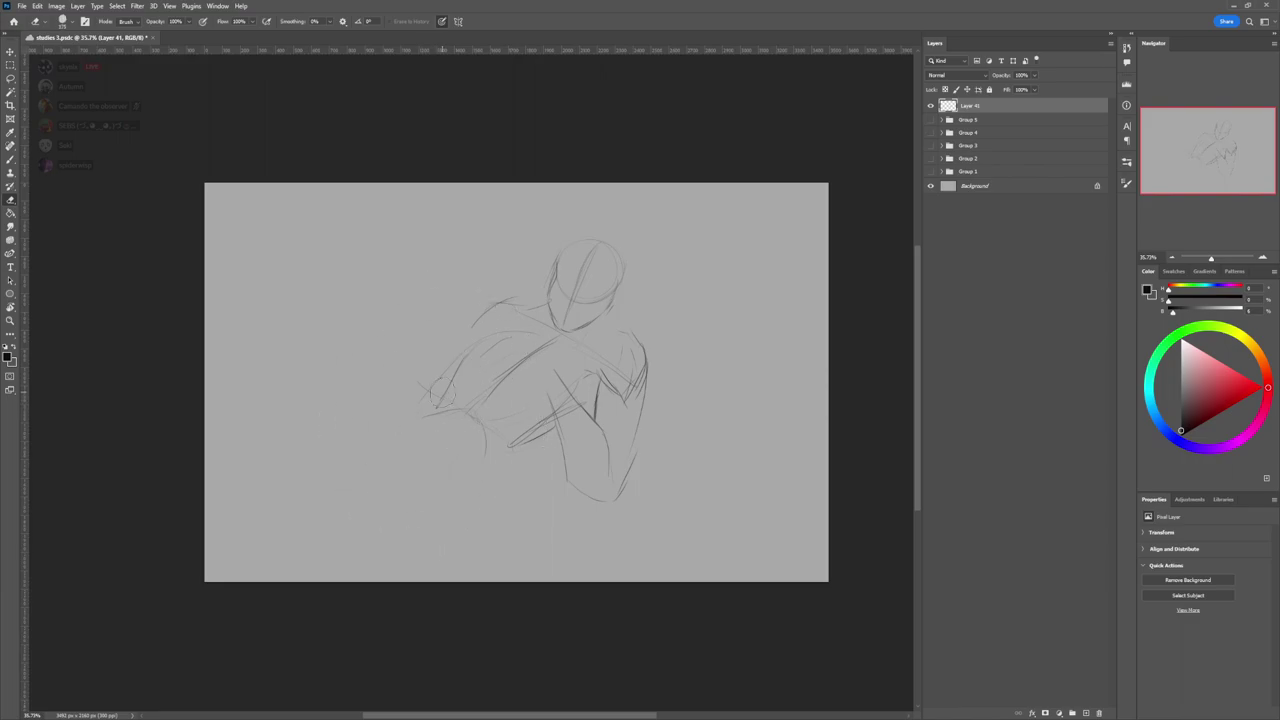
- Sketch the top edge of the left upper arm and rough in its raised hand and wrist
{"action": "key", "text": "b"}
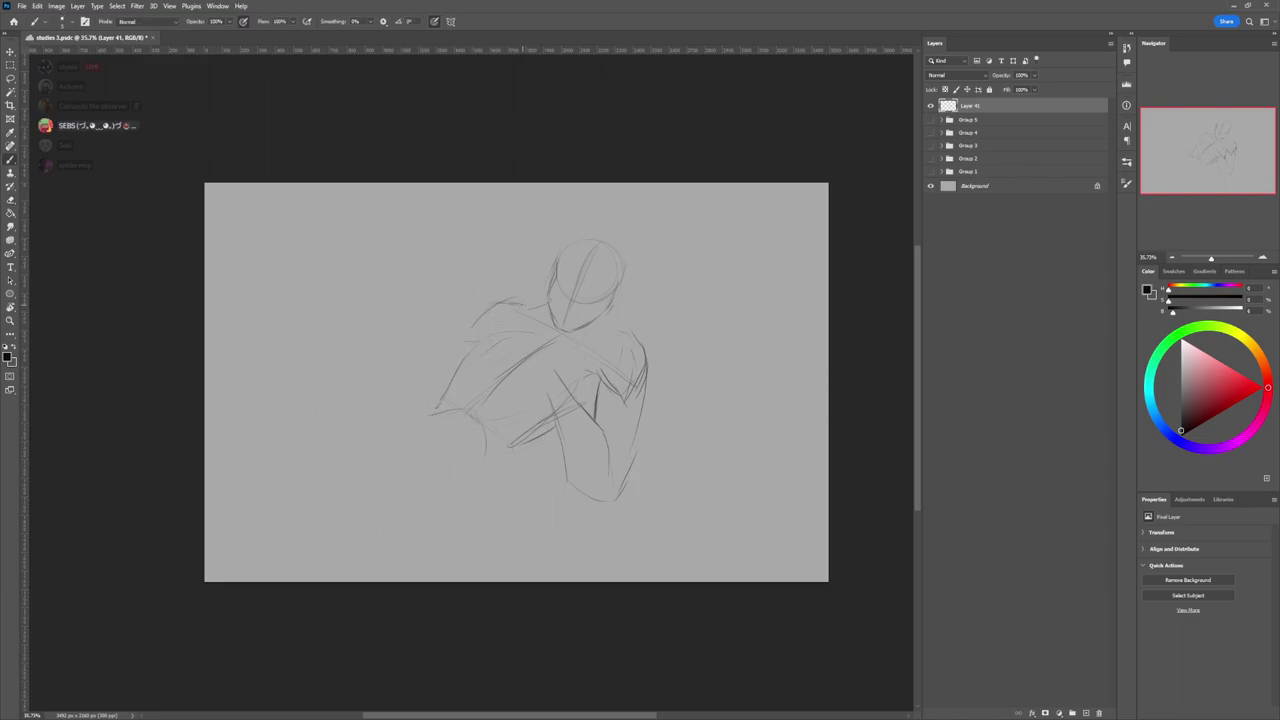
{"action": "left_click_drag", "start_coordinate": [535, 302], "coordinate": [452, 301]}
{"action": "left_click_drag", "start_coordinate": [446, 277], "coordinate": [428, 290]}
{"action": "mouse_move", "coordinate": [455, 265]}
{"action": "left_mouse_down"}
{"action": "mouse_move", "coordinate": [429, 285]}
{"action": "mouse_move", "coordinate": [451, 297]}
{"action": "left_mouse_up"}
- Lasso the raised hand sketch, adjust it with Free Transform and clear the selection
{"action": "key", "text": "l"}
{"action": "mouse_move", "coordinate": [473, 292]}
{"action": "left_mouse_down"}
{"action": "mouse_move", "coordinate": [398, 322]}
{"action": "mouse_move", "coordinate": [488, 242]}
{"action": "mouse_move", "coordinate": [477, 253]}
{"action": "mouse_move", "coordinate": [472, 229]}
{"action": "left_mouse_up"}
{"action": "key", "text": "ctrl+t"}
{"action": "key", "text": "Return"}
{"action": "key", "text": "ctrl+d"}
- Draw the raised arm's forearm down to the elbow and join it to the underside of the upper arm
{"action": "key", "text": "b"}
{"action": "left_click_drag", "start_coordinate": [455, 273], "coordinate": [439, 313]}
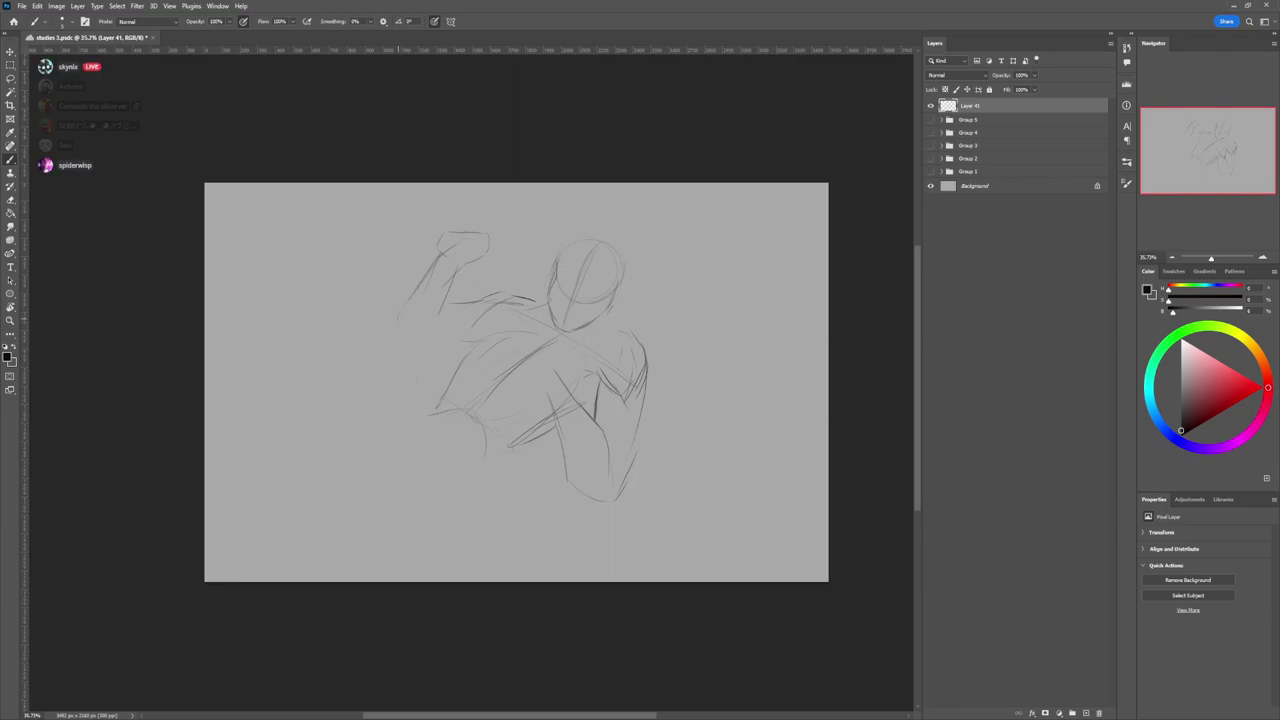
{"action": "left_click_drag", "start_coordinate": [431, 340], "coordinate": [451, 342]}
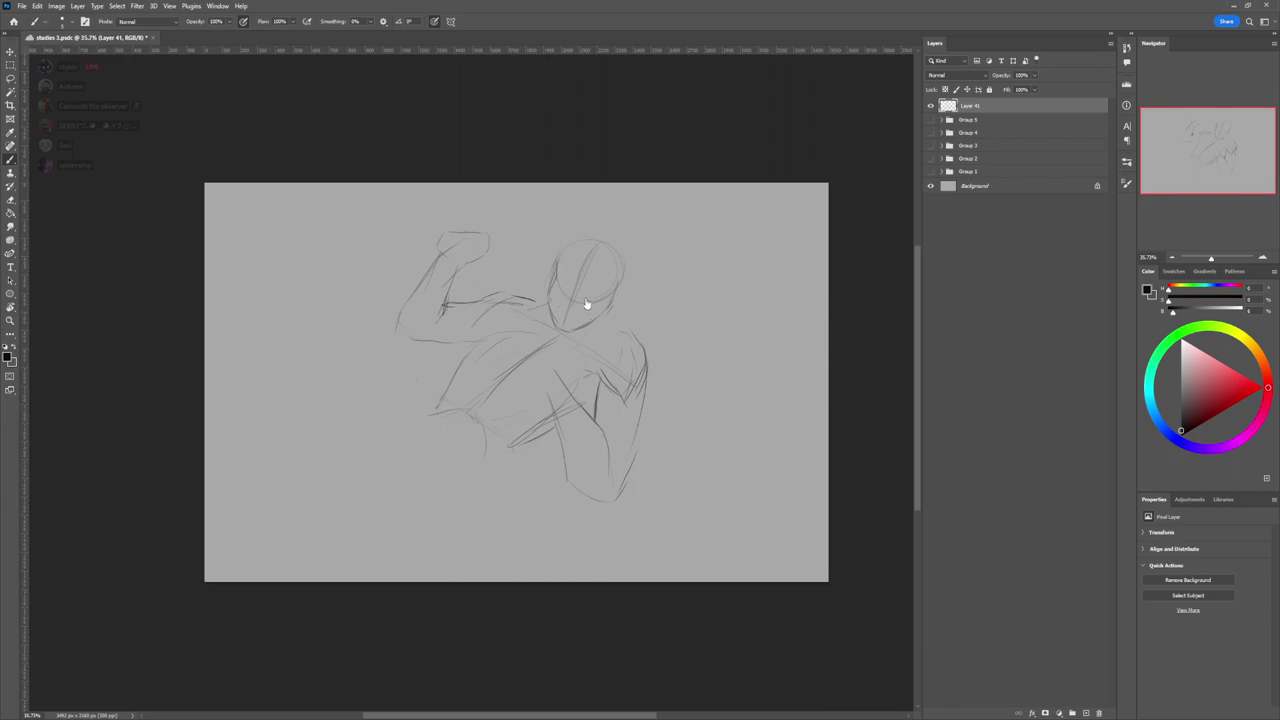
- Scale the whole figure sketch down slightly and move it up and to the right
{"action": "key", "text": "ctrl+t"}
{"action": "left_click_drag", "start_coordinate": [648, 230], "coordinate": [623, 249]}
{"action": "left_click_drag", "start_coordinate": [595, 304], "coordinate": [644, 272]}
{"action": "key", "text": "Return"}
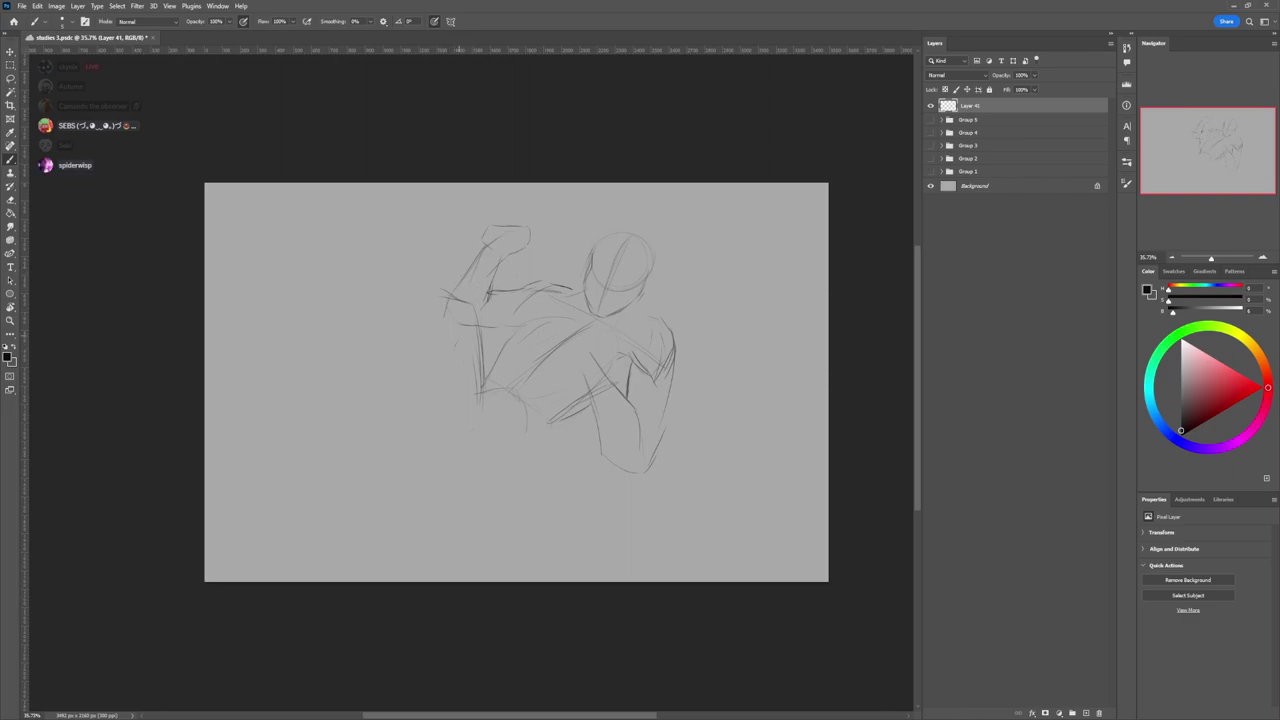
- Sketch the raised bent leg on the left and the hip and lower leg reaching the canvas's bottom edge
{"action": "mouse_move", "coordinate": [441, 295]}
{"action": "left_mouse_down"}
{"action": "mouse_move", "coordinate": [405, 340]}
{"action": "mouse_move", "coordinate": [443, 365]}
{"action": "mouse_move", "coordinate": [372, 408]}
{"action": "left_mouse_up"}
{"action": "left_click_drag", "start_coordinate": [455, 347], "coordinate": [398, 414]}
{"action": "left_click_drag", "start_coordinate": [556, 464], "coordinate": [557, 514]}
{"action": "left_click_drag", "start_coordinate": [554, 440], "coordinate": [556, 514]}
{"action": "left_click_drag", "start_coordinate": [468, 472], "coordinate": [484, 496]}
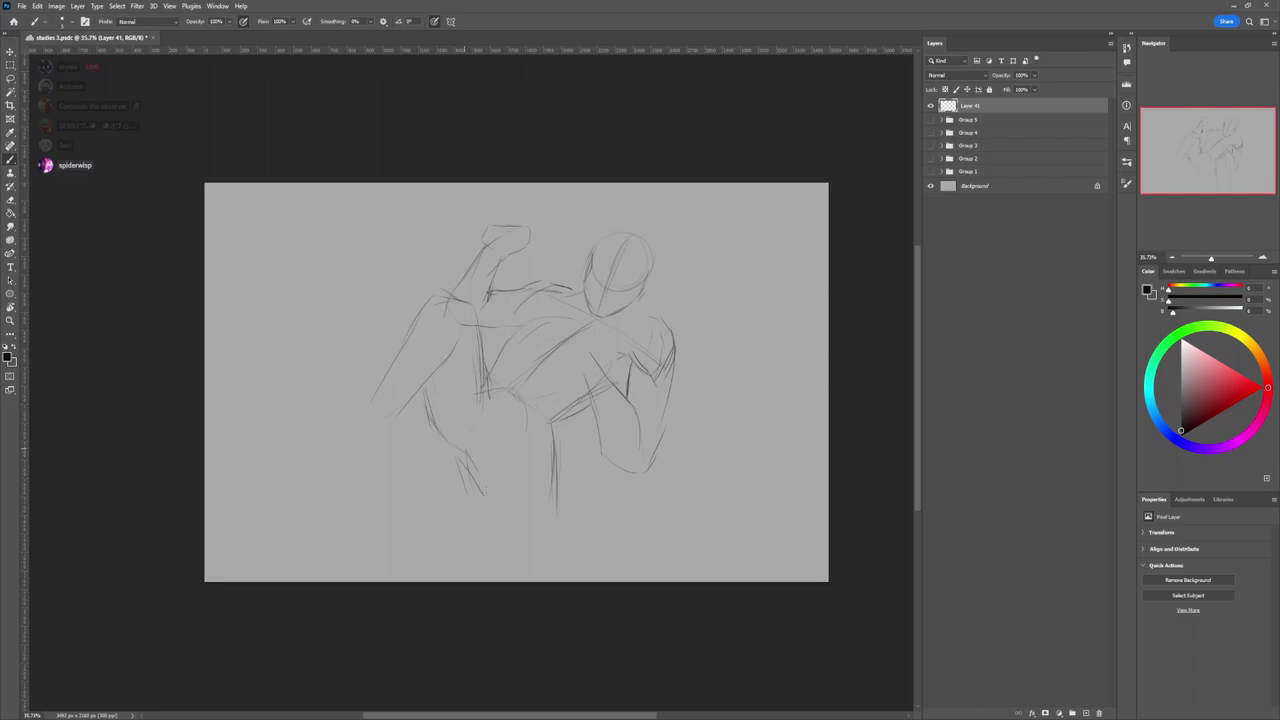
{"action": "mouse_move", "coordinate": [462, 450]}
{"action": "left_mouse_down"}
{"action": "mouse_move", "coordinate": [484, 466]}
{"action": "mouse_move", "coordinate": [500, 538]}
{"action": "mouse_move", "coordinate": [540, 578]}
{"action": "left_mouse_up"}
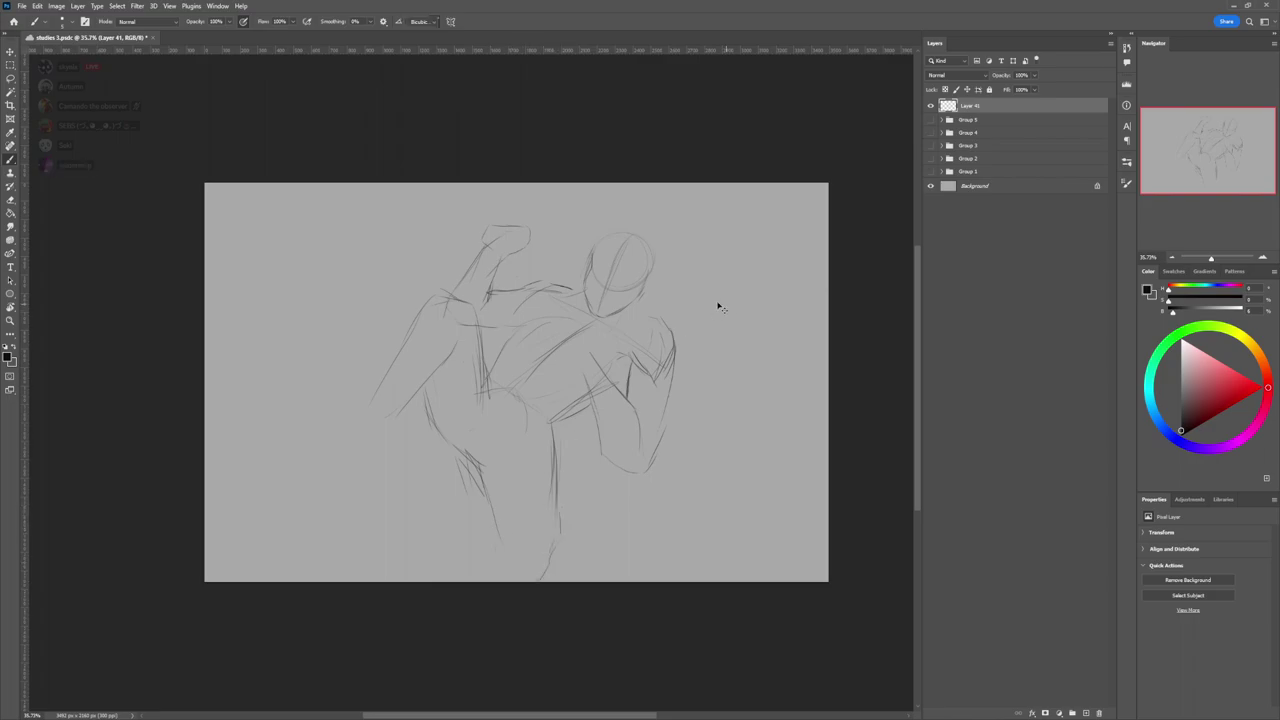
- Scale the whole figure down again and reposition it so the lower leg clears the bottom of the canvas
{"action": "key", "text": "ctrl+t"}
{"action": "left_click_drag", "start_coordinate": [675, 223], "coordinate": [646, 255]}
{"action": "left_click_drag", "start_coordinate": [576, 371], "coordinate": [626, 329]}
{"action": "left_click_drag", "start_coordinate": [699, 206], "coordinate": [688, 219]}
{"action": "left_click_drag", "start_coordinate": [636, 299], "coordinate": [620, 306]}
{"action": "key", "text": "Return"}
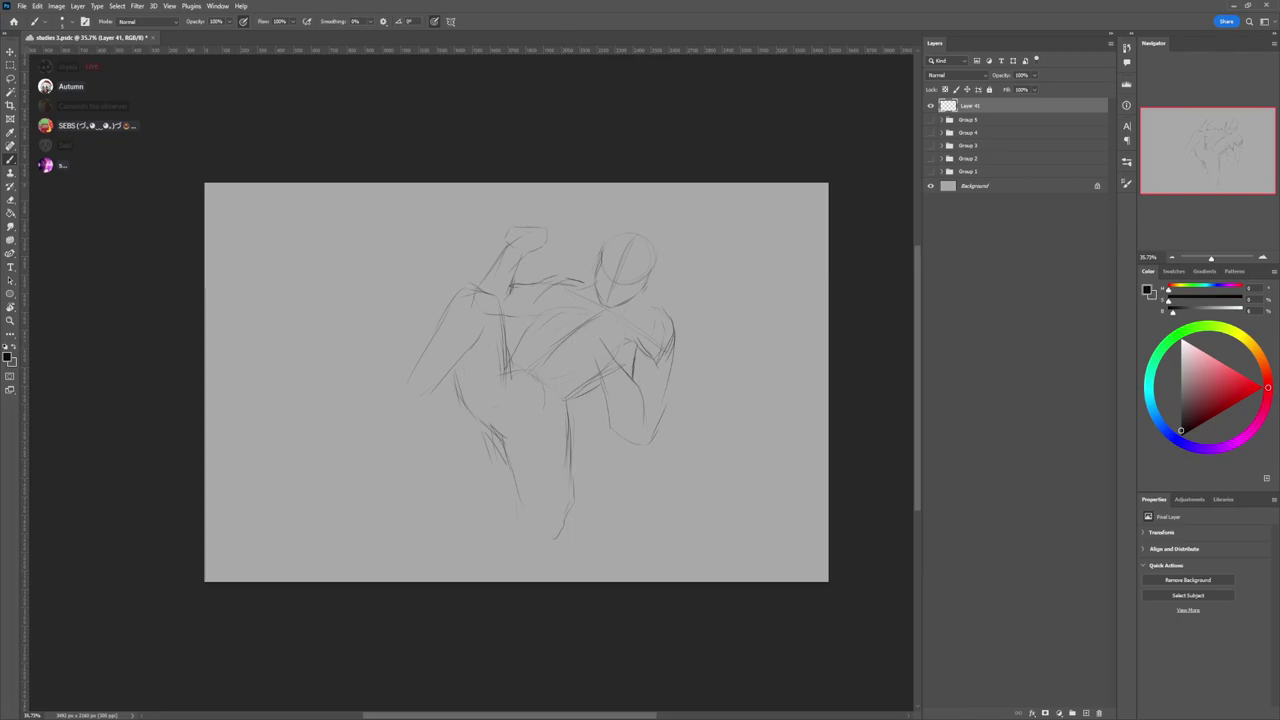
- Erase the rough lines beside the raised knee and redraw the knee, inner thigh and shin with firmer contours
{"action": "key", "text": "e"}
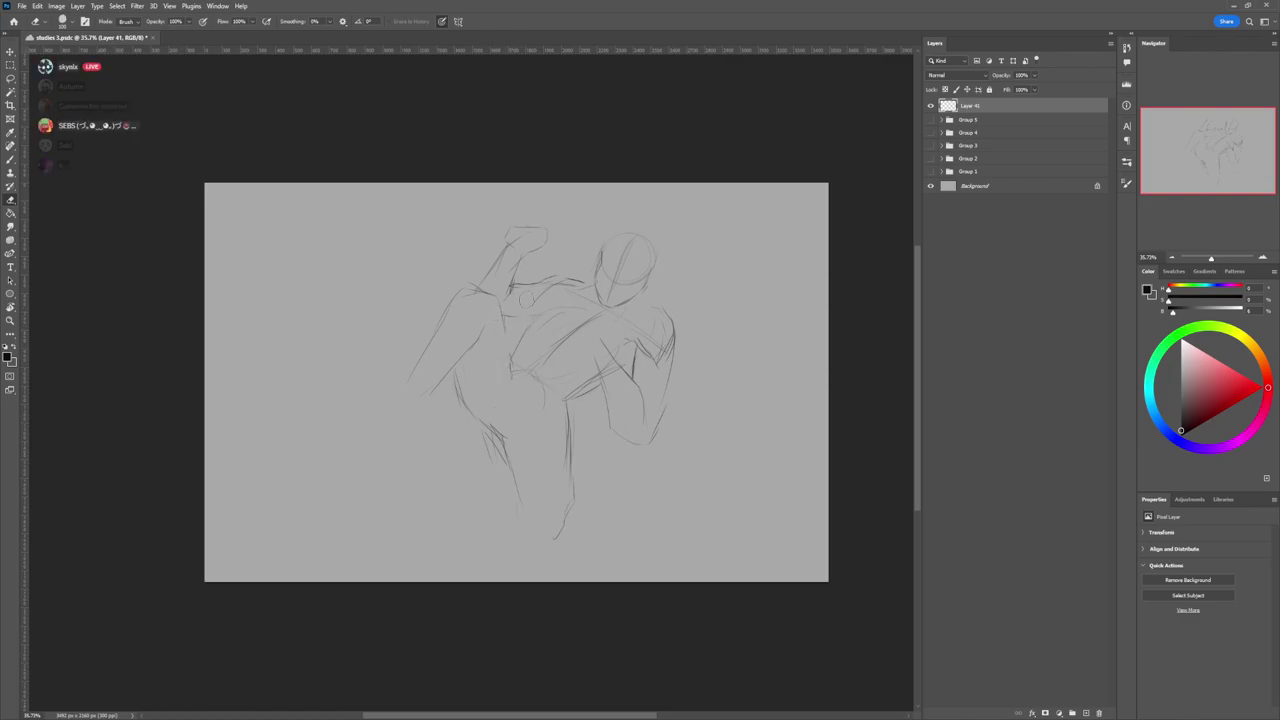
{"action": "key", "text": "b"}
{"action": "mouse_move", "coordinate": [510, 328]}
{"action": "left_mouse_down"}
{"action": "mouse_move", "coordinate": [509, 368]}
{"action": "mouse_move", "coordinate": [511, 349]}
{"action": "left_mouse_up"}
{"action": "left_click_drag", "start_coordinate": [498, 298], "coordinate": [508, 329]}
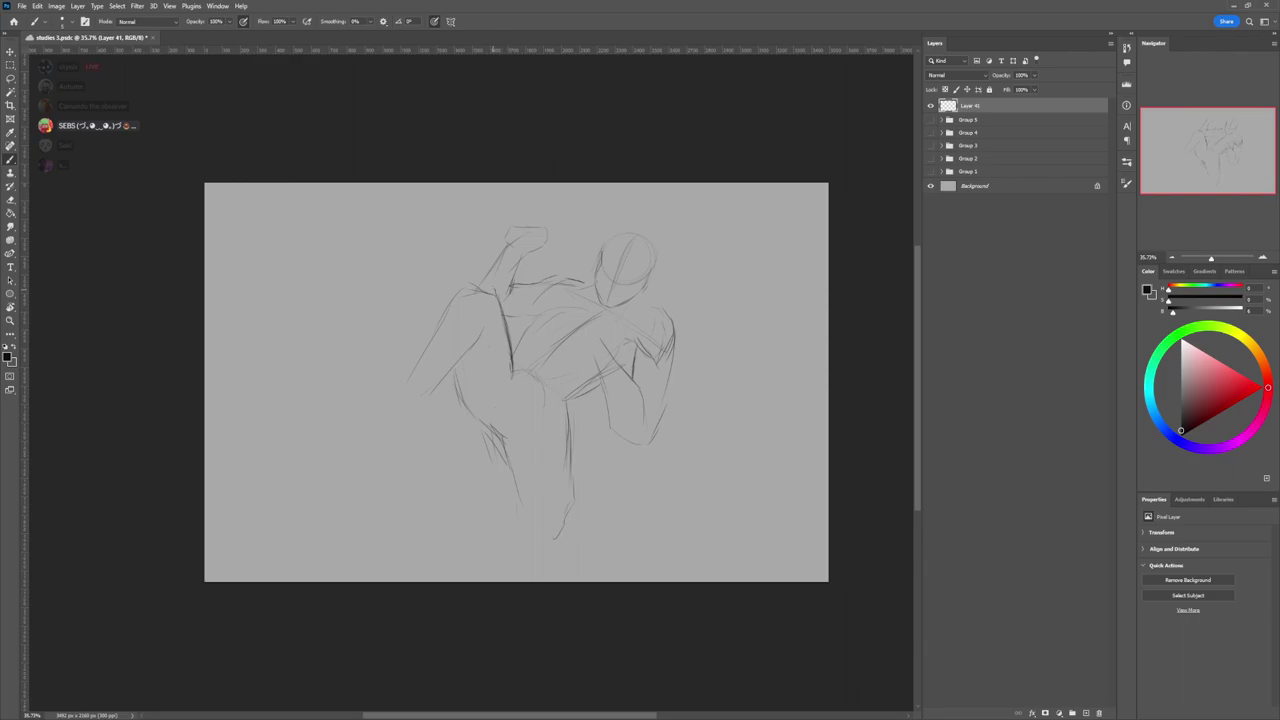
{"action": "mouse_move", "coordinate": [470, 288]}
{"action": "left_mouse_down"}
{"action": "mouse_move", "coordinate": [444, 314]}
{"action": "mouse_move", "coordinate": [460, 299]}
{"action": "left_mouse_up"}
{"action": "mouse_move", "coordinate": [458, 300]}
{"action": "left_mouse_down"}
{"action": "mouse_move", "coordinate": [491, 287]}
{"action": "mouse_move", "coordinate": [457, 297]}
{"action": "mouse_move", "coordinate": [412, 374]}
{"action": "left_mouse_up"}
- Draw a stepped diagonal ledge edge running from left of the figure, beneath the legs, to the canvas's bottom
{"action": "left_click_drag", "start_coordinate": [348, 305], "coordinate": [410, 358]}
{"action": "mouse_move", "coordinate": [320, 292]}
{"action": "left_mouse_down"}
{"action": "mouse_move", "coordinate": [396, 349]}
{"action": "mouse_move", "coordinate": [432, 402]}
{"action": "left_mouse_up"}
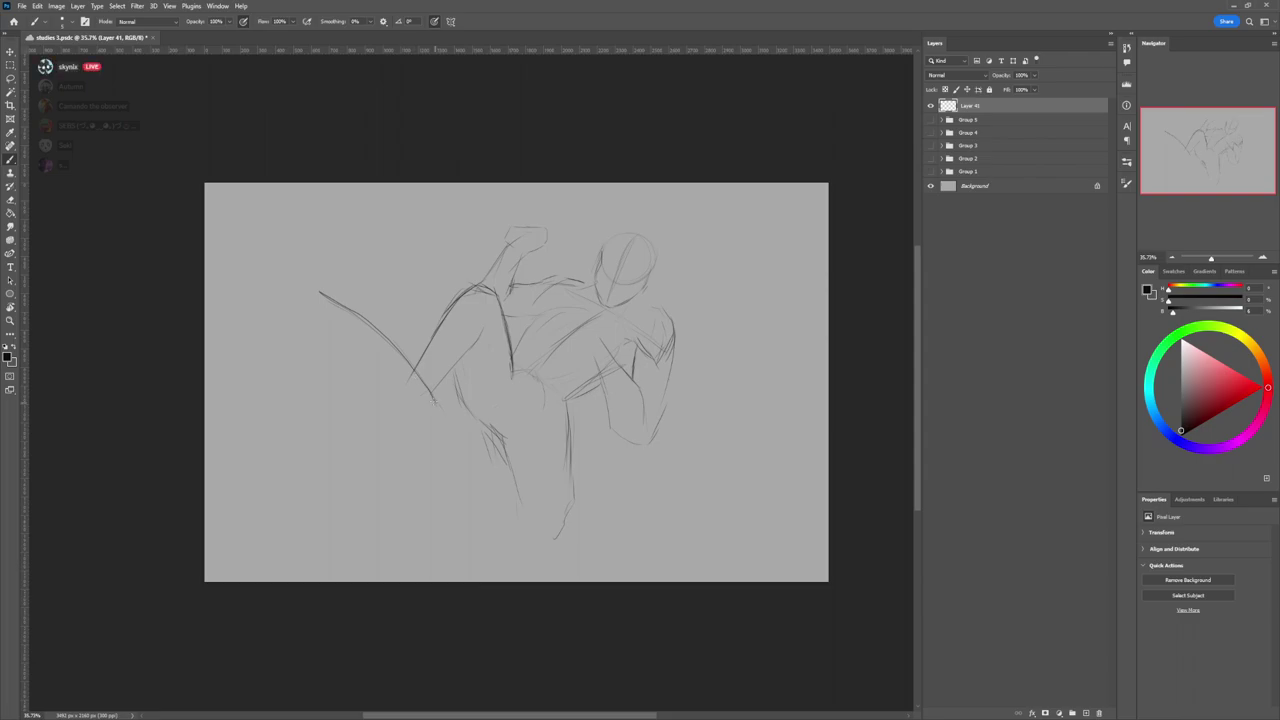
{"action": "mouse_move", "coordinate": [436, 400]}
{"action": "left_mouse_down"}
{"action": "mouse_move", "coordinate": [439, 446]}
{"action": "mouse_move", "coordinate": [480, 508]}
{"action": "left_mouse_up"}
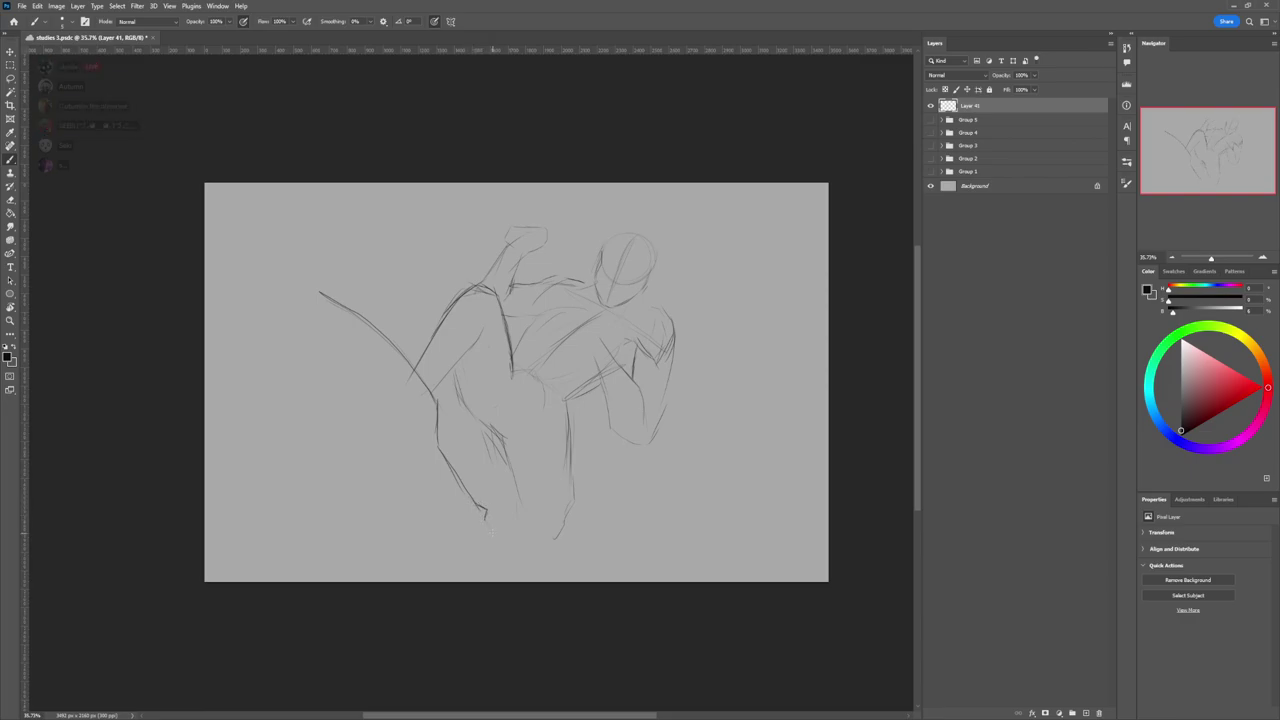
{"action": "mouse_move", "coordinate": [480, 508]}
{"action": "left_mouse_down"}
{"action": "mouse_move", "coordinate": [525, 567]}
{"action": "mouse_move", "coordinate": [538, 547]}
{"action": "mouse_move", "coordinate": [525, 567]}
{"action": "mouse_move", "coordinate": [566, 586]}
{"action": "left_mouse_up"}
- Lasso the ledge line, transform it to a shallower slope closer under the figure and clear the selection
{"action": "key", "text": "l"}
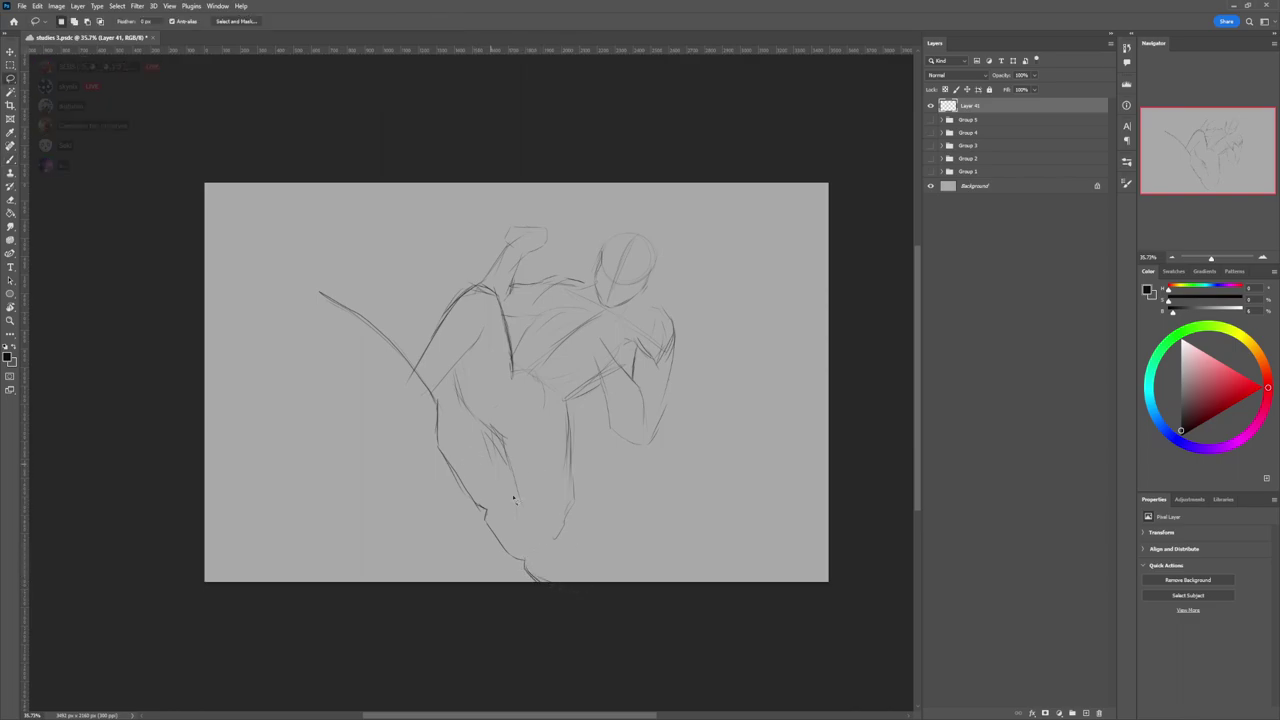
{"action": "mouse_move", "coordinate": [432, 390]}
{"action": "left_mouse_down"}
{"action": "mouse_move", "coordinate": [306, 277]}
{"action": "mouse_move", "coordinate": [500, 500]}
{"action": "mouse_move", "coordinate": [440, 400]}
{"action": "left_mouse_up"}
{"action": "key", "text": "ctrl+t"}
{"action": "left_click_drag", "start_coordinate": [614, 595], "coordinate": [633, 574]}
{"action": "mouse_move", "coordinate": [537, 416]}
{"action": "left_mouse_down"}
{"action": "mouse_move", "coordinate": [556, 415]}
{"action": "mouse_move", "coordinate": [531, 437]}
{"action": "left_mouse_up"}
{"action": "key", "text": "Return"}
{"action": "key", "text": "ctrl+d"}
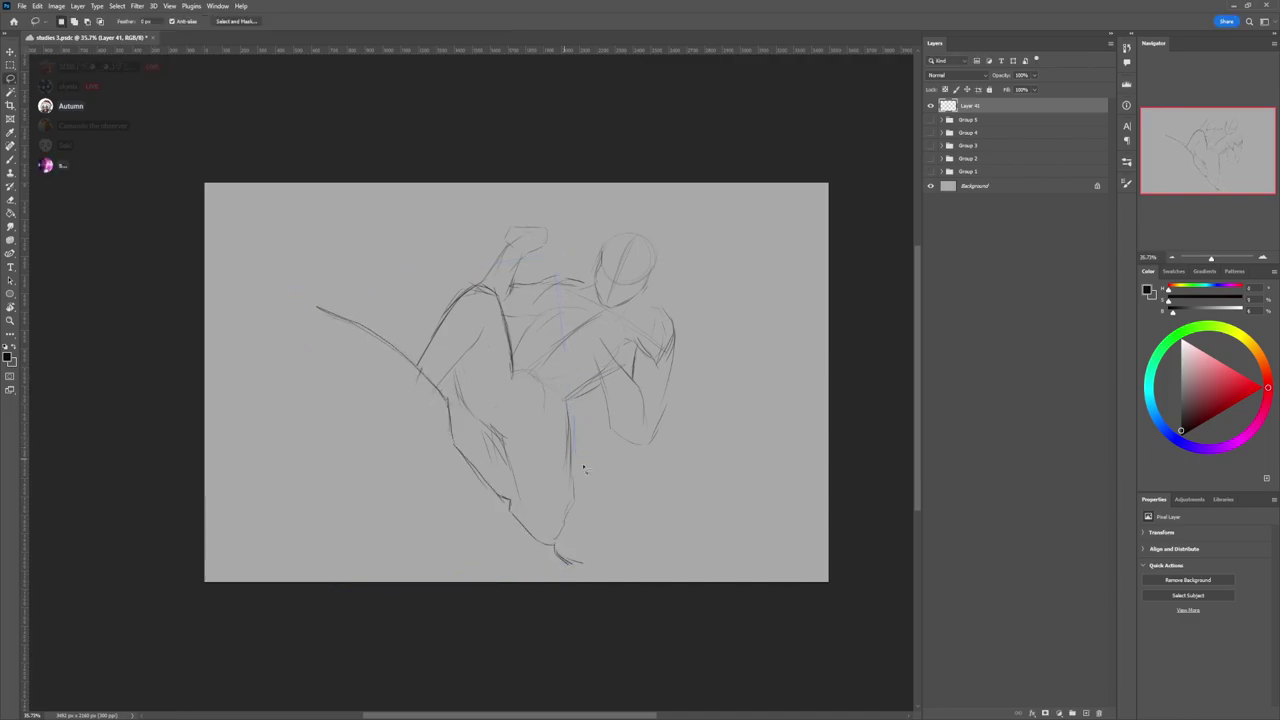
- Extend the ledge to the bottom edge, outline its left end and lower side, and double its upper edge
{"action": "key", "text": "b"}
{"action": "left_click_drag", "start_coordinate": [568, 562], "coordinate": [598, 581]}
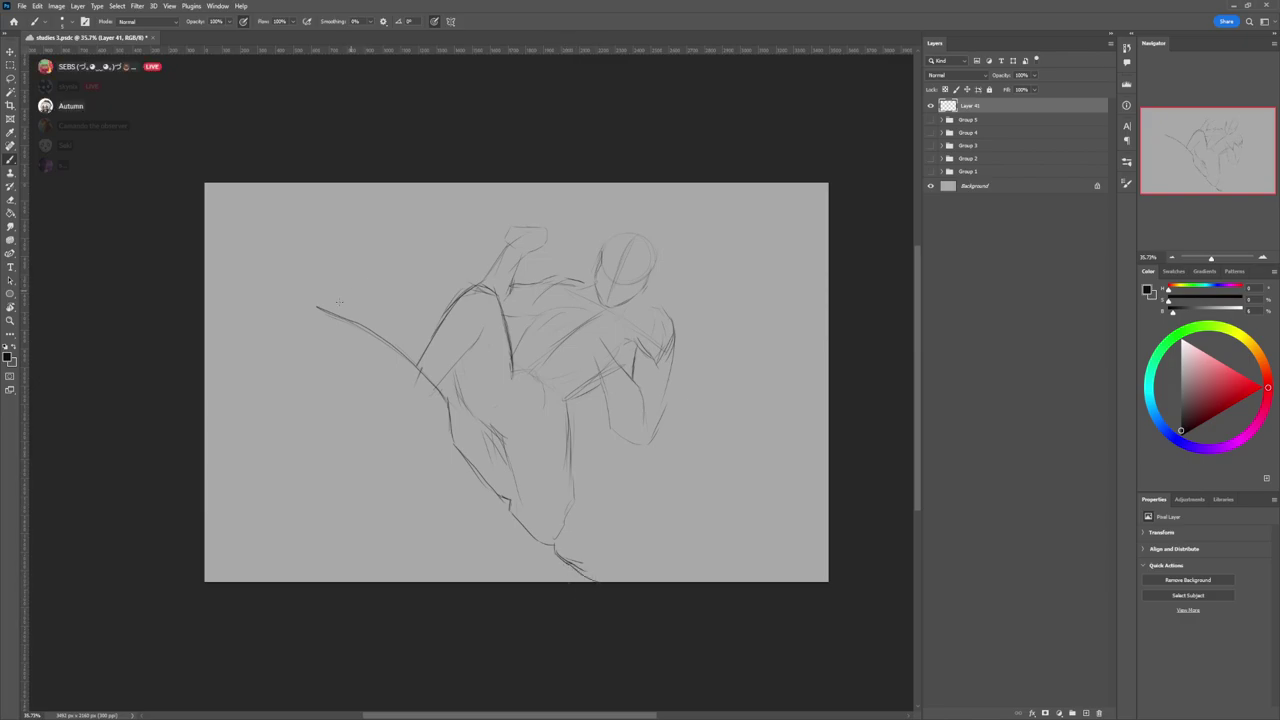
{"action": "left_click_drag", "start_coordinate": [316, 306], "coordinate": [318, 380]}
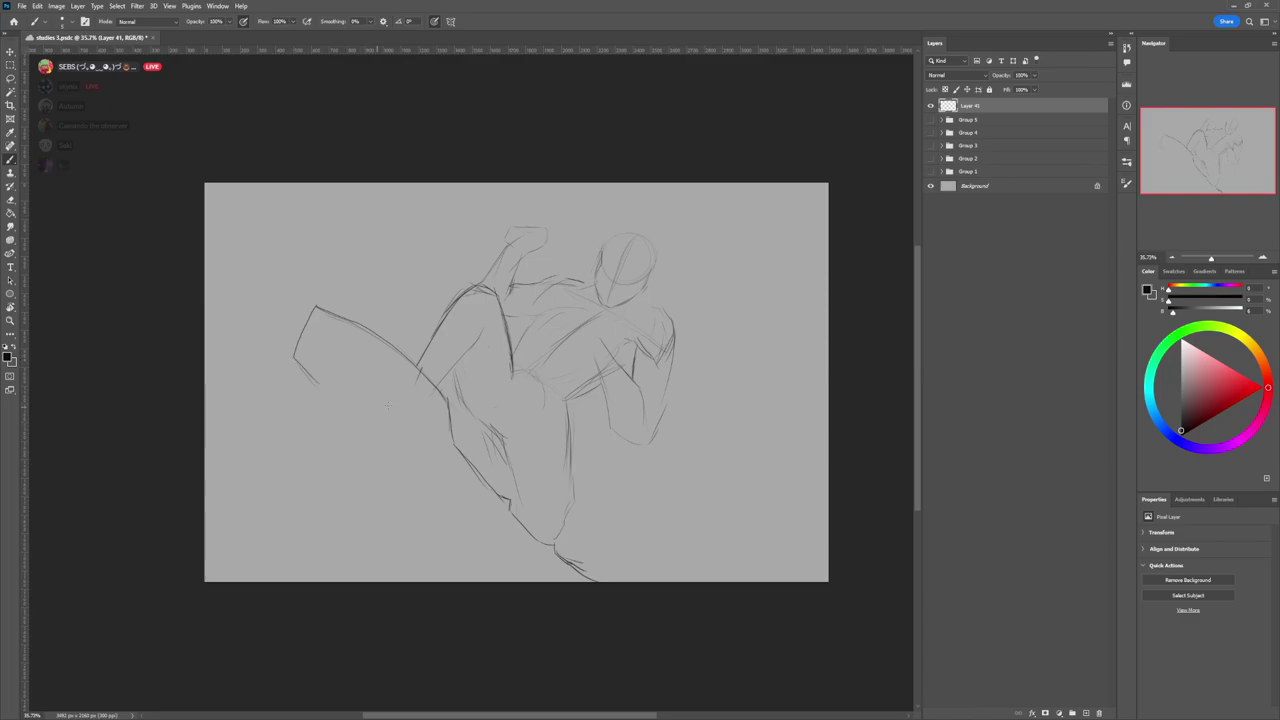
{"action": "mouse_move", "coordinate": [298, 366]}
{"action": "left_mouse_down"}
{"action": "mouse_move", "coordinate": [362, 444]}
{"action": "mouse_move", "coordinate": [364, 474]}
{"action": "mouse_move", "coordinate": [442, 562]}
{"action": "left_mouse_up"}
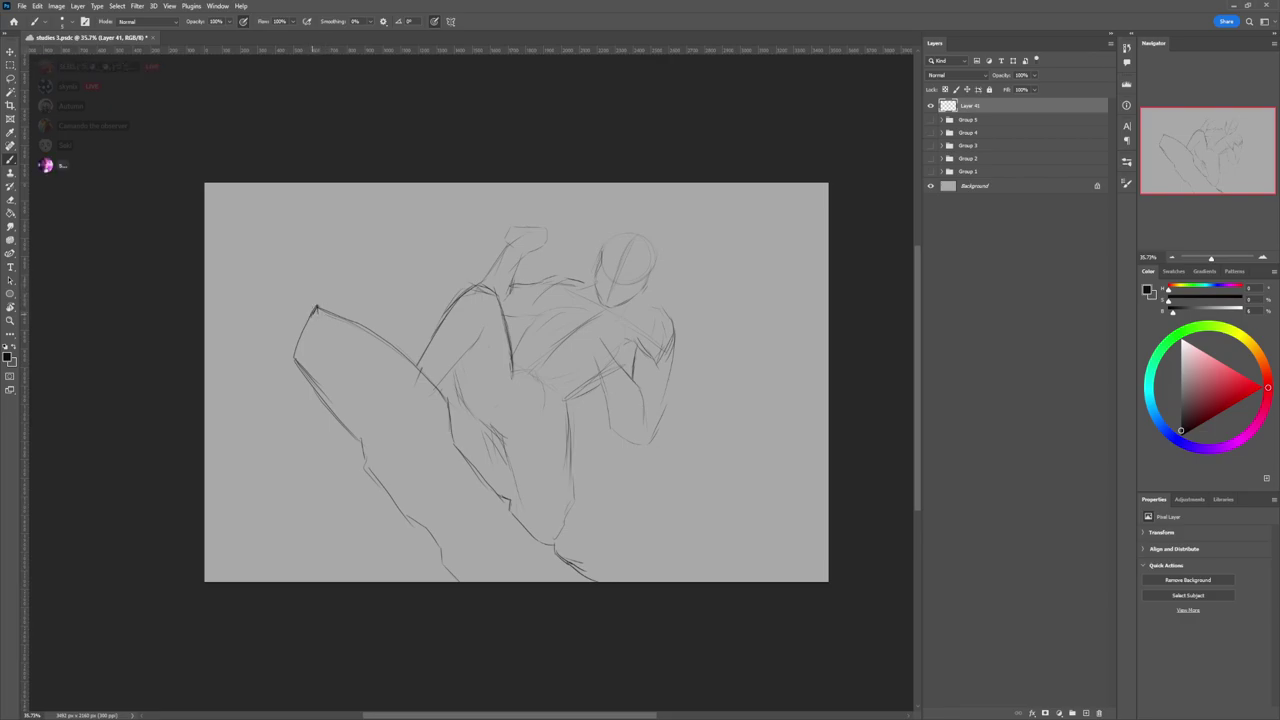
{"action": "mouse_move", "coordinate": [311, 315]}
{"action": "left_mouse_down"}
{"action": "mouse_move", "coordinate": [419, 373]}
{"action": "mouse_move", "coordinate": [496, 501]}
{"action": "left_mouse_up"}
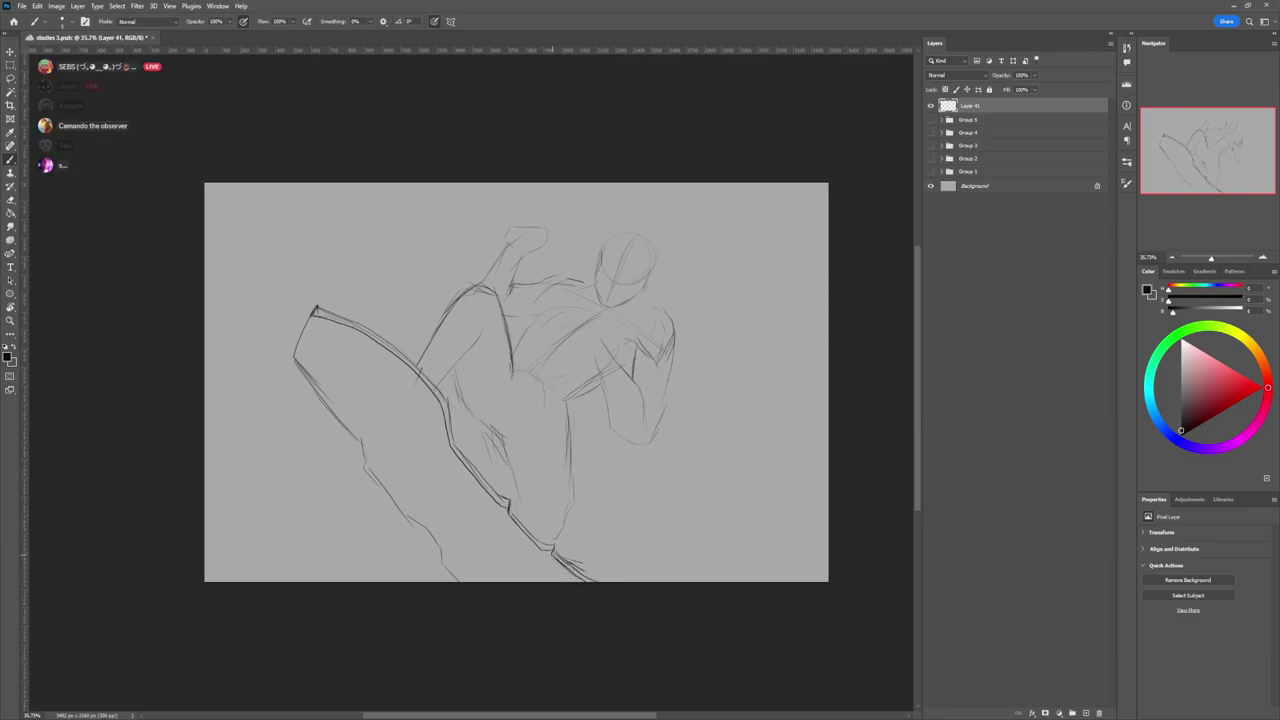
- Erase the stray strokes at the ledge's lower end, enlarging the eraser
{"action": "key", "text": "e"}
{"action": "mouse_move", "coordinate": [575, 557]}
{"action": "left_mouse_down"}
{"action": "mouse_move", "coordinate": [563, 561]}
{"action": "mouse_move", "coordinate": [582, 576]}
{"action": "left_mouse_up"}
{"action": "key", "text": "bracketright"}
{"action": "key", "text": "bracketright"}
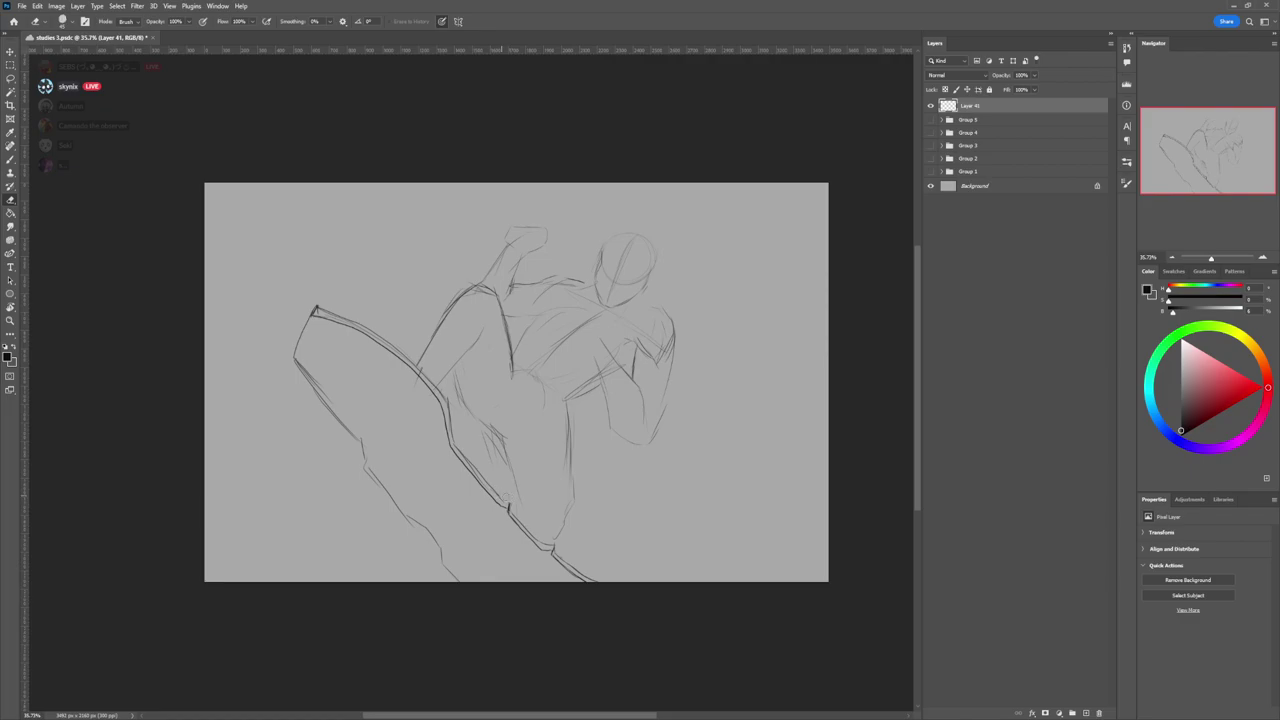
- Transform the whole figure-and-ledge sketch, enlarging and skewing it upward so the raised hand reaches the canvas's upper edge
{"action": "key", "text": "b"}
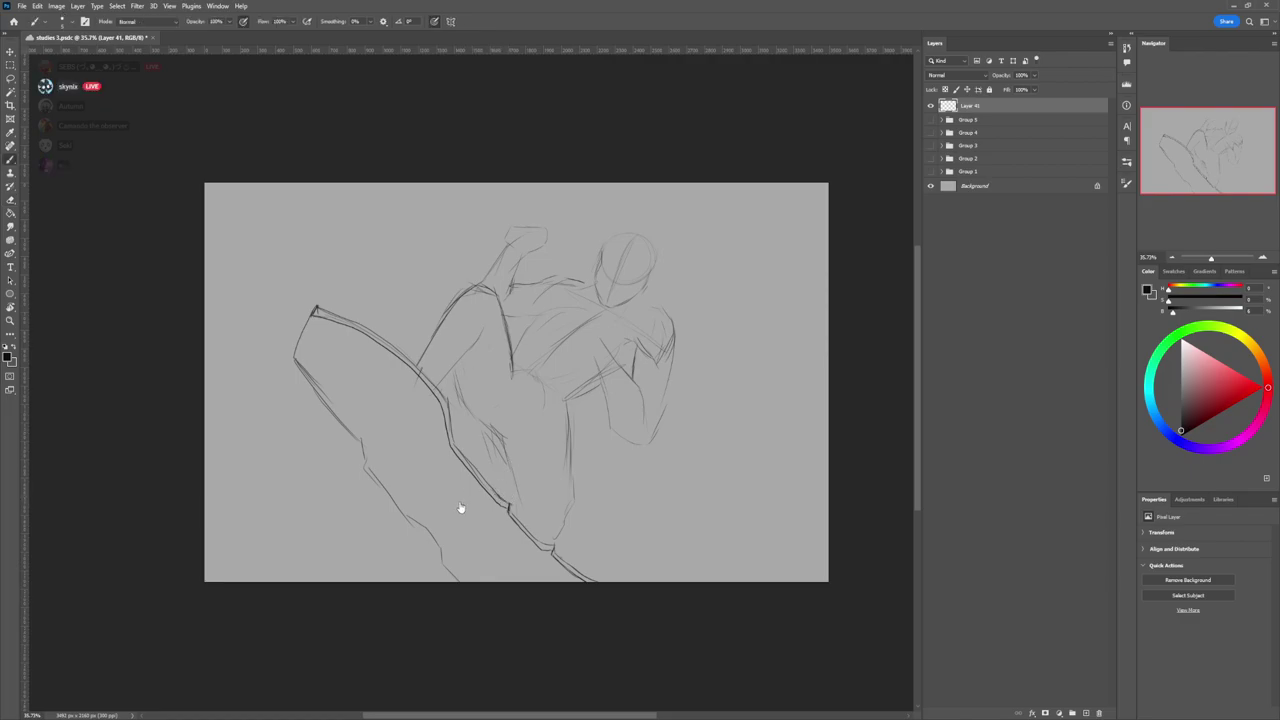
{"action": "key", "text": "z"}
{"action": "left_click_drag", "start_coordinate": [514, 500], "coordinate": [502, 464]}
{"action": "scroll", "coordinate": [534, 557], "scroll_direction": "up", "scroll_amount": 1}
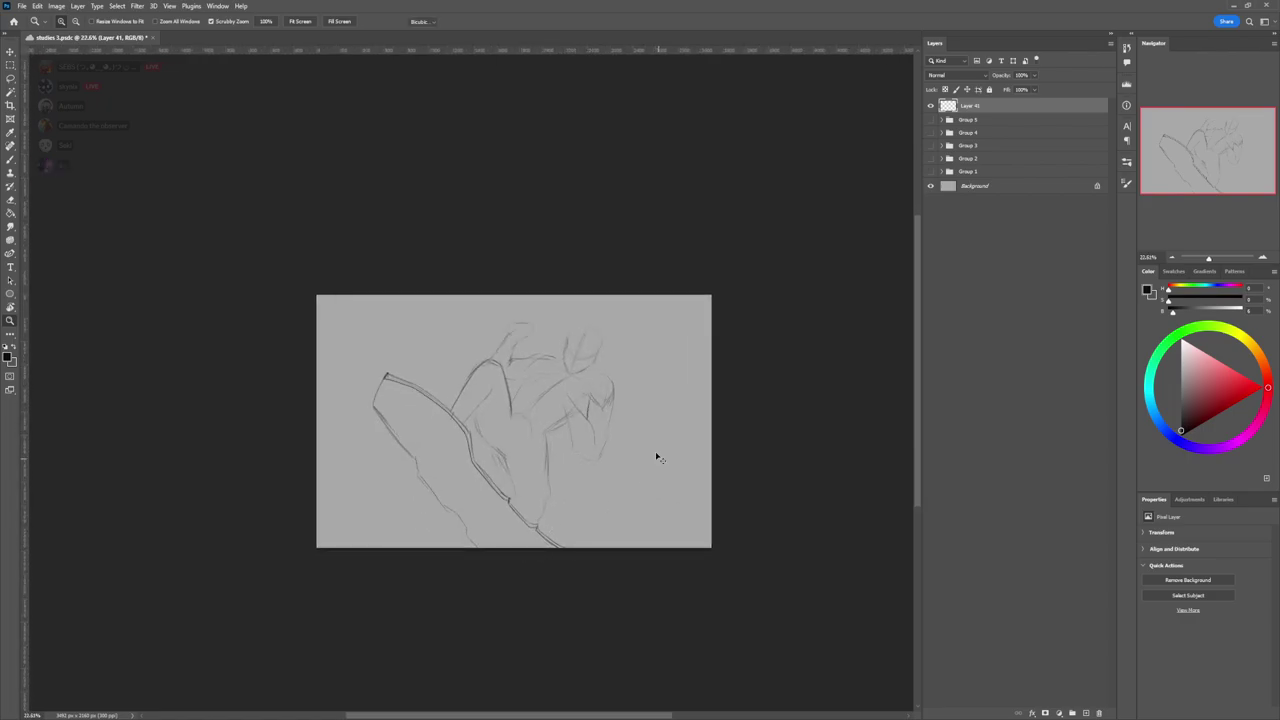
{"action": "key", "text": "ctrl+t"}
{"action": "left_click_drag", "start_coordinate": [620, 317], "coordinate": [645, 294]}
{"action": "left_click_drag", "start_coordinate": [644, 360], "coordinate": [617, 358]}
{"action": "left_click_drag", "start_coordinate": [629, 279], "coordinate": [644, 293]}
{"action": "left_click_drag", "start_coordinate": [599, 404], "coordinate": [606, 401]}
{"action": "key", "text": "Return"}
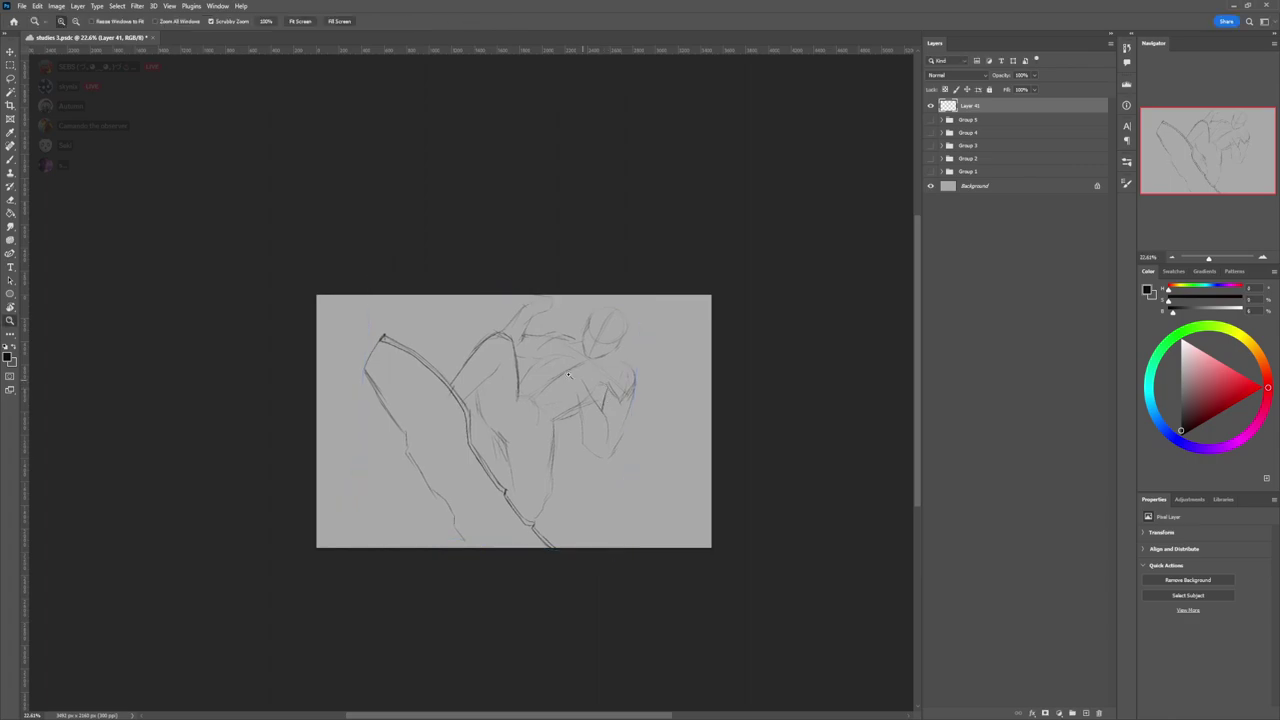
- Lasso the ledge's upper-left end, stretch it outward toward the canvas corner with a distorting transform and clear the selection
{"action": "key", "text": "l"}
{"action": "mouse_move", "coordinate": [456, 378]}
{"action": "left_mouse_down"}
{"action": "mouse_move", "coordinate": [446, 325]}
{"action": "mouse_move", "coordinate": [455, 385]}
{"action": "left_mouse_up"}
{"action": "key", "text": "ctrl+t"}
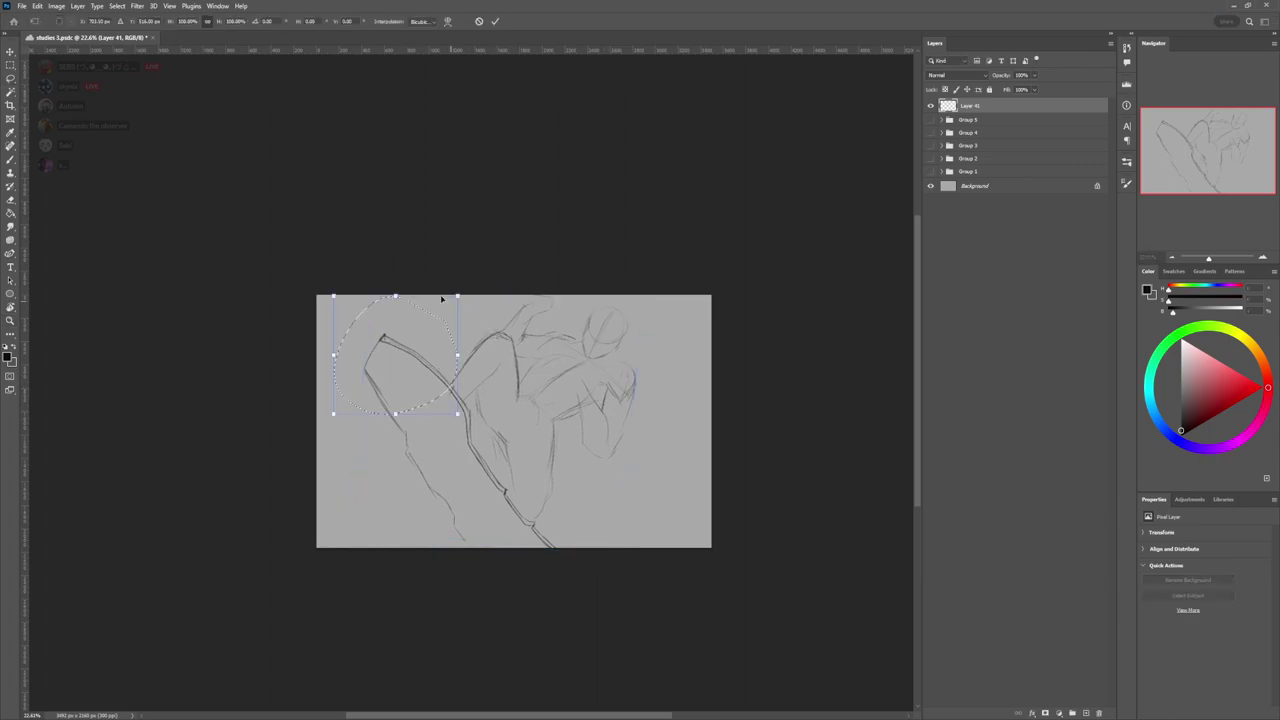
{"action": "left_click_drag", "start_coordinate": [396, 294], "coordinate": [371, 252]}
{"action": "left_click_drag", "start_coordinate": [445, 333], "coordinate": [455, 342]}
{"action": "mouse_move", "coordinate": [333, 413]}
{"action": "left_mouse_down"}
{"action": "mouse_move", "coordinate": [310, 432]}
{"action": "mouse_move", "coordinate": [307, 418]}
{"action": "left_mouse_up"}
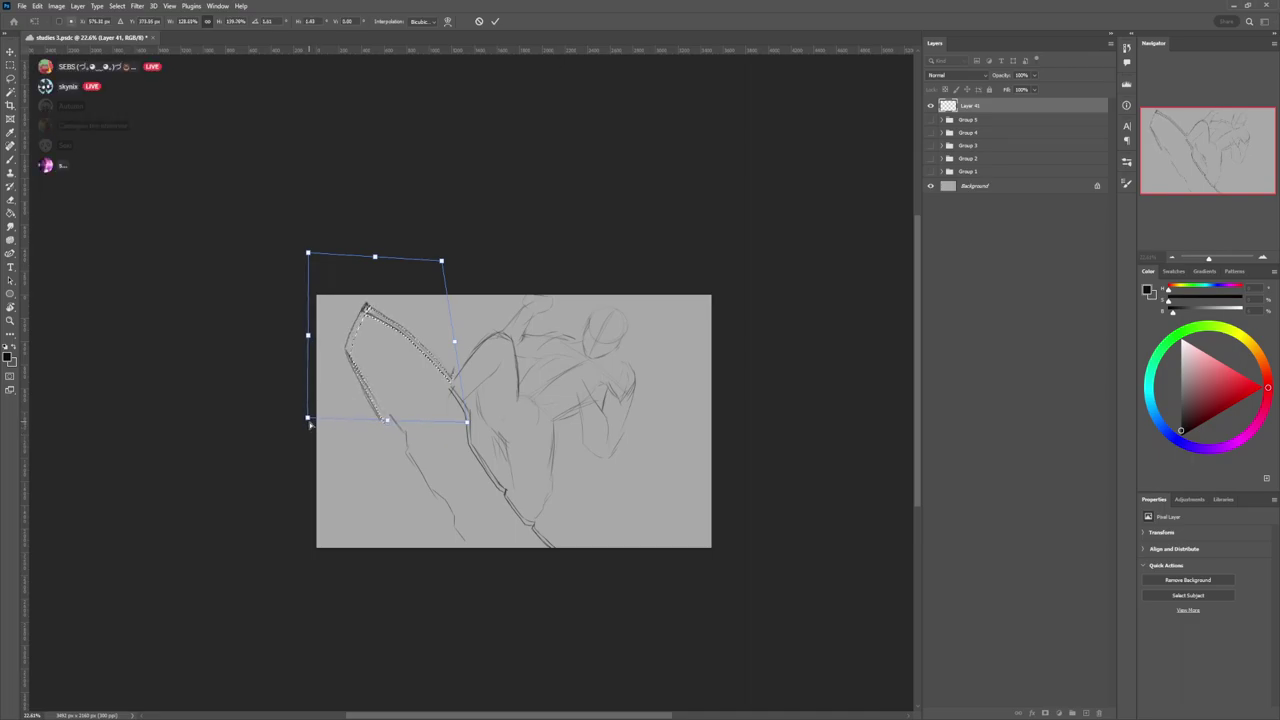
{"action": "key", "text": "Return"}
{"action": "key", "text": "ctrl+d"}
- Lasso the upper part of the ledge's lower outline and transform it to line up with the stretched end
{"action": "mouse_move", "coordinate": [366, 350]}
{"action": "left_mouse_down"}
{"action": "mouse_move", "coordinate": [358, 422]}
{"action": "mouse_move", "coordinate": [392, 415]}
{"action": "mouse_move", "coordinate": [387, 312]}
{"action": "mouse_move", "coordinate": [372, 369]}
{"action": "mouse_move", "coordinate": [397, 311]}
{"action": "mouse_move", "coordinate": [378, 377]}
{"action": "left_mouse_up"}
{"action": "key", "text": "ctrl+t"}
{"action": "key", "text": "Return"}
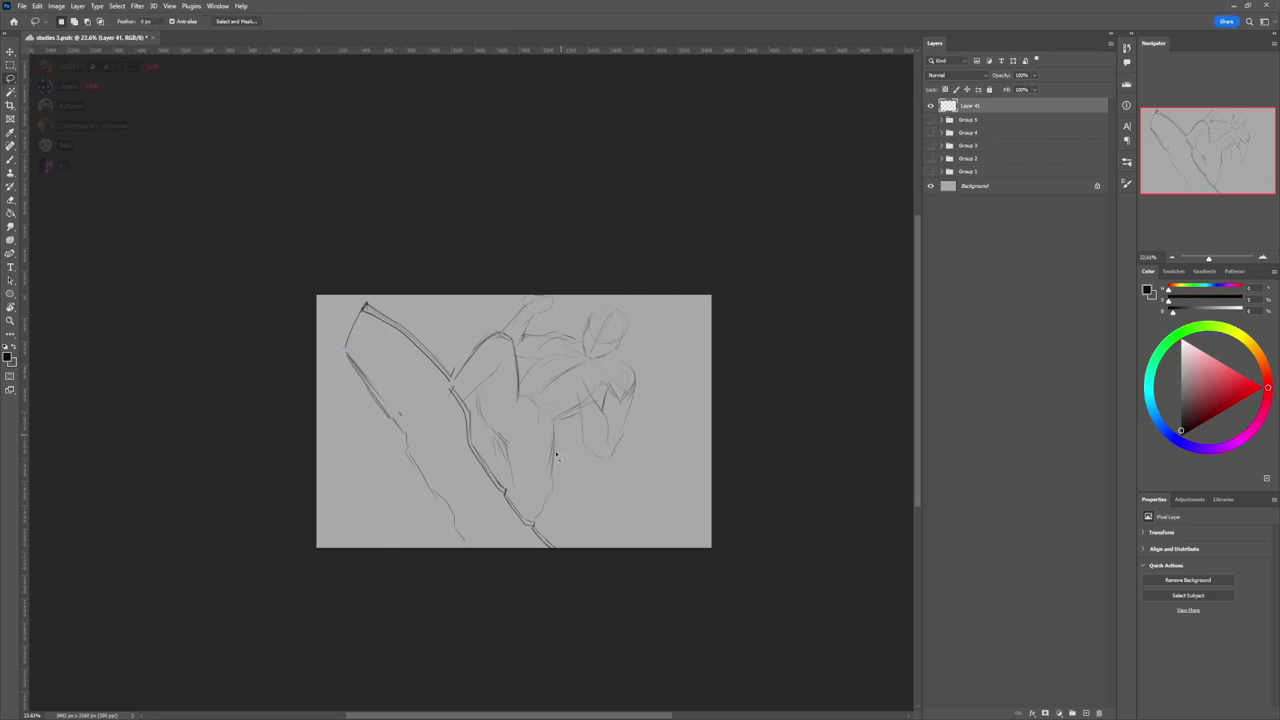
- Draw a long shaft from the raised hand behind the head, ending in a round shape cradled by a hooked outline
{"action": "key", "text": "z"}
{"action": "left_click_drag", "start_coordinate": [474, 481], "coordinate": [456, 481]}
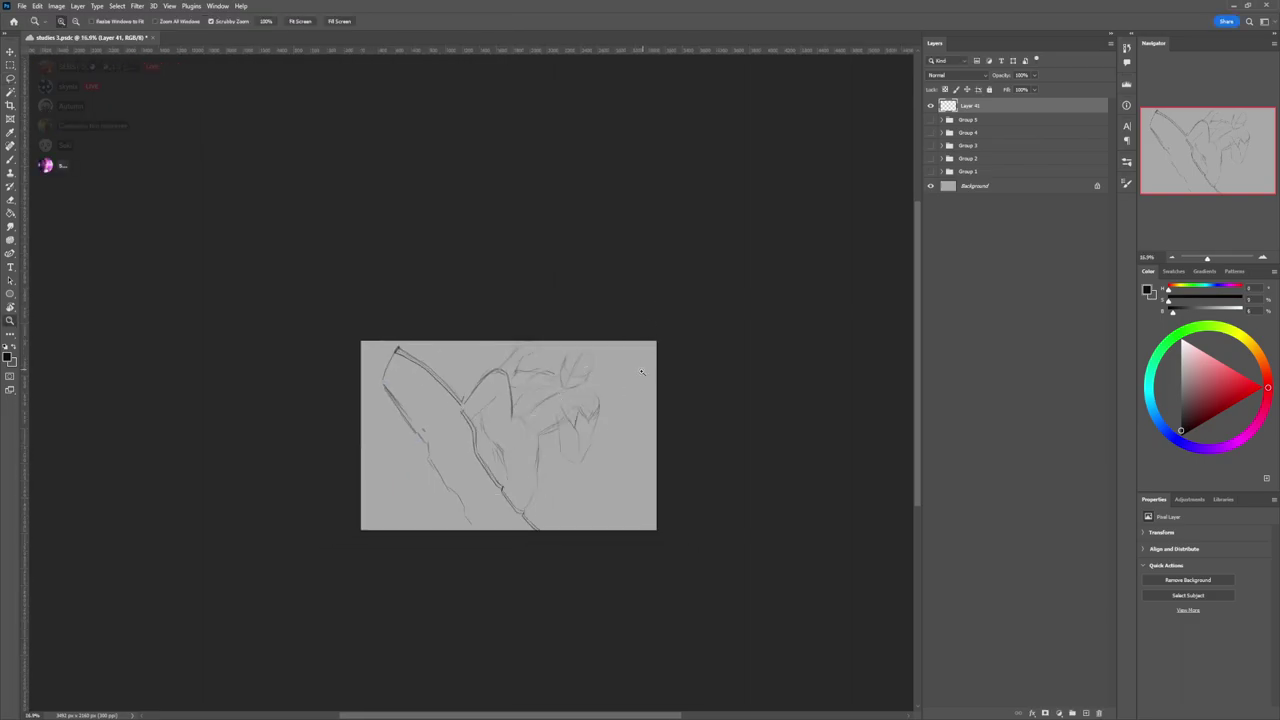
{"action": "left_click_drag", "start_coordinate": [565, 350], "coordinate": [600, 355]}
{"action": "key", "text": "b"}
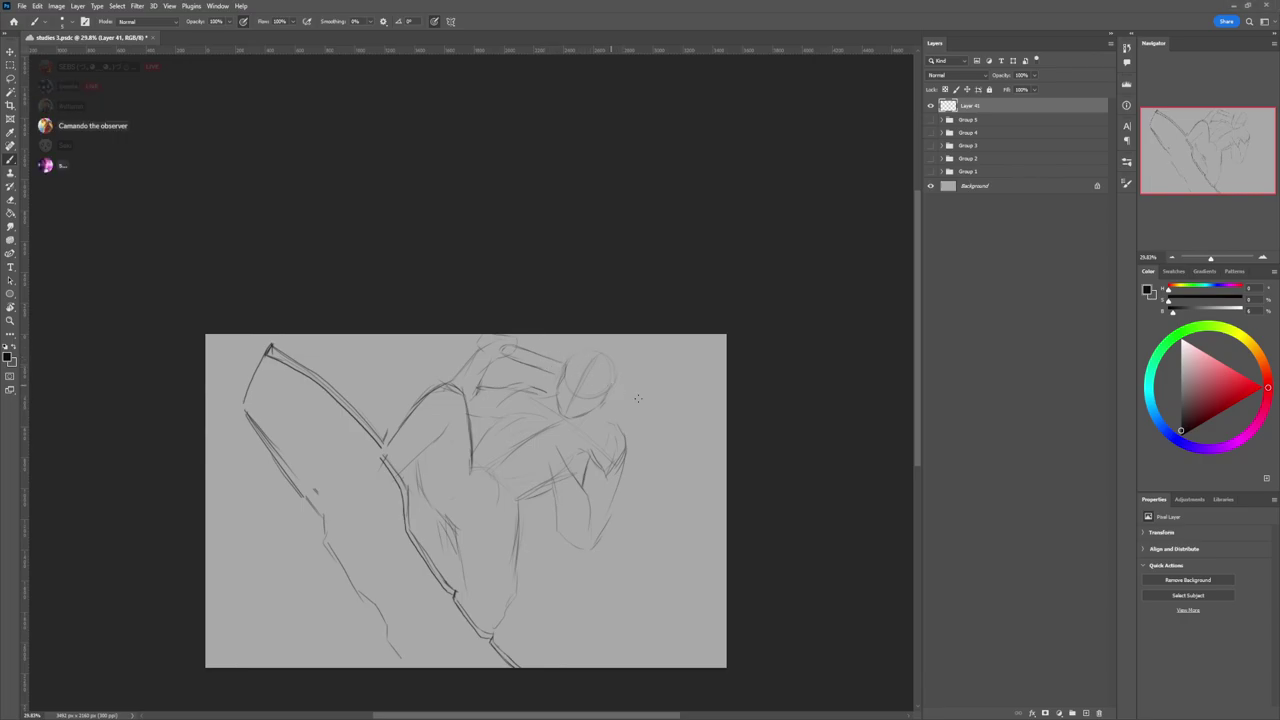
{"action": "mouse_move", "coordinate": [646, 401]}
{"action": "left_mouse_down"}
{"action": "mouse_move", "coordinate": [620, 394]}
{"action": "mouse_move", "coordinate": [655, 428]}
{"action": "left_mouse_up"}
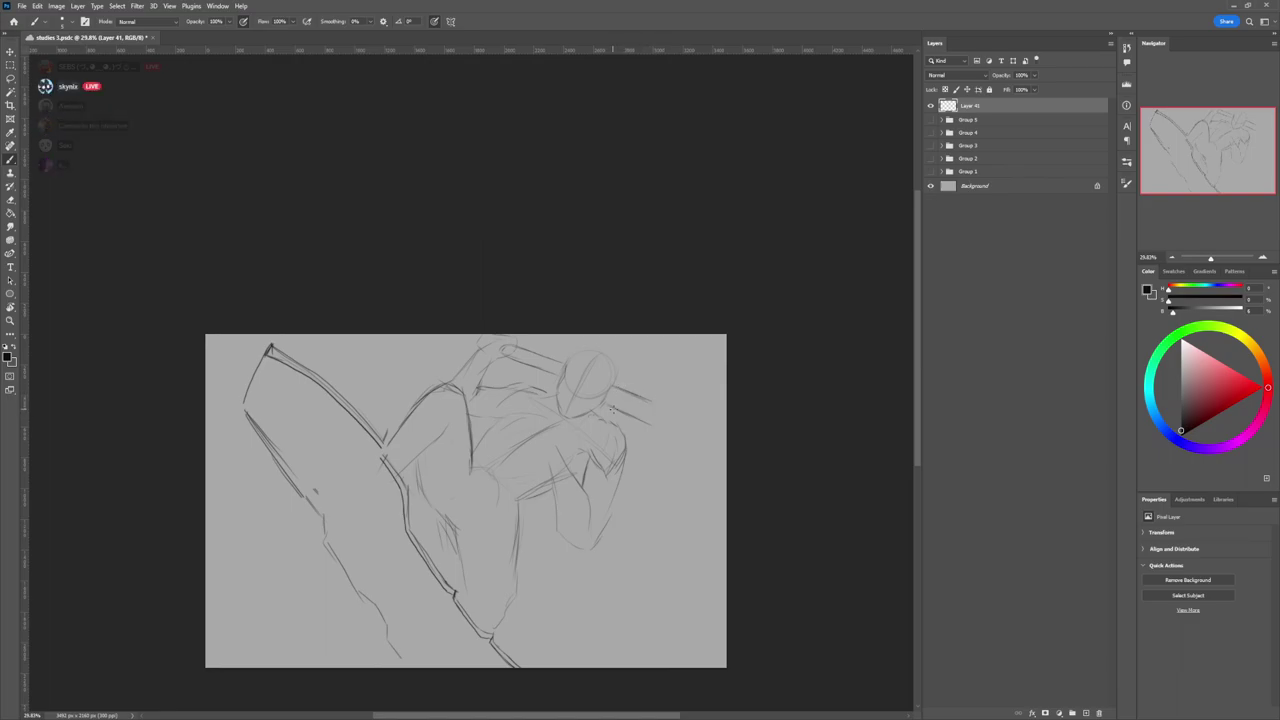
{"action": "mouse_move", "coordinate": [669, 423]}
{"action": "left_mouse_down"}
{"action": "mouse_move", "coordinate": [696, 381]}
{"action": "mouse_move", "coordinate": [651, 390]}
{"action": "mouse_move", "coordinate": [700, 409]}
{"action": "mouse_move", "coordinate": [668, 372]}
{"action": "mouse_move", "coordinate": [681, 418]}
{"action": "mouse_move", "coordinate": [668, 370]}
{"action": "mouse_move", "coordinate": [685, 386]}
{"action": "mouse_move", "coordinate": [705, 375]}
{"action": "mouse_move", "coordinate": [657, 378]}
{"action": "mouse_move", "coordinate": [664, 365]}
{"action": "mouse_move", "coordinate": [699, 379]}
{"action": "mouse_move", "coordinate": [708, 401]}
{"action": "mouse_move", "coordinate": [684, 372]}
{"action": "left_mouse_up"}
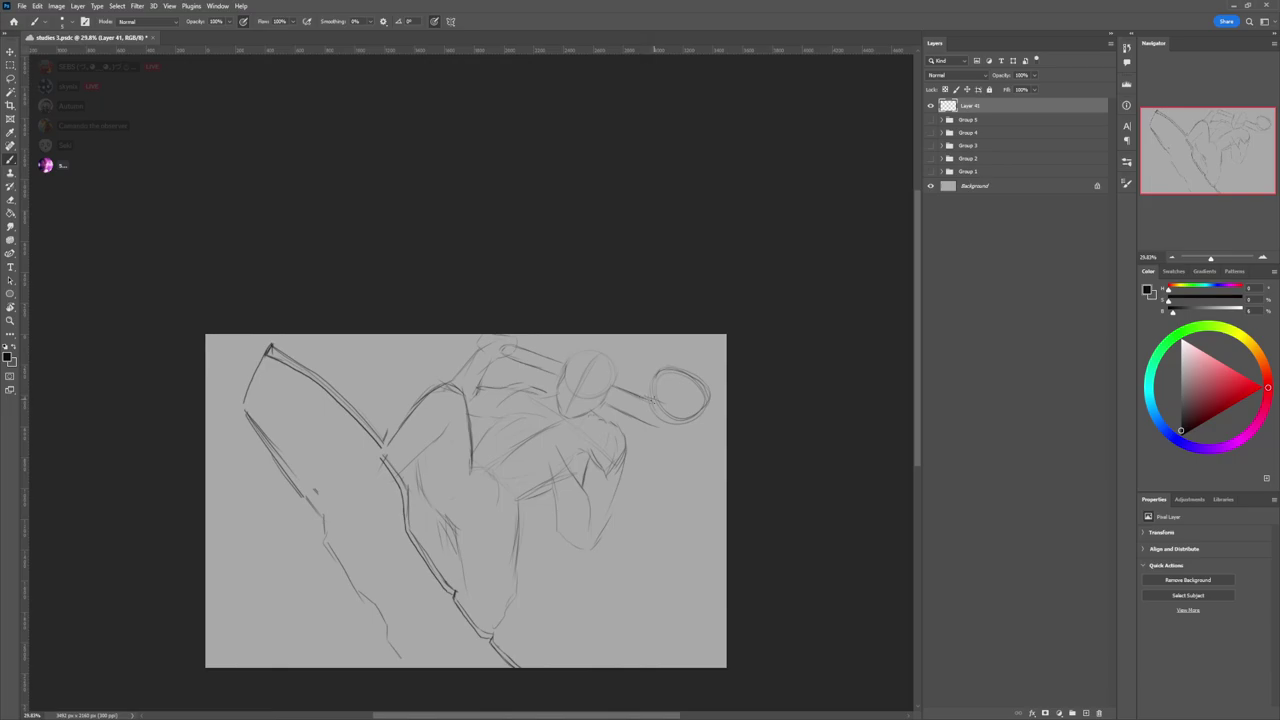
{"action": "mouse_move", "coordinate": [633, 389]}
{"action": "left_mouse_down"}
{"action": "mouse_move", "coordinate": [661, 427]}
{"action": "mouse_move", "coordinate": [649, 424]}
{"action": "mouse_move", "coordinate": [699, 445]}
{"action": "mouse_move", "coordinate": [700, 430]}
{"action": "left_mouse_up"}
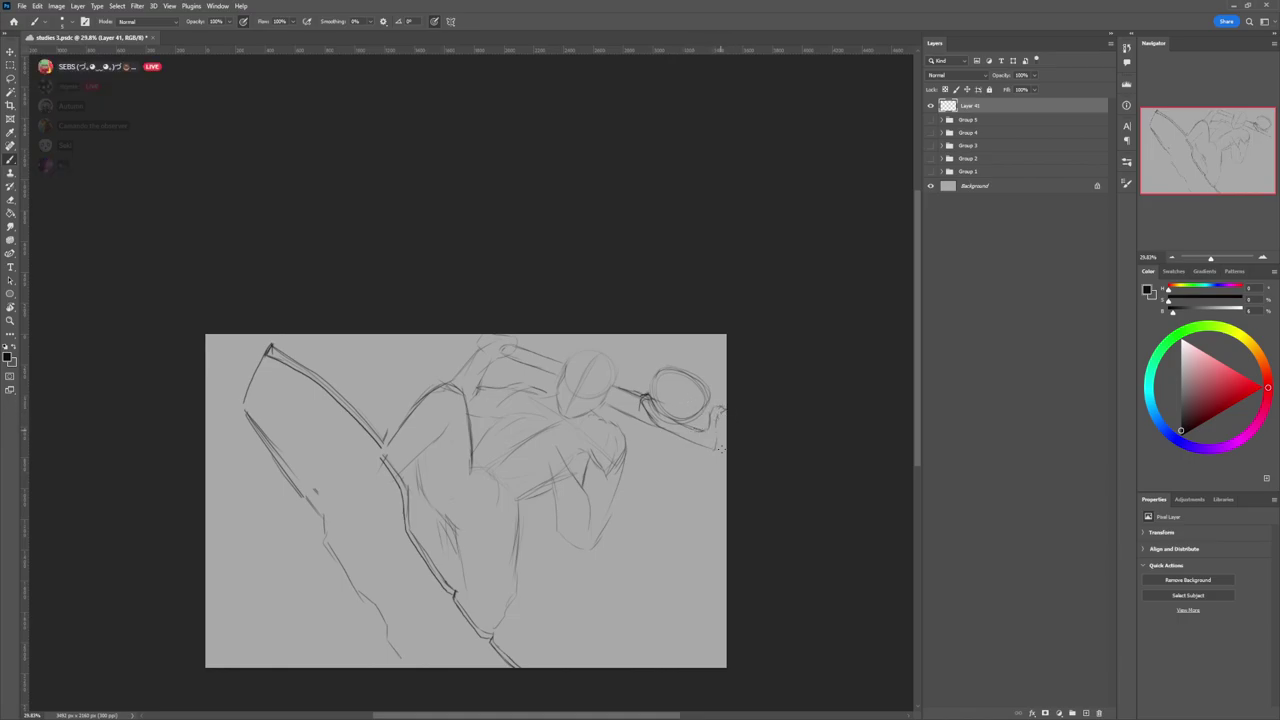
- Sketch loose perspective ground lines across the lower canvas on both sides of the ledge
{"action": "key", "text": "z"}
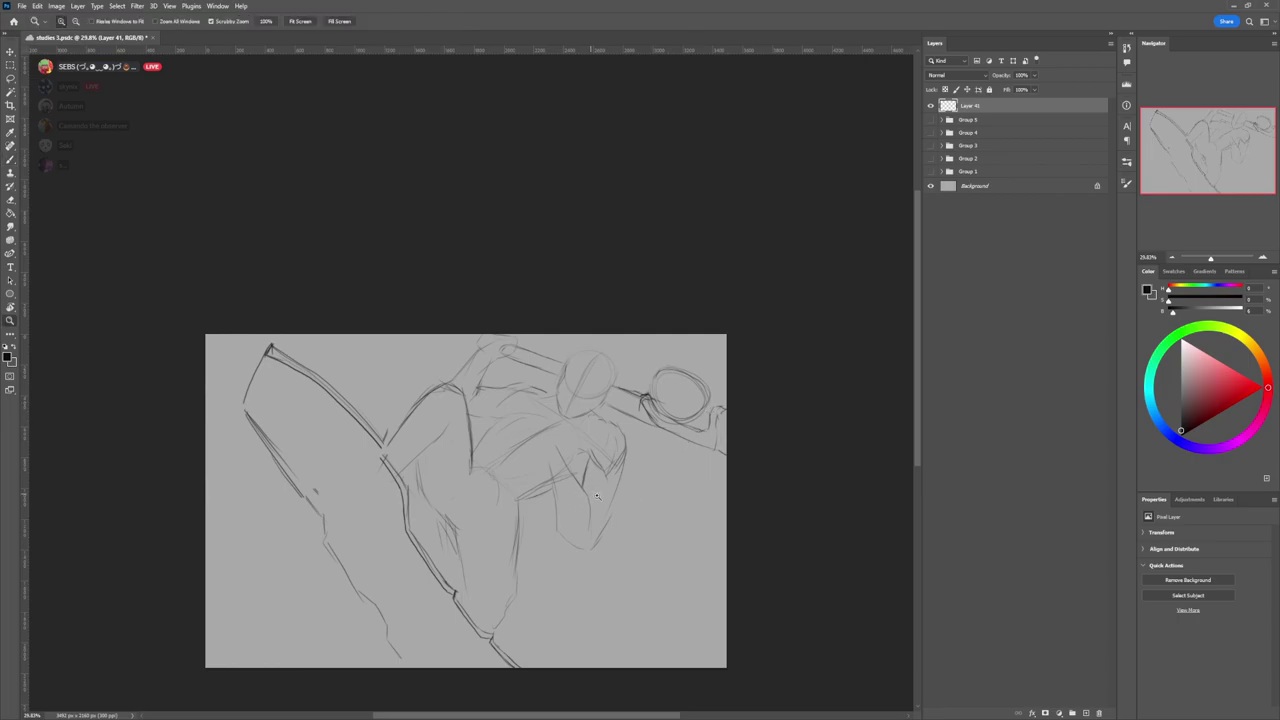
{"action": "left_click_drag", "start_coordinate": [610, 497], "coordinate": [576, 497]}
{"action": "left_click", "coordinate": [577, 649]}
{"action": "key", "text": "b"}
{"action": "mouse_move", "coordinate": [615, 613]}
{"action": "left_mouse_down"}
{"action": "mouse_move", "coordinate": [660, 576]}
{"action": "mouse_move", "coordinate": [620, 580]}
{"action": "left_mouse_up"}
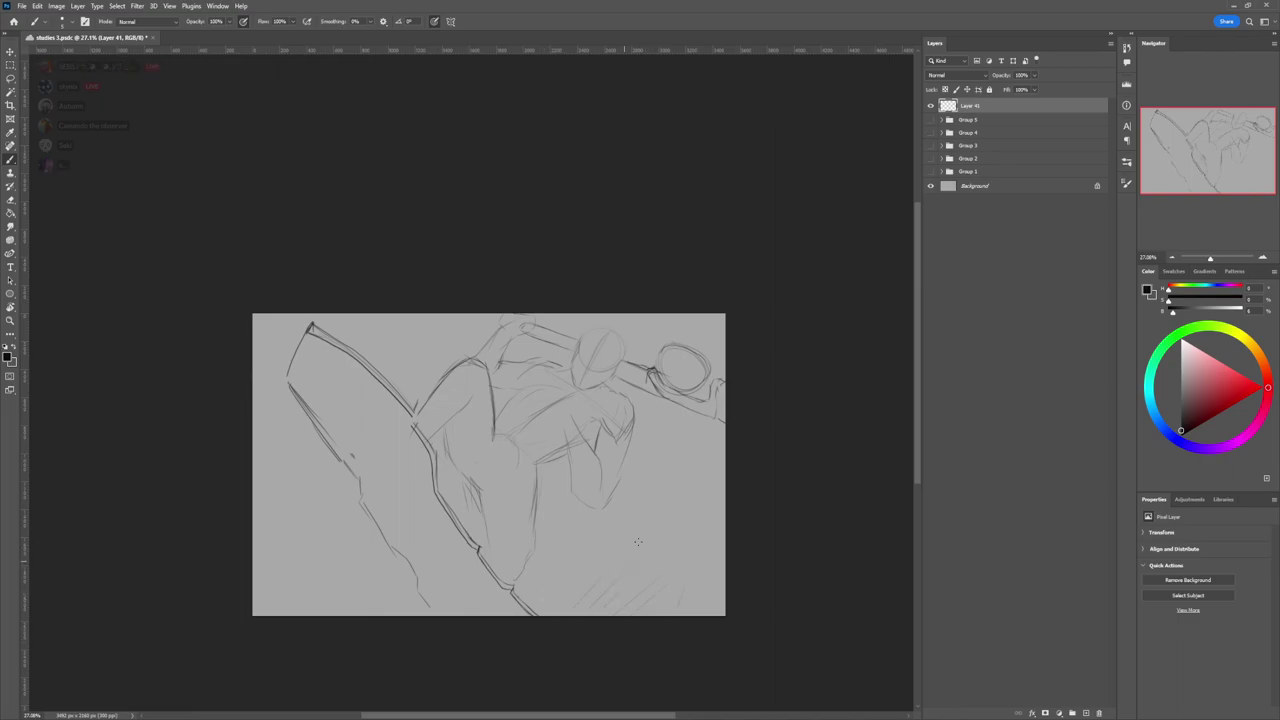
{"action": "left_click_drag", "start_coordinate": [688, 566], "coordinate": [675, 613]}
{"action": "left_click_drag", "start_coordinate": [628, 553], "coordinate": [566, 590]}
{"action": "left_click_drag", "start_coordinate": [416, 590], "coordinate": [336, 606]}
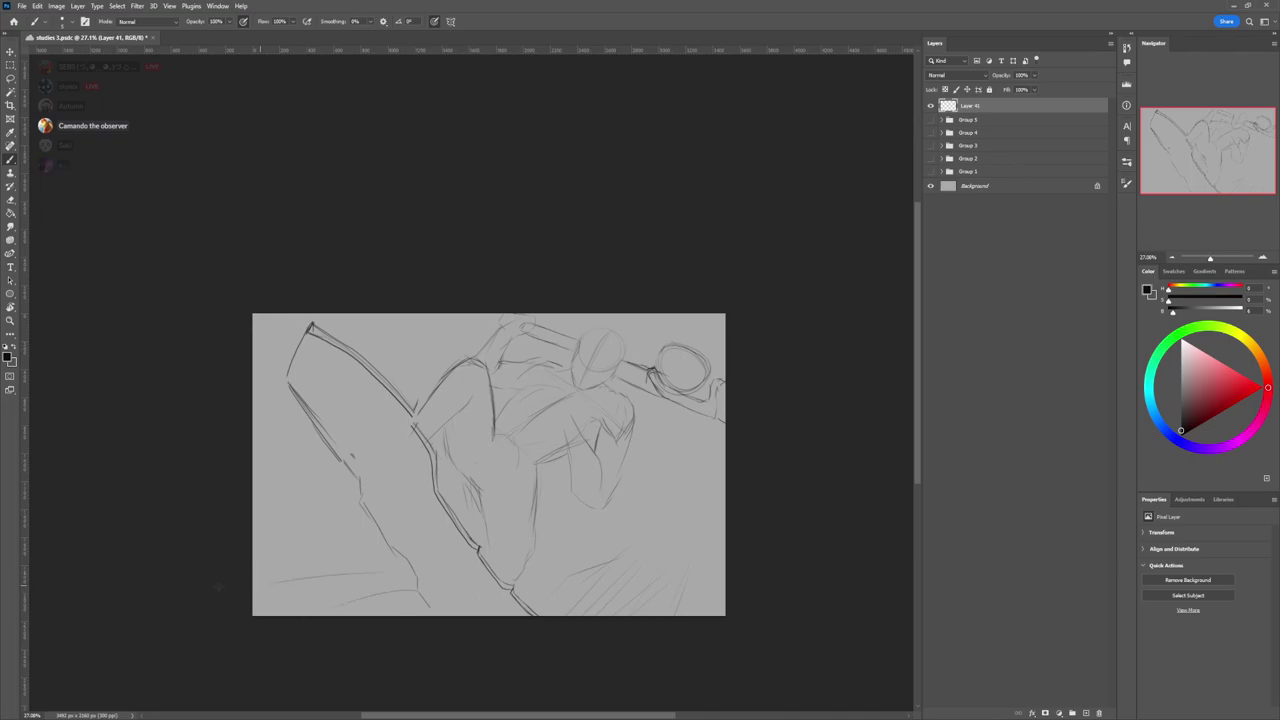
{"action": "left_click_drag", "start_coordinate": [336, 537], "coordinate": [278, 537]}
{"action": "left_click_drag", "start_coordinate": [368, 521], "coordinate": [255, 531]}
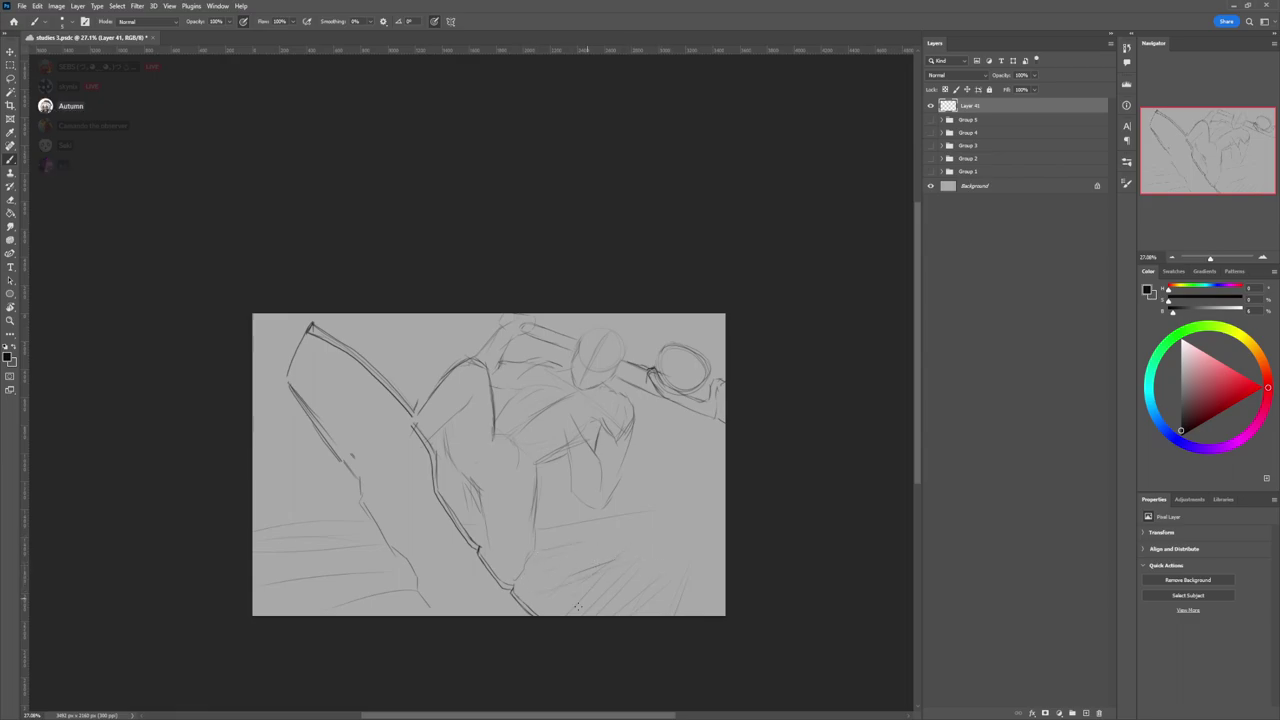
- Erase the dense ground strokes right of the ledge's lower end and redraw them as widely spaced radiating lines
{"action": "key", "text": "e"}
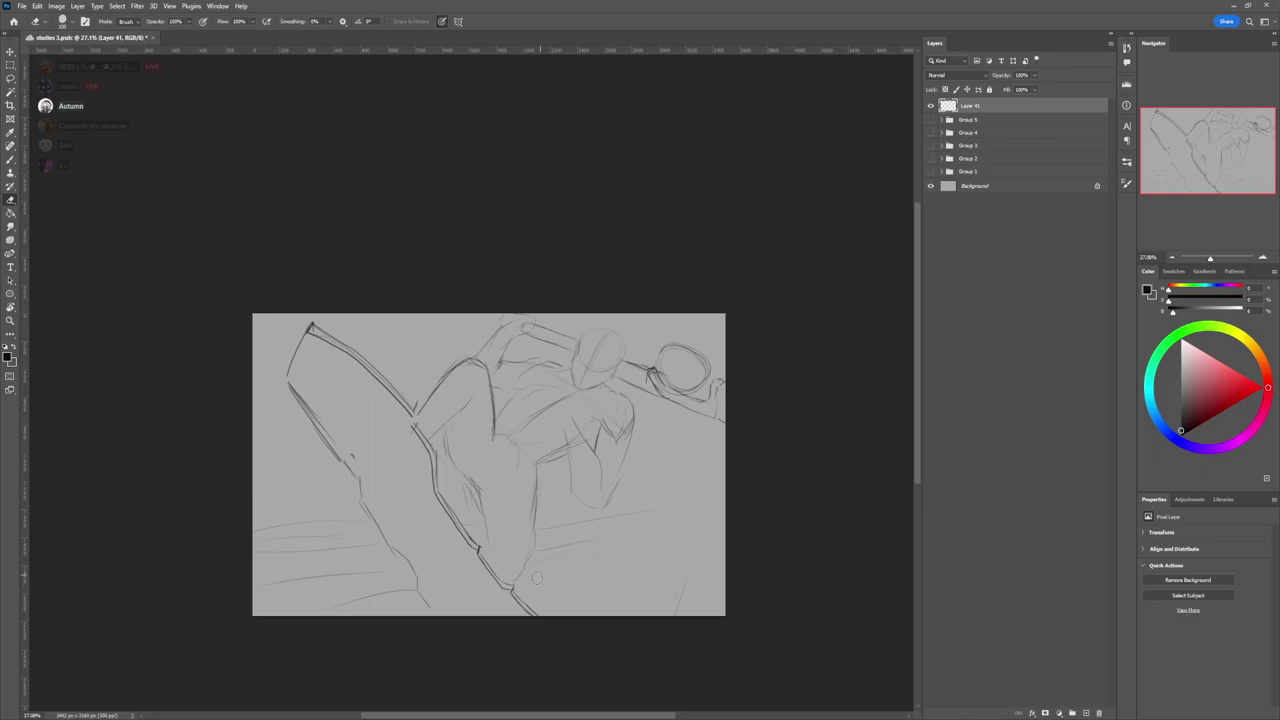
{"action": "key", "text": "b"}
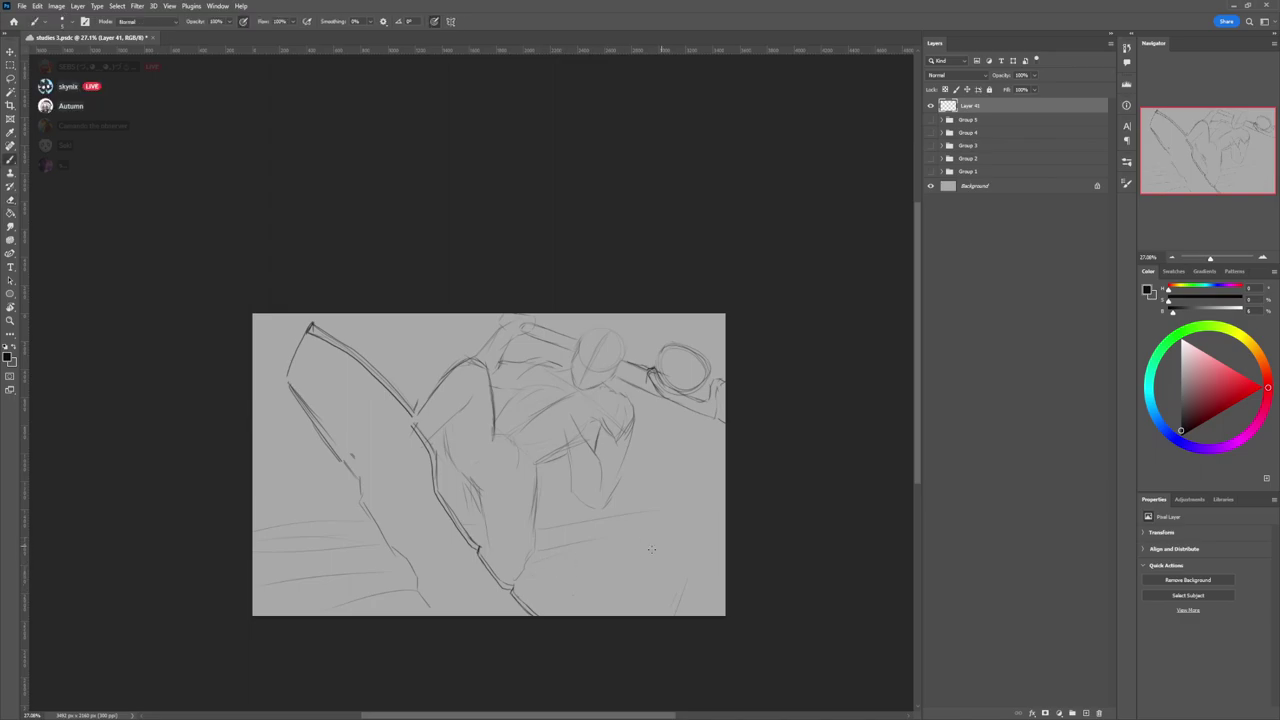
{"action": "left_click_drag", "start_coordinate": [637, 548], "coordinate": [577, 607]}
{"action": "mouse_move", "coordinate": [661, 568]}
{"action": "left_mouse_down"}
{"action": "mouse_move", "coordinate": [671, 630]}
{"action": "mouse_move", "coordinate": [686, 502]}
{"action": "mouse_move", "coordinate": [690, 633]}
{"action": "mouse_move", "coordinate": [689, 484]}
{"action": "mouse_move", "coordinate": [689, 570]}
{"action": "left_mouse_up"}
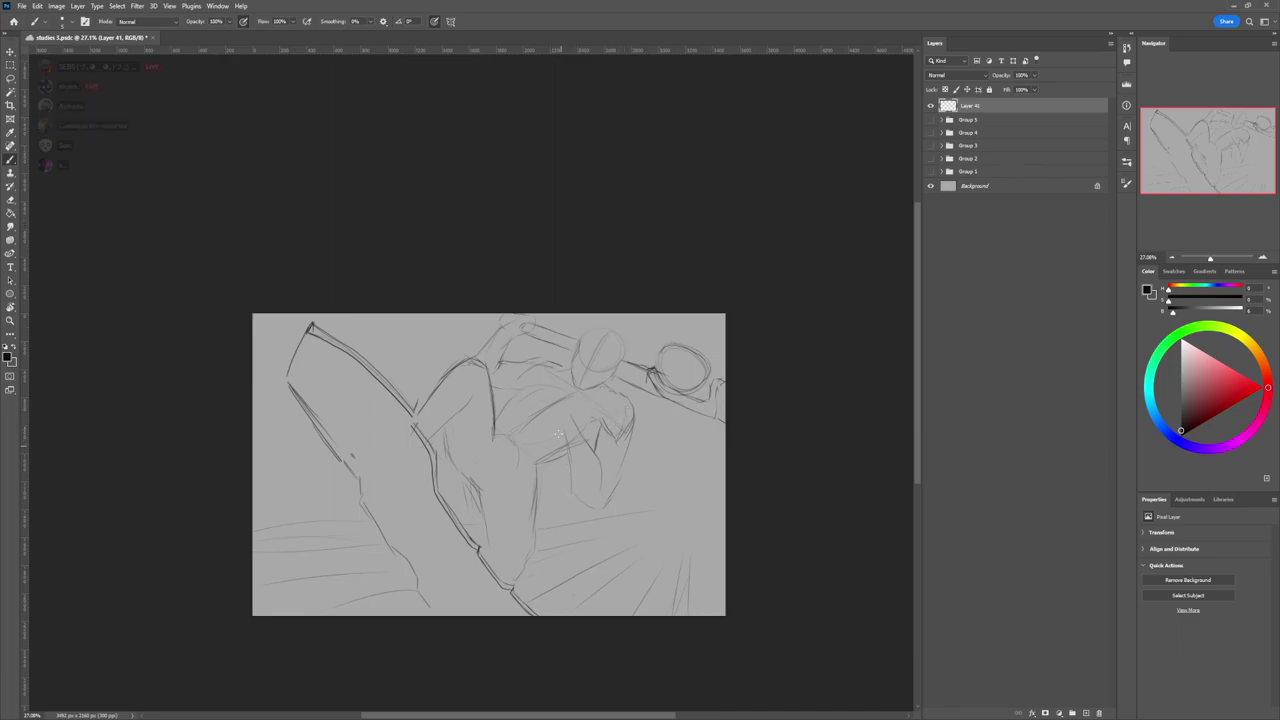
- Draw the thumb and begin the first finger of the bent arm's hand in front of the chest
{"action": "key", "text": "z"}
{"action": "left_click_drag", "start_coordinate": [589, 423], "coordinate": [550, 423]}
{"action": "left_click_drag", "start_coordinate": [528, 332], "coordinate": [577, 323]}
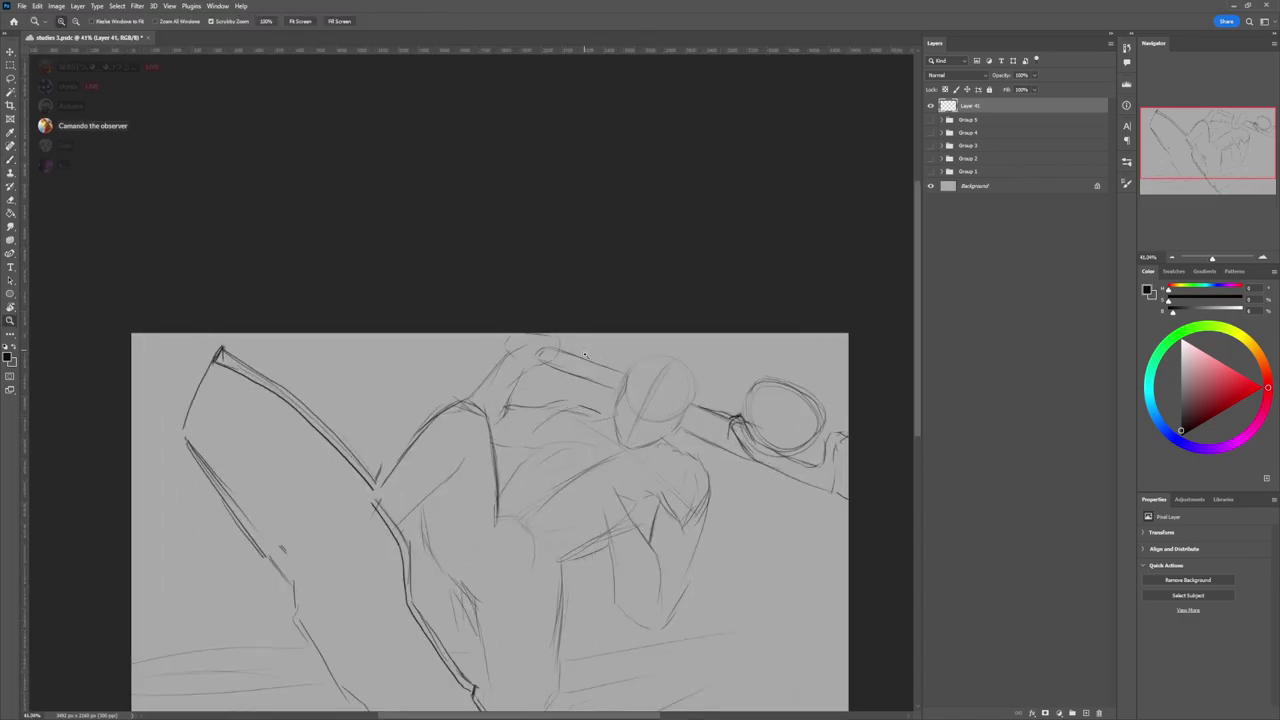
{"action": "left_click_drag", "start_coordinate": [666, 468], "coordinate": [652, 468]}
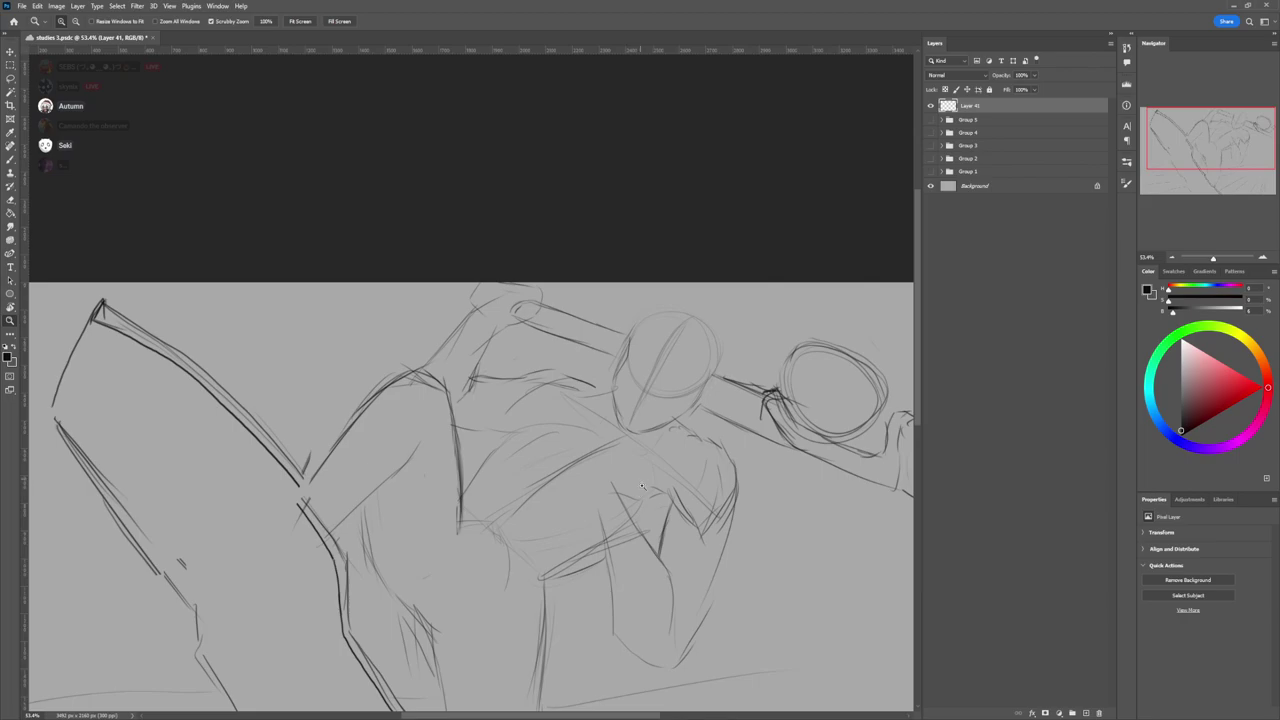
{"action": "key", "text": "b"}
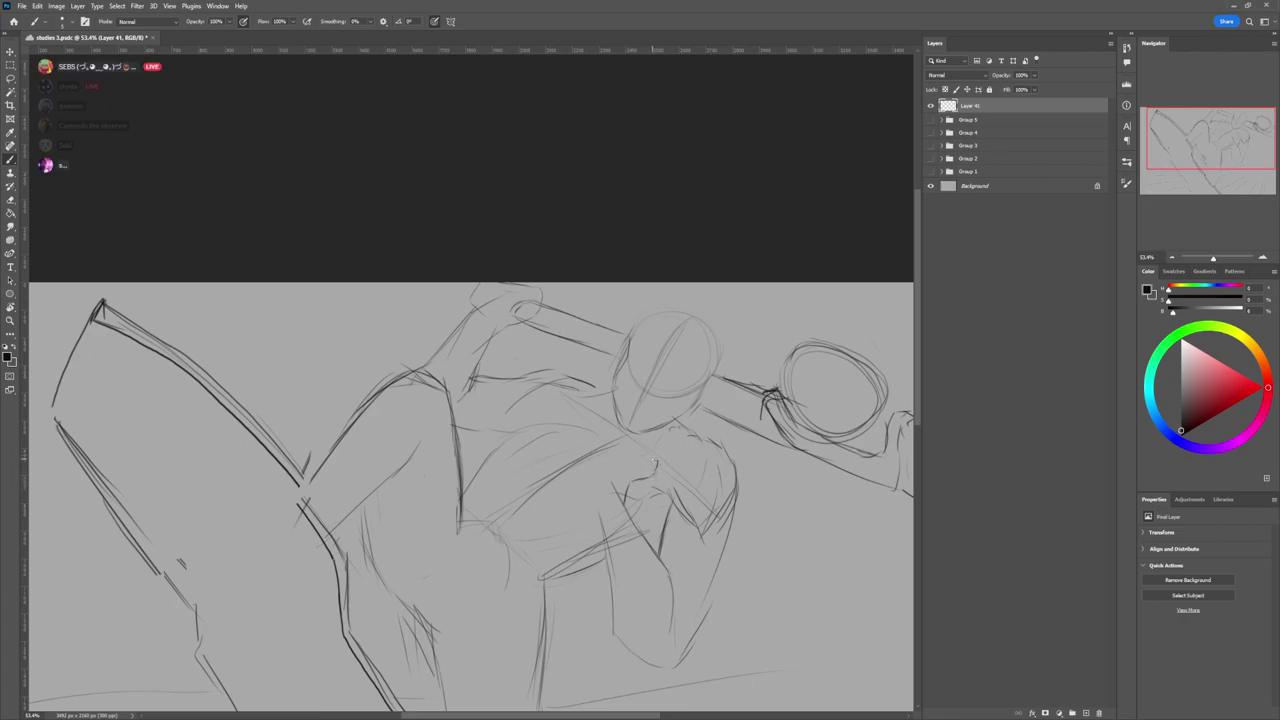
{"action": "mouse_move", "coordinate": [648, 461]}
{"action": "left_mouse_down"}
{"action": "mouse_move", "coordinate": [601, 465]}
{"action": "mouse_move", "coordinate": [640, 465]}
{"action": "mouse_move", "coordinate": [585, 445]}
{"action": "mouse_move", "coordinate": [588, 475]}
{"action": "left_mouse_up"}
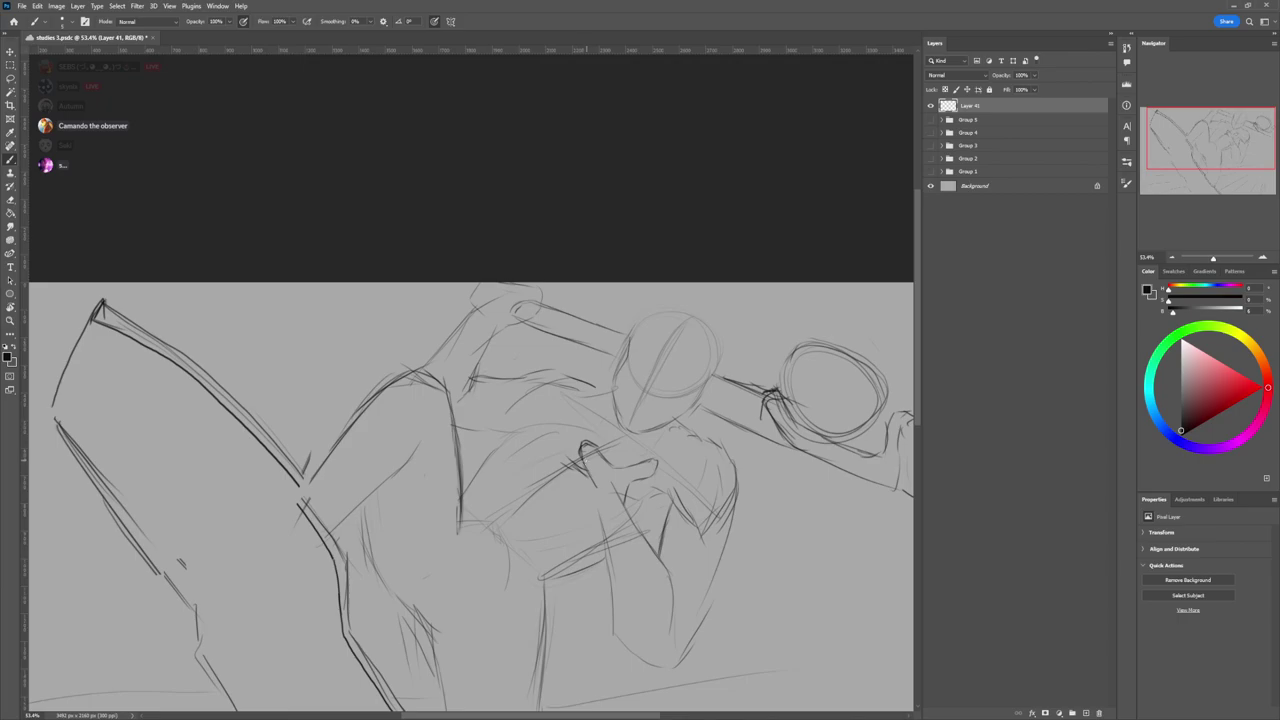
- Erase the rough first finger, redraw it longer and add the next bent fingers of the chest hand
{"action": "key", "text": "e"}
{"action": "mouse_move", "coordinate": [582, 446]}
{"action": "left_mouse_down"}
{"action": "mouse_move", "coordinate": [594, 477]}
{"action": "mouse_move", "coordinate": [564, 459]}
{"action": "mouse_move", "coordinate": [592, 443]}
{"action": "left_mouse_up"}
{"action": "key", "text": "b"}
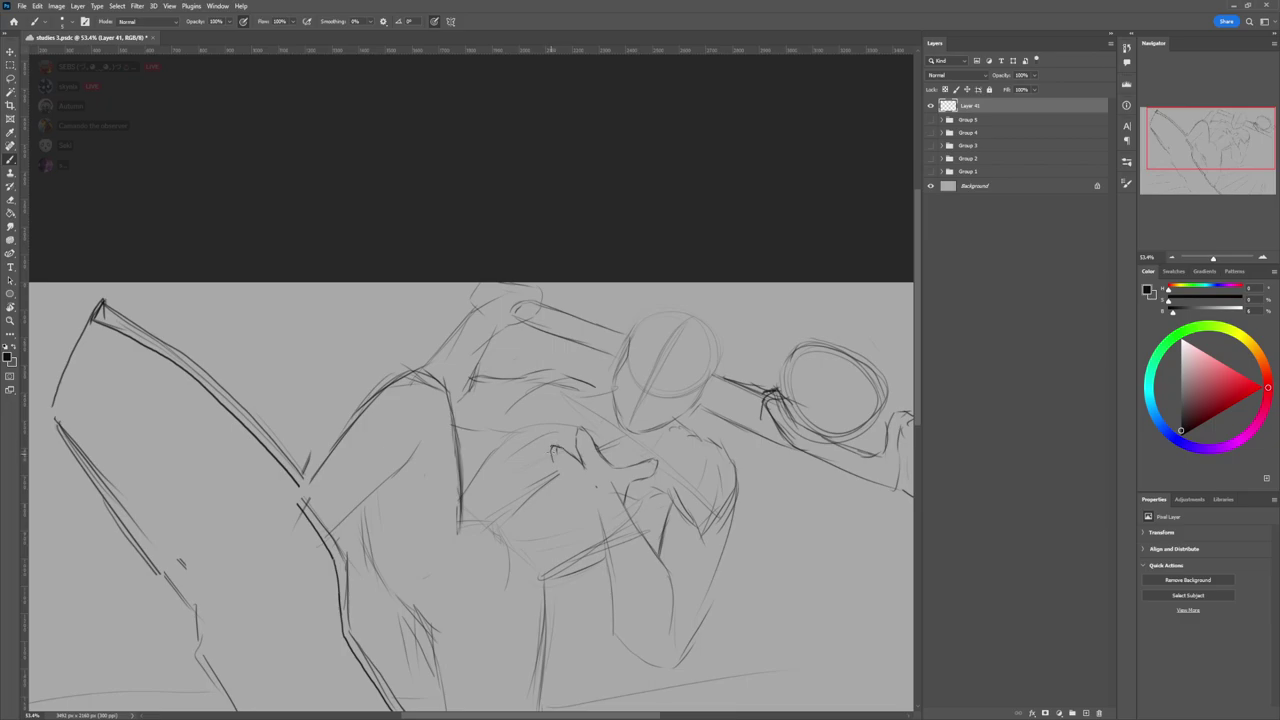
{"action": "left_click_drag", "start_coordinate": [561, 470], "coordinate": [572, 477]}
{"action": "key", "text": "e"}
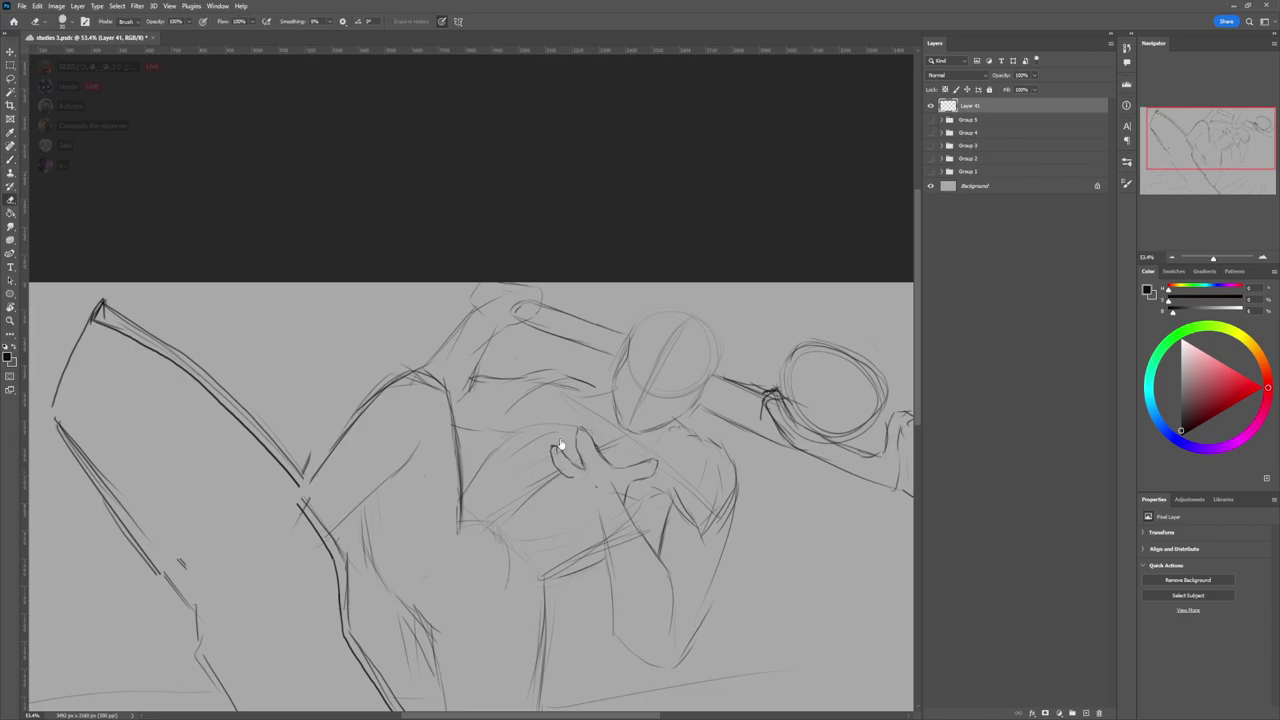
{"action": "key", "text": "b"}
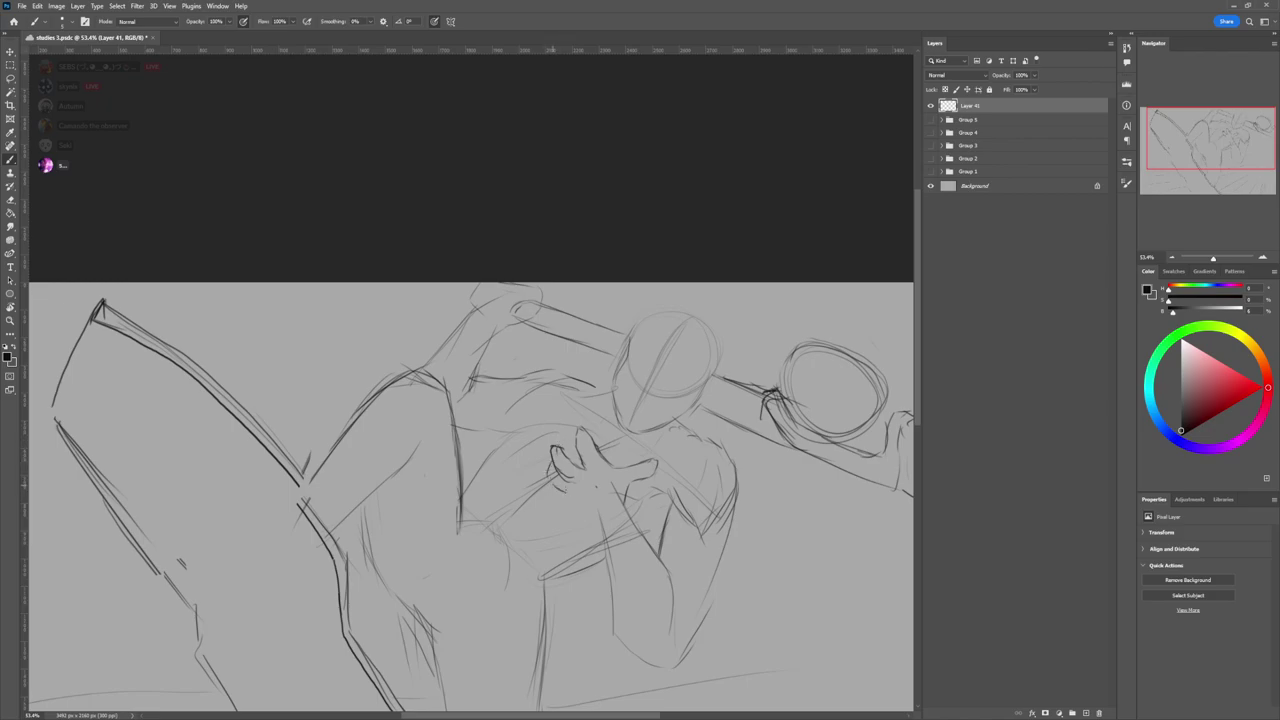
- Erase the chest lines crossing the hand, then draw its outer finger, palm edge and wrist joining the forearm
{"action": "key", "text": "e"}
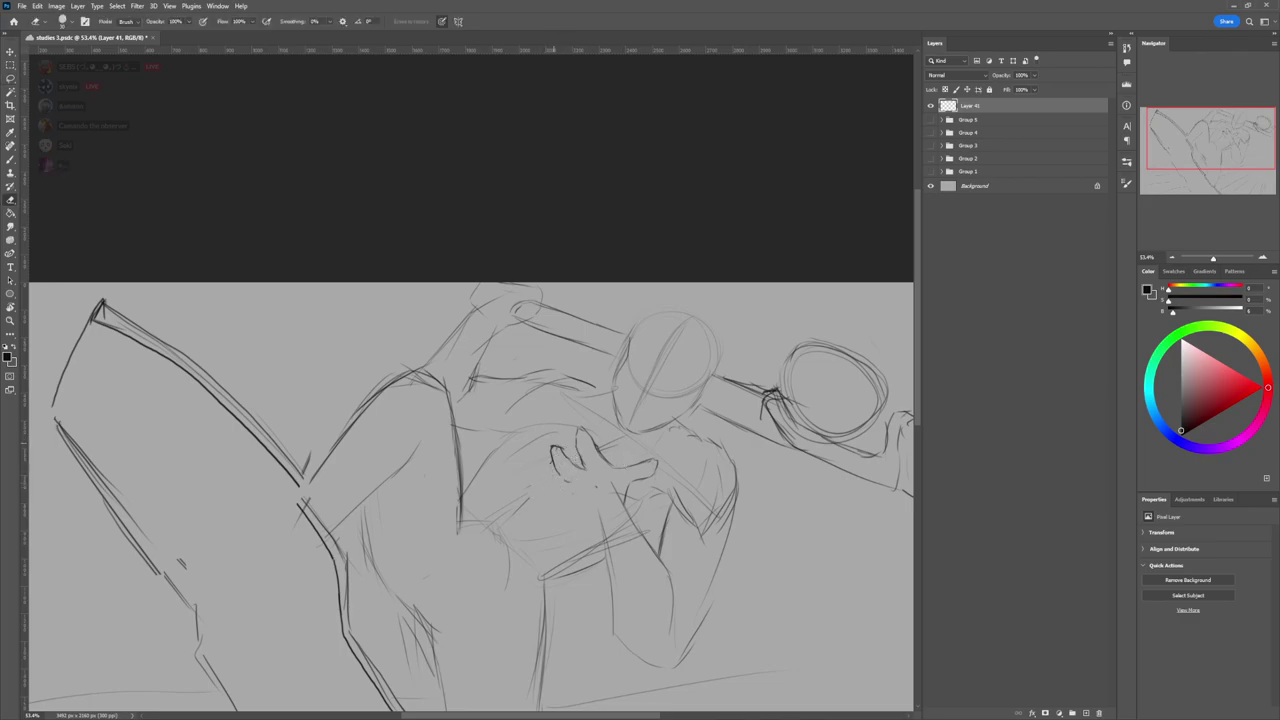
{"action": "key", "text": "b"}
{"action": "left_click_drag", "start_coordinate": [557, 471], "coordinate": [567, 493]}
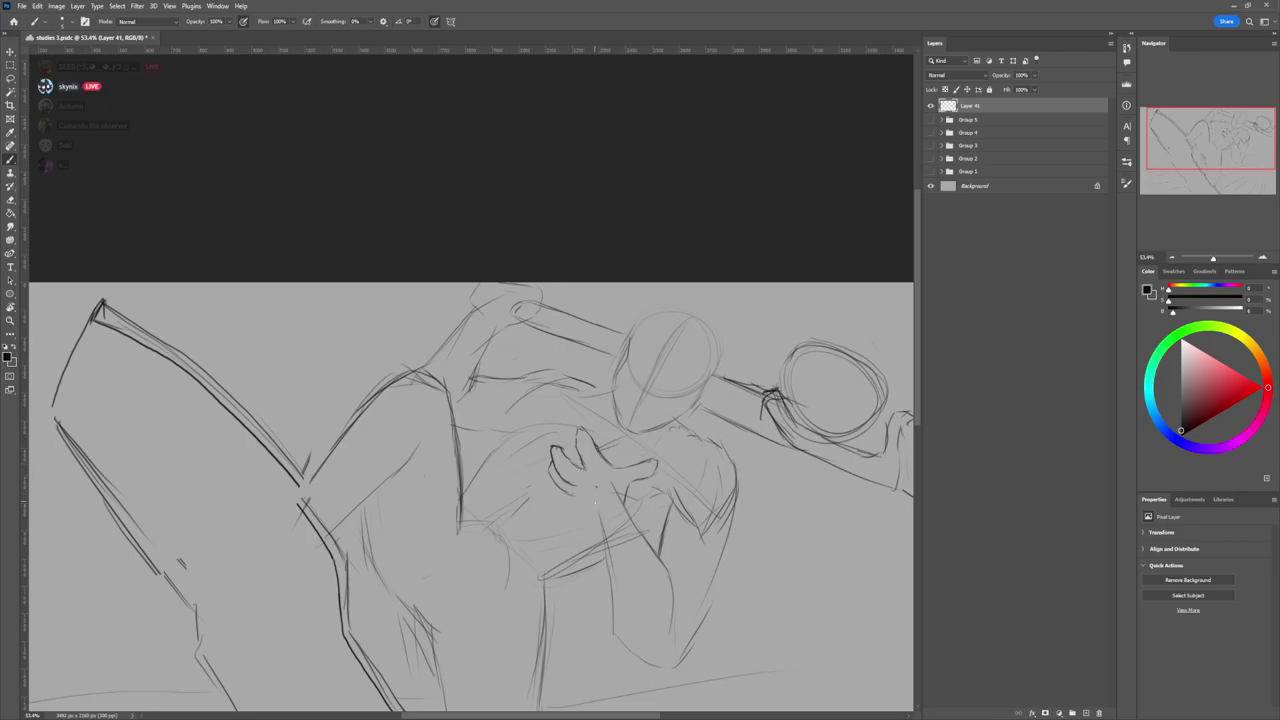
{"action": "mouse_move", "coordinate": [569, 494]}
{"action": "left_mouse_down"}
{"action": "mouse_move", "coordinate": [634, 492]}
{"action": "mouse_move", "coordinate": [582, 505]}
{"action": "mouse_move", "coordinate": [603, 535]}
{"action": "left_mouse_up"}
{"action": "key", "text": "e"}
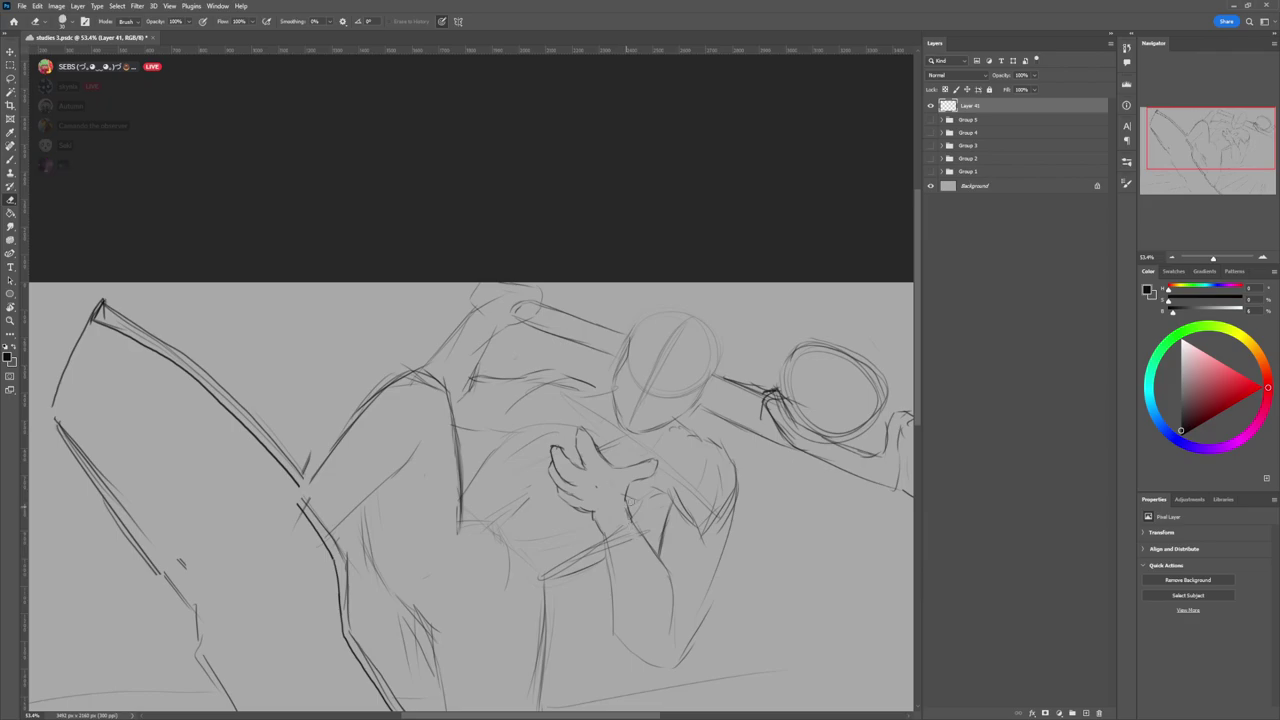
- Draw a slanted eye line across the face and outline two narrow angular eyes along it
{"action": "key", "text": "z"}
{"action": "left_click_drag", "start_coordinate": [580, 527], "coordinate": [455, 527]}
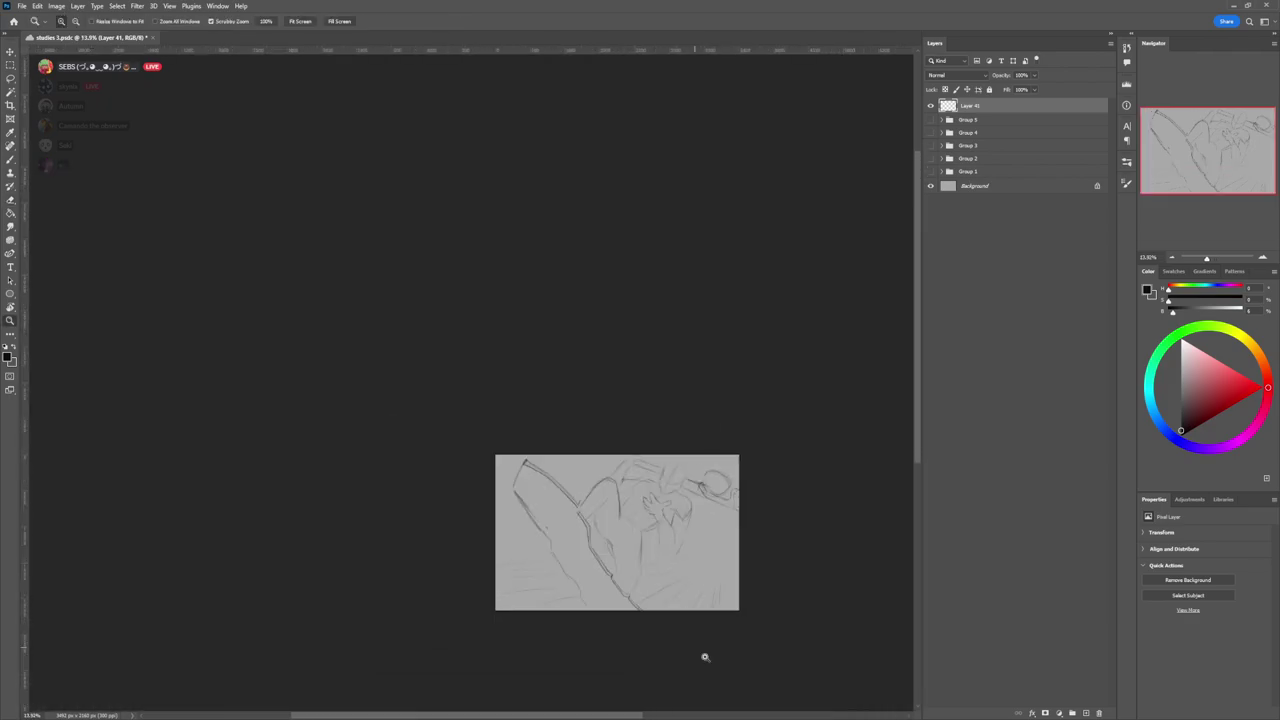
{"action": "scroll", "coordinate": [699, 651], "scroll_direction": "up", "scroll_amount": 3}
{"action": "scroll", "coordinate": [704, 372], "scroll_direction": "up", "scroll_amount": 4}
{"action": "scroll", "coordinate": [704, 372], "scroll_direction": "up", "scroll_amount": 3}
{"action": "key", "text": "b"}
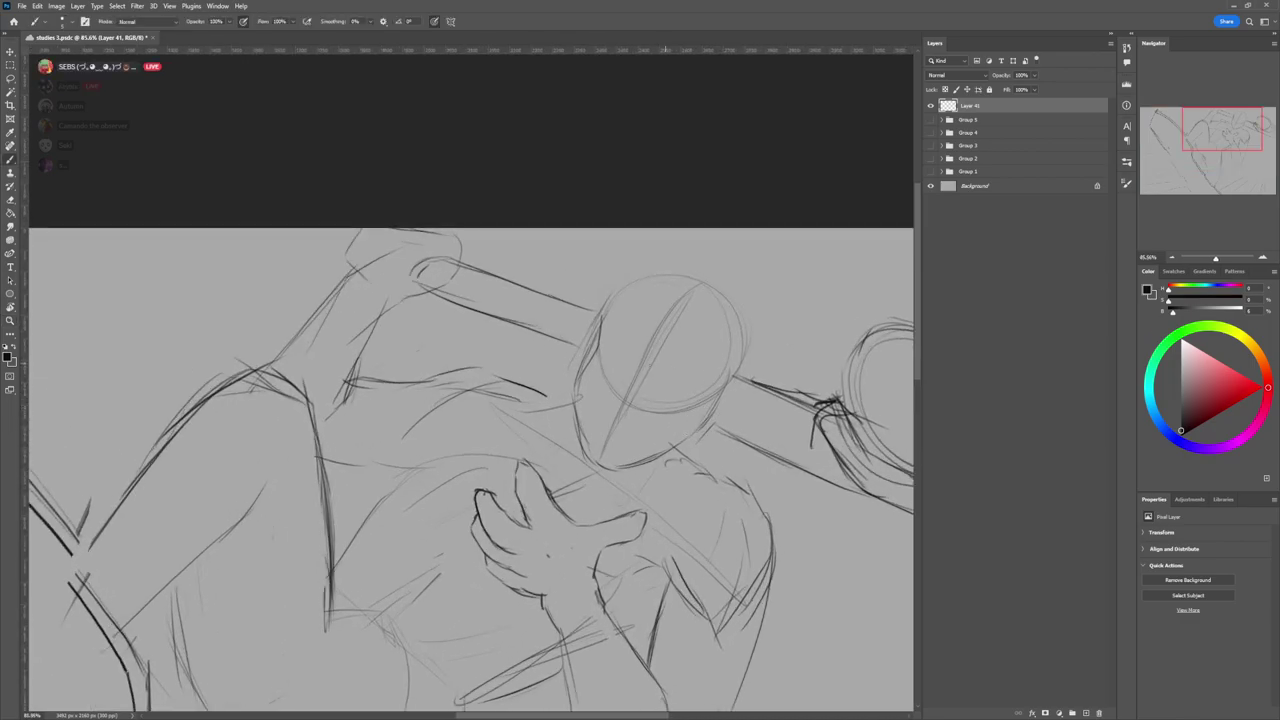
{"action": "left_click_drag", "start_coordinate": [604, 373], "coordinate": [673, 411]}
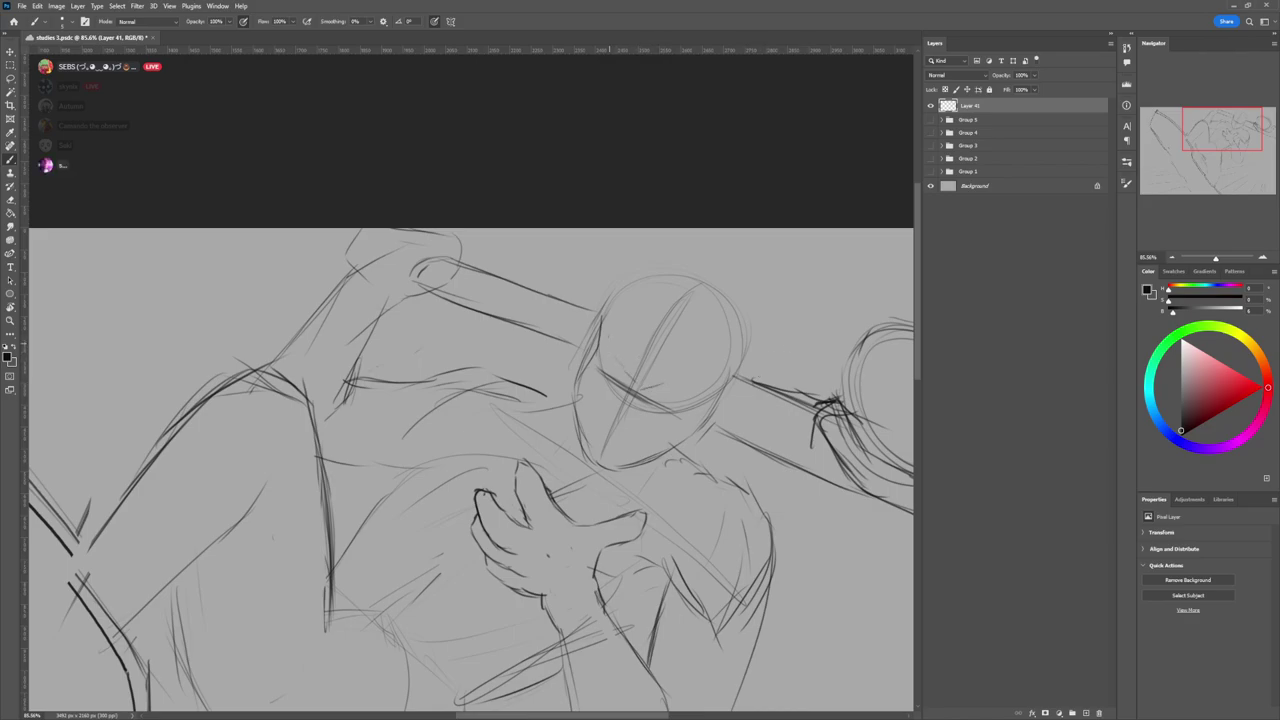
{"action": "left_click_drag", "start_coordinate": [645, 388], "coordinate": [704, 391]}
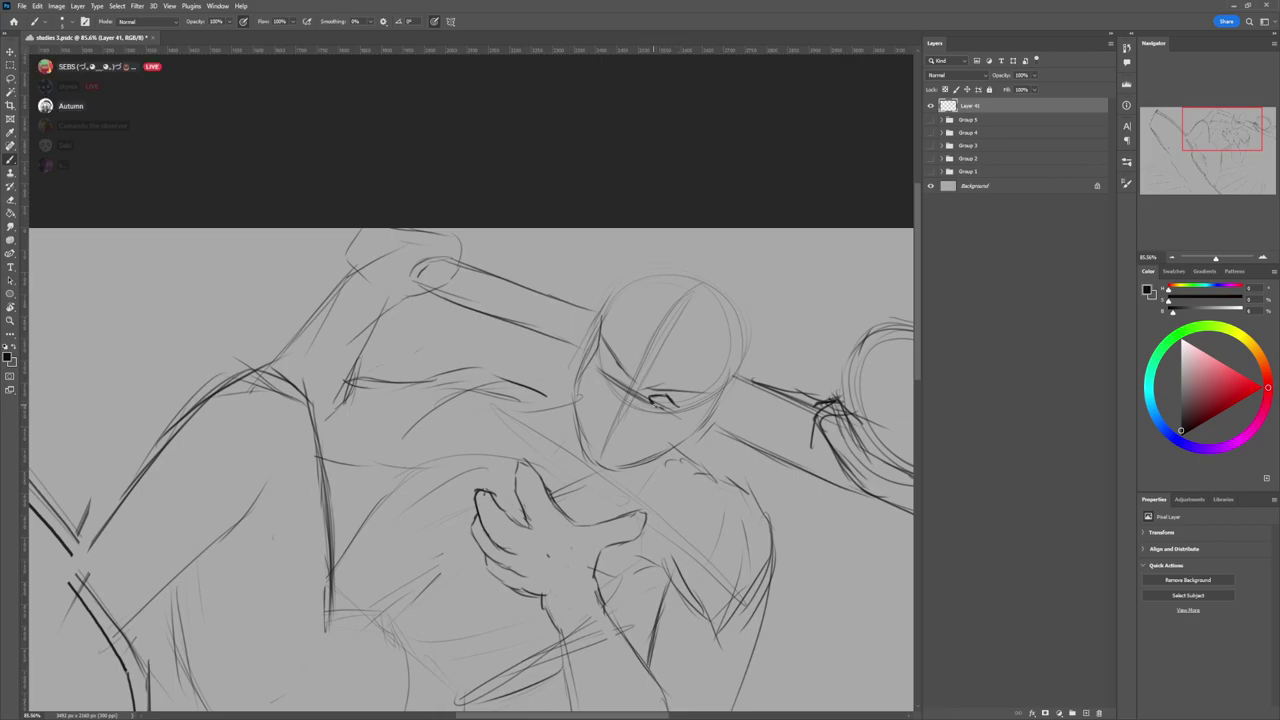
{"action": "mouse_move", "coordinate": [664, 407]}
{"action": "left_mouse_down"}
{"action": "mouse_move", "coordinate": [680, 405]}
{"action": "mouse_move", "coordinate": [668, 410]}
{"action": "left_mouse_up"}
{"action": "mouse_move", "coordinate": [618, 372]}
{"action": "left_mouse_down"}
{"action": "mouse_move", "coordinate": [626, 386]}
{"action": "mouse_move", "coordinate": [610, 380]}
{"action": "left_mouse_up"}
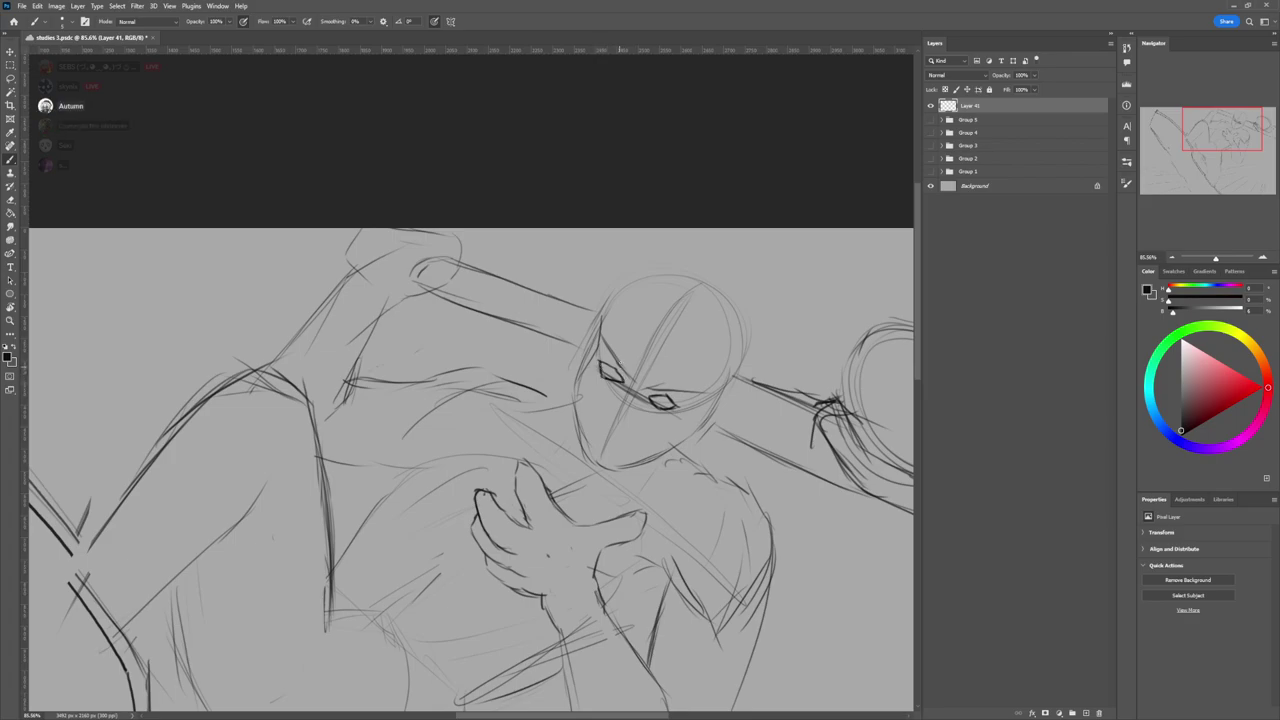
- Draw thick, dark, angry slanting eyebrows above both eyes
{"action": "left_click_drag", "start_coordinate": [621, 361], "coordinate": [631, 383]}
{"action": "mouse_move", "coordinate": [617, 357]}
{"action": "left_mouse_down"}
{"action": "mouse_move", "coordinate": [621, 375]}
{"action": "mouse_move", "coordinate": [615, 339]}
{"action": "mouse_move", "coordinate": [627, 379]}
{"action": "mouse_move", "coordinate": [622, 357]}
{"action": "left_mouse_up"}
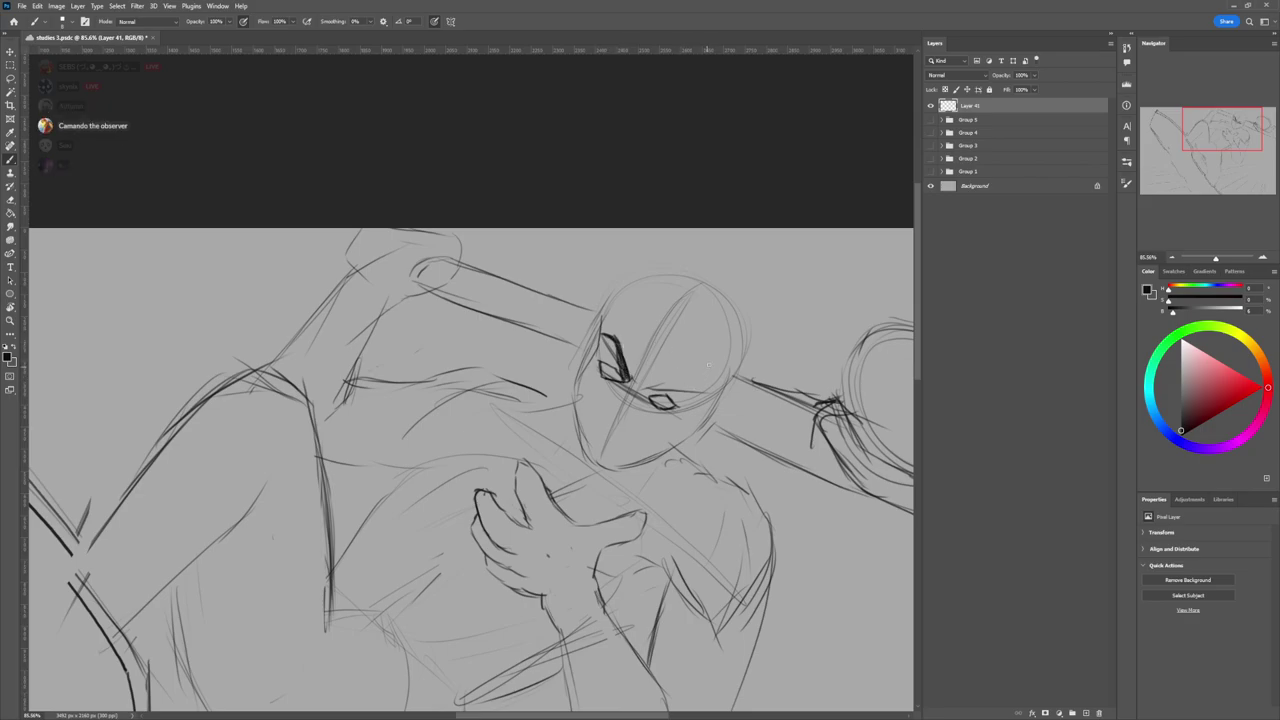
{"action": "mouse_move", "coordinate": [650, 385]}
{"action": "left_mouse_down"}
{"action": "mouse_move", "coordinate": [698, 391]}
{"action": "mouse_move", "coordinate": [660, 397]}
{"action": "left_mouse_up"}
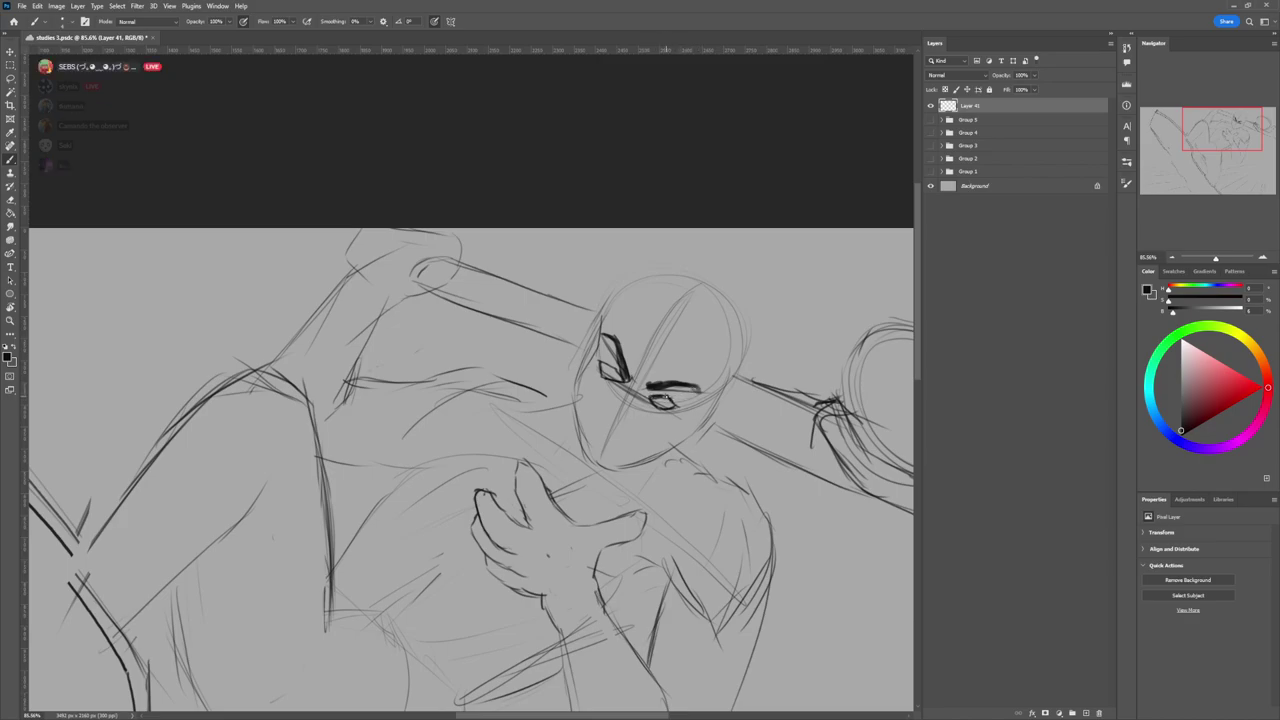
- Erase the slanted guideline between the eyes and clean up both eye outlines into crisp angular shapes
{"action": "key", "text": "e"}
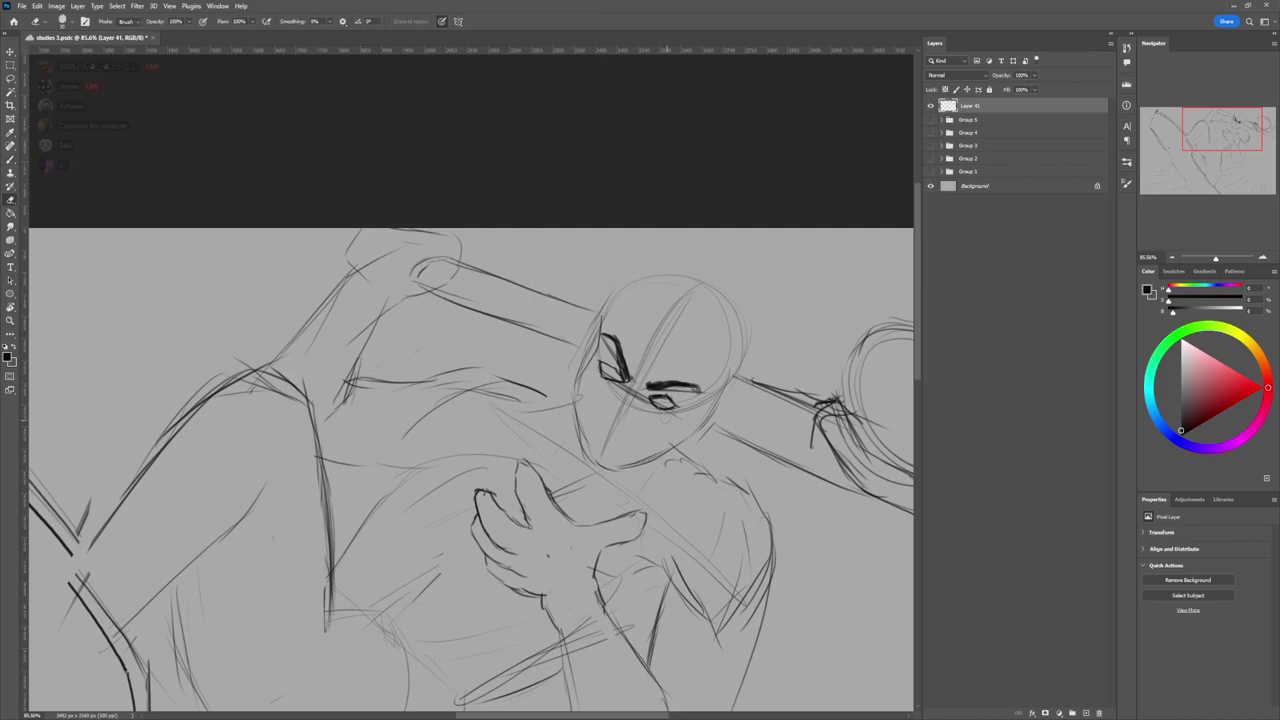
{"action": "mouse_move", "coordinate": [638, 398]}
{"action": "left_mouse_down"}
{"action": "mouse_move", "coordinate": [622, 392]}
{"action": "mouse_move", "coordinate": [624, 374]}
{"action": "left_mouse_up"}
{"action": "key", "text": "b"}
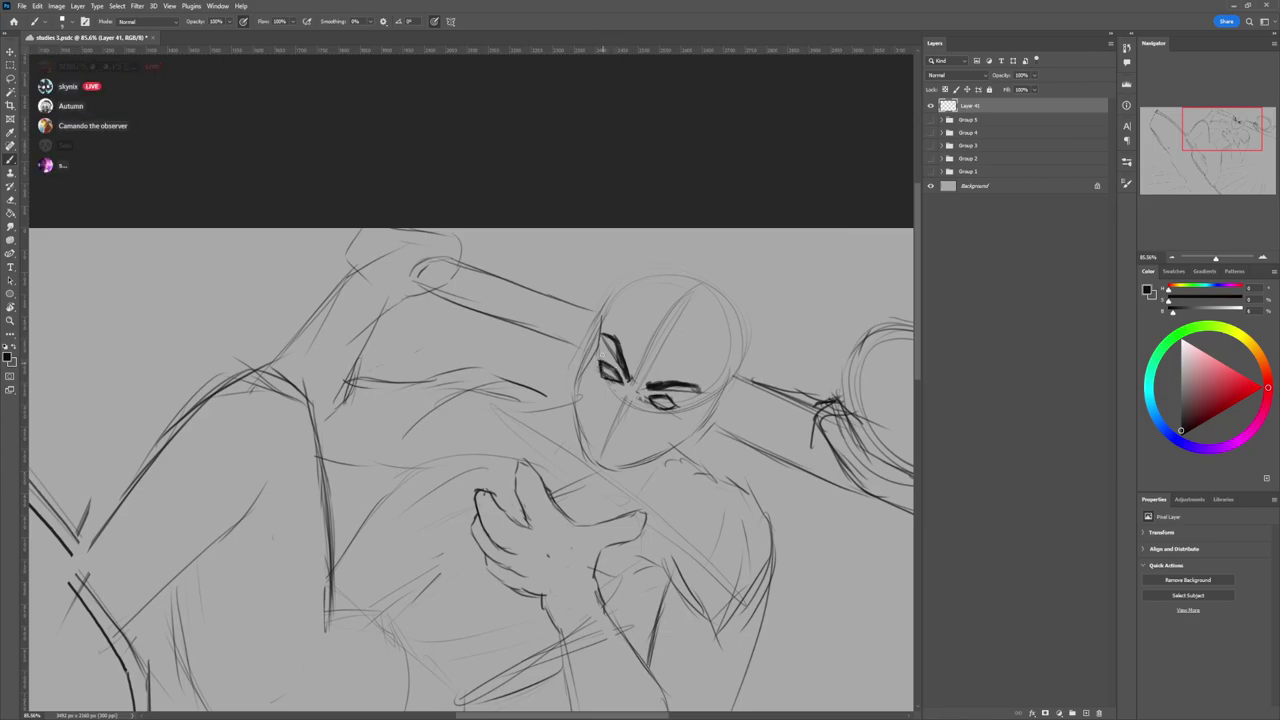
{"action": "key", "text": "e"}
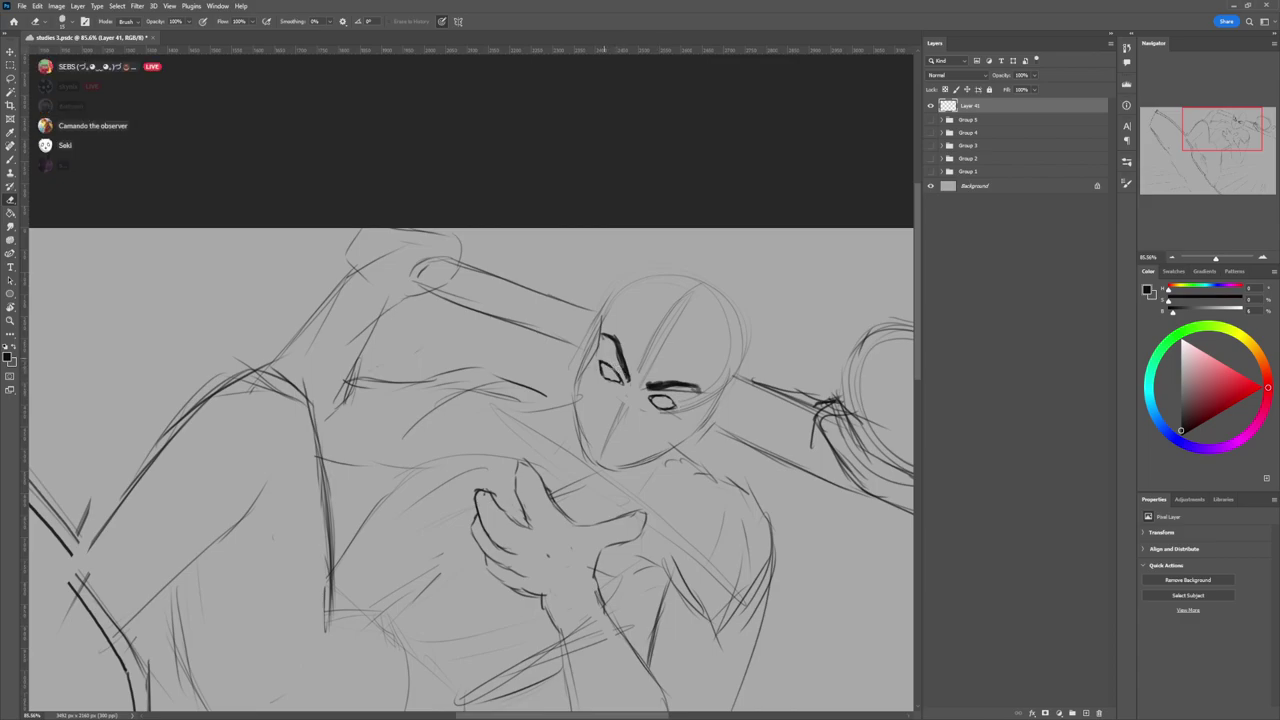
{"action": "key", "text": "b"}
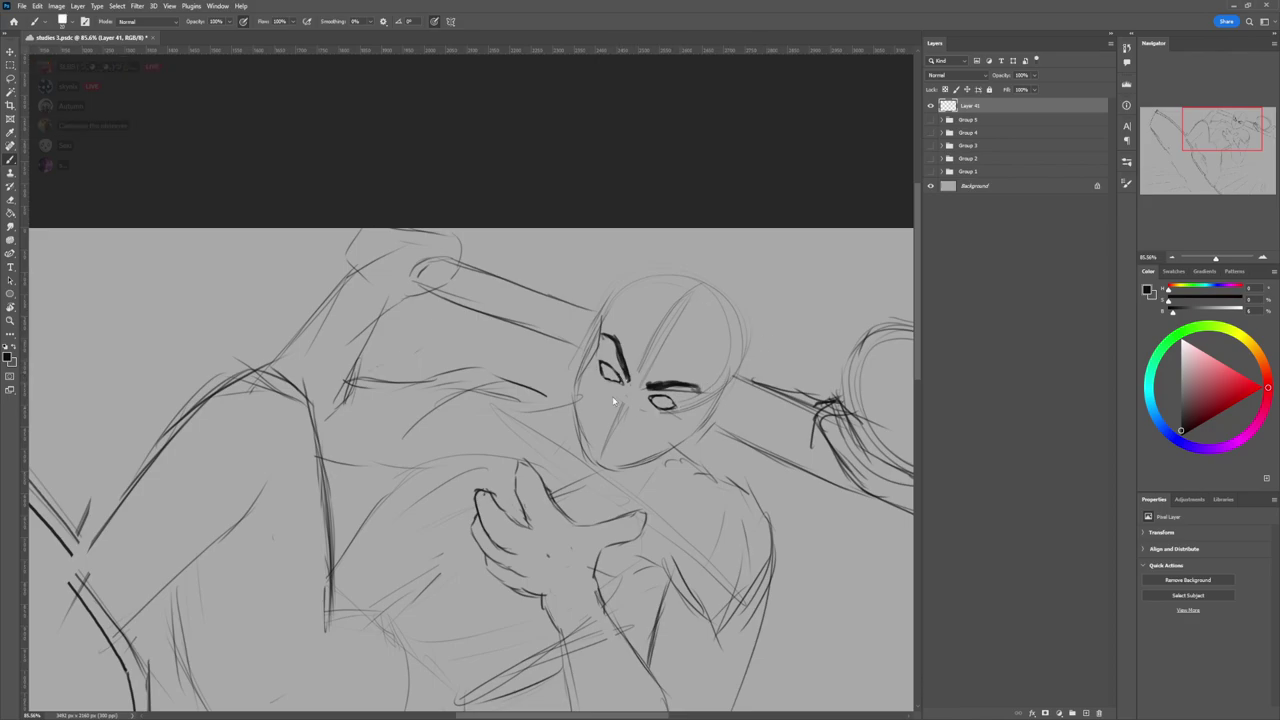
- Select the eye beneath the flatter eyebrow and stretch it horizontally to about 117% width
{"action": "key", "text": "l"}
{"action": "left_click_drag", "start_coordinate": [681, 399], "coordinate": [682, 400]}
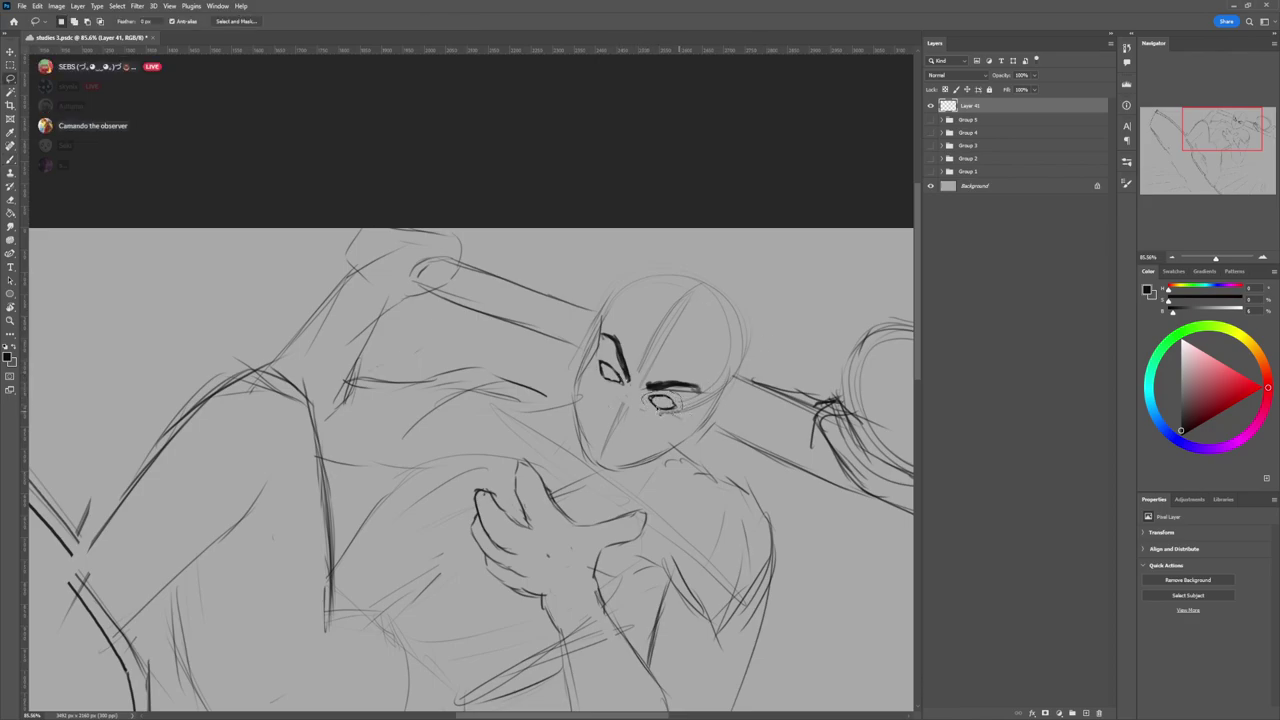
{"action": "key", "text": "ctrl+t"}
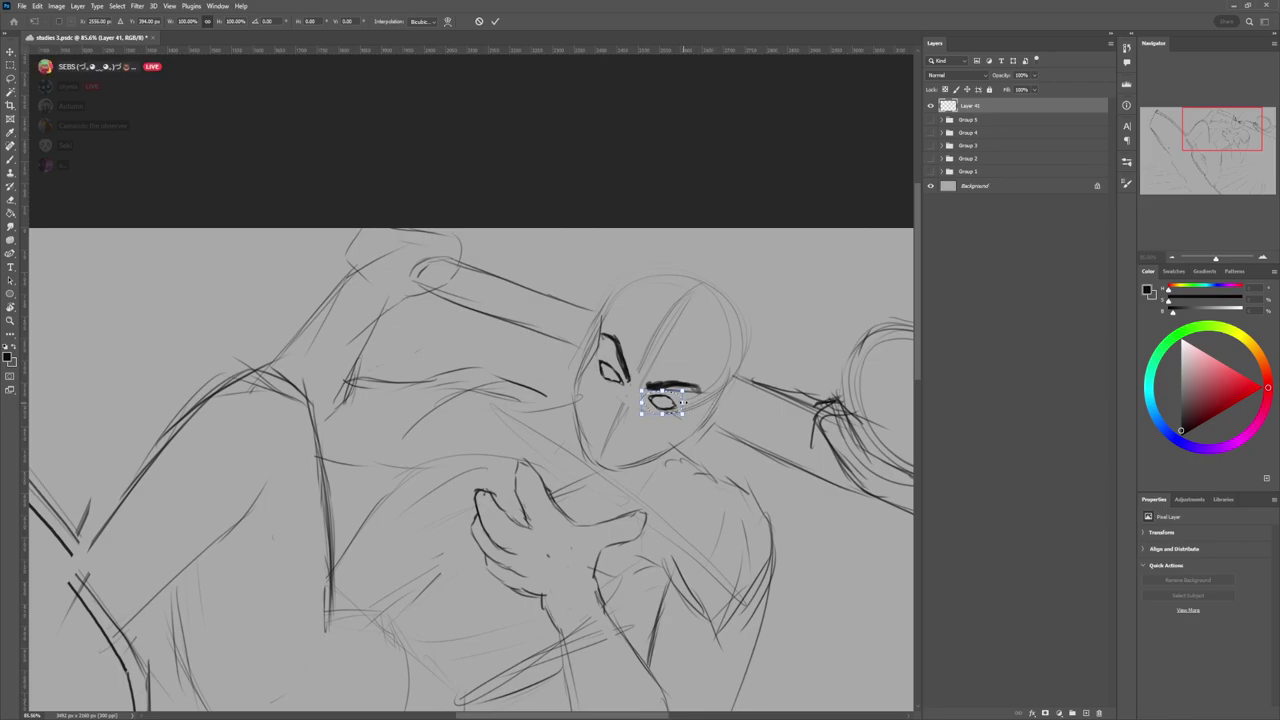
{"action": "left_click_drag", "start_coordinate": [682, 402], "coordinate": [688, 404]}
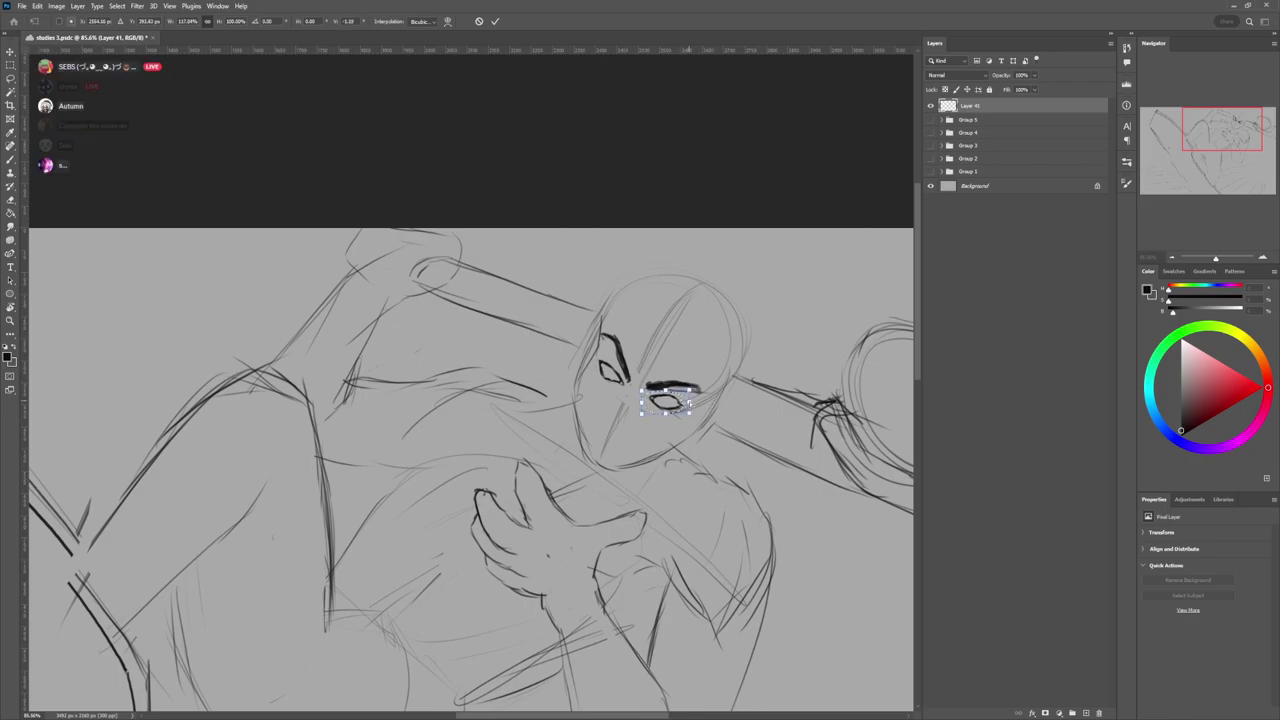
{"action": "key", "text": "Return"}
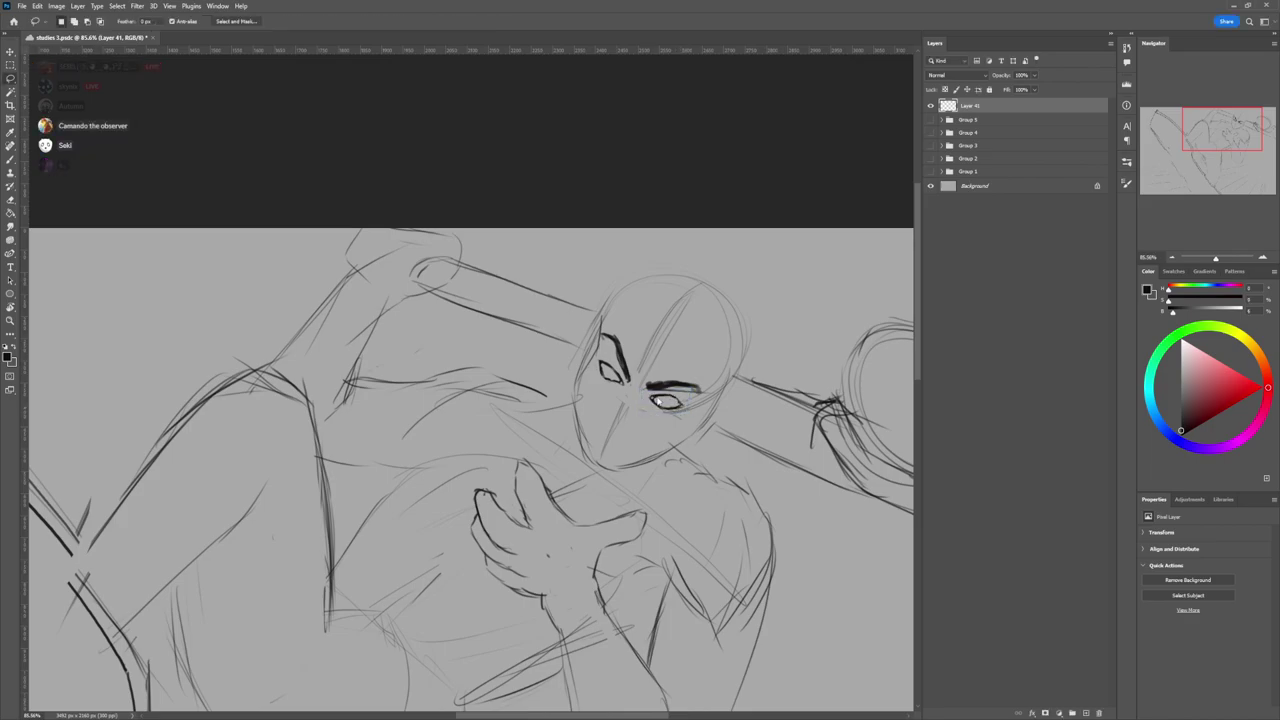
- Draw the nose bridge, tip and nostrils with a smaller brush, then erase the centre guideline directly beneath the nose
{"action": "key", "text": "b"}
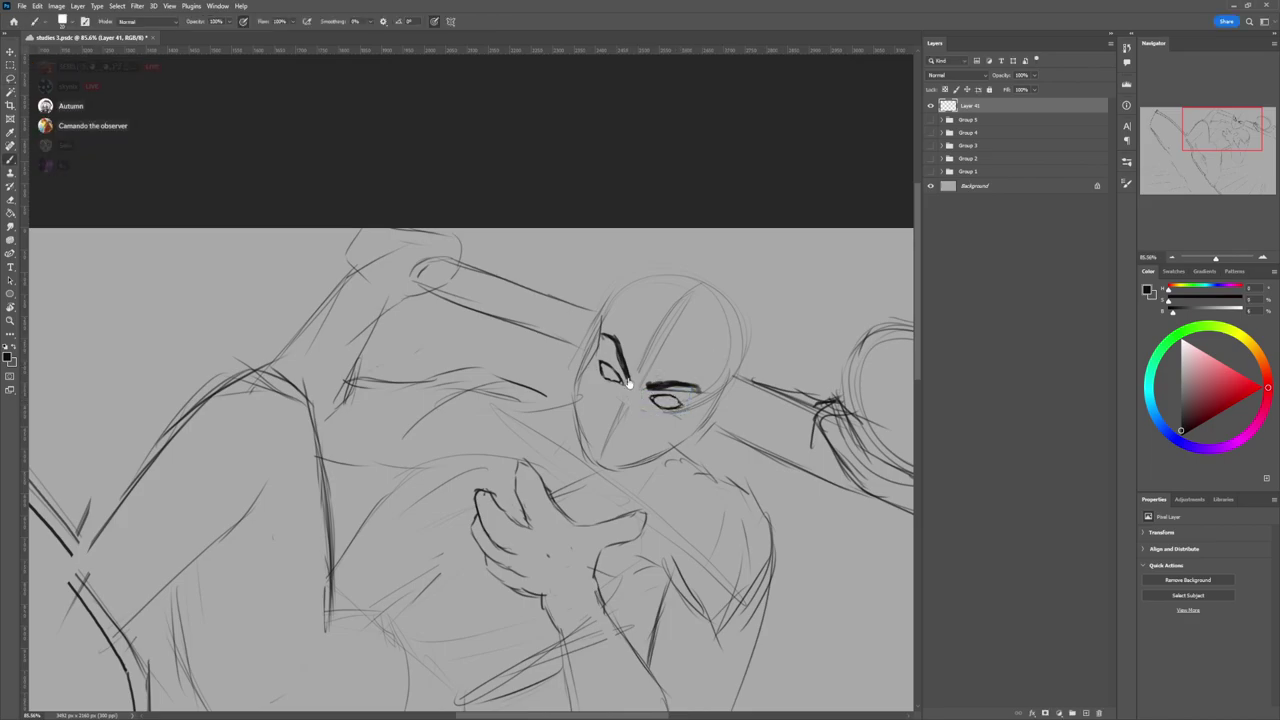
{"action": "key", "text": "bracketleft"}
{"action": "key", "text": "bracketleft"}
{"action": "key", "text": "bracketleft"}
{"action": "key", "text": "bracketleft"}
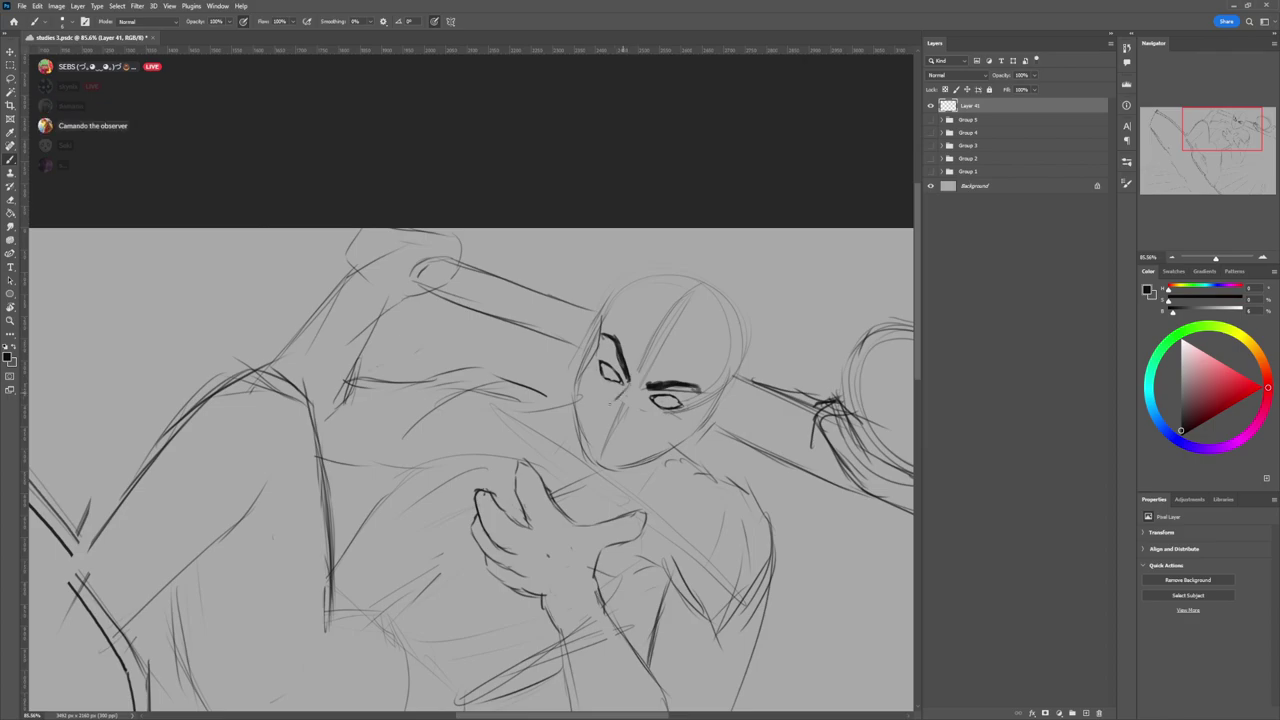
{"action": "left_click_drag", "start_coordinate": [640, 395], "coordinate": [636, 413]}
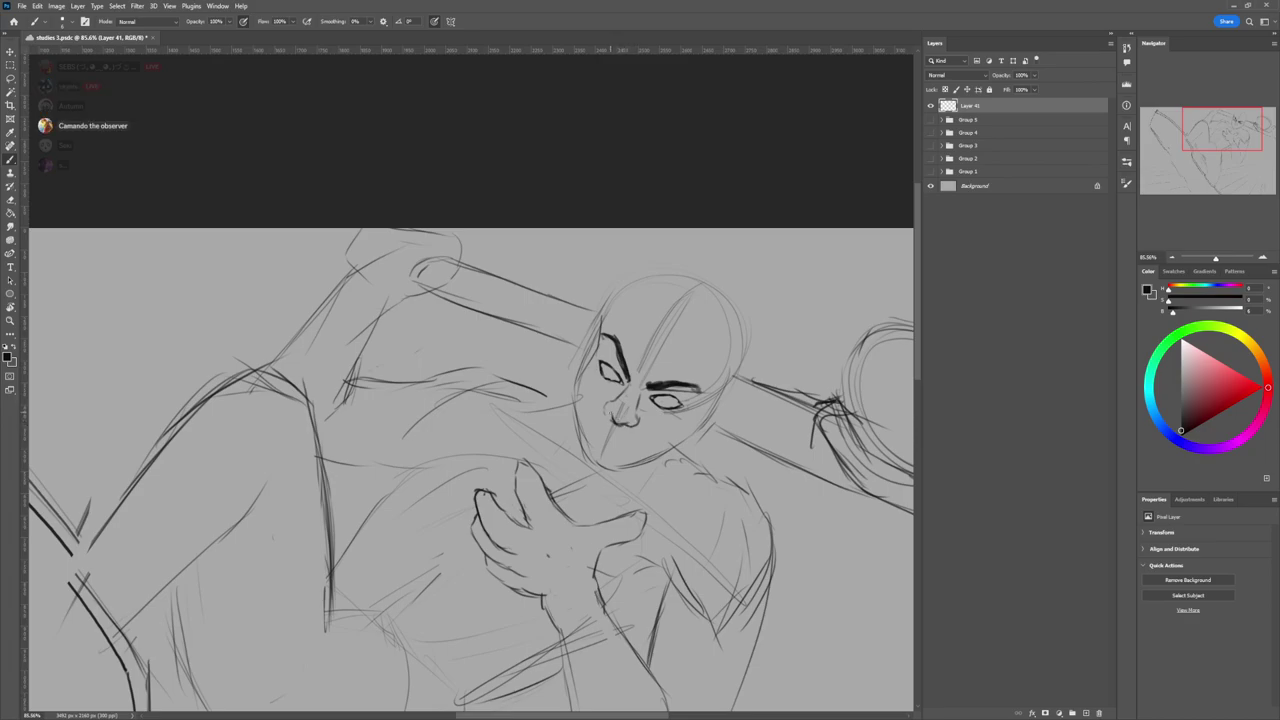
{"action": "key", "text": "e"}
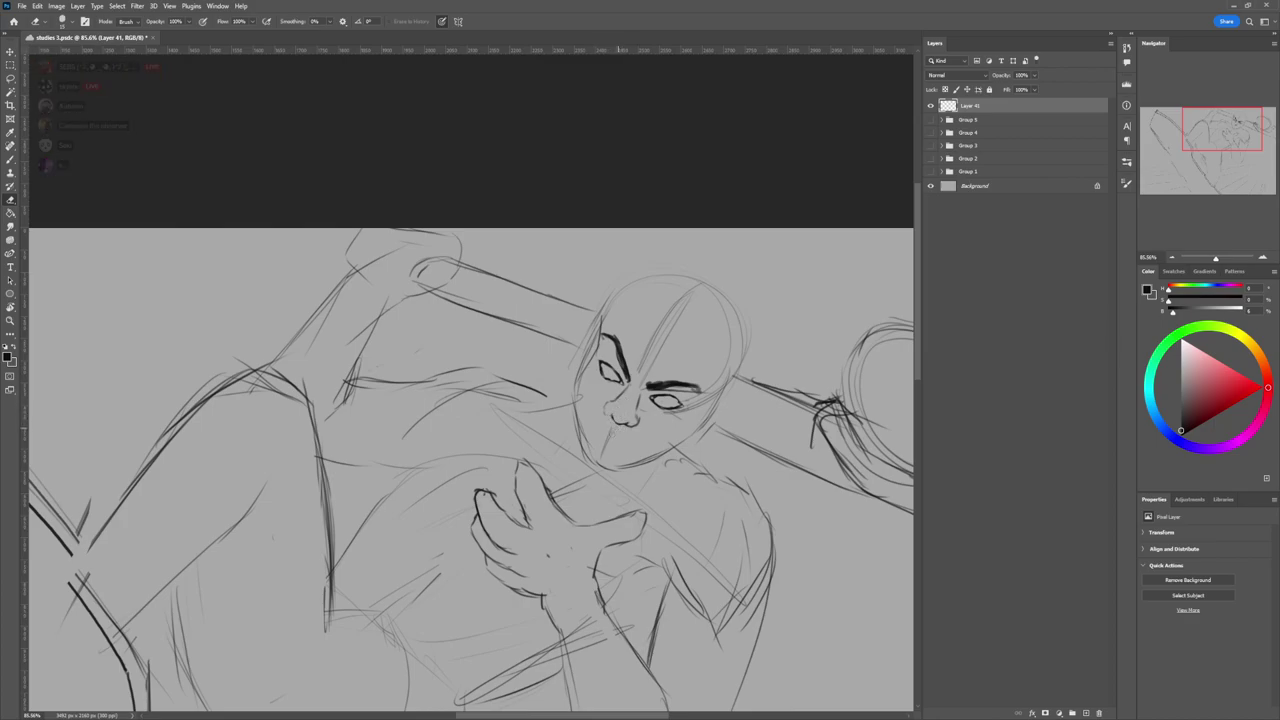
{"action": "key", "text": "b"}
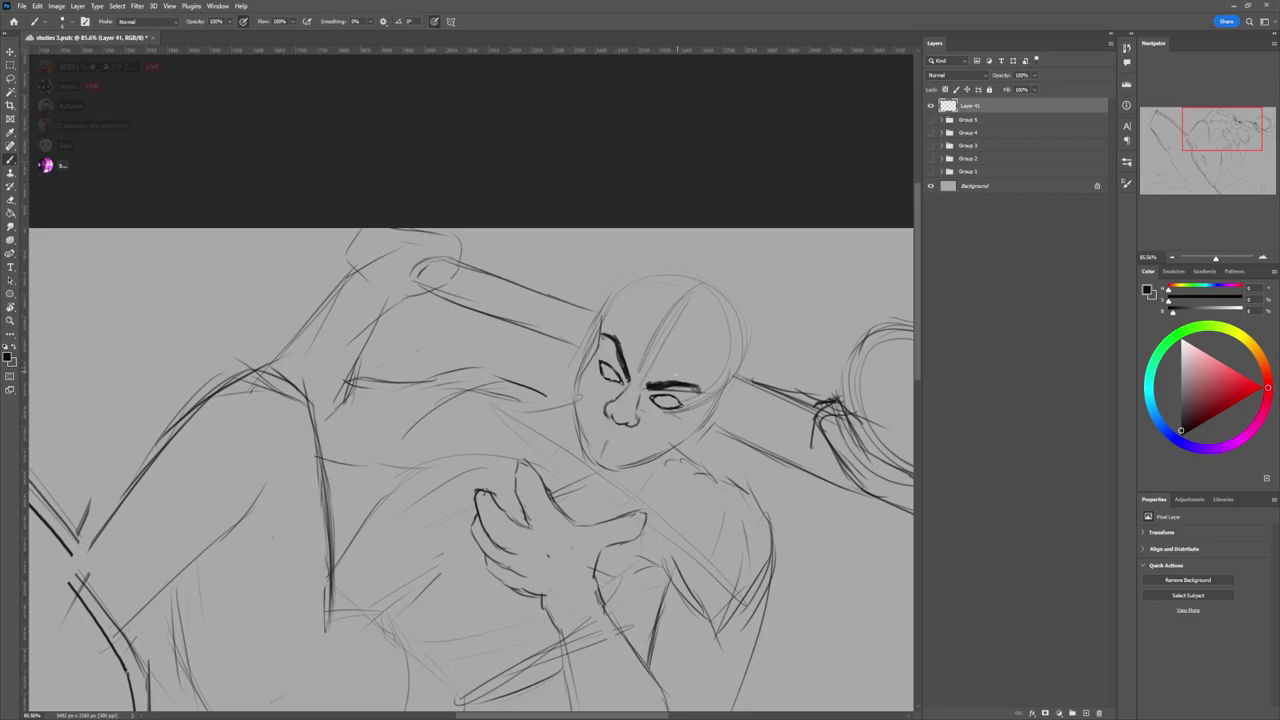
- Select the nose and warp its underside slightly upward to reshape it
{"action": "key", "text": "l"}
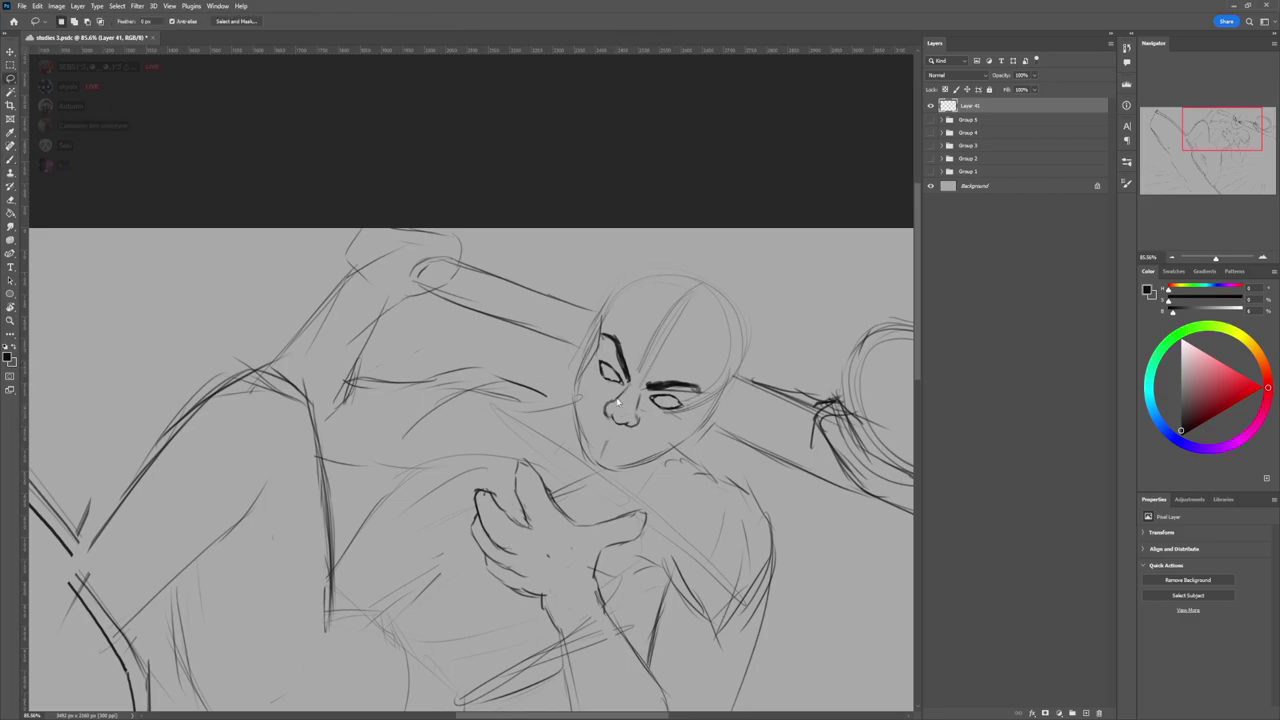
{"action": "mouse_move", "coordinate": [608, 397]}
{"action": "left_mouse_down"}
{"action": "mouse_move", "coordinate": [628, 432]}
{"action": "mouse_move", "coordinate": [612, 384]}
{"action": "left_mouse_up"}
{"action": "key", "text": "ctrl+t"}
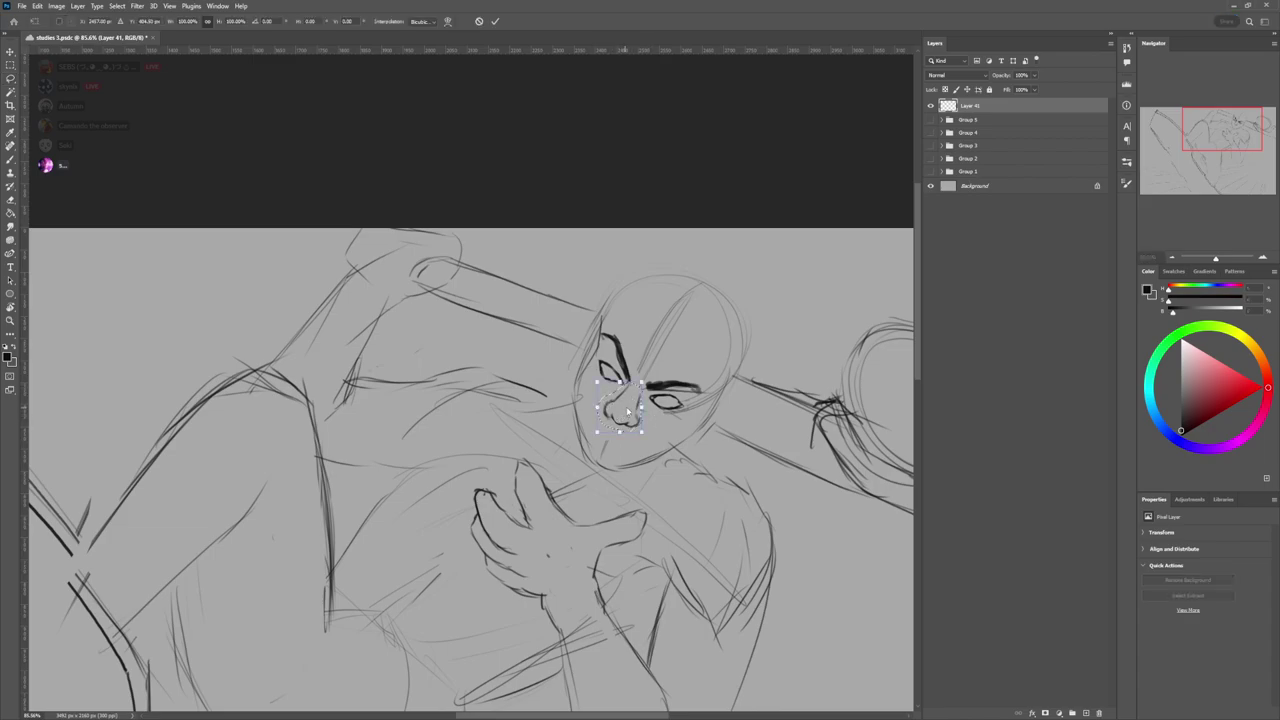
{"action": "key", "text": "ctrl+shift+w"}
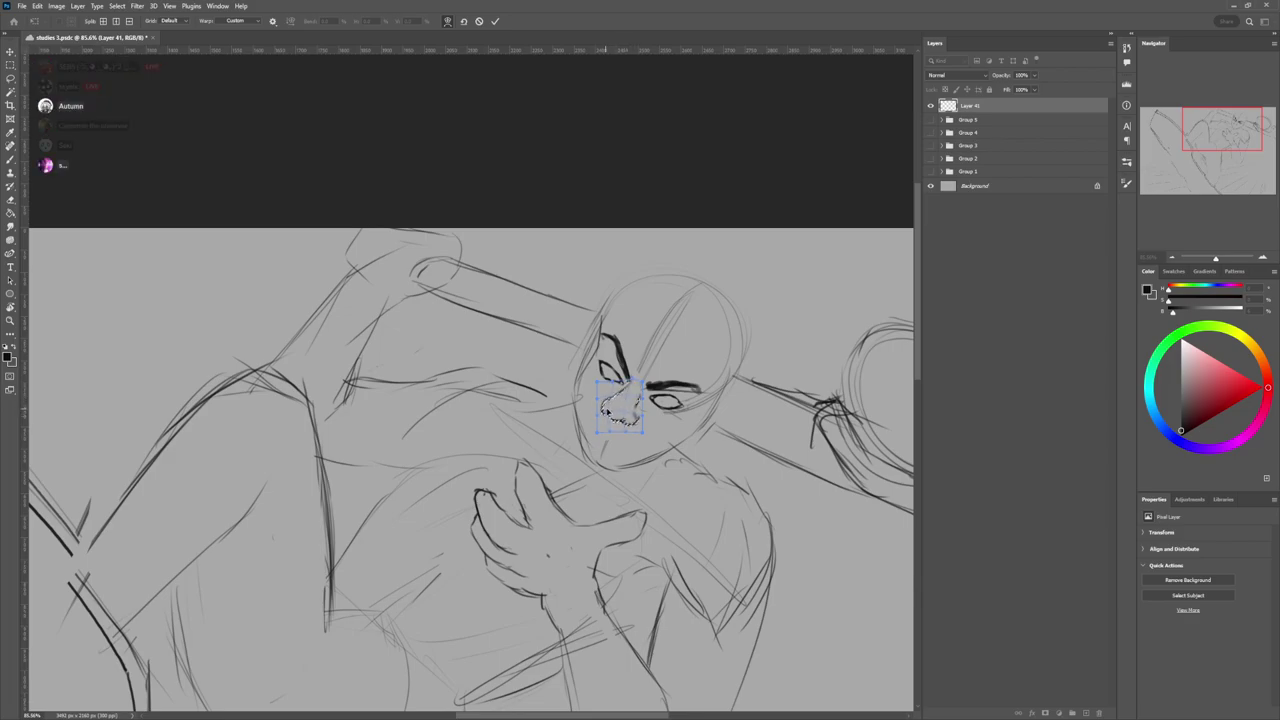
{"action": "left_click_drag", "start_coordinate": [622, 422], "coordinate": [615, 417]}
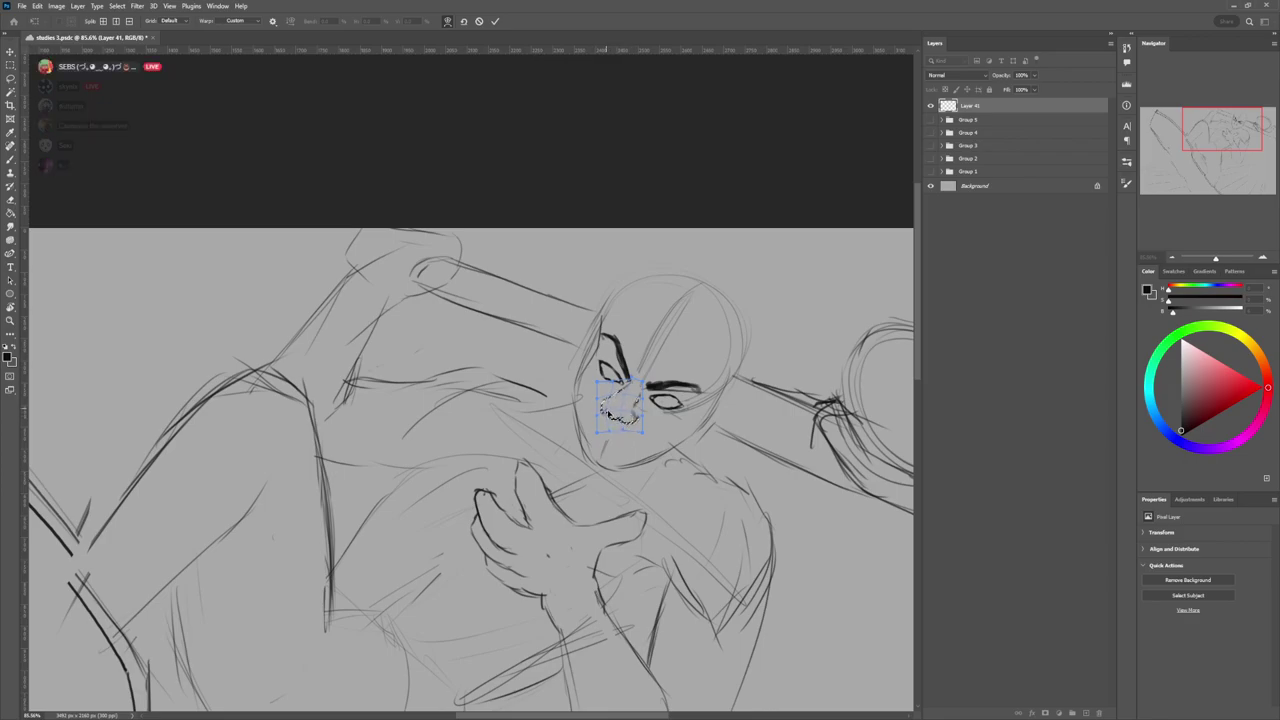
{"action": "key", "text": "Return"}
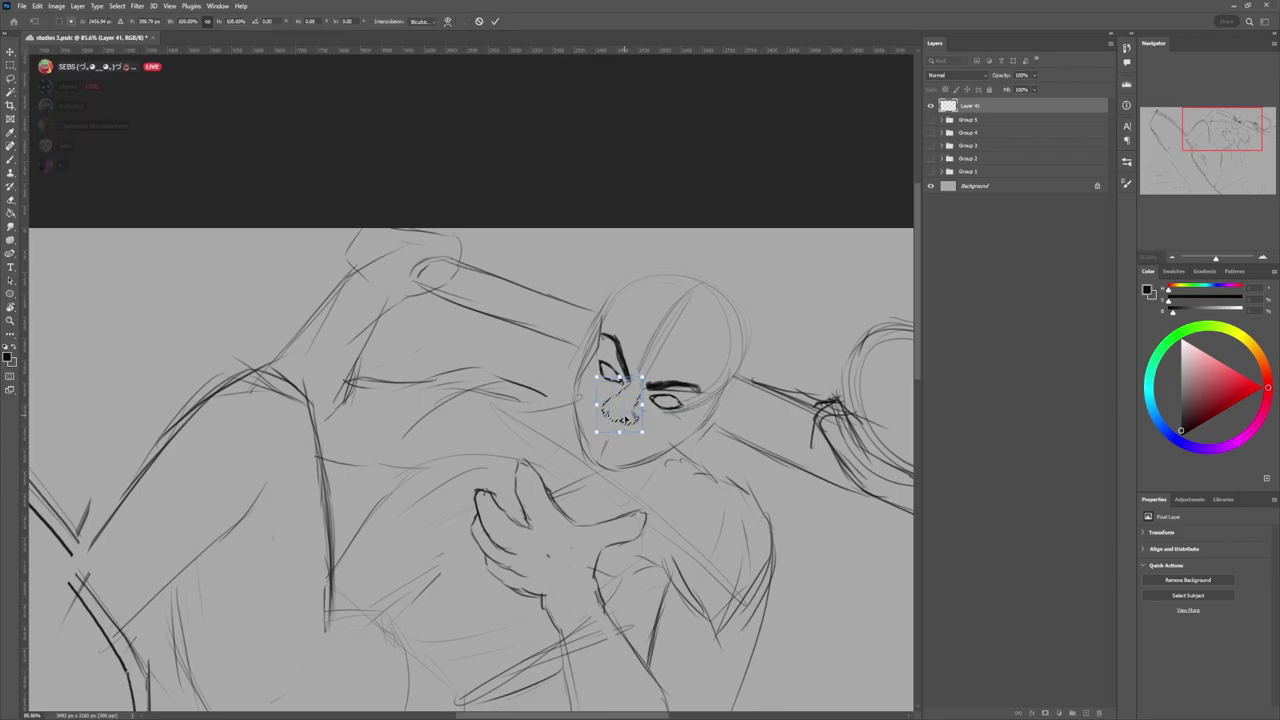
{"action": "key", "text": "ctrl+d"}
- Rework the first mouth marks into small, closed, frowning lips under the nose, removing the remaining guideline there
{"action": "key", "text": "b"}
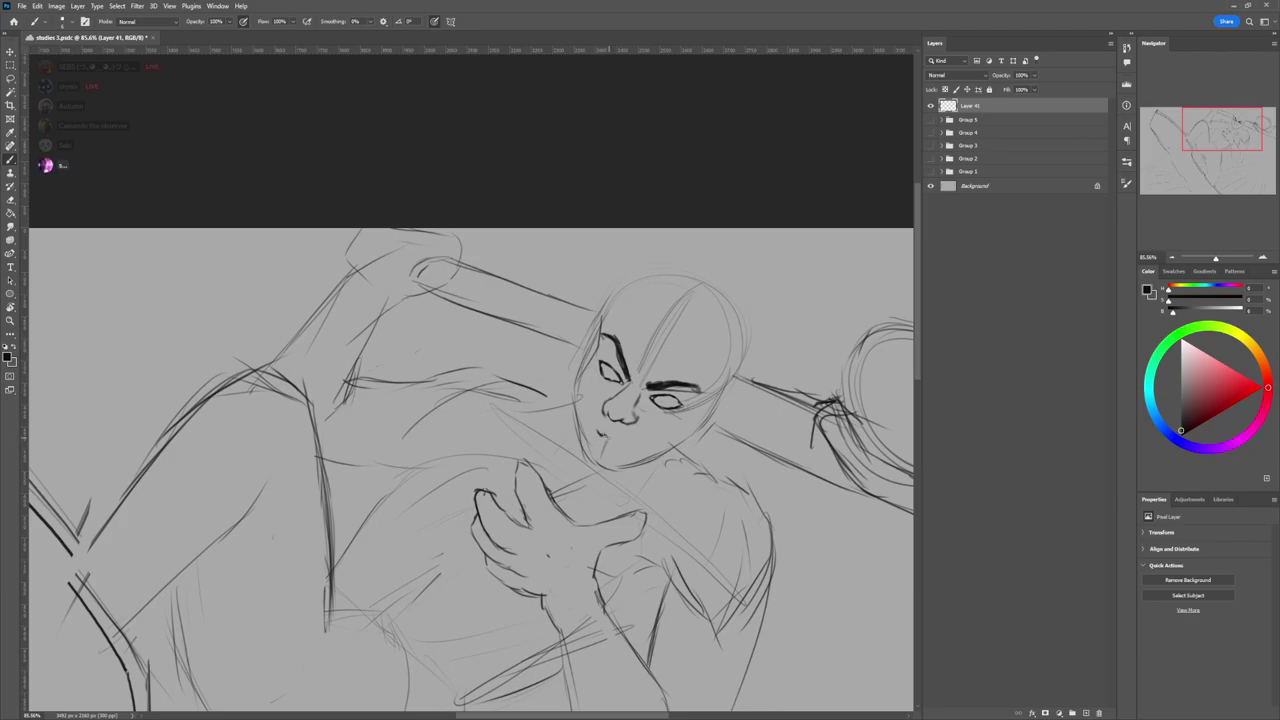
{"action": "key", "text": "e"}
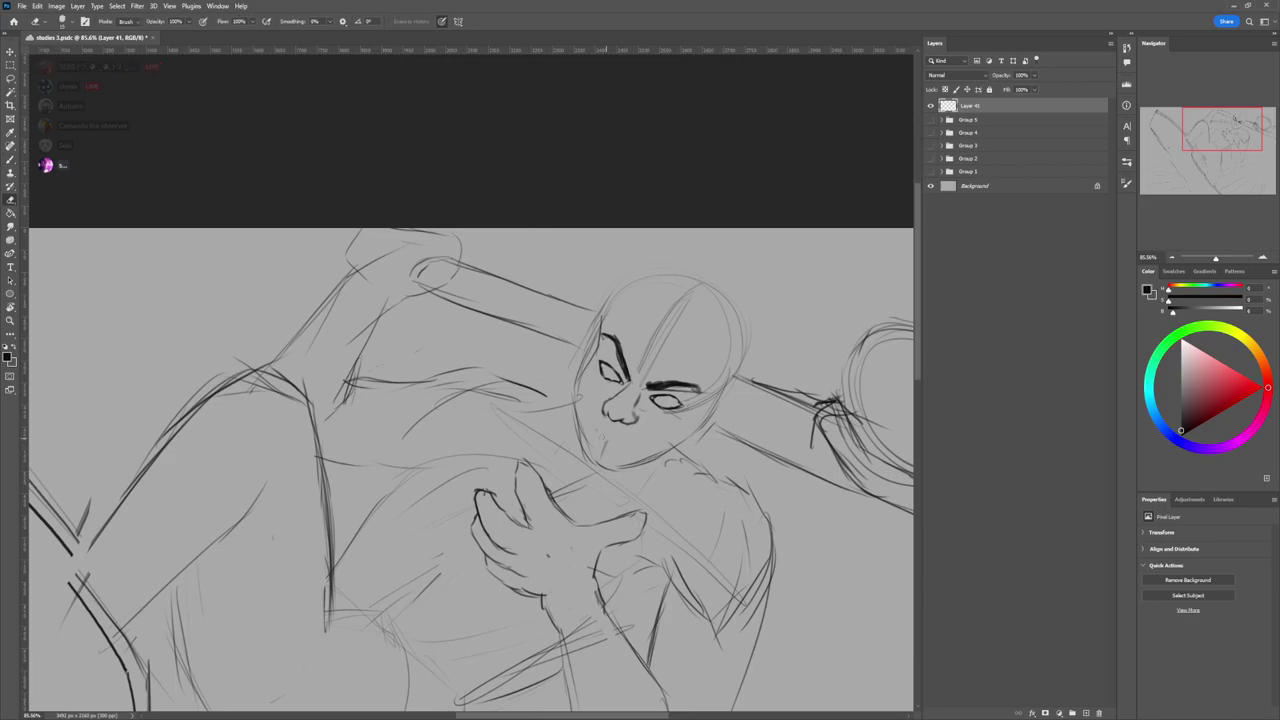
{"action": "key", "text": "b"}
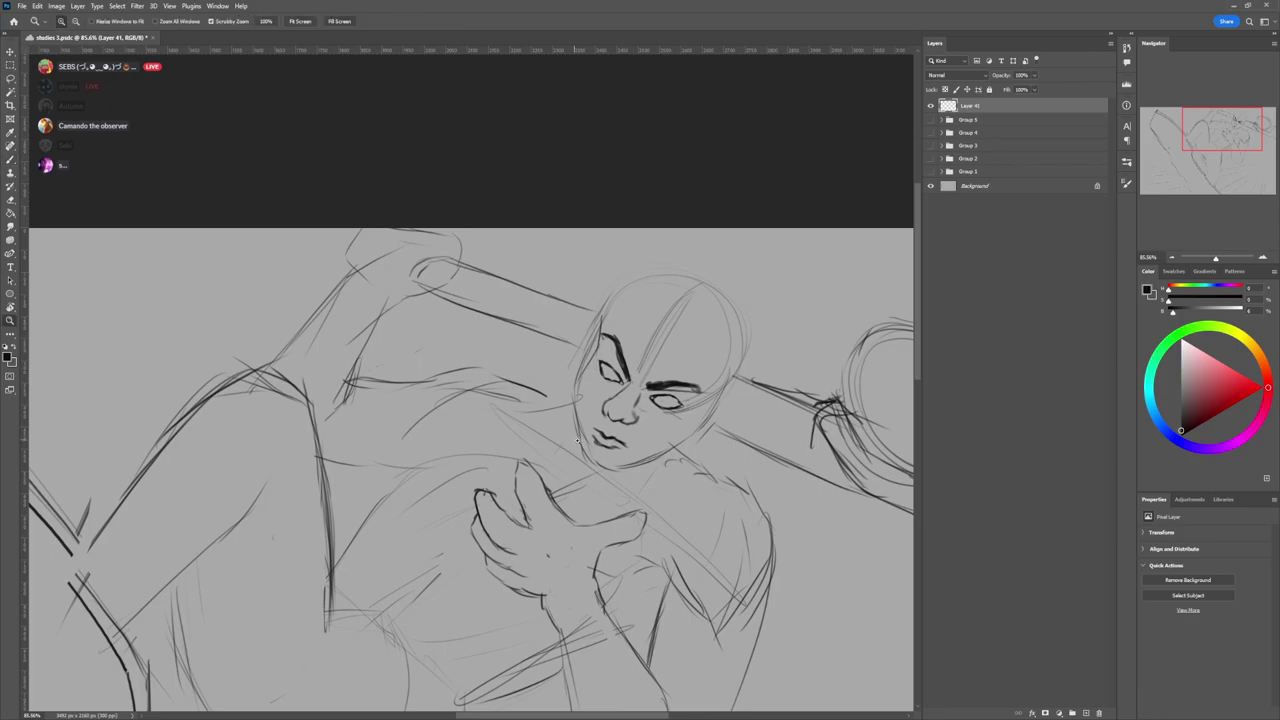
- Erase the outline of the eye beneath the flatter eyebrow and redraw it narrower
{"action": "key", "text": "z"}
{"action": "left_click_drag", "start_coordinate": [618, 446], "coordinate": [530, 446]}
{"action": "scroll", "coordinate": [637, 433], "scroll_direction": "up", "scroll_amount": 5}
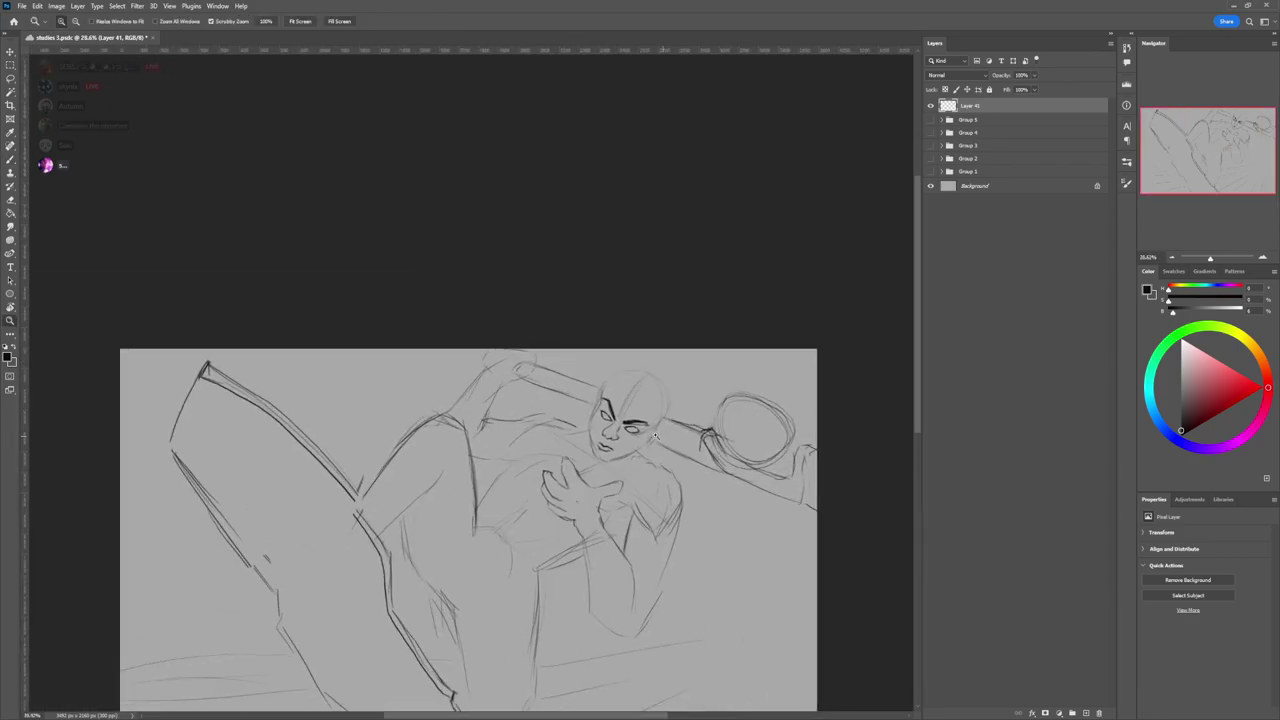
{"action": "key", "text": "l"}
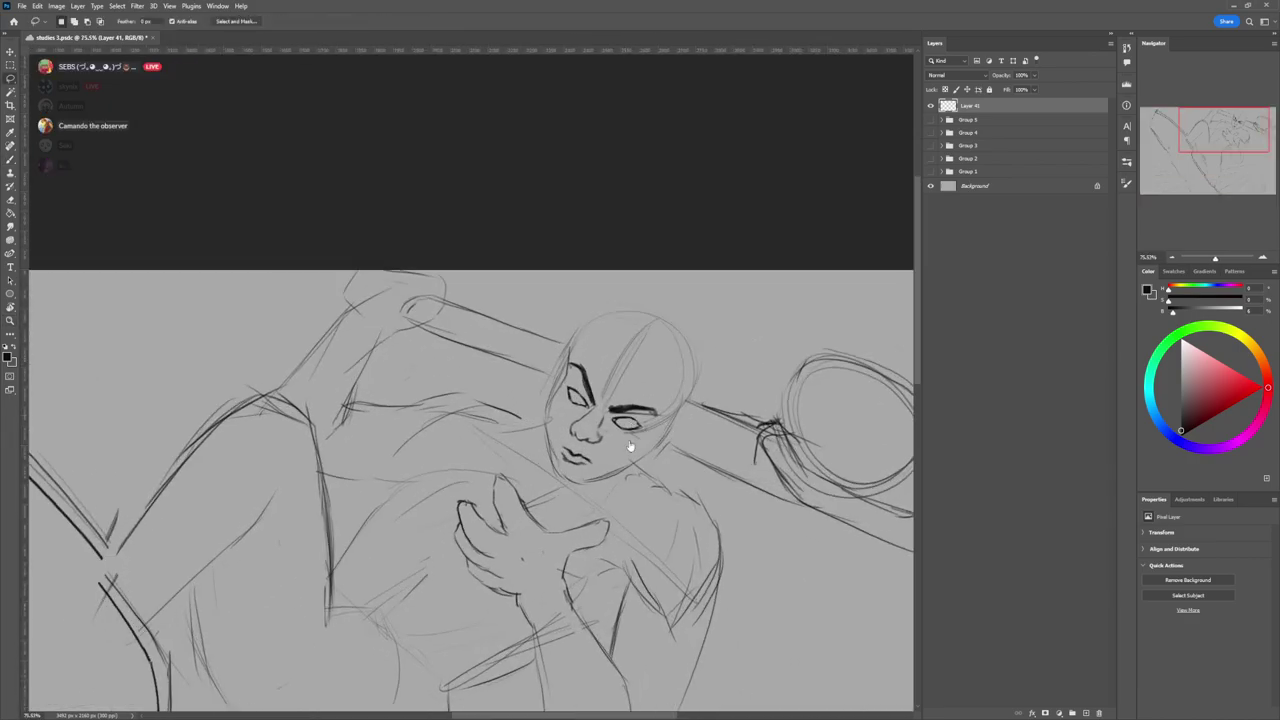
{"action": "key", "text": "e"}
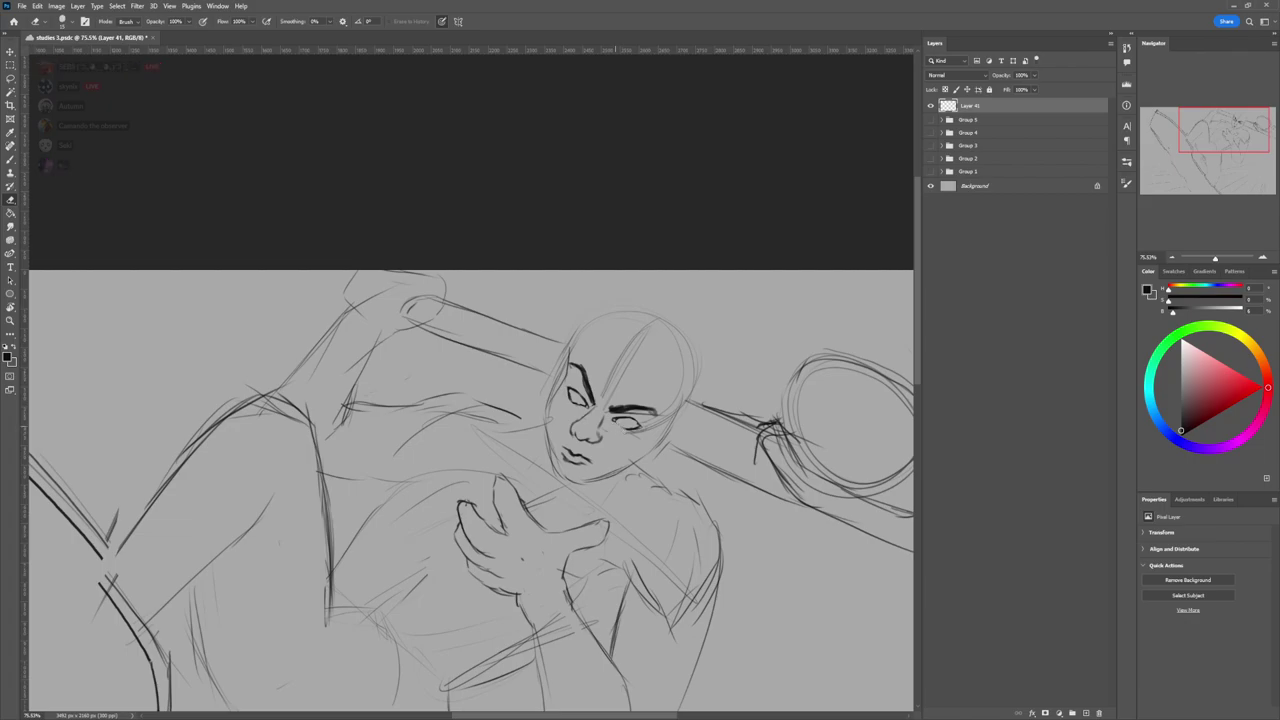
{"action": "key", "text": "b"}
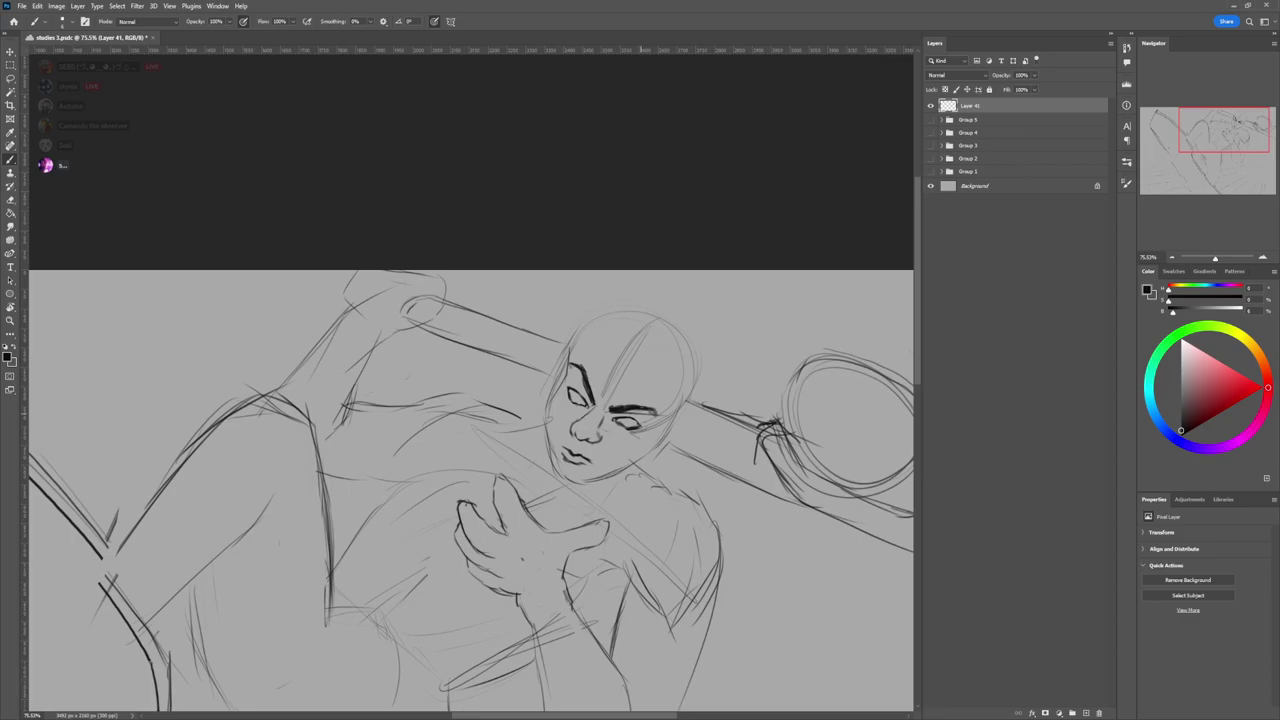
- Select the redrawn eye, rotate it slightly counterclockwise and nudge it right beneath its eyebrow
{"action": "key", "text": "l"}
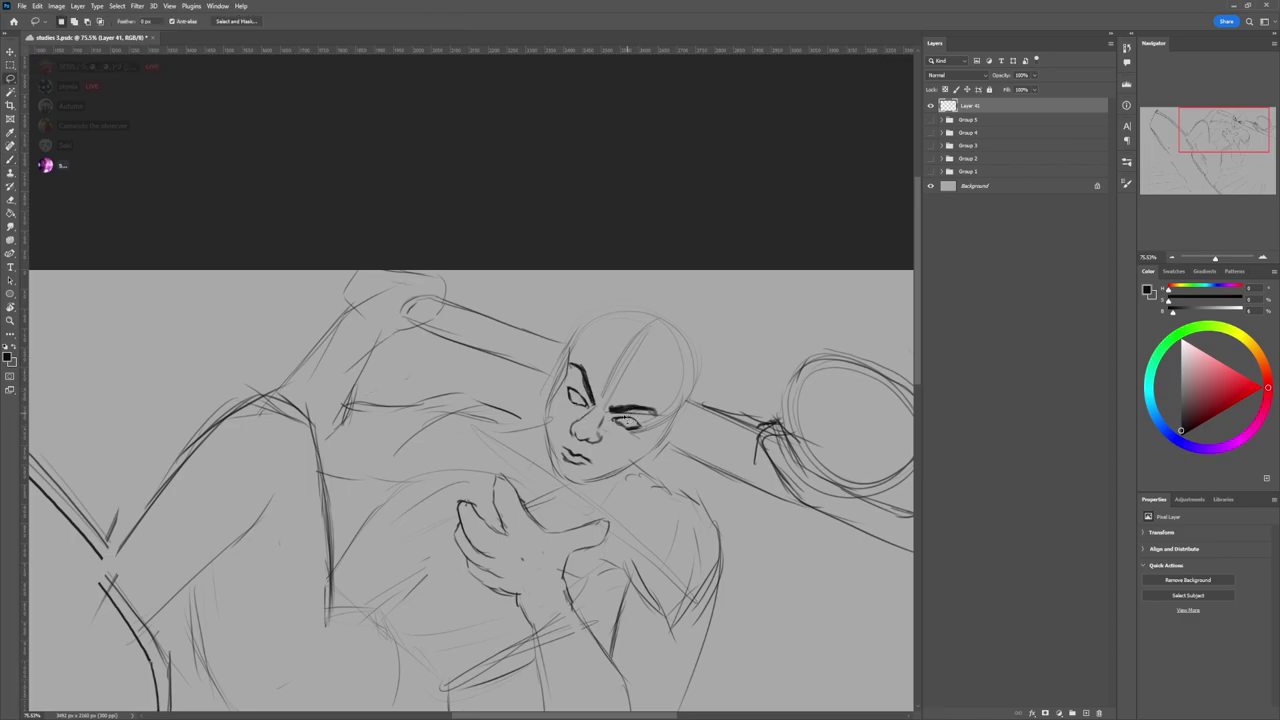
{"action": "key", "text": "ctrl+t"}
{"action": "left_click_drag", "start_coordinate": [678, 381], "coordinate": [679, 379]}
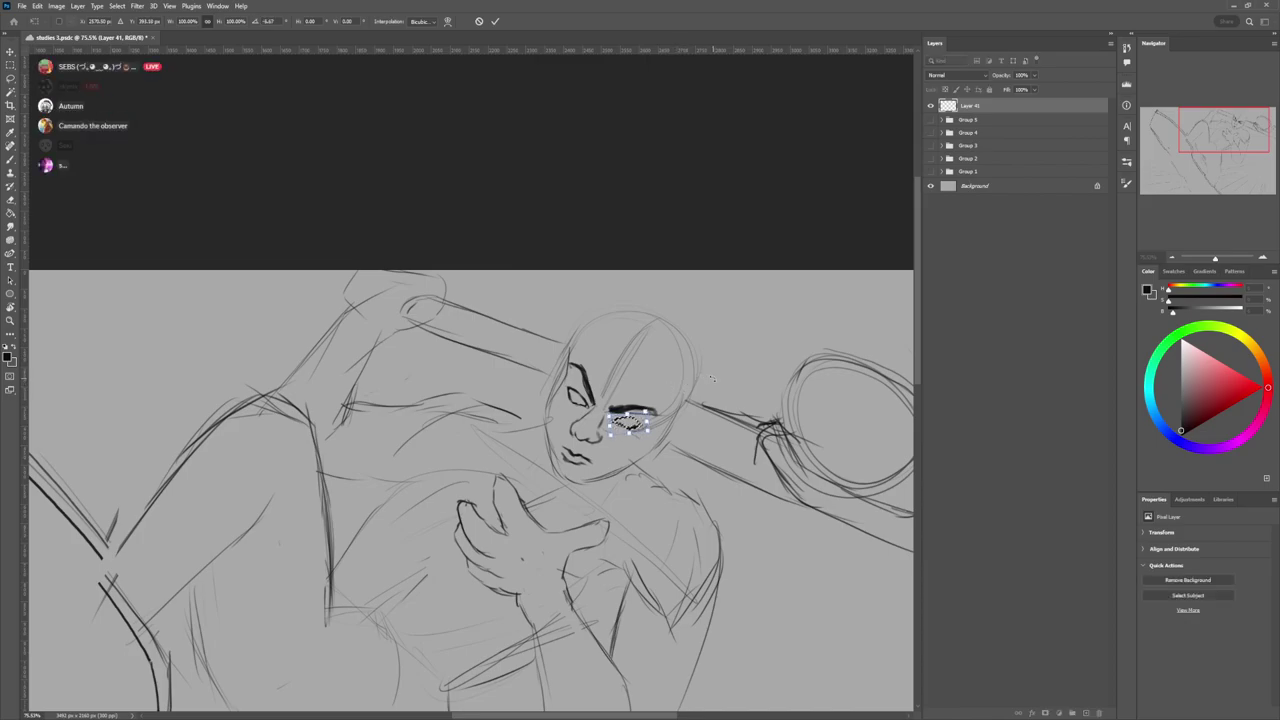
{"action": "left_click_drag", "start_coordinate": [713, 378], "coordinate": [690, 400]}
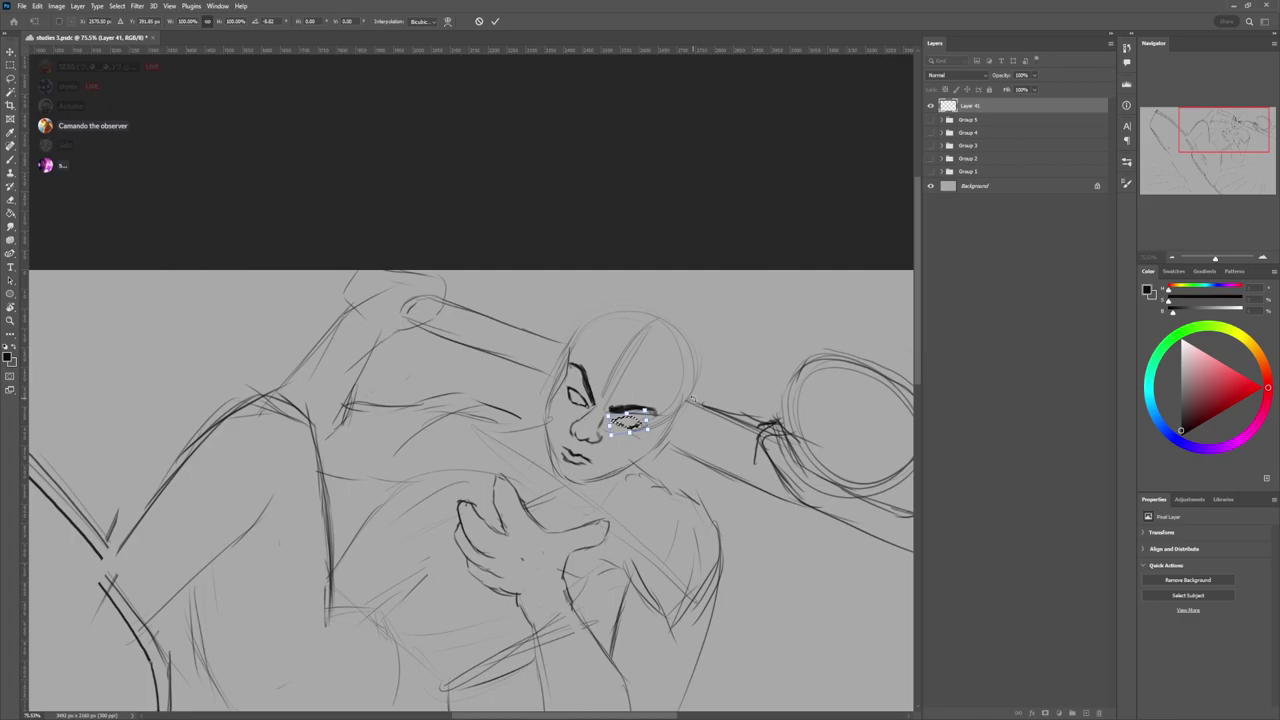
{"action": "key", "text": "Right"}
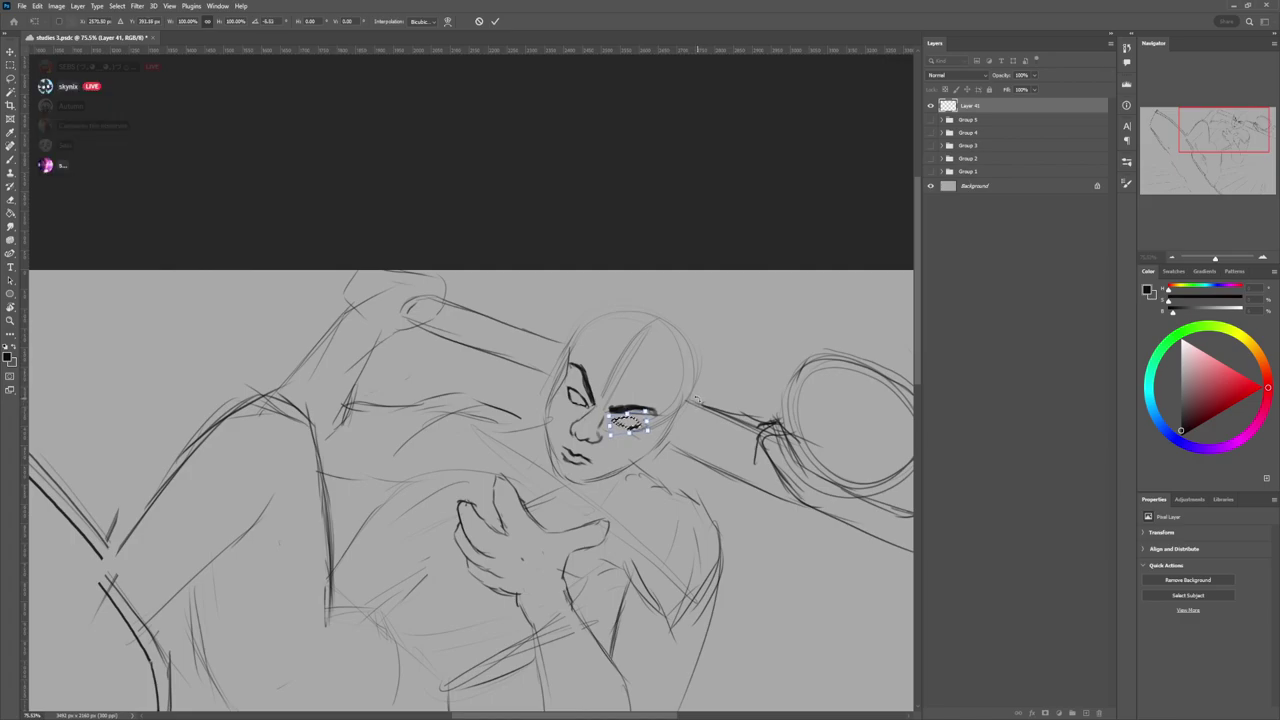
{"action": "key", "text": "Return"}
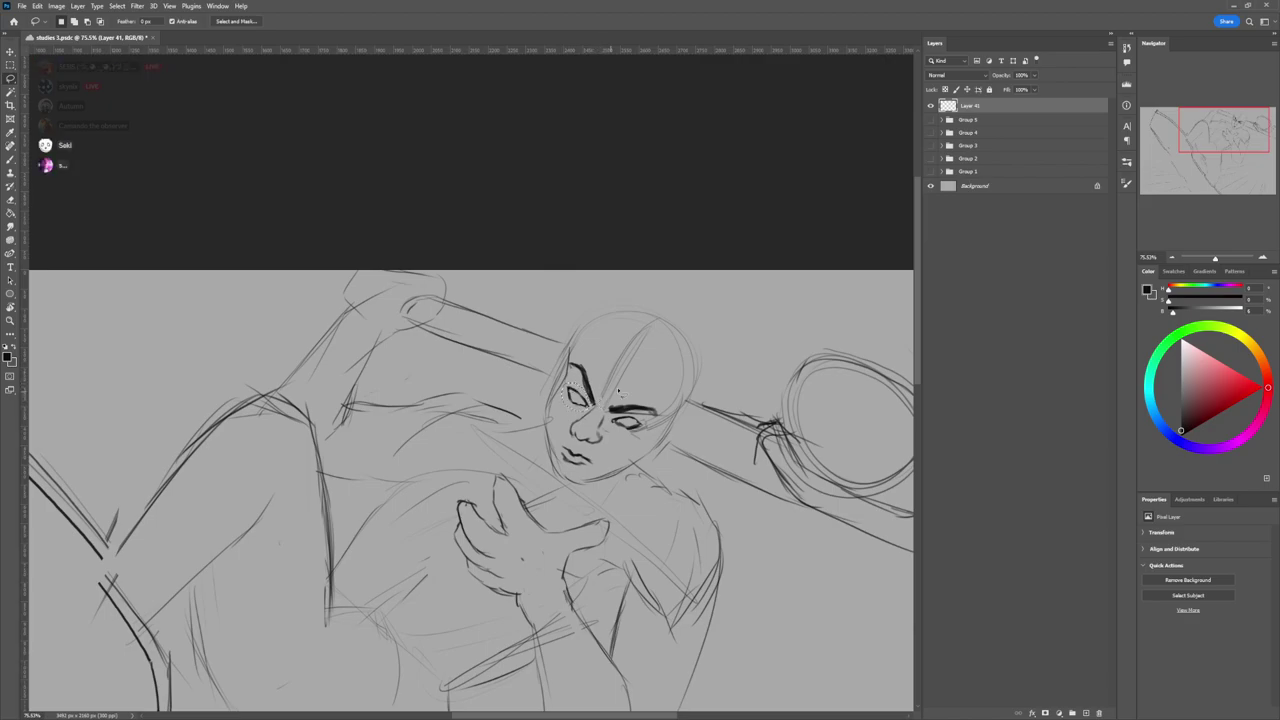
- Rotate the selected eye beneath the steeper eyebrow clockwise by about 9° and clear the selection
{"action": "key", "text": "ctrl+t"}
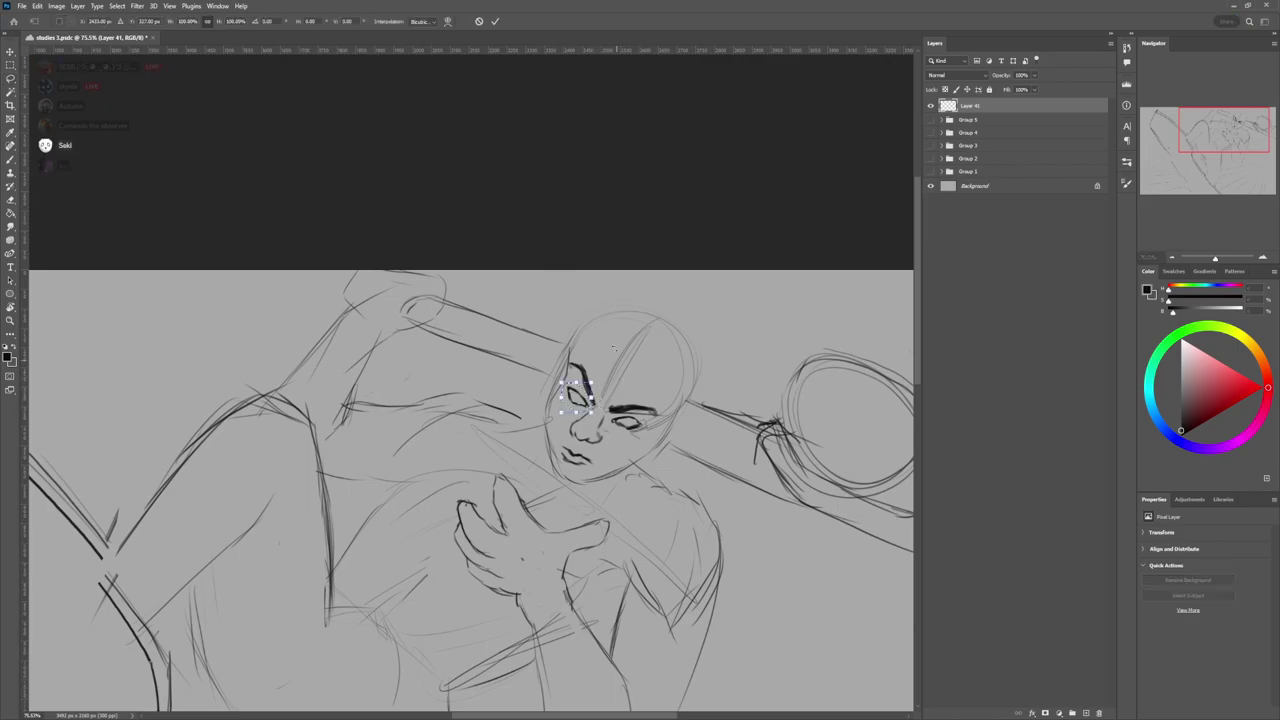
{"action": "left_click_drag", "start_coordinate": [602, 371], "coordinate": [613, 375]}
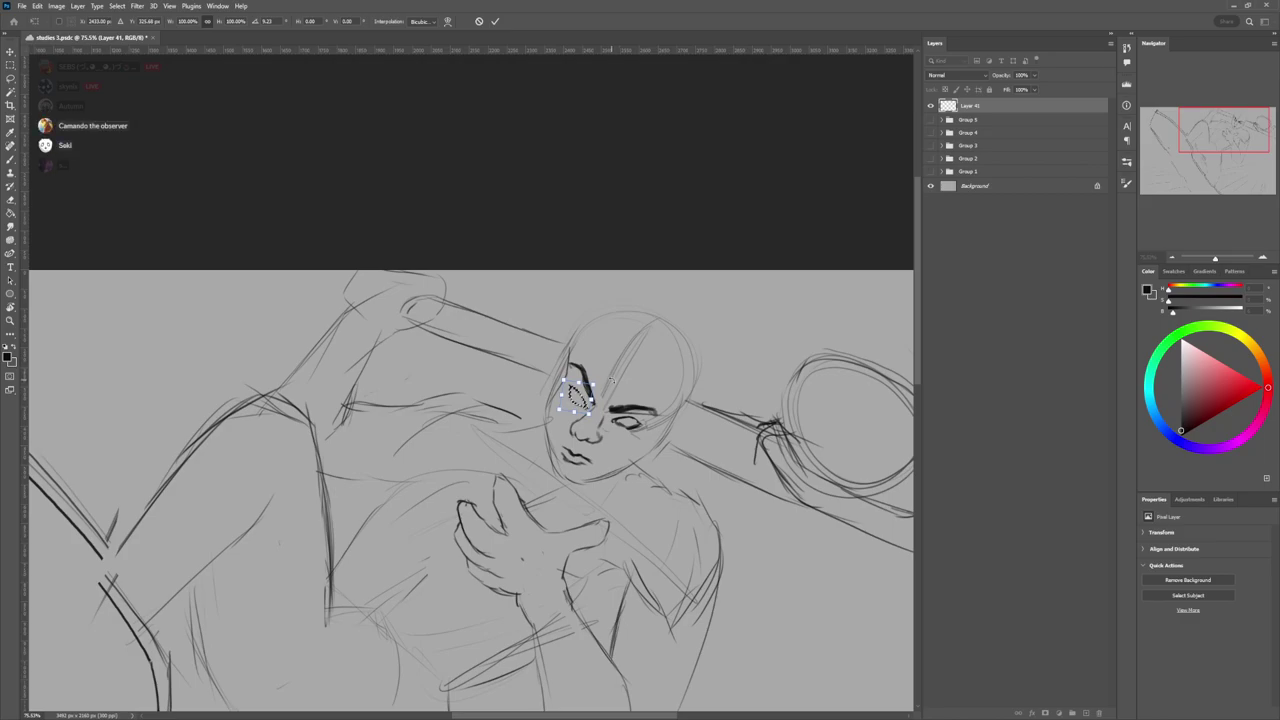
{"action": "key", "text": "Return"}
{"action": "key", "text": "ctrl+d"}
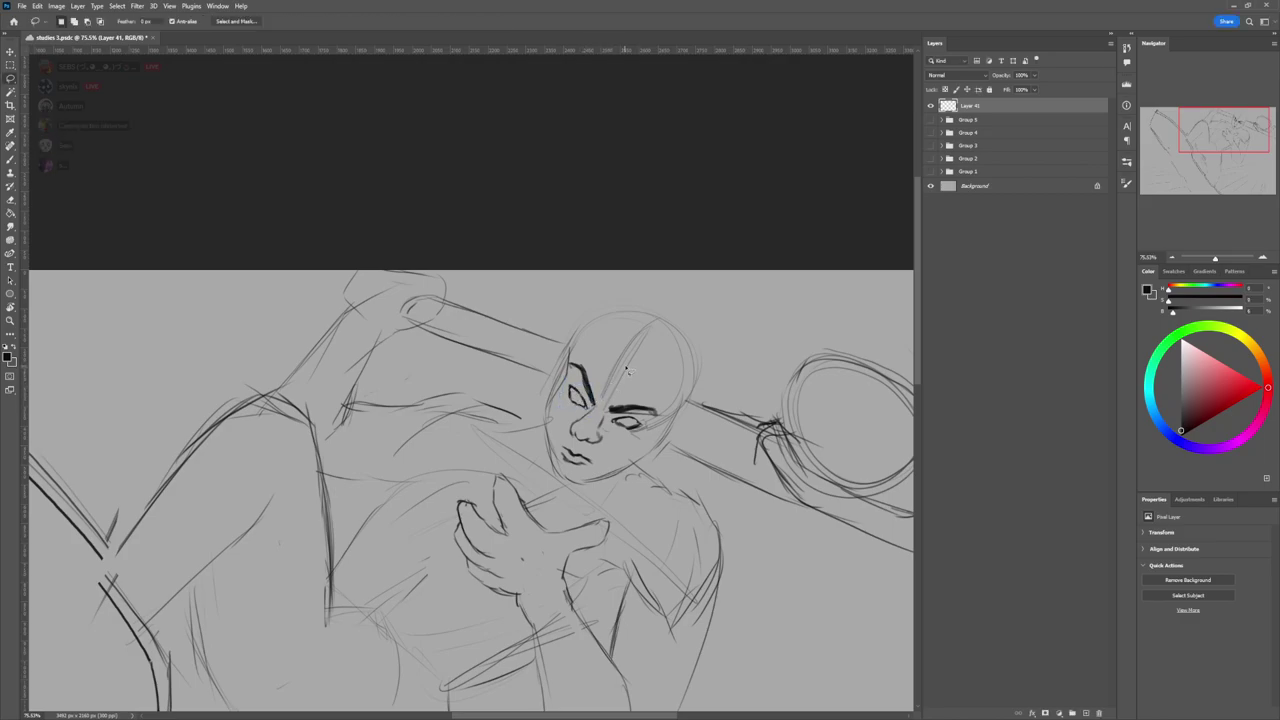
- Draw a bolder face contour from the temple beside the steeper eyebrow down to the chin, erasing stray marks along the cheek
{"action": "key", "text": "b"}
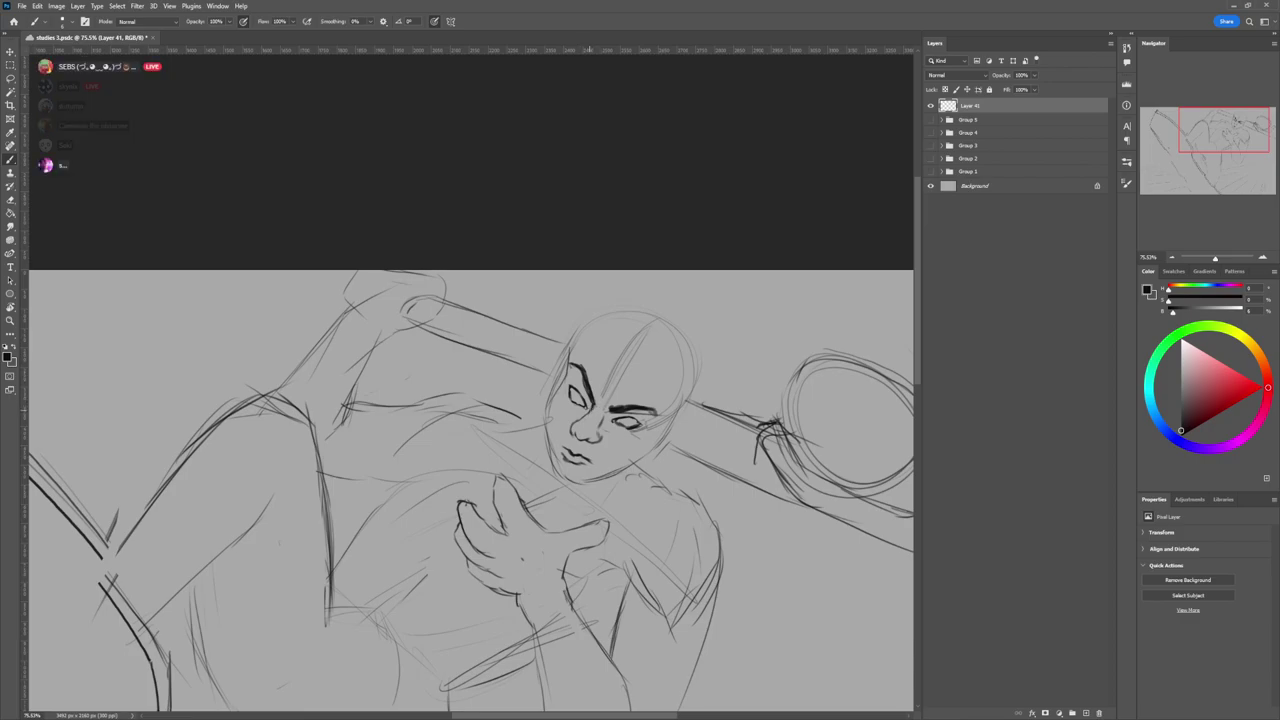
{"action": "key", "text": "e"}
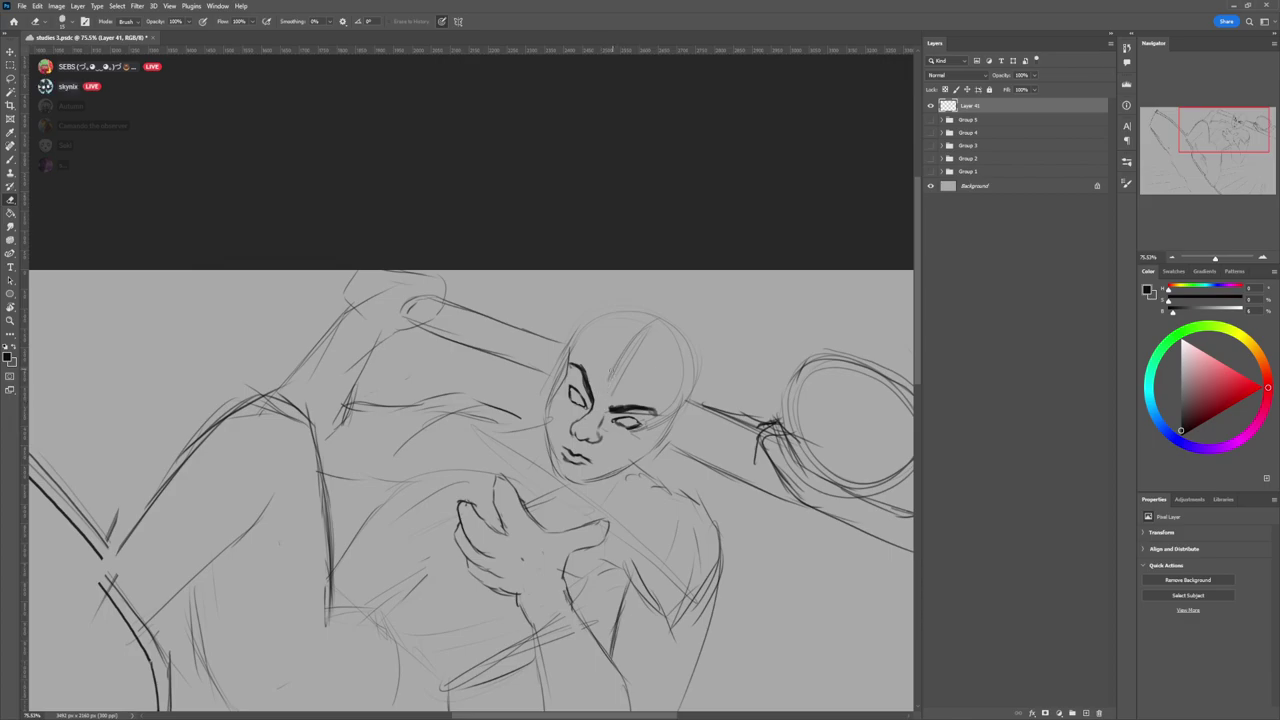
{"action": "key", "text": "b"}
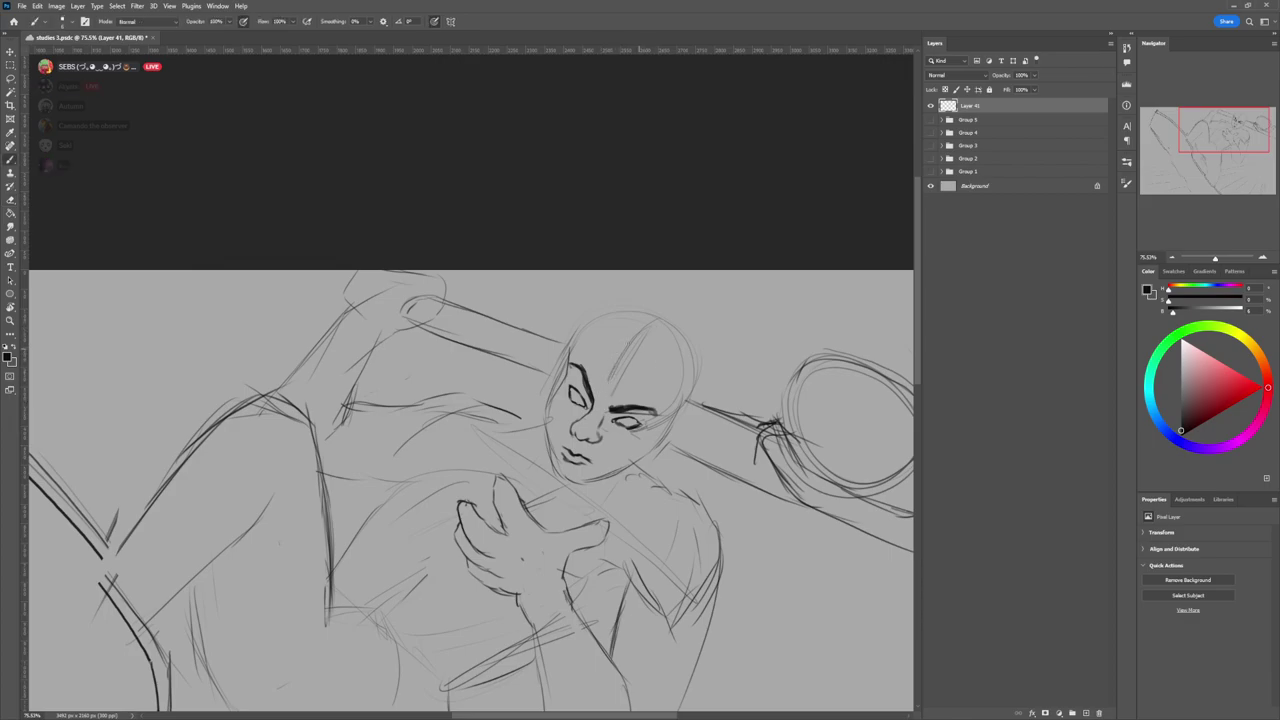
{"action": "left_click_drag", "start_coordinate": [571, 351], "coordinate": [550, 406]}
{"action": "mouse_move", "coordinate": [572, 354]}
{"action": "left_mouse_down"}
{"action": "mouse_move", "coordinate": [548, 418]}
{"action": "mouse_move", "coordinate": [550, 474]}
{"action": "left_mouse_up"}
{"action": "key", "text": "e"}
{"action": "left_click_drag", "start_coordinate": [546, 424], "coordinate": [556, 472]}
{"action": "left_click_drag", "start_coordinate": [547, 438], "coordinate": [546, 426]}
- Enlarge the eraser and clear the old construction lines outside the new cheek contour, from forehead to chin
{"action": "key", "text": "bracketright"}
{"action": "key", "text": "bracketright"}
{"action": "key", "text": "bracketright"}
{"action": "key", "text": "bracketright"}
{"action": "key", "text": "bracketright"}
{"action": "key", "text": "bracketright"}
{"action": "mouse_move", "coordinate": [558, 378]}
{"action": "left_mouse_down"}
{"action": "mouse_move", "coordinate": [548, 422]}
{"action": "mouse_move", "coordinate": [552, 394]}
{"action": "left_mouse_up"}
{"action": "mouse_move", "coordinate": [572, 346]}
{"action": "left_mouse_down"}
{"action": "mouse_move", "coordinate": [548, 422]}
{"action": "mouse_move", "coordinate": [561, 476]}
{"action": "left_mouse_up"}
- Replace the faint jawline with a bold line rising from the chin to the ear, erasing the old guidelines
{"action": "key", "text": "b"}
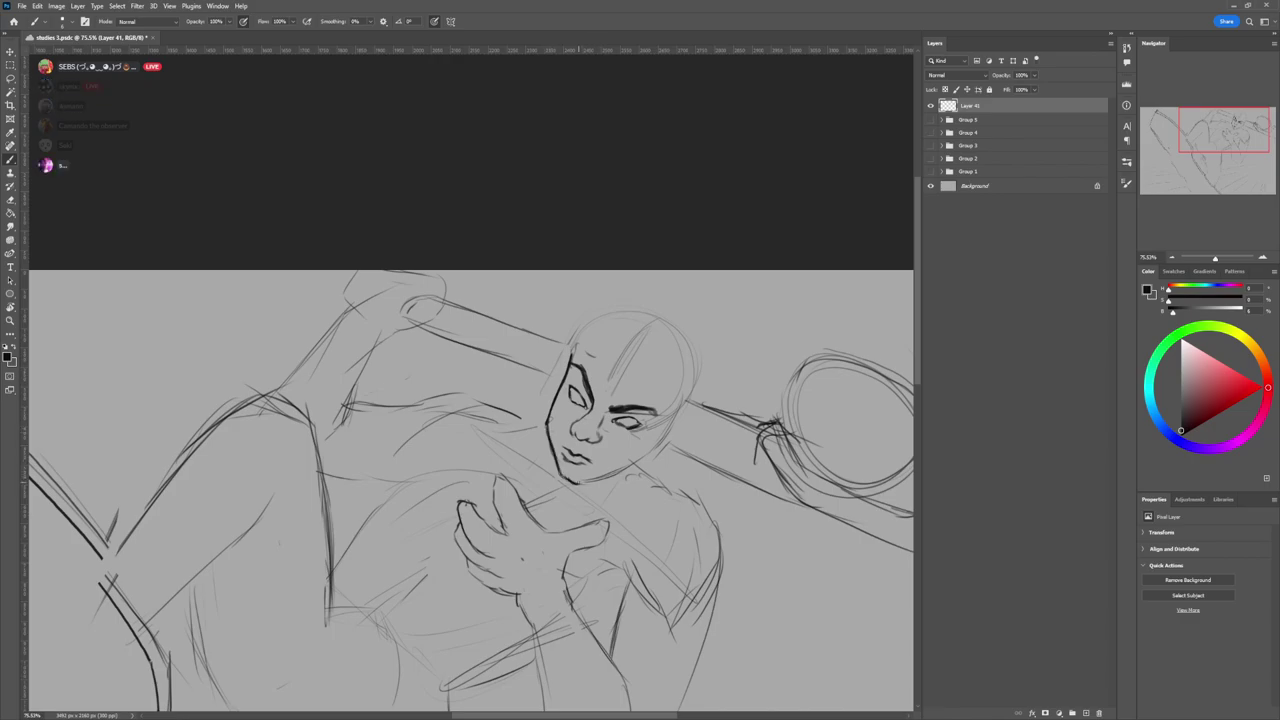
{"action": "left_click_drag", "start_coordinate": [582, 481], "coordinate": [650, 452]}
{"action": "key", "text": "e"}
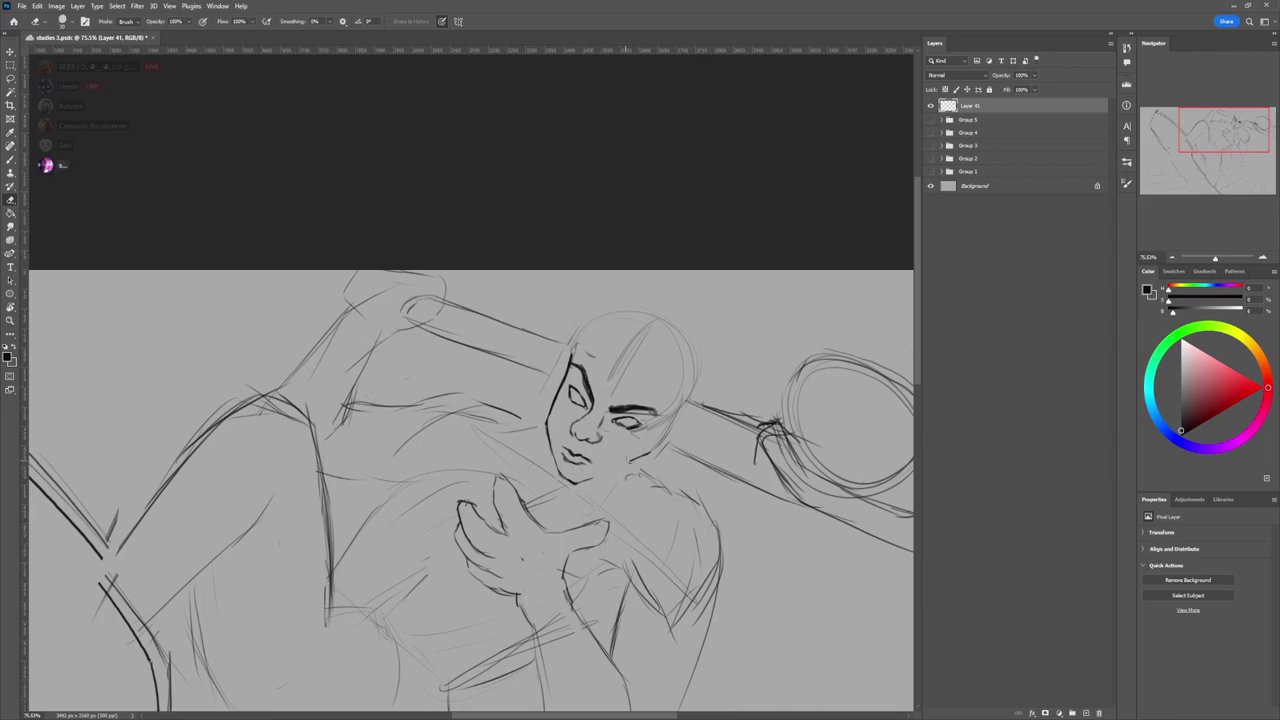
{"action": "key", "text": "b"}
{"action": "left_click_drag", "start_coordinate": [578, 483], "coordinate": [637, 460]}
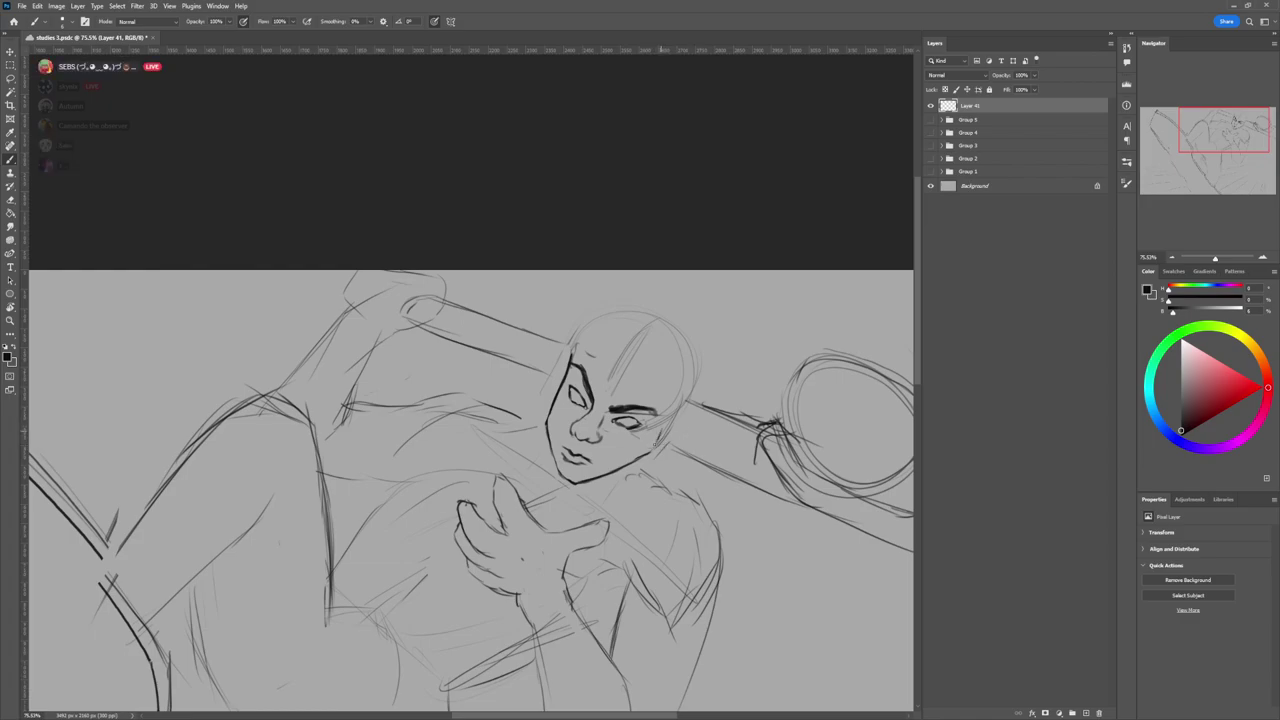
{"action": "left_click_drag", "start_coordinate": [659, 441], "coordinate": [626, 463]}
{"action": "key", "text": "e"}
{"action": "mouse_move", "coordinate": [664, 419]}
{"action": "left_mouse_down"}
{"action": "mouse_move", "coordinate": [648, 451]}
{"action": "mouse_move", "coordinate": [615, 471]}
{"action": "left_mouse_up"}
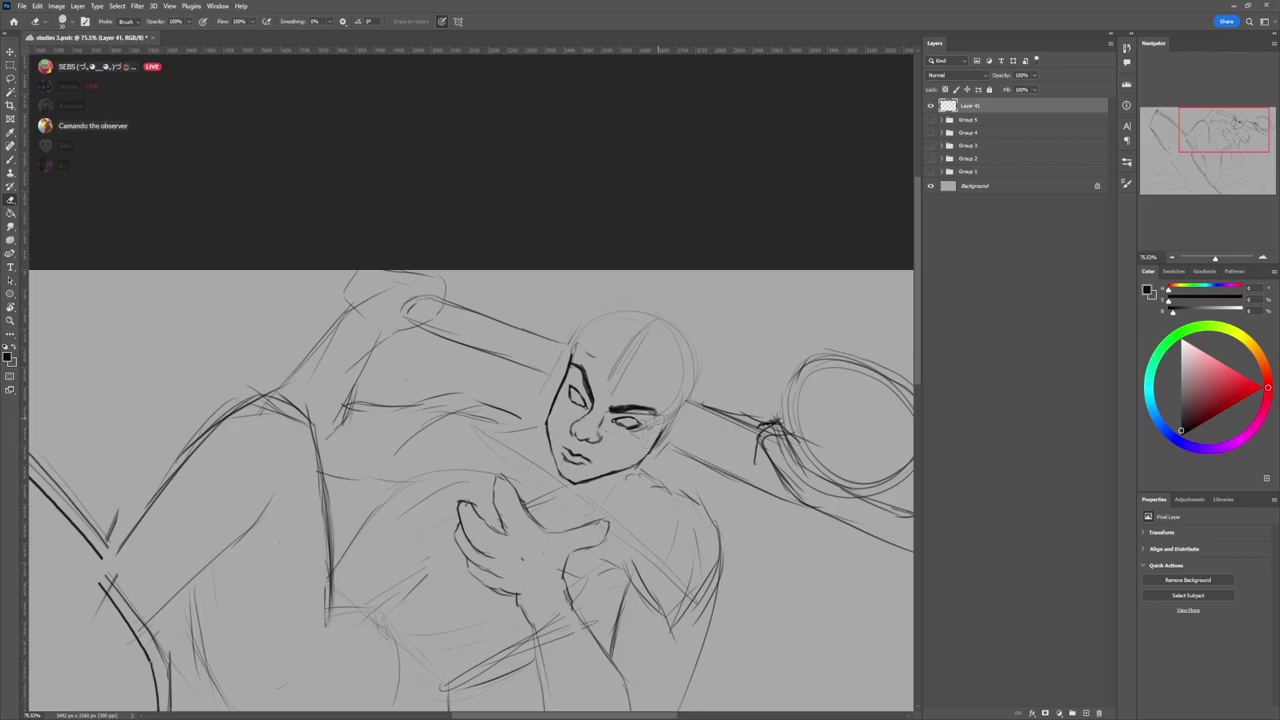
{"action": "key", "text": "b"}
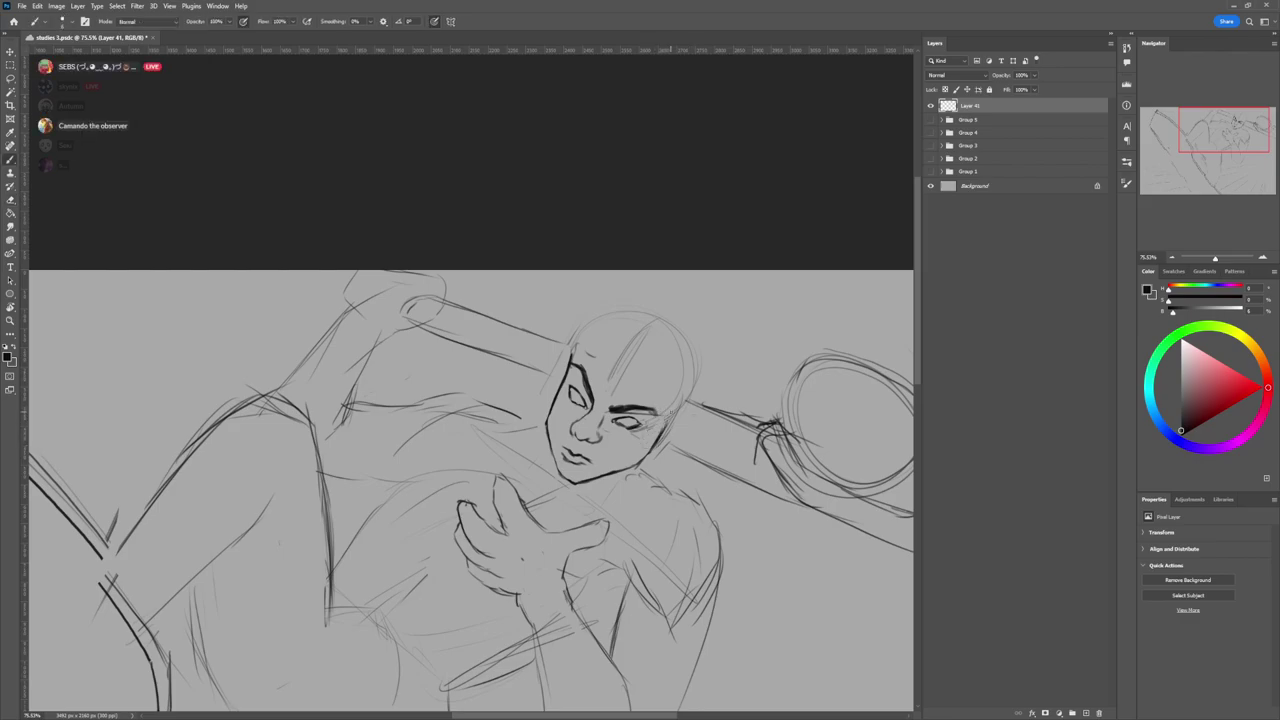
- Sketch the hairline, the ear and spiky, swept-back hair strands over the bald head
{"action": "key", "text": "z"}
{"action": "left_click_drag", "start_coordinate": [640, 432], "coordinate": [600, 400]}
{"action": "mouse_move", "coordinate": [703, 464]}
{"action": "left_mouse_down"}
{"action": "mouse_move", "coordinate": [668, 428]}
{"action": "mouse_move", "coordinate": [726, 423]}
{"action": "left_mouse_up"}
{"action": "key", "text": "b"}
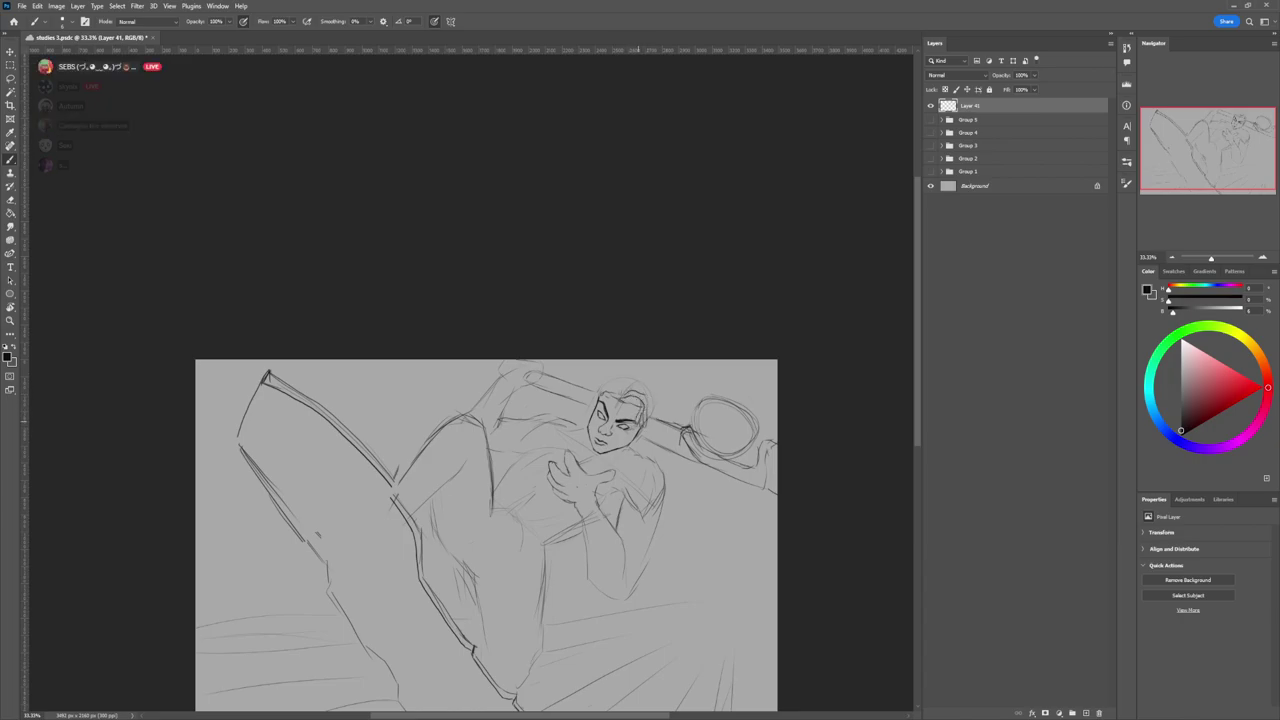
{"action": "left_click_drag", "start_coordinate": [638, 374], "coordinate": [628, 380]}
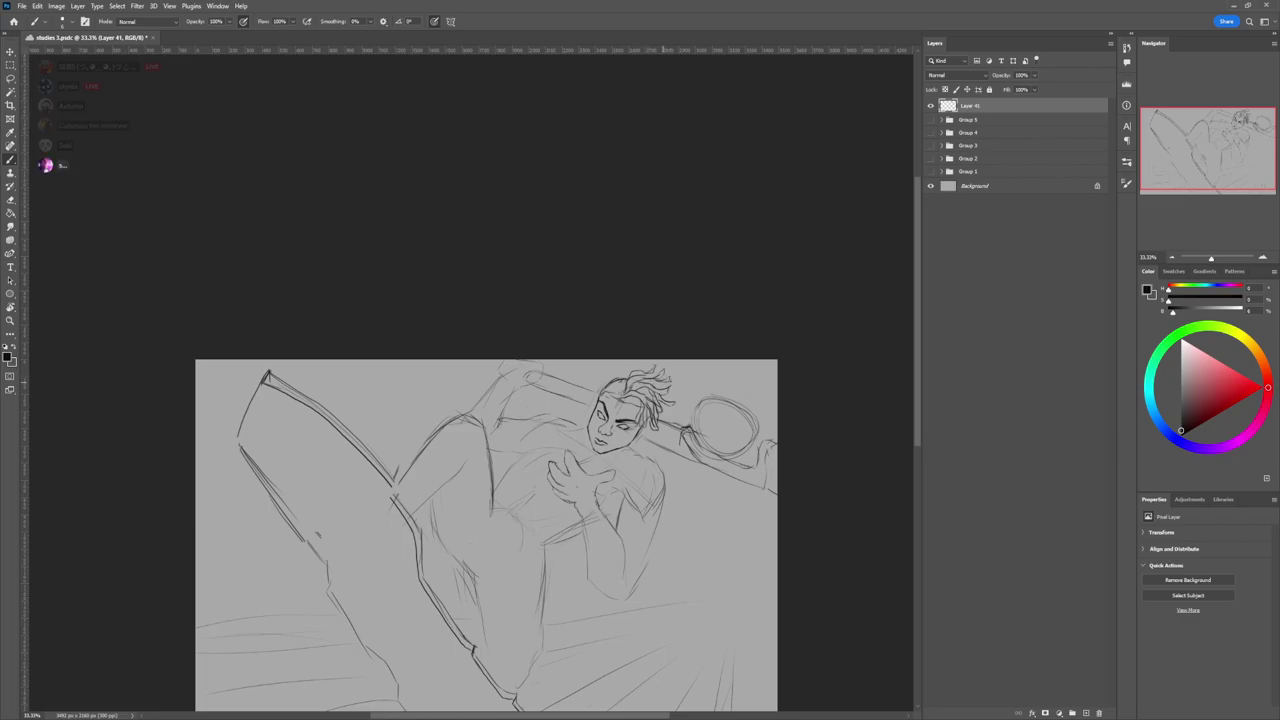
{"action": "left_click_drag", "start_coordinate": [665, 383], "coordinate": [677, 382]}
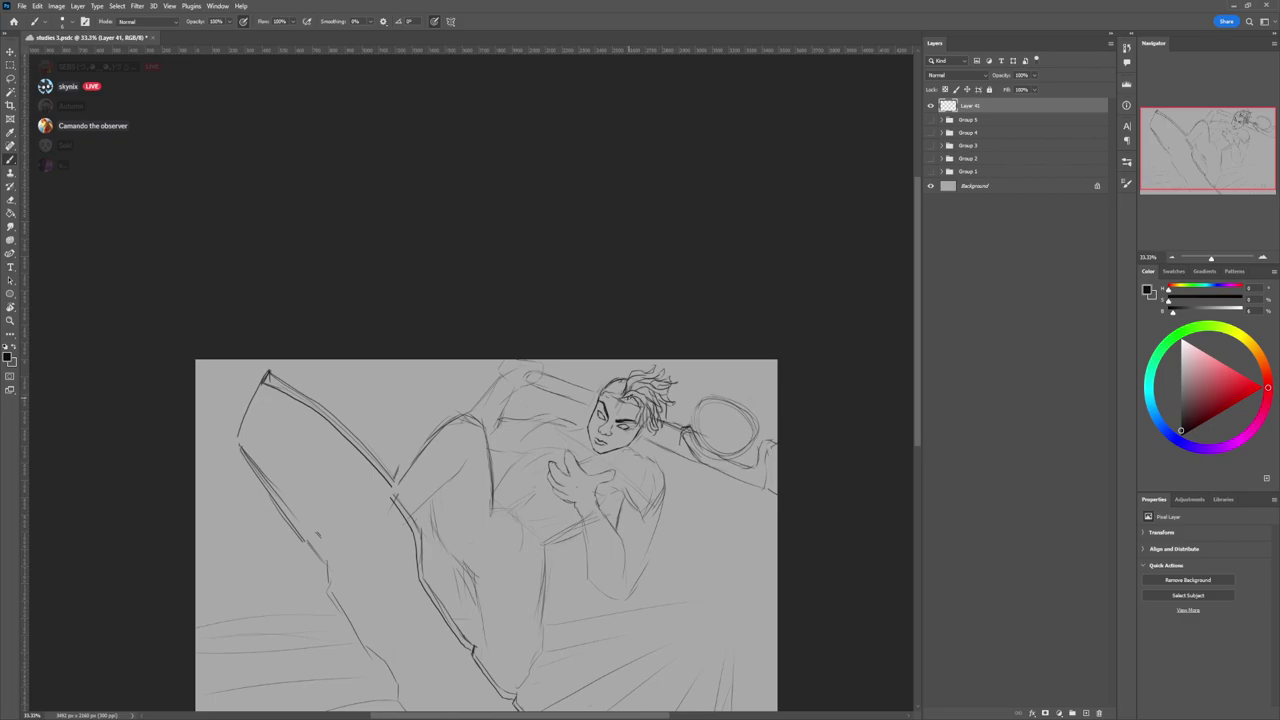
- Lasso the facial features, adjust them slightly with a Warp transform and clear the selection
{"action": "key", "text": "l"}
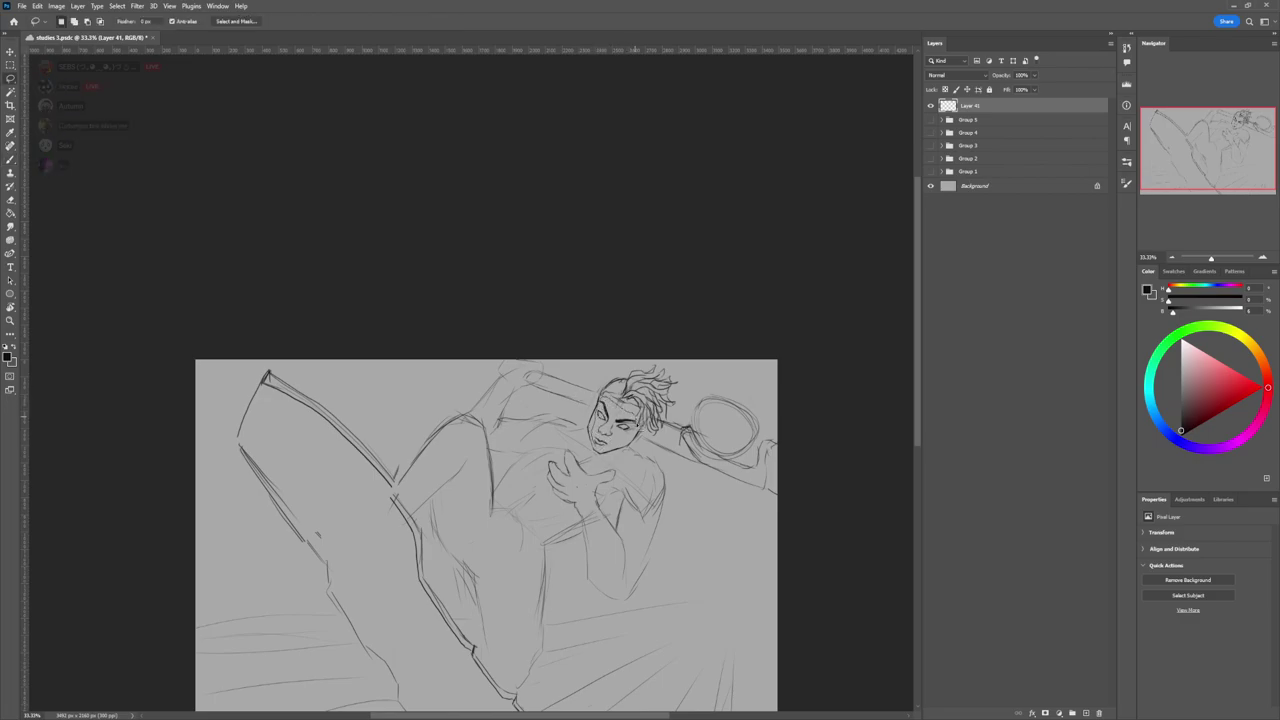
{"action": "left_click_drag", "start_coordinate": [624, 444], "coordinate": [620, 446]}
{"action": "key", "text": "ctrl+t"}
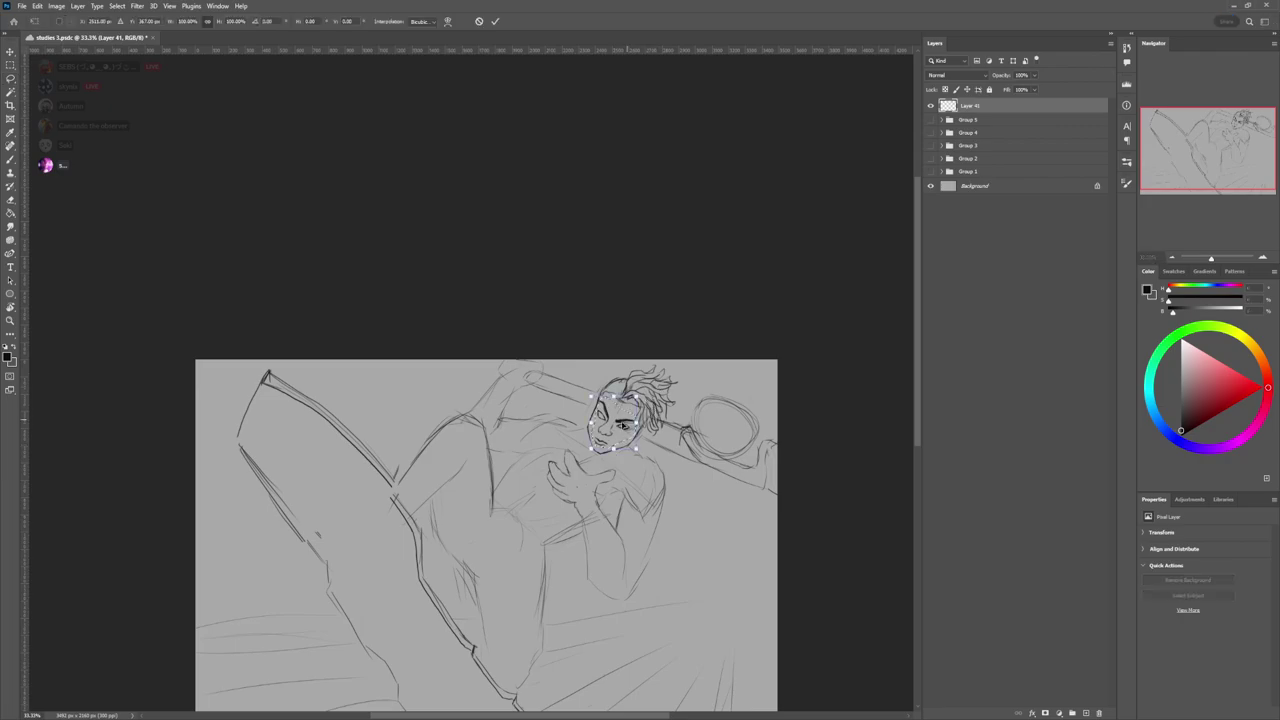
{"action": "right_click", "coordinate": [624, 426]}
{"action": "left_click", "coordinate": [643, 496]}
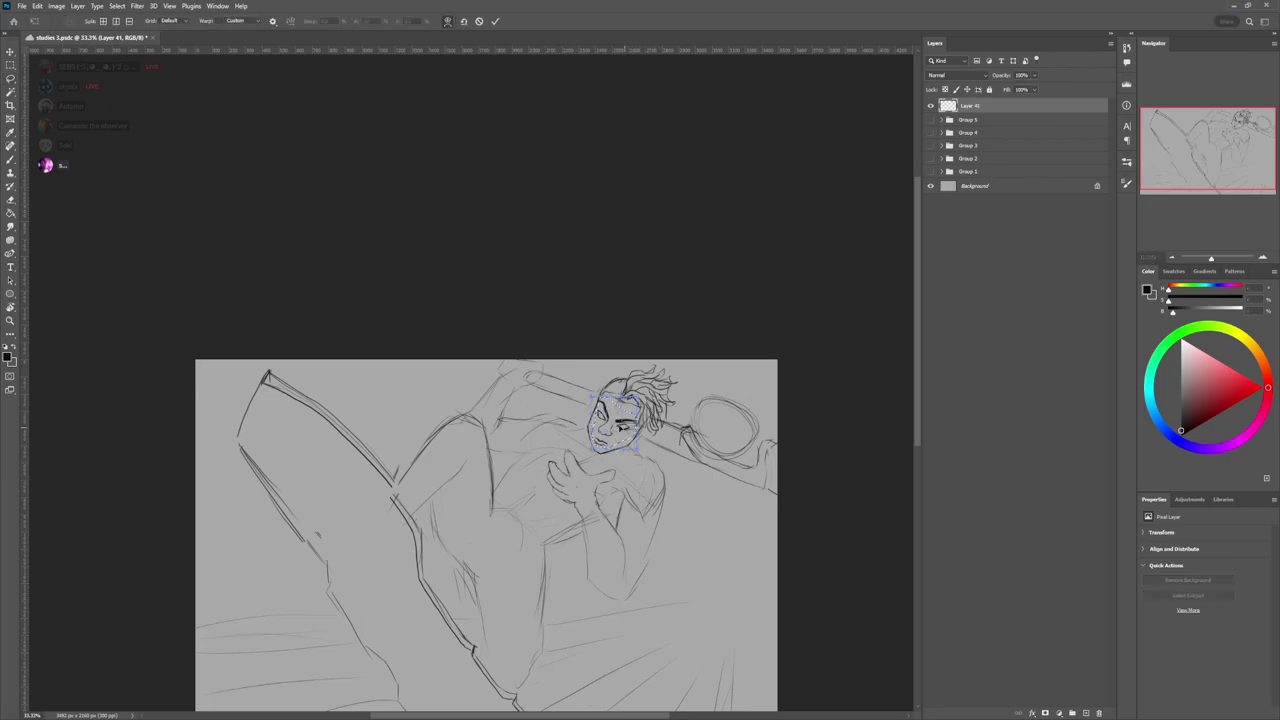
{"action": "left_click_drag", "start_coordinate": [613, 426], "coordinate": [615, 431]}
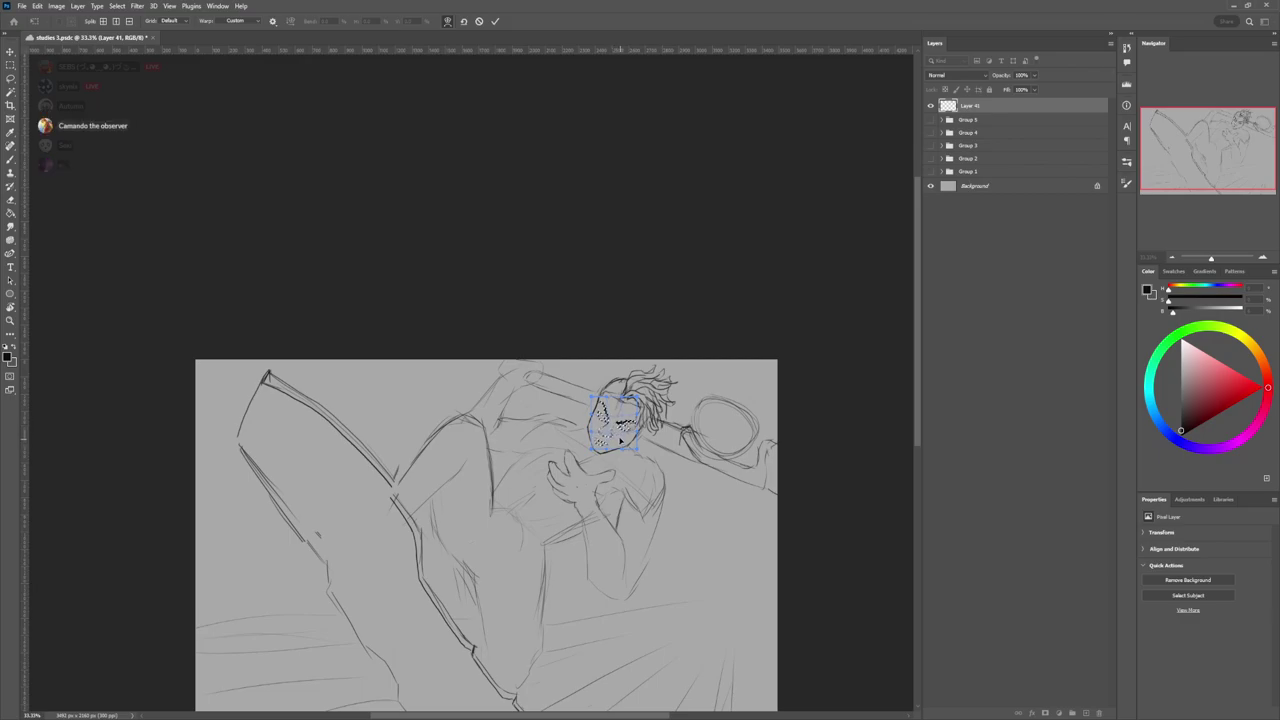
{"action": "key", "text": "Return"}
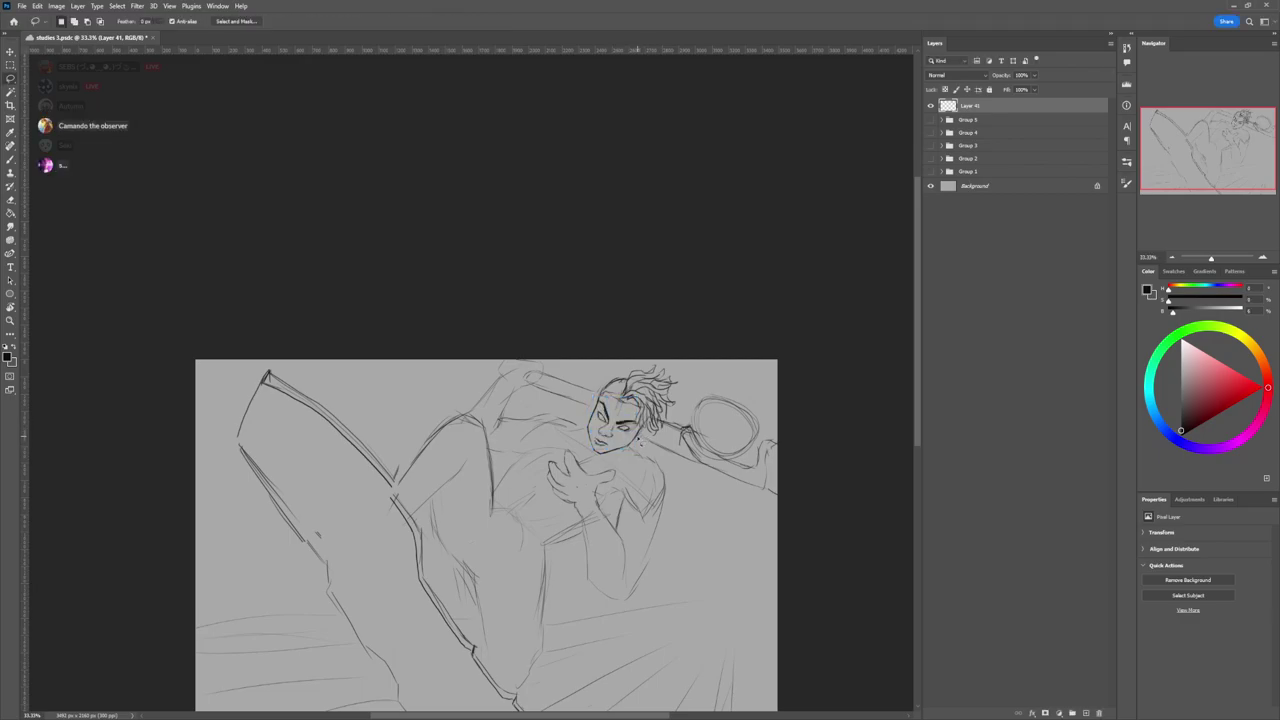
{"action": "key", "text": "ctrl+d"}
- Sketch a loose scarf wrapped around the neck behind the hand, plus the rounded sleeve over the near shoulder
{"action": "key", "text": "b"}
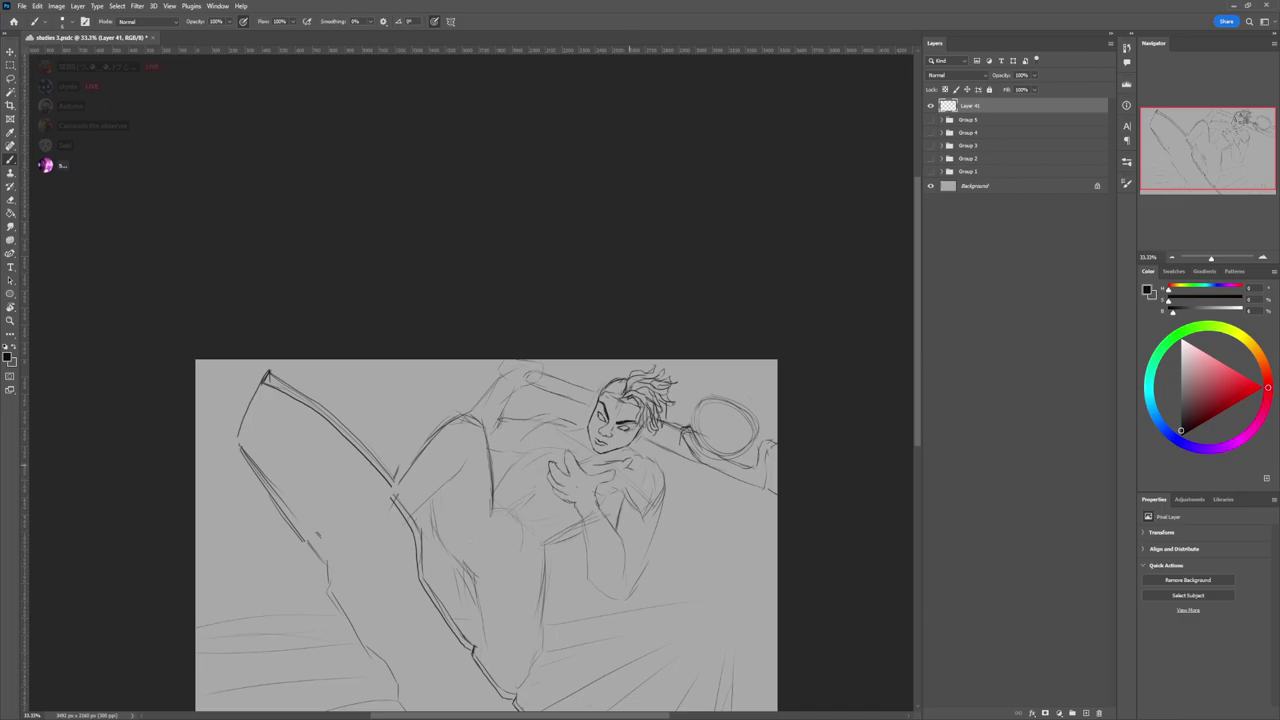
{"action": "mouse_move", "coordinate": [625, 481]}
{"action": "left_mouse_down"}
{"action": "mouse_move", "coordinate": [601, 491]}
{"action": "mouse_move", "coordinate": [573, 446]}
{"action": "left_mouse_up"}
{"action": "left_click_drag", "start_coordinate": [648, 437], "coordinate": [664, 508]}
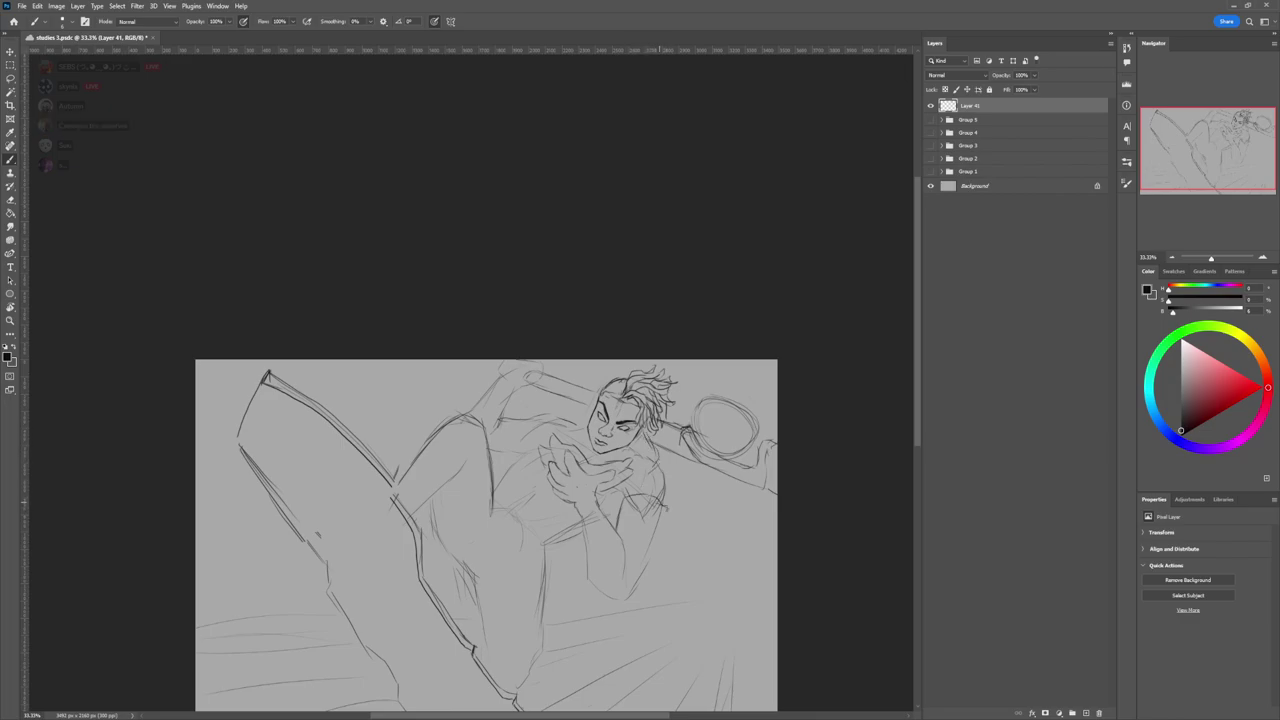
{"action": "mouse_move", "coordinate": [664, 455]}
{"action": "left_mouse_down"}
{"action": "mouse_move", "coordinate": [672, 510]}
{"action": "mouse_move", "coordinate": [632, 500]}
{"action": "mouse_move", "coordinate": [675, 492]}
{"action": "left_mouse_up"}
{"action": "mouse_move", "coordinate": [657, 448]}
{"action": "left_mouse_down"}
{"action": "mouse_move", "coordinate": [674, 488]}
{"action": "mouse_move", "coordinate": [638, 436]}
{"action": "left_mouse_up"}
{"action": "mouse_move", "coordinate": [560, 425]}
{"action": "left_mouse_down"}
{"action": "mouse_move", "coordinate": [588, 410]}
{"action": "mouse_move", "coordinate": [556, 432]}
{"action": "mouse_move", "coordinate": [582, 440]}
{"action": "left_mouse_up"}
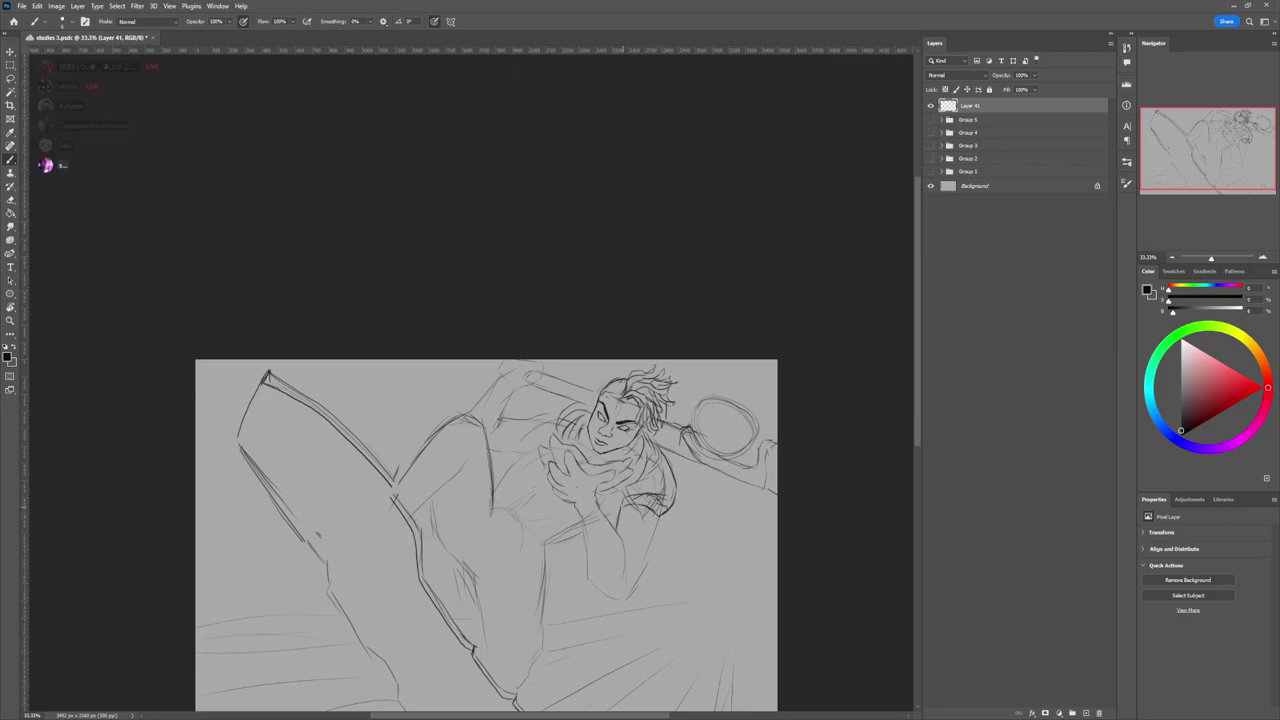
- Darken the short sleeve's hem and draw wrapped bands on the upper arm tapering down to the elbow
{"action": "left_click_drag", "start_coordinate": [619, 508], "coordinate": [660, 516]}
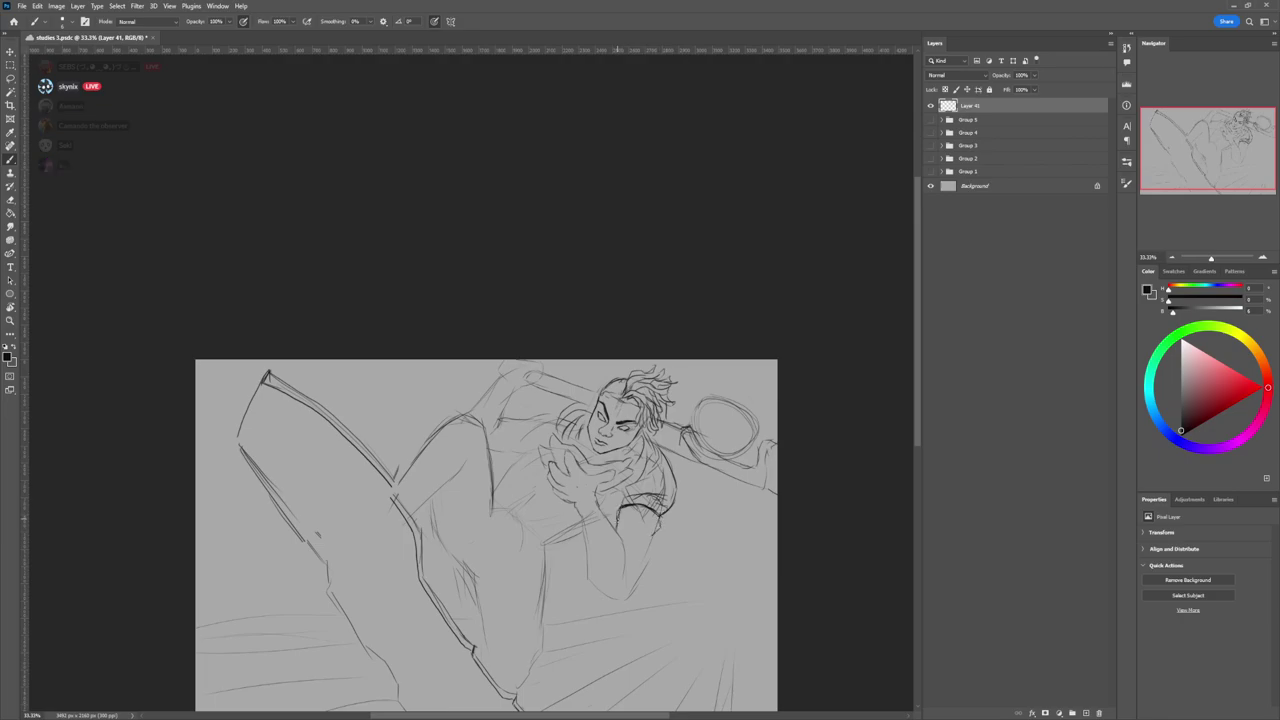
{"action": "mouse_move", "coordinate": [620, 523]}
{"action": "left_mouse_down"}
{"action": "mouse_move", "coordinate": [655, 534]}
{"action": "mouse_move", "coordinate": [650, 548]}
{"action": "left_mouse_up"}
{"action": "mouse_move", "coordinate": [648, 550]}
{"action": "left_mouse_down"}
{"action": "mouse_move", "coordinate": [645, 574]}
{"action": "mouse_move", "coordinate": [627, 572]}
{"action": "mouse_move", "coordinate": [641, 592]}
{"action": "left_mouse_up"}
{"action": "left_click_drag", "start_coordinate": [618, 533], "coordinate": [628, 561]}
{"action": "left_click_drag", "start_coordinate": [609, 519], "coordinate": [622, 545]}
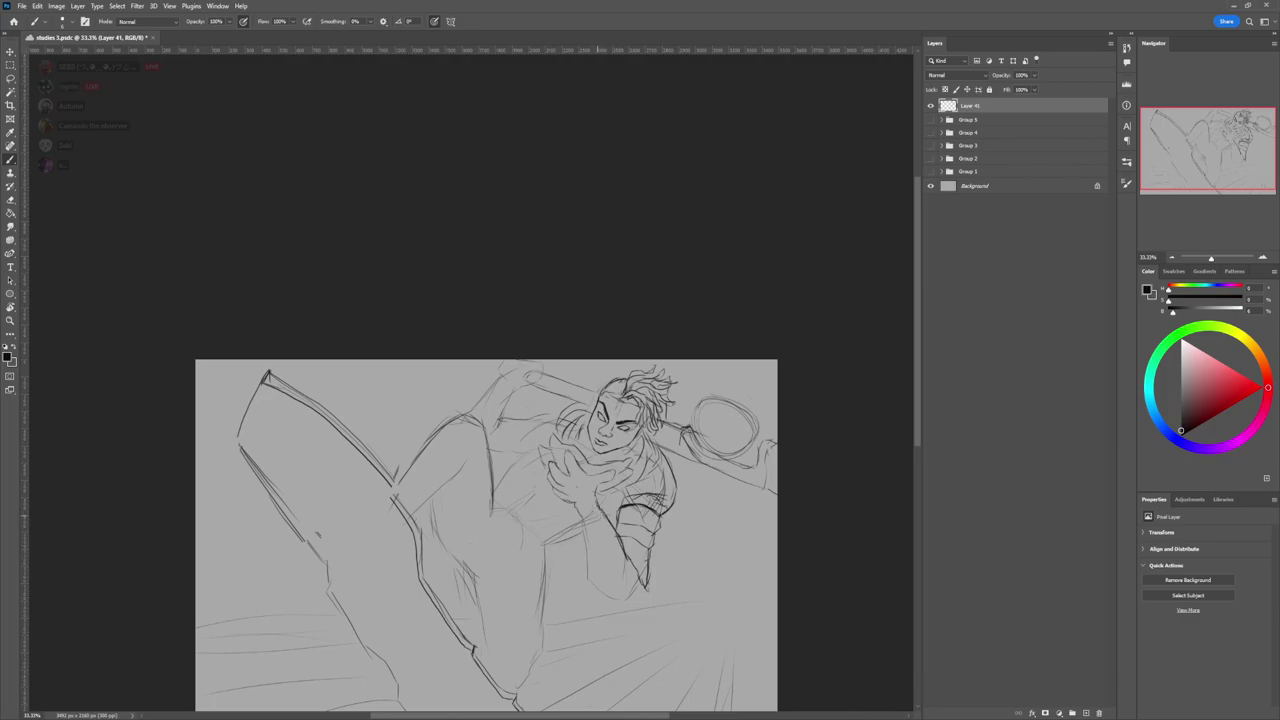
- Outline the raised forearm with a curved cuff below the wrist and clean up the lines around it
{"action": "left_click_drag", "start_coordinate": [580, 538], "coordinate": [605, 604]}
{"action": "mouse_move", "coordinate": [585, 521]}
{"action": "left_mouse_down"}
{"action": "mouse_move", "coordinate": [578, 536]}
{"action": "mouse_move", "coordinate": [608, 521]}
{"action": "left_mouse_up"}
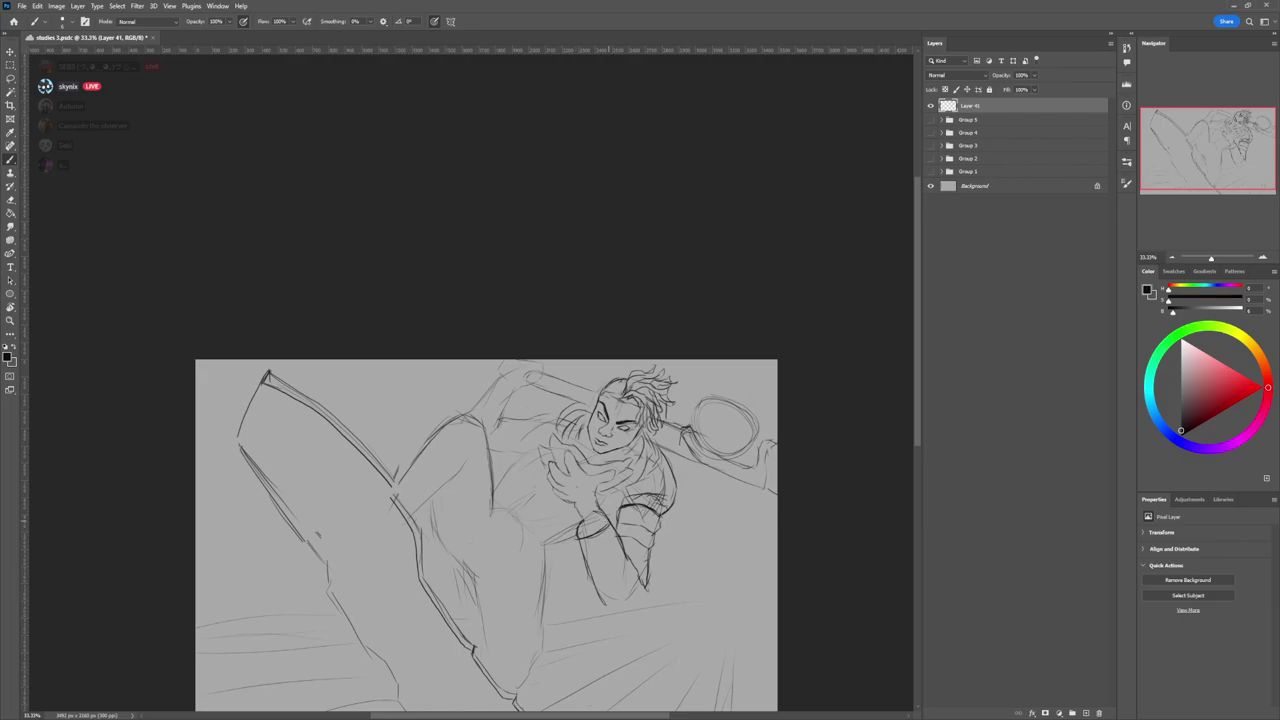
{"action": "key", "text": "e"}
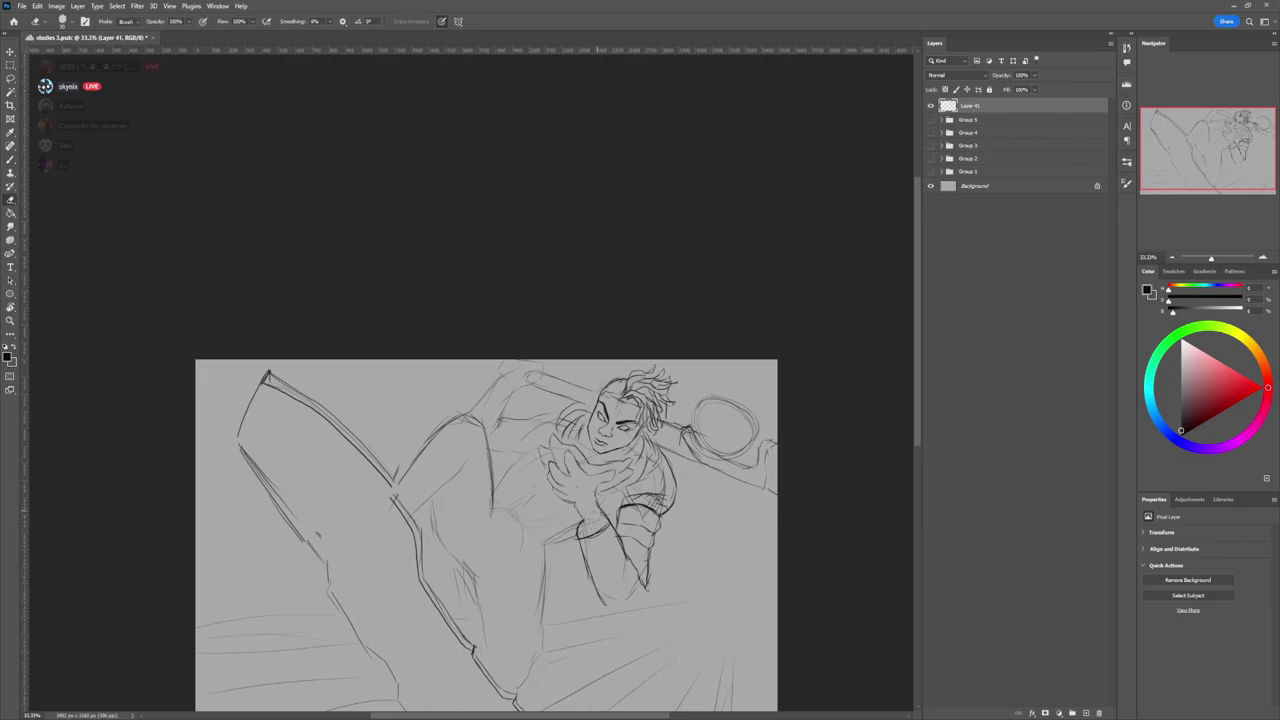
{"action": "key", "text": "b"}
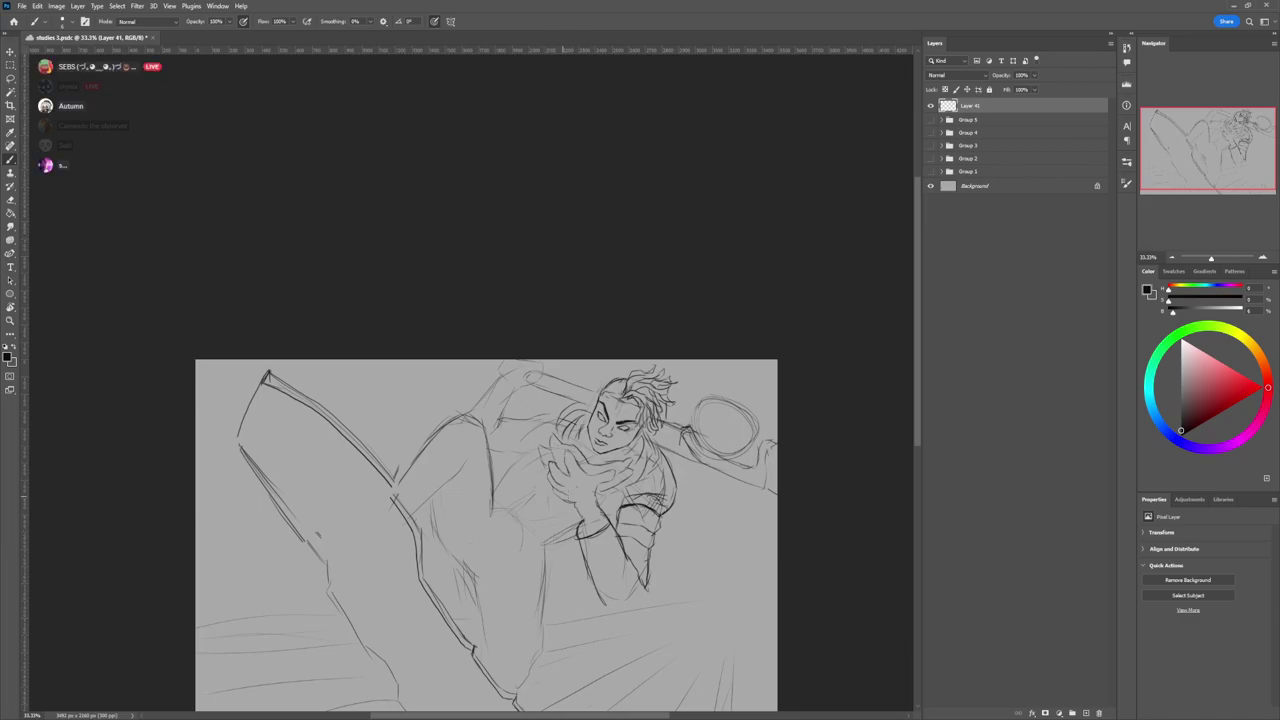
- Draw the cropped top over the torso, with its lower hem, vertical front edges and angled side panel
{"action": "left_click_drag", "start_coordinate": [546, 546], "coordinate": [564, 541]}
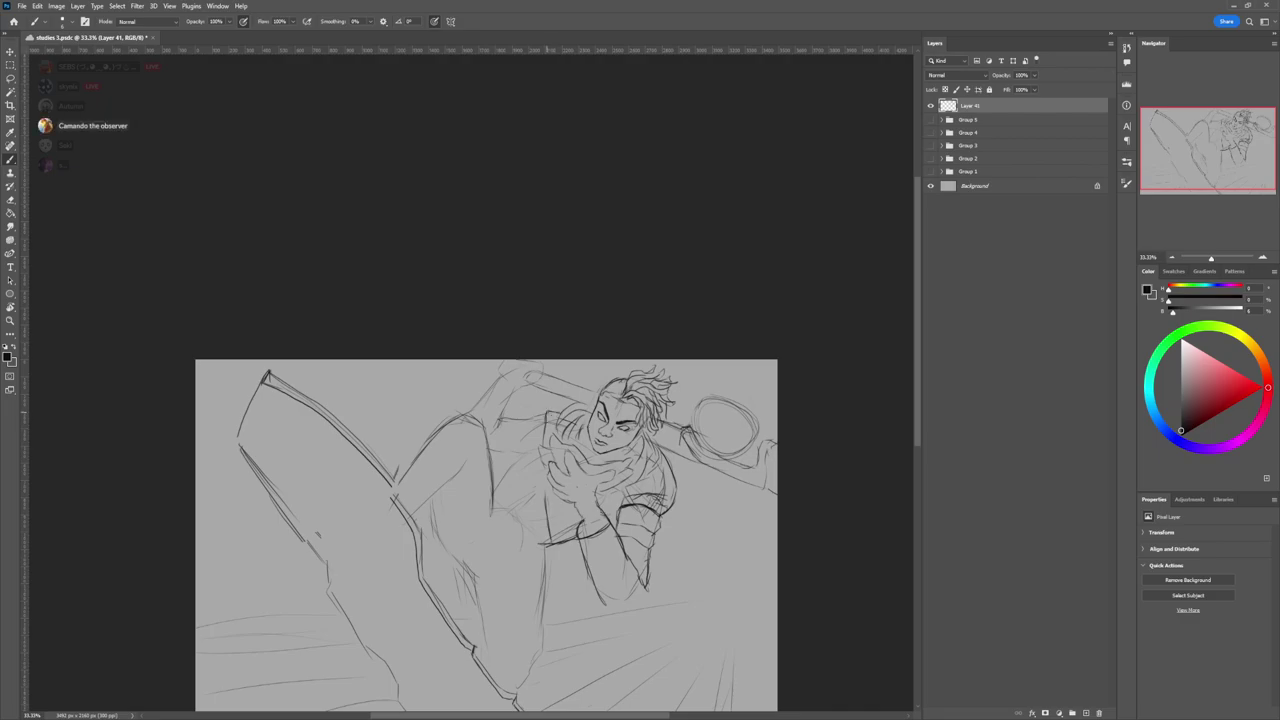
{"action": "left_click_drag", "start_coordinate": [542, 471], "coordinate": [566, 544]}
{"action": "left_click_drag", "start_coordinate": [570, 542], "coordinate": [553, 549]}
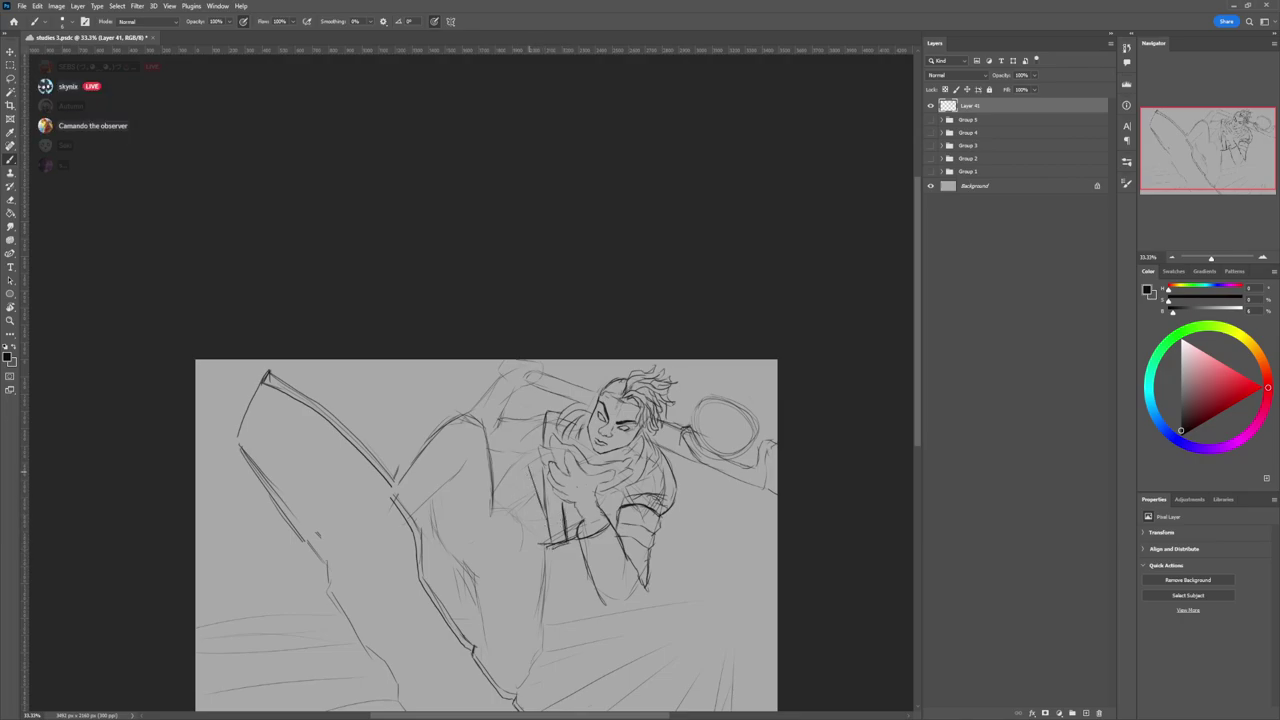
{"action": "left_click_drag", "start_coordinate": [516, 468], "coordinate": [541, 516]}
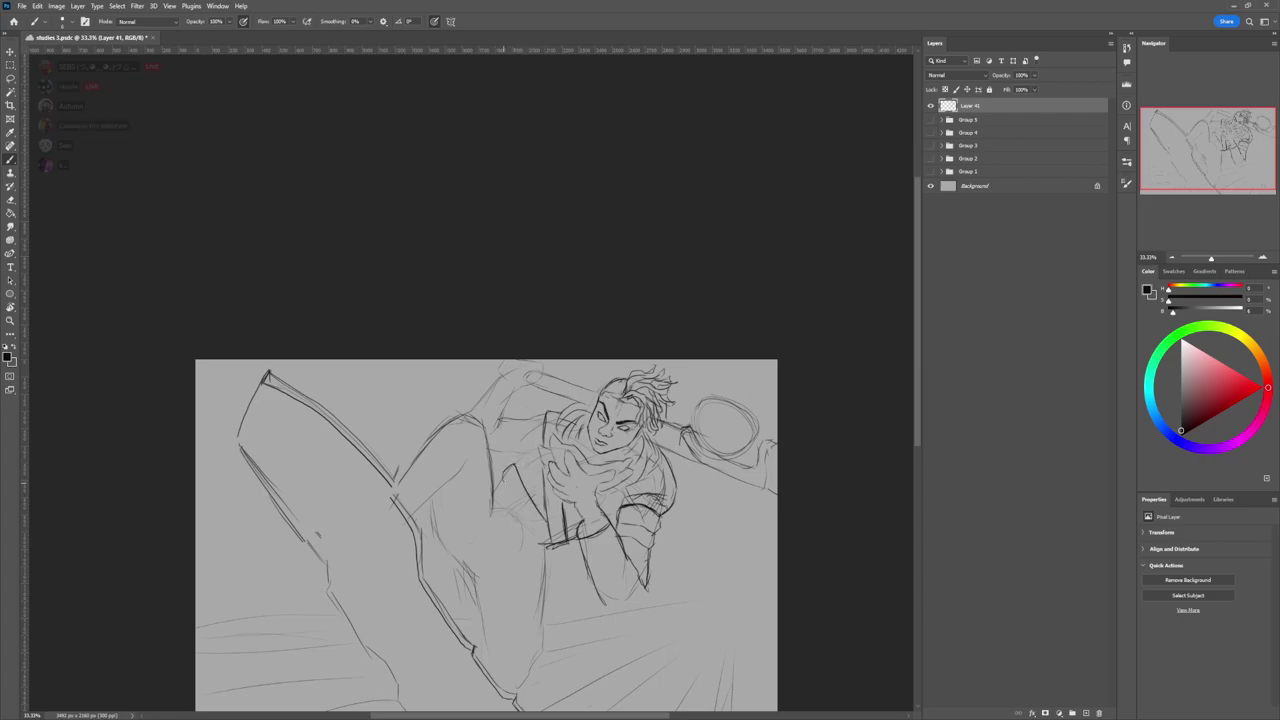
{"action": "left_click_drag", "start_coordinate": [505, 473], "coordinate": [527, 526]}
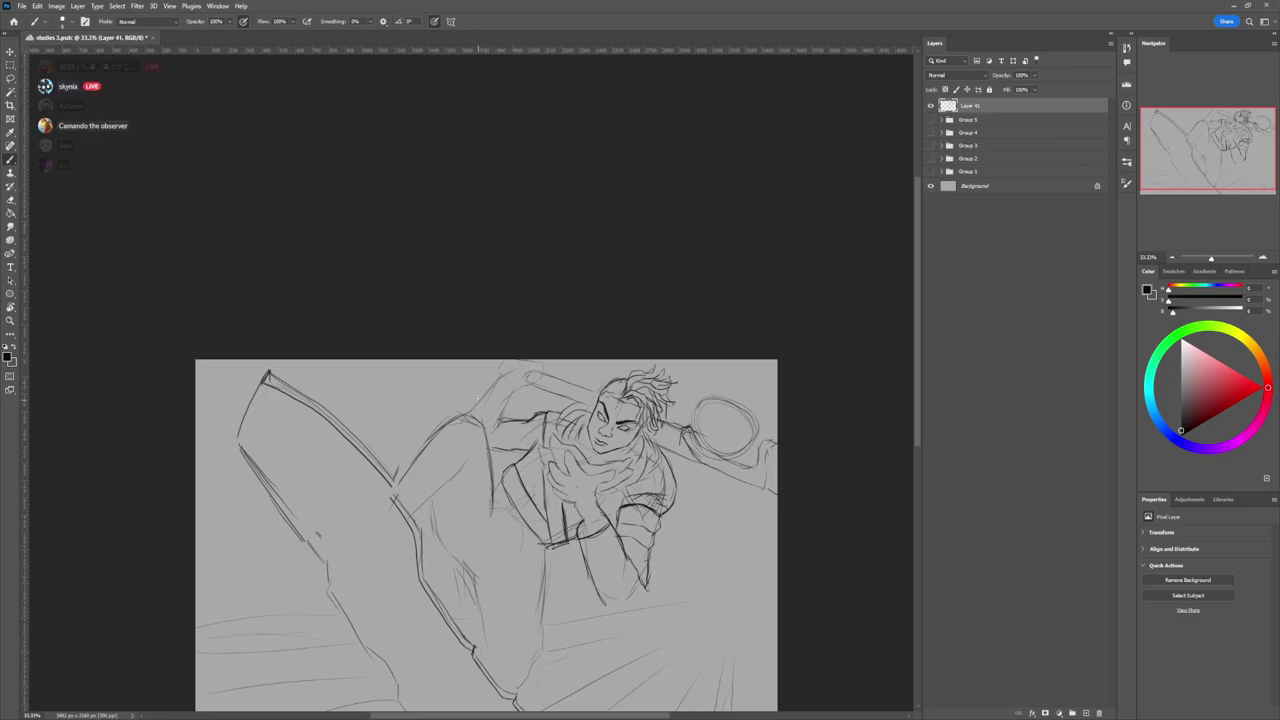
- Draw a torn trouser edge and folds around the raised knee, then define the thigh's underside and erase rough lines
{"action": "mouse_move", "coordinate": [434, 432]}
{"action": "left_mouse_down"}
{"action": "mouse_move", "coordinate": [464, 413]}
{"action": "mouse_move", "coordinate": [433, 433]}
{"action": "left_mouse_up"}
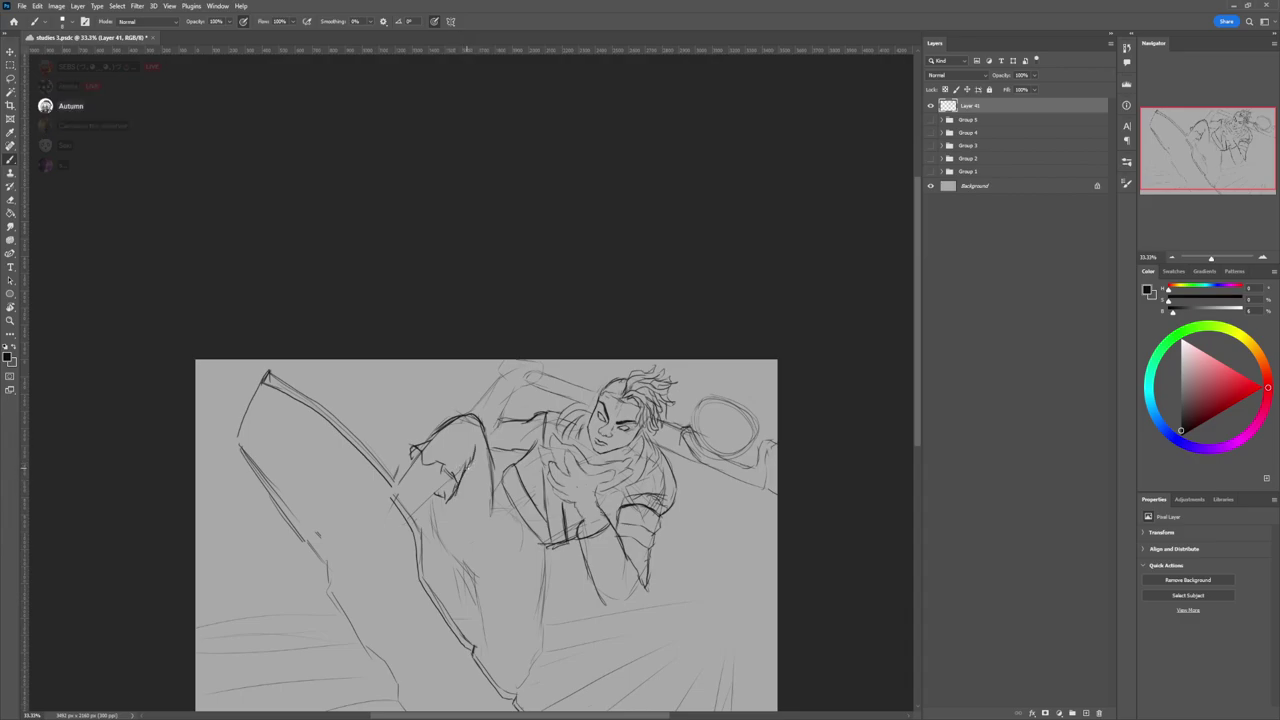
{"action": "left_click_drag", "start_coordinate": [479, 459], "coordinate": [468, 485]}
{"action": "mouse_move", "coordinate": [432, 498]}
{"action": "left_mouse_down"}
{"action": "mouse_move", "coordinate": [435, 545]}
{"action": "mouse_move", "coordinate": [456, 563]}
{"action": "left_mouse_up"}
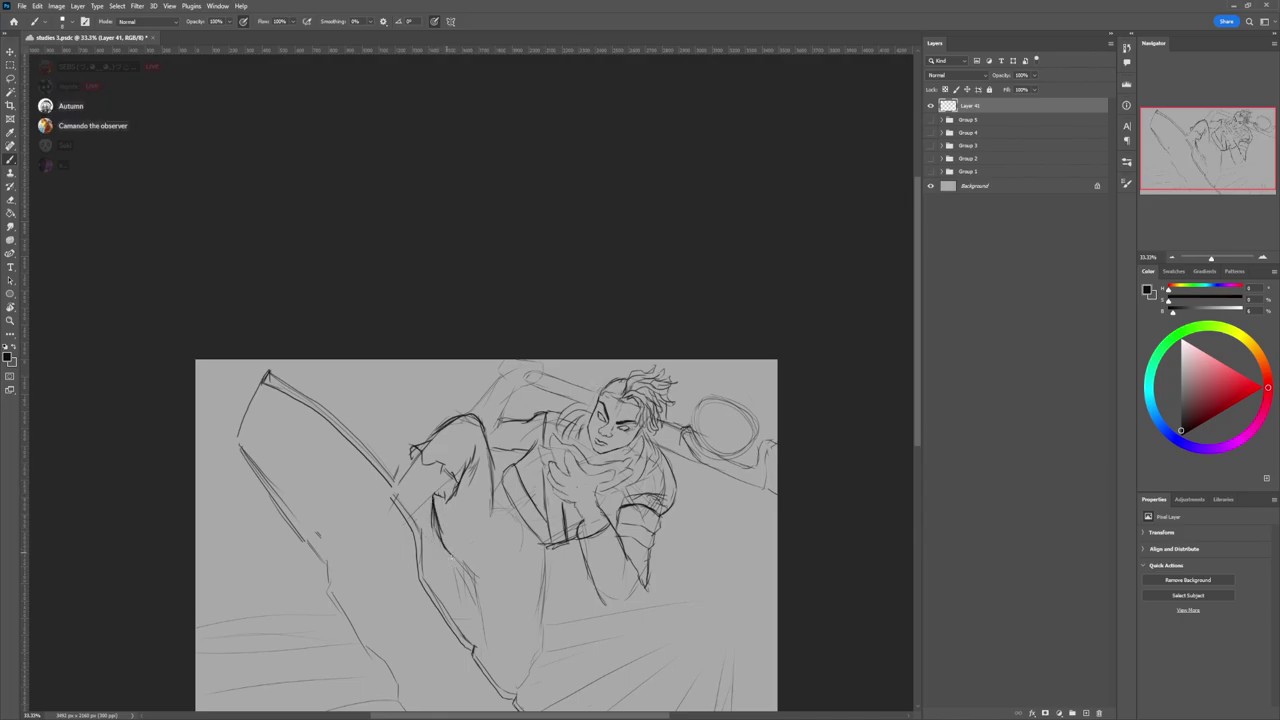
{"action": "key", "text": "e"}
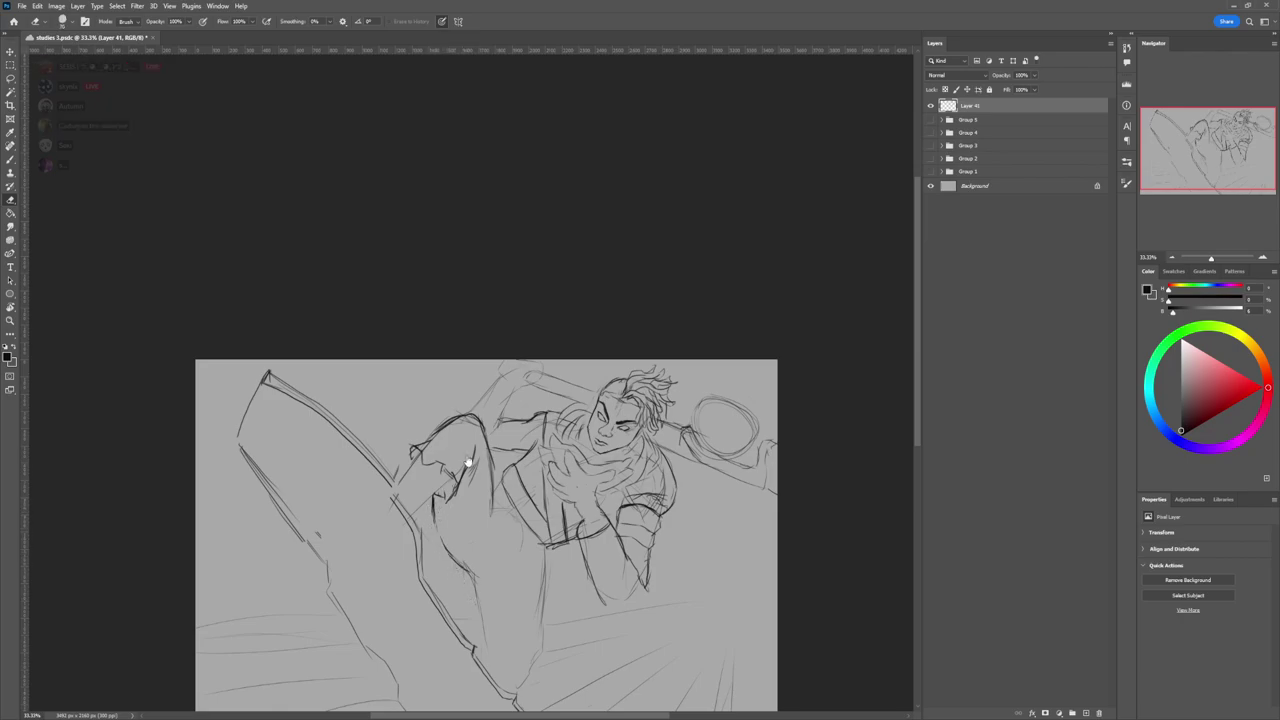
- Strengthen the lower leg's outlines from the torn trouser edge down to the diagonal ledge
{"action": "key", "text": "b"}
{"action": "mouse_move", "coordinate": [453, 476]}
{"action": "left_mouse_down"}
{"action": "mouse_move", "coordinate": [414, 510]}
{"action": "mouse_move", "coordinate": [420, 528]}
{"action": "left_mouse_up"}
{"action": "left_click_drag", "start_coordinate": [388, 484], "coordinate": [412, 530]}
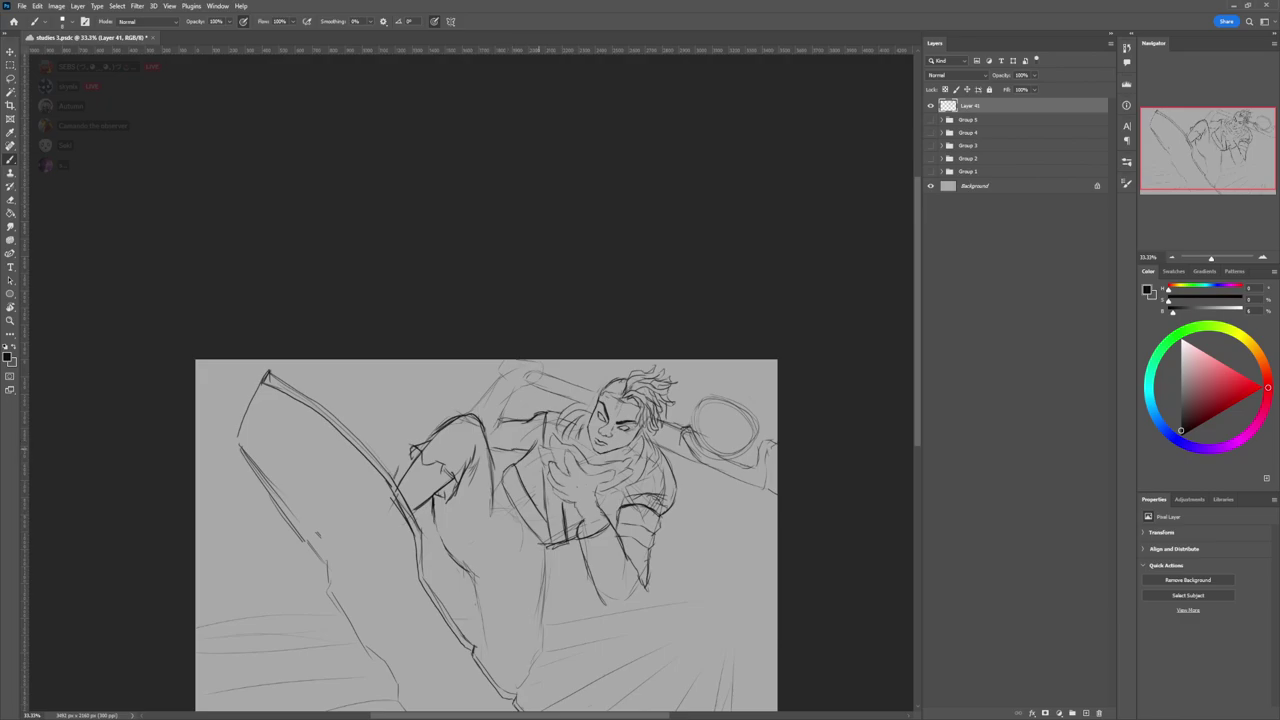
- Select the hand on the figure's chest and rotate it with Free Transform without resizing it
{"action": "key", "text": "z"}
{"action": "left_click_drag", "start_coordinate": [529, 495], "coordinate": [462, 495]}
{"action": "left_click_drag", "start_coordinate": [532, 547], "coordinate": [654, 476]}
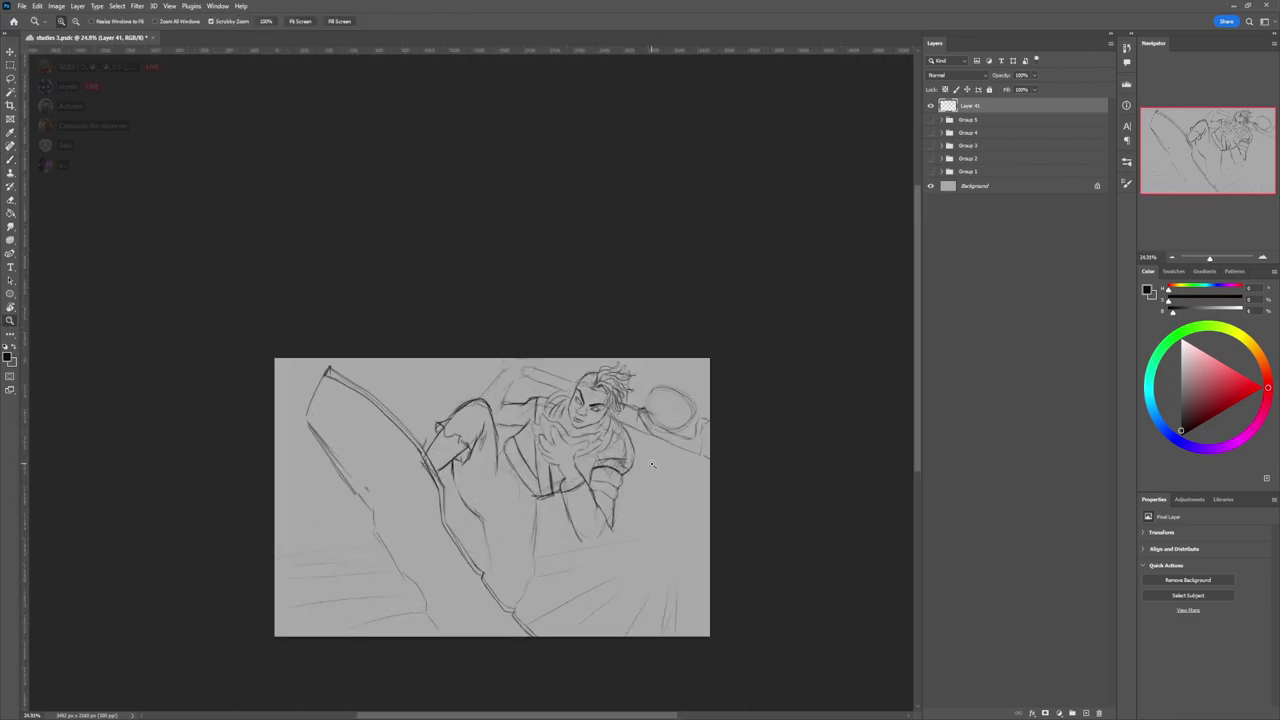
{"action": "left_click_drag", "start_coordinate": [619, 473], "coordinate": [610, 463]}
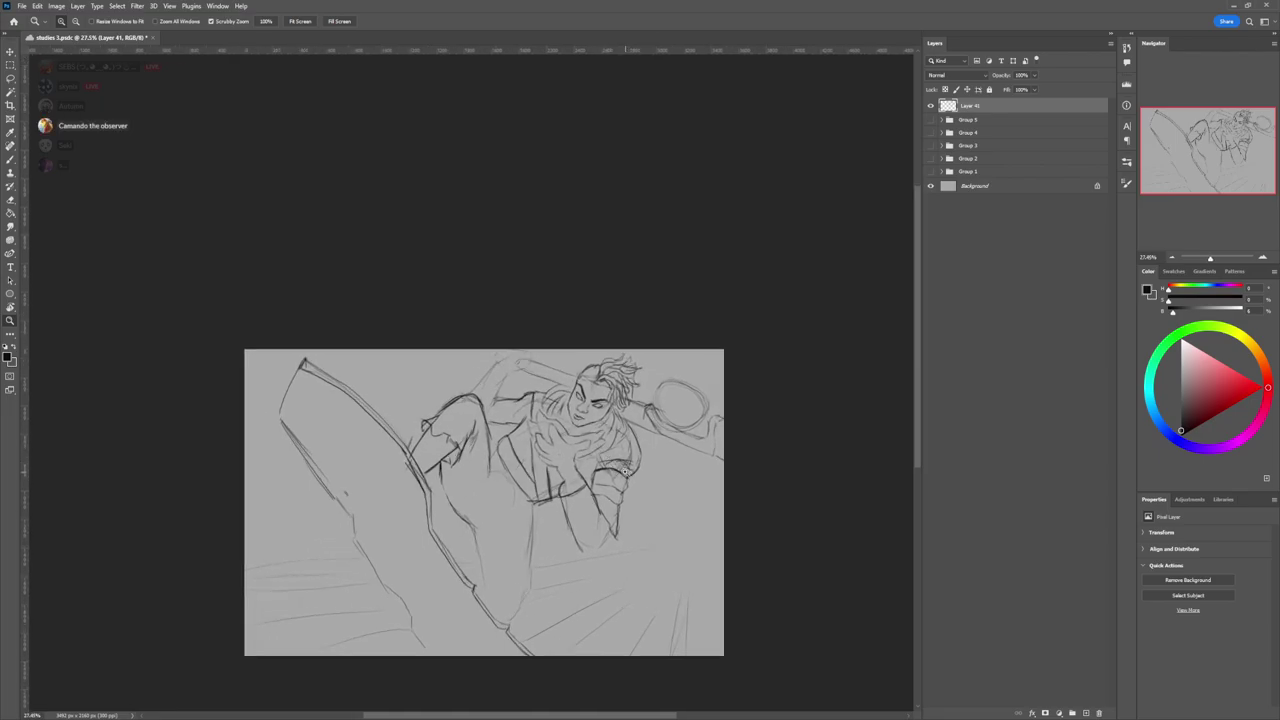
{"action": "key", "text": "l"}
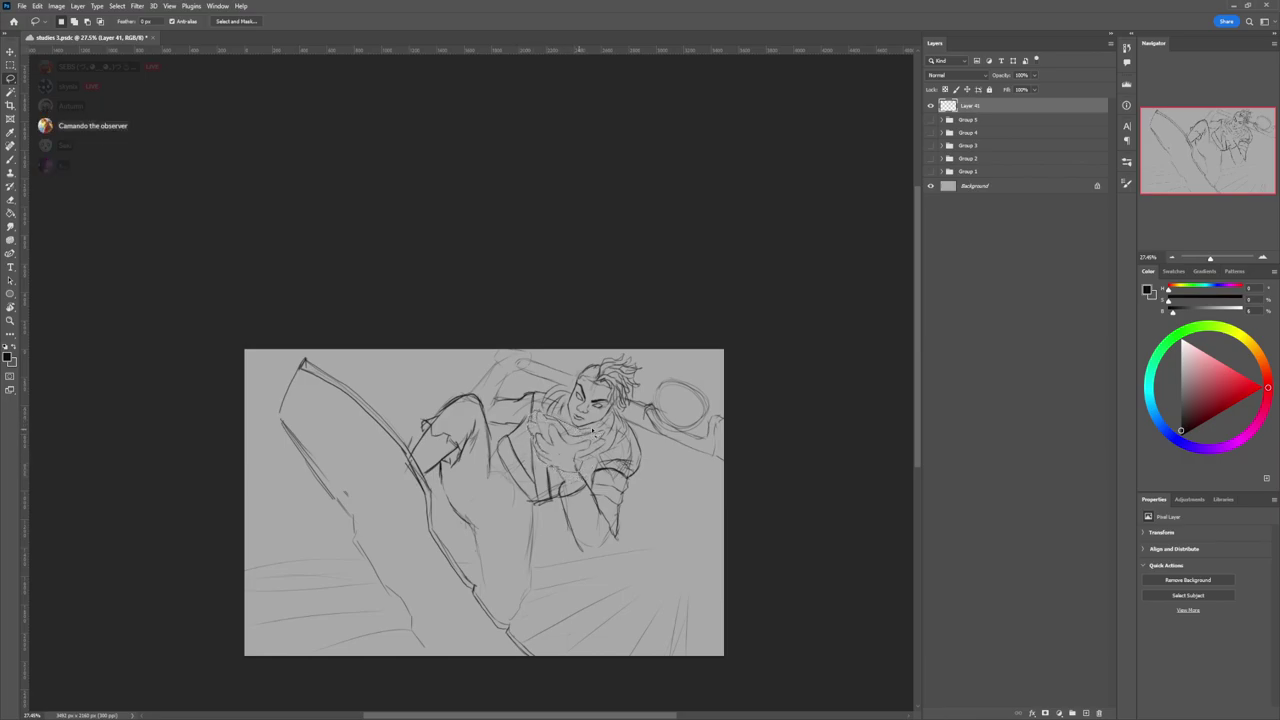
{"action": "mouse_move", "coordinate": [600, 455]}
{"action": "left_mouse_down"}
{"action": "mouse_move", "coordinate": [622, 440]}
{"action": "mouse_move", "coordinate": [596, 449]}
{"action": "mouse_move", "coordinate": [629, 406]}
{"action": "mouse_move", "coordinate": [590, 460]}
{"action": "left_mouse_up"}
{"action": "key", "text": "ctrl+t"}
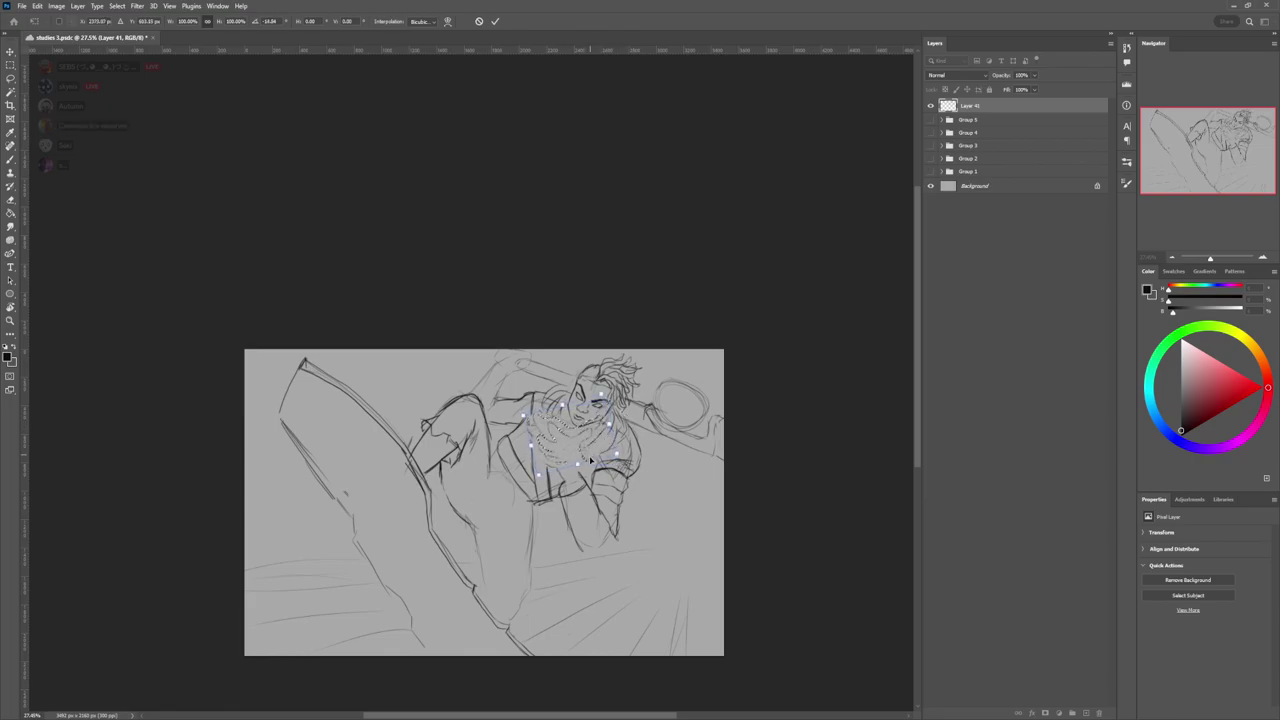
{"action": "key", "text": "Return"}
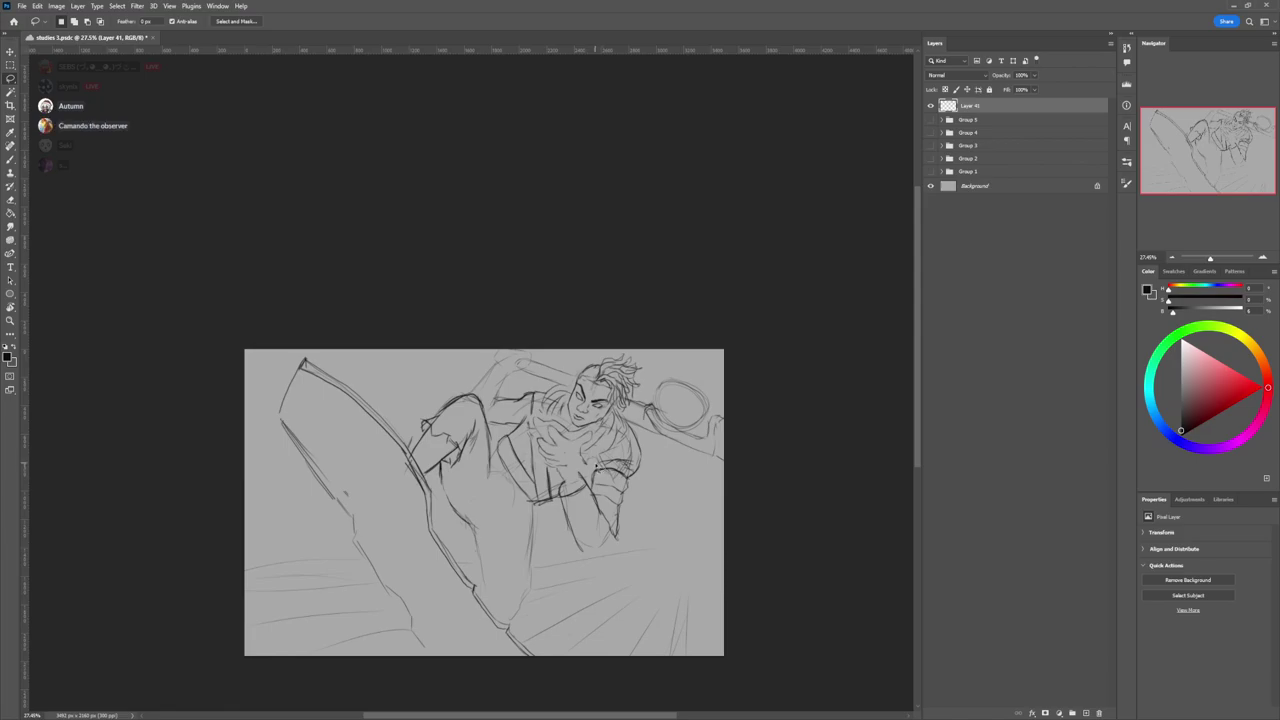
- Redraw the wrist lines below the chest hand and erase the stray marks where it meets the forearm
{"action": "key", "text": "b"}
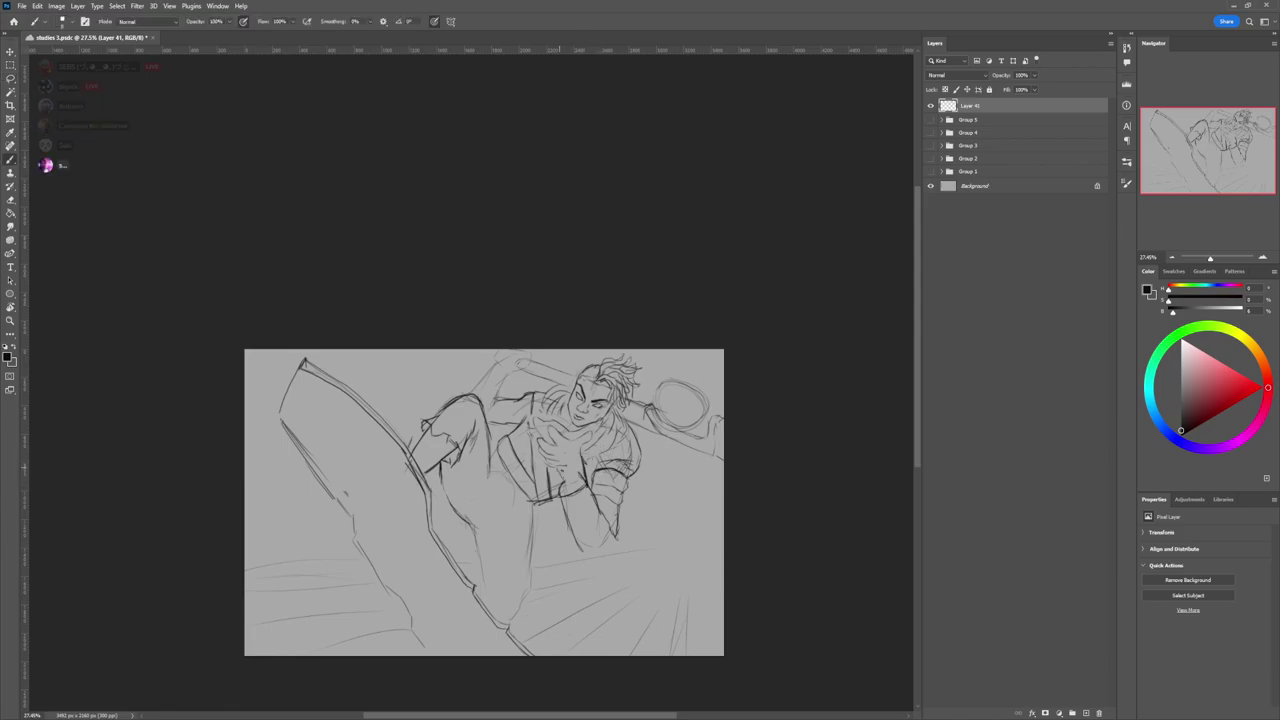
{"action": "key", "text": "e"}
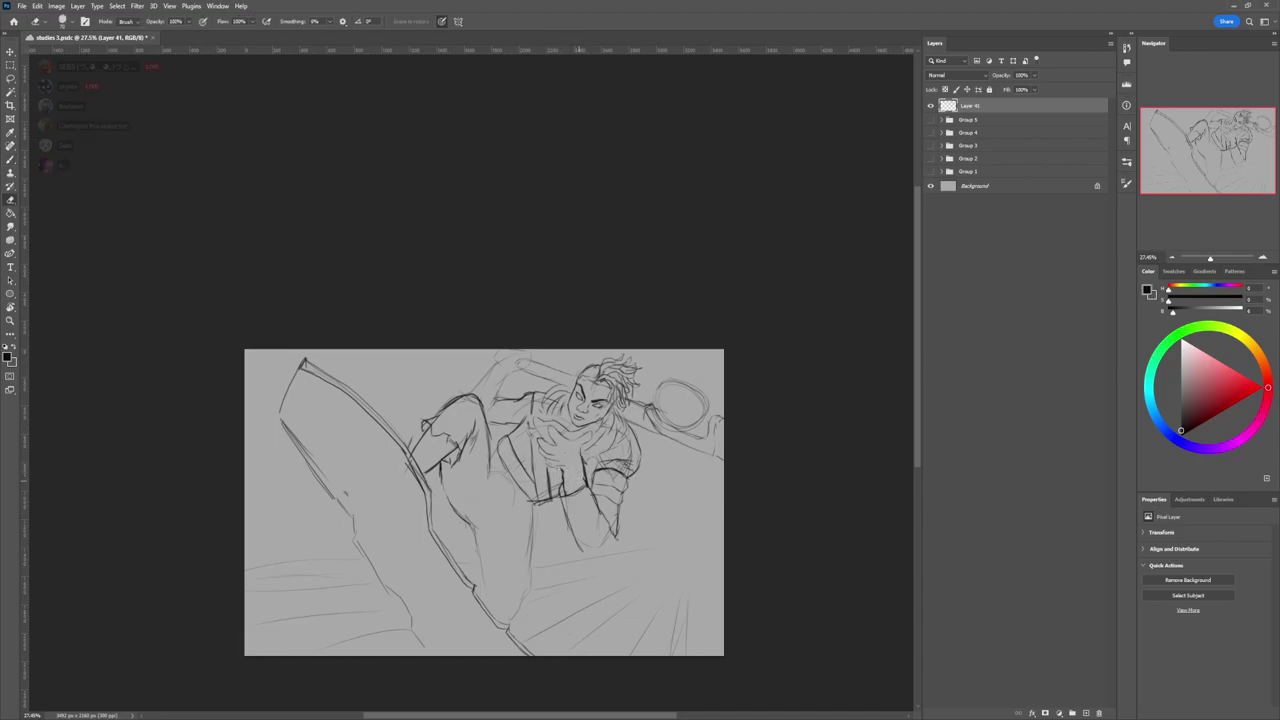
{"action": "left_click_drag", "start_coordinate": [584, 465], "coordinate": [588, 485]}
{"action": "key", "text": "b"}
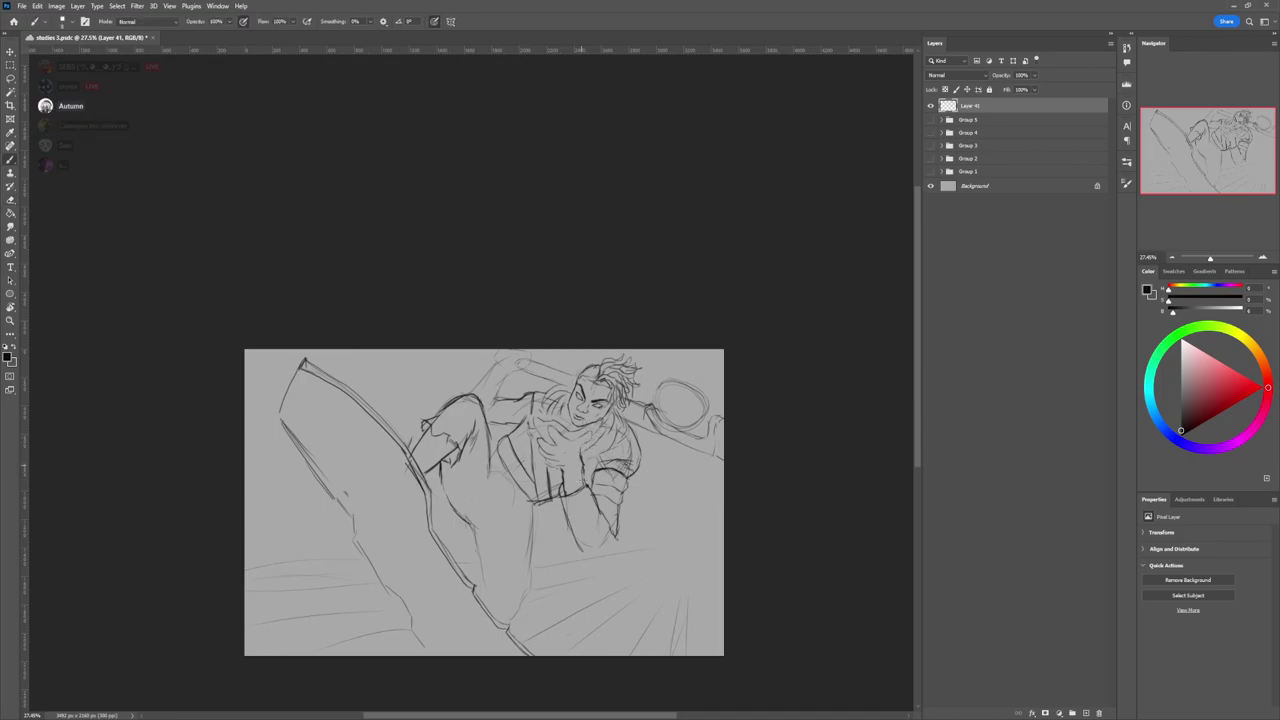
- Add a new layer directly below the line art layer and make it active for painting
{"action": "left_click", "coordinate": [973, 120]}
{"action": "key", "text": "ctrl+shift+alt+n"}
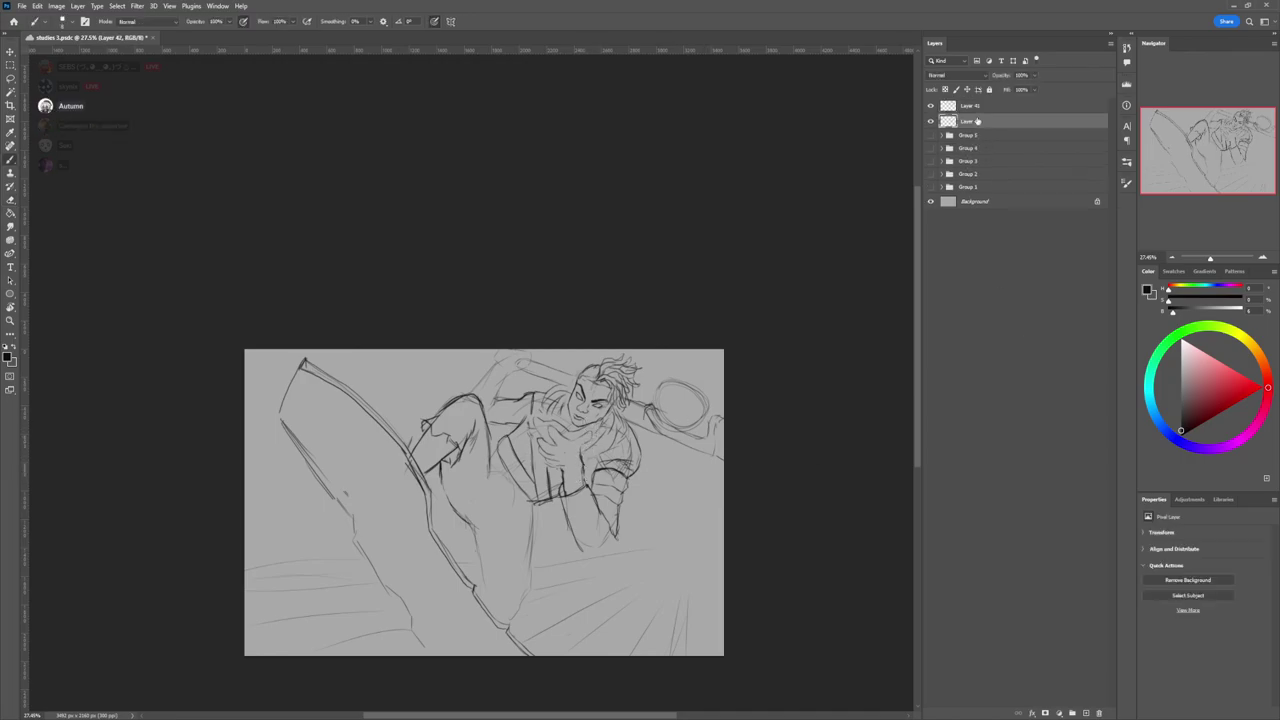
{"action": "left_click", "coordinate": [981, 106]}
{"action": "left_click", "coordinate": [980, 76]}
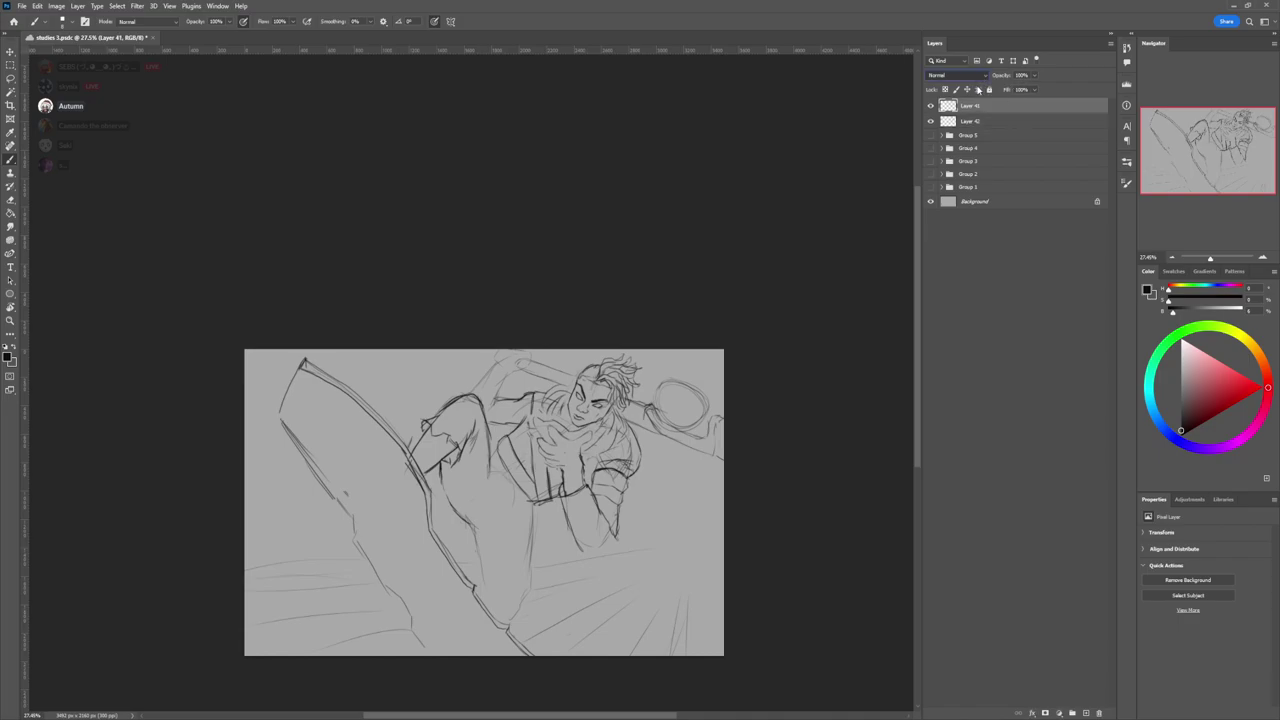
{"action": "left_click", "coordinate": [940, 140]}
{"action": "key", "text": "z"}
{"action": "left_click_drag", "start_coordinate": [604, 509], "coordinate": [641, 481]}
{"action": "left_click", "coordinate": [971, 122]}
{"action": "key", "text": "b"}
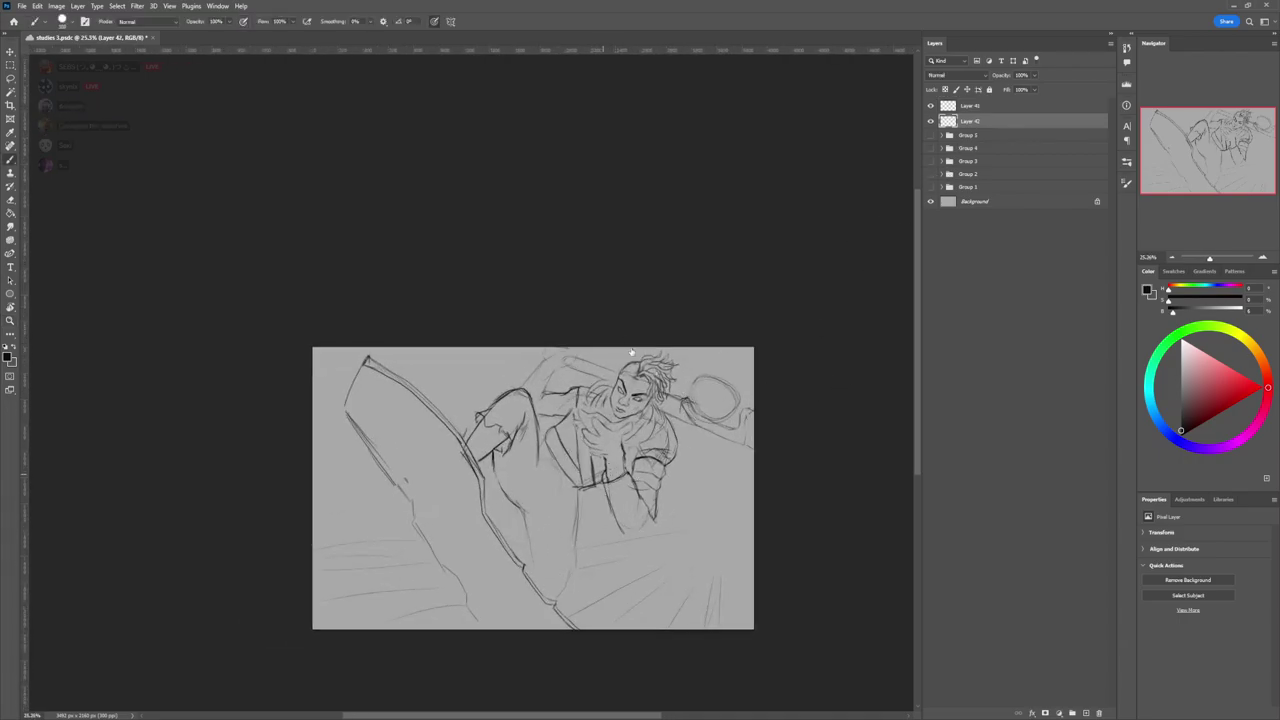
- Block in the bent leg with flat 38% brightness gray, from the trousers and raised knee to the exposed lower leg
{"action": "left_click", "coordinate": [1181, 397]}
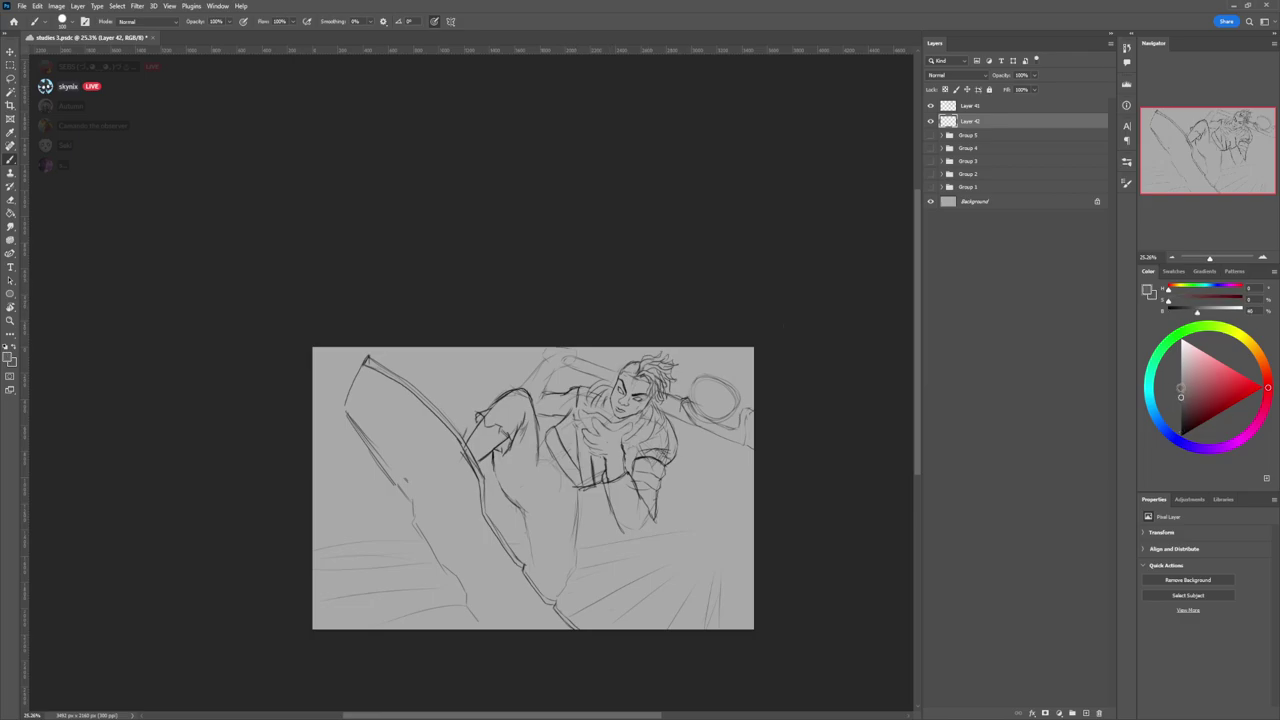
{"action": "left_click_drag", "start_coordinate": [1181, 394], "coordinate": [1181, 399]}
{"action": "mouse_move", "coordinate": [540, 545]}
{"action": "left_mouse_down"}
{"action": "mouse_move", "coordinate": [540, 586]}
{"action": "mouse_move", "coordinate": [530, 510]}
{"action": "mouse_move", "coordinate": [492, 457]}
{"action": "mouse_move", "coordinate": [510, 428]}
{"action": "mouse_move", "coordinate": [495, 410]}
{"action": "mouse_move", "coordinate": [505, 395]}
{"action": "mouse_move", "coordinate": [528, 450]}
{"action": "mouse_move", "coordinate": [536, 402]}
{"action": "mouse_move", "coordinate": [555, 582]}
{"action": "mouse_move", "coordinate": [550, 561]}
{"action": "mouse_move", "coordinate": [572, 558]}
{"action": "mouse_move", "coordinate": [572, 484]}
{"action": "mouse_move", "coordinate": [556, 456]}
{"action": "left_mouse_up"}
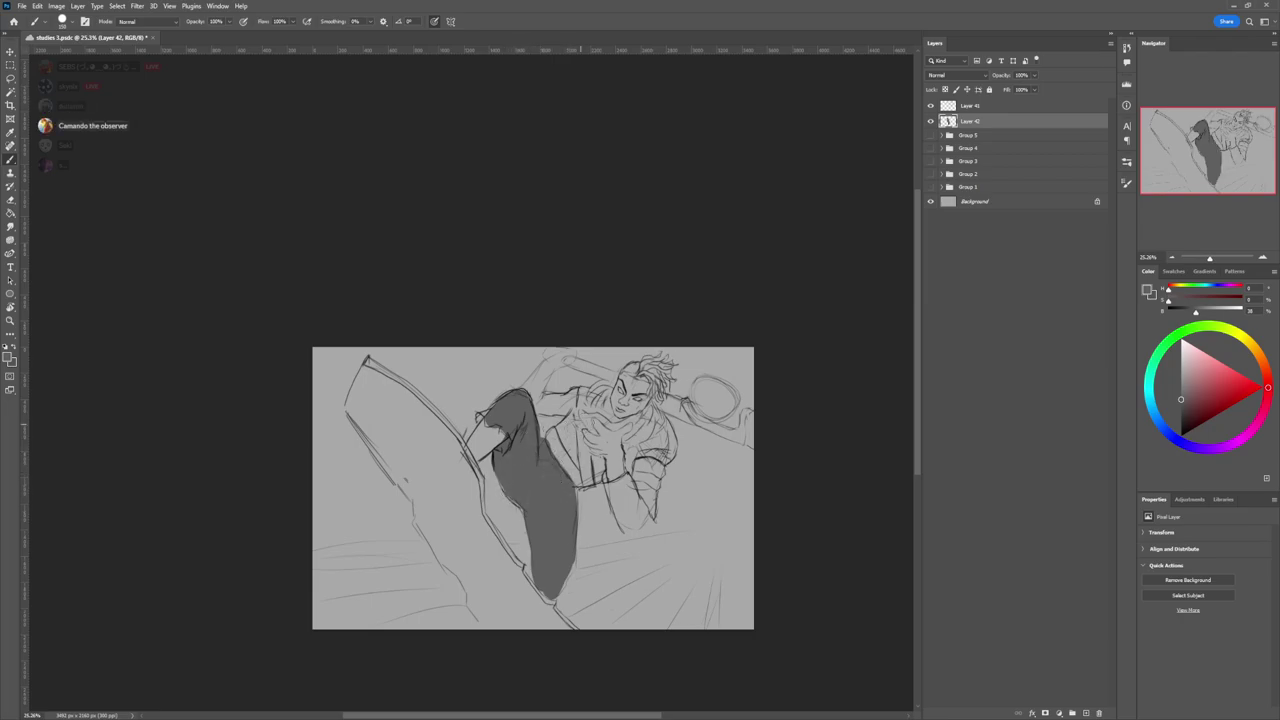
{"action": "mouse_move", "coordinate": [498, 438]}
{"action": "left_mouse_down"}
{"action": "mouse_move", "coordinate": [480, 456]}
{"action": "mouse_move", "coordinate": [495, 419]}
{"action": "mouse_move", "coordinate": [472, 442]}
{"action": "mouse_move", "coordinate": [499, 443]}
{"action": "left_mouse_up"}
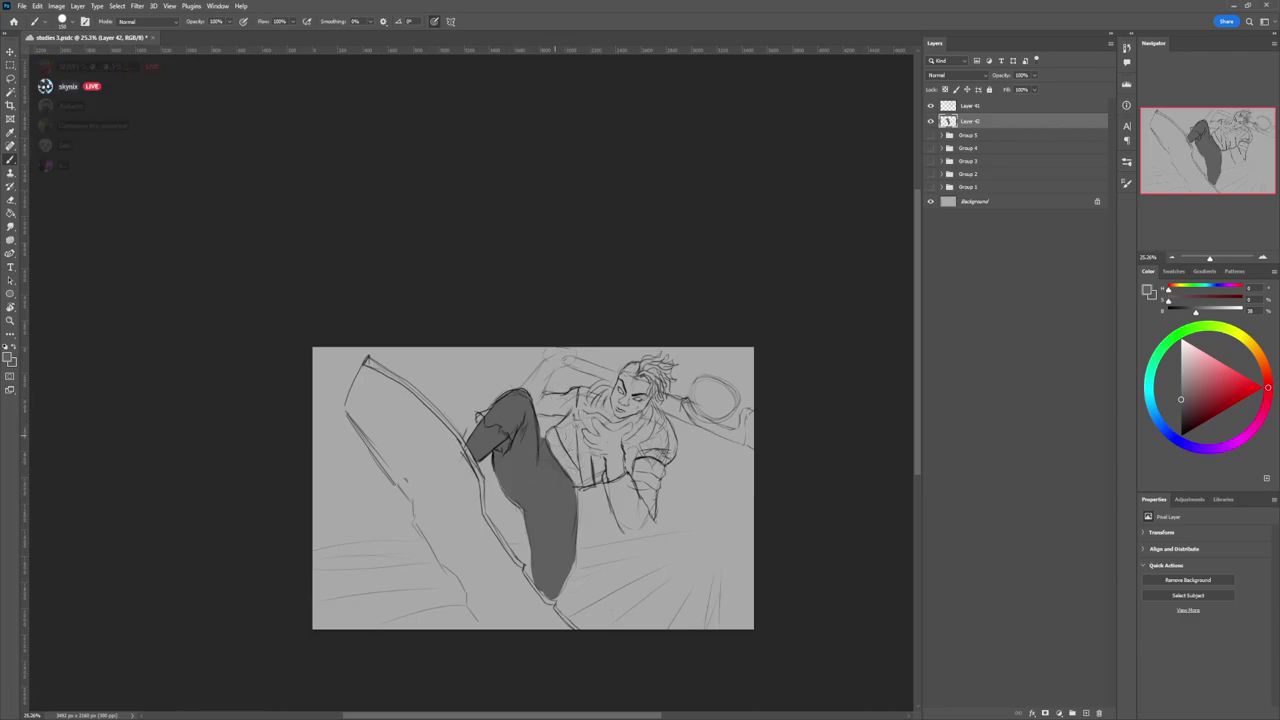
- Fill the scarf over the shoulder and beside the neck with flat 39% brightness gray
{"action": "left_click", "coordinate": [1181, 380]}
{"action": "left_click_drag", "start_coordinate": [639, 444], "coordinate": [668, 456]}
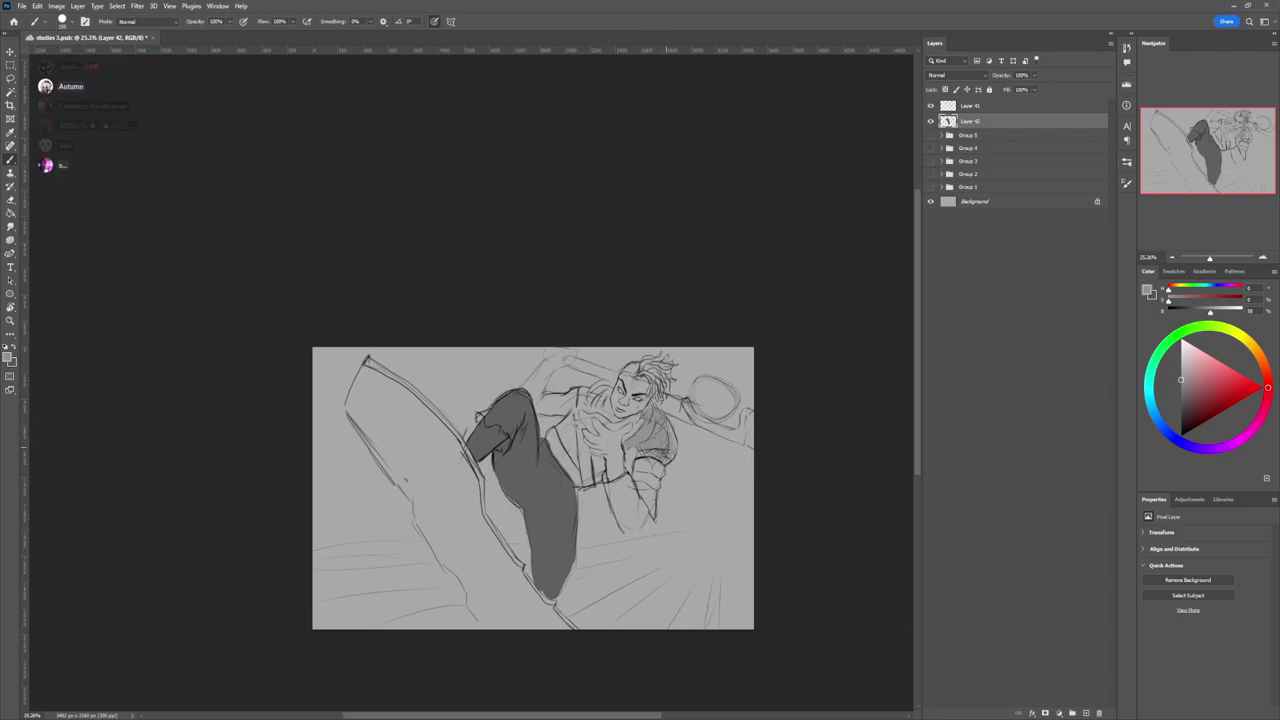
{"action": "left_click", "coordinate": [1181, 398]}
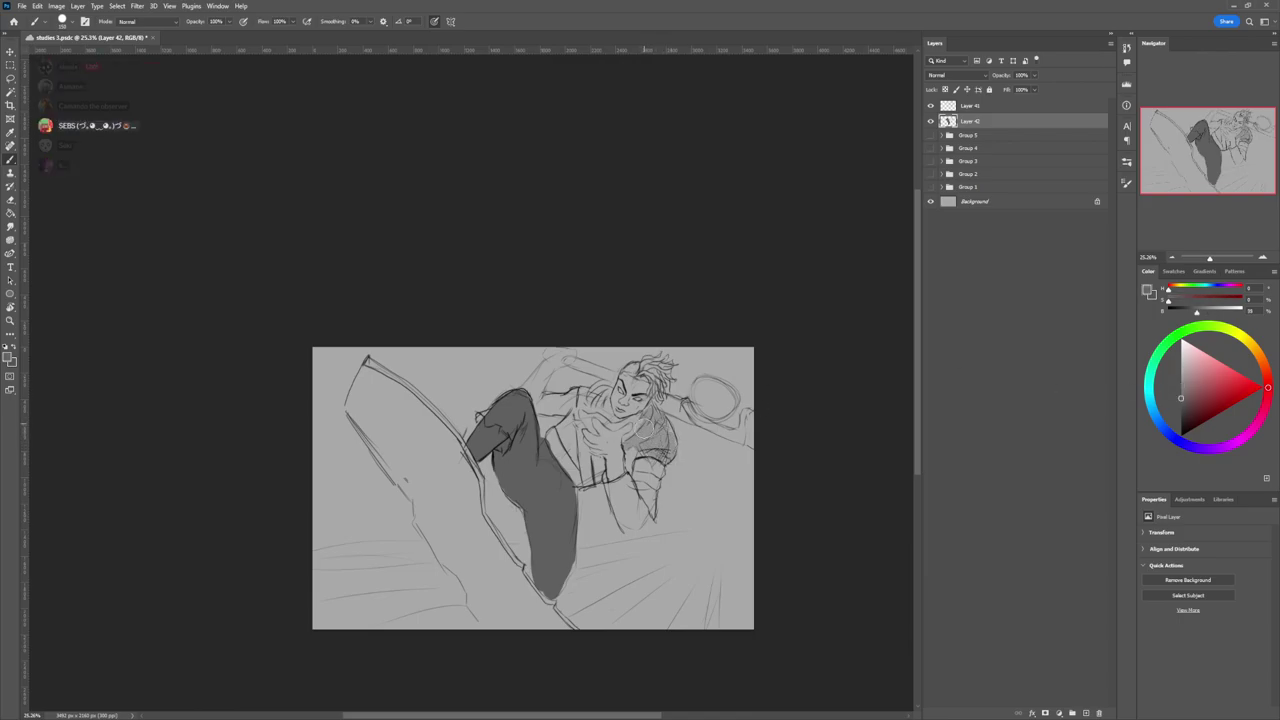
{"action": "mouse_move", "coordinate": [628, 443]}
{"action": "left_mouse_down"}
{"action": "mouse_move", "coordinate": [654, 412]}
{"action": "mouse_move", "coordinate": [656, 459]}
{"action": "mouse_move", "coordinate": [628, 450]}
{"action": "mouse_move", "coordinate": [675, 448]}
{"action": "mouse_move", "coordinate": [655, 464]}
{"action": "left_mouse_up"}
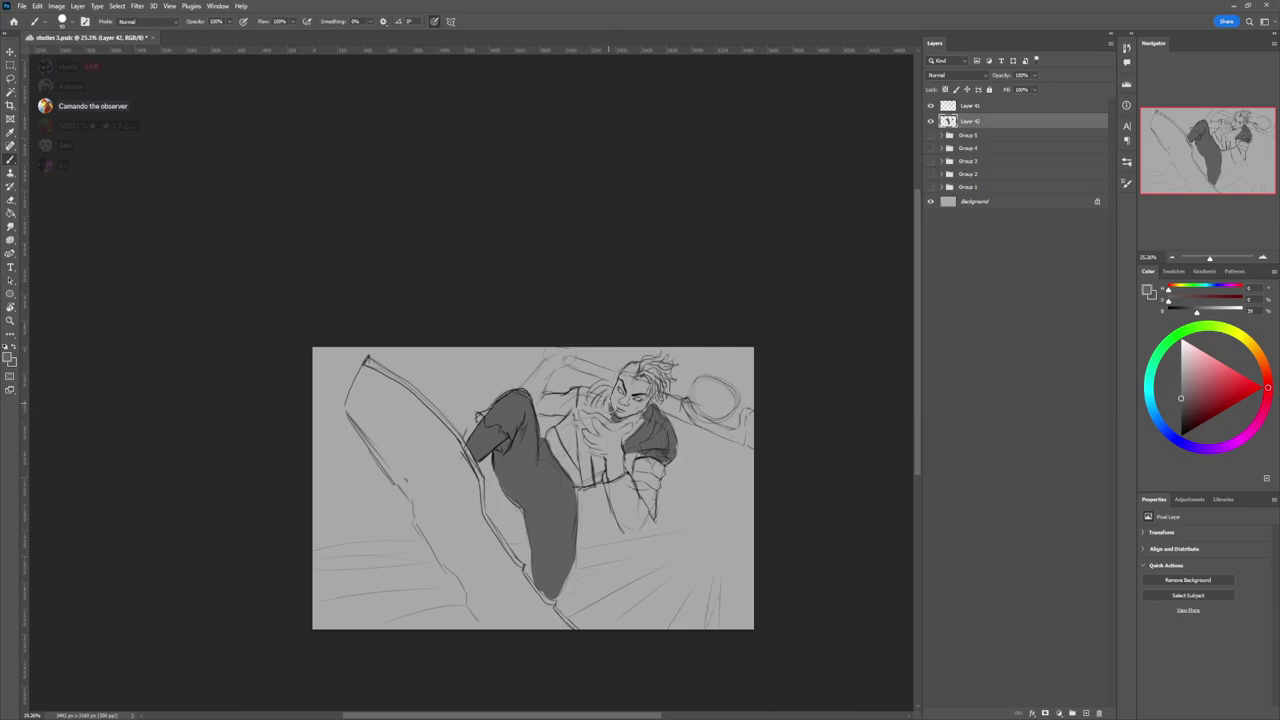
{"action": "mouse_move", "coordinate": [612, 384]}
{"action": "left_mouse_down"}
{"action": "mouse_move", "coordinate": [594, 388]}
{"action": "mouse_move", "coordinate": [606, 414]}
{"action": "mouse_move", "coordinate": [606, 401]}
{"action": "left_mouse_up"}
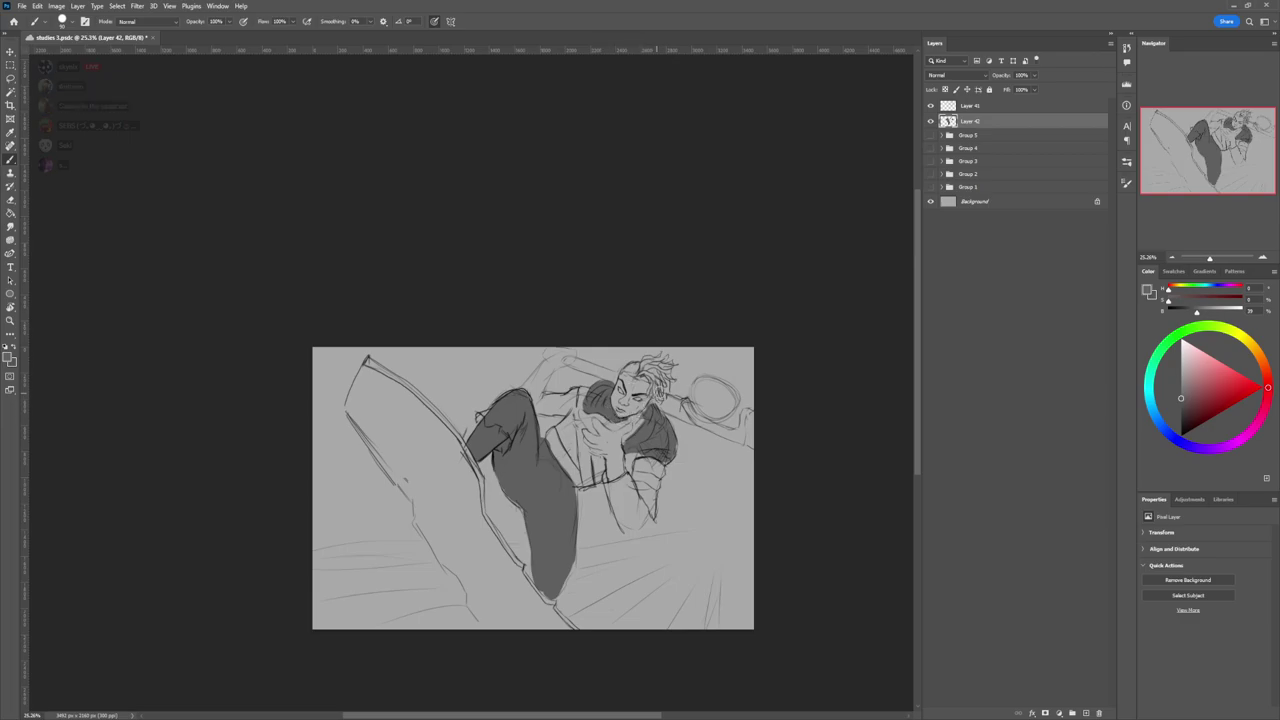
- Fill the figure's face with a darker gray of 27% brightness, keeping within the jaw and hairline
{"action": "left_click", "coordinate": [1181, 418]}
{"action": "left_click_drag", "start_coordinate": [612, 402], "coordinate": [617, 416]}
{"action": "left_click", "coordinate": [1181, 409]}
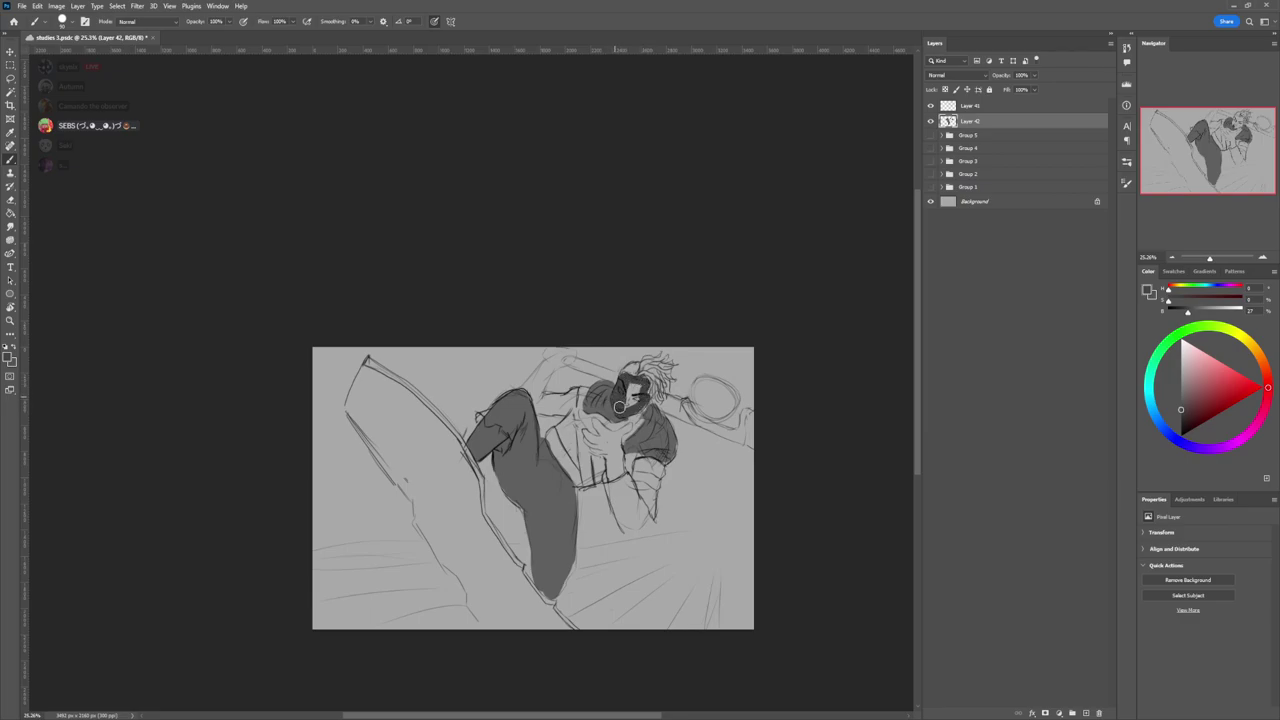
{"action": "left_click_drag", "start_coordinate": [614, 397], "coordinate": [645, 383]}
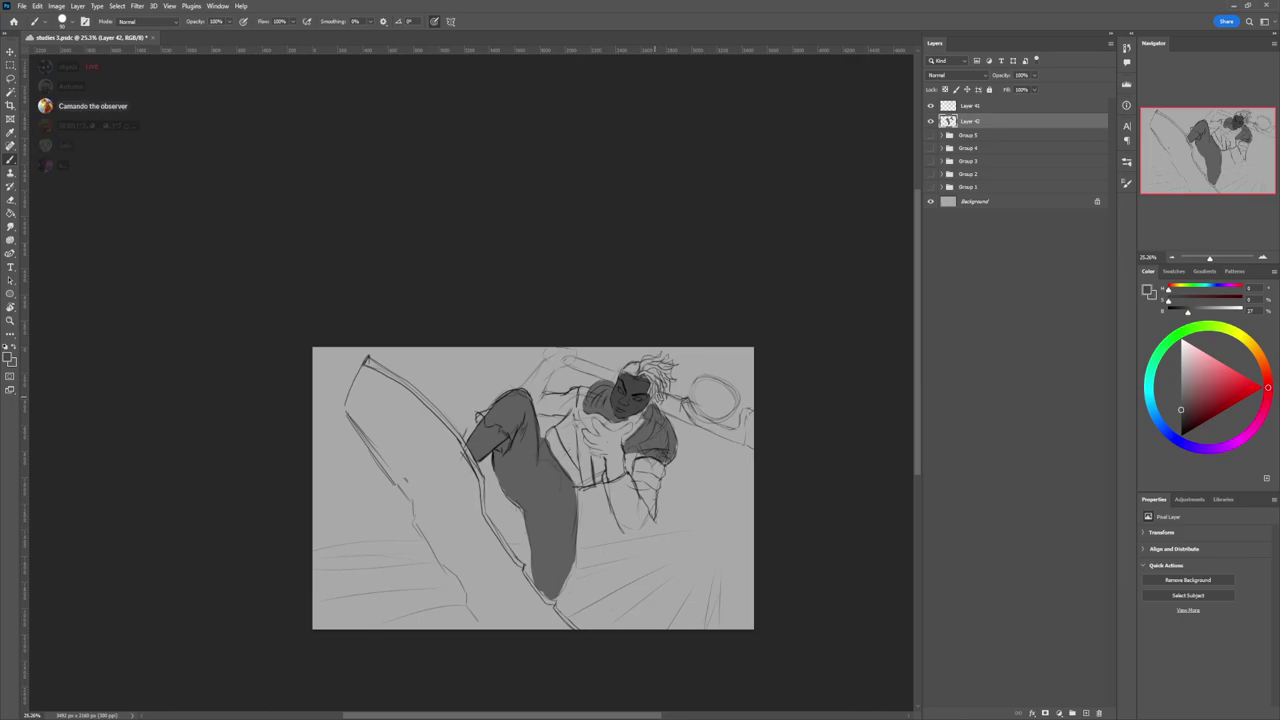
- Fill the chest hand and its forearm down to the elbow with 22% brightness gray, undoing a stray stroke
{"action": "left_click", "coordinate": [1181, 413]}
{"action": "left_click_drag", "start_coordinate": [601, 434], "coordinate": [609, 431]}
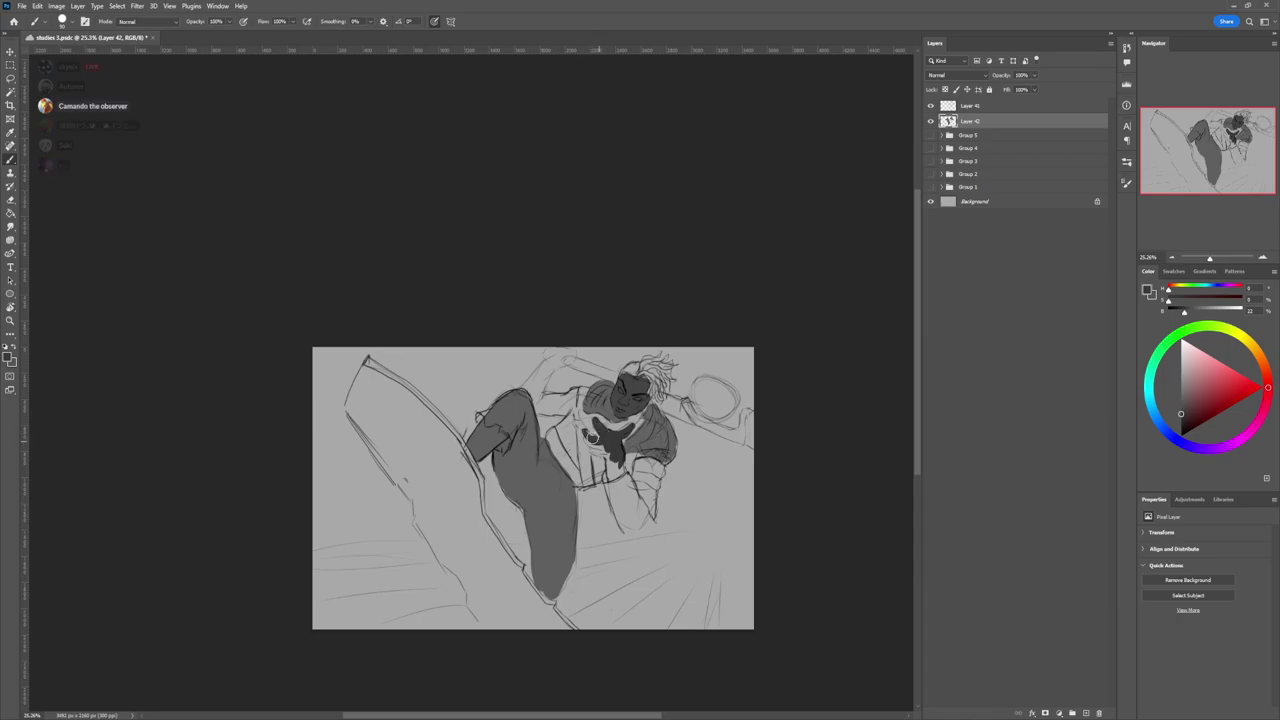
{"action": "key", "text": "ctrl+z"}
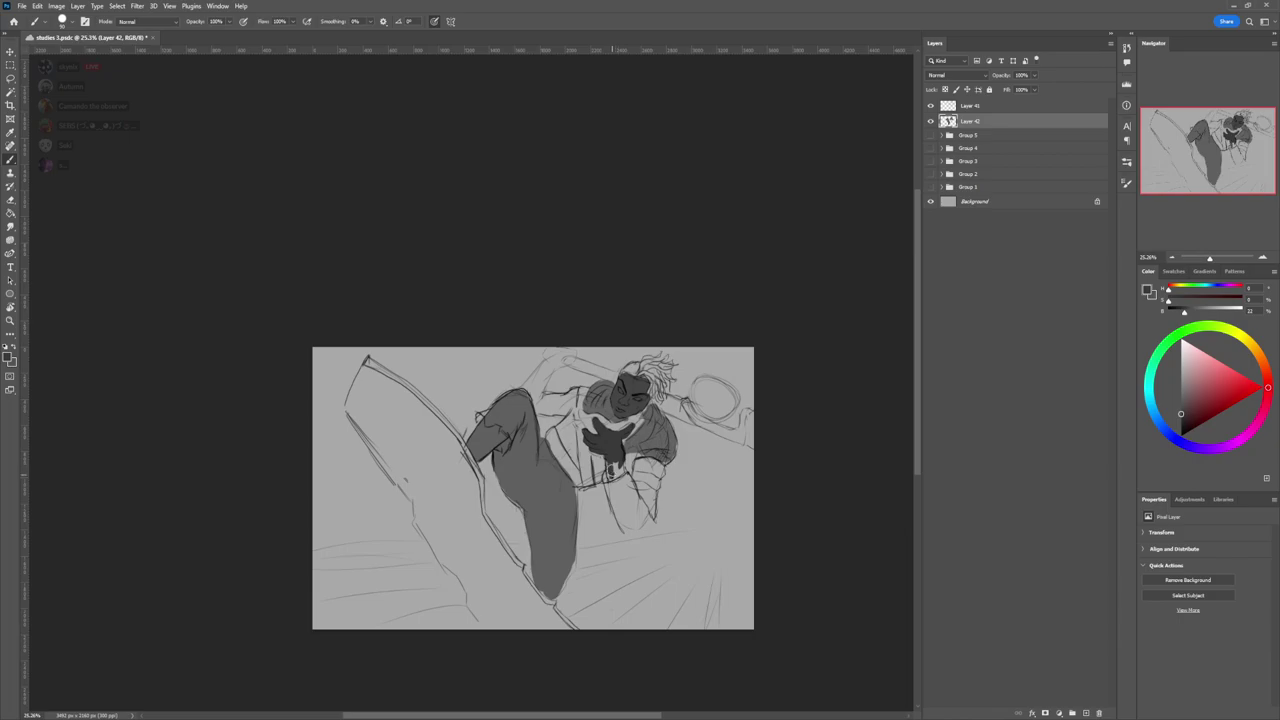
{"action": "left_click_drag", "start_coordinate": [619, 458], "coordinate": [629, 496]}
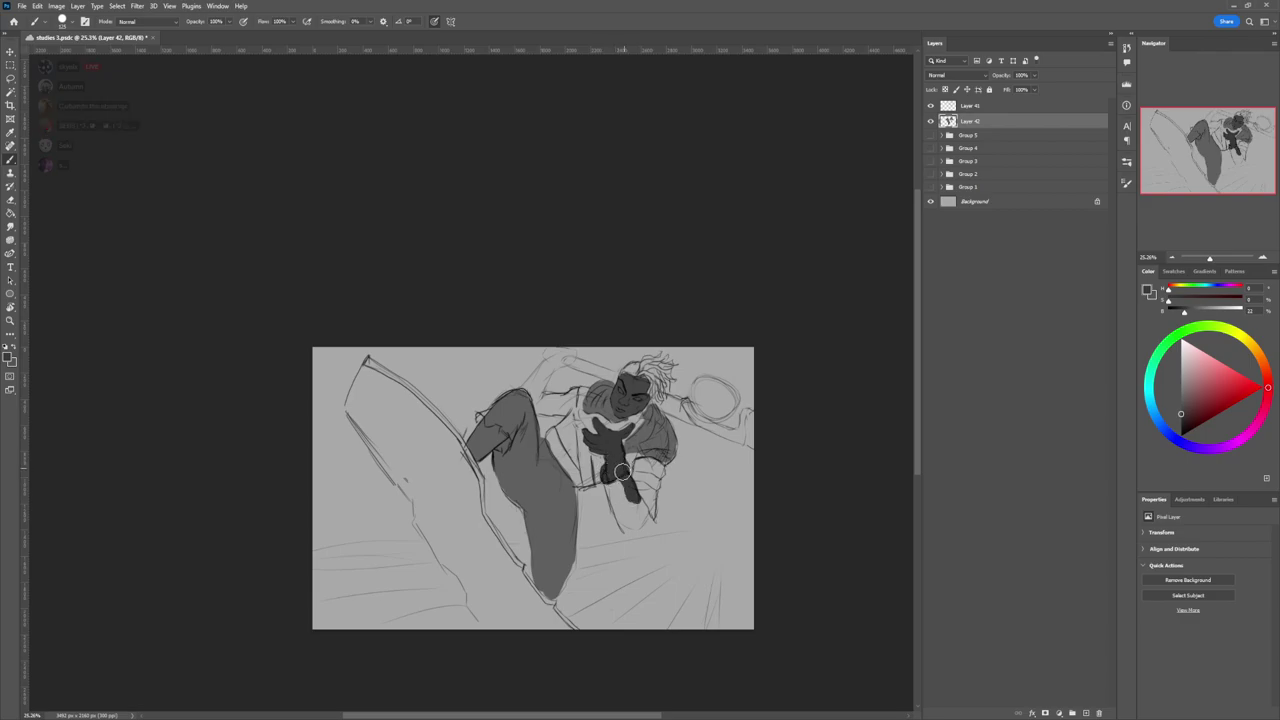
{"action": "mouse_move", "coordinate": [609, 483]}
{"action": "left_mouse_down"}
{"action": "mouse_move", "coordinate": [640, 518]}
{"action": "mouse_move", "coordinate": [619, 507]}
{"action": "mouse_move", "coordinate": [636, 500]}
{"action": "mouse_move", "coordinate": [623, 491]}
{"action": "left_mouse_up"}
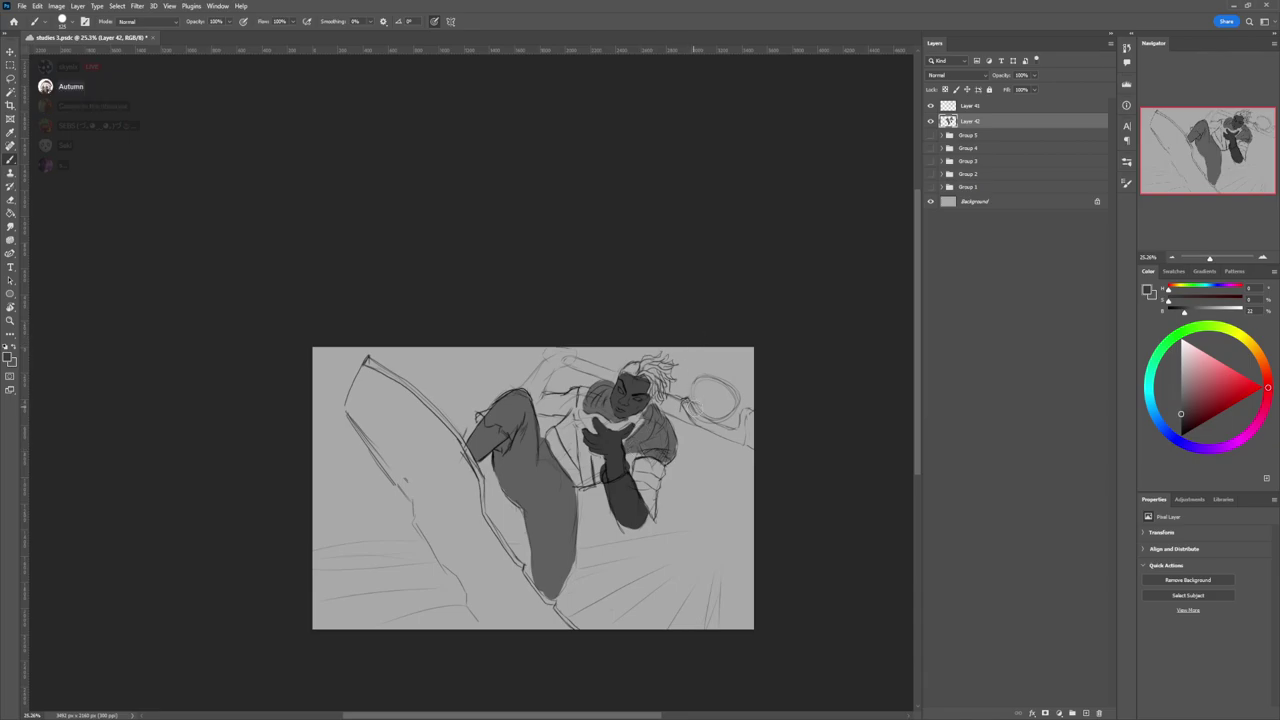
- Add a layer beneath the flat grays and block in the torso, both arms and the weapon shaft in dark gray
{"action": "left_click", "coordinate": [1180, 408]}
{"action": "key", "text": "ctrl+shift+alt+n"}
{"action": "left_click_drag", "start_coordinate": [974, 122], "coordinate": [970, 142]}
{"action": "mouse_move", "coordinate": [555, 437]}
{"action": "left_mouse_down"}
{"action": "mouse_move", "coordinate": [630, 421]}
{"action": "mouse_move", "coordinate": [615, 437]}
{"action": "mouse_move", "coordinate": [629, 457]}
{"action": "mouse_move", "coordinate": [567, 480]}
{"action": "mouse_move", "coordinate": [602, 450]}
{"action": "mouse_move", "coordinate": [589, 466]}
{"action": "mouse_move", "coordinate": [653, 444]}
{"action": "mouse_move", "coordinate": [637, 488]}
{"action": "mouse_move", "coordinate": [652, 461]}
{"action": "mouse_move", "coordinate": [651, 513]}
{"action": "mouse_move", "coordinate": [645, 470]}
{"action": "left_mouse_up"}
{"action": "mouse_move", "coordinate": [567, 425]}
{"action": "left_mouse_down"}
{"action": "mouse_move", "coordinate": [520, 396]}
{"action": "mouse_move", "coordinate": [534, 396]}
{"action": "mouse_move", "coordinate": [549, 353]}
{"action": "mouse_move", "coordinate": [566, 360]}
{"action": "mouse_move", "coordinate": [573, 339]}
{"action": "mouse_move", "coordinate": [570, 360]}
{"action": "mouse_move", "coordinate": [591, 367]}
{"action": "mouse_move", "coordinate": [571, 362]}
{"action": "mouse_move", "coordinate": [603, 373]}
{"action": "mouse_move", "coordinate": [565, 358]}
{"action": "mouse_move", "coordinate": [686, 414]}
{"action": "left_mouse_up"}
- Fill the weapon's round disc and the far end of its shaft with the same dark gray, using a smaller brush
{"action": "key", "text": "["}
{"action": "key", "text": "["}
{"action": "key", "text": "["}
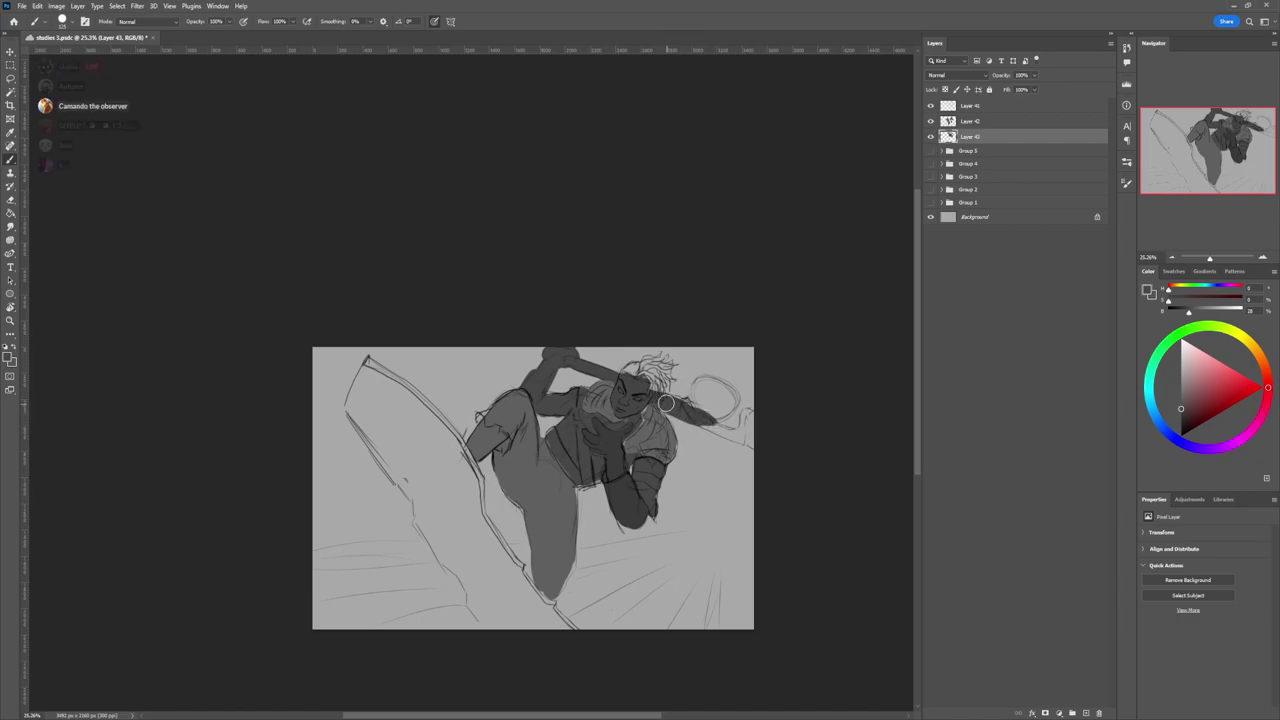
{"action": "mouse_move", "coordinate": [693, 383]}
{"action": "left_mouse_down"}
{"action": "mouse_move", "coordinate": [722, 384]}
{"action": "mouse_move", "coordinate": [709, 418]}
{"action": "mouse_move", "coordinate": [696, 404]}
{"action": "left_mouse_up"}
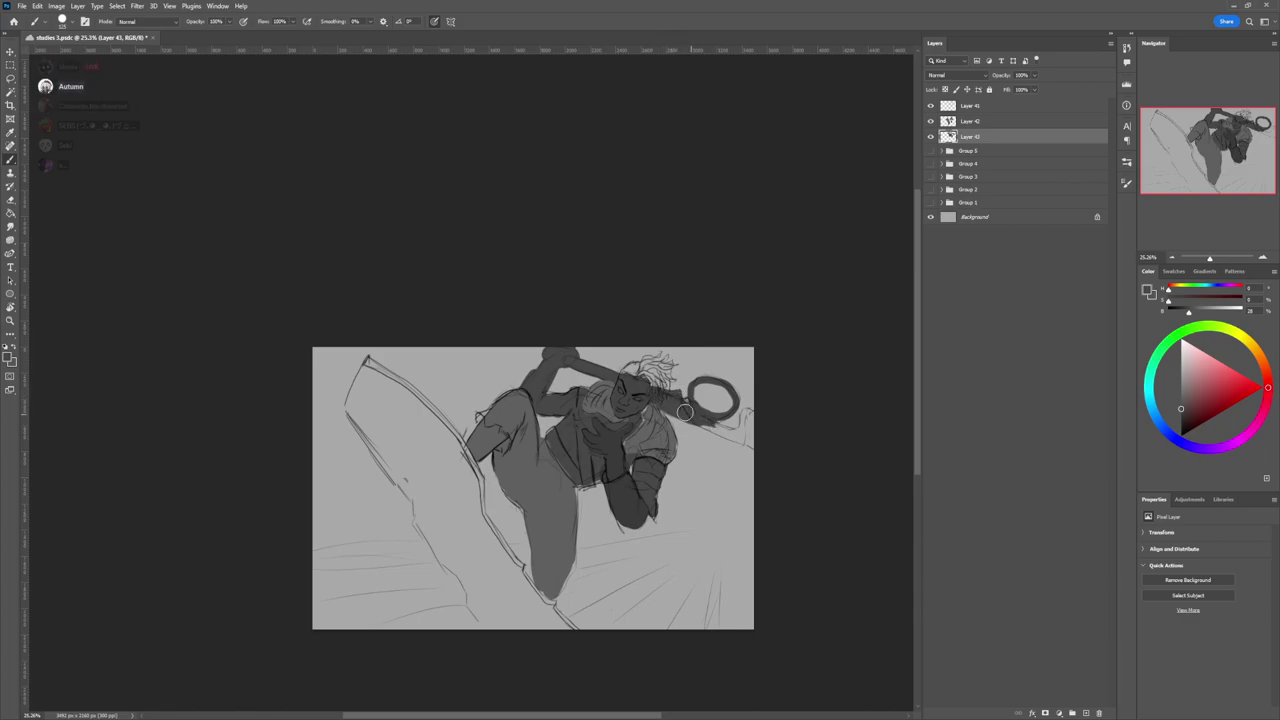
{"action": "mouse_move", "coordinate": [708, 419]}
{"action": "left_mouse_down"}
{"action": "mouse_move", "coordinate": [729, 376]}
{"action": "mouse_move", "coordinate": [714, 424]}
{"action": "mouse_move", "coordinate": [751, 412]}
{"action": "mouse_move", "coordinate": [740, 426]}
{"action": "mouse_move", "coordinate": [752, 443]}
{"action": "mouse_move", "coordinate": [740, 375]}
{"action": "mouse_move", "coordinate": [709, 418]}
{"action": "mouse_move", "coordinate": [726, 391]}
{"action": "mouse_move", "coordinate": [706, 414]}
{"action": "left_mouse_up"}
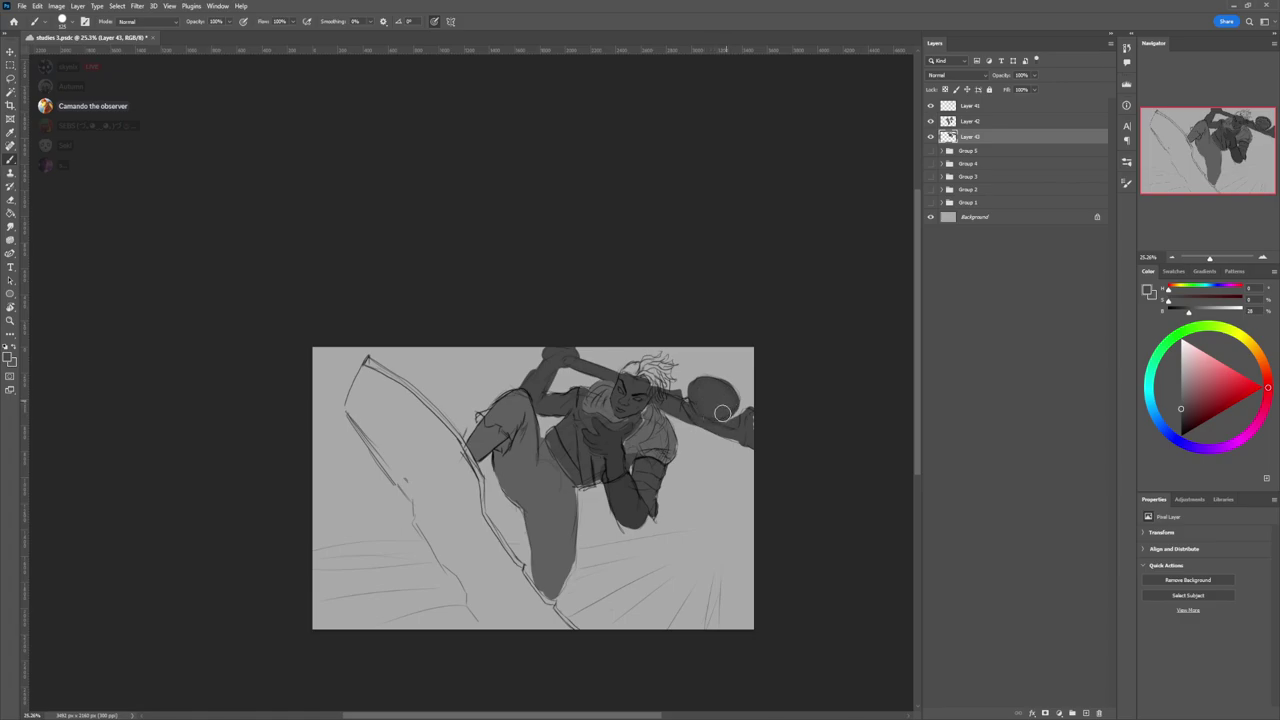
{"action": "left_click_drag", "start_coordinate": [697, 384], "coordinate": [729, 394]}
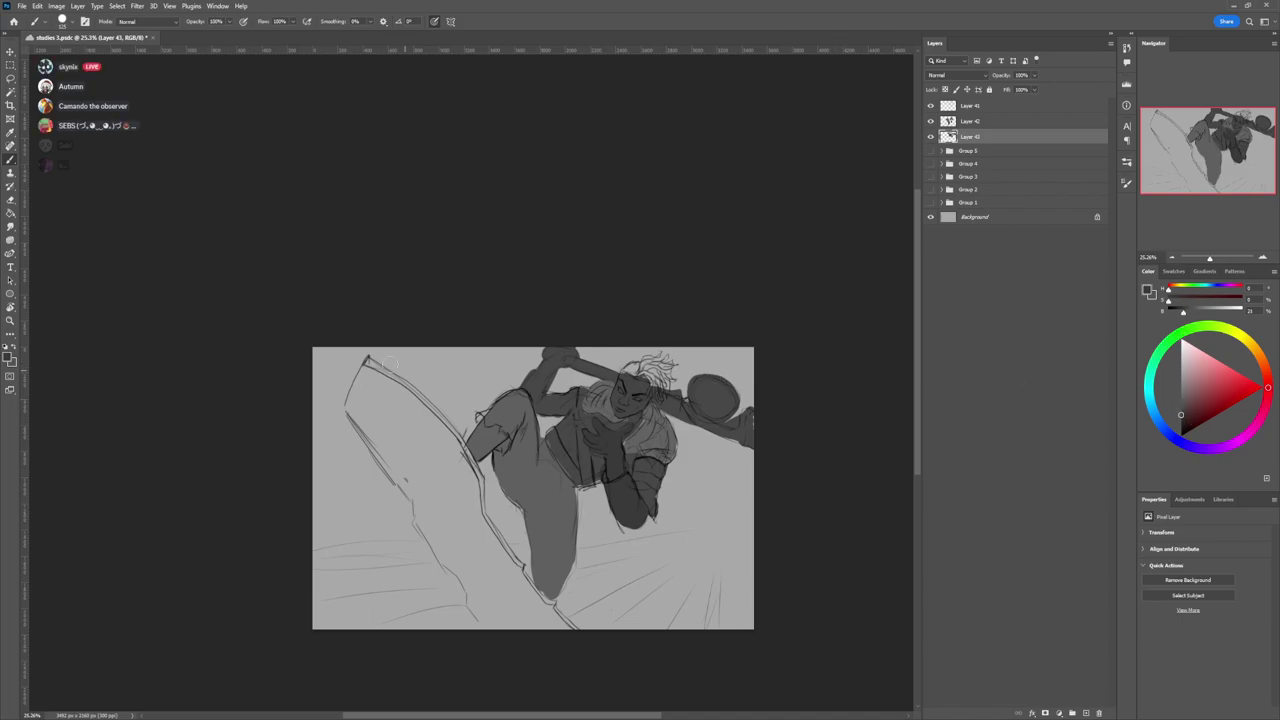
- Fill the large diagonal ledge with a darker gray and extend its upper end past the sketched outline to the canvas edge
{"action": "mouse_move", "coordinate": [370, 361]}
{"action": "left_mouse_down"}
{"action": "mouse_move", "coordinate": [431, 407]}
{"action": "mouse_move", "coordinate": [470, 460]}
{"action": "mouse_move", "coordinate": [502, 548]}
{"action": "mouse_move", "coordinate": [580, 630]}
{"action": "left_mouse_up"}
{"action": "mouse_move", "coordinate": [370, 362]}
{"action": "left_mouse_down"}
{"action": "mouse_move", "coordinate": [355, 424]}
{"action": "mouse_move", "coordinate": [470, 607]}
{"action": "mouse_move", "coordinate": [505, 644]}
{"action": "mouse_move", "coordinate": [492, 592]}
{"action": "mouse_move", "coordinate": [507, 627]}
{"action": "mouse_move", "coordinate": [380, 448]}
{"action": "mouse_move", "coordinate": [363, 406]}
{"action": "mouse_move", "coordinate": [373, 375]}
{"action": "mouse_move", "coordinate": [357, 410]}
{"action": "mouse_move", "coordinate": [426, 519]}
{"action": "mouse_move", "coordinate": [533, 627]}
{"action": "mouse_move", "coordinate": [569, 643]}
{"action": "mouse_move", "coordinate": [447, 500]}
{"action": "mouse_move", "coordinate": [459, 530]}
{"action": "mouse_move", "coordinate": [393, 430]}
{"action": "mouse_move", "coordinate": [382, 385]}
{"action": "mouse_move", "coordinate": [453, 452]}
{"action": "mouse_move", "coordinate": [478, 535]}
{"action": "mouse_move", "coordinate": [391, 404]}
{"action": "mouse_move", "coordinate": [477, 514]}
{"action": "left_mouse_up"}
{"action": "key", "text": "z"}
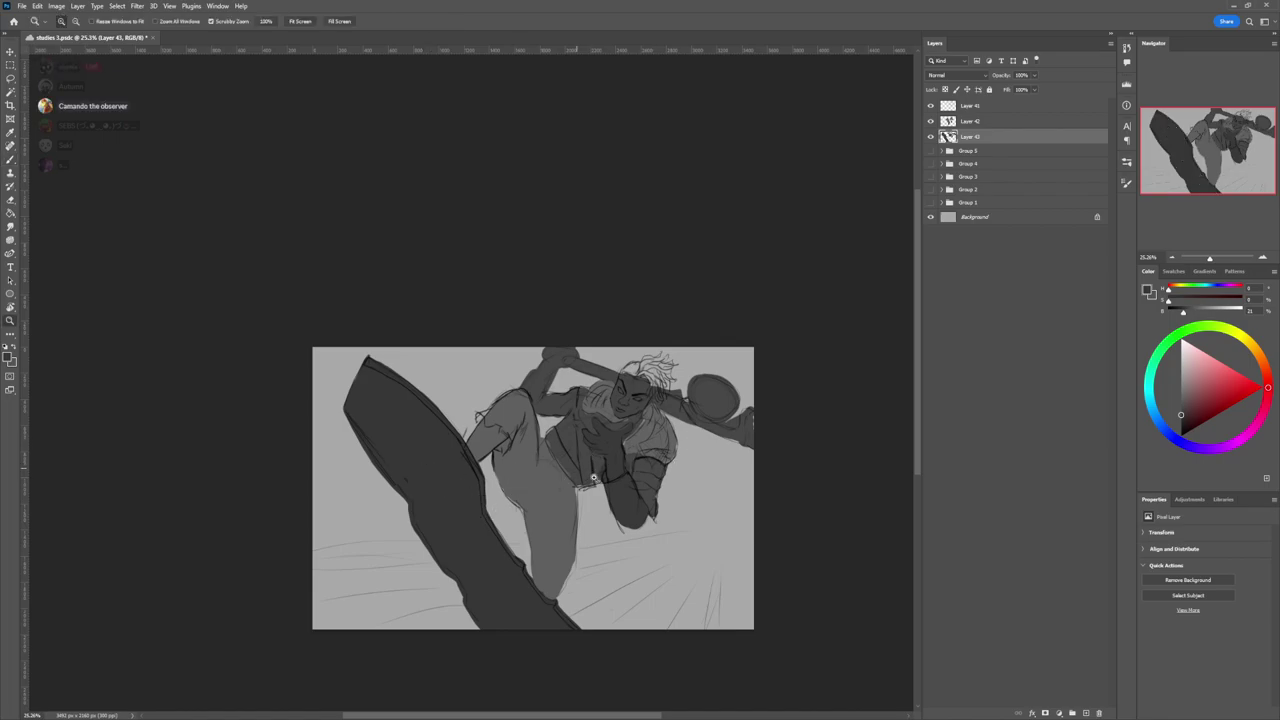
{"action": "left_click_drag", "start_coordinate": [594, 484], "coordinate": [532, 484]}
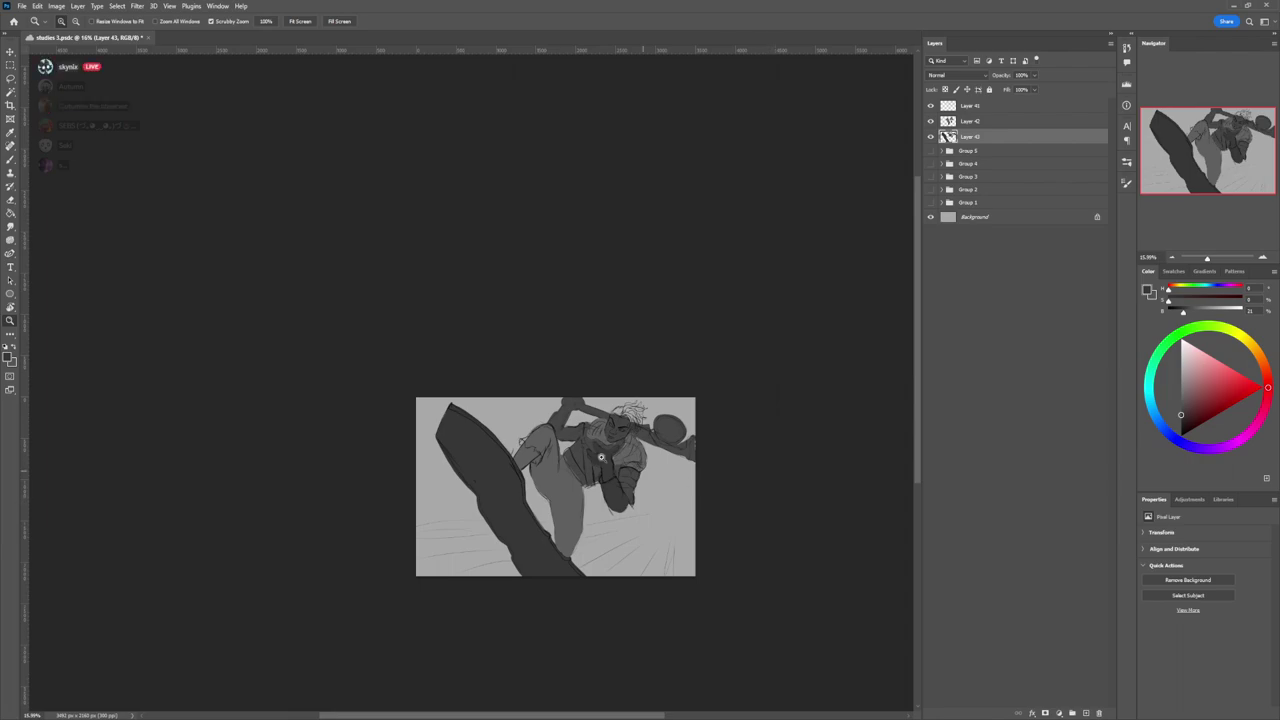
{"action": "key", "text": "b"}
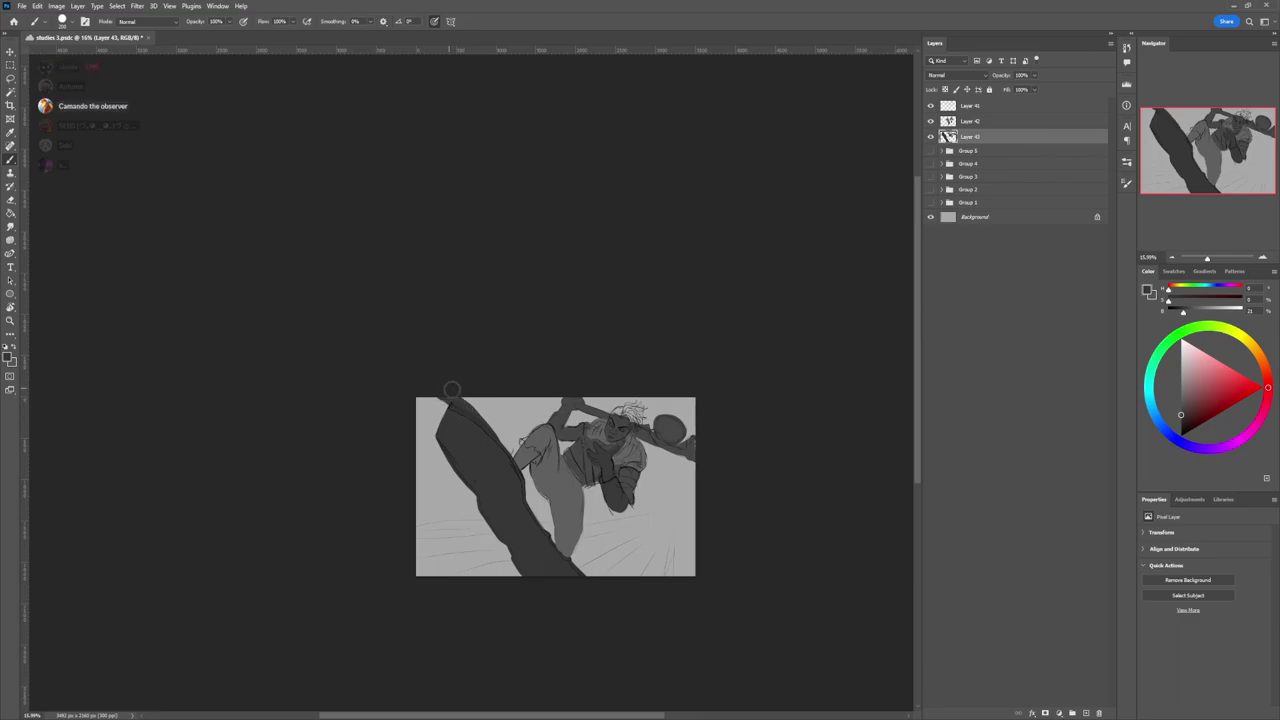
{"action": "mouse_move", "coordinate": [446, 394]}
{"action": "left_mouse_down"}
{"action": "mouse_move", "coordinate": [437, 441]}
{"action": "mouse_move", "coordinate": [493, 511]}
{"action": "mouse_move", "coordinate": [450, 436]}
{"action": "mouse_move", "coordinate": [479, 495]}
{"action": "mouse_move", "coordinate": [434, 438]}
{"action": "mouse_move", "coordinate": [453, 402]}
{"action": "mouse_move", "coordinate": [489, 430]}
{"action": "left_mouse_up"}
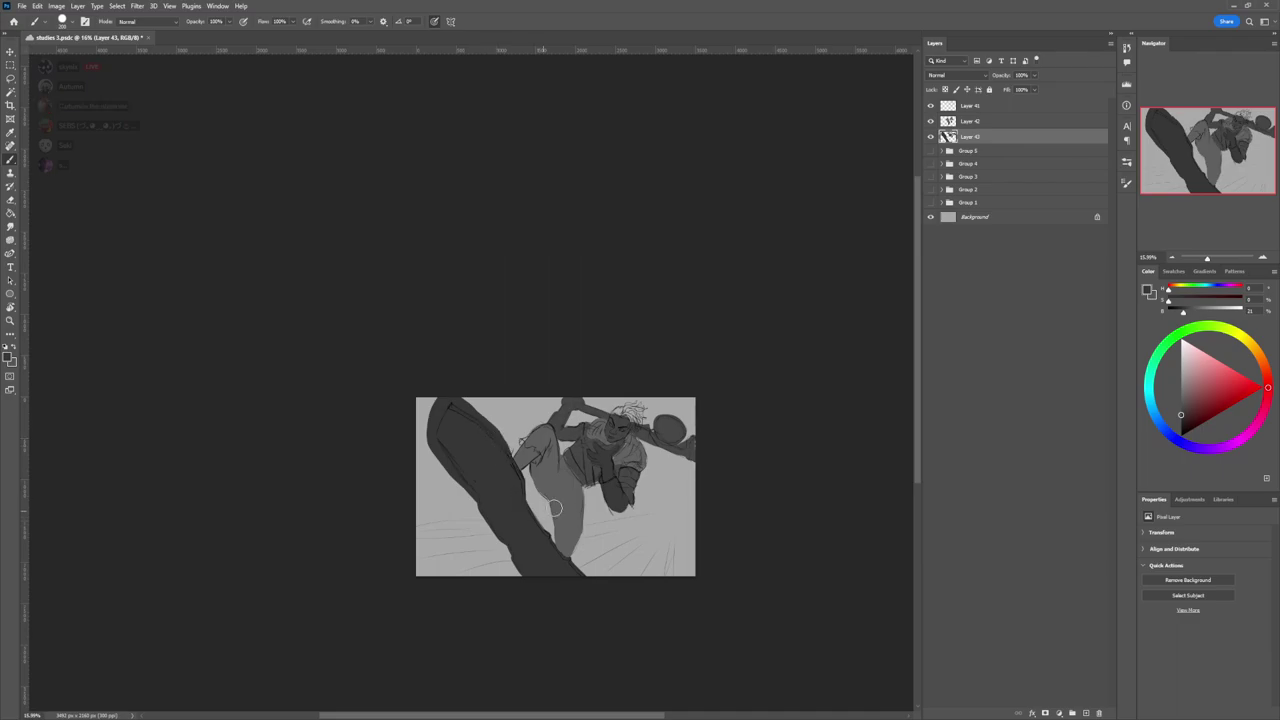
- Paint the light collar shape between the chin and the chest hand on Layer 42 in 63% brightness gray
{"action": "key", "text": "z"}
{"action": "mouse_move", "coordinate": [612, 503]}
{"action": "left_mouse_down"}
{"action": "mouse_move", "coordinate": [589, 471]}
{"action": "mouse_move", "coordinate": [627, 467]}
{"action": "mouse_move", "coordinate": [622, 495]}
{"action": "mouse_move", "coordinate": [773, 422]}
{"action": "left_mouse_up"}
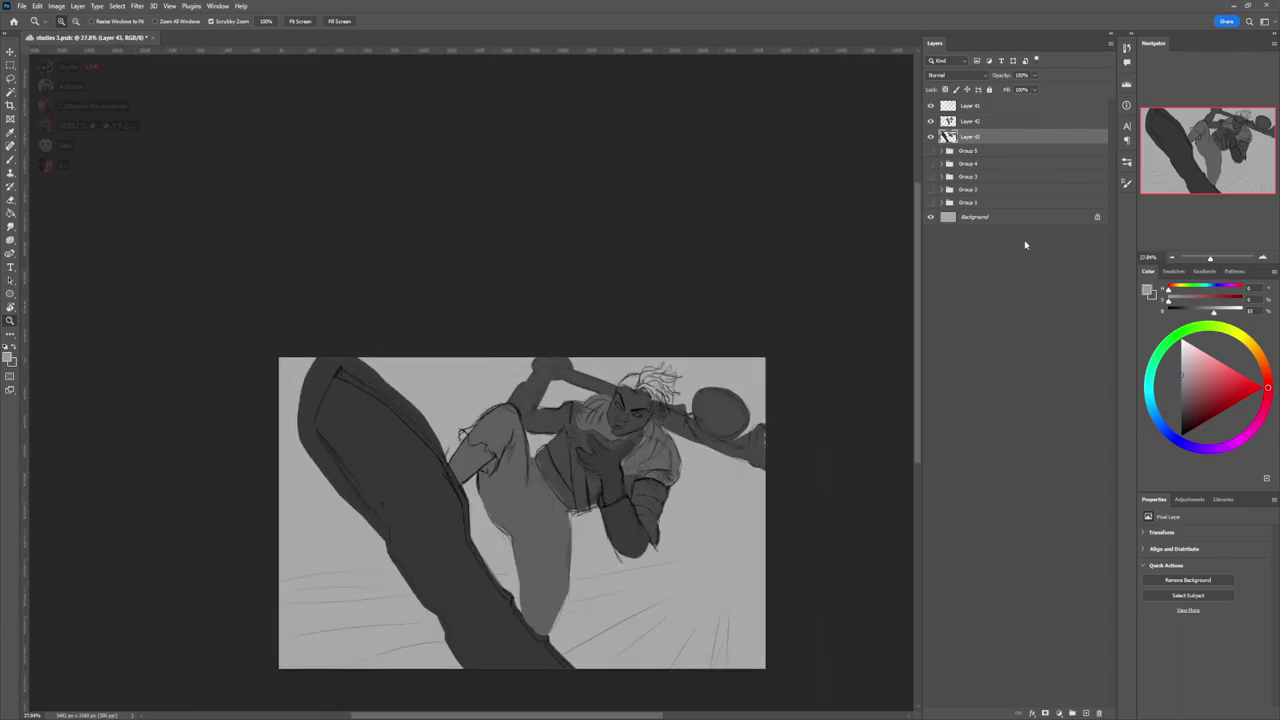
{"action": "left_click", "coordinate": [985, 121]}
{"action": "key", "text": "b"}
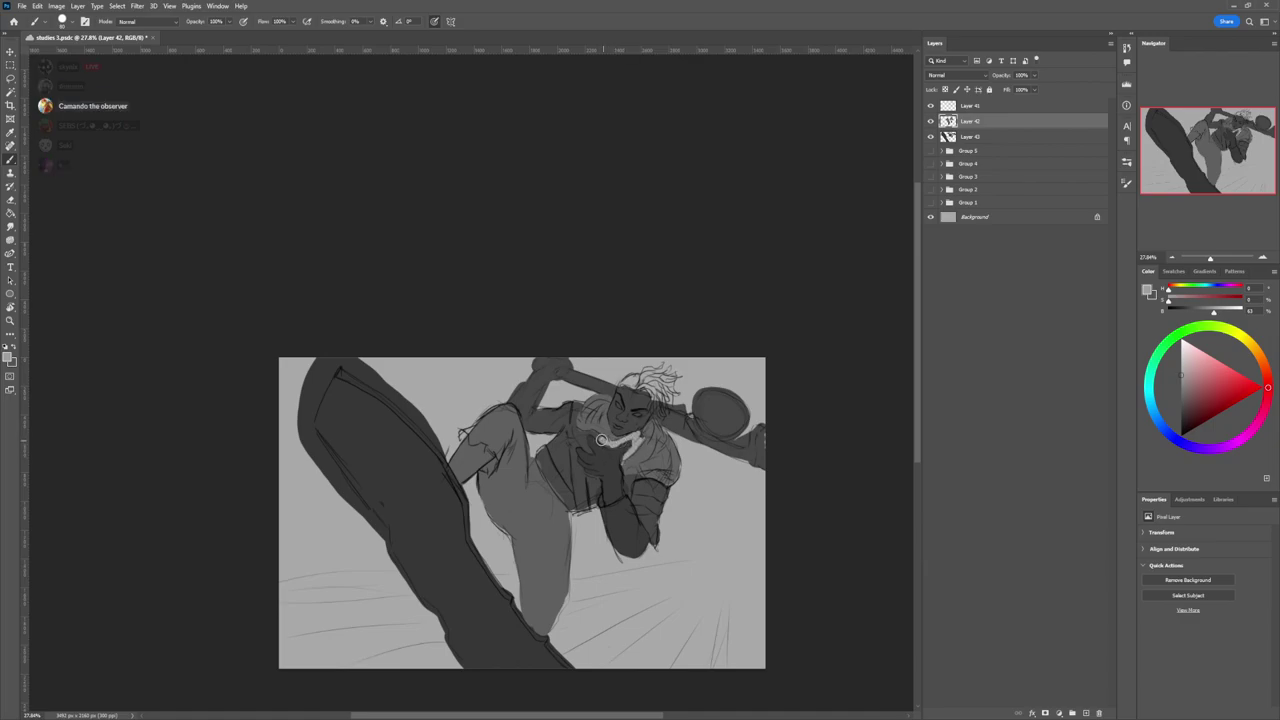
{"action": "mouse_move", "coordinate": [591, 432]}
{"action": "left_mouse_down"}
{"action": "mouse_move", "coordinate": [589, 448]}
{"action": "mouse_move", "coordinate": [581, 434]}
{"action": "left_mouse_up"}
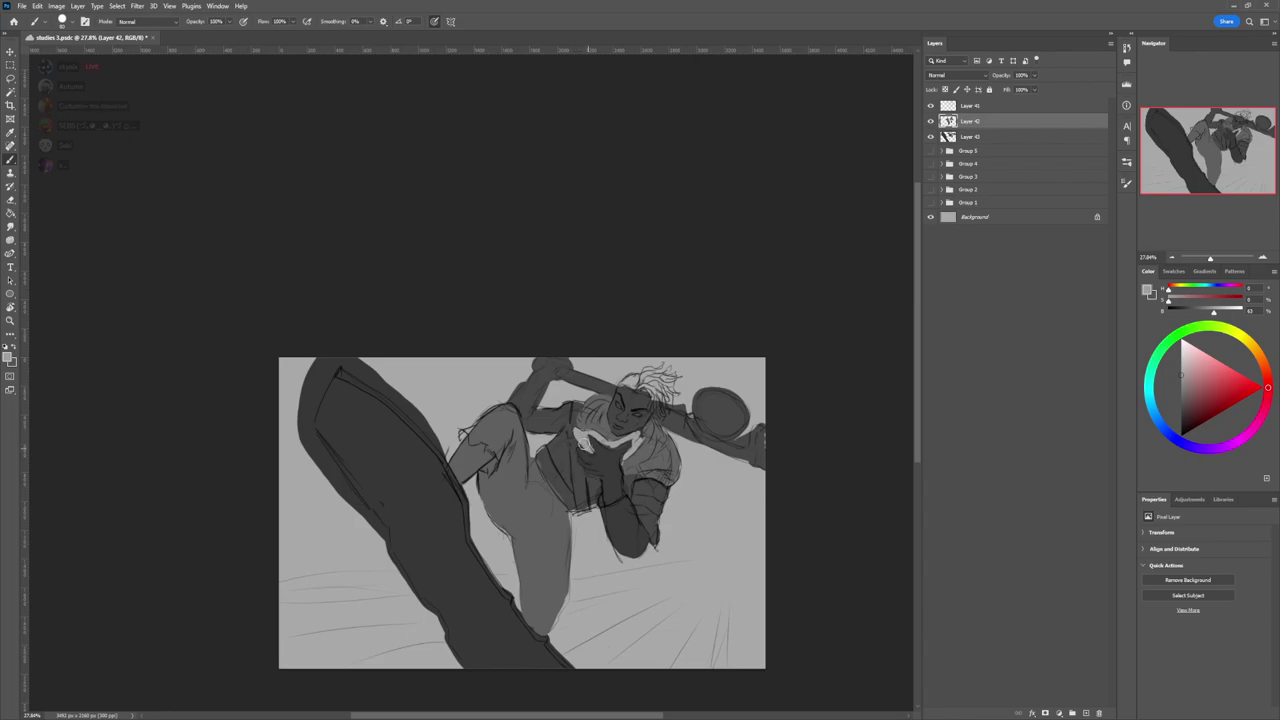
- Add a layer beneath the ledge's layer, brush the ground left of the ledge in 20% brightness gray with a soft brush, and save
{"action": "key", "text": "z"}
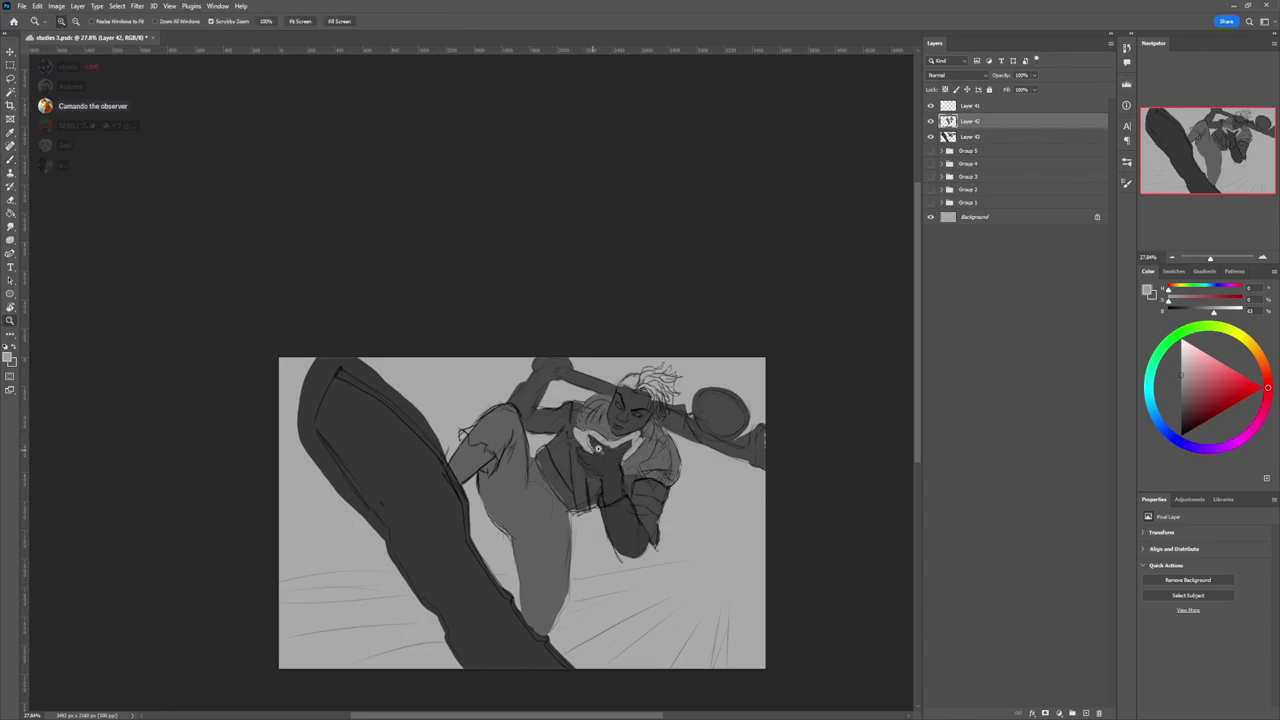
{"action": "left_click", "coordinate": [626, 458], "text": "alt"}
{"action": "left_click", "coordinate": [627, 457], "text": "alt"}
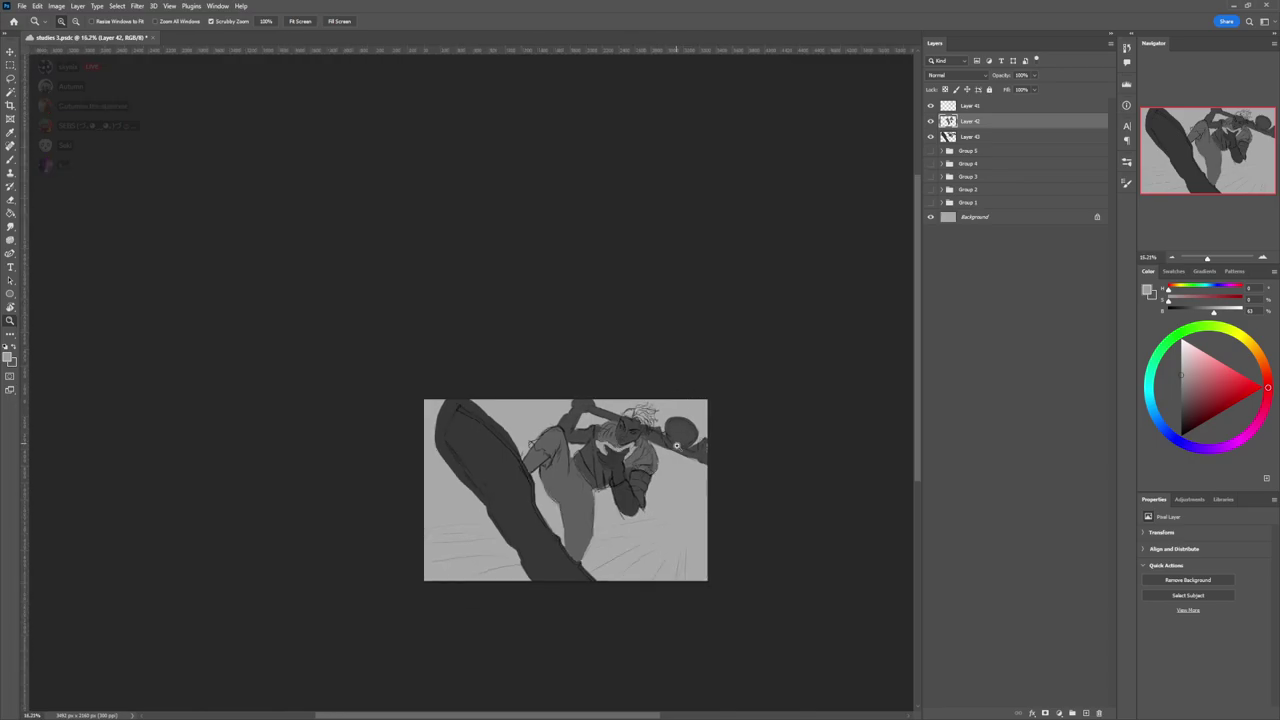
{"action": "left_click", "coordinate": [685, 470], "text": "alt"}
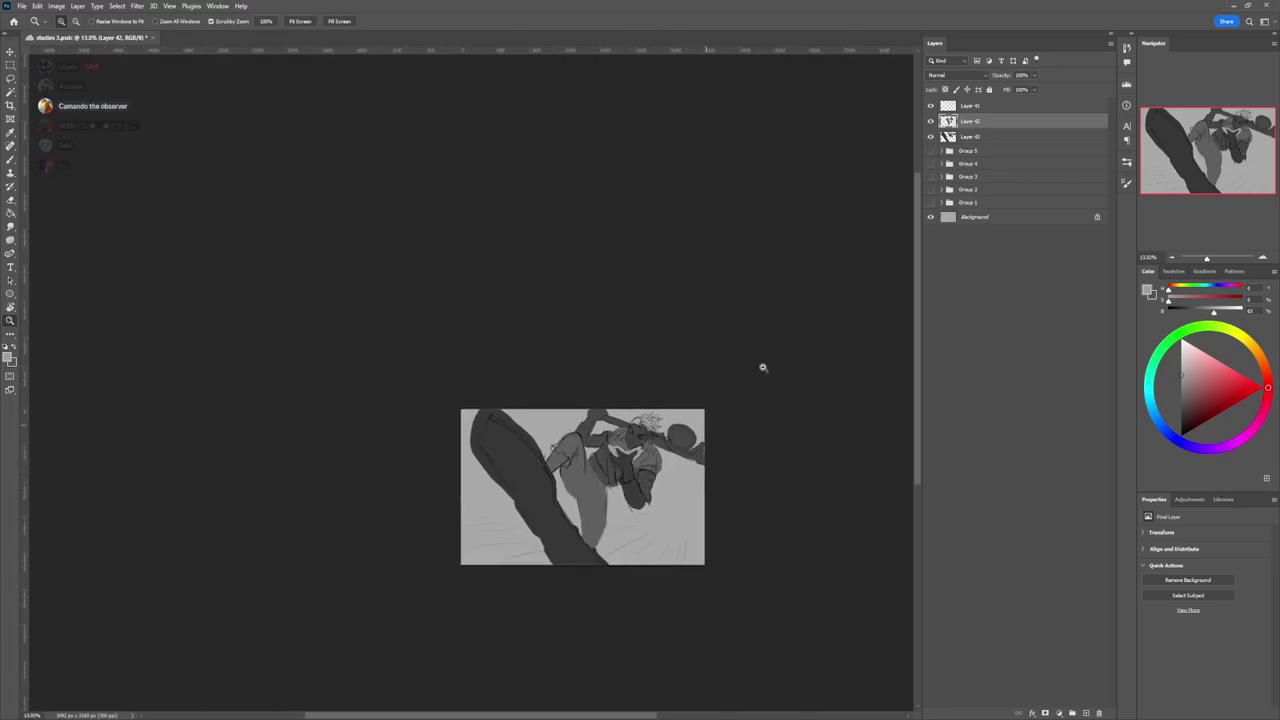
{"action": "left_click", "coordinate": [971, 140]}
{"action": "left_click", "coordinate": [972, 152]}
{"action": "key", "text": "ctrl+shift+alt+n"}
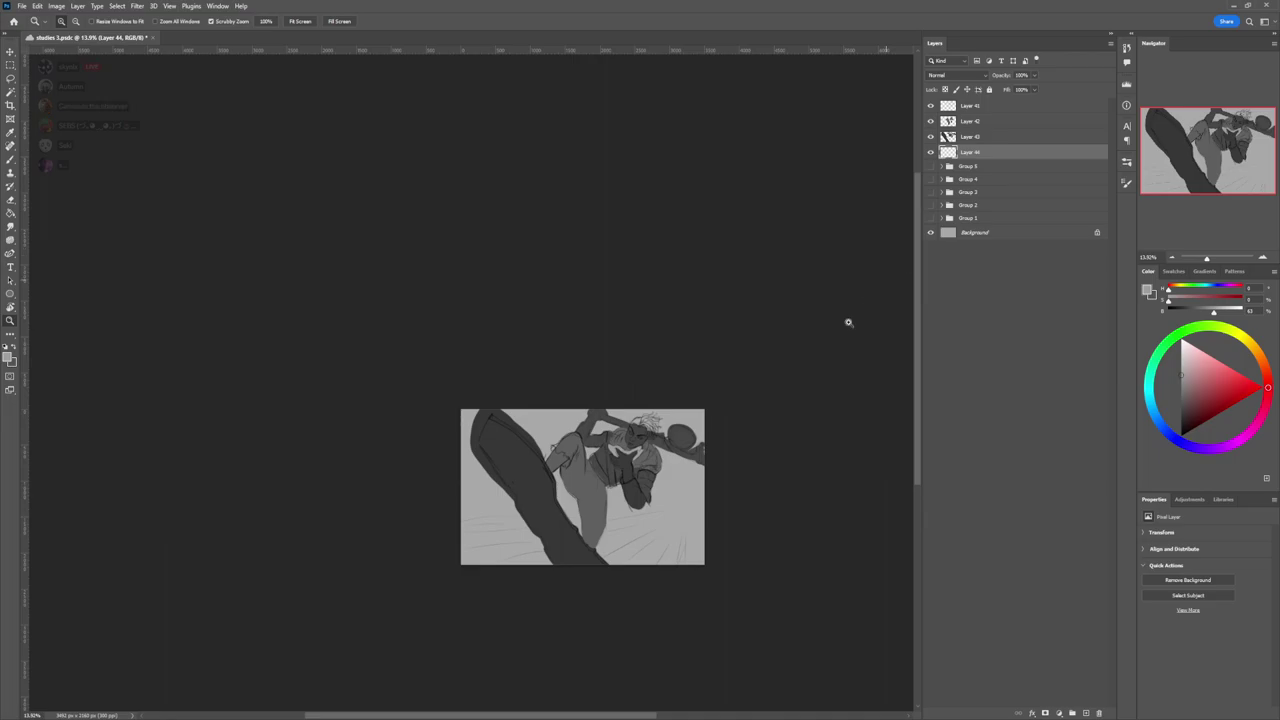
{"action": "left_click", "coordinate": [660, 491], "text": "alt"}
{"action": "left_click_drag", "start_coordinate": [669, 510], "coordinate": [688, 486]}
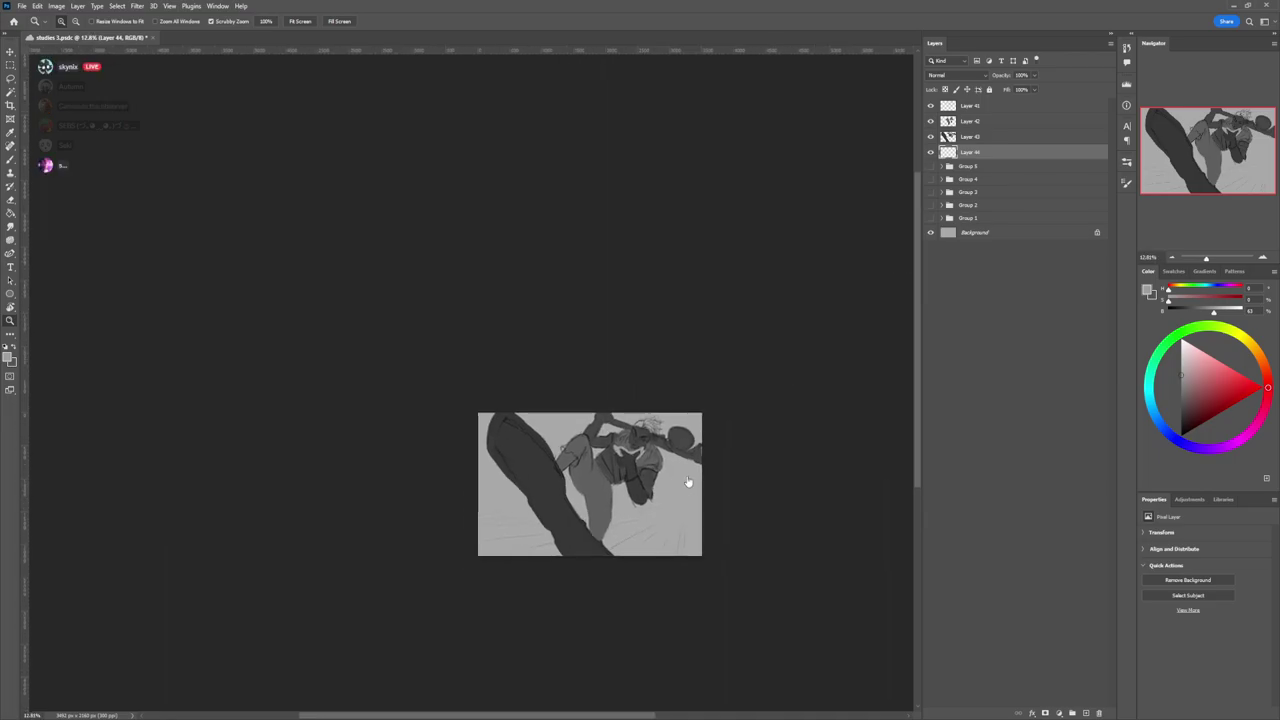
{"action": "key", "text": "b"}
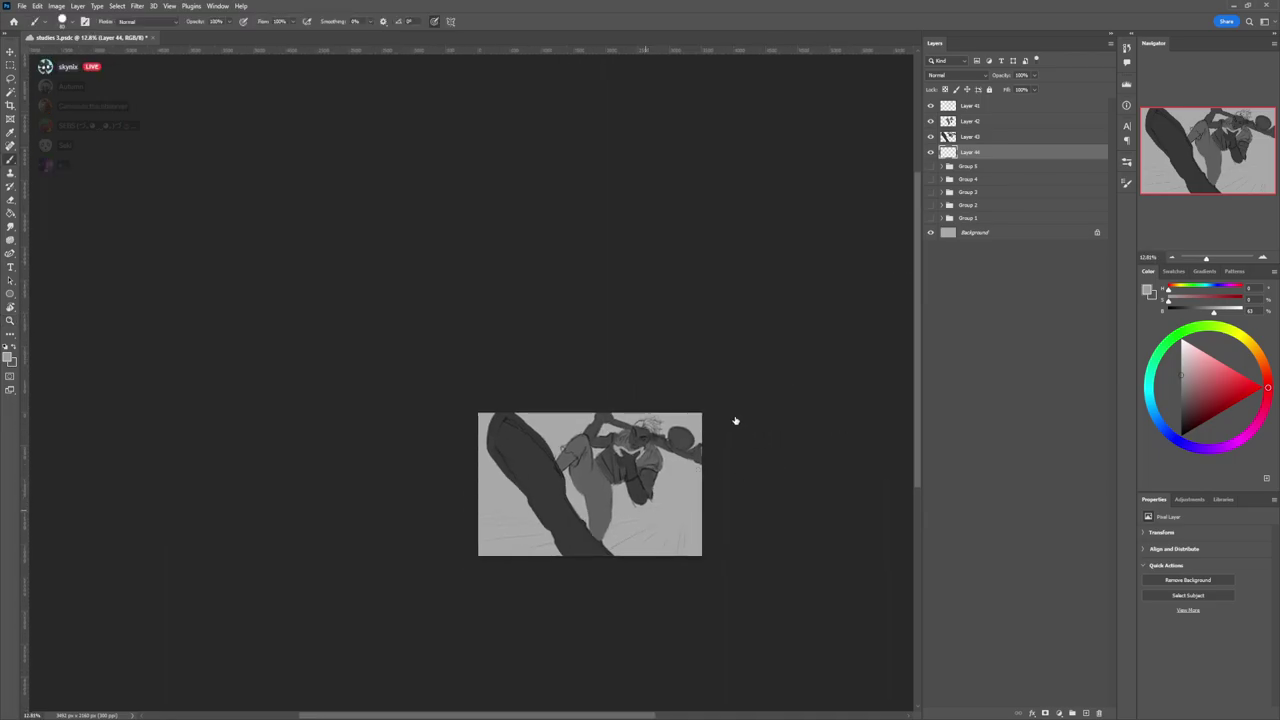
{"action": "key", "text": "."}
{"action": "left_click_drag", "start_coordinate": [1183, 393], "coordinate": [1170, 416]}
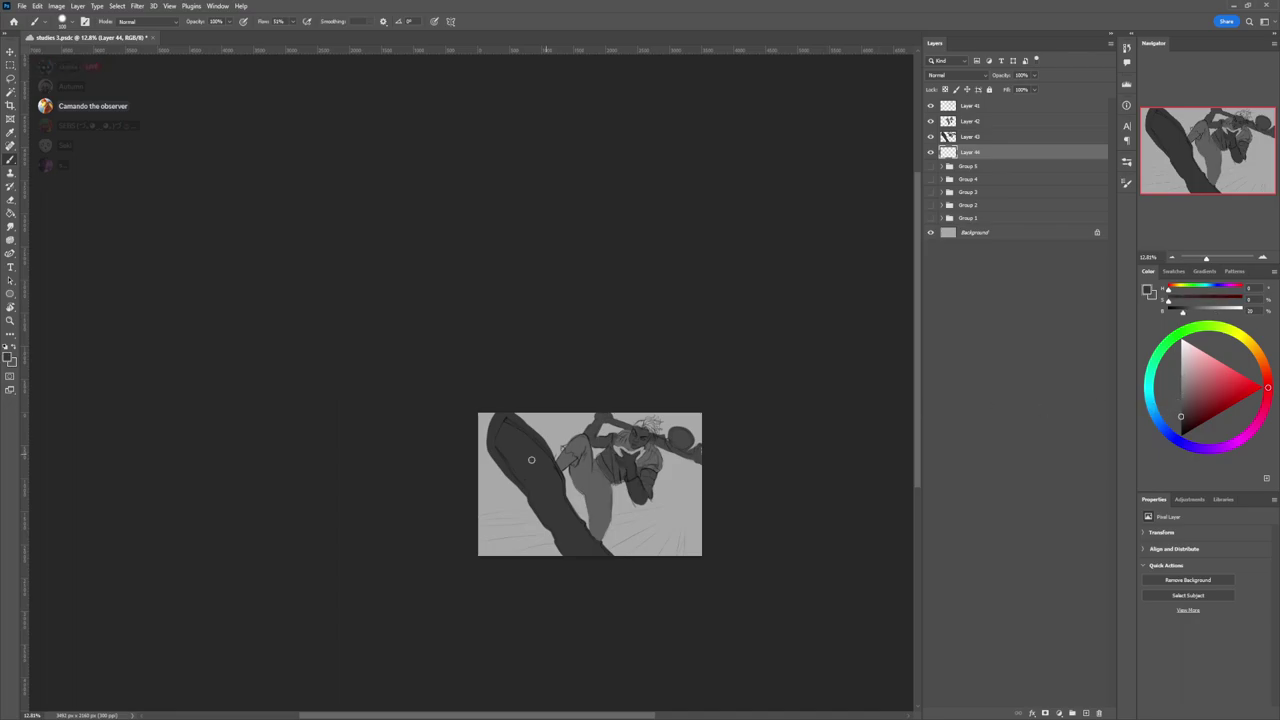
{"action": "mouse_move", "coordinate": [474, 518]}
{"action": "left_mouse_down"}
{"action": "mouse_move", "coordinate": [536, 517]}
{"action": "mouse_move", "coordinate": [477, 529]}
{"action": "mouse_move", "coordinate": [547, 551]}
{"action": "left_mouse_up"}
{"action": "key", "text": "ctrl+s"}
- Build up soft gray ground tones on both sides of the ledge's lower end, with a rounded shape in the lower-right background
{"action": "mouse_move", "coordinate": [477, 543]}
{"action": "left_mouse_down"}
{"action": "mouse_move", "coordinate": [521, 534]}
{"action": "mouse_move", "coordinate": [457, 517]}
{"action": "mouse_move", "coordinate": [516, 514]}
{"action": "mouse_move", "coordinate": [490, 529]}
{"action": "mouse_move", "coordinate": [500, 546]}
{"action": "mouse_move", "coordinate": [553, 542]}
{"action": "mouse_move", "coordinate": [509, 573]}
{"action": "mouse_move", "coordinate": [528, 569]}
{"action": "mouse_move", "coordinate": [536, 585]}
{"action": "mouse_move", "coordinate": [629, 530]}
{"action": "mouse_move", "coordinate": [578, 556]}
{"action": "mouse_move", "coordinate": [576, 577]}
{"action": "mouse_move", "coordinate": [666, 535]}
{"action": "mouse_move", "coordinate": [640, 591]}
{"action": "left_mouse_up"}
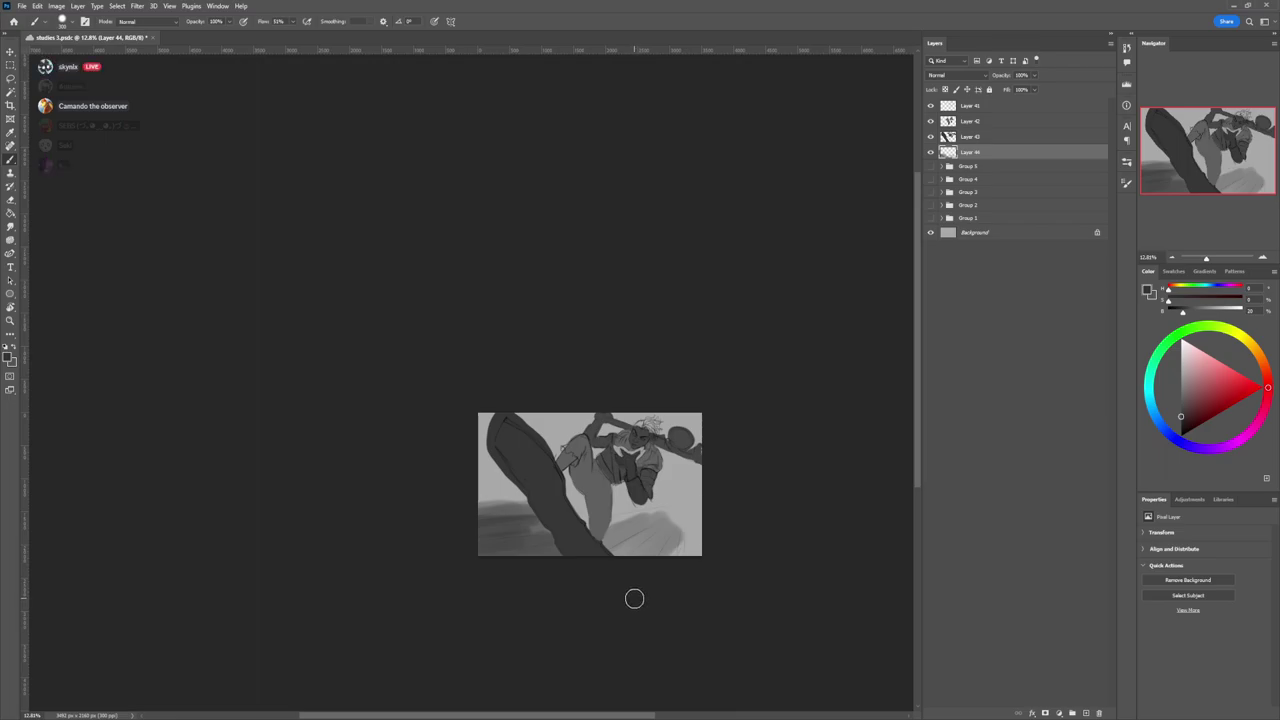
{"action": "mouse_move", "coordinate": [648, 577]}
{"action": "left_mouse_down"}
{"action": "mouse_move", "coordinate": [680, 522]}
{"action": "mouse_move", "coordinate": [664, 540]}
{"action": "mouse_move", "coordinate": [671, 559]}
{"action": "mouse_move", "coordinate": [665, 548]}
{"action": "mouse_move", "coordinate": [574, 590]}
{"action": "mouse_move", "coordinate": [566, 582]}
{"action": "mouse_move", "coordinate": [620, 540]}
{"action": "mouse_move", "coordinate": [525, 558]}
{"action": "mouse_move", "coordinate": [522, 546]}
{"action": "mouse_move", "coordinate": [558, 527]}
{"action": "mouse_move", "coordinate": [526, 515]}
{"action": "mouse_move", "coordinate": [564, 514]}
{"action": "mouse_move", "coordinate": [510, 523]}
{"action": "mouse_move", "coordinate": [487, 493]}
{"action": "mouse_move", "coordinate": [459, 504]}
{"action": "mouse_move", "coordinate": [506, 496]}
{"action": "left_mouse_up"}
{"action": "key", "text": "["}
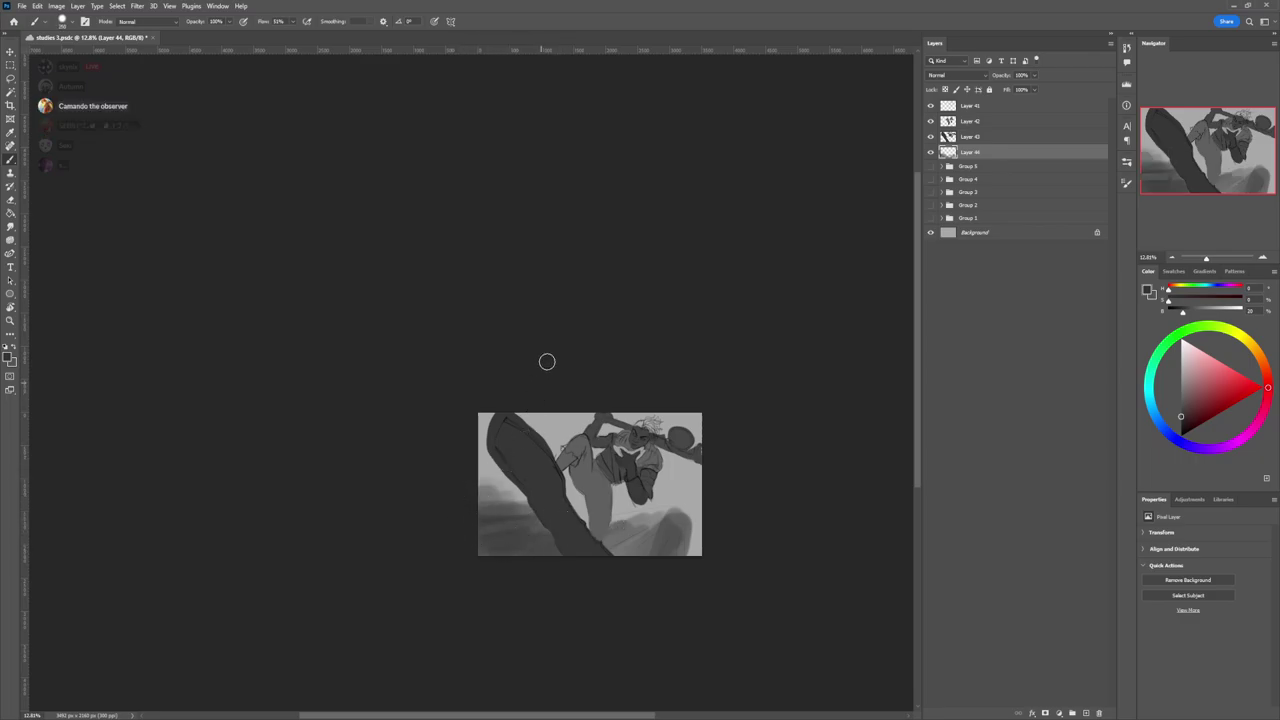
- Brush a dark vertical mass behind the ledge beside the raised knee, and darken the far-left background with a larger brush
{"action": "mouse_move", "coordinate": [548, 458]}
{"action": "left_mouse_down"}
{"action": "mouse_move", "coordinate": [547, 401]}
{"action": "mouse_move", "coordinate": [534, 442]}
{"action": "mouse_move", "coordinate": [529, 412]}
{"action": "mouse_move", "coordinate": [532, 436]}
{"action": "mouse_move", "coordinate": [568, 402]}
{"action": "mouse_move", "coordinate": [527, 428]}
{"action": "left_mouse_up"}
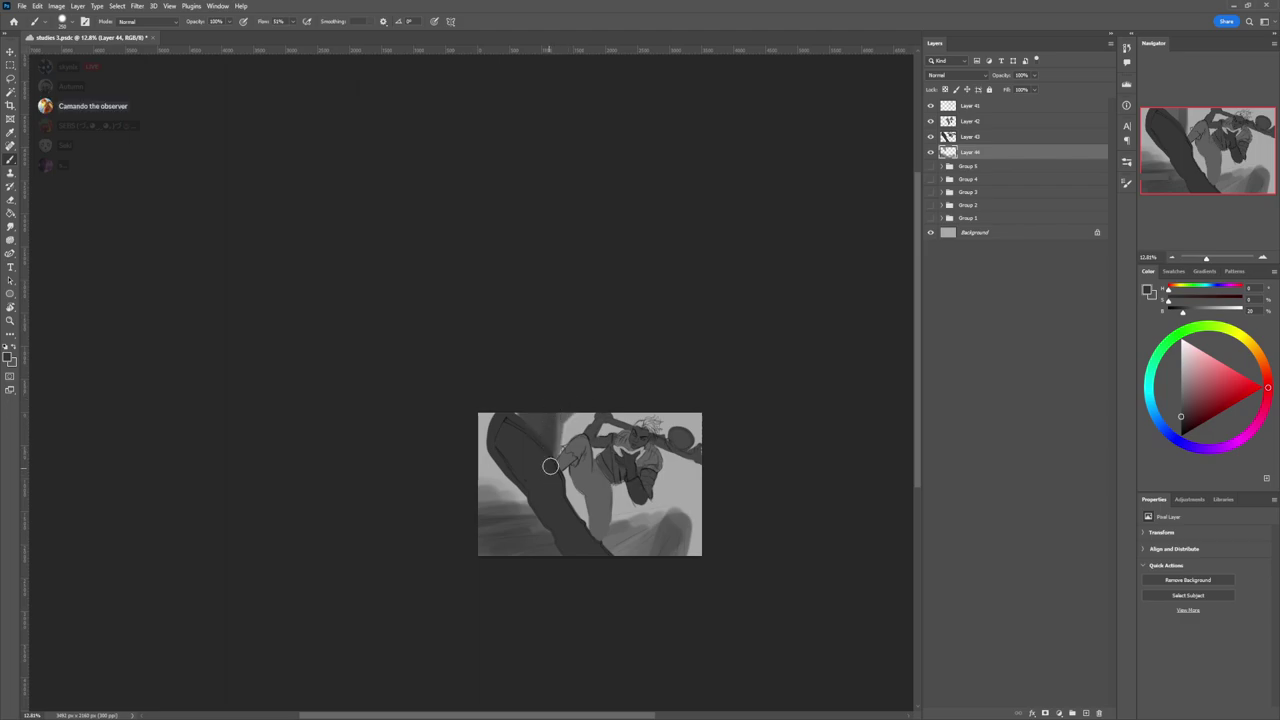
{"action": "key", "text": "bracketright"}
{"action": "key", "text": "bracketright"}
{"action": "key", "text": "bracketright"}
{"action": "key", "text": "bracketright"}
{"action": "key", "text": "bracketright"}
{"action": "key", "text": "bracketright"}
{"action": "key", "text": "bracketright"}
{"action": "key", "text": "bracketright"}
{"action": "key", "text": "bracketright"}
{"action": "mouse_move", "coordinate": [522, 455]}
{"action": "left_mouse_down"}
{"action": "mouse_move", "coordinate": [456, 438]}
{"action": "mouse_move", "coordinate": [490, 436]}
{"action": "mouse_move", "coordinate": [495, 423]}
{"action": "mouse_move", "coordinate": [455, 456]}
{"action": "mouse_move", "coordinate": [510, 465]}
{"action": "mouse_move", "coordinate": [470, 460]}
{"action": "left_mouse_up"}
- Darken the background behind and below the weapon's disc in 20% brightness gray with a soft brush
{"action": "key", "text": "bracketleft"}
{"action": "key", "text": "bracketleft"}
{"action": "key", "text": "bracketleft"}
{"action": "key", "text": "bracketleft"}
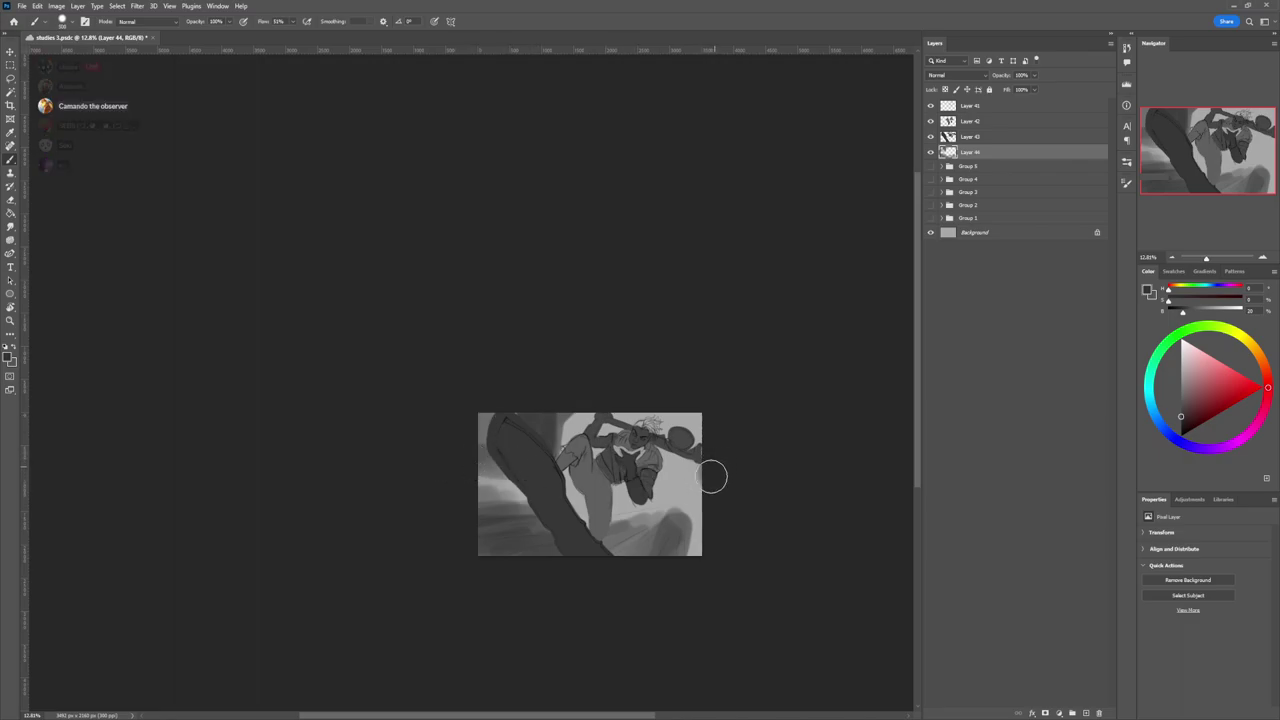
{"action": "mouse_move", "coordinate": [684, 481]}
{"action": "left_mouse_down"}
{"action": "mouse_move", "coordinate": [687, 396]}
{"action": "mouse_move", "coordinate": [700, 448]}
{"action": "mouse_move", "coordinate": [703, 430]}
{"action": "mouse_move", "coordinate": [678, 427]}
{"action": "mouse_move", "coordinate": [686, 417]}
{"action": "mouse_move", "coordinate": [654, 429]}
{"action": "mouse_move", "coordinate": [692, 420]}
{"action": "mouse_move", "coordinate": [693, 403]}
{"action": "mouse_move", "coordinate": [691, 436]}
{"action": "mouse_move", "coordinate": [688, 399]}
{"action": "mouse_move", "coordinate": [700, 434]}
{"action": "left_mouse_up"}
- Add a narrow dark form beneath the weapon's disc near the canvas edge with a smaller brush
{"action": "key", "text": "bracketleft"}
{"action": "key", "text": "bracketleft"}
{"action": "key", "text": "bracketleft"}
{"action": "key", "text": "bracketleft"}
{"action": "key", "text": "bracketleft"}
{"action": "key", "text": "bracketleft"}
{"action": "key", "text": "bracketleft"}
{"action": "key", "text": "bracketleft"}
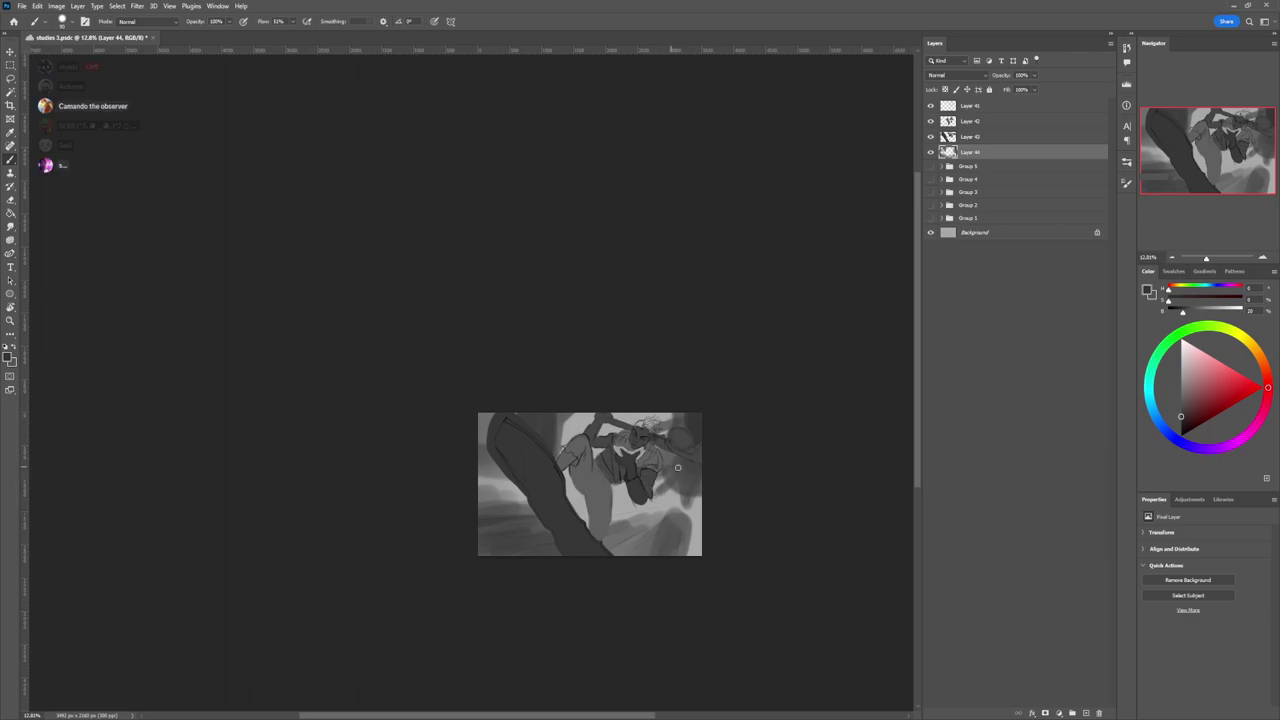
{"action": "left_click_drag", "start_coordinate": [684, 488], "coordinate": [700, 488]}
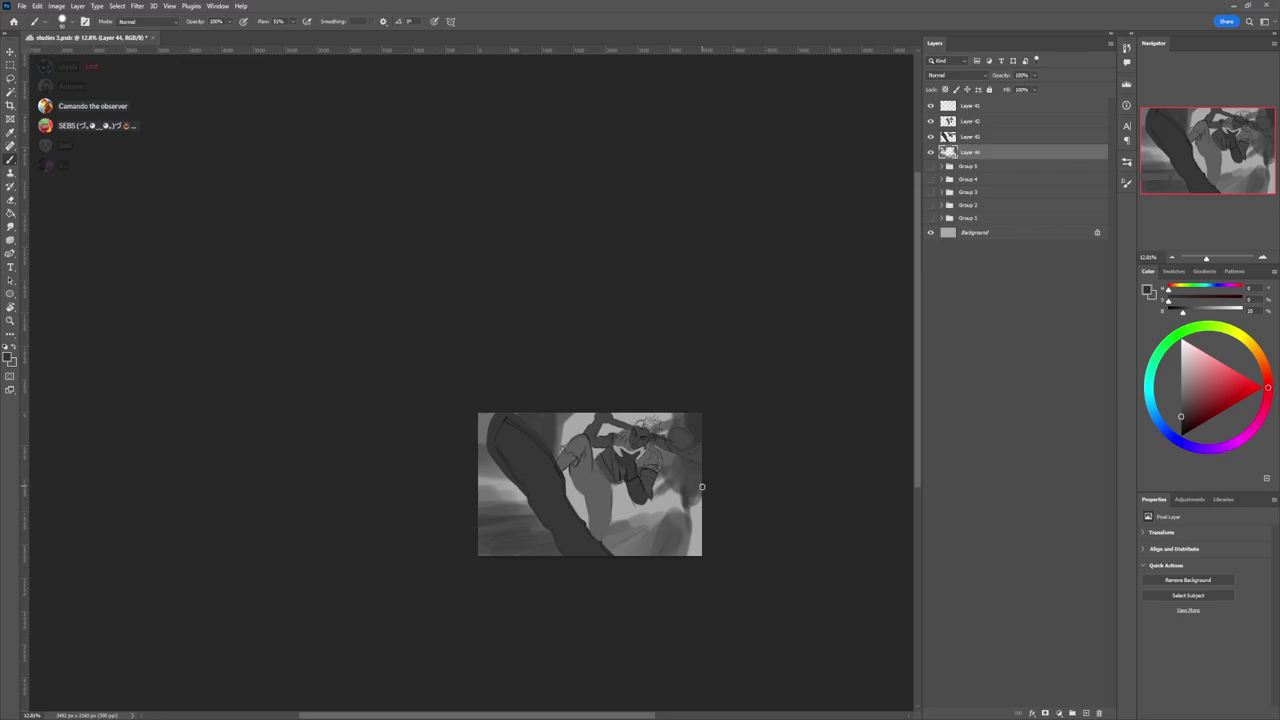
- Deepen the dark background mass around the weapon's disc with a much larger soft brush
{"action": "key", "text": "]"}
{"action": "key", "text": "]"}
{"action": "key", "text": "]"}
{"action": "key", "text": "]"}
{"action": "key", "text": "]"}
{"action": "key", "text": "]"}
{"action": "key", "text": "]"}
{"action": "key", "text": "]"}
{"action": "key", "text": "]"}
{"action": "key", "text": "]"}
{"action": "mouse_move", "coordinate": [708, 478]}
{"action": "left_mouse_down"}
{"action": "mouse_move", "coordinate": [700, 415]}
{"action": "mouse_move", "coordinate": [680, 468]}
{"action": "left_mouse_up"}
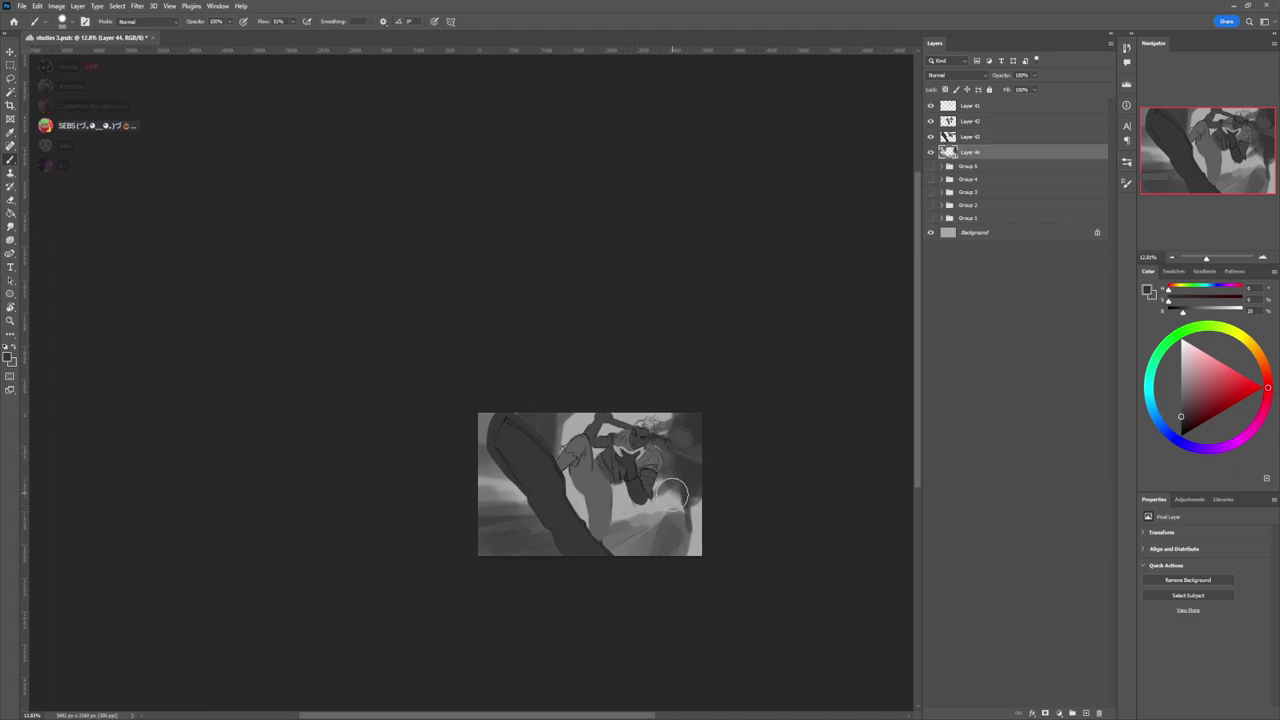
- Rough in a small background figure below the weapon's disc in 10% brightness gray
{"action": "left_click", "coordinate": [1180, 420]}
{"action": "left_click", "coordinate": [1181, 426]}
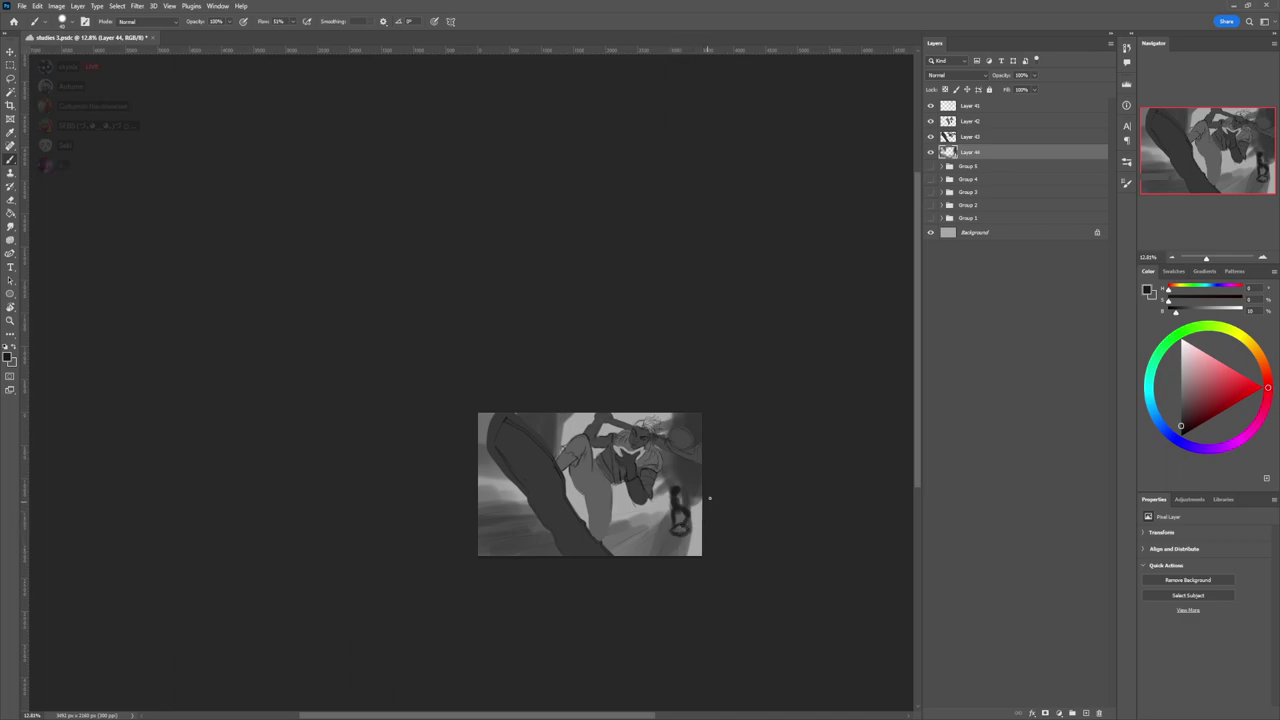
{"action": "key", "text": "]"}
{"action": "key", "text": "]"}
{"action": "key", "text": "]"}
{"action": "key", "text": "]"}
{"action": "key", "text": "]"}
{"action": "key", "text": "]"}
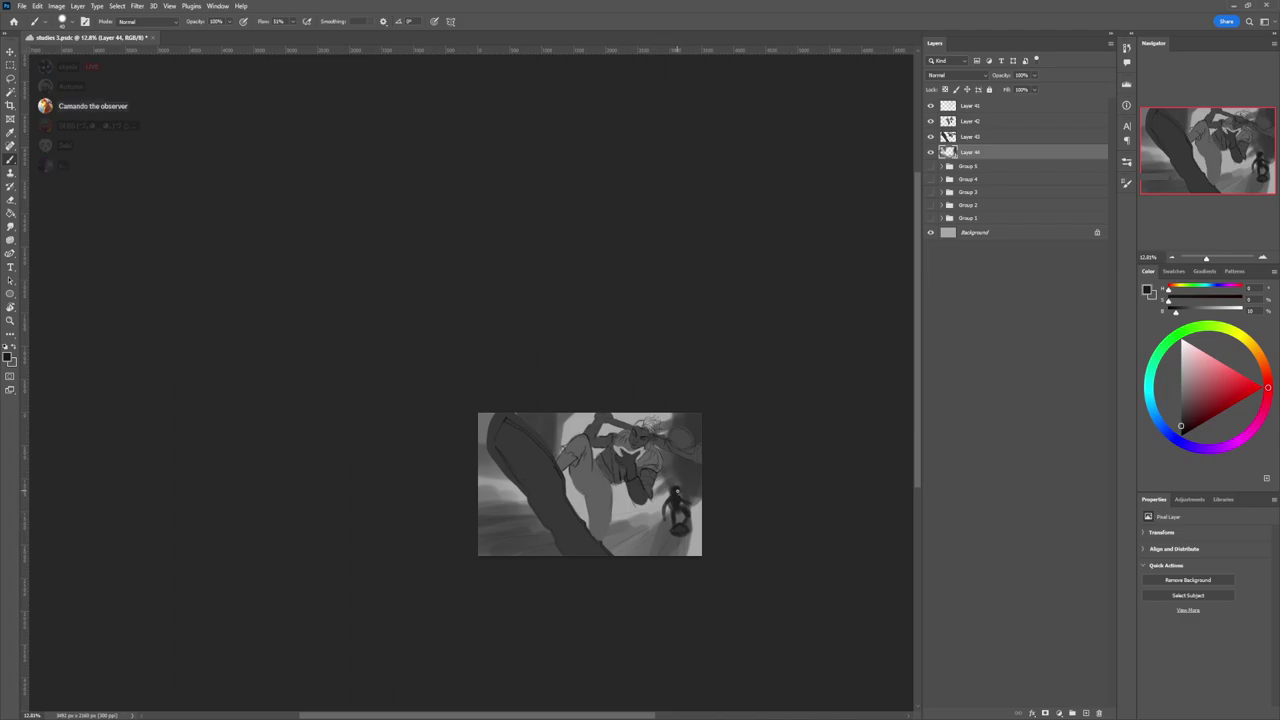
- Refine the small figure below the weapon's disc with 57% brightness gray and tones sampled from around it
{"action": "left_click_drag", "start_coordinate": [1185, 393], "coordinate": [1160, 370]}
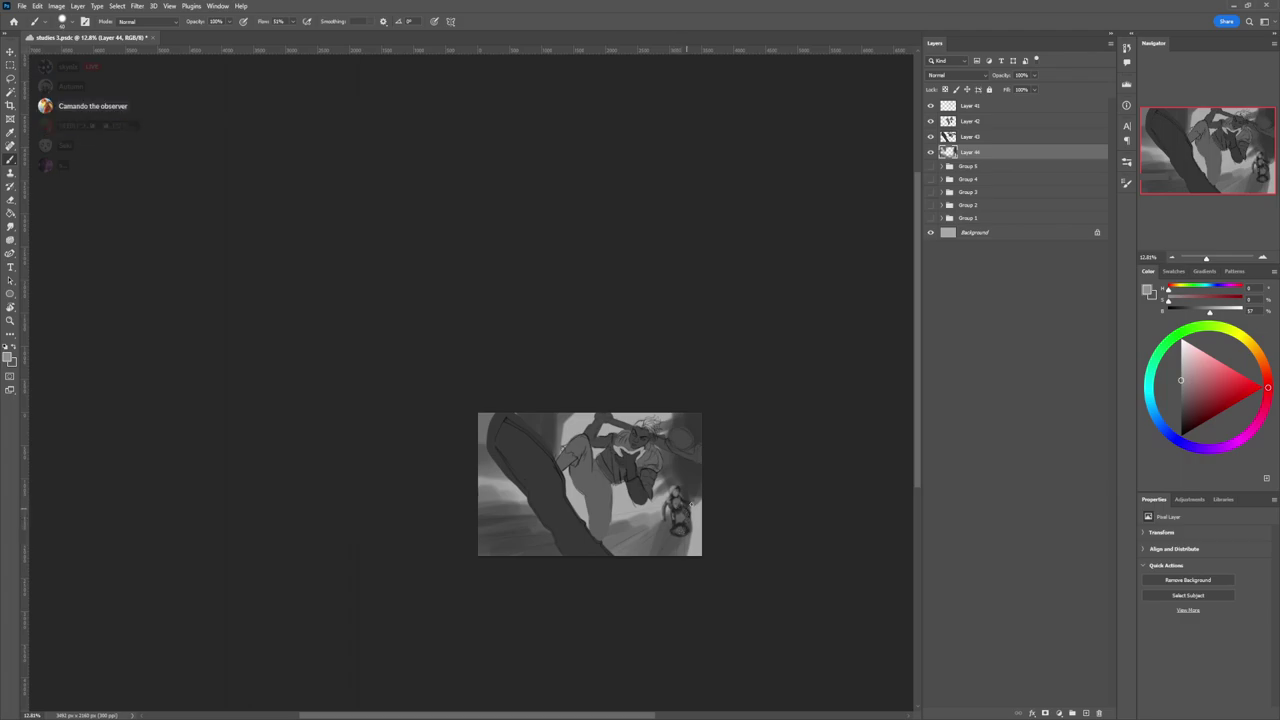
{"action": "left_click_drag", "start_coordinate": [1188, 397], "coordinate": [1168, 426]}
{"action": "left_click", "coordinate": [682, 503], "text": "alt"}
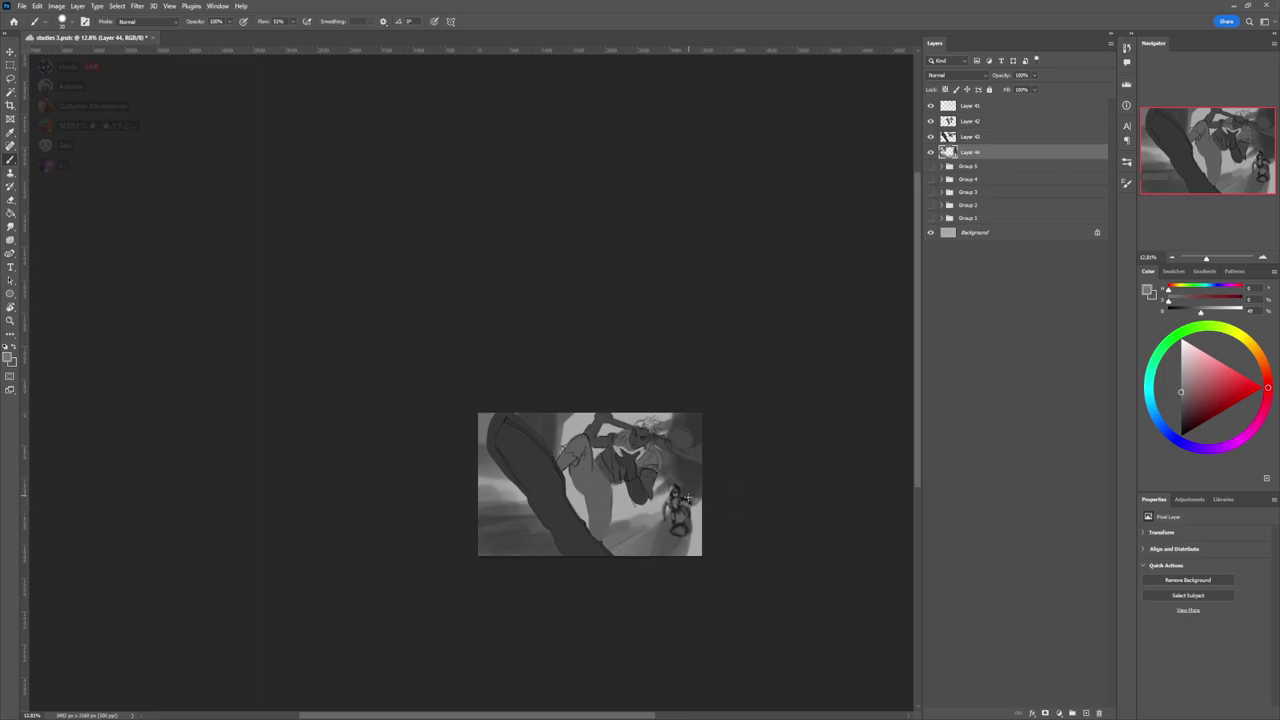
{"action": "left_click", "coordinate": [688, 497], "text": "alt"}
{"action": "left_click", "coordinate": [684, 498], "text": "alt"}
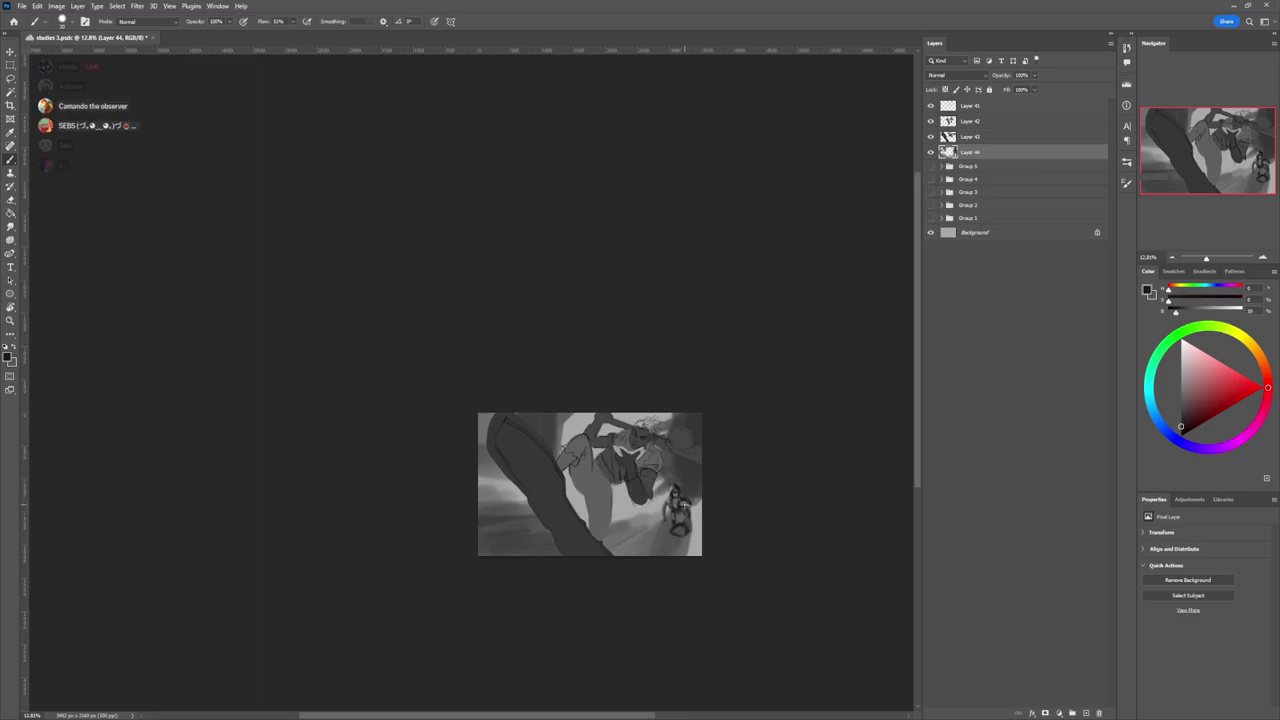
{"action": "left_click", "coordinate": [682, 499], "text": "alt"}
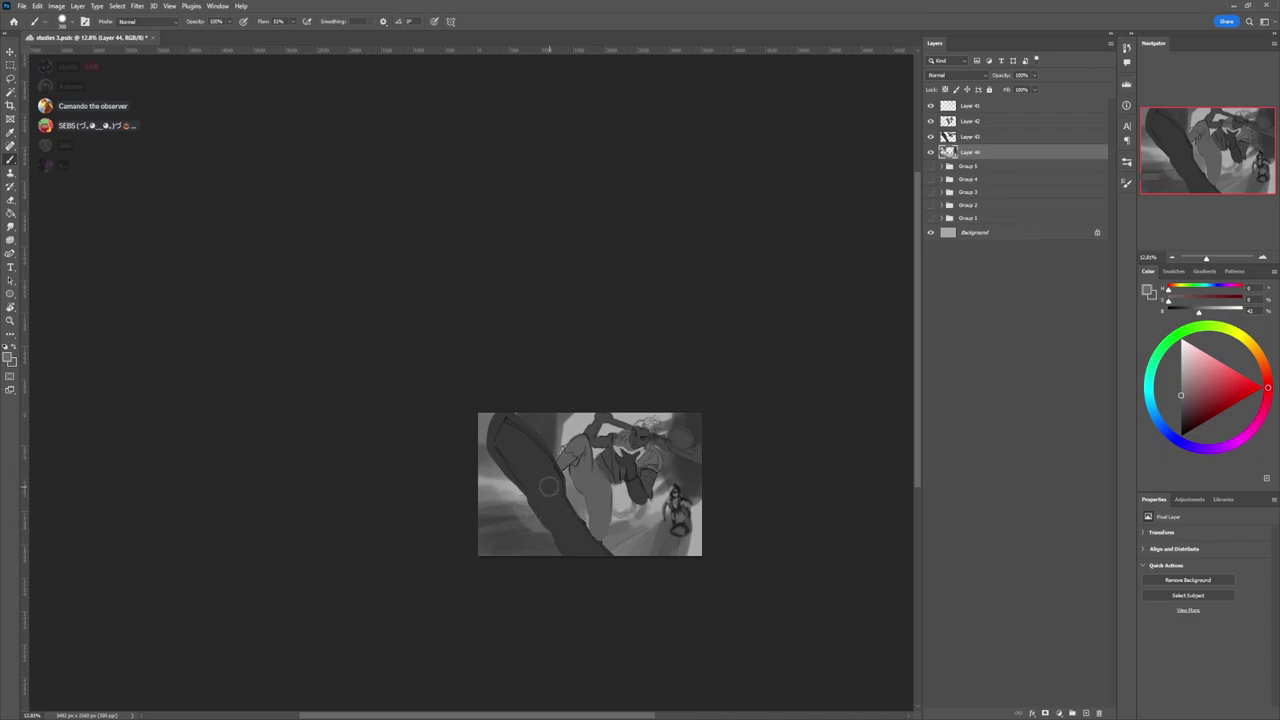
- Rough in a second background figure left of the ledge in 24% and 20% brightness gray, with 70% highlights and 10% shadows
{"action": "left_click", "coordinate": [1180, 410]}
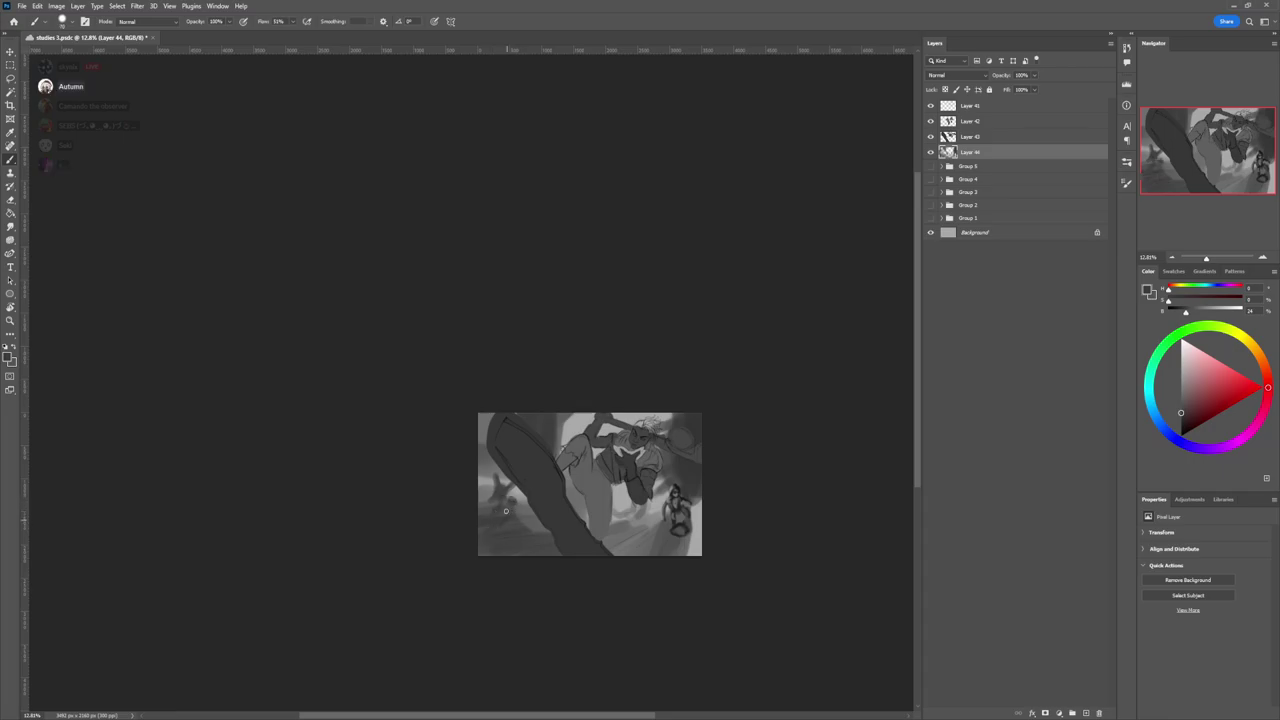
{"action": "left_click", "coordinate": [1180, 416]}
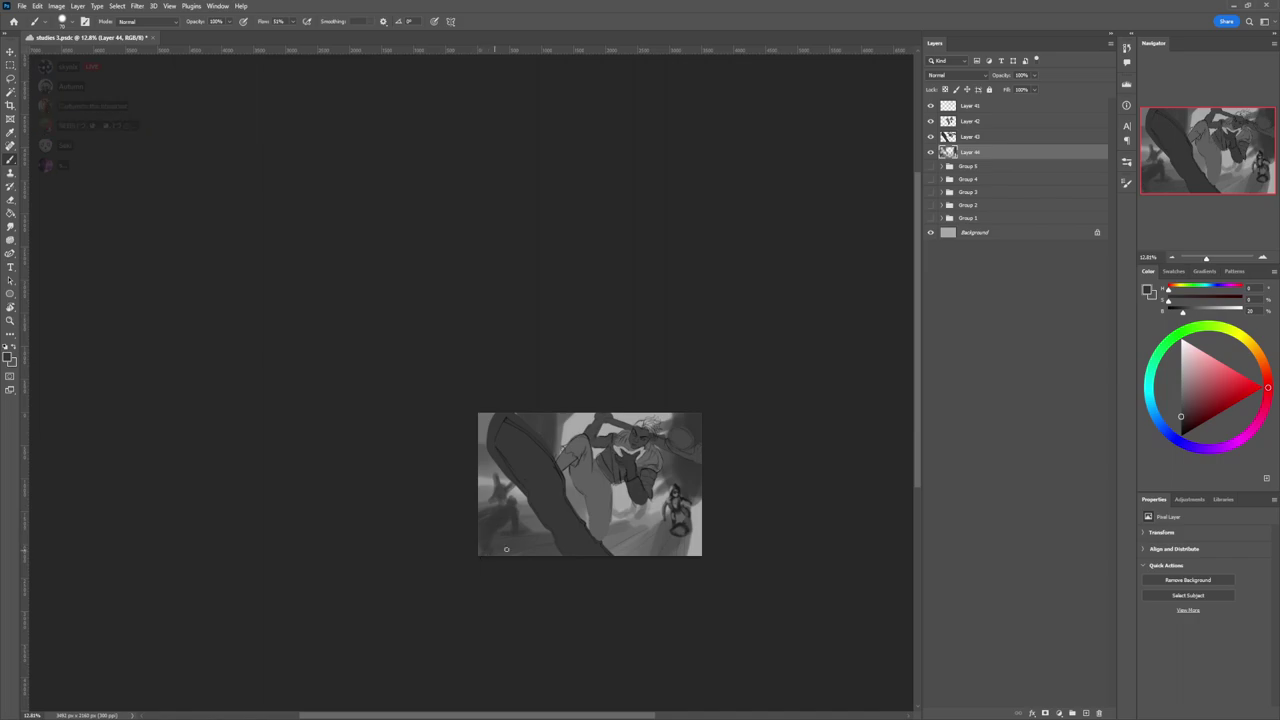
{"action": "left_click", "coordinate": [1181, 373]}
{"action": "left_click", "coordinate": [1181, 363]}
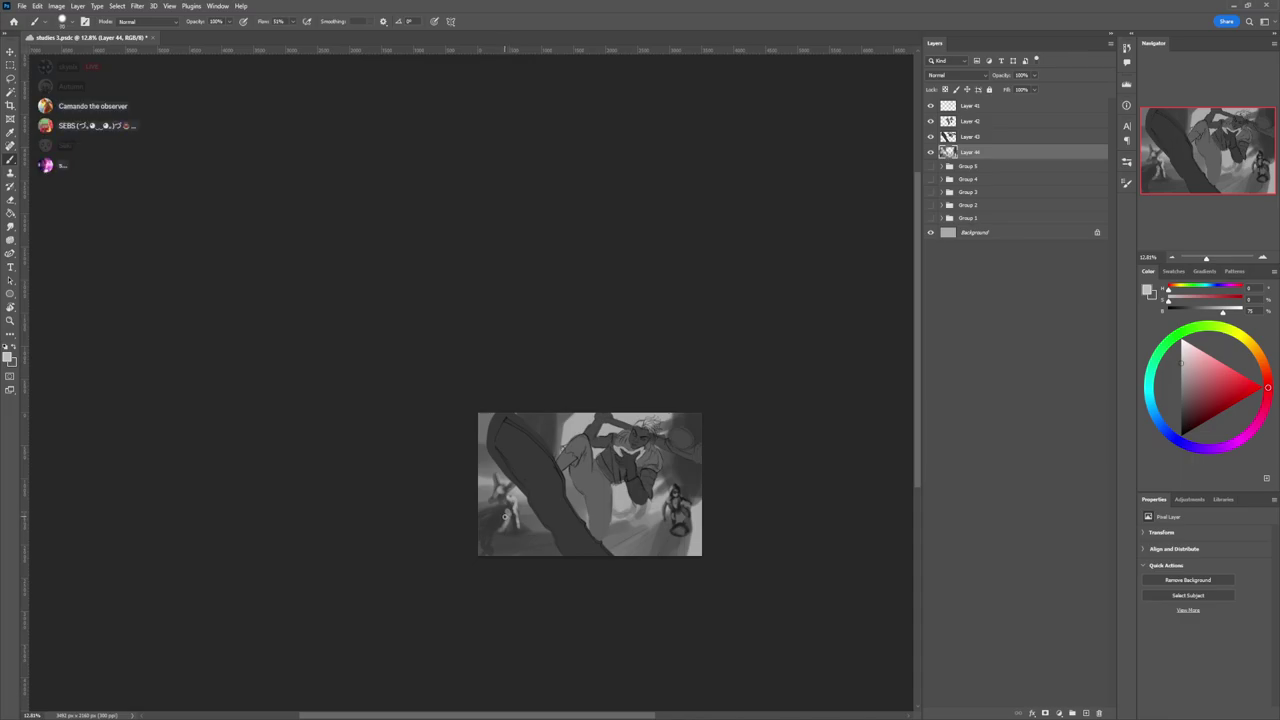
{"action": "left_click", "coordinate": [501, 515], "text": "alt"}
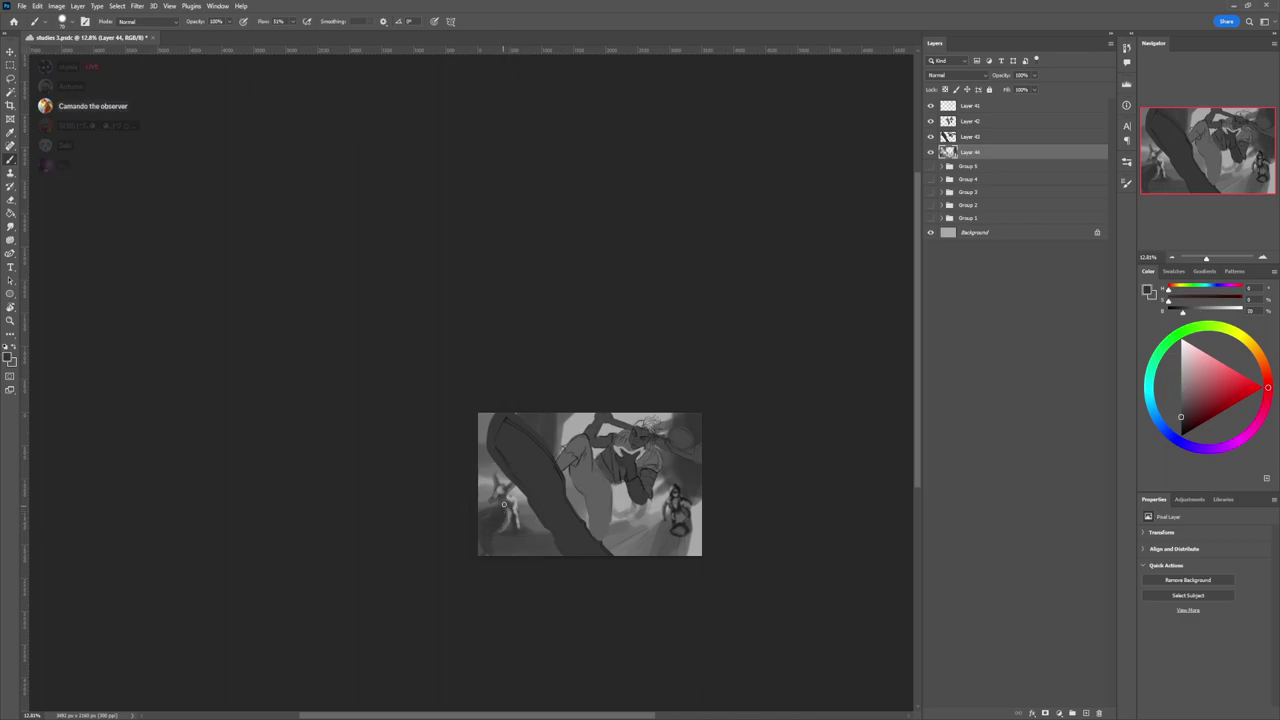
{"action": "left_click", "coordinate": [1179, 423]}
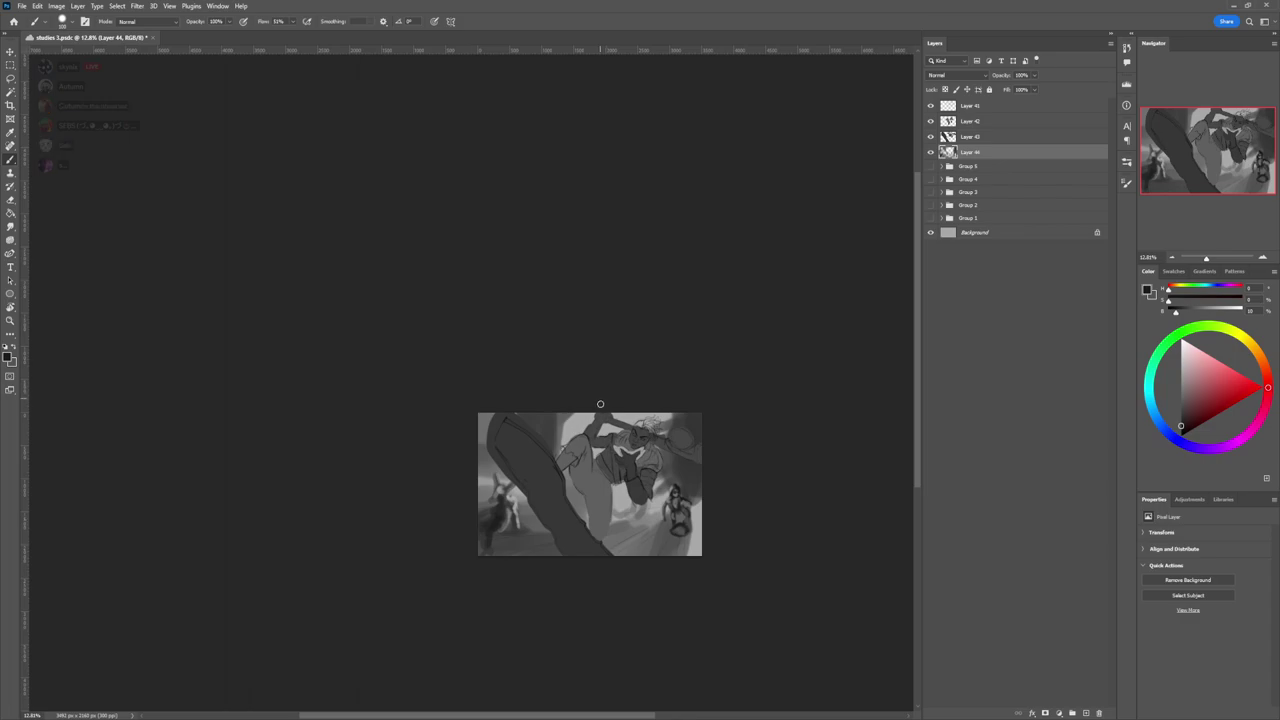
- Define the shoulder and arm of the background figure left of the ledge with near-black strokes, adjusting the brush size
{"action": "key", "text": "z"}
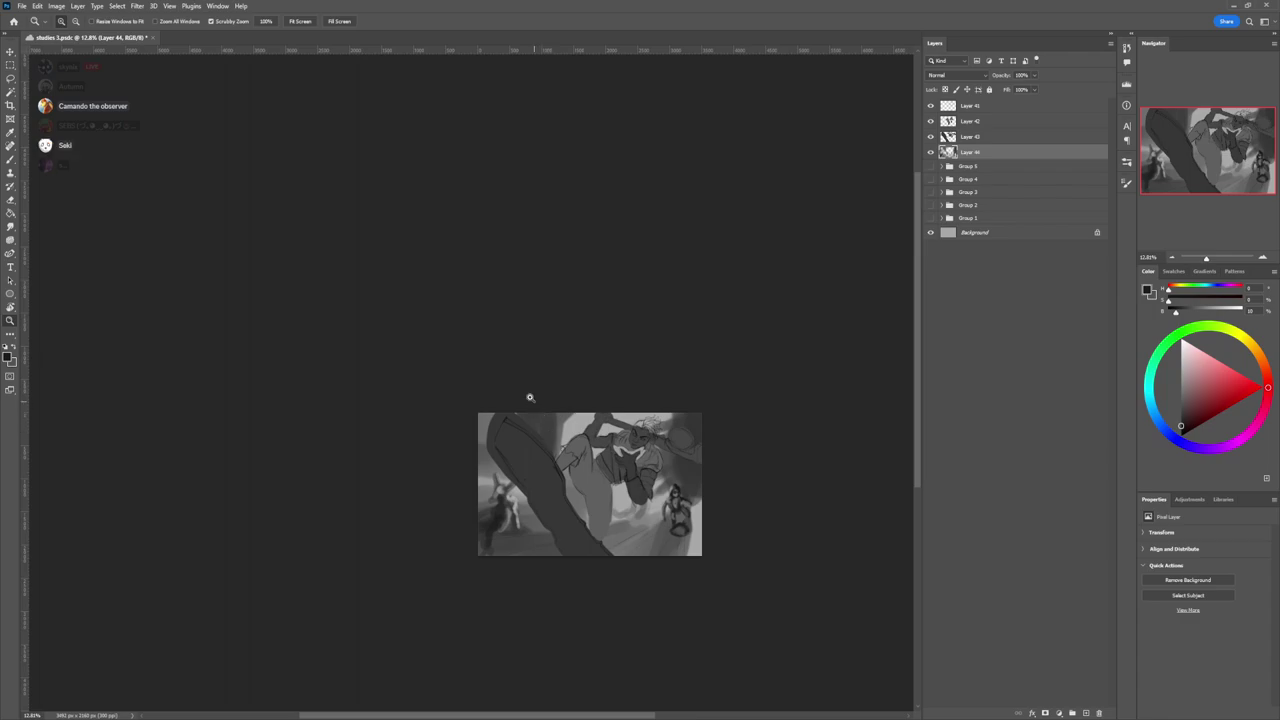
{"action": "mouse_move", "coordinate": [649, 528]}
{"action": "left_mouse_down"}
{"action": "mouse_move", "coordinate": [641, 490]}
{"action": "mouse_move", "coordinate": [728, 423]}
{"action": "left_mouse_up"}
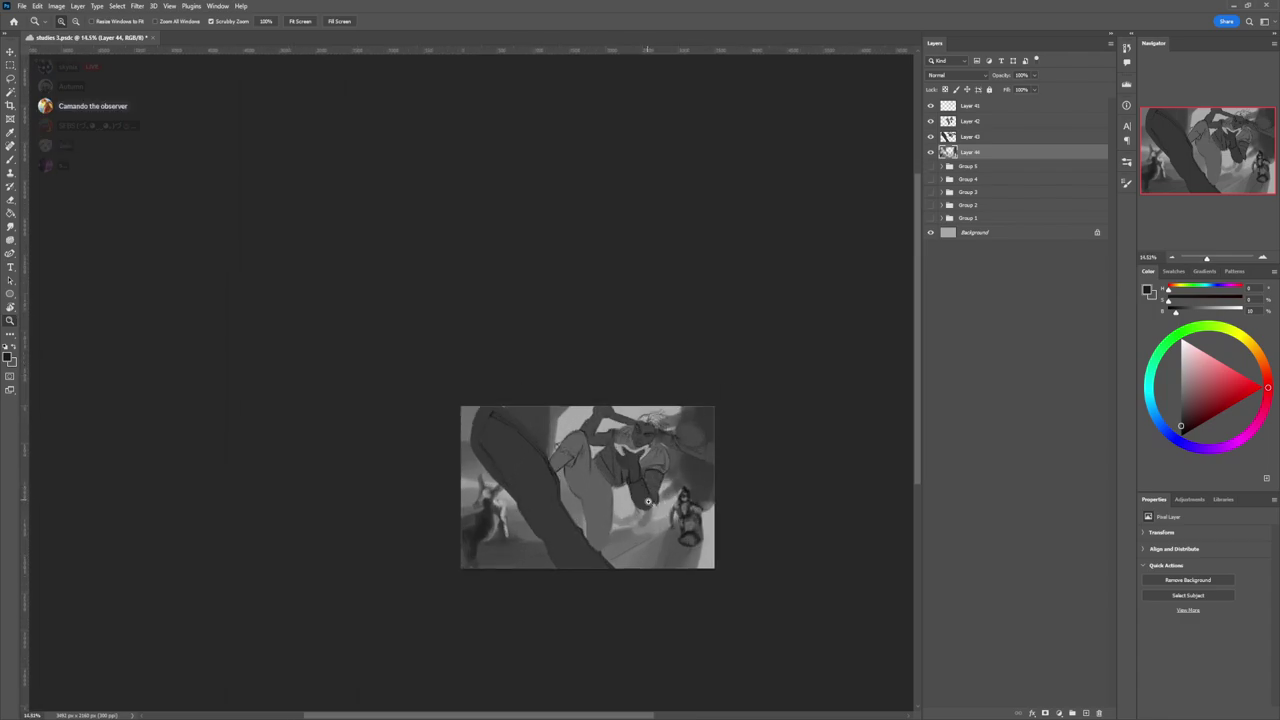
{"action": "left_click_drag", "start_coordinate": [497, 543], "coordinate": [522, 535]}
{"action": "key", "text": "b"}
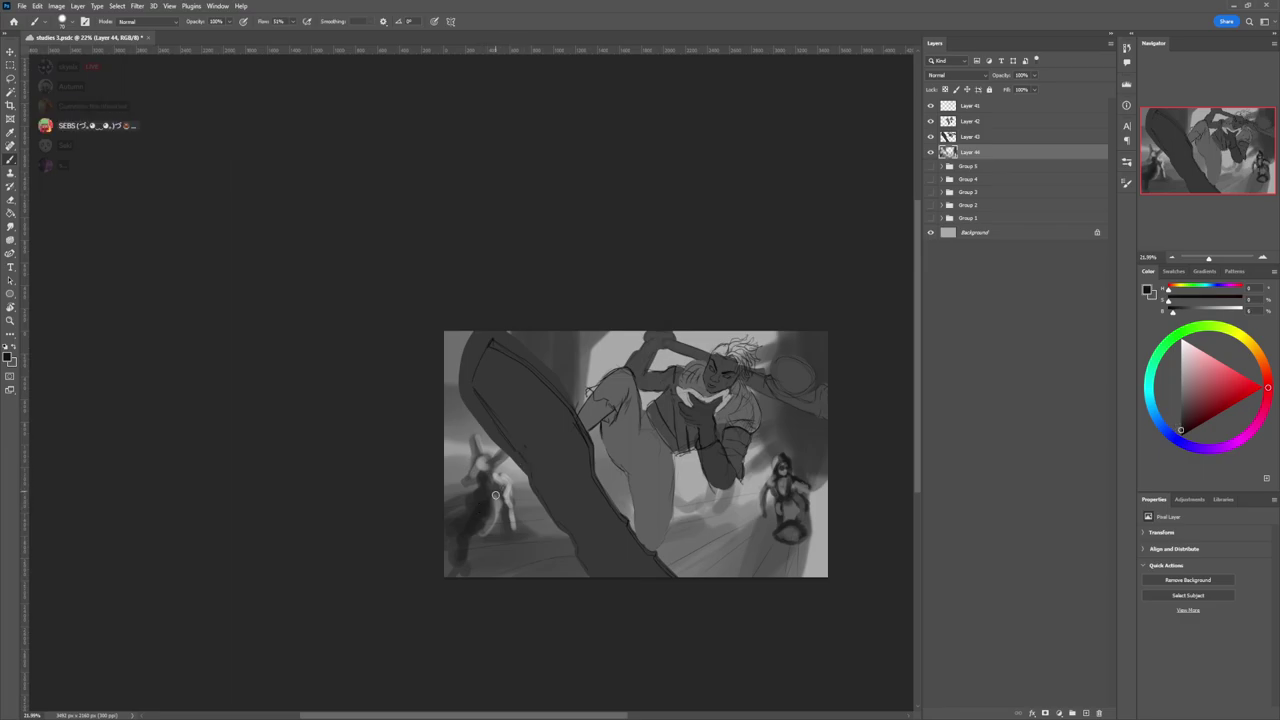
{"action": "left_click_drag", "start_coordinate": [499, 490], "coordinate": [498, 480]}
{"action": "key", "text": "bracketright"}
{"action": "key", "text": "bracketright"}
{"action": "key", "text": "bracketright"}
{"action": "key", "text": "bracketleft"}
{"action": "key", "text": "bracketleft"}
{"action": "key", "text": "bracketleft"}
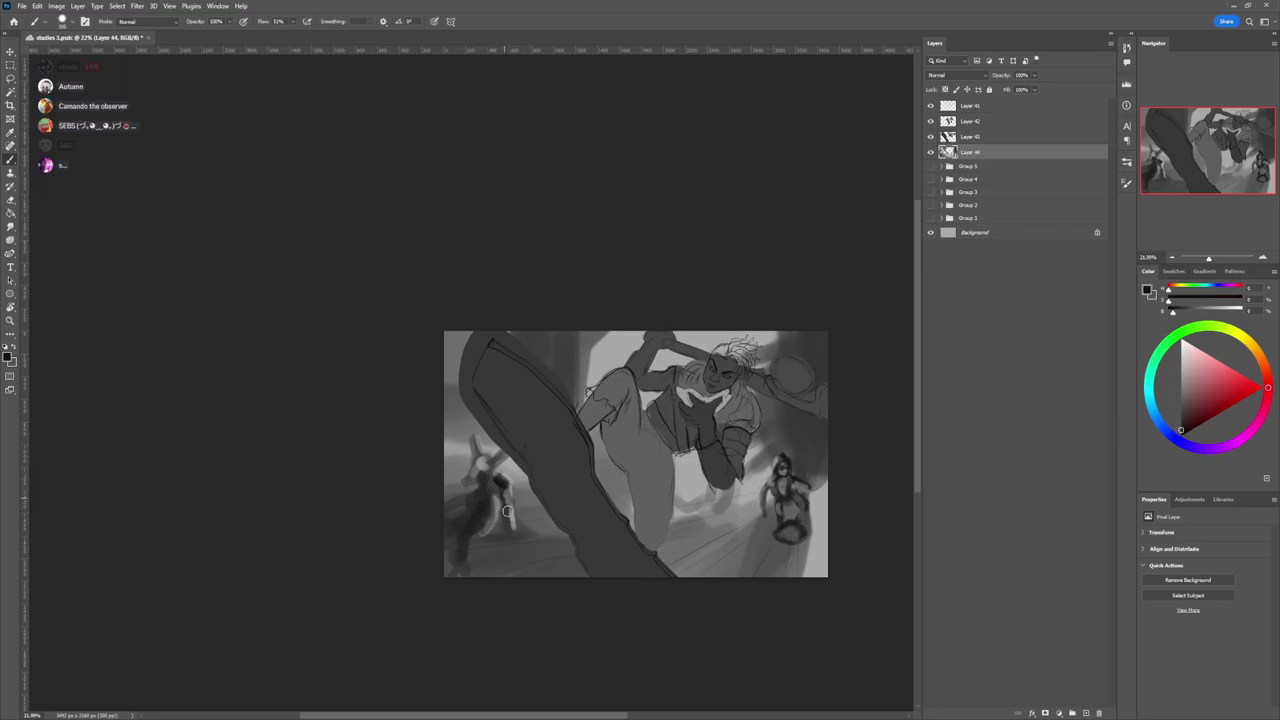
{"action": "key", "text": "bracketleft"}
{"action": "key", "text": "bracketleft"}
{"action": "key", "text": "bracketleft"}
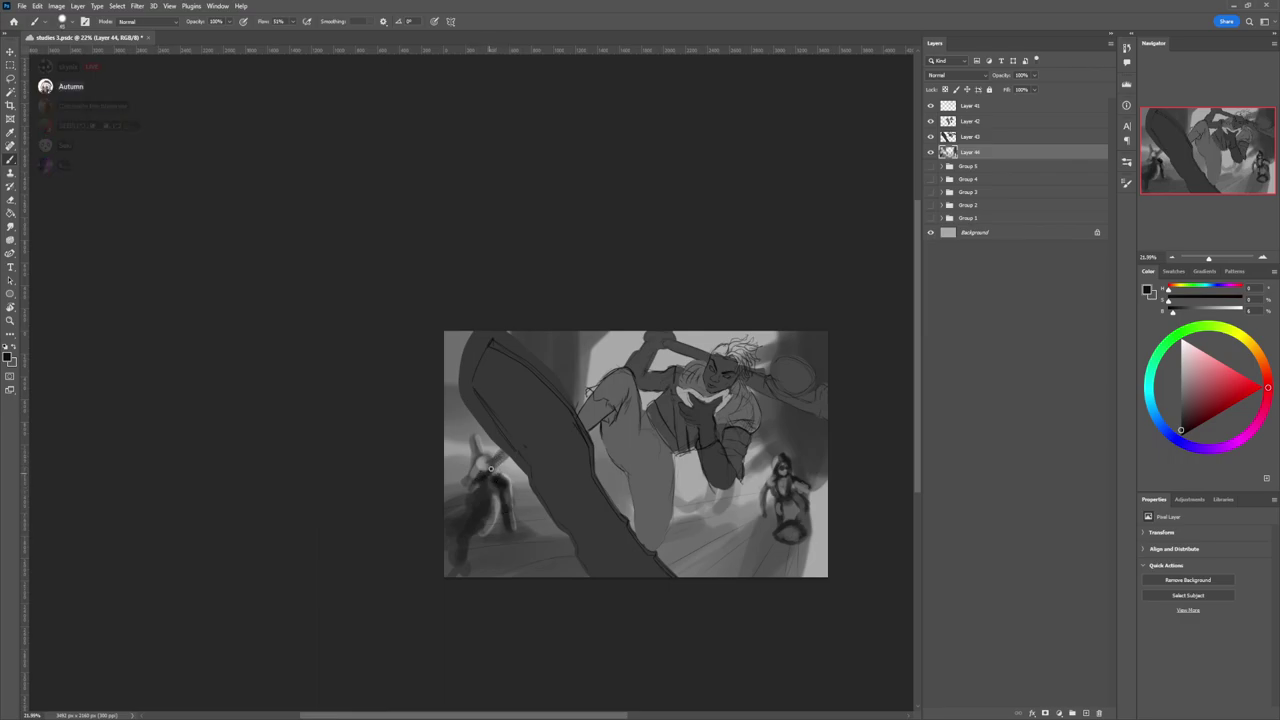
- Detail the left background figure's head and legs in near-black with a smaller brush, and lighten its body with mid gray
{"action": "key", "text": "bracketleft"}
{"action": "key", "text": "bracketleft"}
{"action": "key", "text": "bracketleft"}
{"action": "left_click_drag", "start_coordinate": [473, 440], "coordinate": [479, 456]}
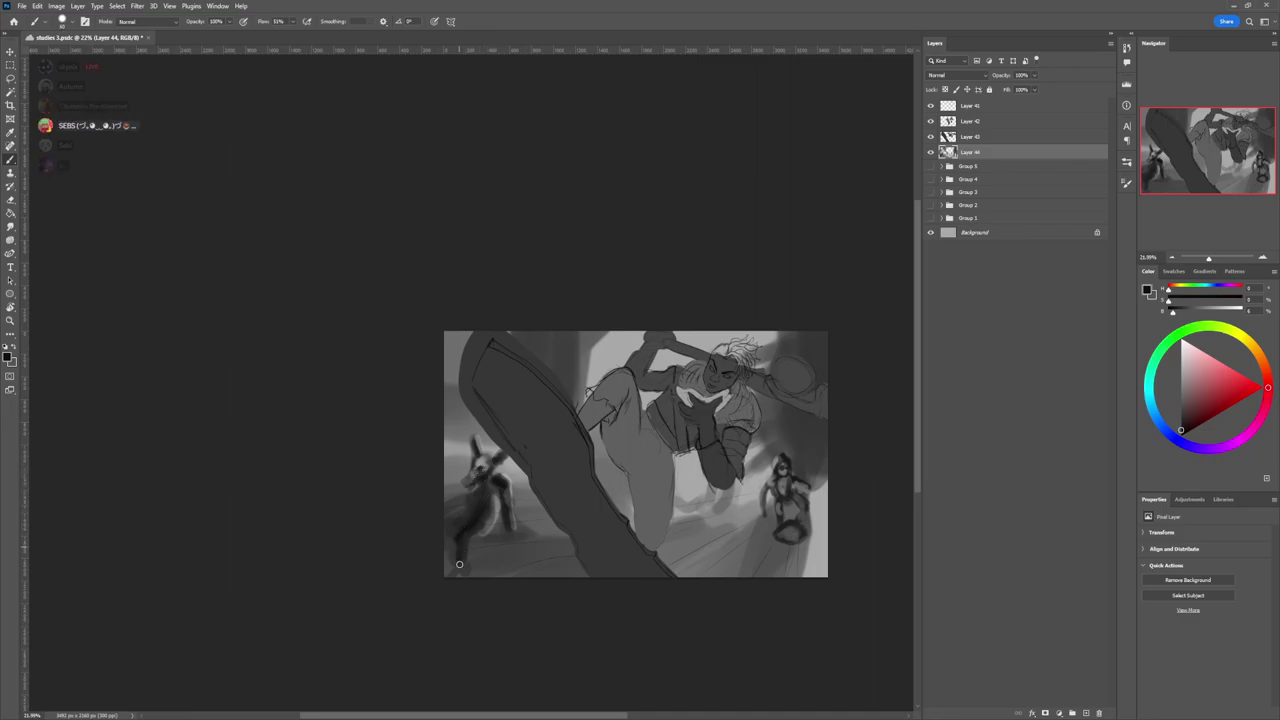
{"action": "left_click", "coordinate": [1180, 391]}
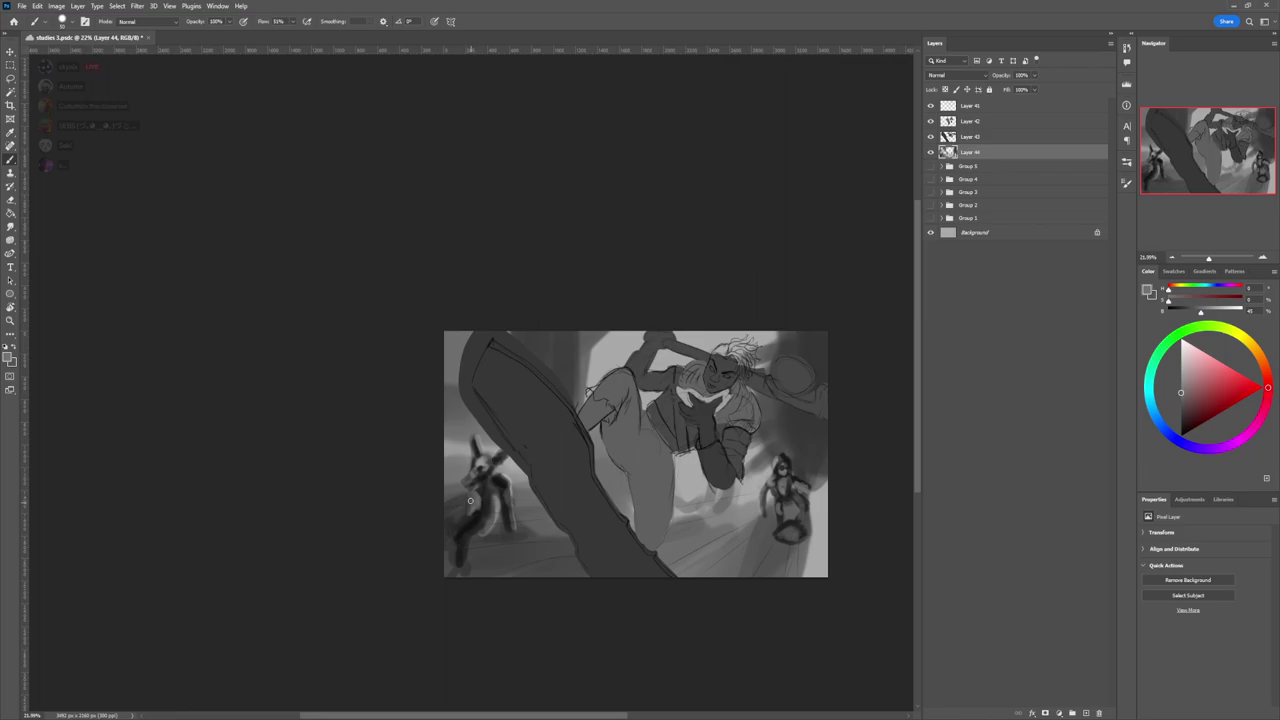
- Brush ground strokes beneath the left background figure in 18% and 52% brightness gray, adjusting the brush size
{"action": "key", "text": "bracketright"}
{"action": "key", "text": "bracketright"}
{"action": "key", "text": "bracketright"}
{"action": "key", "text": "bracketright"}
{"action": "key", "text": "bracketright"}
{"action": "key", "text": "bracketright"}
{"action": "key", "text": "bracketright"}
{"action": "key", "text": "bracketright"}
{"action": "left_click", "coordinate": [1181, 419]}
{"action": "key", "text": "bracketleft"}
{"action": "key", "text": "bracketleft"}
{"action": "key", "text": "bracketleft"}
{"action": "key", "text": "bracketleft"}
{"action": "key", "text": "bracketleft"}
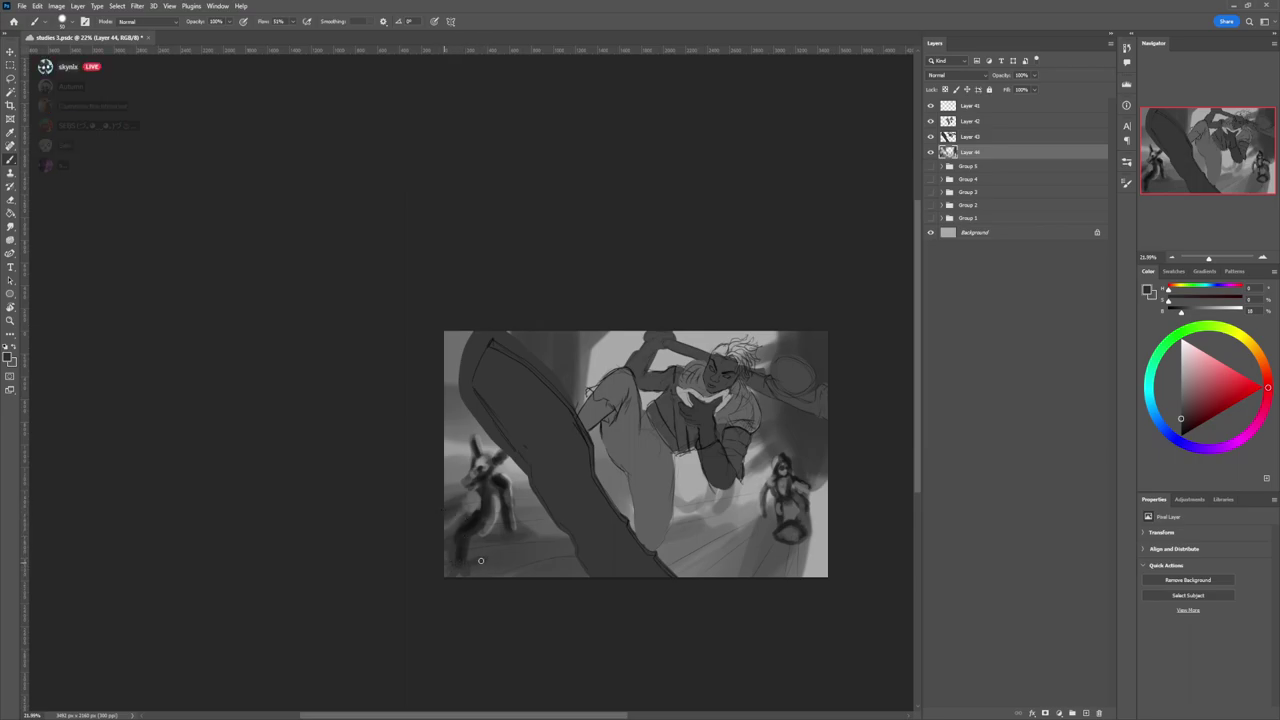
{"action": "mouse_move", "coordinate": [457, 573]}
{"action": "left_mouse_down"}
{"action": "mouse_move", "coordinate": [540, 550]}
{"action": "mouse_move", "coordinate": [518, 546]}
{"action": "mouse_move", "coordinate": [572, 543]}
{"action": "left_mouse_up"}
{"action": "left_click", "coordinate": [1181, 385]}
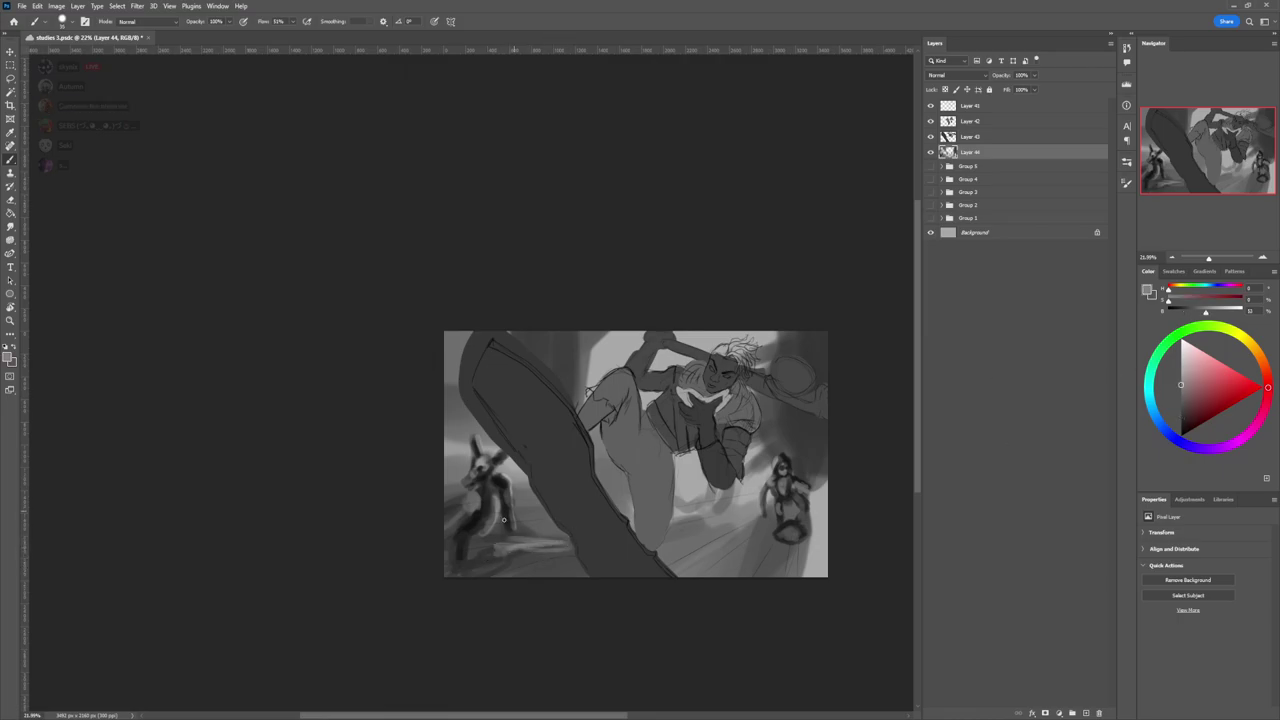
- Lock the transparent pixels of Layer 43 and start darkening the diagonal ledge with 18% brightness gray
{"action": "key", "text": "z"}
{"action": "left_click_drag", "start_coordinate": [494, 545], "coordinate": [440, 545]}
{"action": "left_click_drag", "start_coordinate": [649, 528], "coordinate": [691, 515]}
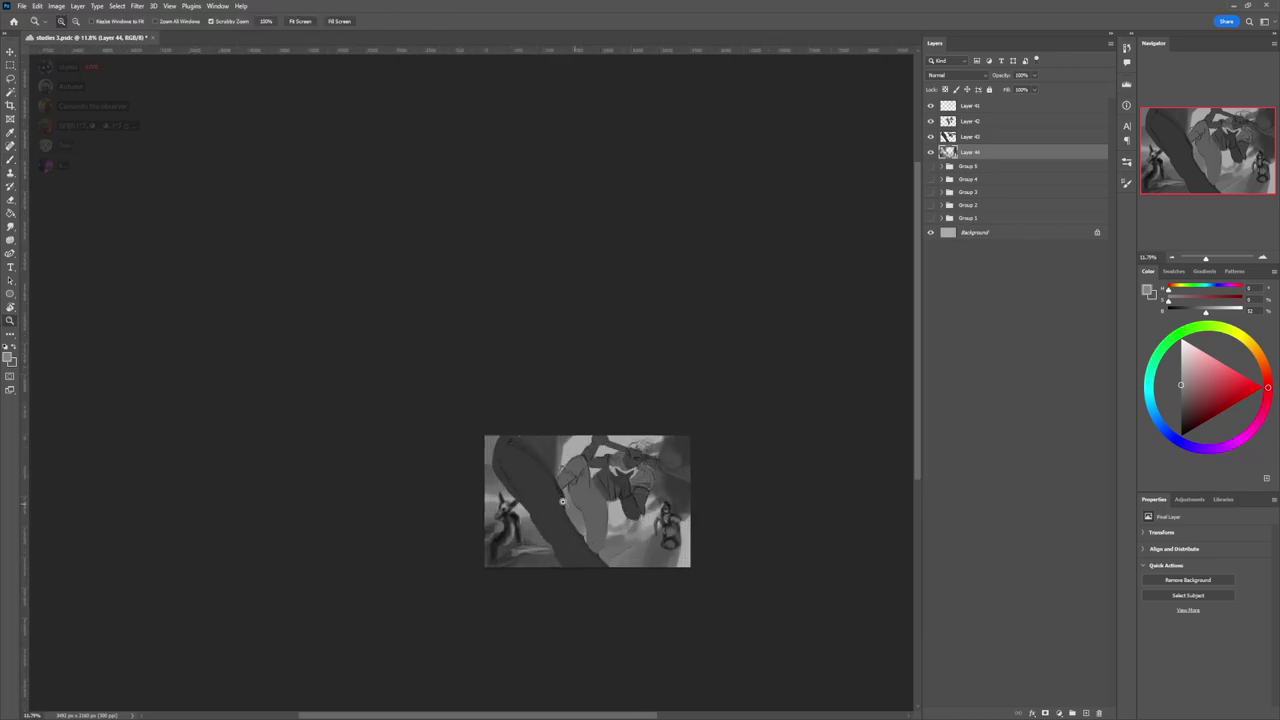
{"action": "left_click_drag", "start_coordinate": [582, 514], "coordinate": [613, 508]}
{"action": "key", "text": "b"}
{"action": "left_click_drag", "start_coordinate": [1181, 405], "coordinate": [1181, 418]}
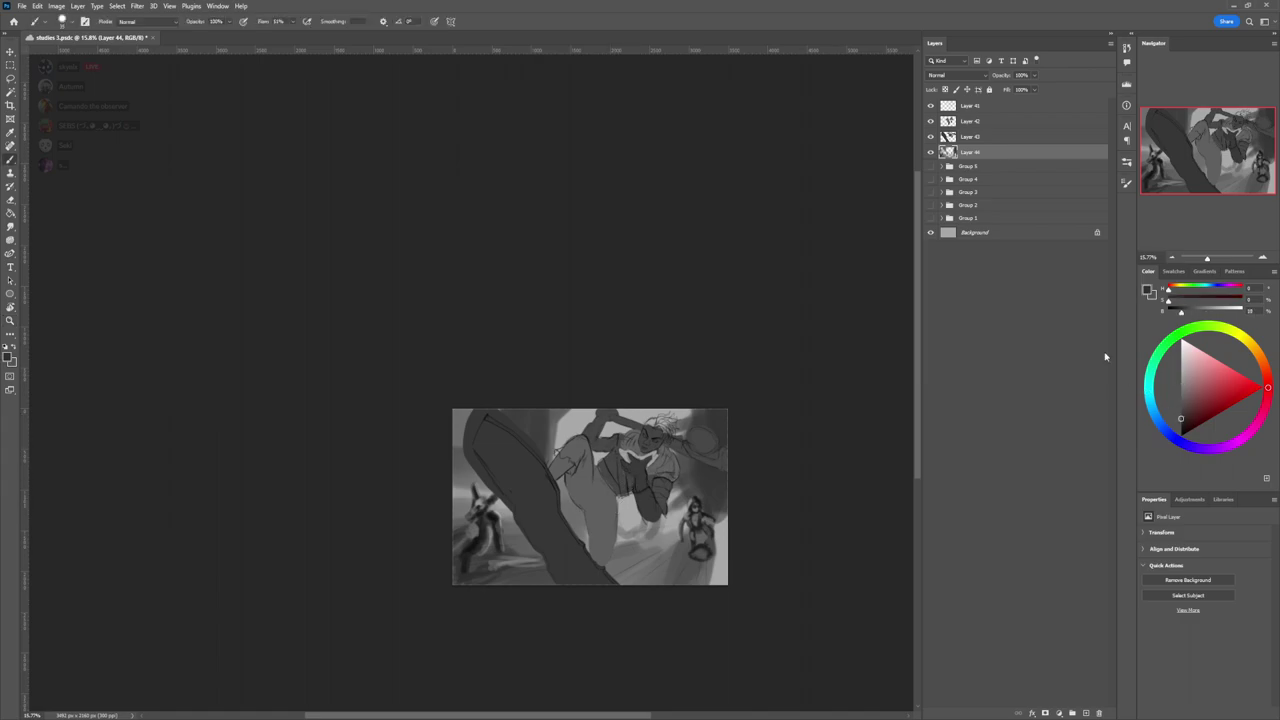
{"action": "left_click", "coordinate": [968, 138]}
{"action": "left_click", "coordinate": [944, 90]}
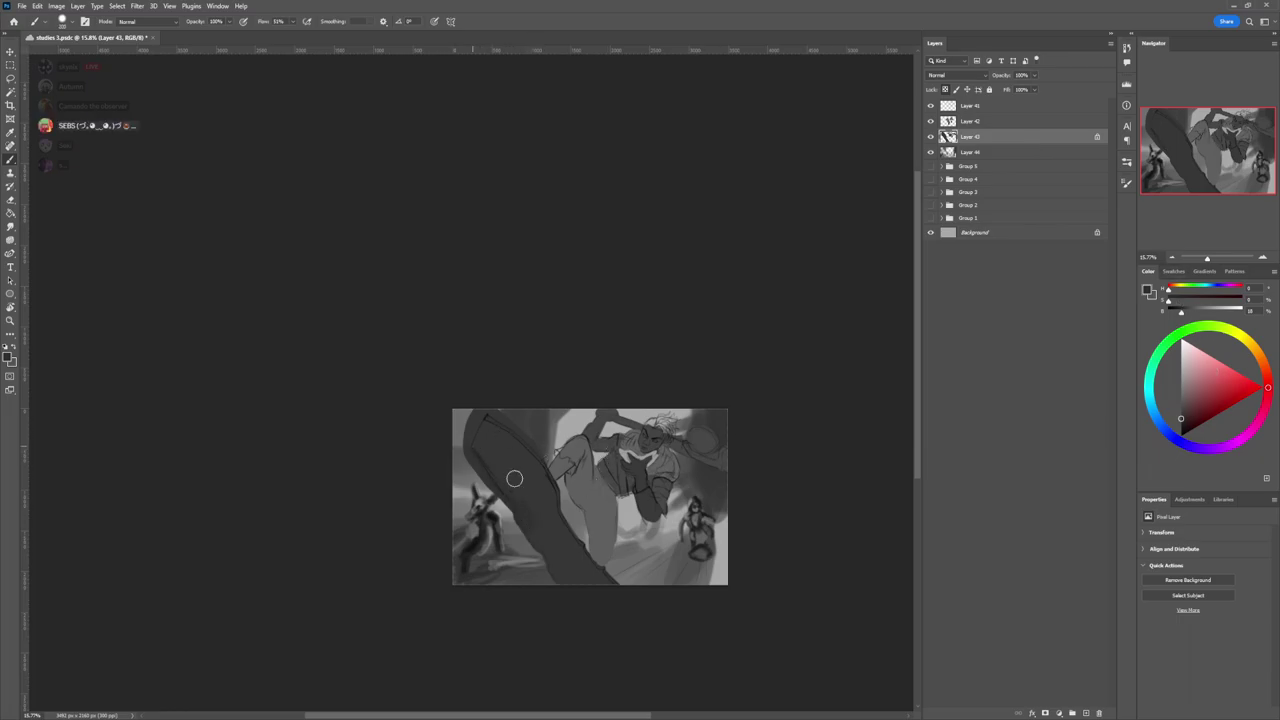
- Darken the ledge from its upper face to its lower end with 7% brightness gray, using small and very large brush sizes
{"action": "left_click_drag", "start_coordinate": [1194, 422], "coordinate": [1181, 430]}
{"action": "mouse_move", "coordinate": [502, 494]}
{"action": "left_mouse_down"}
{"action": "mouse_move", "coordinate": [463, 409]}
{"action": "mouse_move", "coordinate": [507, 482]}
{"action": "mouse_move", "coordinate": [486, 411]}
{"action": "mouse_move", "coordinate": [542, 482]}
{"action": "mouse_move", "coordinate": [493, 441]}
{"action": "left_mouse_up"}
{"action": "key", "text": "["}
{"action": "key", "text": "["}
{"action": "key", "text": "["}
{"action": "mouse_move", "coordinate": [513, 537]}
{"action": "left_mouse_down"}
{"action": "mouse_move", "coordinate": [590, 513]}
{"action": "mouse_move", "coordinate": [482, 512]}
{"action": "mouse_move", "coordinate": [586, 511]}
{"action": "mouse_move", "coordinate": [543, 516]}
{"action": "mouse_move", "coordinate": [452, 484]}
{"action": "mouse_move", "coordinate": [591, 495]}
{"action": "mouse_move", "coordinate": [541, 520]}
{"action": "mouse_move", "coordinate": [560, 522]}
{"action": "mouse_move", "coordinate": [576, 555]}
{"action": "mouse_move", "coordinate": [569, 584]}
{"action": "mouse_move", "coordinate": [537, 554]}
{"action": "mouse_move", "coordinate": [588, 575]}
{"action": "mouse_move", "coordinate": [587, 592]}
{"action": "mouse_move", "coordinate": [533, 510]}
{"action": "mouse_move", "coordinate": [551, 568]}
{"action": "left_mouse_up"}
{"action": "key", "text": "]"}
{"action": "key", "text": "]"}
{"action": "key", "text": "]"}
{"action": "key", "text": "]"}
{"action": "key", "text": "]"}
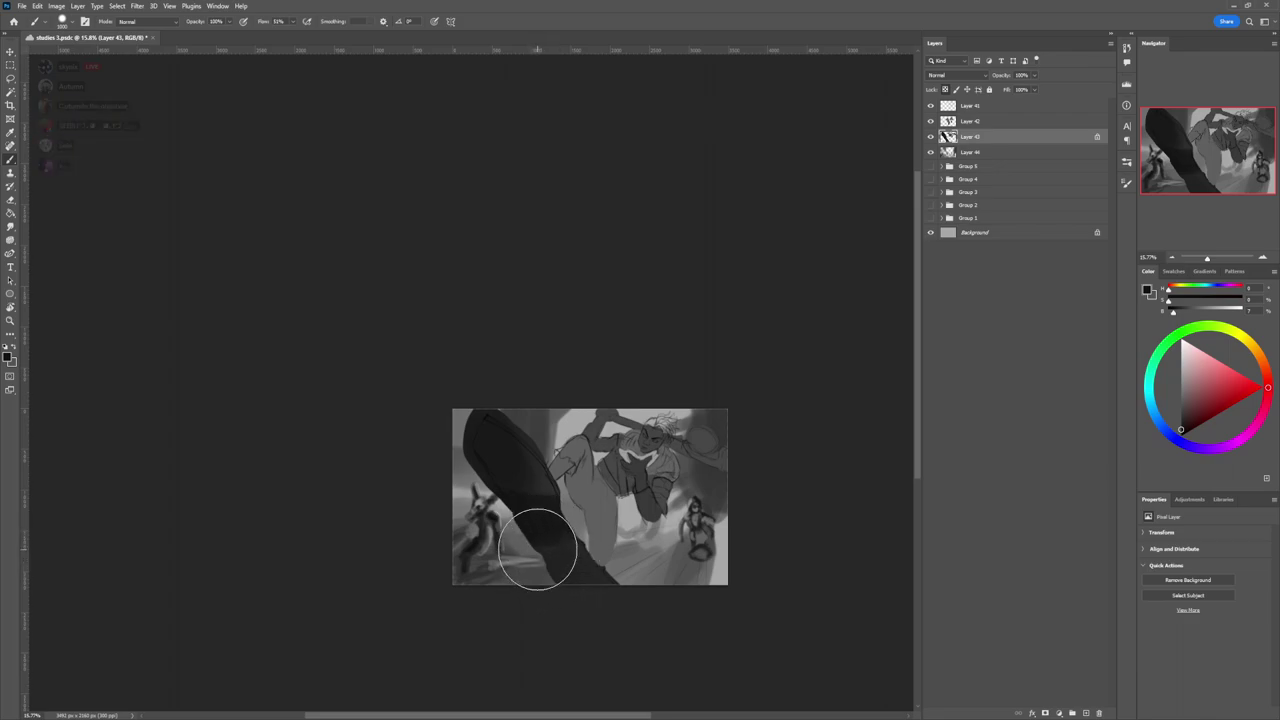
{"action": "mouse_move", "coordinate": [541, 550]}
{"action": "left_mouse_down"}
{"action": "mouse_move", "coordinate": [580, 595]}
{"action": "mouse_move", "coordinate": [541, 506]}
{"action": "mouse_move", "coordinate": [541, 451]}
{"action": "mouse_move", "coordinate": [567, 494]}
{"action": "mouse_move", "coordinate": [543, 562]}
{"action": "mouse_move", "coordinate": [565, 547]}
{"action": "mouse_move", "coordinate": [540, 555]}
{"action": "mouse_move", "coordinate": [531, 522]}
{"action": "left_mouse_up"}
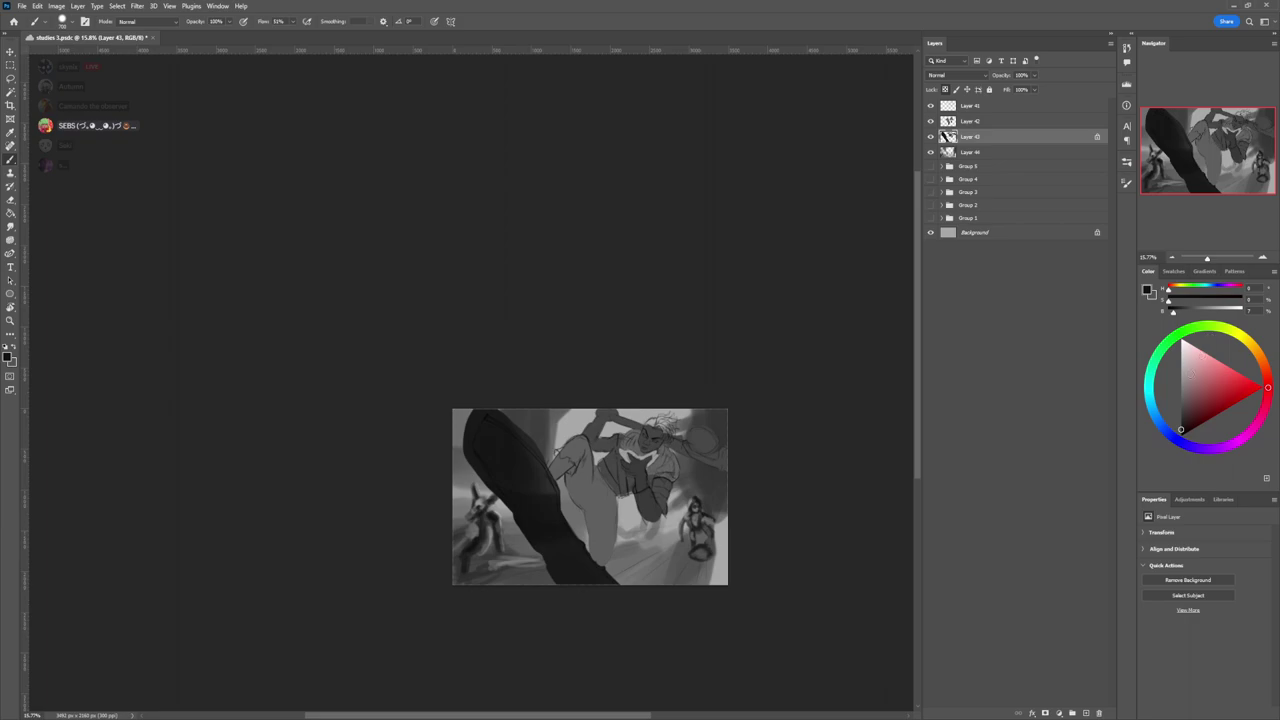
- Even out the ledge's upper face and middle with 9% brightness gray, varying the brush size
{"action": "left_click", "coordinate": [1181, 381]}
{"action": "mouse_move", "coordinate": [541, 462]}
{"action": "left_mouse_down"}
{"action": "mouse_move", "coordinate": [529, 434]}
{"action": "mouse_move", "coordinate": [536, 477]}
{"action": "left_mouse_up"}
{"action": "left_click", "coordinate": [1181, 419]}
{"action": "left_click", "coordinate": [1181, 428]}
{"action": "key", "text": "["}
{"action": "key", "text": "["}
{"action": "key", "text": "["}
{"action": "key", "text": "["}
{"action": "key", "text": "["}
{"action": "key", "text": "["}
{"action": "left_click_drag", "start_coordinate": [481, 423], "coordinate": [545, 481]}
{"action": "key", "text": "]"}
{"action": "key", "text": "]"}
{"action": "key", "text": "]"}
{"action": "left_click_drag", "start_coordinate": [506, 440], "coordinate": [560, 515]}
{"action": "key", "text": "]"}
{"action": "key", "text": "]"}
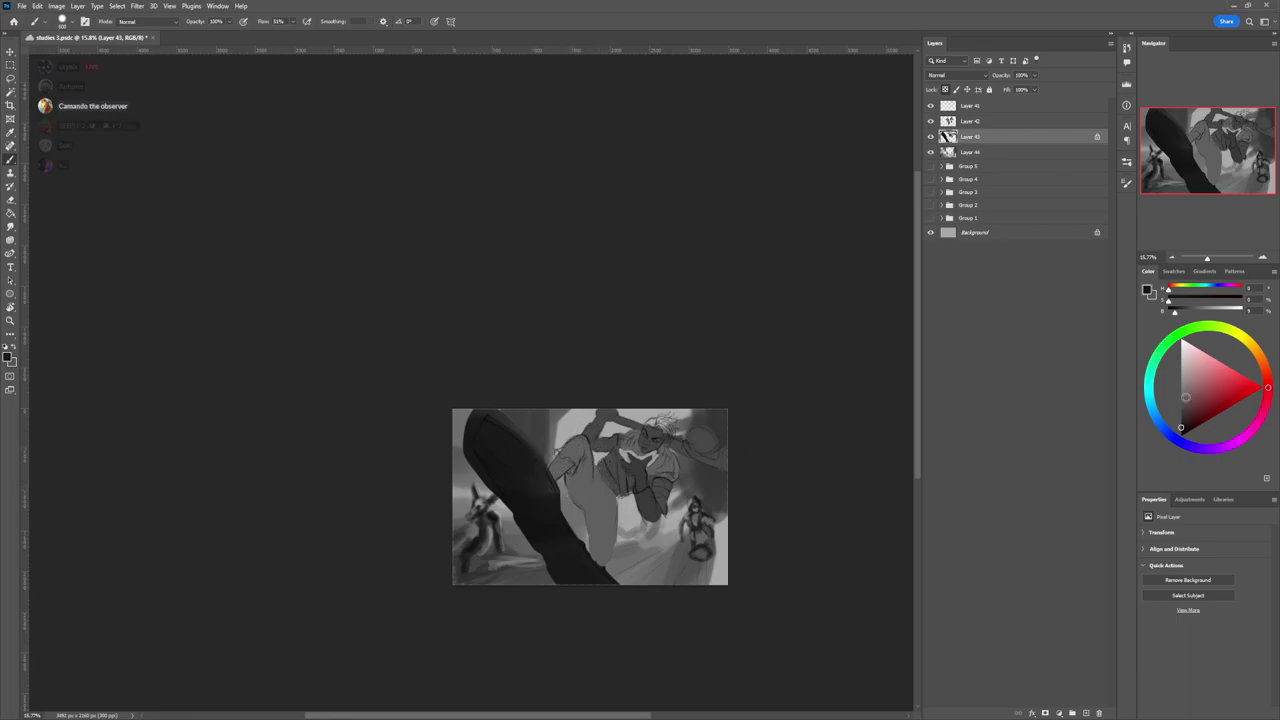
- Paint a lighter rim along the ledge's right edge in 60% brightness gray with a smaller brush
{"action": "left_click", "coordinate": [1181, 377]}
{"action": "key", "text": "["}
{"action": "key", "text": "["}
{"action": "key", "text": "["}
{"action": "key", "text": "["}
{"action": "key", "text": "["}
{"action": "key", "text": "["}
{"action": "key", "text": "["}
{"action": "key", "text": "["}
{"action": "key", "text": "["}
{"action": "mouse_move", "coordinate": [477, 406]}
{"action": "left_mouse_down"}
{"action": "mouse_move", "coordinate": [528, 434]}
{"action": "mouse_move", "coordinate": [559, 478]}
{"action": "left_mouse_up"}
{"action": "key", "text": "]"}
{"action": "left_click_drag", "start_coordinate": [519, 428], "coordinate": [559, 489]}
{"action": "left_click_drag", "start_coordinate": [532, 443], "coordinate": [586, 540]}
{"action": "left_click_drag", "start_coordinate": [583, 539], "coordinate": [618, 580]}
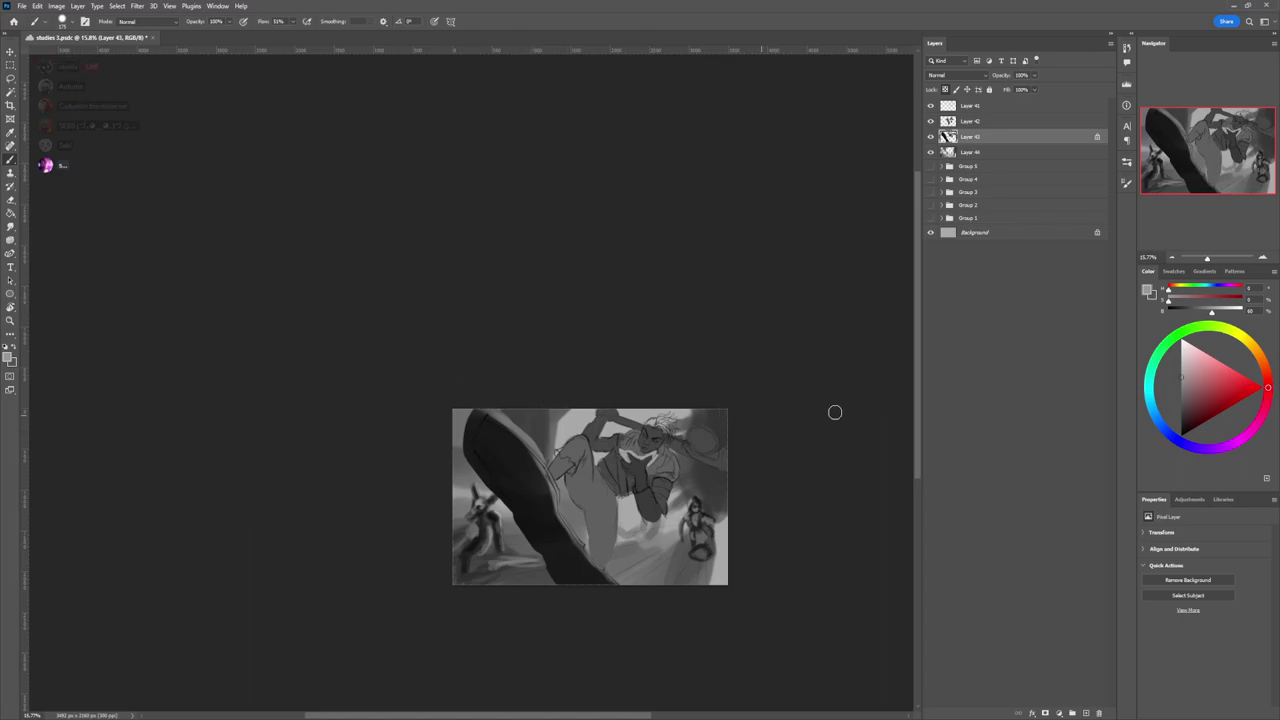
- Define the inner line of the ledge's right rim in 9% brightness gray with a thin brush
{"action": "mouse_move", "coordinate": [1191, 410]}
{"action": "left_mouse_down"}
{"action": "mouse_move", "coordinate": [1180, 396]}
{"action": "mouse_move", "coordinate": [1180, 428]}
{"action": "left_mouse_up"}
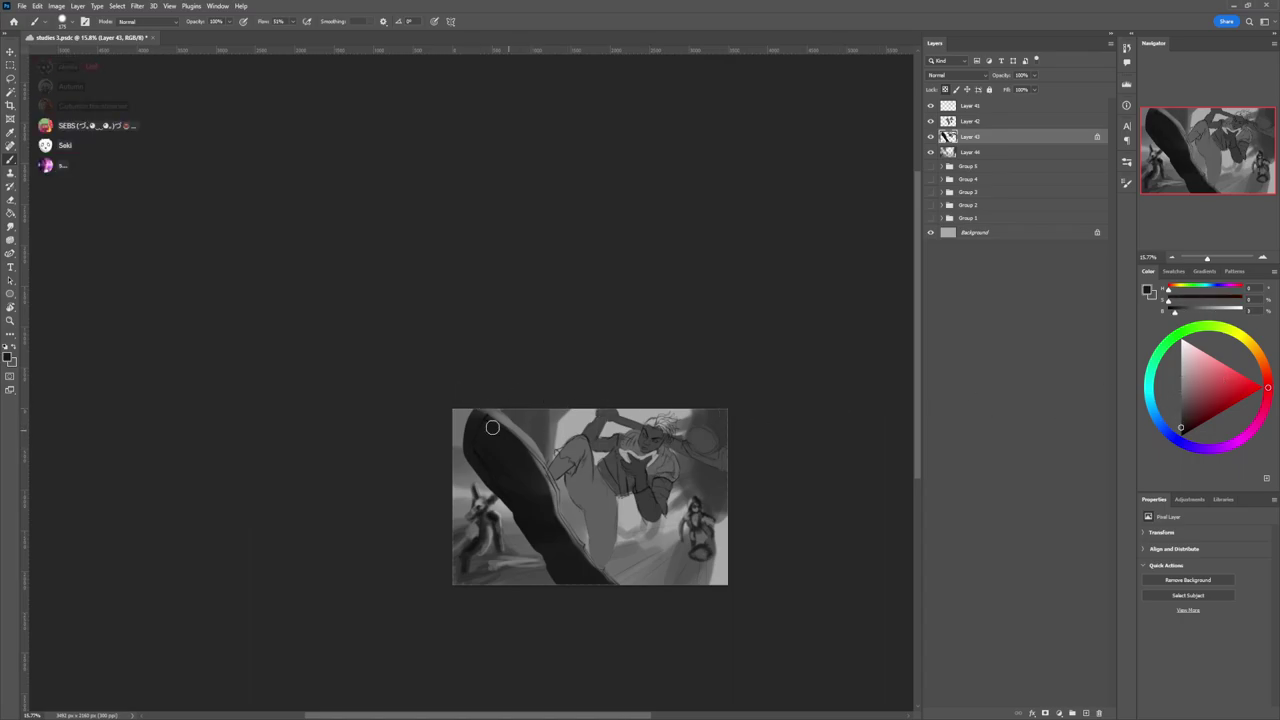
{"action": "key", "text": "["}
{"action": "key", "text": "["}
{"action": "key", "text": "["}
{"action": "key", "text": "["}
{"action": "key", "text": "["}
{"action": "key", "text": "["}
{"action": "mouse_move", "coordinate": [486, 410]}
{"action": "left_mouse_down"}
{"action": "mouse_move", "coordinate": [544, 457]}
{"action": "mouse_move", "coordinate": [519, 430]}
{"action": "mouse_move", "coordinate": [598, 565]}
{"action": "left_mouse_up"}
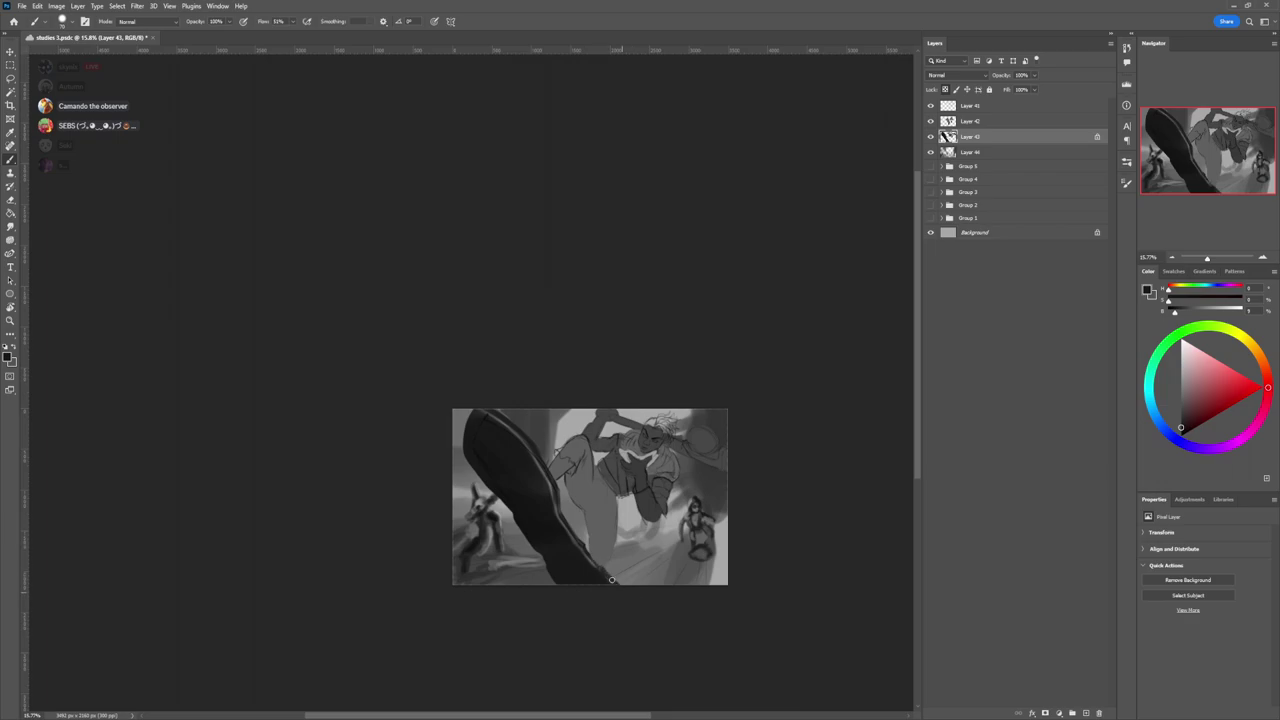
- Switch to a brush with 100% flow and softly lighten the ledge's upper part in 23% brightness gray at a very large size
{"action": "left_click", "coordinate": [1180, 396]}
{"action": "left_click", "coordinate": [1018, 421]}
{"action": "left_click", "coordinate": [1181, 409]}
{"action": "key", "text": "bracketright"}
{"action": "key", "text": "bracketright"}
{"action": "key", "text": "bracketright"}
{"action": "key", "text": "bracketright"}
{"action": "key", "text": "bracketright"}
{"action": "key", "text": "bracketright"}
{"action": "key", "text": "bracketright"}
{"action": "key", "text": "bracketright"}
{"action": "key", "text": "bracketright"}
{"action": "key", "text": "bracketright"}
{"action": "key", "text": "bracketright"}
{"action": "key", "text": "bracketright"}
{"action": "key", "text": "bracketright"}
{"action": "key", "text": "bracketright"}
{"action": "key", "text": "bracketright"}
{"action": "key", "text": "bracketright"}
{"action": "key", "text": "bracketright"}
{"action": "key", "text": "bracketright"}
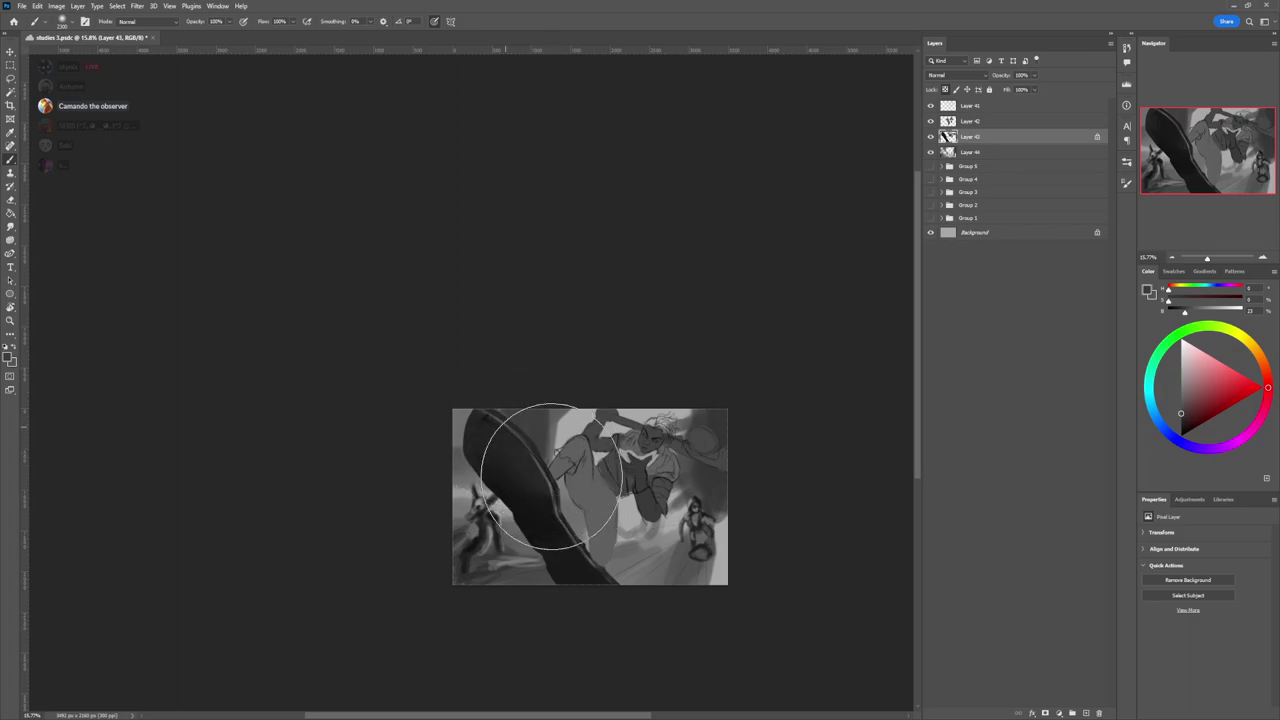
- Paint small light gray highlight marks on the ledge's upper face with a tiny brush and shape them with near-black
{"action": "left_click_drag", "start_coordinate": [1186, 378], "coordinate": [1181, 366]}
{"action": "key", "text": "bracketleft"}
{"action": "key", "text": "bracketleft"}
{"action": "key", "text": "bracketleft"}
{"action": "key", "text": "bracketleft"}
{"action": "key", "text": "bracketleft"}
{"action": "key", "text": "bracketleft"}
{"action": "key", "text": "bracketleft"}
{"action": "key", "text": "bracketleft"}
{"action": "key", "text": "bracketleft"}
{"action": "key", "text": "bracketleft"}
{"action": "key", "text": "bracketleft"}
{"action": "key", "text": "bracketleft"}
{"action": "key", "text": "bracketleft"}
{"action": "key", "text": "bracketleft"}
{"action": "key", "text": "bracketleft"}
{"action": "key", "text": "bracketleft"}
{"action": "key", "text": "bracketleft"}
{"action": "key", "text": "bracketleft"}
{"action": "key", "text": "bracketleft"}
{"action": "key", "text": "bracketleft"}
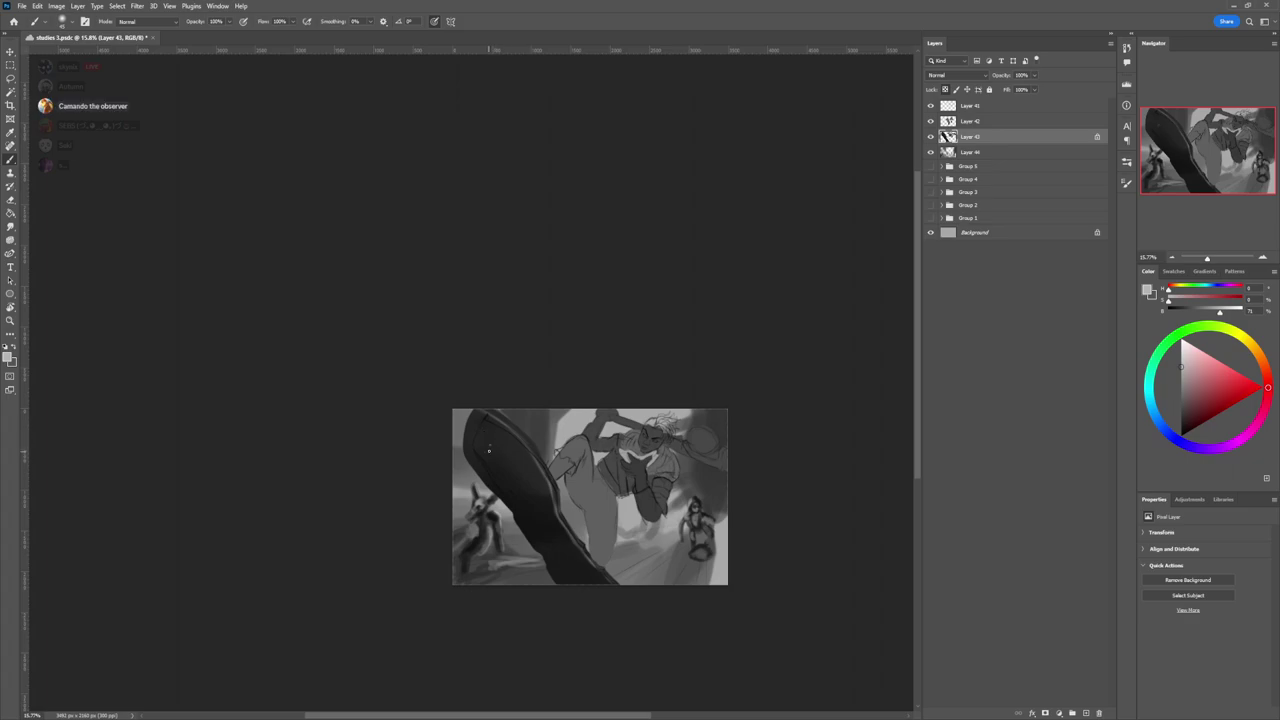
{"action": "left_click_drag", "start_coordinate": [489, 448], "coordinate": [485, 440]}
{"action": "left_click", "coordinate": [1181, 430]}
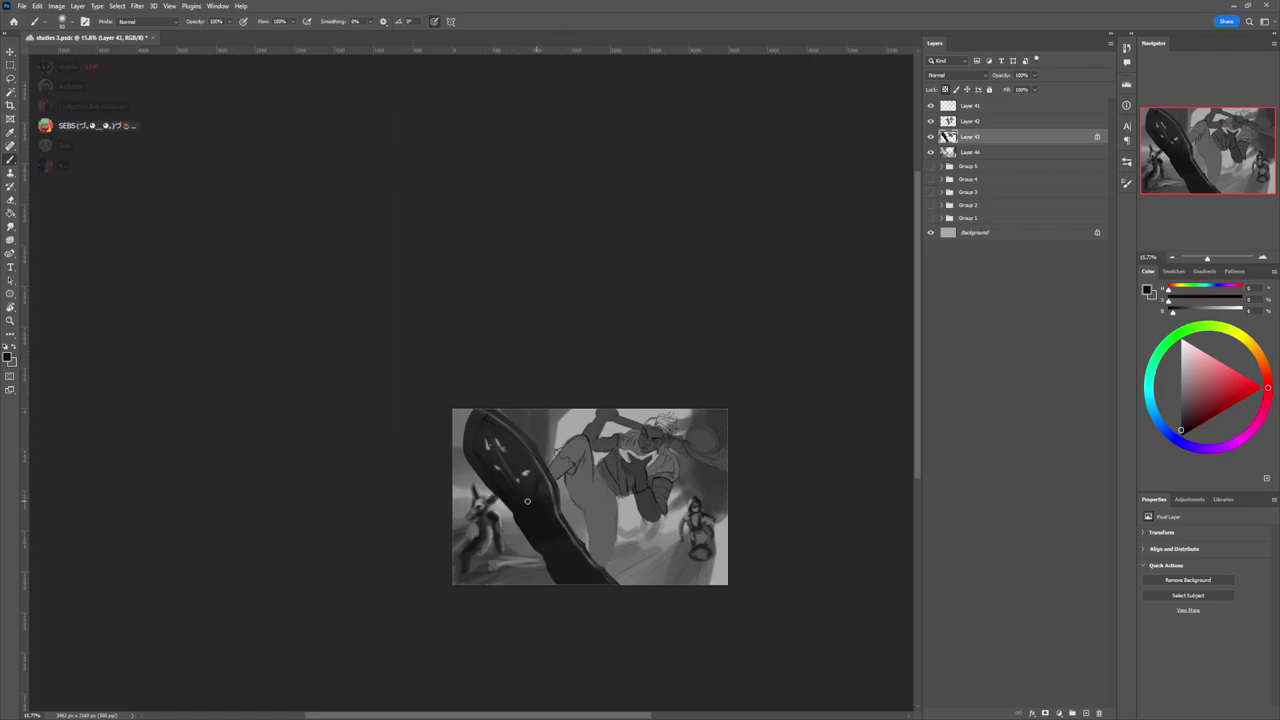
- Add a soft gradient to the ledge's upper face in mid grays up to 52% brightness with a very large brush
{"action": "key", "text": "bracketright"}
{"action": "key", "text": "bracketright"}
{"action": "key", "text": "bracketright"}
{"action": "key", "text": "bracketright"}
{"action": "key", "text": "bracketright"}
{"action": "key", "text": "bracketright"}
{"action": "key", "text": "bracketright"}
{"action": "key", "text": "bracketright"}
{"action": "key", "text": "bracketright"}
{"action": "key", "text": "bracketright"}
{"action": "left_click", "coordinate": [1184, 410]}
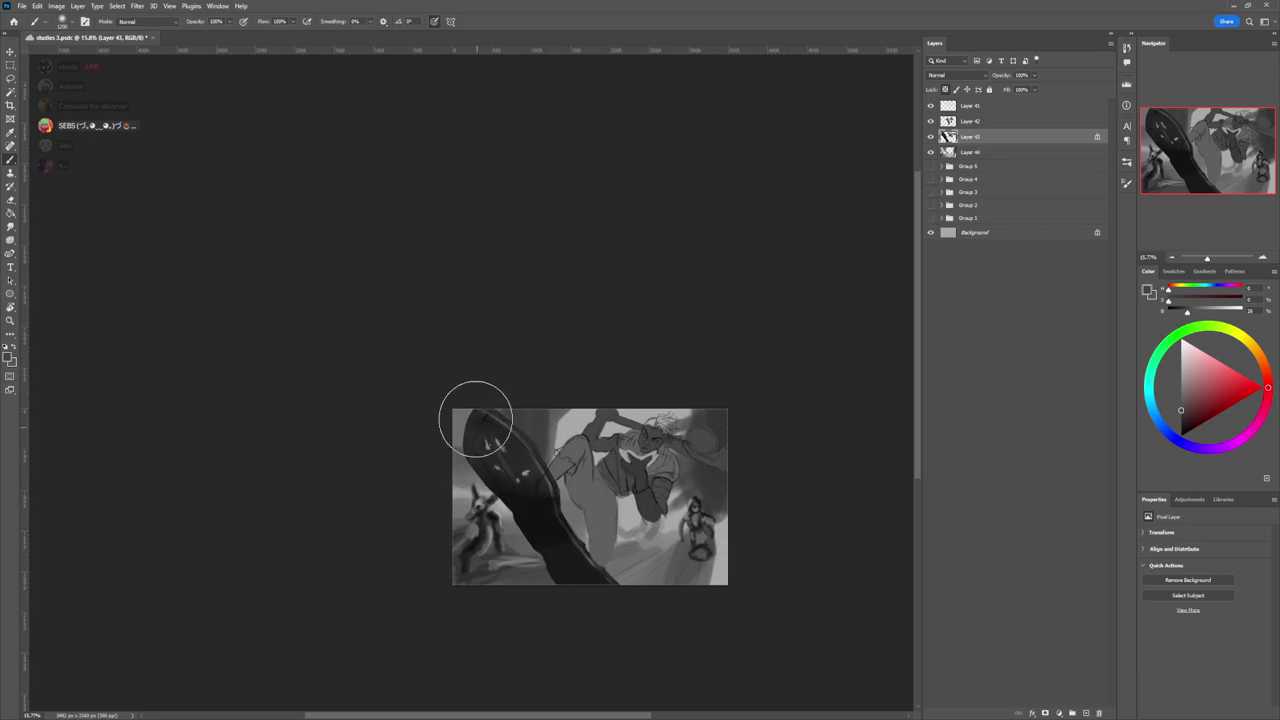
{"action": "left_click", "coordinate": [1180, 385]}
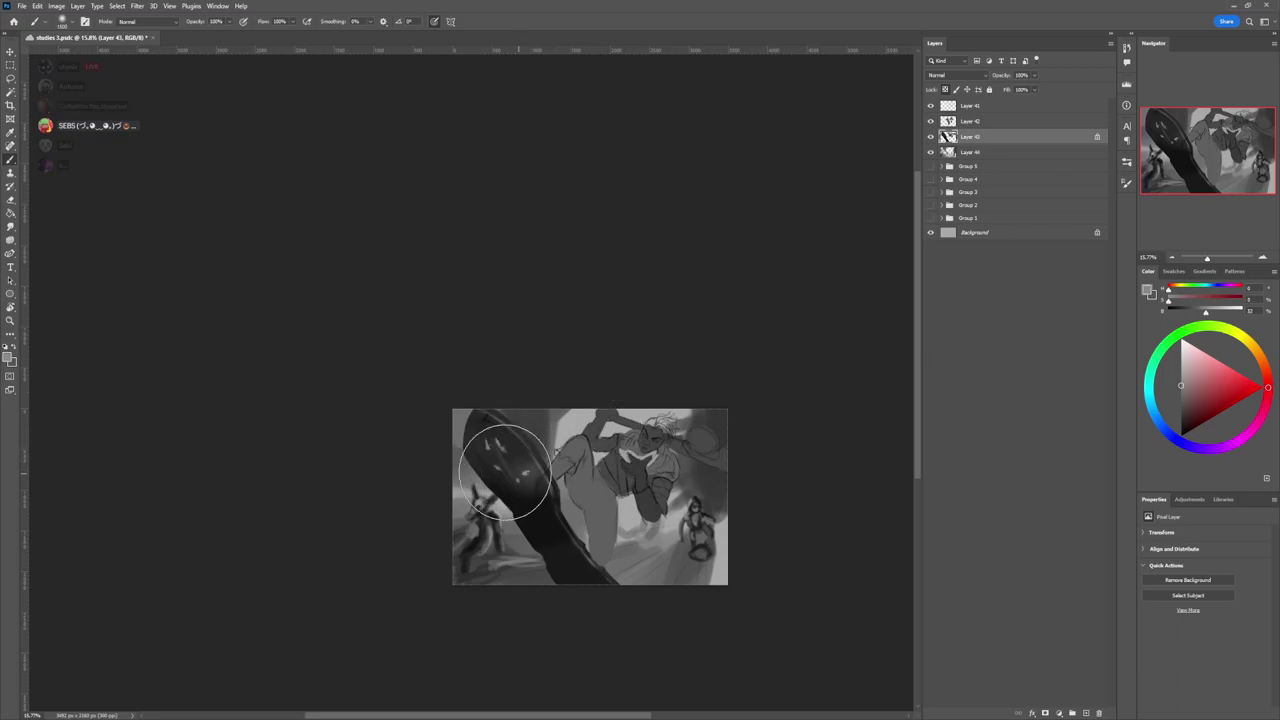
- Draw thin accents along the ledge's upper right edge in 52% brightness gray with a very small brush
{"action": "key", "text": "bracketleft"}
{"action": "key", "text": "bracketleft"}
{"action": "key", "text": "bracketleft"}
{"action": "key", "text": "bracketleft"}
{"action": "key", "text": "bracketleft"}
{"action": "key", "text": "bracketleft"}
{"action": "key", "text": "bracketleft"}
{"action": "key", "text": "bracketleft"}
{"action": "key", "text": "bracketleft"}
{"action": "key", "text": "bracketleft"}
{"action": "key", "text": "bracketleft"}
{"action": "key", "text": "bracketleft"}
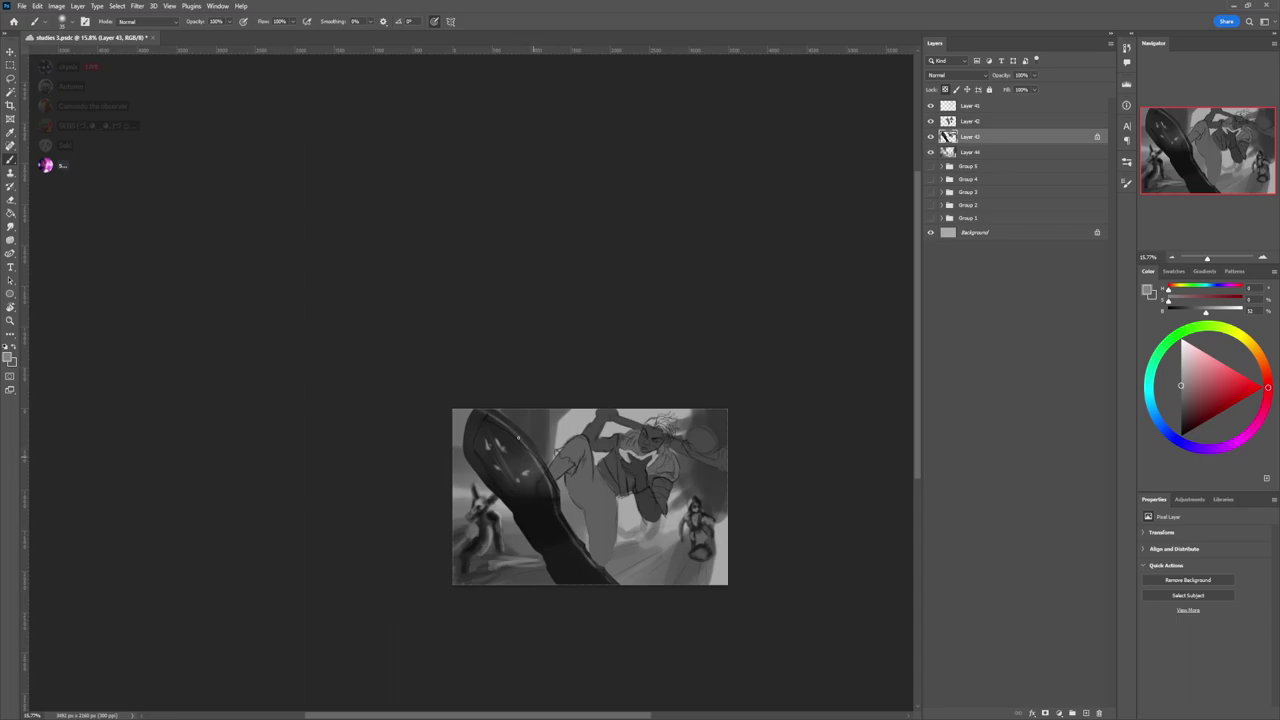
- Add a new layer above Layer 41 and refine the ledge's highlight marks with 72% brightness gray, a sampled dark tone and 7% brightness gray
{"action": "left_click", "coordinate": [976, 111]}
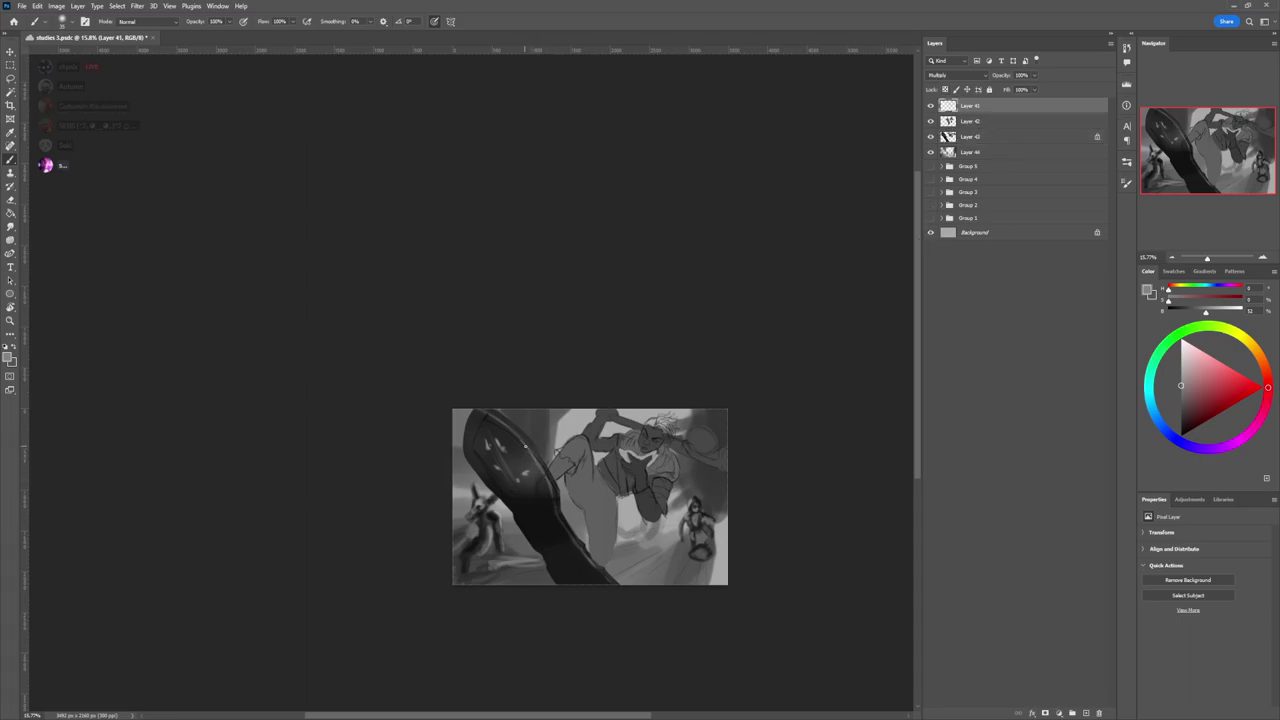
{"action": "left_click", "coordinate": [1181, 365]}
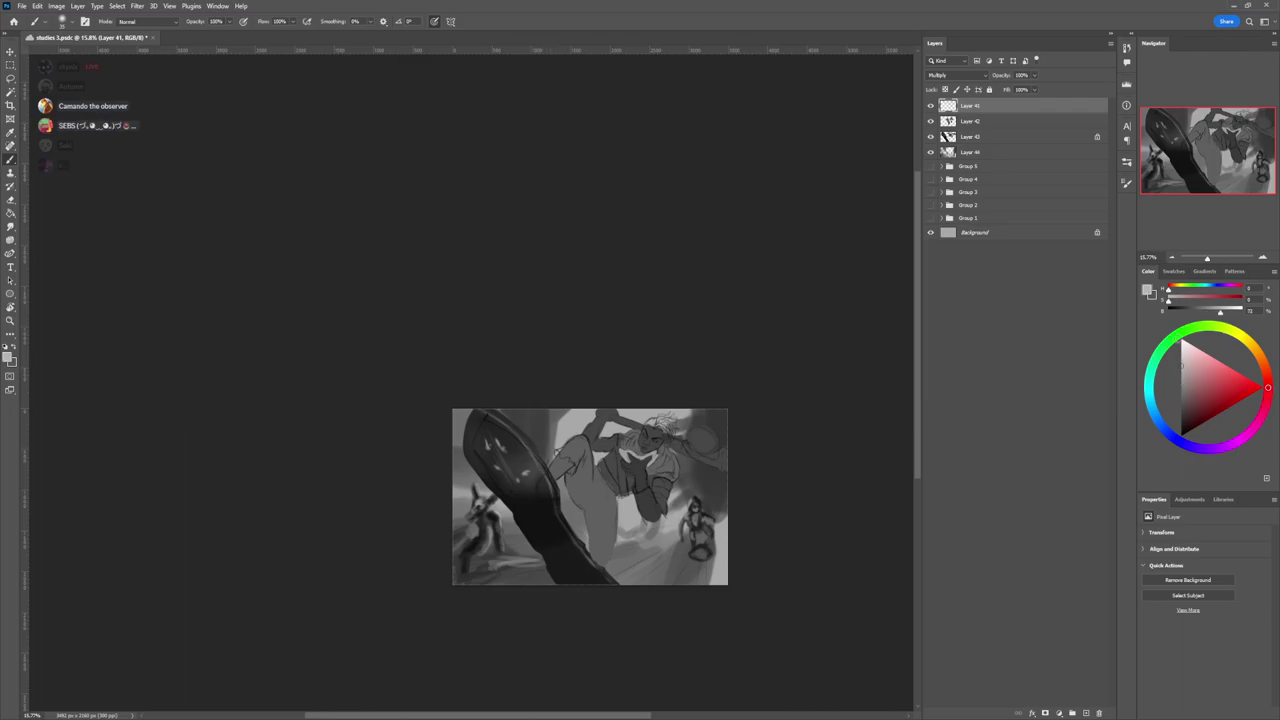
{"action": "key", "text": "ctrl+shift+alt+n"}
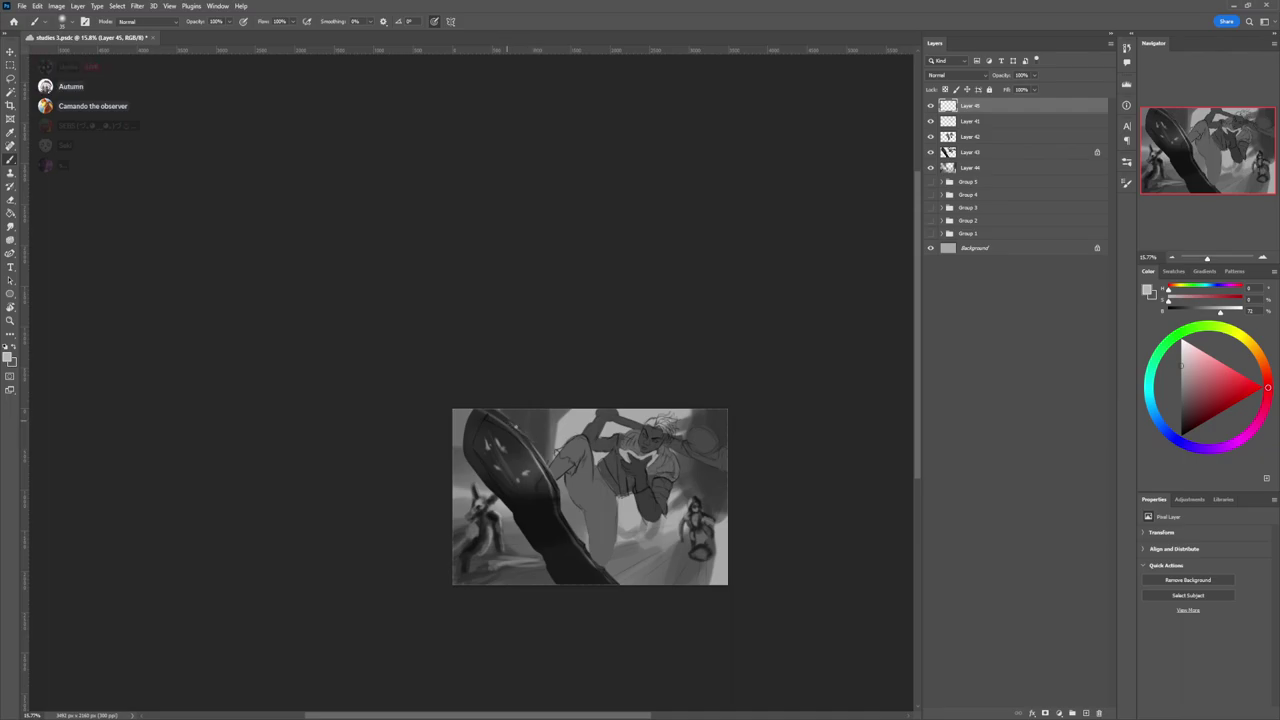
{"action": "left_click", "coordinate": [500, 412], "text": "alt"}
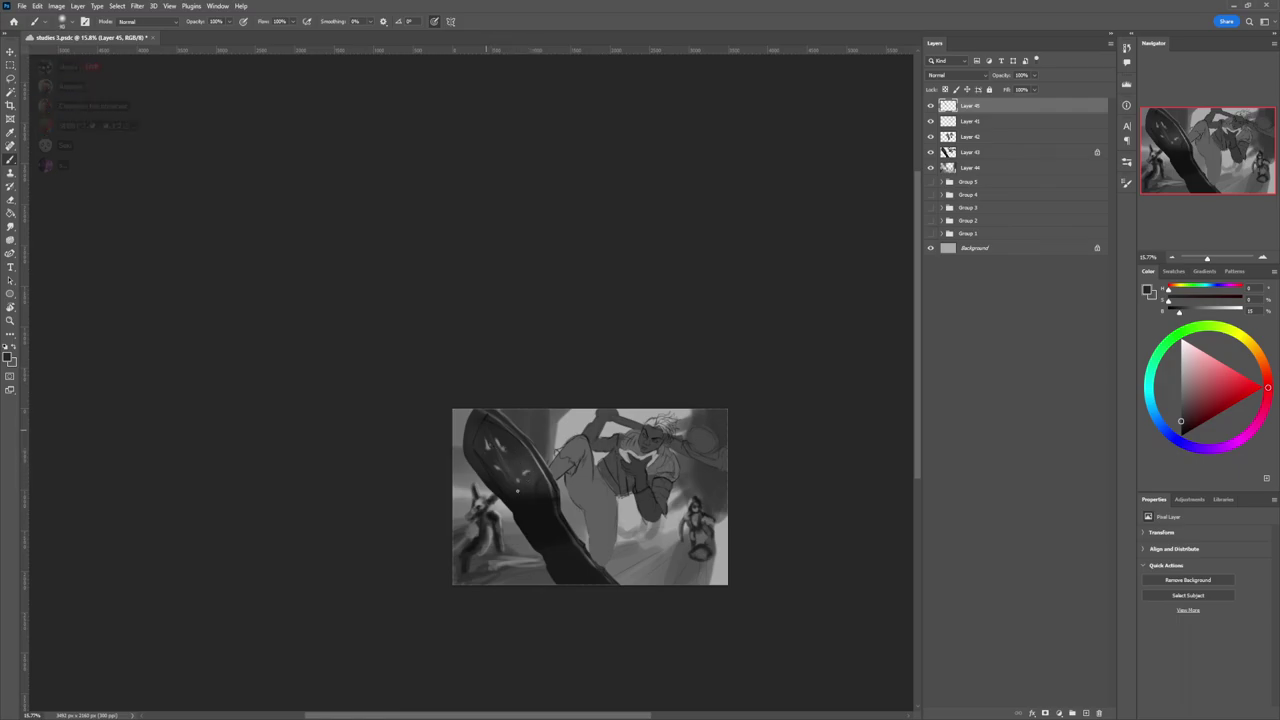
{"action": "left_click", "coordinate": [1181, 429]}
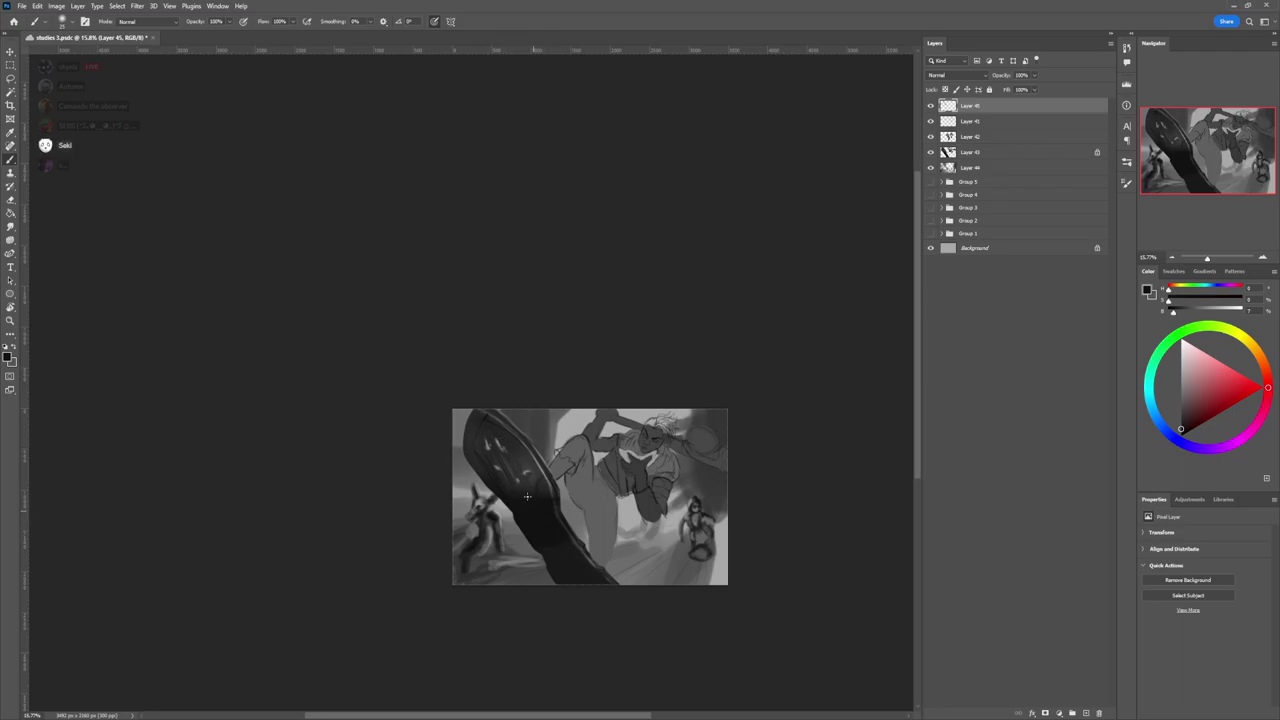
- Paint small light marks at the ledge's lower end in 33% and 58% brightness gray, enlarging the brush
{"action": "left_click", "coordinate": [1181, 404]}
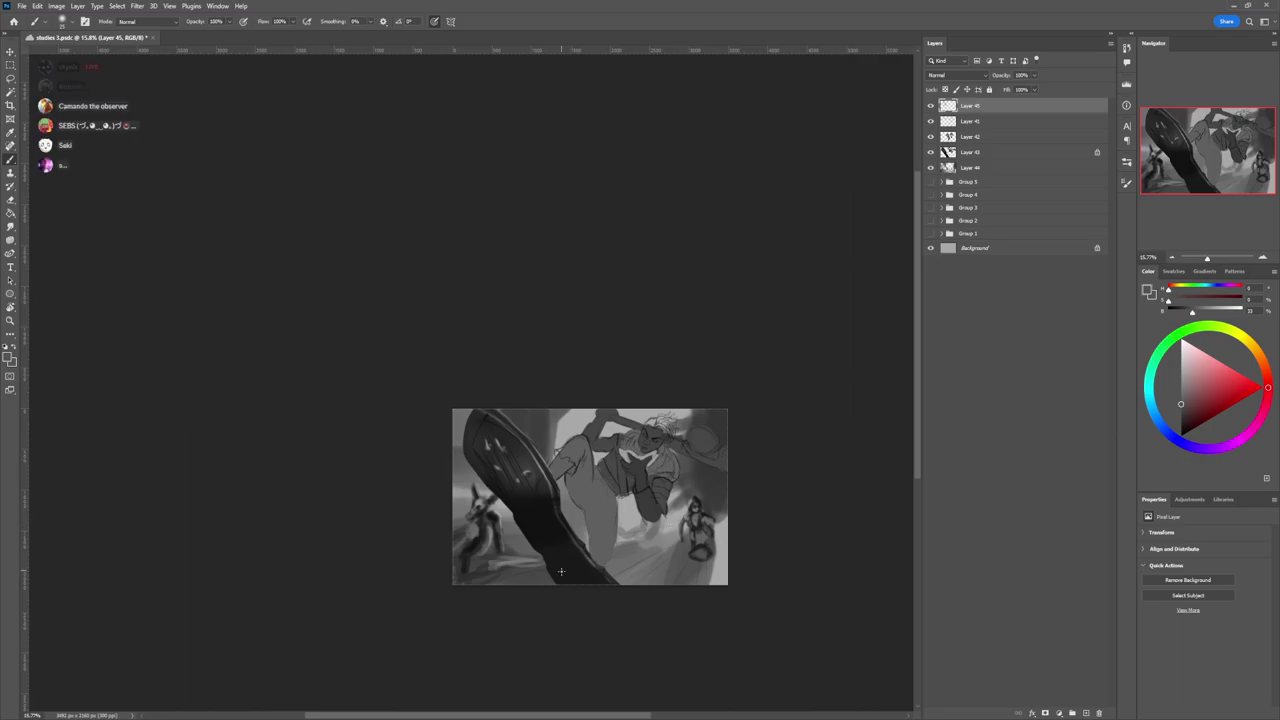
{"action": "key", "text": "]"}
{"action": "key", "text": "]"}
{"action": "key", "text": "]"}
{"action": "key", "text": "]"}
{"action": "key", "text": "]"}
{"action": "key", "text": "]"}
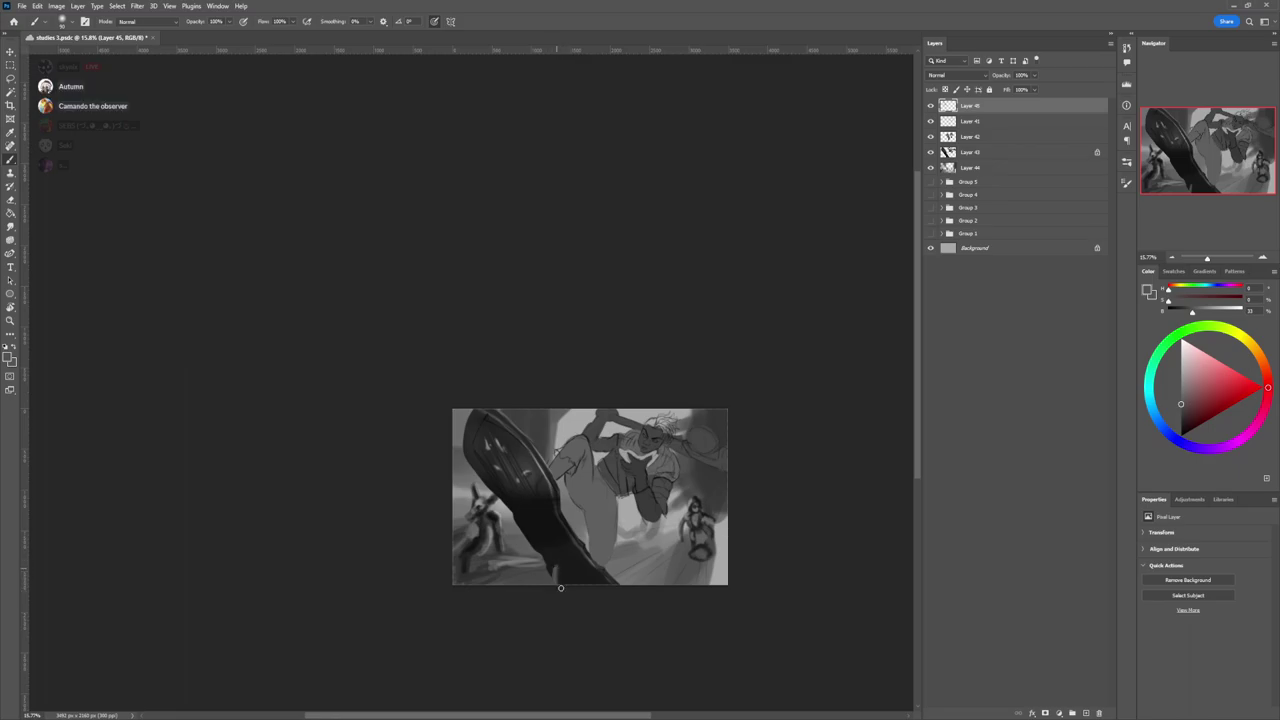
{"action": "key", "text": "]"}
{"action": "key", "text": "]"}
{"action": "key", "text": "]"}
{"action": "left_click", "coordinate": [1181, 379]}
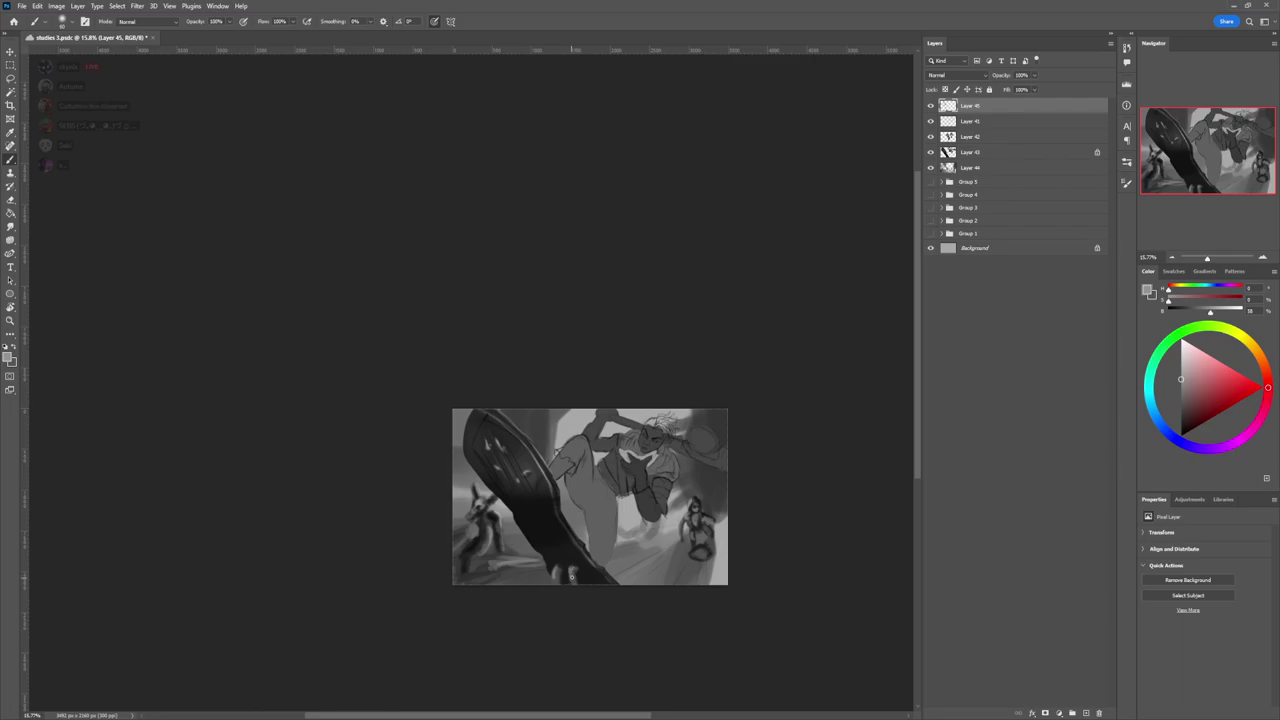
- Tone down the light marks at the ledge's lower end with 13% brightness gray and soft 33% brightness strokes, using a larger brush
{"action": "left_click", "coordinate": [817, 467], "text": "alt"}
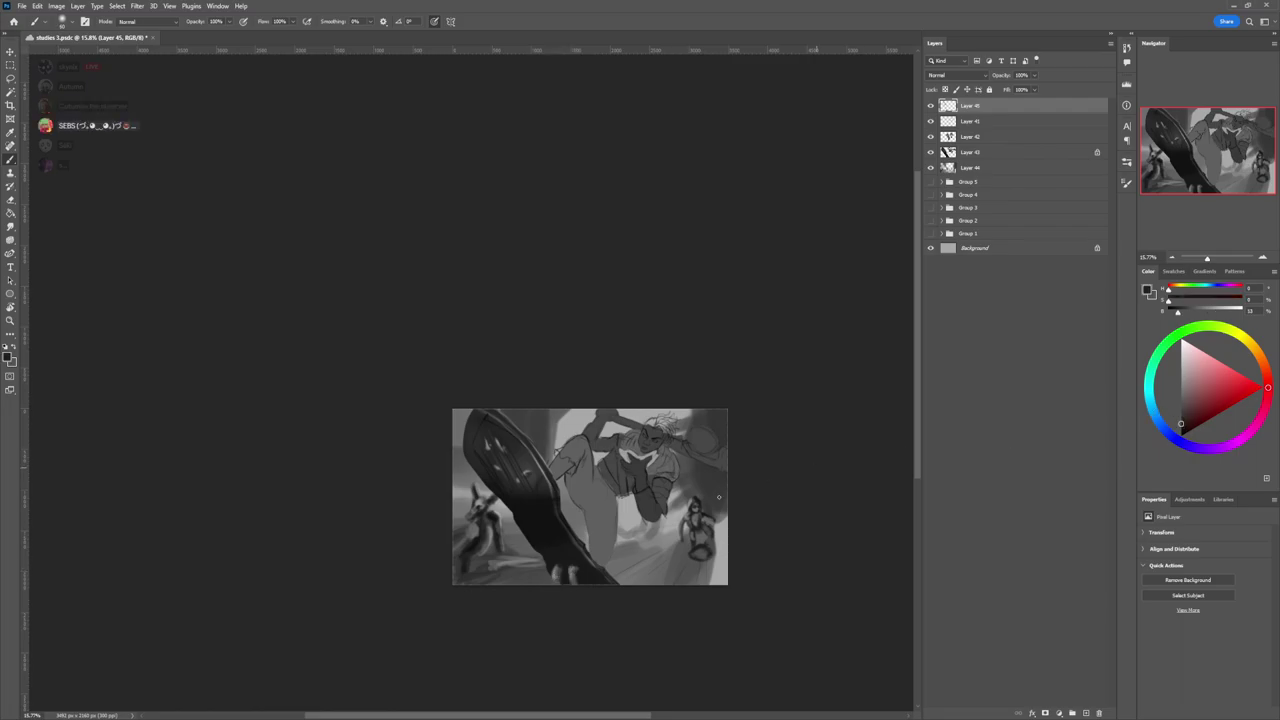
{"action": "left_click_drag", "start_coordinate": [570, 577], "coordinate": [602, 580]}
{"action": "left_click", "coordinate": [1193, 400]}
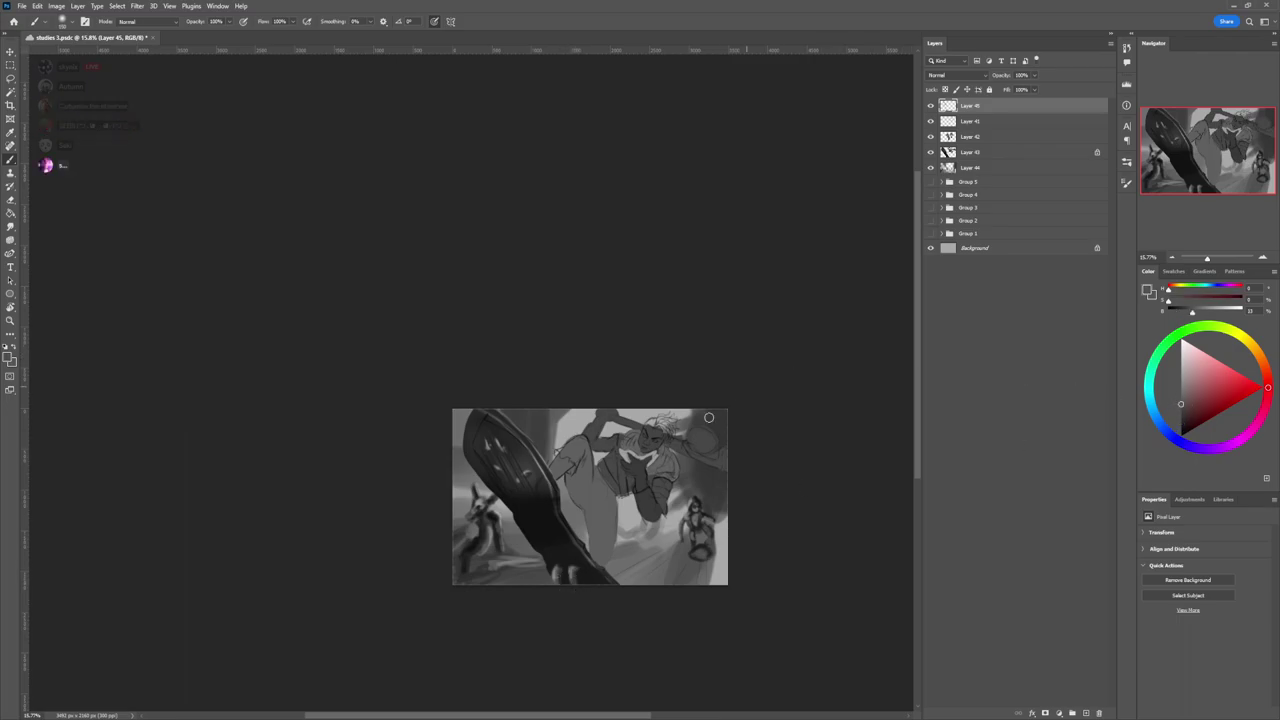
{"action": "key", "text": "bracketright"}
{"action": "key", "text": "bracketright"}
{"action": "key", "text": "bracketright"}
{"action": "mouse_move", "coordinate": [582, 552]}
{"action": "left_mouse_down"}
{"action": "mouse_move", "coordinate": [550, 564]}
{"action": "mouse_move", "coordinate": [584, 560]}
{"action": "mouse_move", "coordinate": [583, 577]}
{"action": "mouse_move", "coordinate": [597, 574]}
{"action": "mouse_move", "coordinate": [583, 555]}
{"action": "left_mouse_up"}
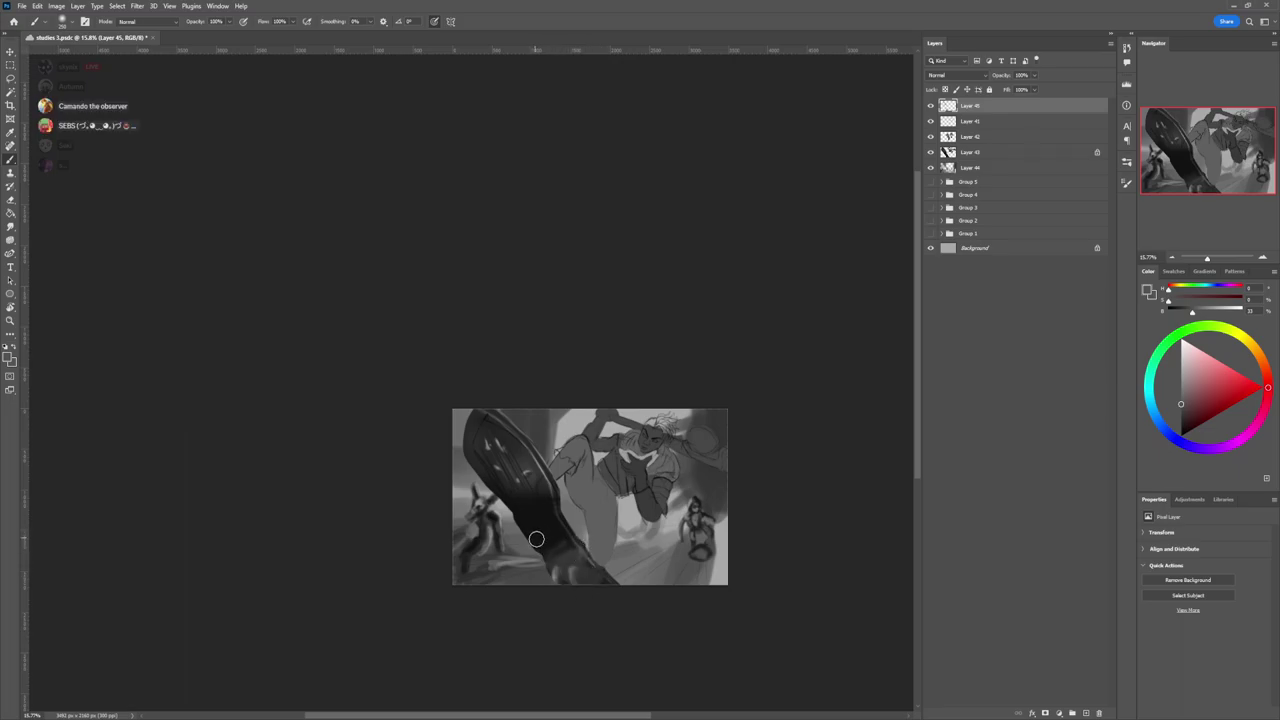
- Add soft 33% brightness gray patches to the ledge's dark middle with a much larger brush, refining them in sampled 7% gray with a smaller brush
{"action": "key", "text": "bracketright"}
{"action": "key", "text": "bracketright"}
{"action": "key", "text": "bracketright"}
{"action": "key", "text": "bracketright"}
{"action": "key", "text": "bracketright"}
{"action": "key", "text": "bracketright"}
{"action": "mouse_move", "coordinate": [534, 520]}
{"action": "left_mouse_down"}
{"action": "mouse_move", "coordinate": [537, 533]}
{"action": "mouse_move", "coordinate": [529, 519]}
{"action": "mouse_move", "coordinate": [543, 512]}
{"action": "left_mouse_up"}
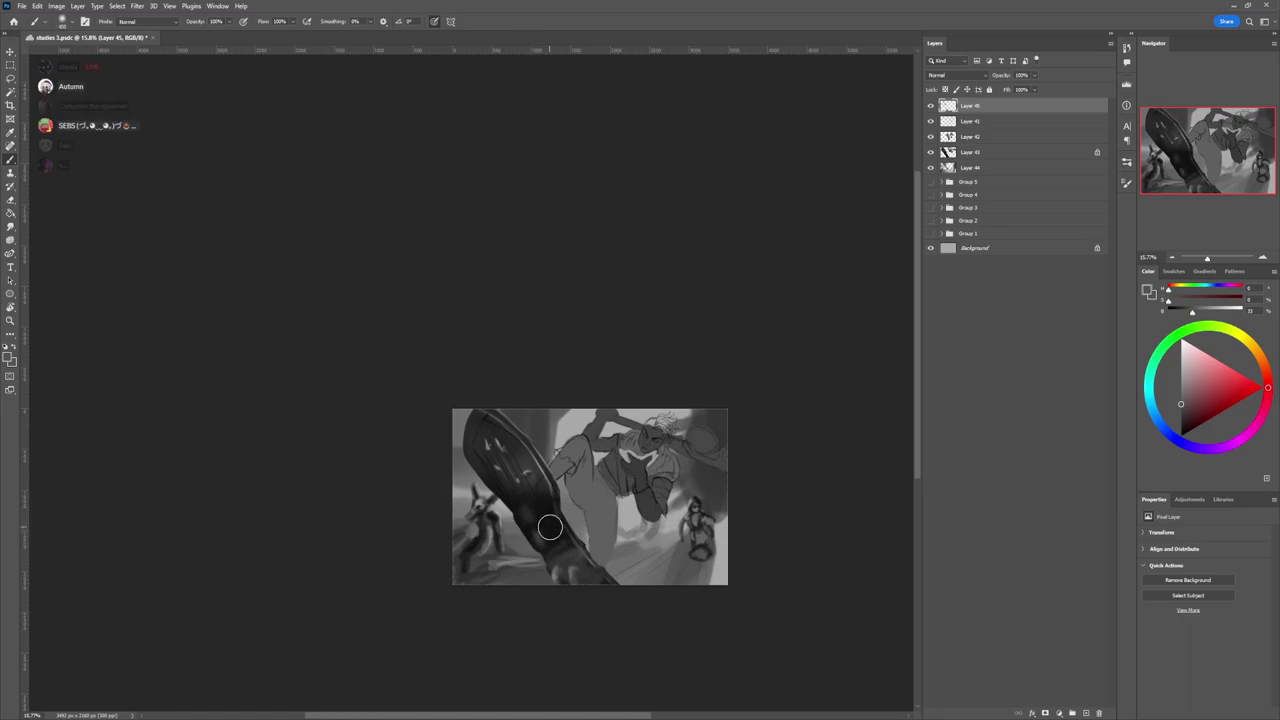
{"action": "left_click", "coordinate": [545, 524], "text": "alt"}
{"action": "key", "text": "bracketleft"}
{"action": "key", "text": "bracketleft"}
{"action": "key", "text": "bracketleft"}
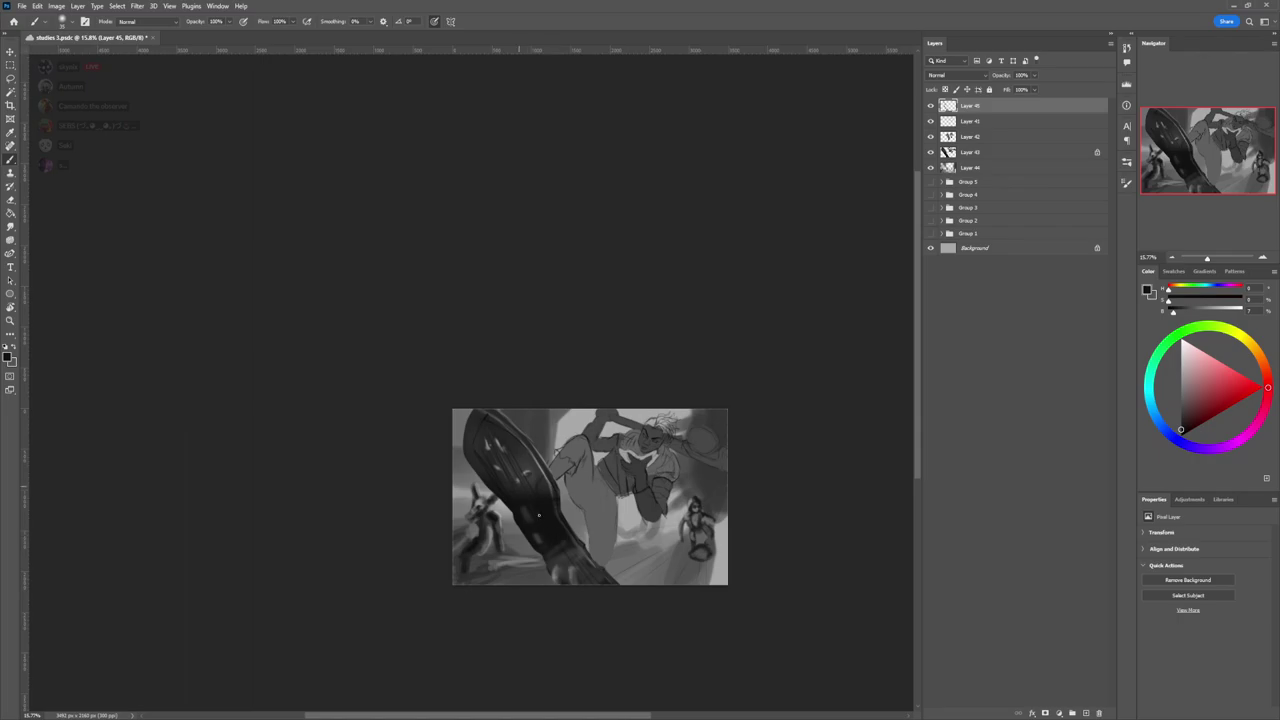
- Lasso a freehand selection around the figure's leg from the raised knee to the ledge's lower end
{"action": "key", "text": "z"}
{"action": "left_click_drag", "start_coordinate": [585, 525], "coordinate": [573, 525]}
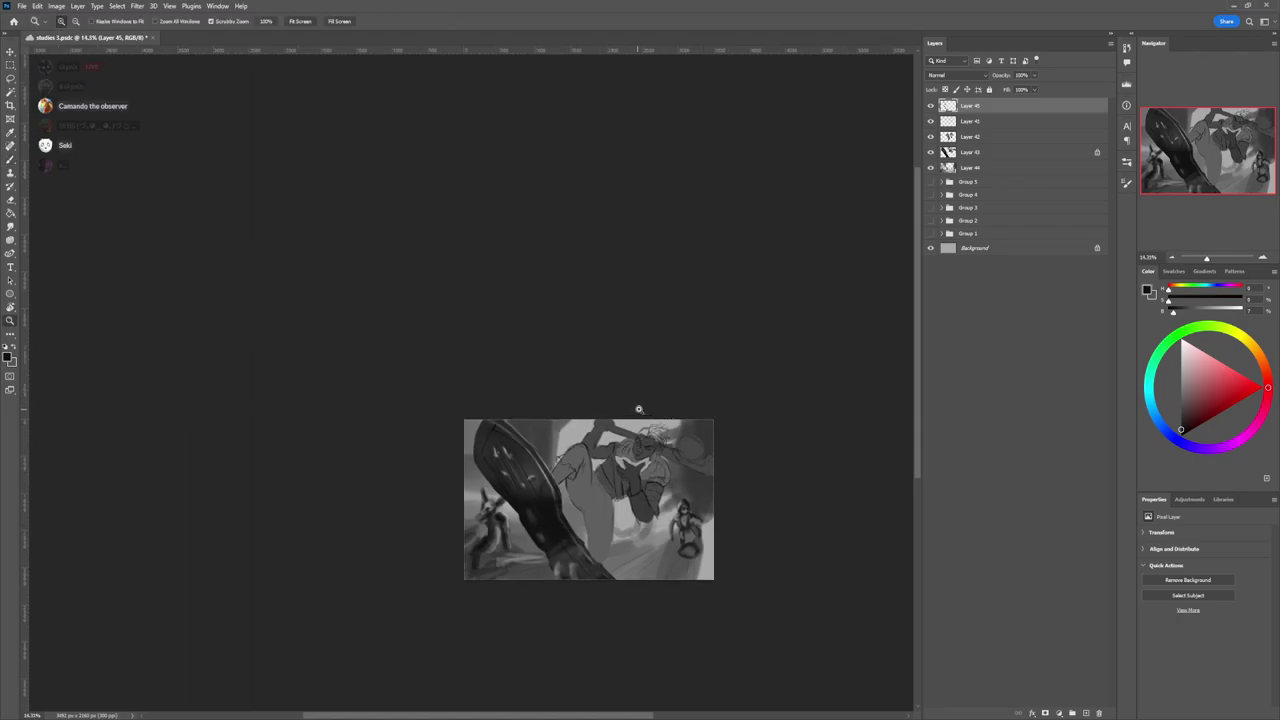
{"action": "left_click_drag", "start_coordinate": [637, 414], "coordinate": [671, 407]}
{"action": "left_click_drag", "start_coordinate": [637, 503], "coordinate": [644, 538]}
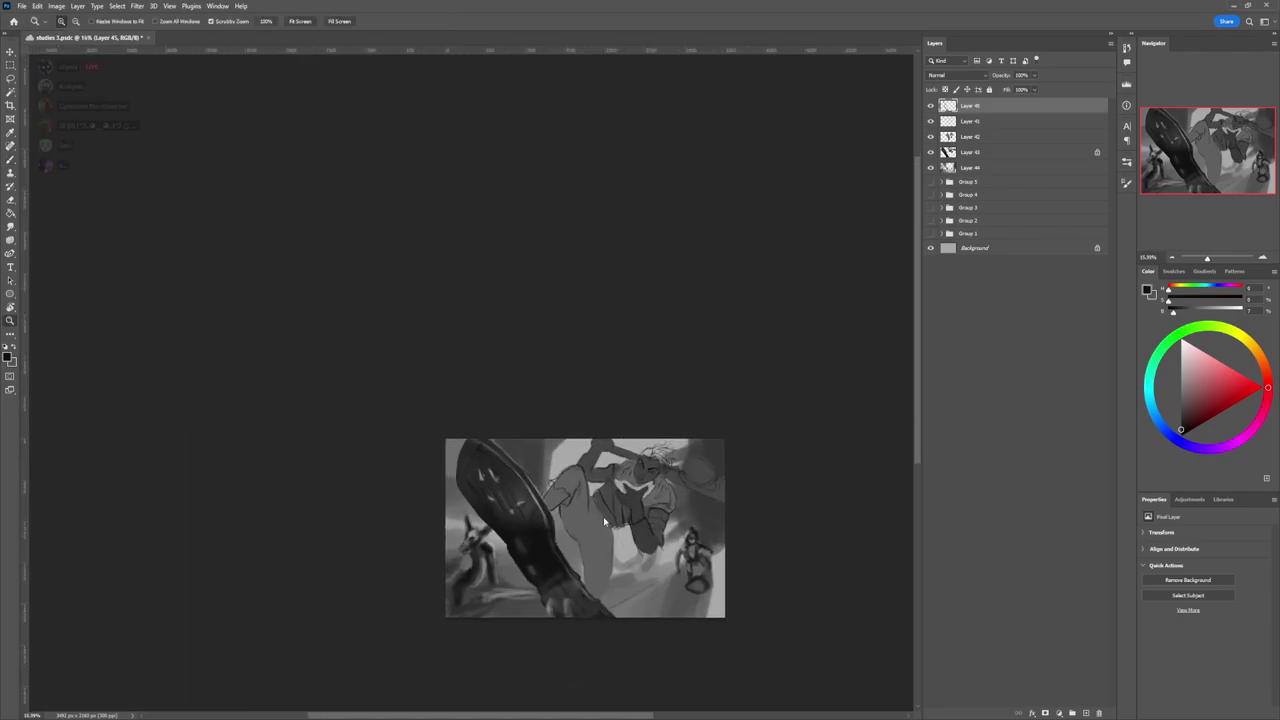
{"action": "key", "text": "l"}
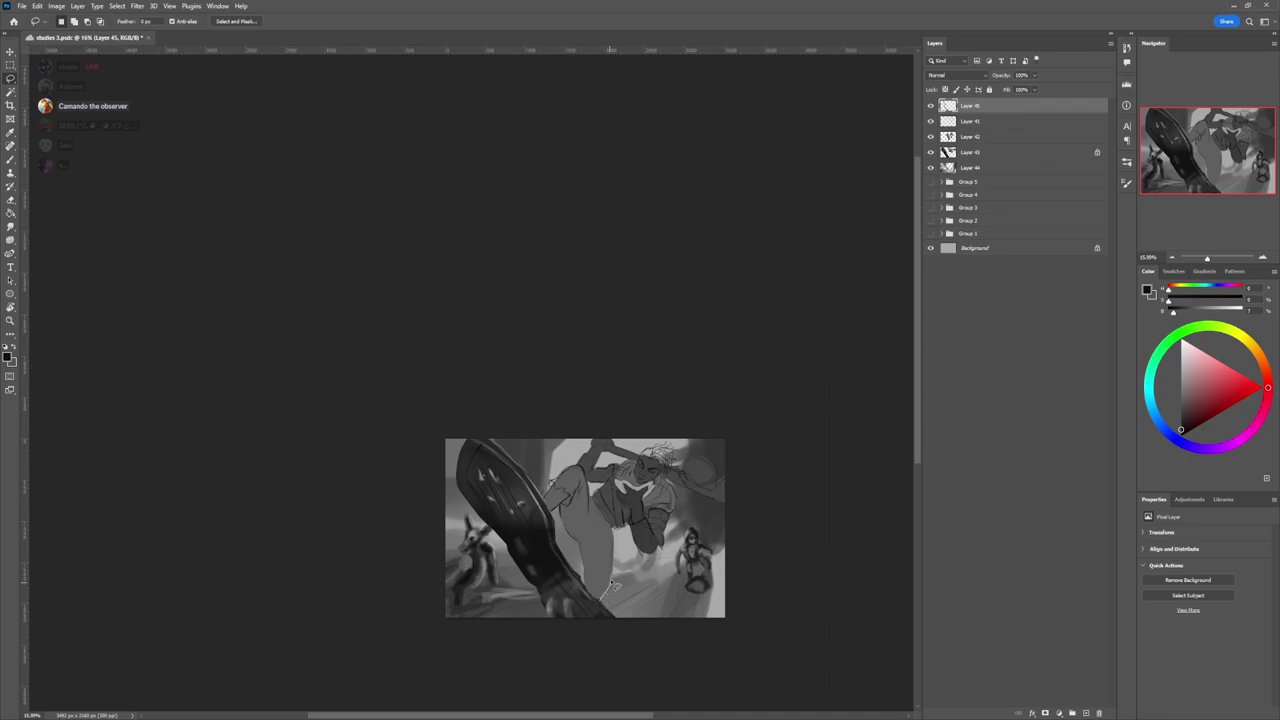
{"action": "mouse_move", "coordinate": [615, 550]}
{"action": "left_mouse_down"}
{"action": "mouse_move", "coordinate": [575, 474]}
{"action": "mouse_move", "coordinate": [589, 450]}
{"action": "mouse_move", "coordinate": [557, 484]}
{"action": "mouse_move", "coordinate": [606, 592]}
{"action": "left_mouse_up"}
- Shade the selected leg's inner and right-hand edge in 7% brightness gray with a greatly enlarged soft brush
{"action": "key", "text": "b"}
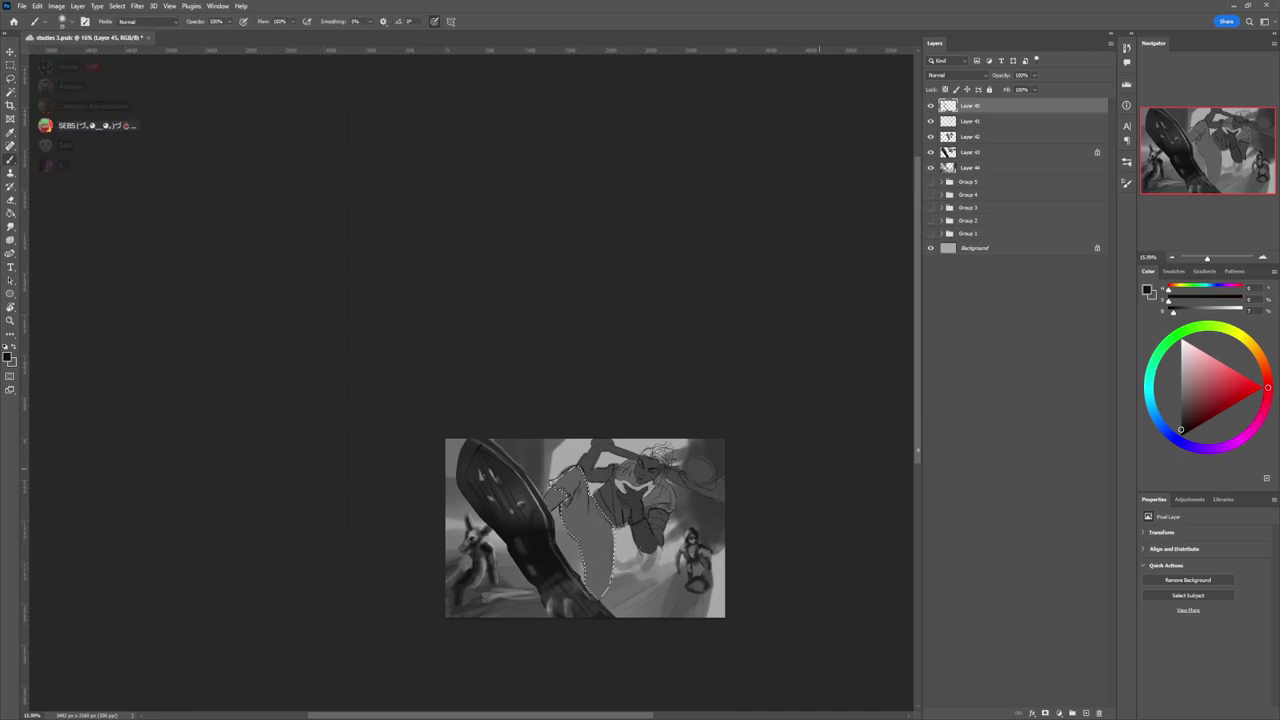
{"action": "mouse_move", "coordinate": [619, 494]}
{"action": "left_mouse_down"}
{"action": "mouse_move", "coordinate": [605, 520]}
{"action": "mouse_move", "coordinate": [590, 472]}
{"action": "mouse_move", "coordinate": [580, 500]}
{"action": "mouse_move", "coordinate": [591, 509]}
{"action": "mouse_move", "coordinate": [581, 460]}
{"action": "mouse_move", "coordinate": [603, 536]}
{"action": "mouse_move", "coordinate": [614, 526]}
{"action": "left_mouse_up"}
{"action": "key", "text": "bracketright"}
{"action": "key", "text": "bracketright"}
{"action": "key", "text": "bracketright"}
{"action": "key", "text": "bracketright"}
{"action": "key", "text": "bracketright"}
{"action": "key", "text": "bracketright"}
{"action": "key", "text": "bracketright"}
{"action": "key", "text": "bracketright"}
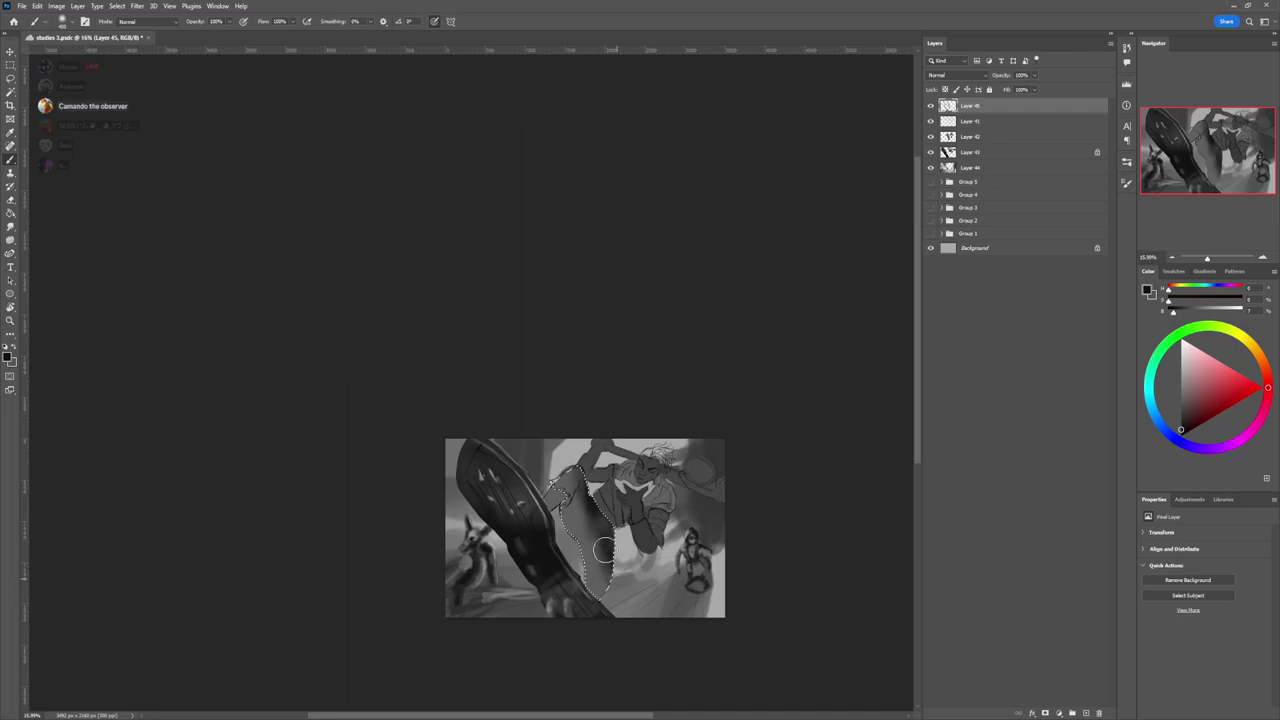
- Blend the shading across the selected leg with 22% and 15% brightness gray and tones sampled from the painting
{"action": "left_click", "coordinate": [1178, 410]}
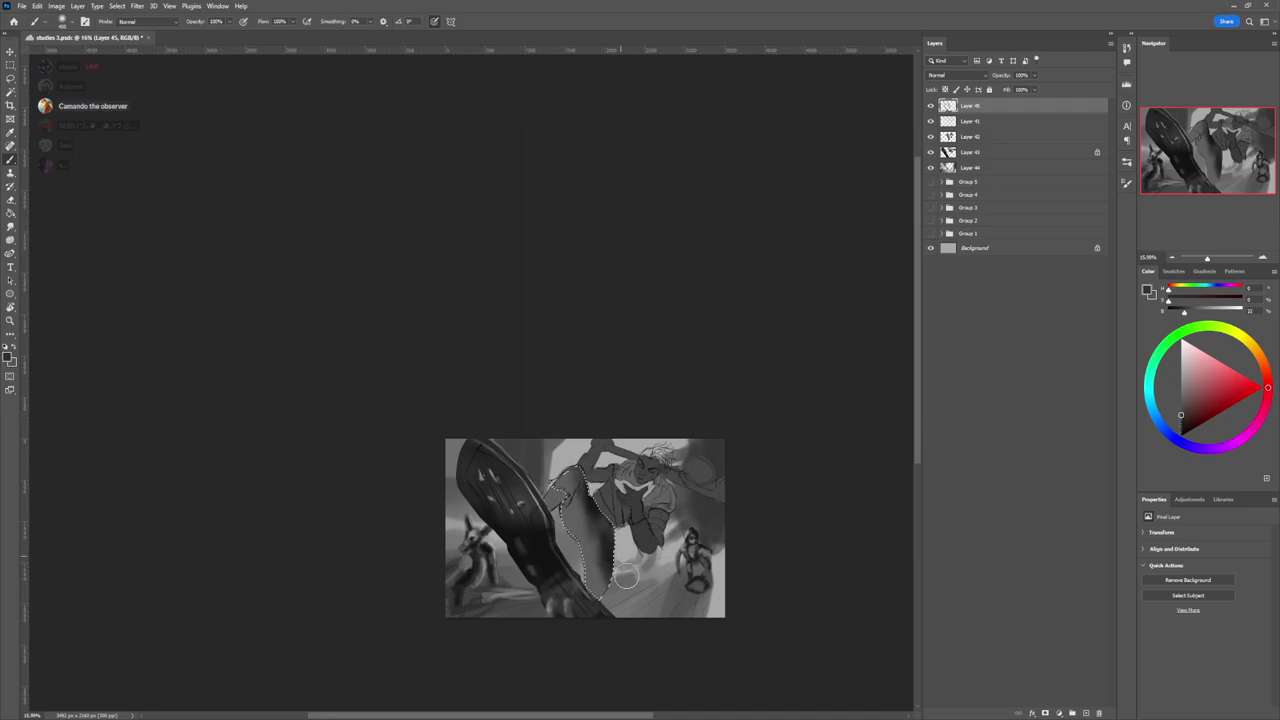
{"action": "mouse_move", "coordinate": [599, 573]}
{"action": "left_mouse_down"}
{"action": "mouse_move", "coordinate": [568, 516]}
{"action": "mouse_move", "coordinate": [564, 538]}
{"action": "mouse_move", "coordinate": [574, 499]}
{"action": "mouse_move", "coordinate": [590, 596]}
{"action": "mouse_move", "coordinate": [579, 535]}
{"action": "left_mouse_up"}
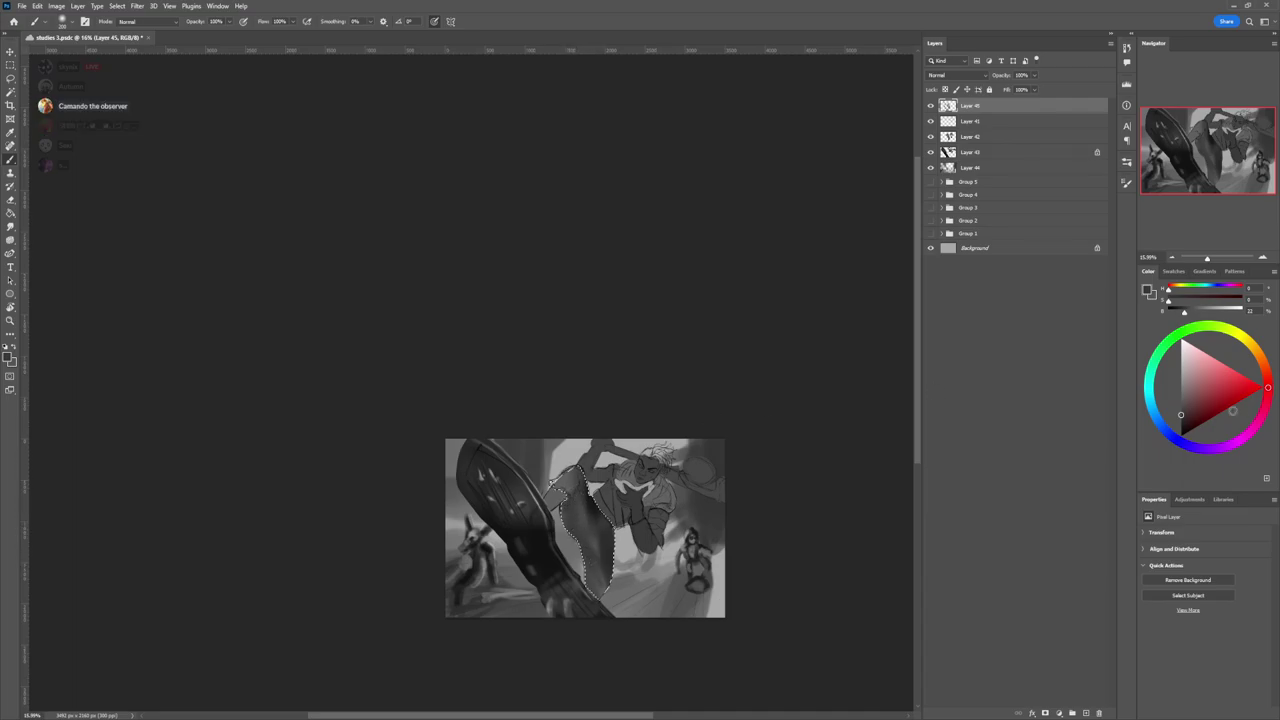
{"action": "left_click", "coordinate": [1181, 419]}
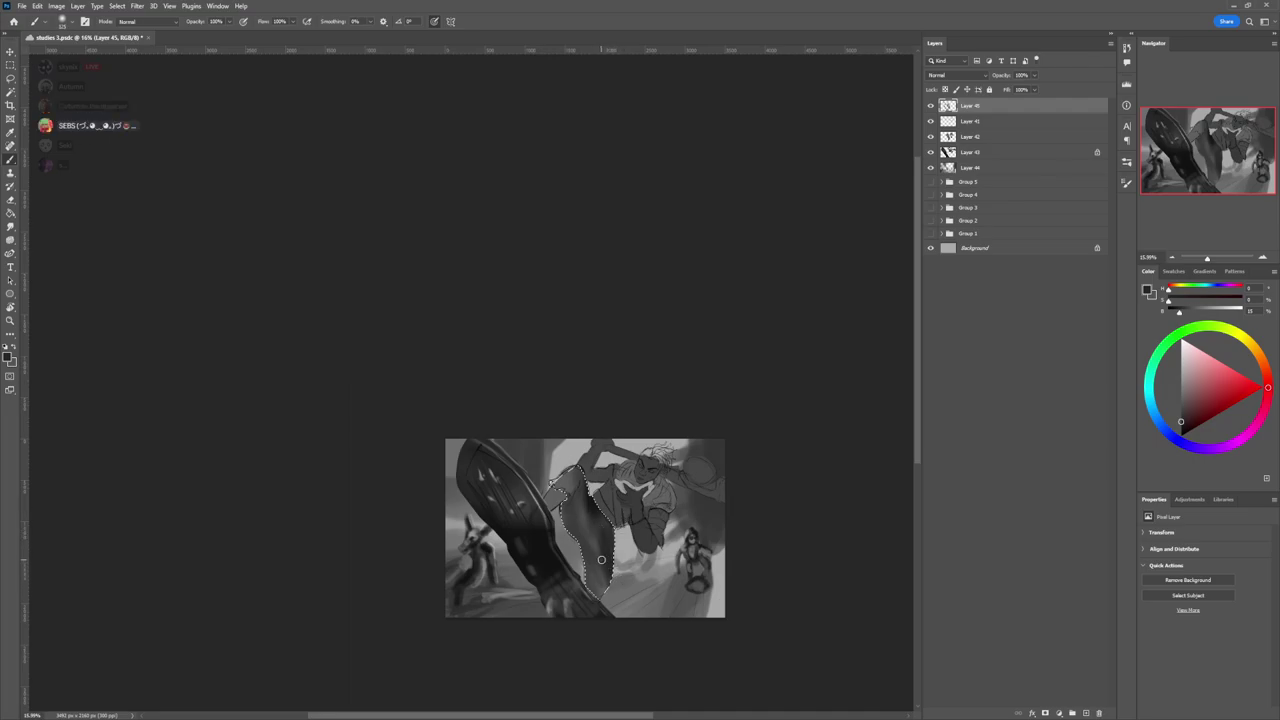
{"action": "left_click", "coordinate": [598, 550], "text": "alt"}
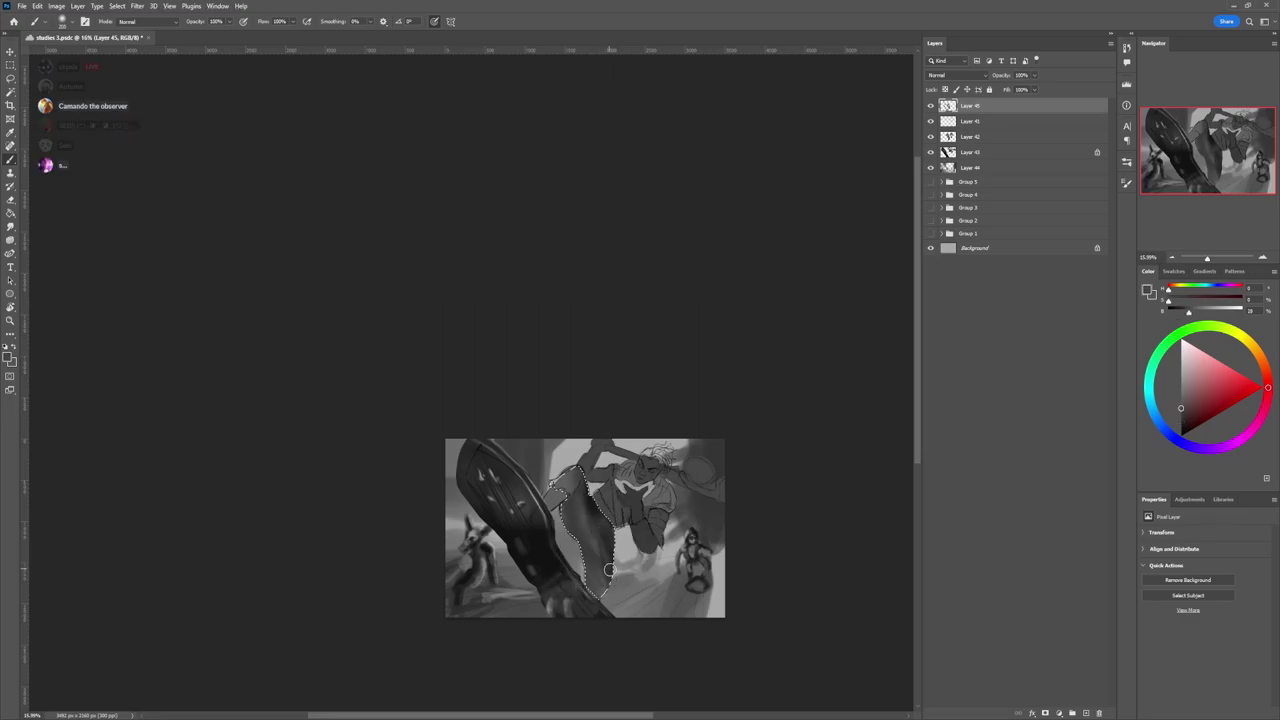
{"action": "left_click", "coordinate": [617, 577], "text": "alt"}
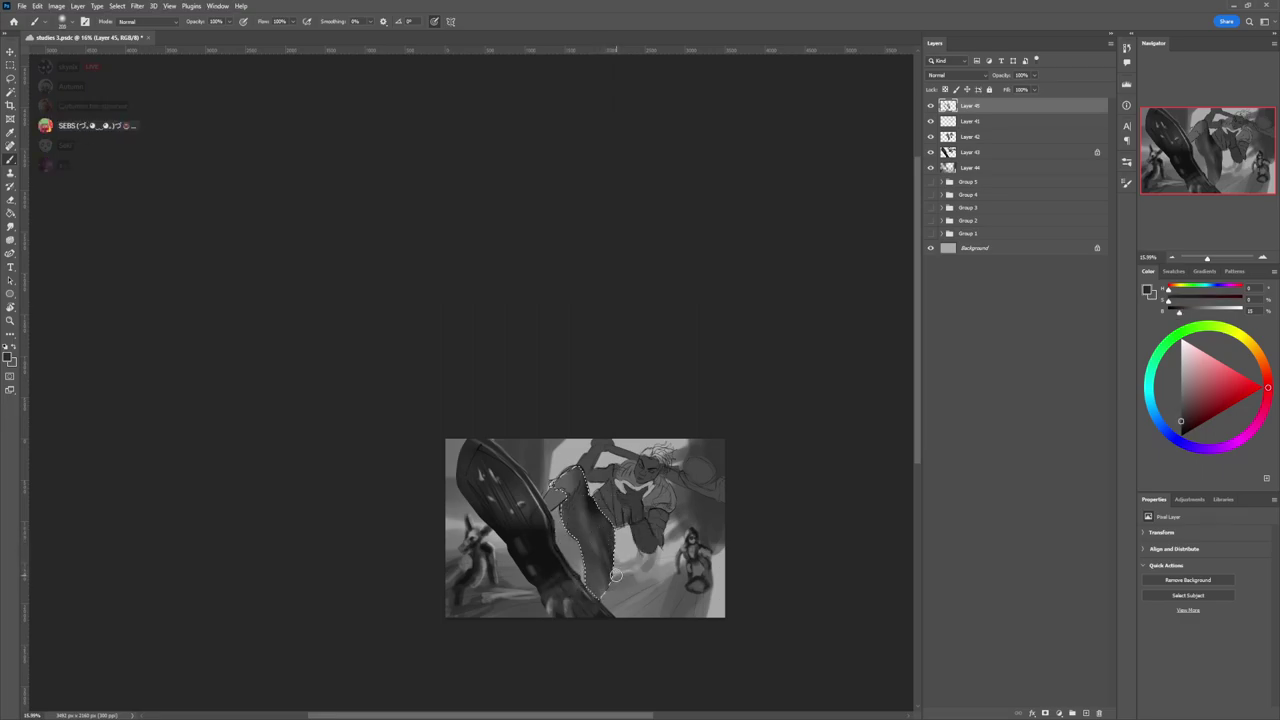
{"action": "left_click", "coordinate": [607, 570], "text": "alt"}
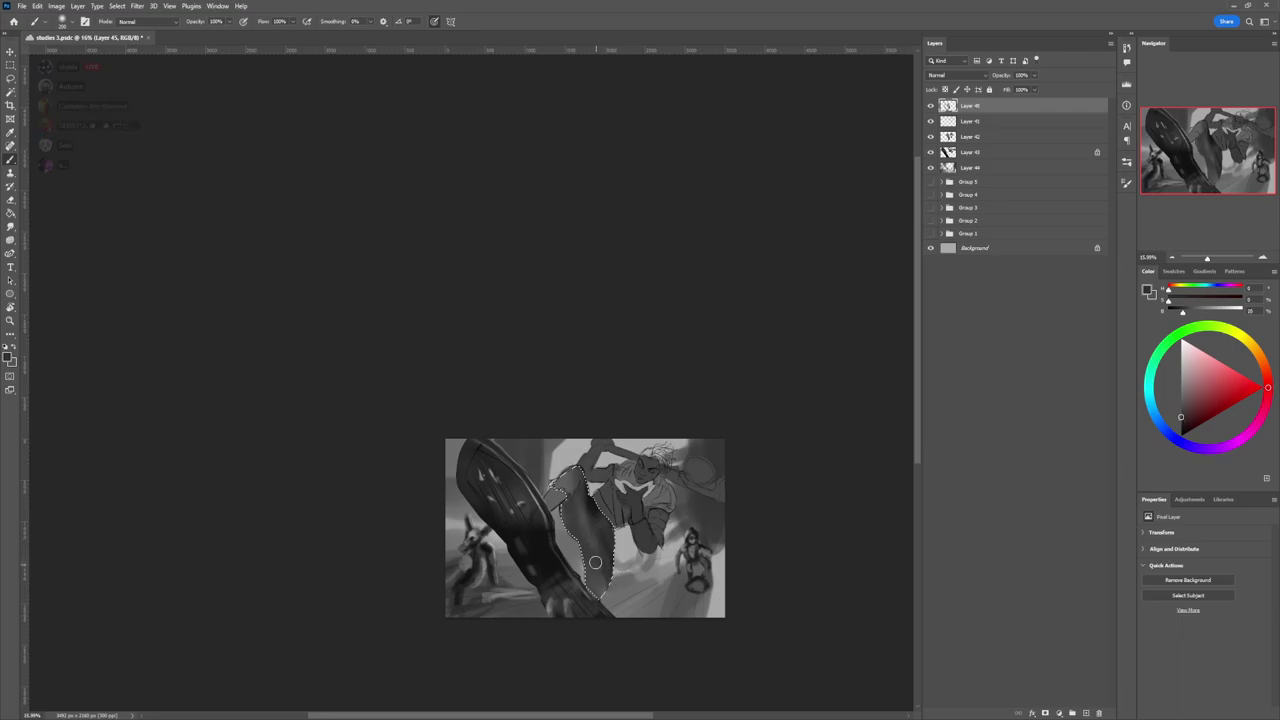
- Blend sampled light and dark greys along the selected trouser leg with a larger soft brush
{"action": "left_click", "coordinate": [606, 586], "text": "alt"}
{"action": "key", "text": "]"}
{"action": "key", "text": "]"}
{"action": "key", "text": "]"}
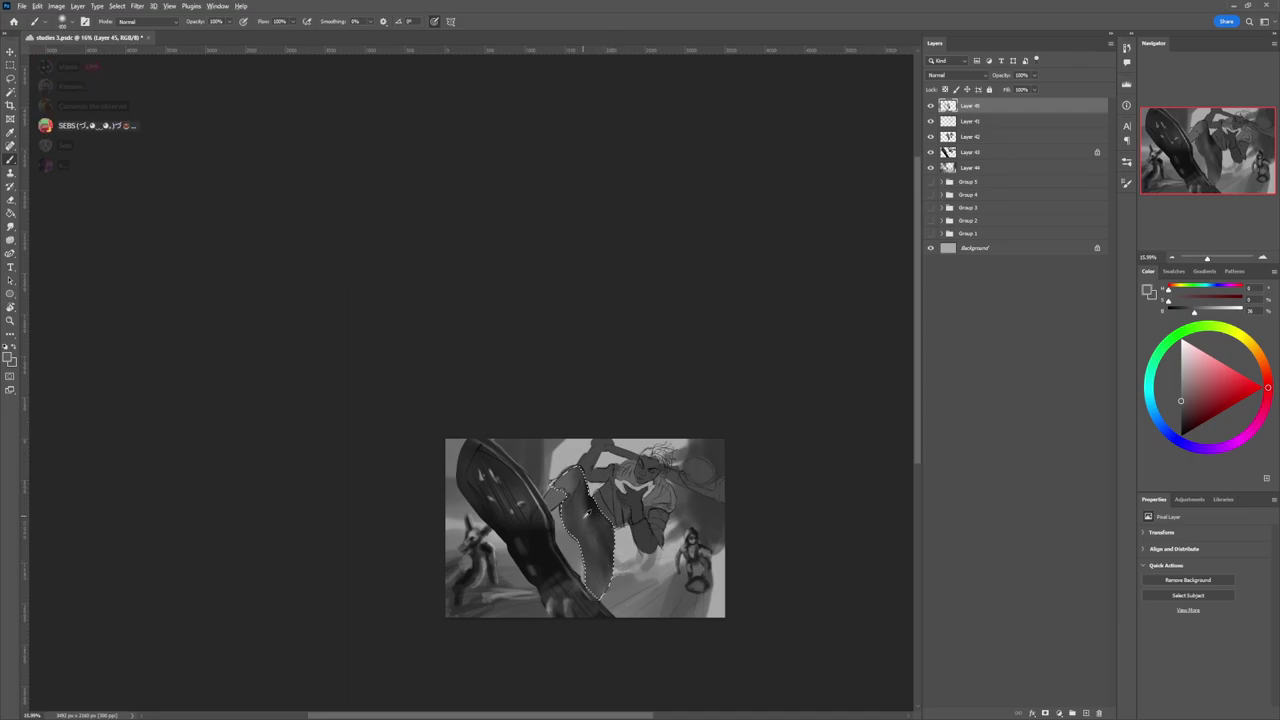
{"action": "left_click", "coordinate": [601, 508], "text": "alt"}
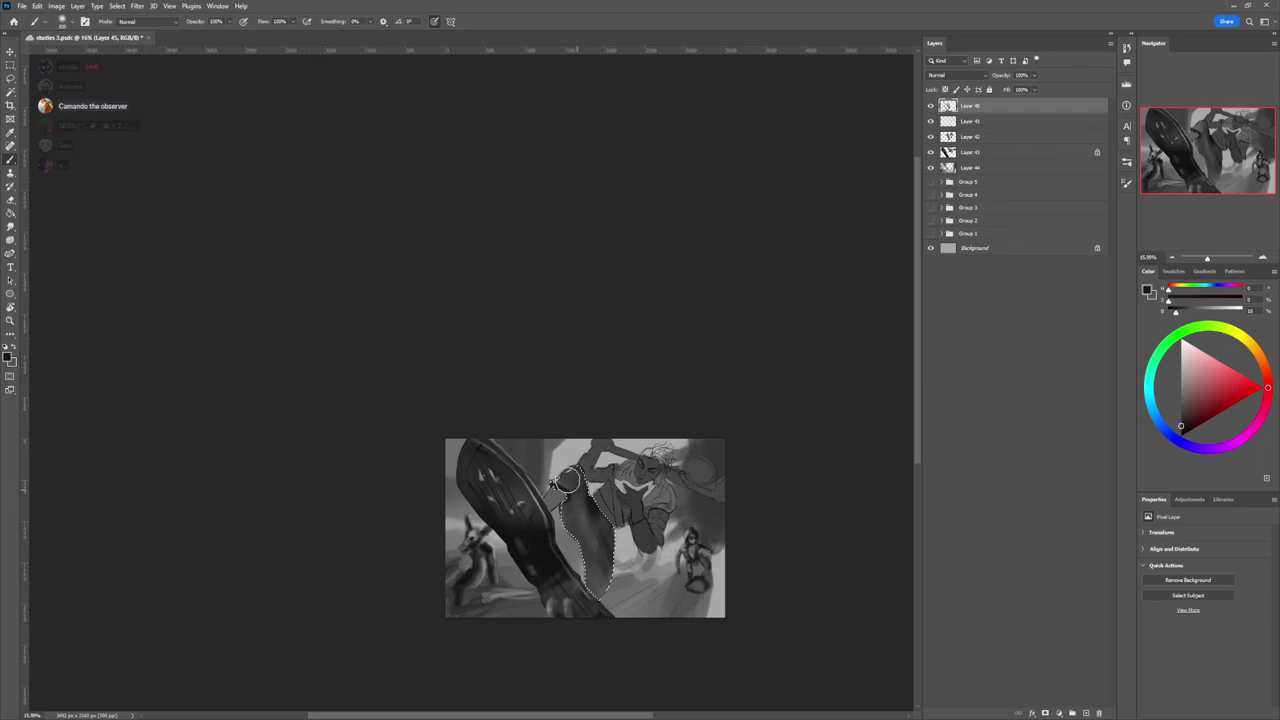
- Darken the knee end of the selected trouser leg with an enlarged soft brush, and sample a mid-grey from the thigh
{"action": "key", "text": "bracketright"}
{"action": "key", "text": "bracketright"}
{"action": "key", "text": "bracketright"}
{"action": "key", "text": "bracketright"}
{"action": "key", "text": "bracketright"}
{"action": "key", "text": "bracketright"}
{"action": "left_click", "coordinate": [585, 517], "text": "alt"}
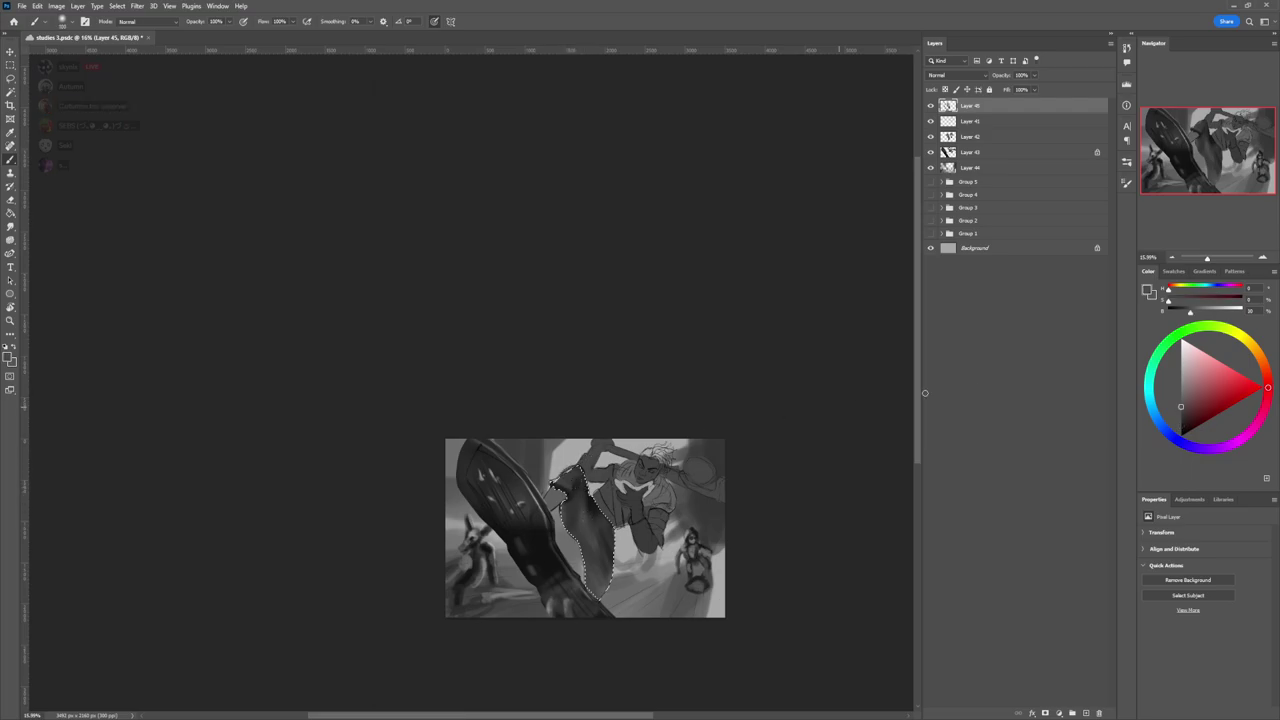
- Paint a light rim along the top of the knee and shade beneath it with sampled greys
{"action": "left_click", "coordinate": [574, 463], "text": "alt"}
{"action": "left_click", "coordinate": [568, 484], "text": "alt"}
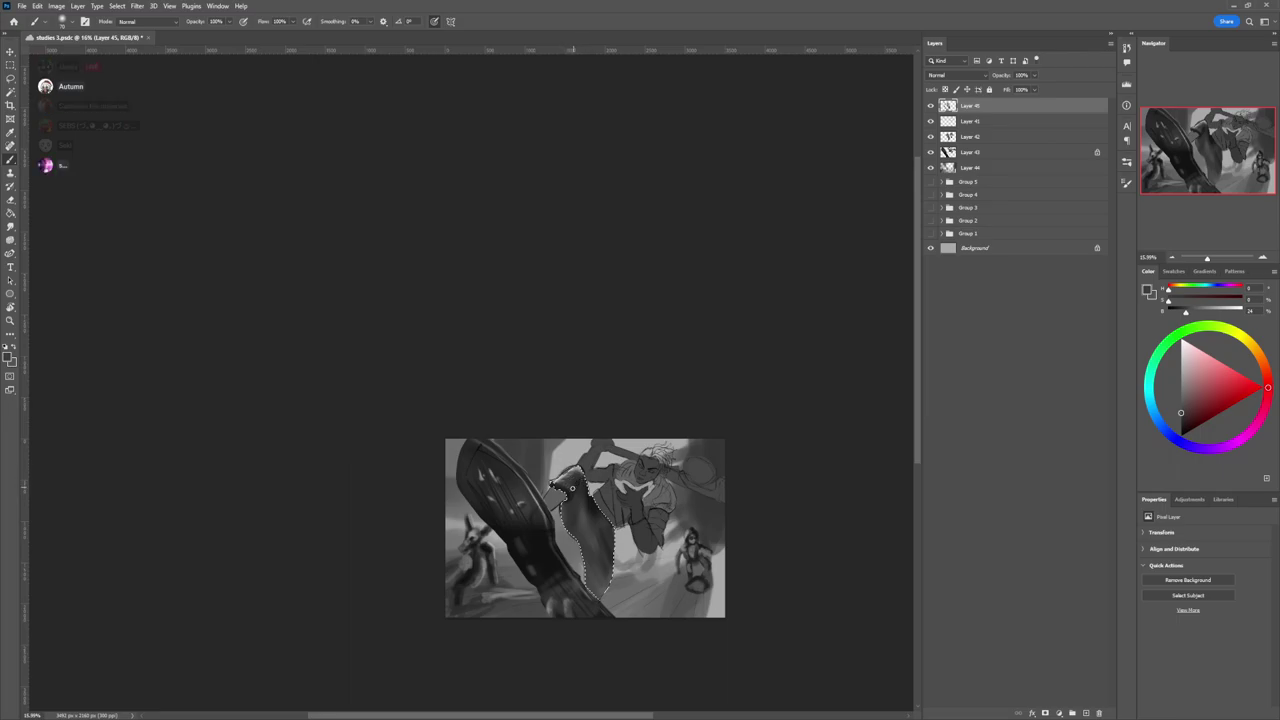
{"action": "left_click", "coordinate": [572, 487], "text": "alt"}
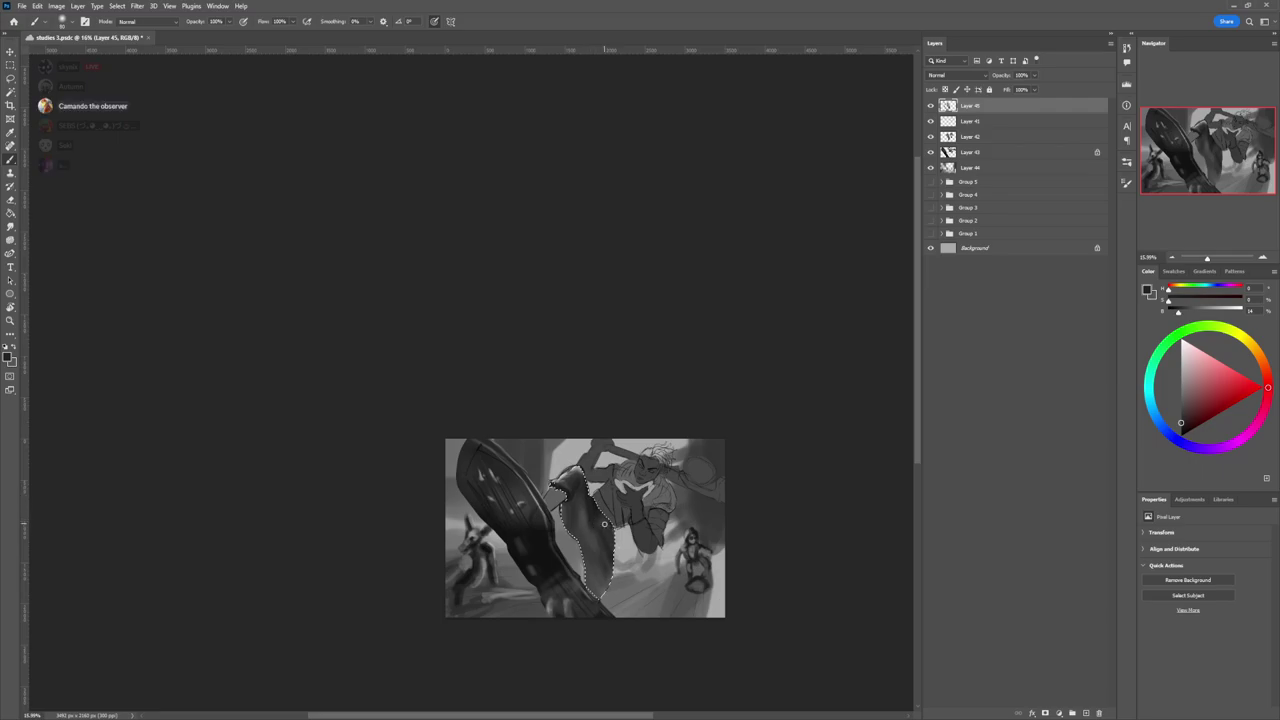
- Paint dark fabric folds across the middle of the selected trouser leg with greys sampled from it
{"action": "left_click", "coordinate": [604, 523], "text": "alt"}
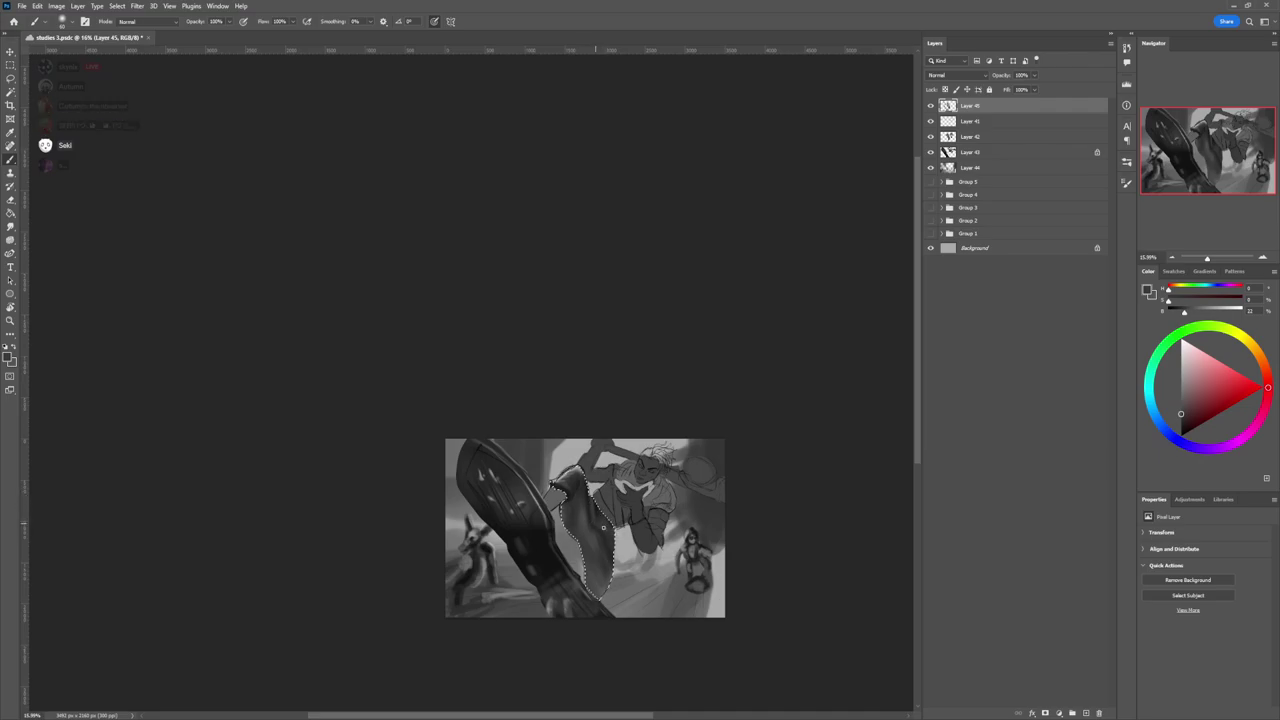
{"action": "left_click", "coordinate": [592, 526], "text": "alt"}
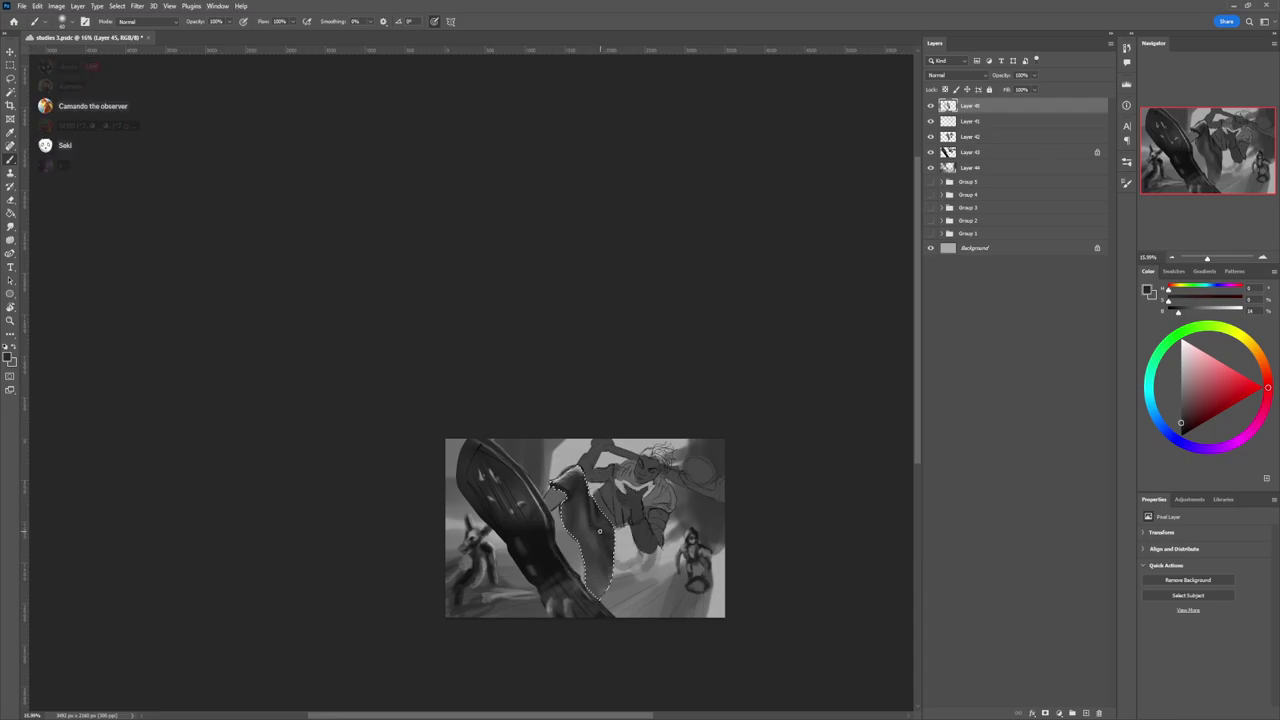
{"action": "left_click", "coordinate": [586, 525], "text": "alt"}
{"action": "left_click", "coordinate": [589, 525], "text": "alt"}
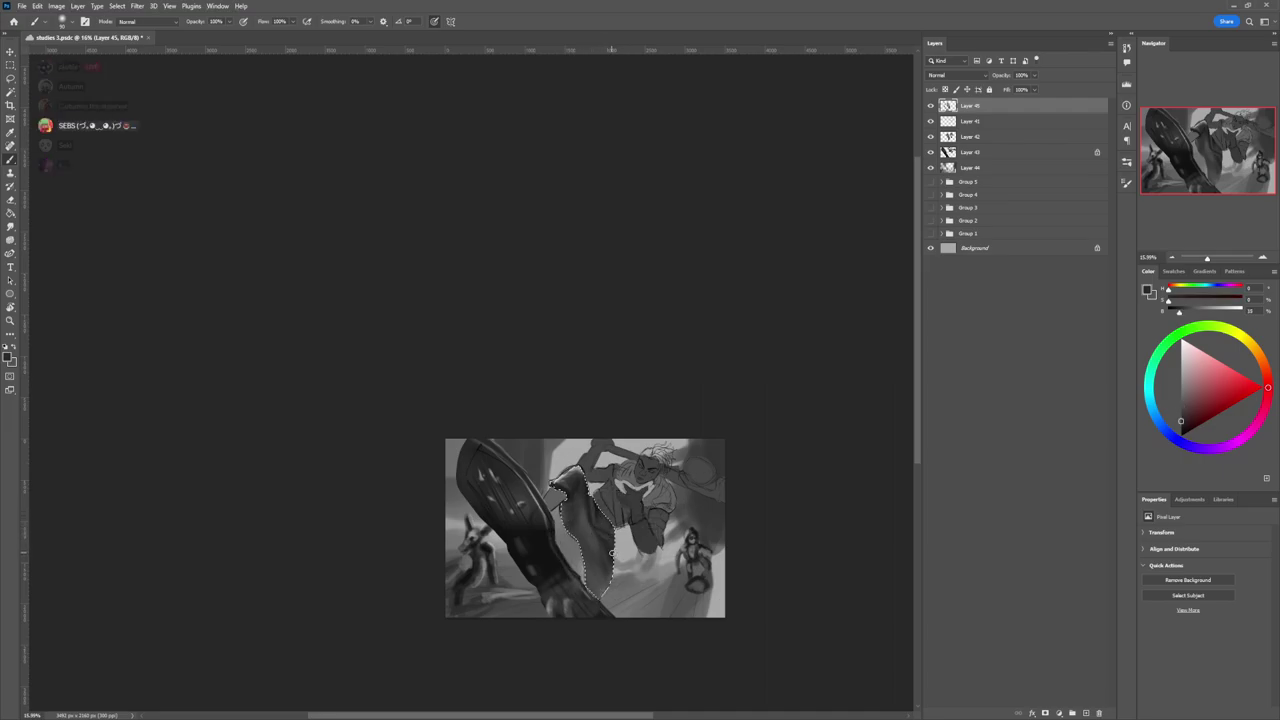
- Blend the folds on the lower part of the trouser leg with greys sampled nearby
{"action": "left_click", "coordinate": [617, 563], "text": "alt"}
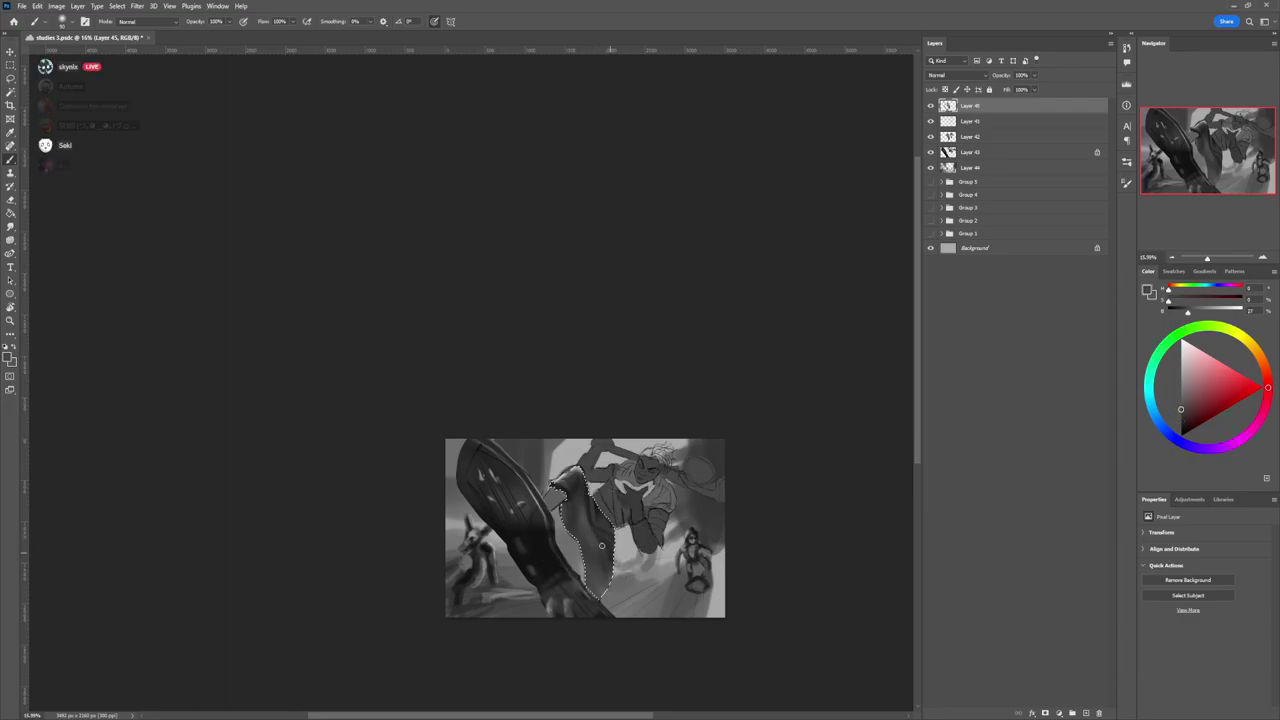
{"action": "left_click", "coordinate": [607, 563], "text": "alt"}
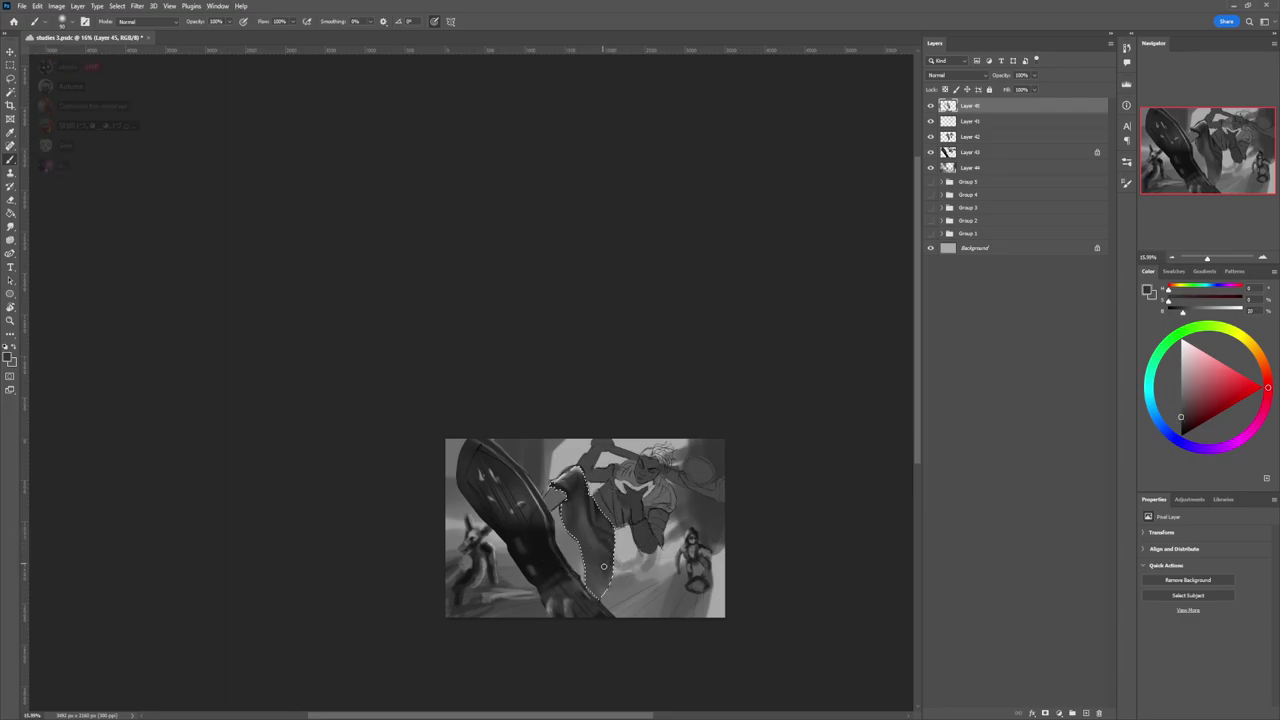
{"action": "left_click", "coordinate": [607, 563], "text": "alt"}
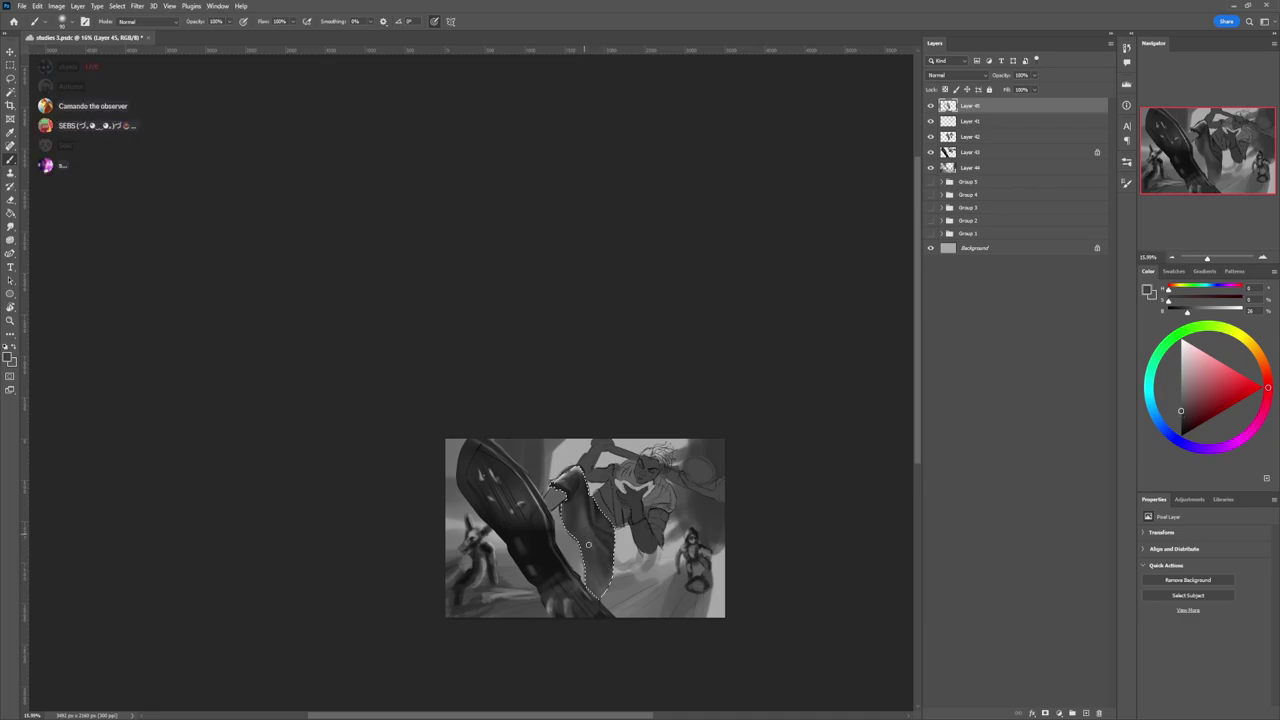
- Deepen the trouser leg's shadows with near-black and a large soft brush
{"action": "left_click_drag", "start_coordinate": [1178, 412], "coordinate": [1168, 423]}
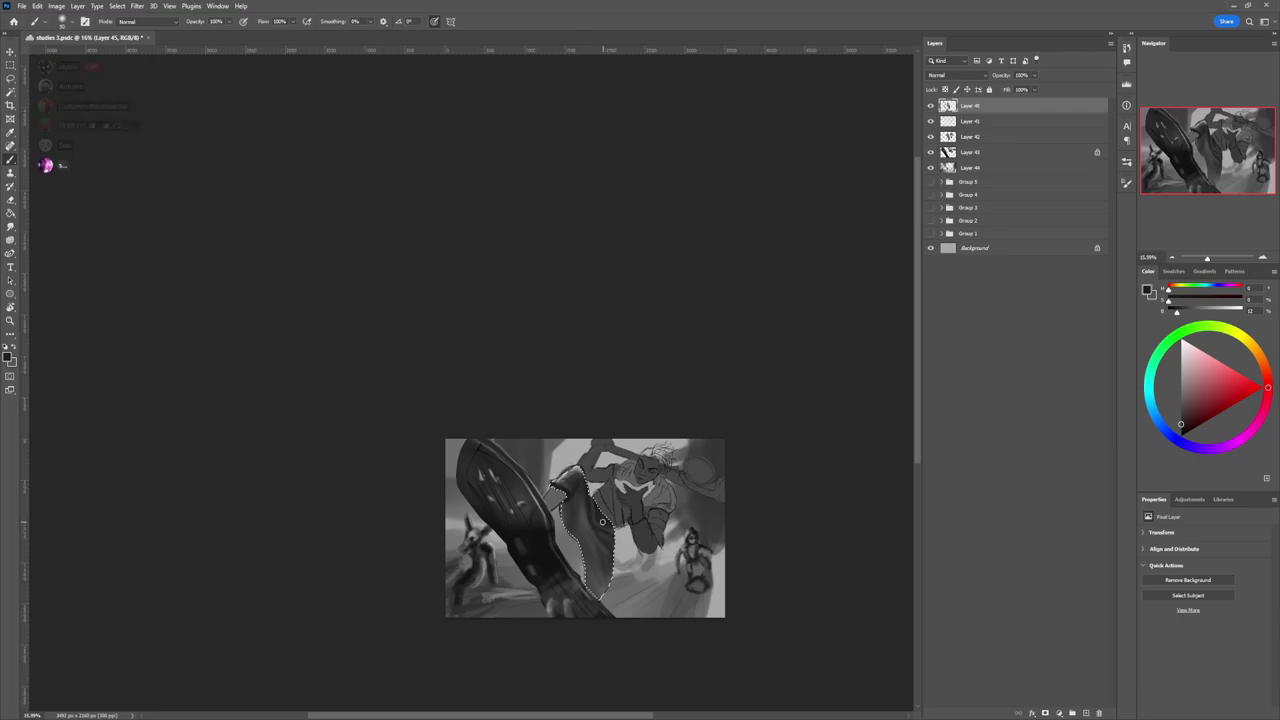
{"action": "left_click", "coordinate": [1179, 428]}
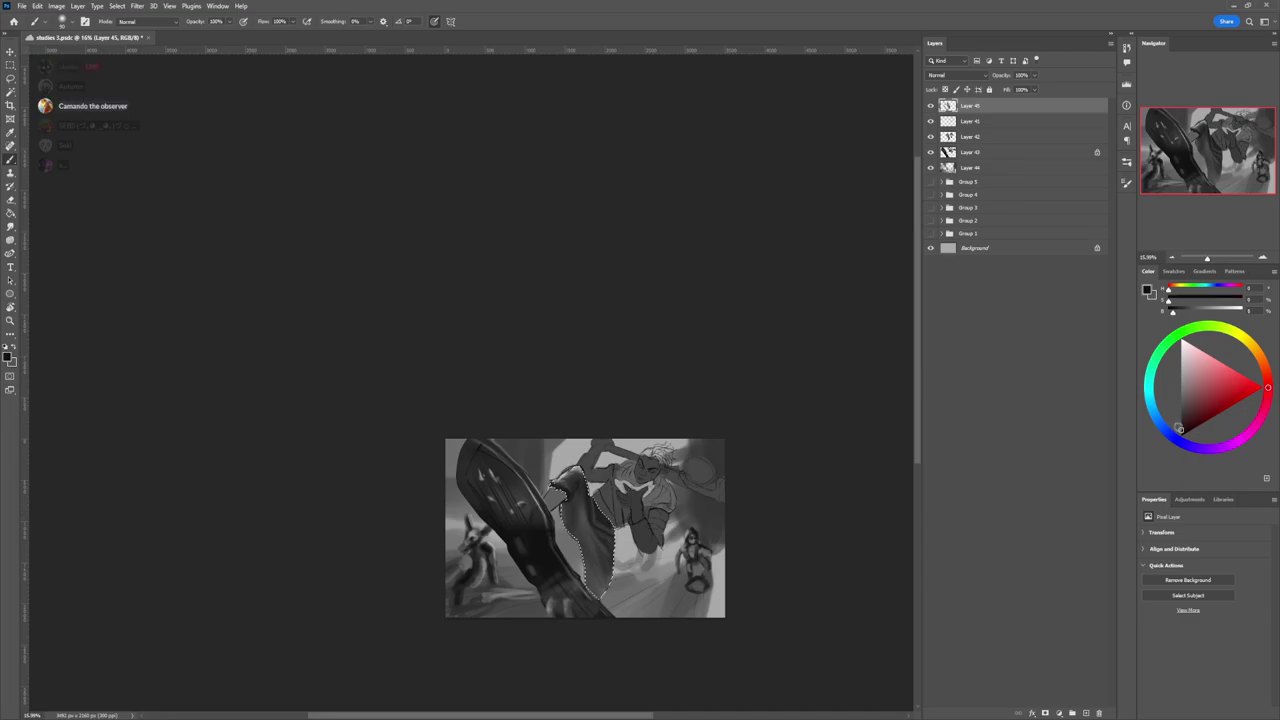
{"action": "key", "text": "bracketright"}
{"action": "key", "text": "bracketright"}
{"action": "key", "text": "bracketright"}
{"action": "key", "text": "bracketright"}
{"action": "key", "text": "bracketright"}
{"action": "key", "text": "bracketright"}
{"action": "key", "text": "bracketright"}
{"action": "key", "text": "bracketright"}
{"action": "key", "text": "bracketright"}
{"action": "key", "text": "bracketright"}
{"action": "key", "text": "bracketright"}
{"action": "key", "text": "bracketright"}
{"action": "key", "text": "bracketright"}
{"action": "key", "text": "bracketright"}
{"action": "key", "text": "bracketright"}
{"action": "key", "text": "bracketright"}
{"action": "key", "text": "bracketright"}
{"action": "key", "text": "bracketright"}
{"action": "key", "text": "bracketright"}
{"action": "key", "text": "bracketright"}
{"action": "key", "text": "bracketleft"}
{"action": "key", "text": "bracketleft"}
{"action": "key", "text": "bracketleft"}
{"action": "key", "text": "bracketleft"}
{"action": "key", "text": "bracketleft"}
{"action": "key", "text": "bracketleft"}
{"action": "key", "text": "bracketleft"}
{"action": "key", "text": "bracketleft"}
{"action": "key", "text": "bracketleft"}
{"action": "key", "text": "bracketleft"}
{"action": "key", "text": "bracketleft"}
{"action": "key", "text": "bracketleft"}
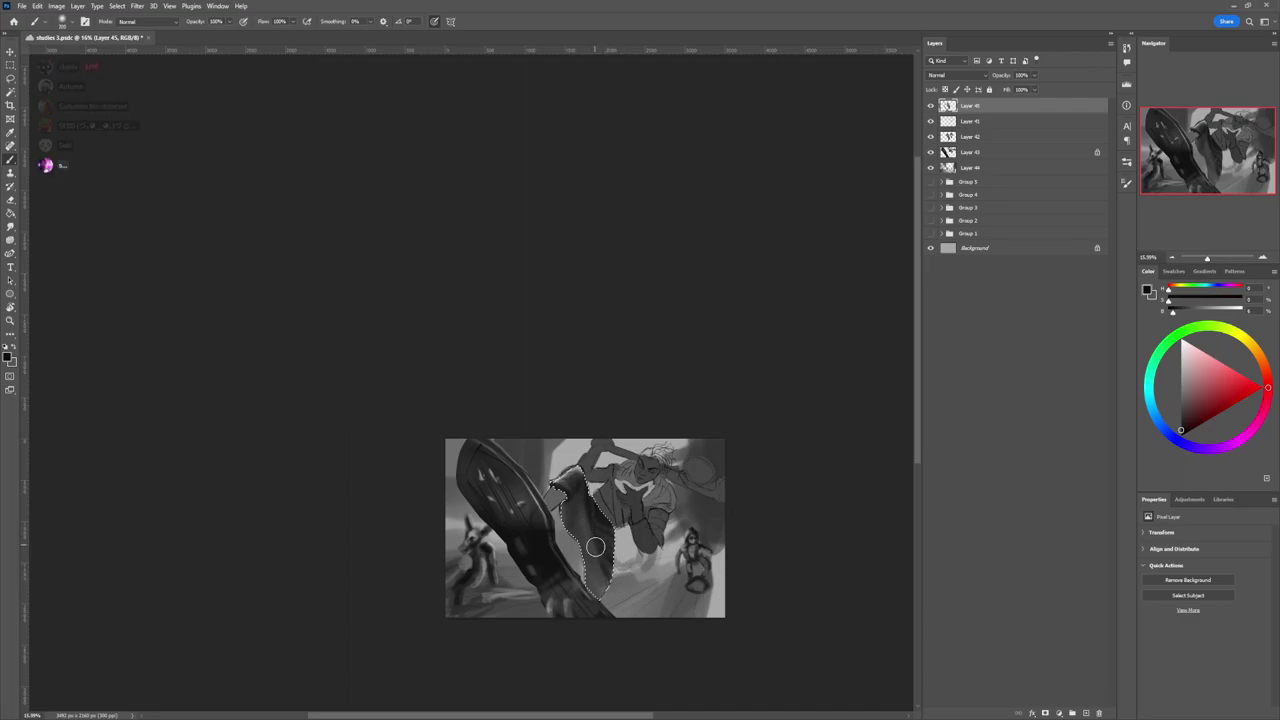
- Paint narrow dark folds down the trouser leg, and soften the shading below the knee with a larger brush and sampled grey
{"action": "left_click", "coordinate": [605, 557], "text": "alt"}
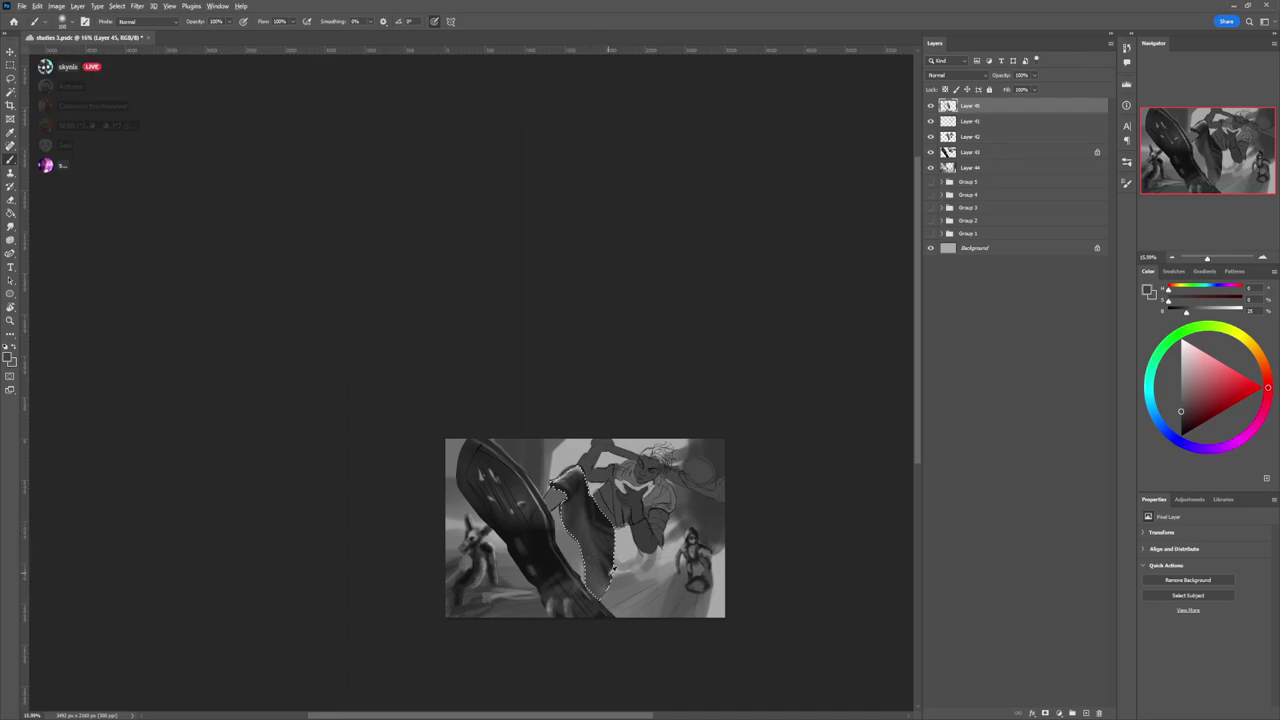
{"action": "left_click", "coordinate": [604, 519], "text": "alt"}
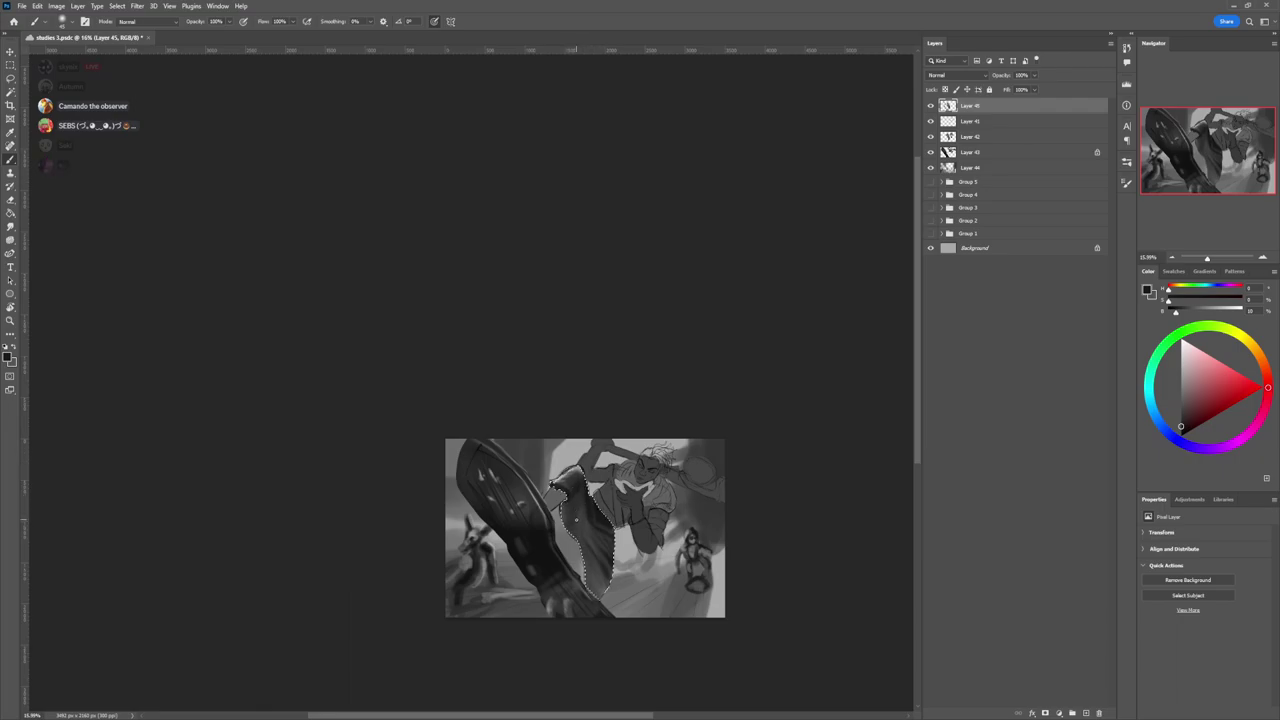
{"action": "key", "text": "bracketright"}
{"action": "key", "text": "bracketright"}
{"action": "key", "text": "bracketright"}
{"action": "key", "text": "bracketright"}
{"action": "key", "text": "bracketright"}
{"action": "key", "text": "bracketright"}
{"action": "key", "text": "bracketright"}
{"action": "key", "text": "bracketright"}
{"action": "key", "text": "bracketright"}
{"action": "key", "text": "bracketleft"}
{"action": "key", "text": "bracketleft"}
{"action": "key", "text": "bracketleft"}
{"action": "key", "text": "bracketleft"}
{"action": "left_click", "coordinate": [575, 518], "text": "alt"}
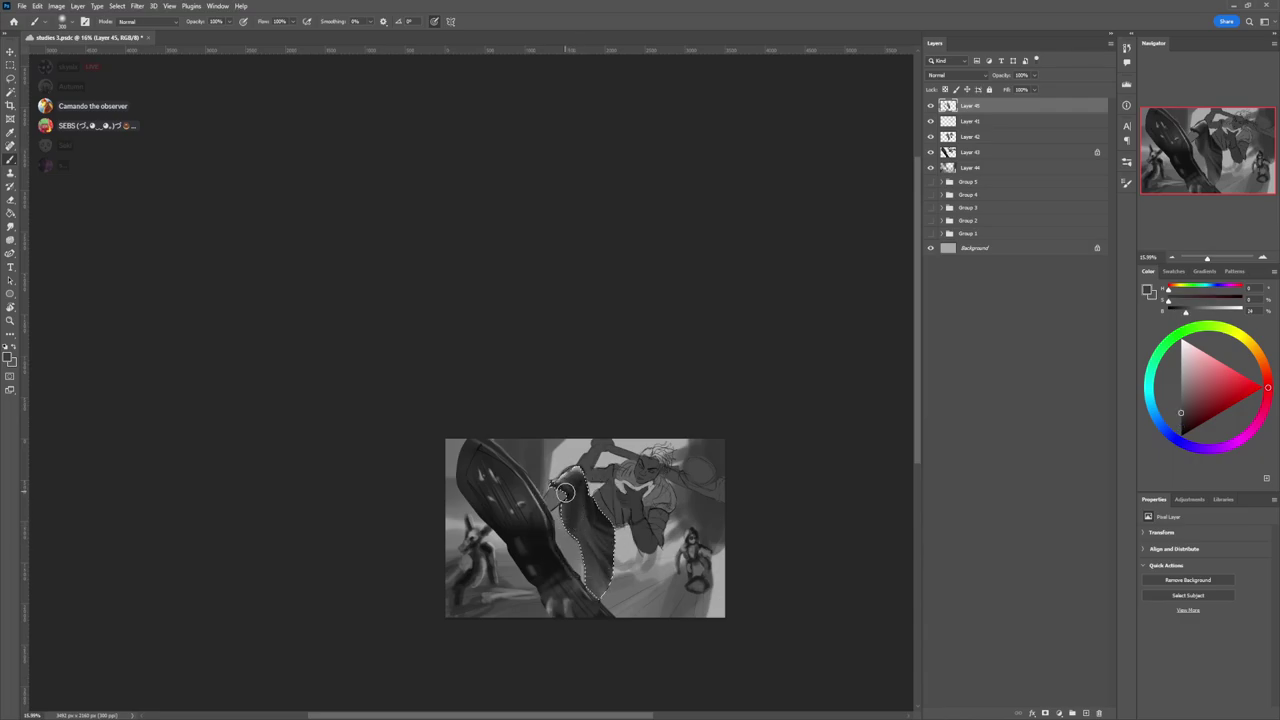
{"action": "mouse_move", "coordinate": [568, 506]}
{"action": "left_mouse_down"}
{"action": "mouse_move", "coordinate": [567, 528]}
{"action": "mouse_move", "coordinate": [577, 486]}
{"action": "mouse_move", "coordinate": [601, 499]}
{"action": "left_mouse_up"}
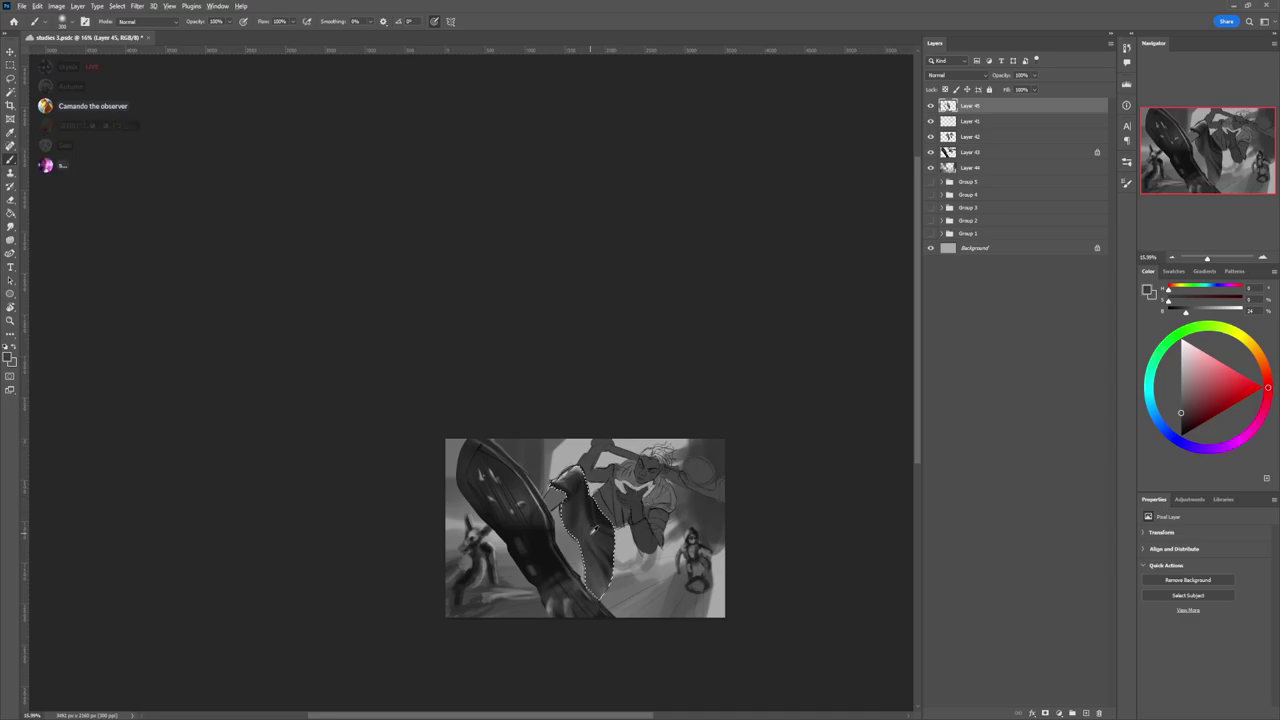
- Paint lighter highlights on the trouser folds with a smaller brush and a 41% brightness grey
{"action": "left_click", "coordinate": [590, 540], "text": "alt"}
{"action": "left_click", "coordinate": [592, 556], "text": "alt"}
{"action": "left_click", "coordinate": [1181, 396]}
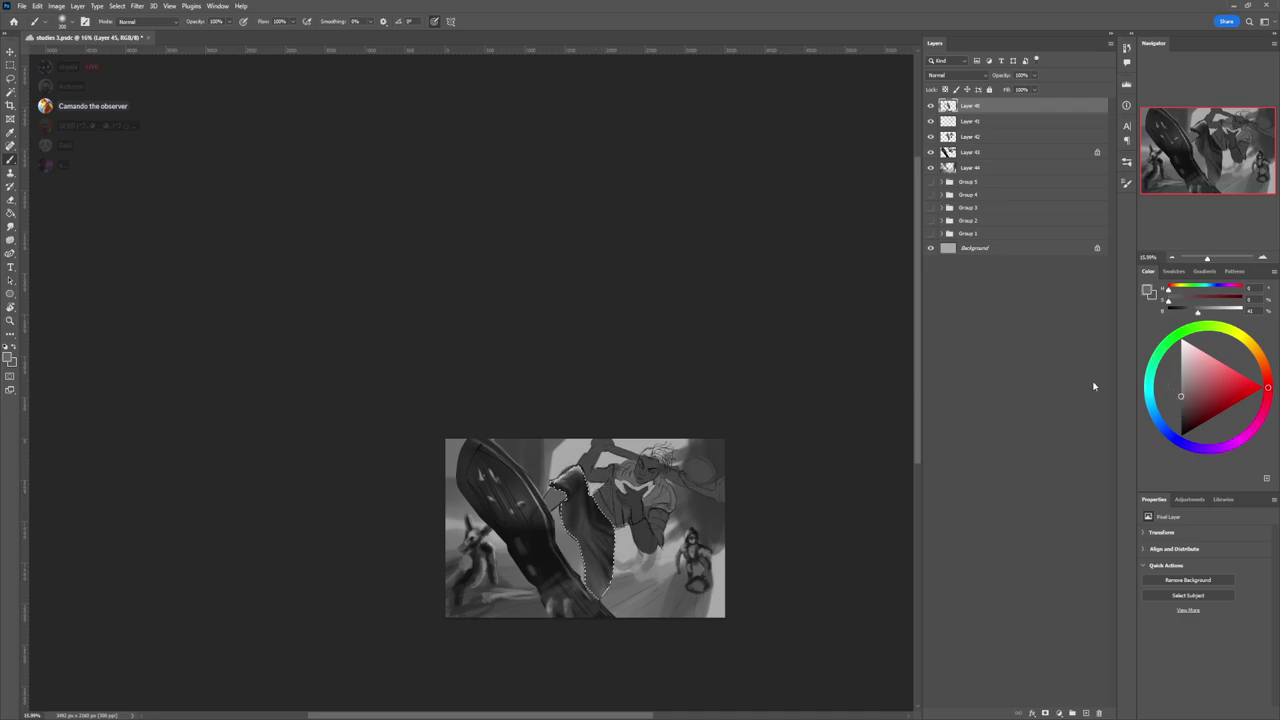
{"action": "key", "text": "bracketleft"}
{"action": "key", "text": "bracketleft"}
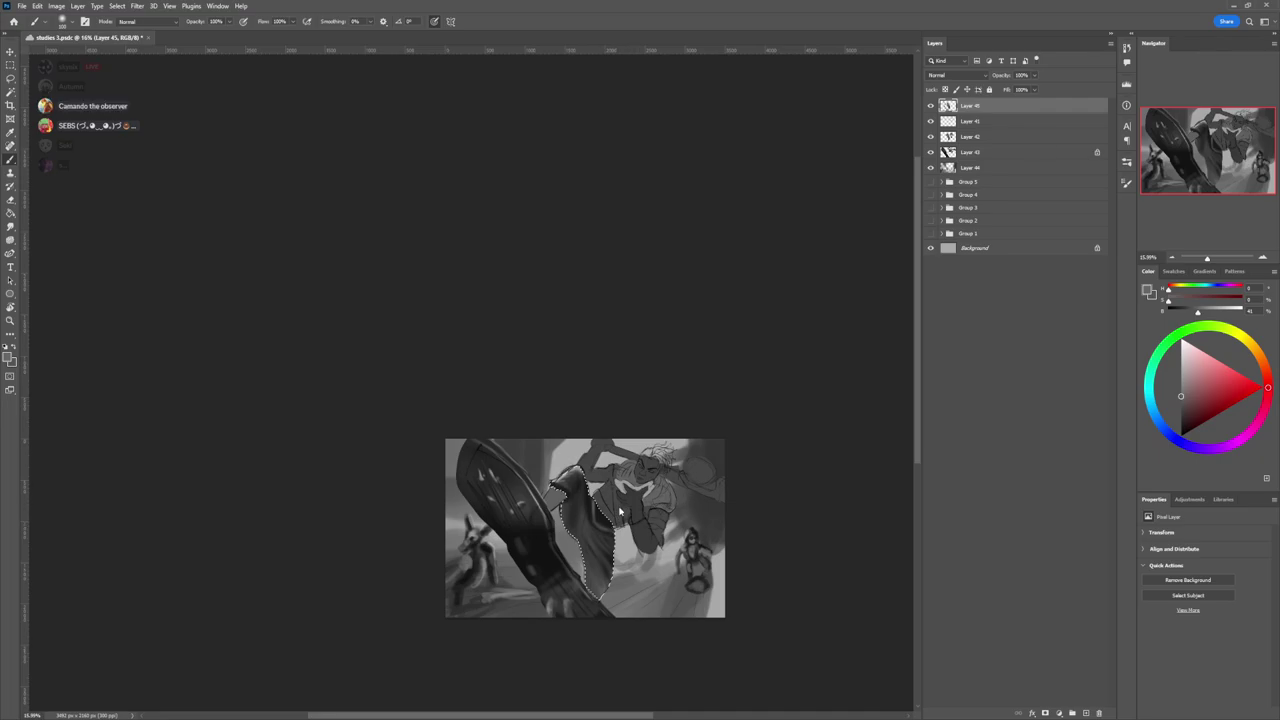
- Deselect the trouser leg and lasso the narrow waist strip beside the thigh for painting
{"action": "key", "text": "l"}
{"action": "key", "text": "ctrl+d"}
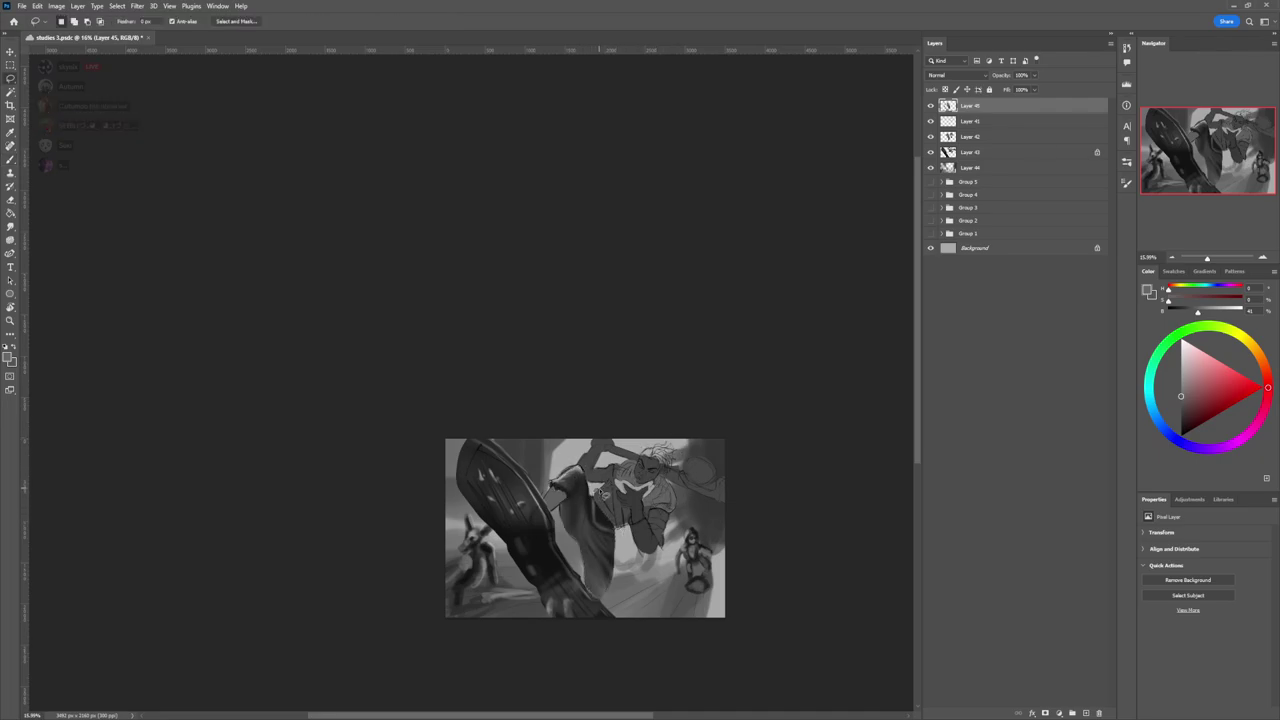
{"action": "left_click_drag", "start_coordinate": [615, 530], "coordinate": [598, 492]}
{"action": "key", "text": "b"}
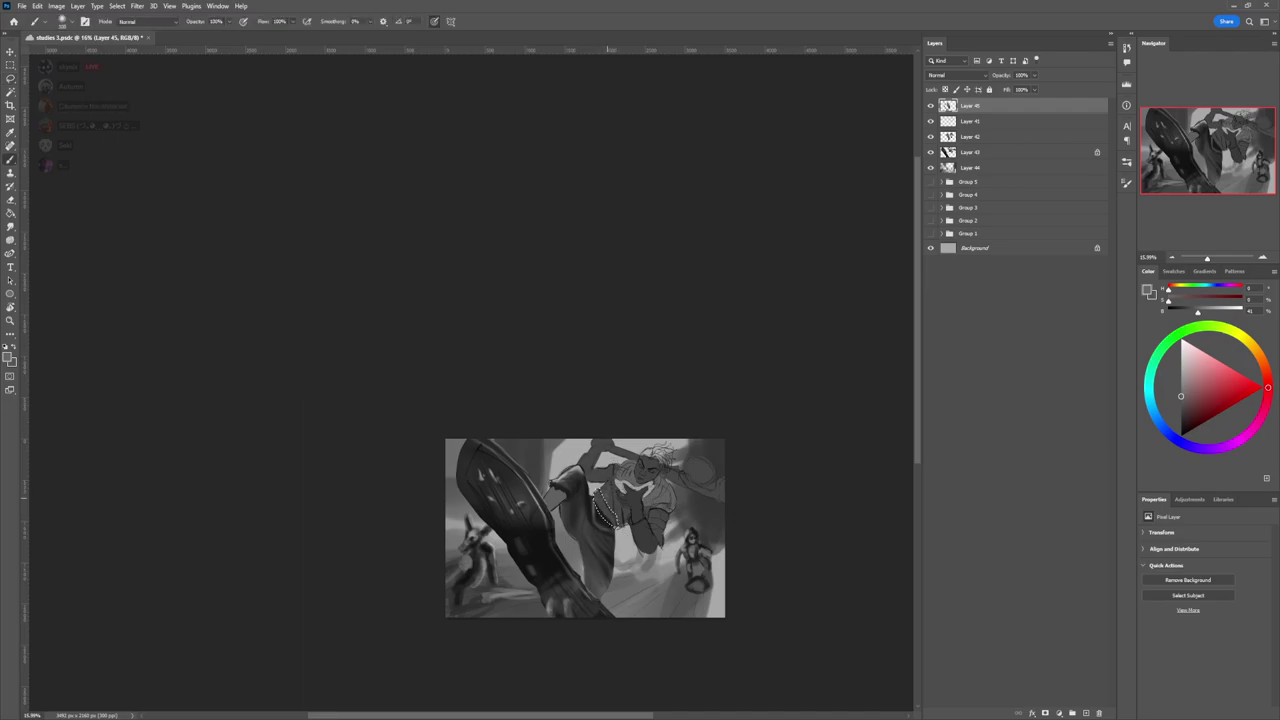
- Shade the waist strip with near-black, and add soft light to it with greys up to 51% brightness
{"action": "left_click", "coordinate": [1180, 401]}
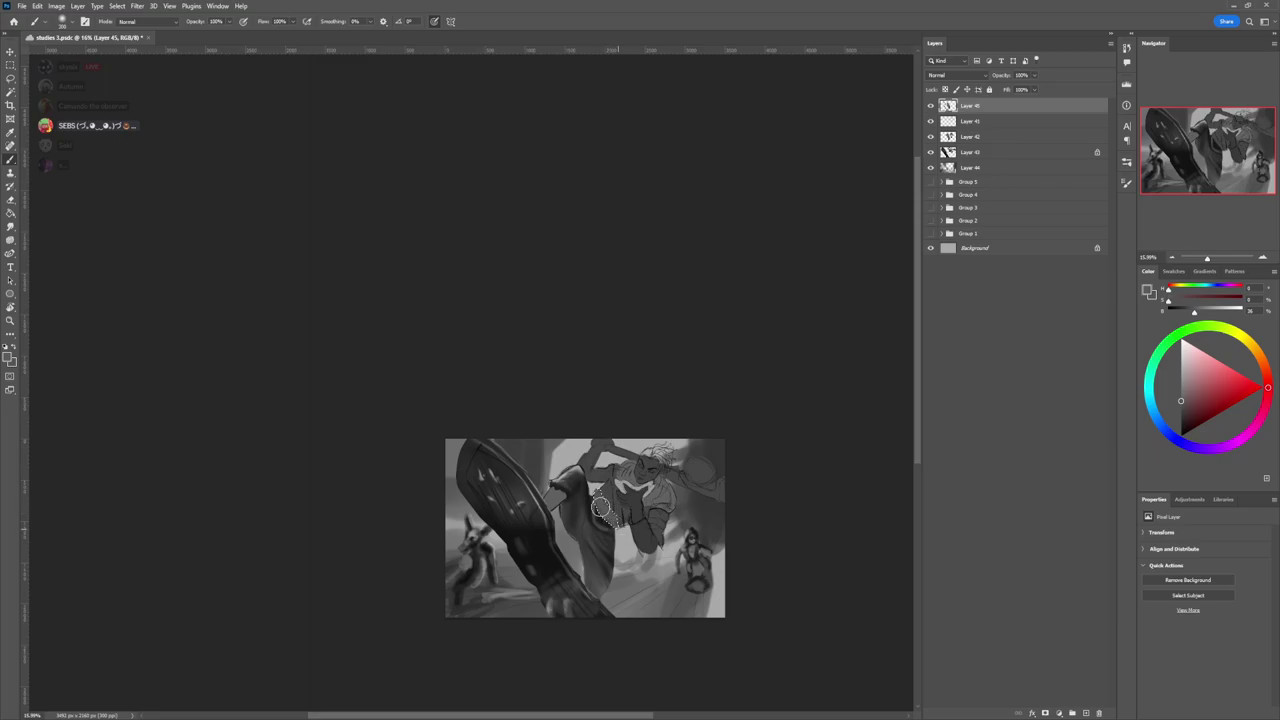
{"action": "left_click_drag", "start_coordinate": [1188, 415], "coordinate": [1168, 424]}
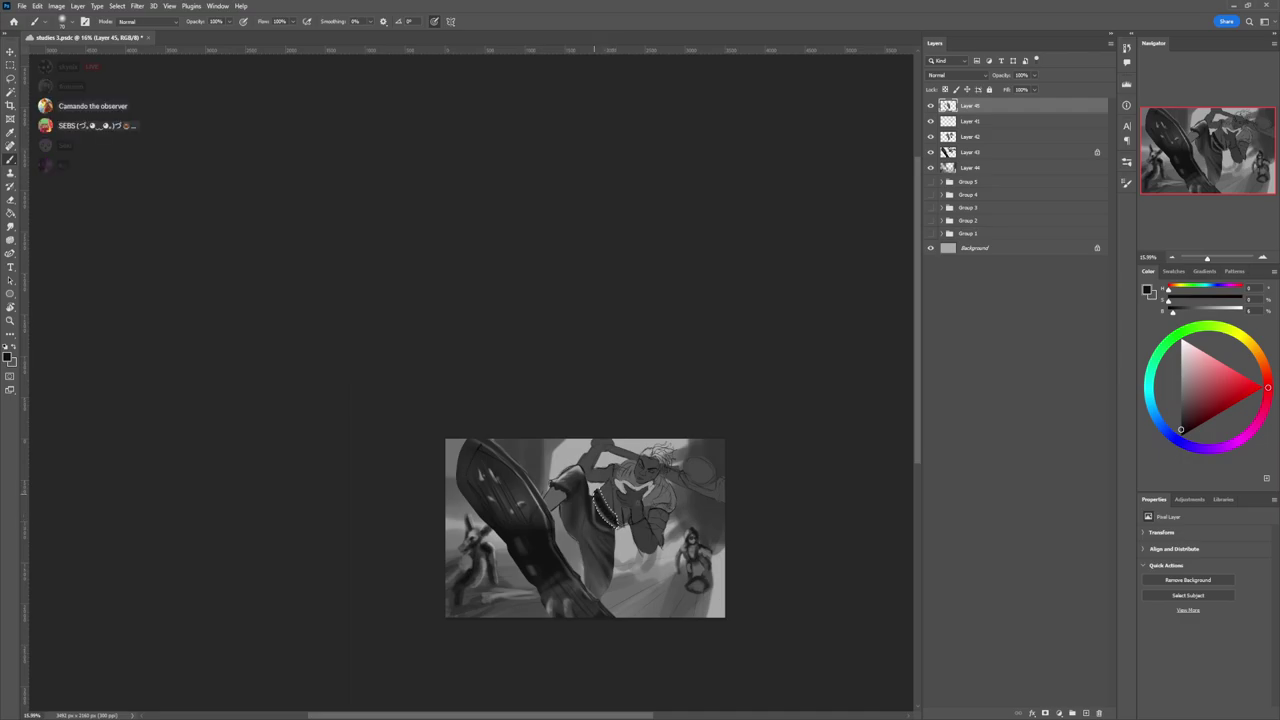
{"action": "left_click", "coordinate": [1184, 398]}
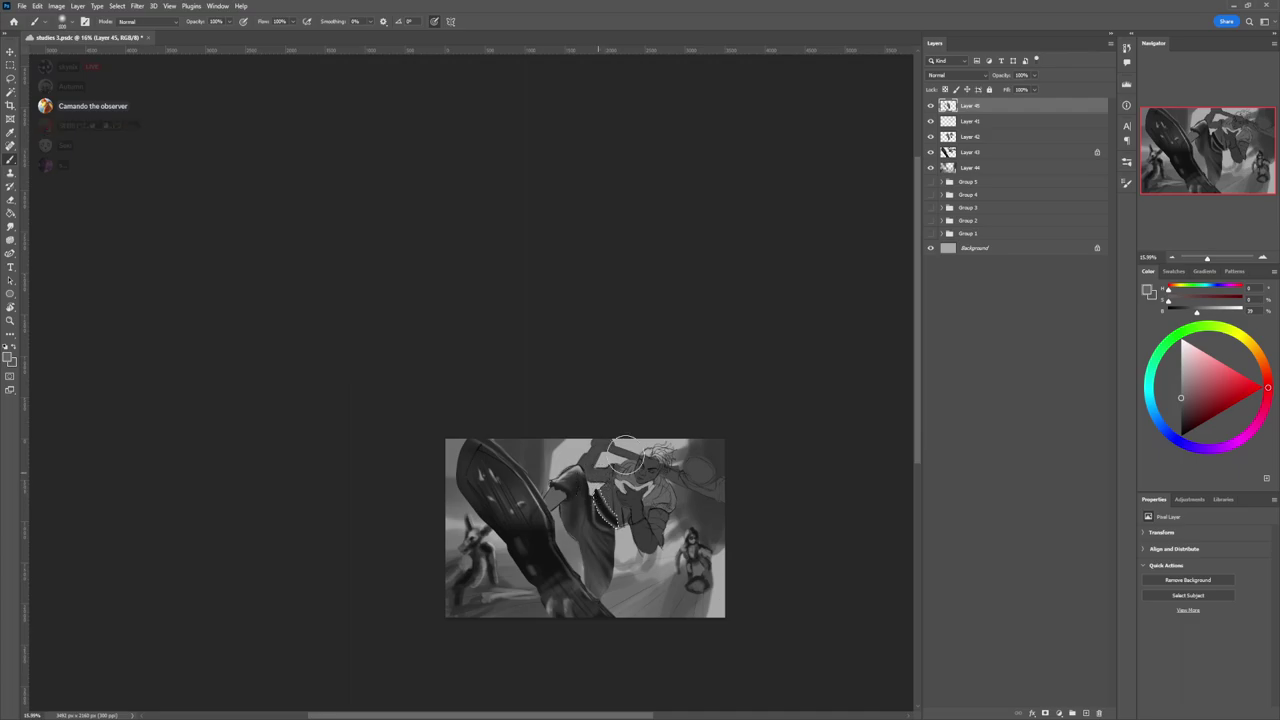
{"action": "left_click", "coordinate": [1181, 387]}
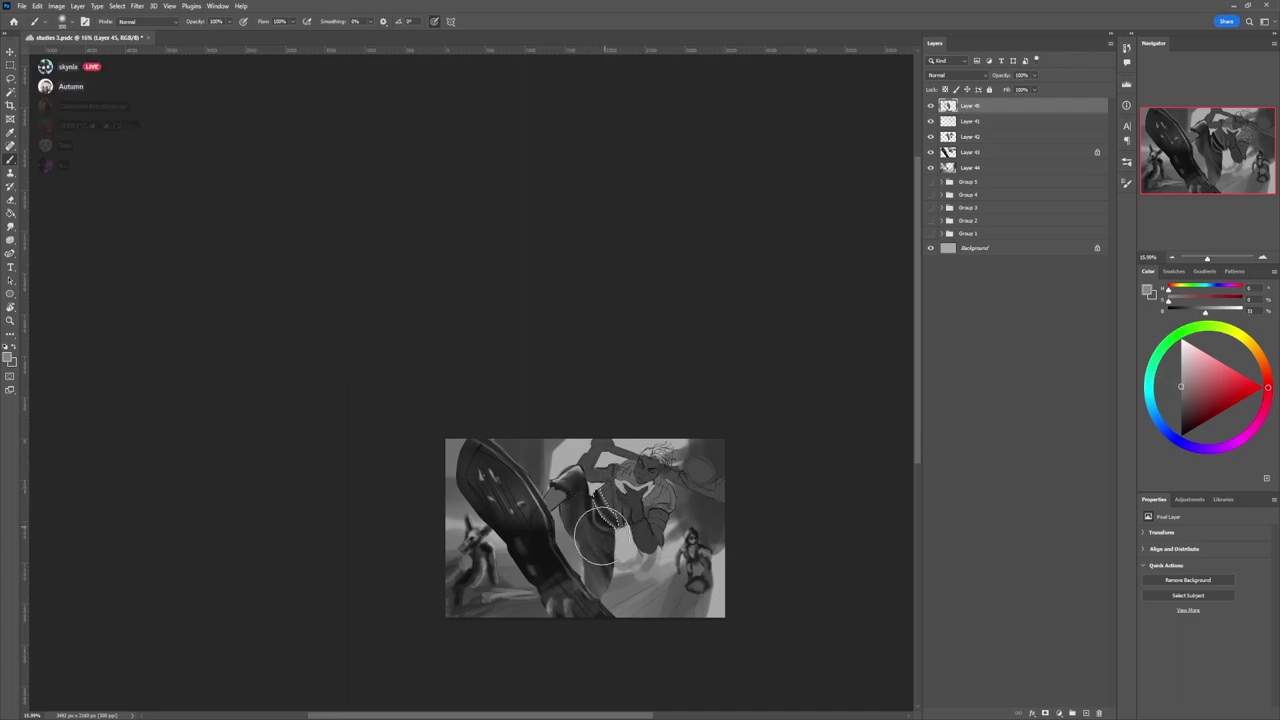
{"action": "key", "text": "]"}
{"action": "left_click_drag", "start_coordinate": [595, 538], "coordinate": [609, 517]}
- Clear the waist selection and lasso the character's hand and wrist in front of the chest for painting
{"action": "key", "text": "l"}
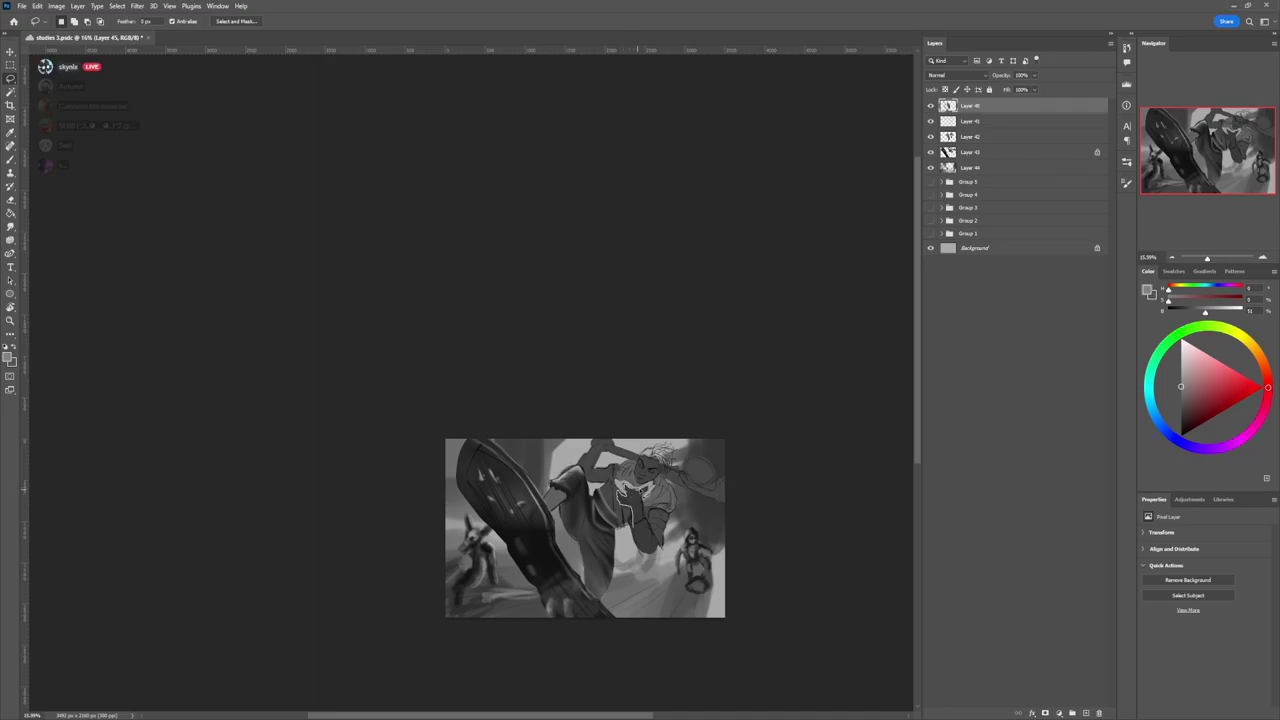
{"action": "mouse_move", "coordinate": [648, 487]}
{"action": "left_mouse_down"}
{"action": "mouse_move", "coordinate": [639, 525]}
{"action": "mouse_move", "coordinate": [690, 510]}
{"action": "left_mouse_up"}
{"action": "key", "text": "ctrl+d"}
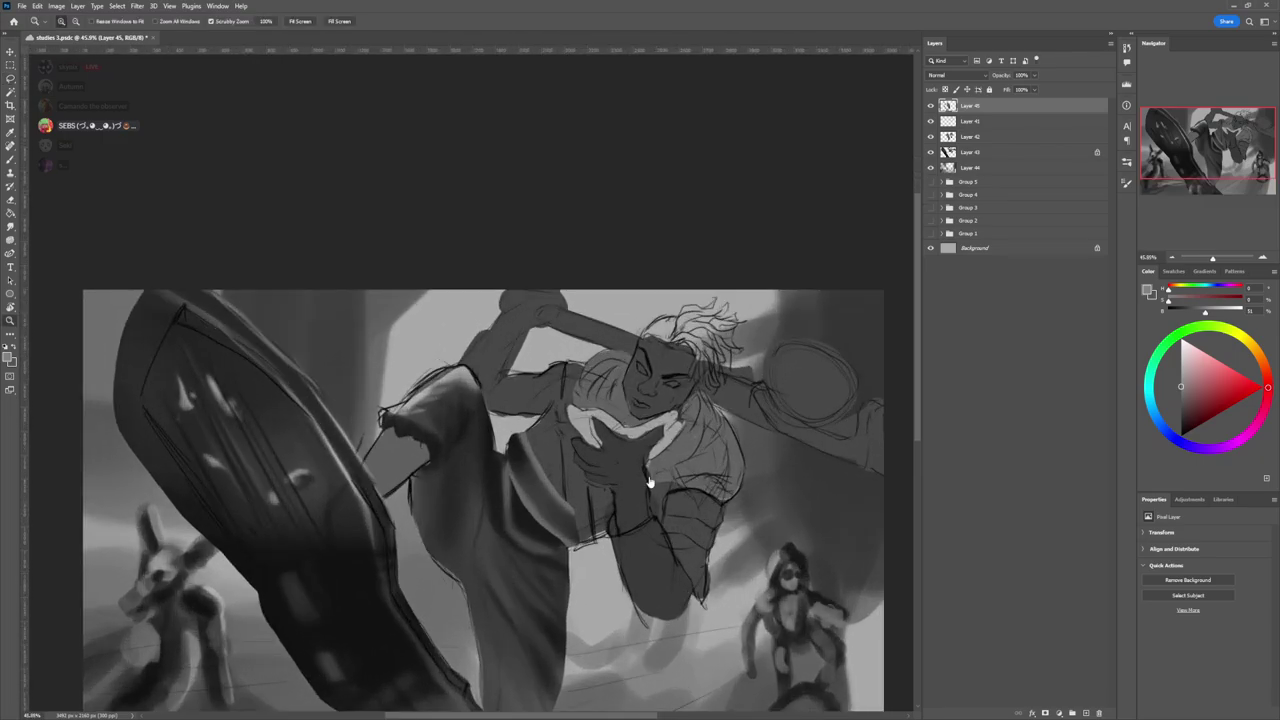
{"action": "mouse_move", "coordinate": [621, 537]}
{"action": "left_mouse_down"}
{"action": "mouse_move", "coordinate": [615, 491]}
{"action": "mouse_move", "coordinate": [577, 463]}
{"action": "mouse_move", "coordinate": [577, 435]}
{"action": "mouse_move", "coordinate": [595, 452]}
{"action": "mouse_move", "coordinate": [609, 450]}
{"action": "mouse_move", "coordinate": [594, 430]}
{"action": "mouse_move", "coordinate": [643, 446]}
{"action": "mouse_move", "coordinate": [674, 425]}
{"action": "mouse_move", "coordinate": [682, 438]}
{"action": "mouse_move", "coordinate": [652, 469]}
{"action": "mouse_move", "coordinate": [636, 538]}
{"action": "left_mouse_up"}
{"action": "key", "text": "b"}
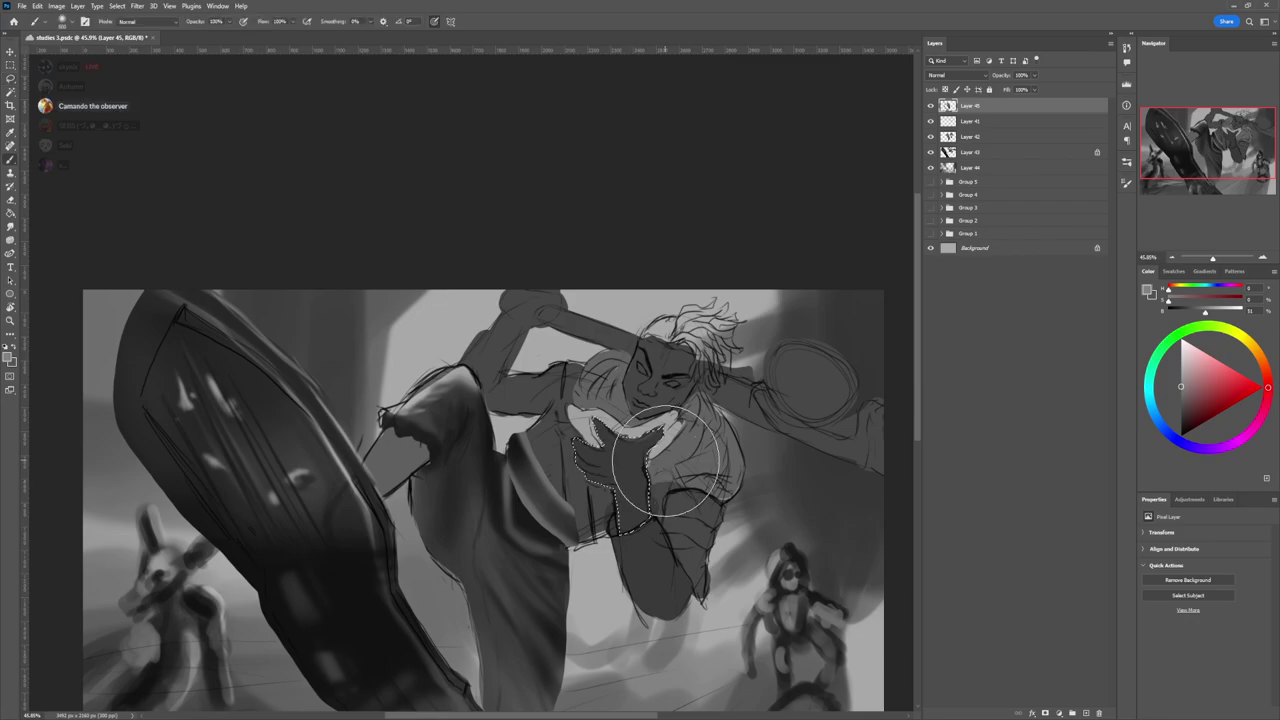
- Fill the selected hand and wrist with dark grey using a very large soft brush
{"action": "left_click", "coordinate": [1181, 423]}
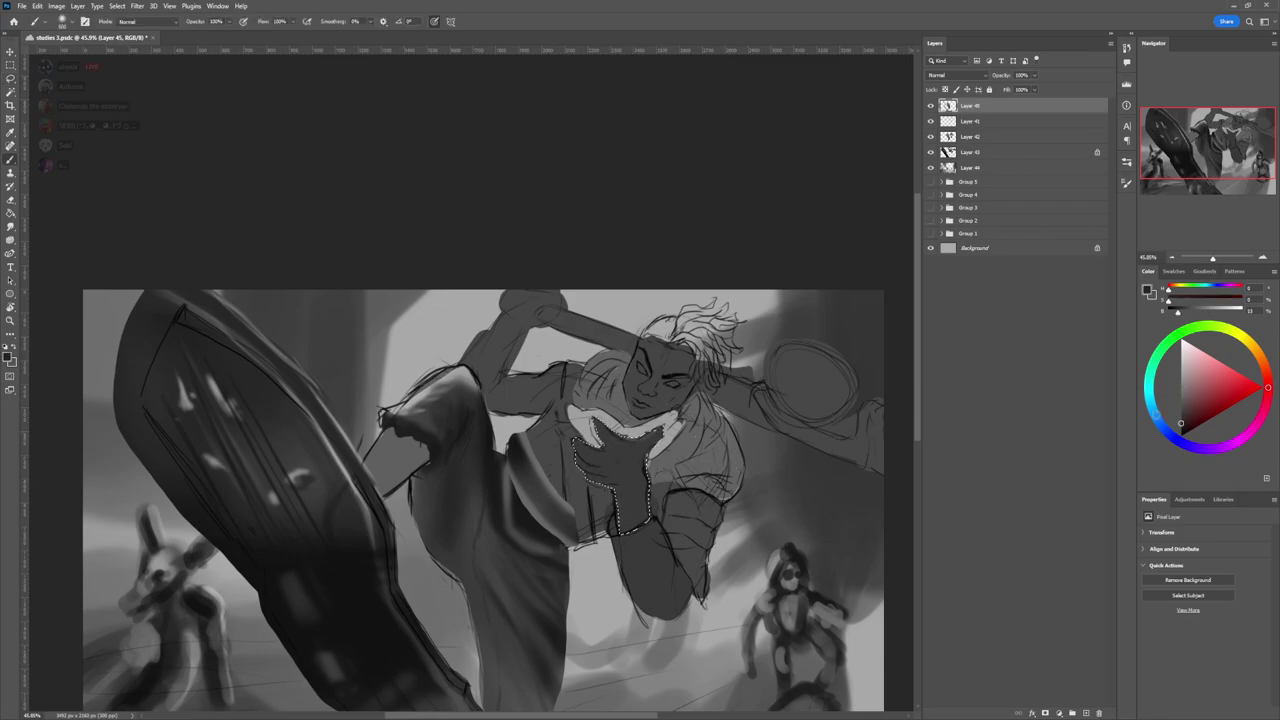
{"action": "left_click_drag", "start_coordinate": [614, 429], "coordinate": [629, 471]}
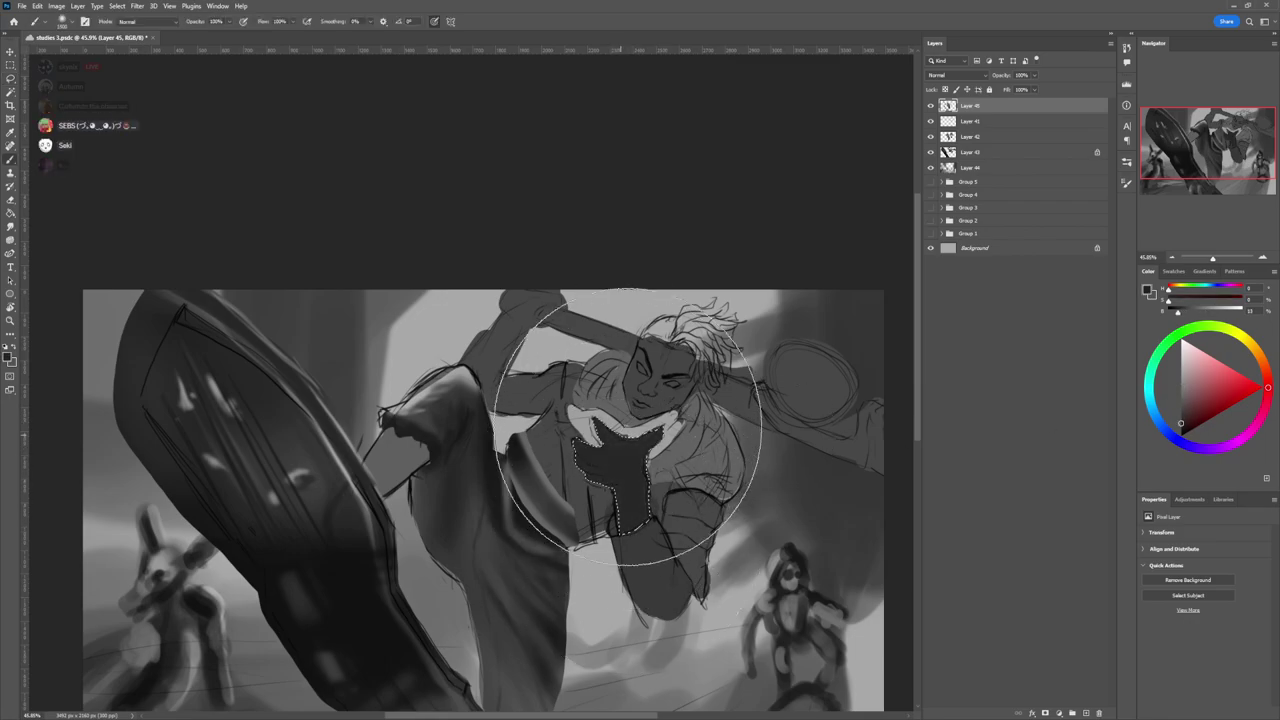
{"action": "left_click", "coordinate": [1180, 427]}
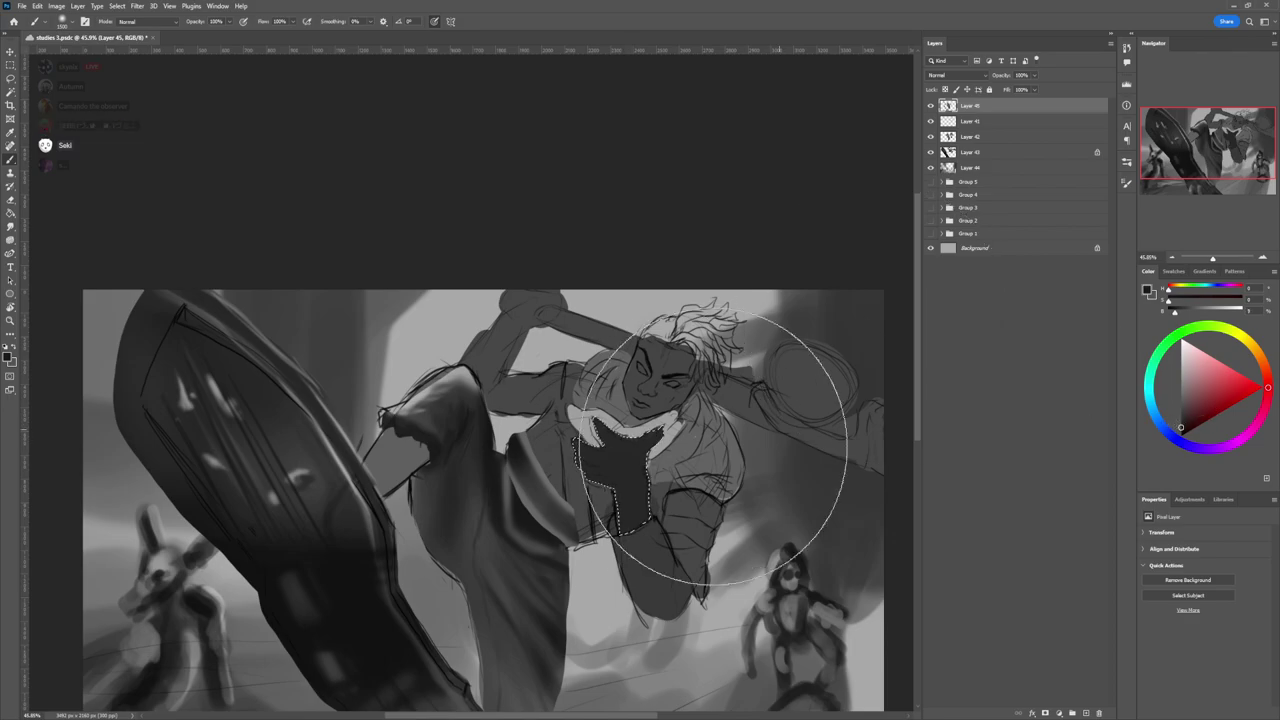
- Brush soft light over the selected hand and fingers with a 31% grey, using a much smaller soft brush
{"action": "left_click", "coordinate": [1181, 396]}
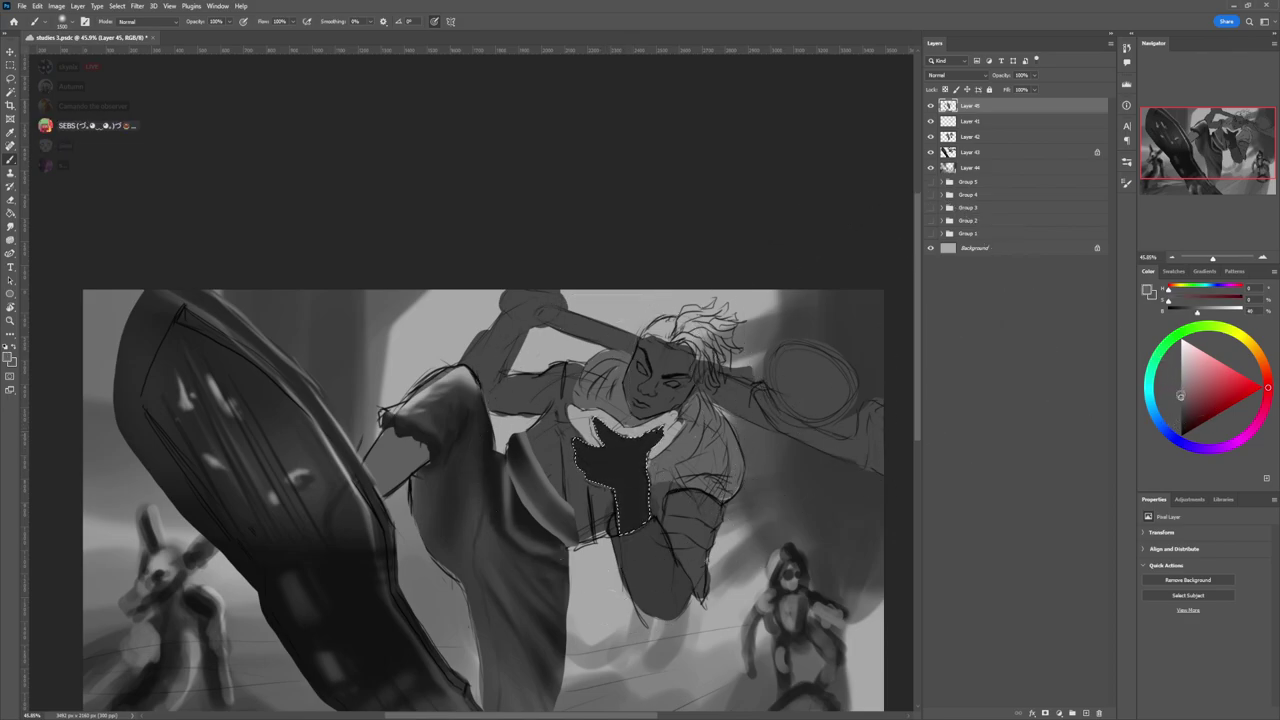
{"action": "left_click", "coordinate": [1181, 406]}
{"action": "key", "text": "bracketleft"}
{"action": "key", "text": "bracketleft"}
{"action": "key", "text": "bracketleft"}
{"action": "key", "text": "bracketleft"}
{"action": "key", "text": "bracketleft"}
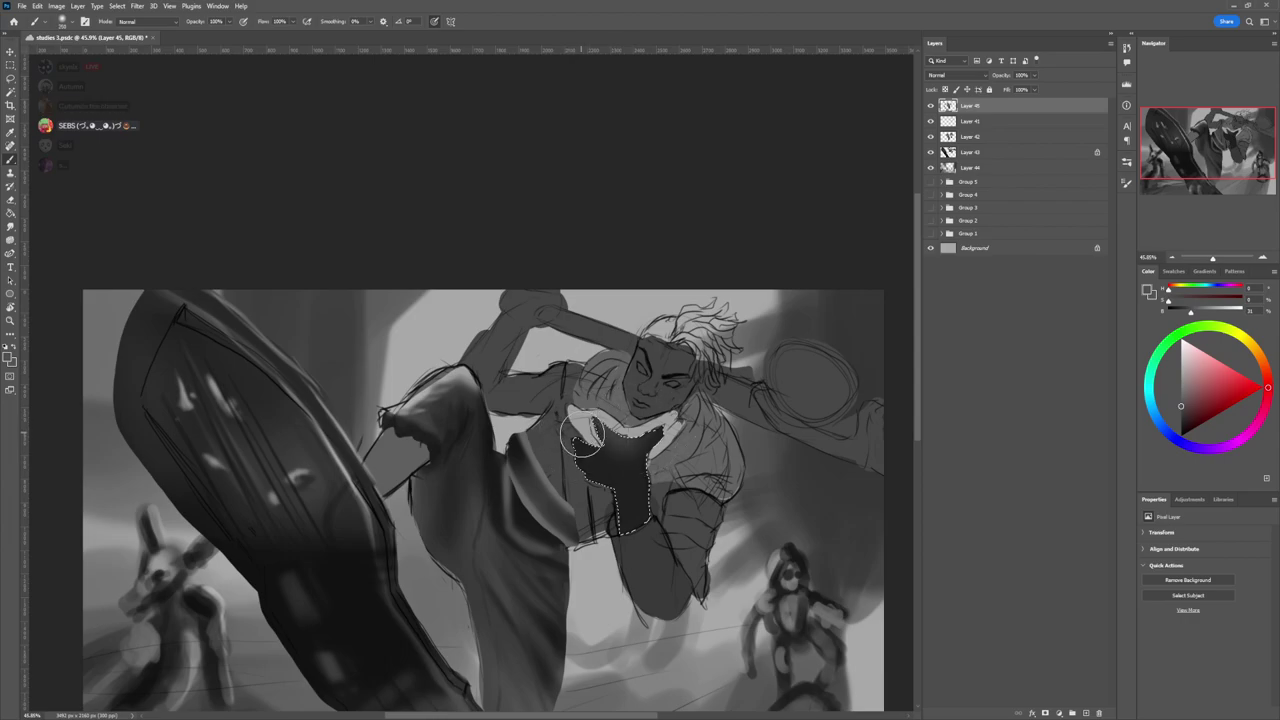
- Paint the dark gaps between the fingers with near-black, using a very small brush
{"action": "left_click_drag", "start_coordinate": [1183, 419], "coordinate": [1179, 430]}
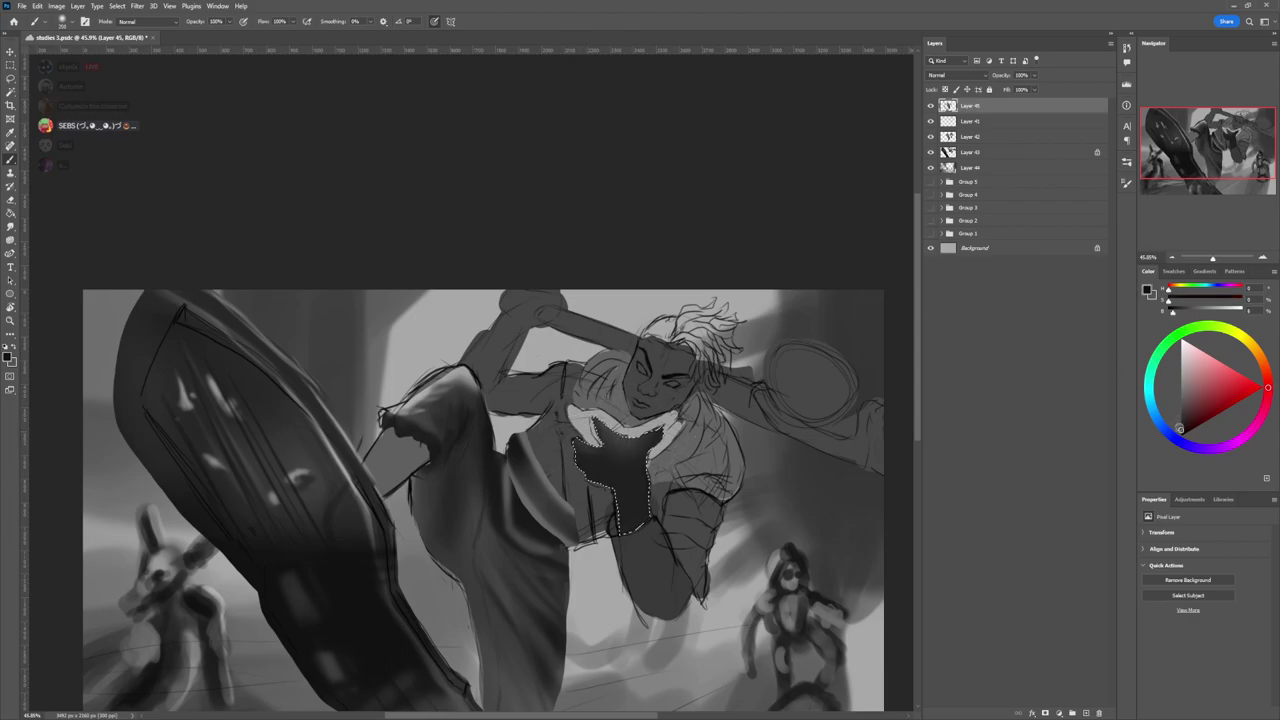
{"action": "key", "text": "["}
{"action": "key", "text": "["}
{"action": "key", "text": "["}
{"action": "key", "text": "["}
{"action": "key", "text": "["}
{"action": "key", "text": "["}
{"action": "key", "text": "["}
{"action": "key", "text": "["}
{"action": "key", "text": "["}
{"action": "key", "text": "["}
{"action": "key", "text": "["}
{"action": "key", "text": "["}
{"action": "key", "text": "["}
{"action": "key", "text": "["}
{"action": "key", "text": "["}
{"action": "key", "text": "["}
{"action": "key", "text": "["}
{"action": "key", "text": "["}
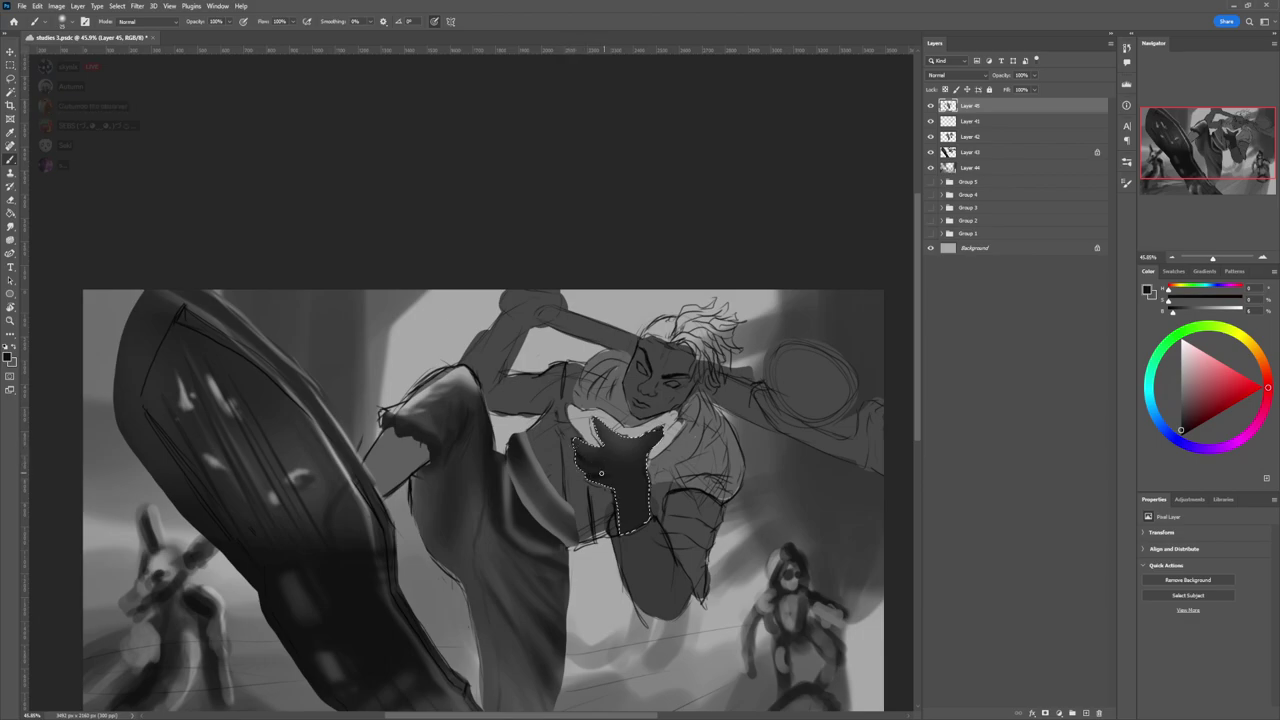
- Model the fingers and palm with a 29% grey using a slightly larger brush, and reinforce their shadows with near-black
{"action": "left_click", "coordinate": [1181, 407]}
{"action": "key", "text": "]"}
{"action": "key", "text": "]"}
{"action": "key", "text": "]"}
{"action": "key", "text": "]"}
{"action": "key", "text": "]"}
{"action": "key", "text": "]"}
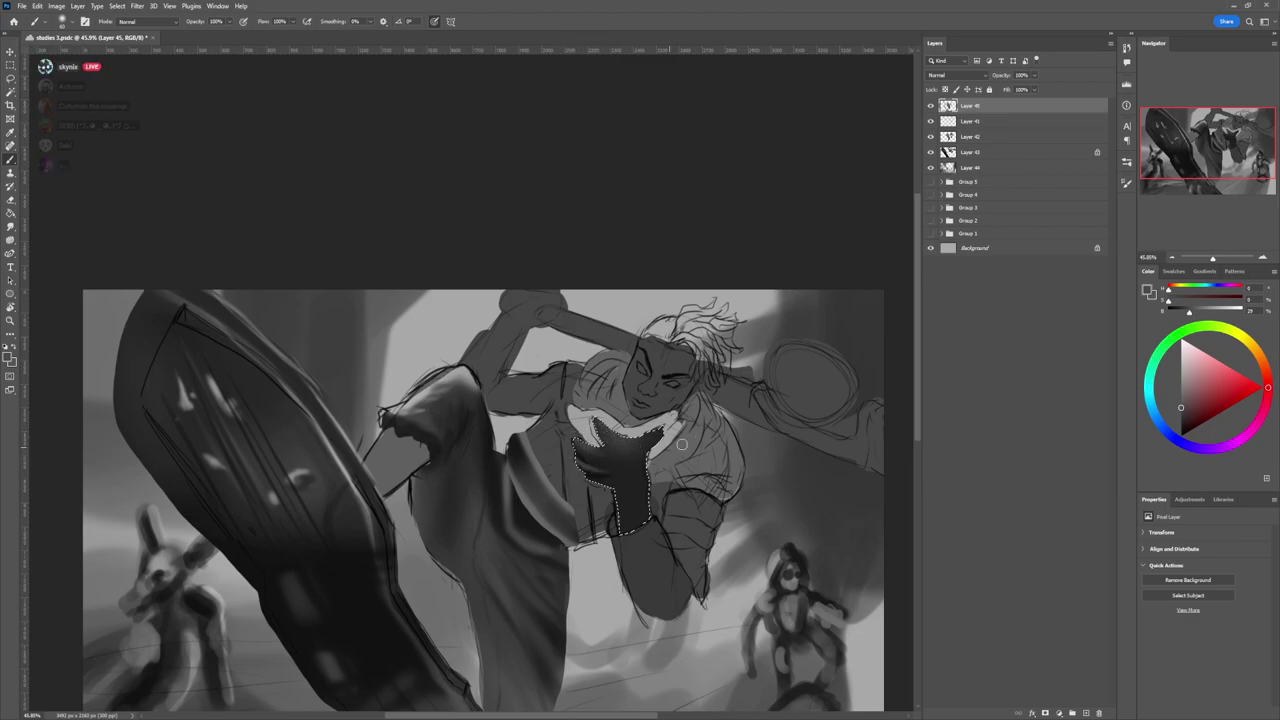
{"action": "left_click_drag", "start_coordinate": [1190, 417], "coordinate": [1173, 429]}
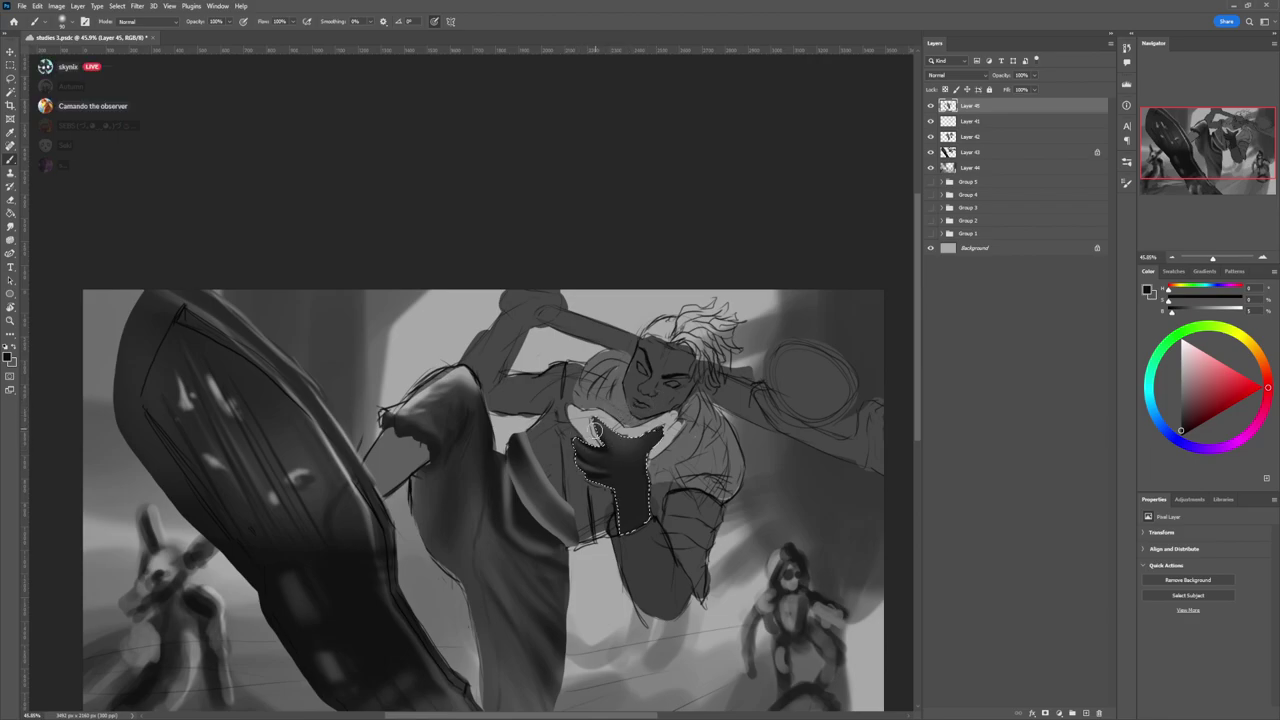
- Shade the palm and thumb, and brighten their raised forms with greys of 52% and 51% brightness
{"action": "left_click", "coordinate": [1178, 385]}
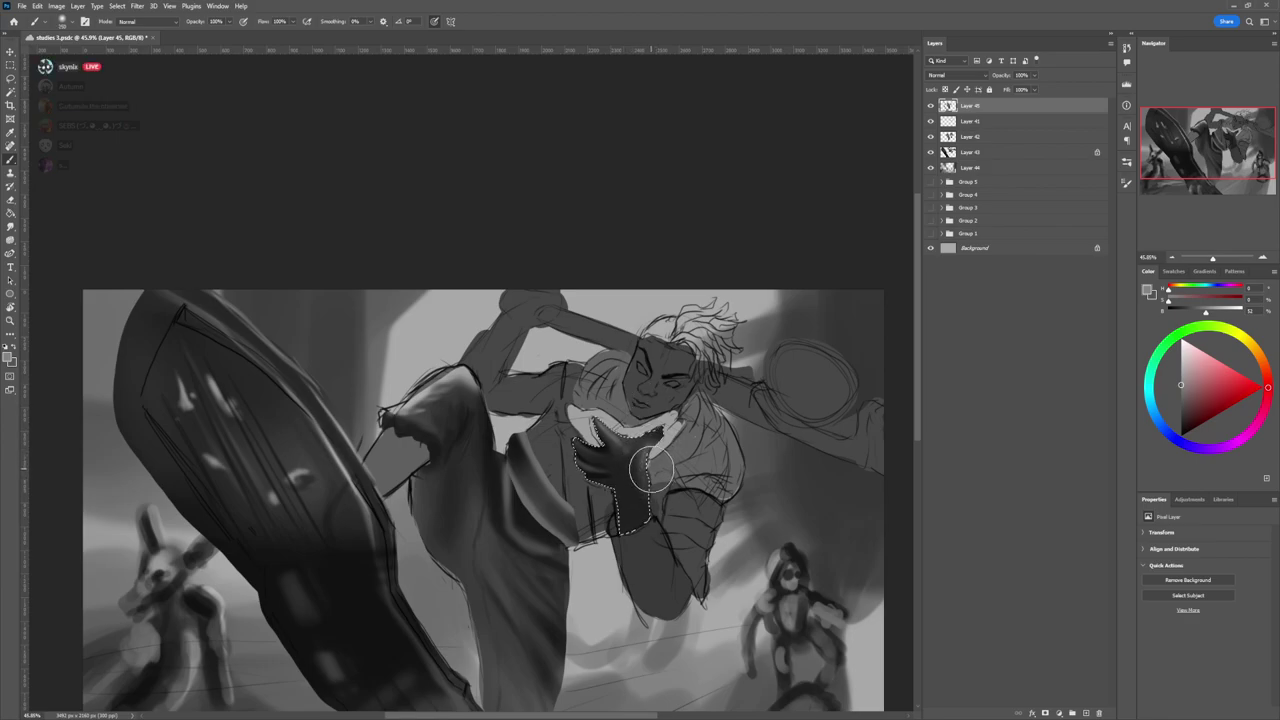
{"action": "left_click", "coordinate": [636, 480], "text": "alt"}
{"action": "mouse_move", "coordinate": [632, 477]}
{"action": "left_mouse_down"}
{"action": "mouse_move", "coordinate": [640, 495]}
{"action": "mouse_move", "coordinate": [657, 433]}
{"action": "left_mouse_up"}
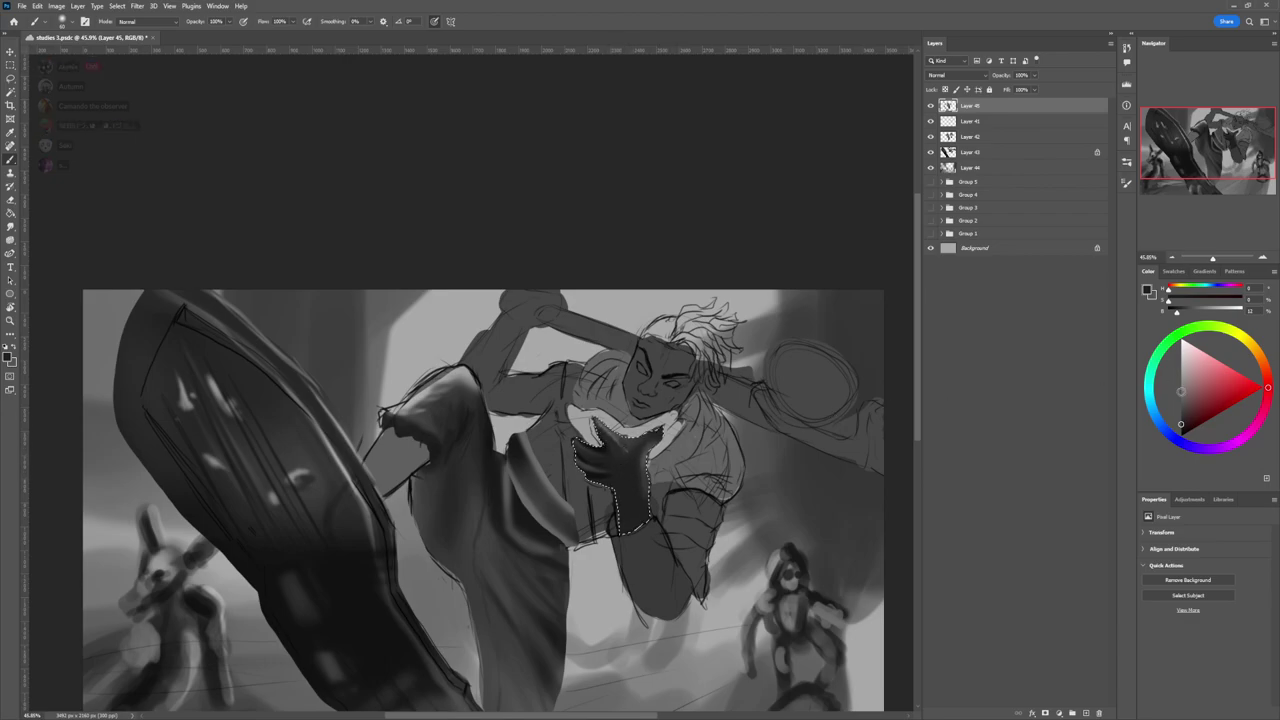
{"action": "left_click", "coordinate": [1181, 387]}
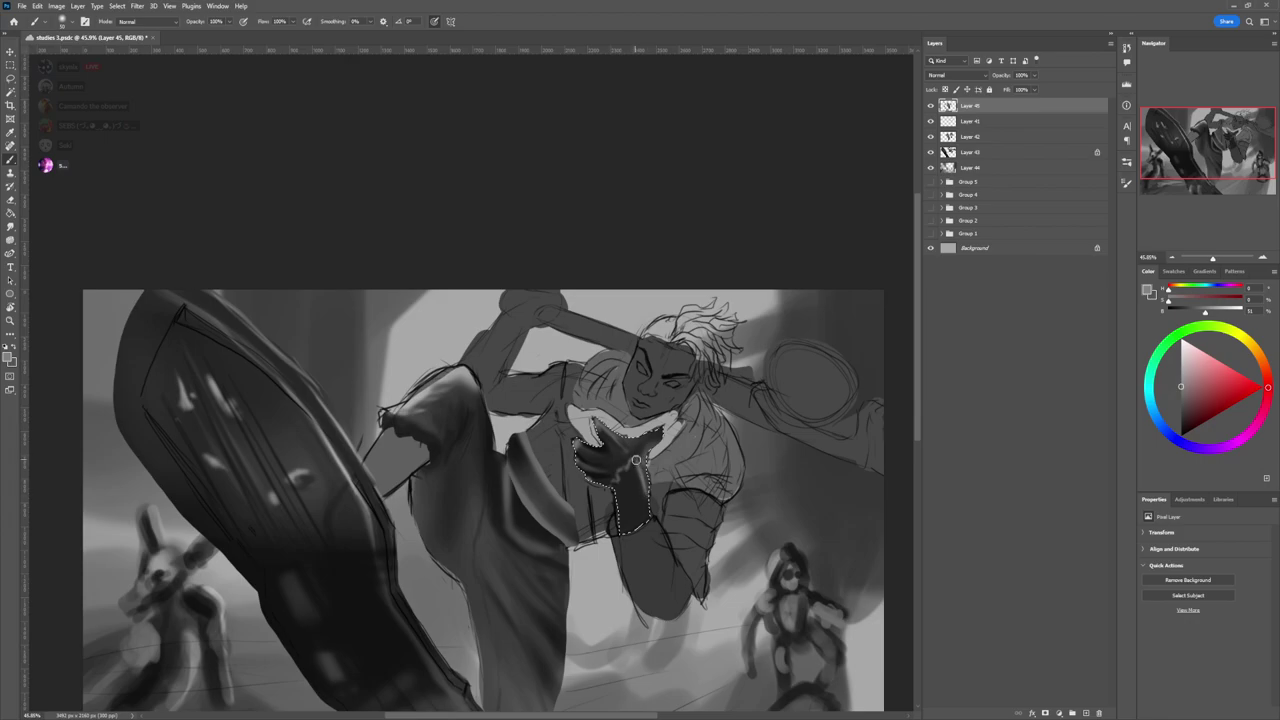
- Deepen the wrist shadow with near-black, and paint fine highlights on the knuckles with a 42% grey and a smaller brush
{"action": "left_click", "coordinate": [1180, 425]}
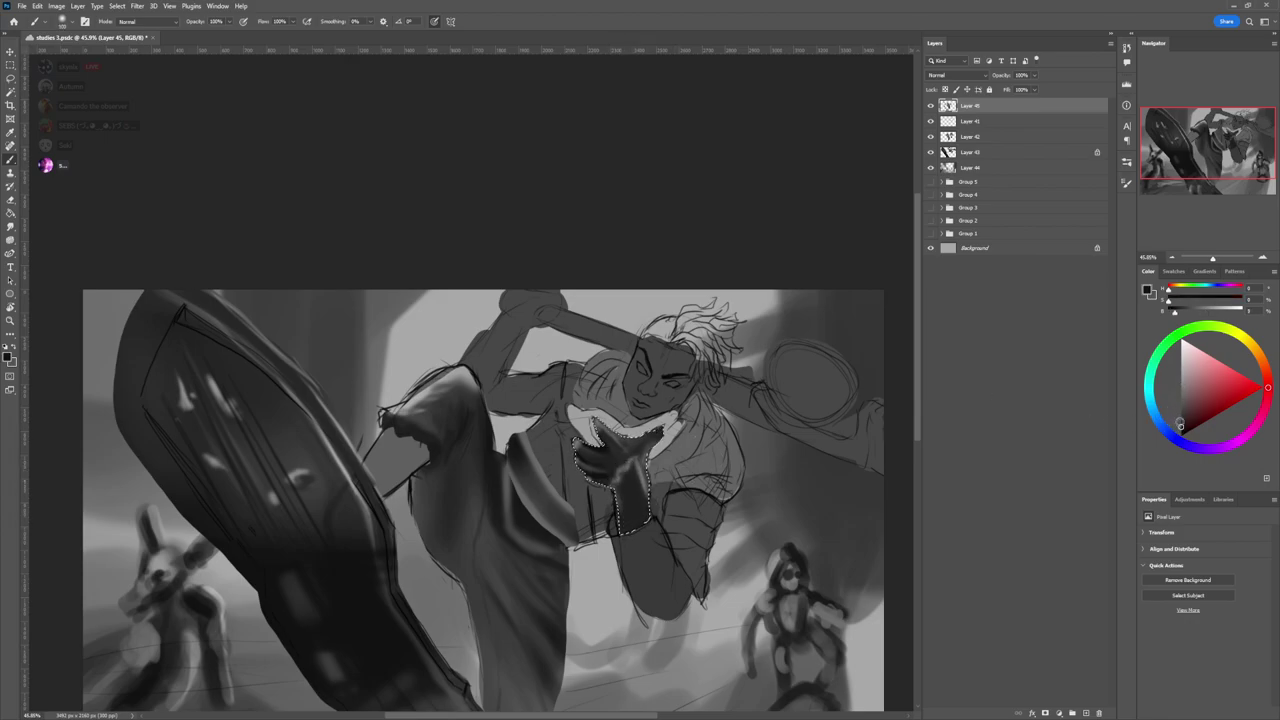
{"action": "left_click_drag", "start_coordinate": [620, 492], "coordinate": [624, 511]}
{"action": "key", "text": "bracketleft"}
{"action": "key", "text": "bracketleft"}
{"action": "key", "text": "bracketleft"}
{"action": "key", "text": "bracketleft"}
{"action": "key", "text": "bracketleft"}
{"action": "key", "text": "bracketleft"}
{"action": "key", "text": "bracketleft"}
{"action": "key", "text": "bracketleft"}
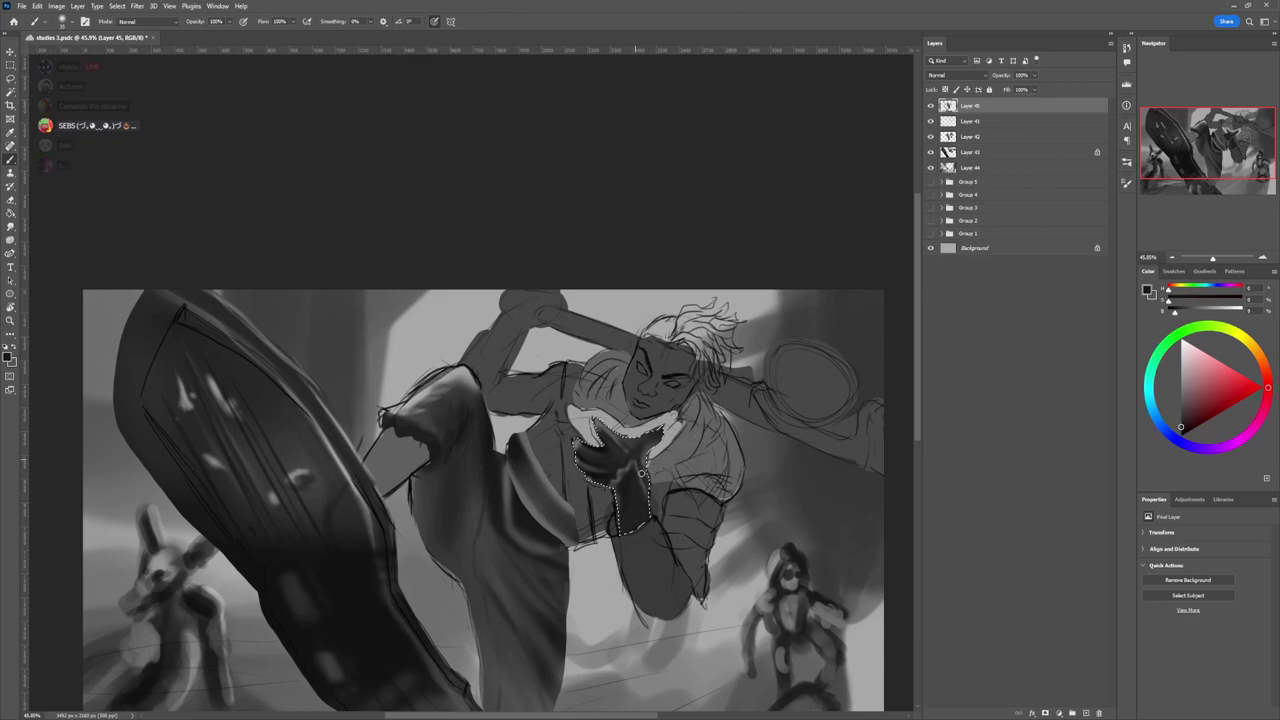
{"action": "left_click", "coordinate": [611, 450], "text": "alt"}
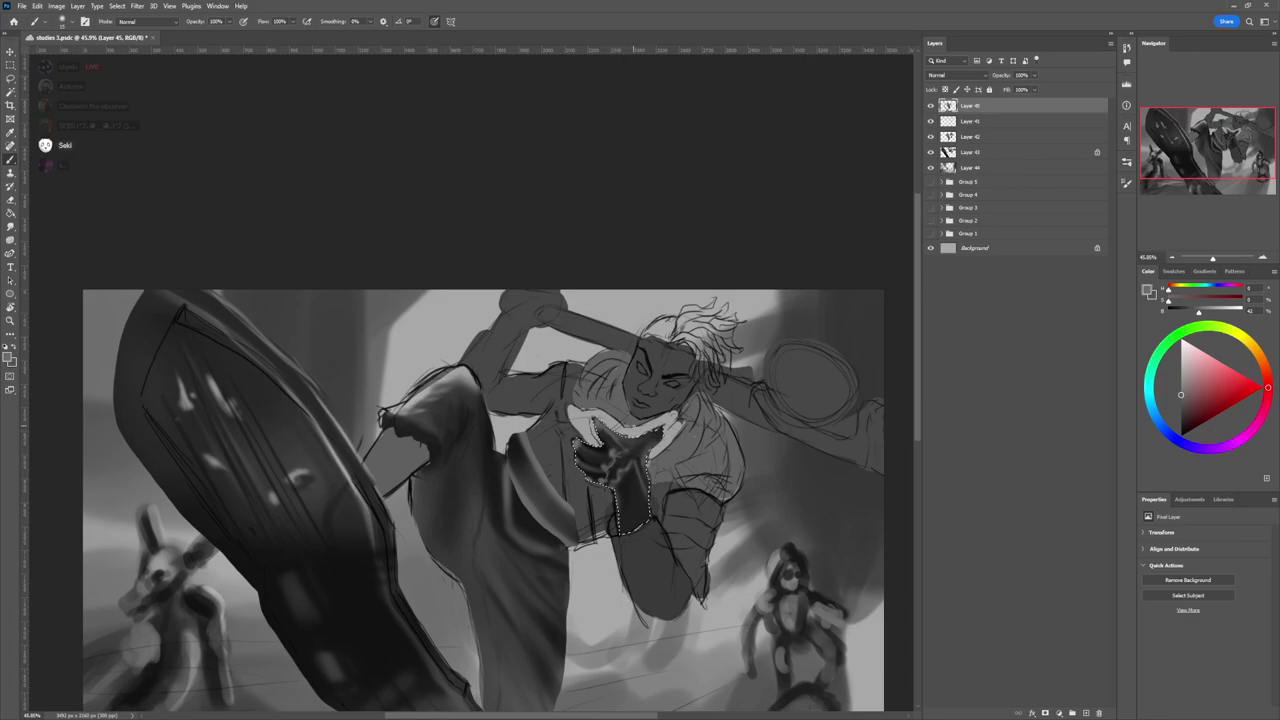
- Deselect the hand and lasso the narrow vest strip running down the torso beside it for painting
{"action": "key", "text": "l"}
{"action": "key", "text": "ctrl+d"}
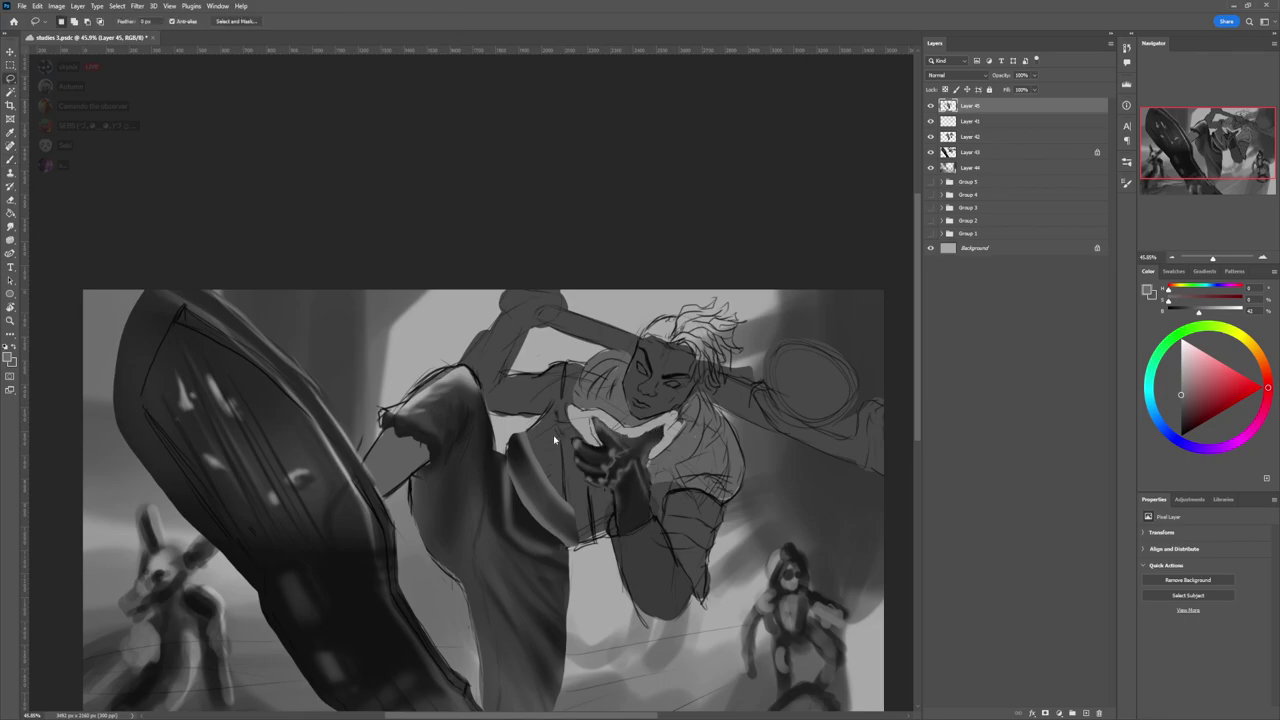
{"action": "key", "text": "z"}
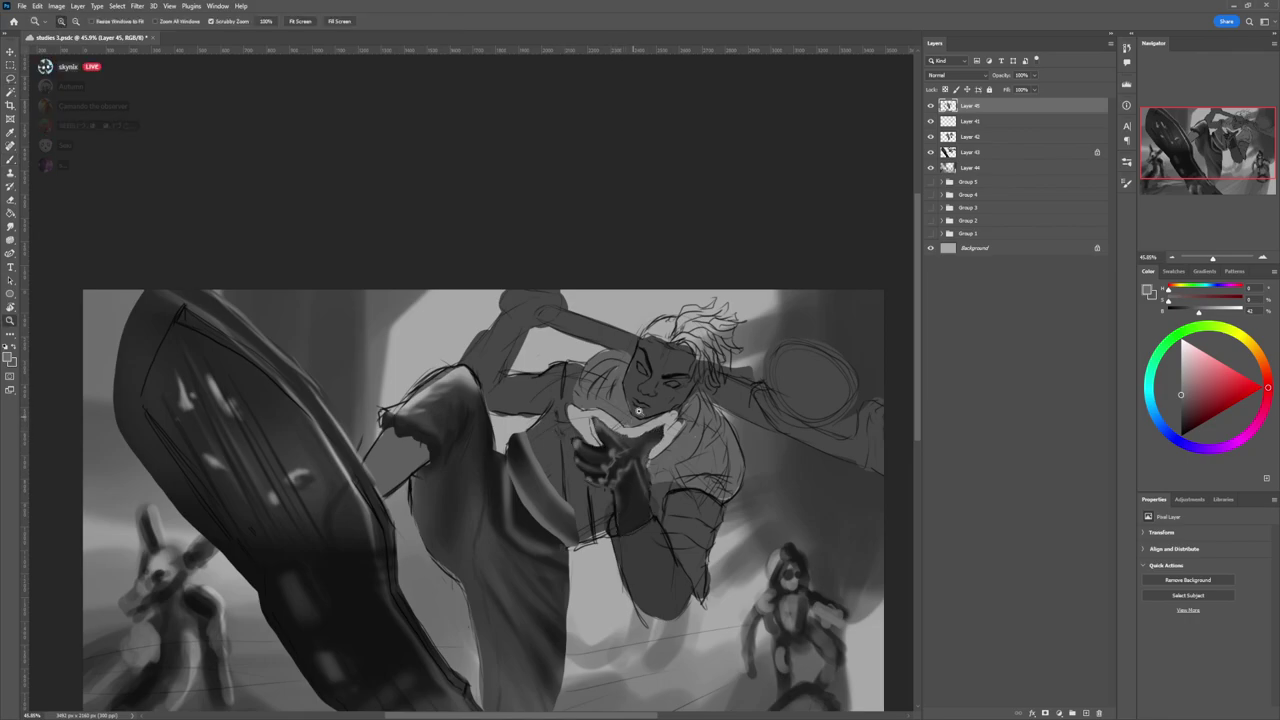
{"action": "left_click", "coordinate": [622, 424], "text": "alt"}
{"action": "left_click", "coordinate": [648, 412]}
{"action": "key", "text": "l"}
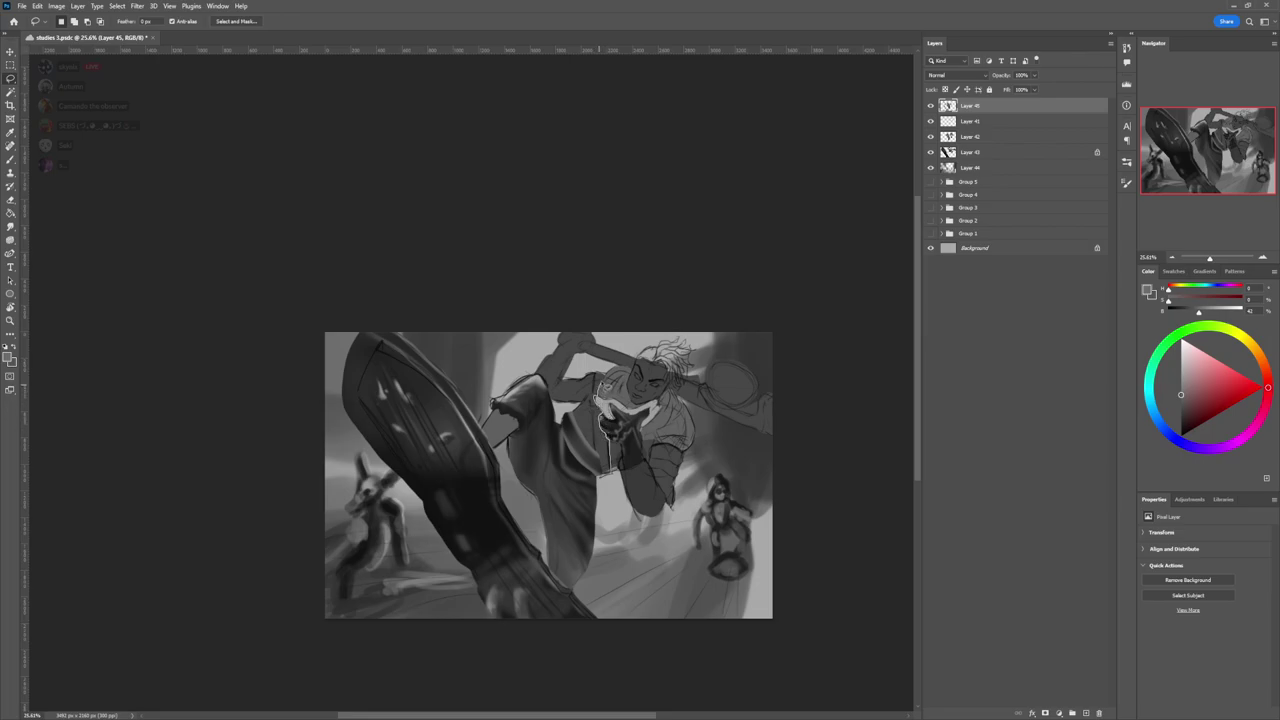
{"action": "mouse_move", "coordinate": [596, 380]}
{"action": "left_mouse_down"}
{"action": "mouse_move", "coordinate": [601, 482]}
{"action": "mouse_move", "coordinate": [616, 432]}
{"action": "left_mouse_up"}
{"action": "key", "text": "b"}
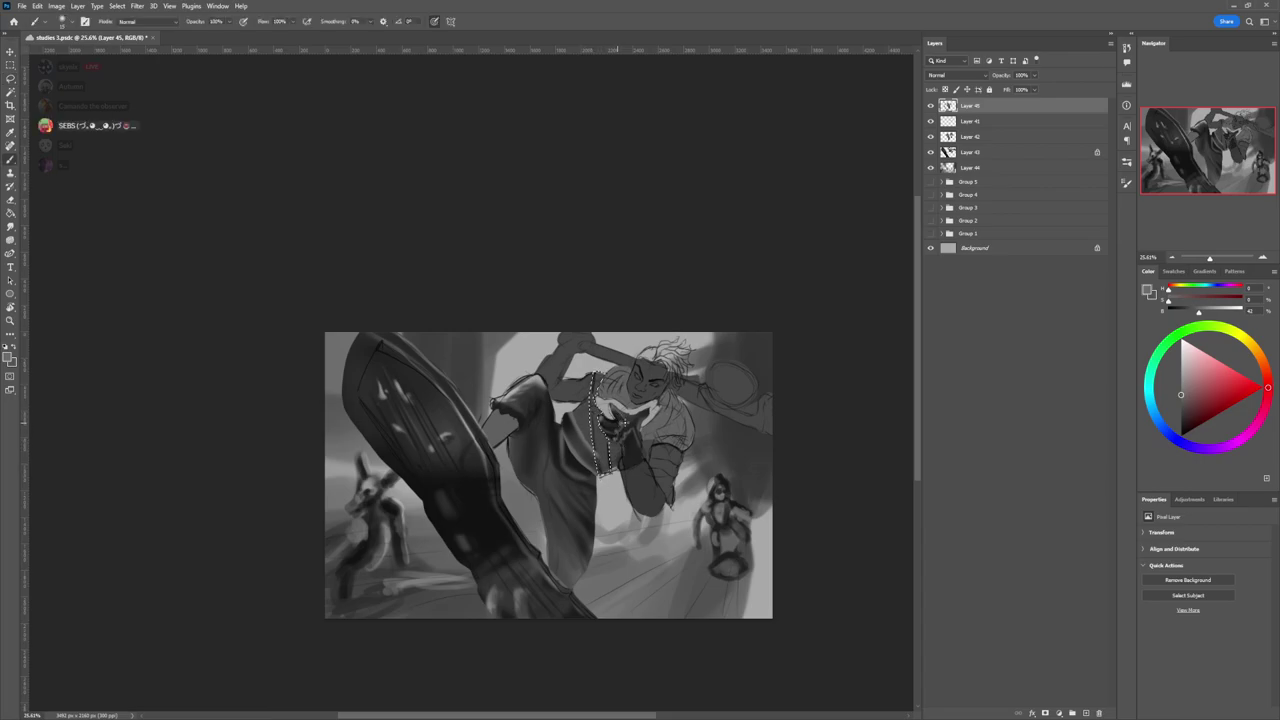
- Shade the vest strip with 13% grey, and build soft light over it with 27% and 59% greys and a larger brush
{"action": "left_click_drag", "start_coordinate": [1178, 410], "coordinate": [1176, 418]}
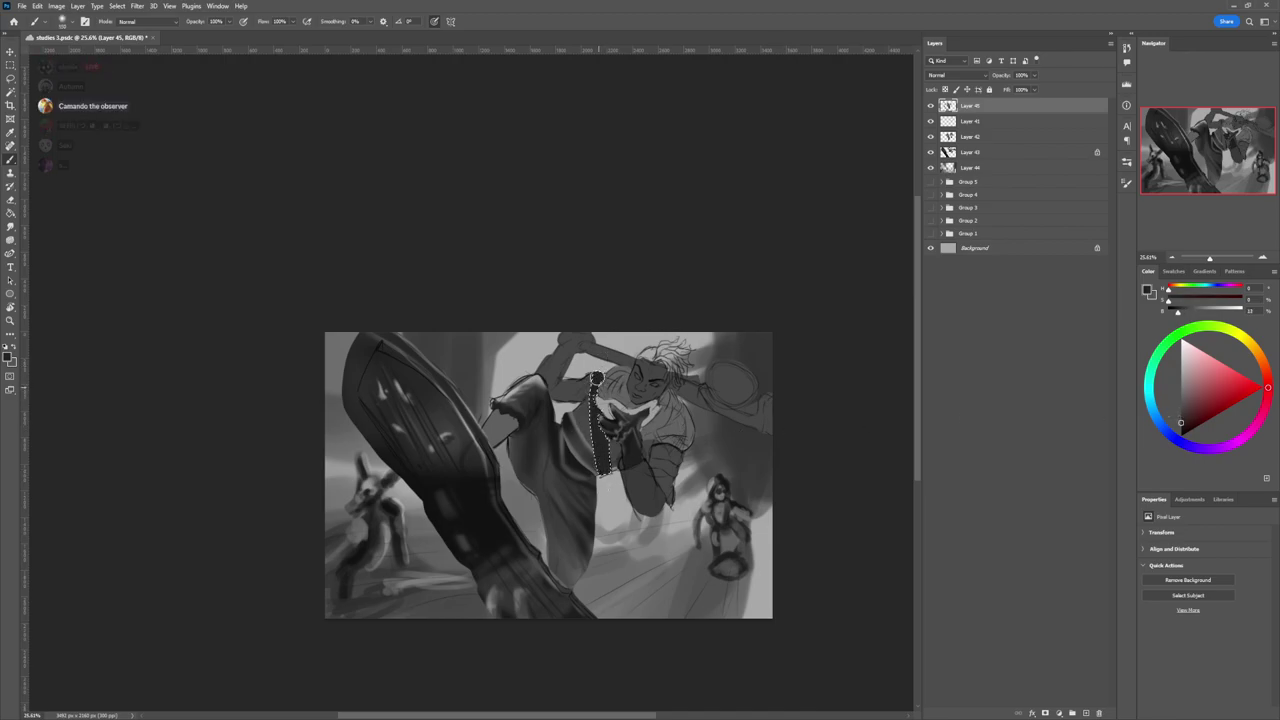
{"action": "left_click_drag", "start_coordinate": [1181, 422], "coordinate": [1180, 409]}
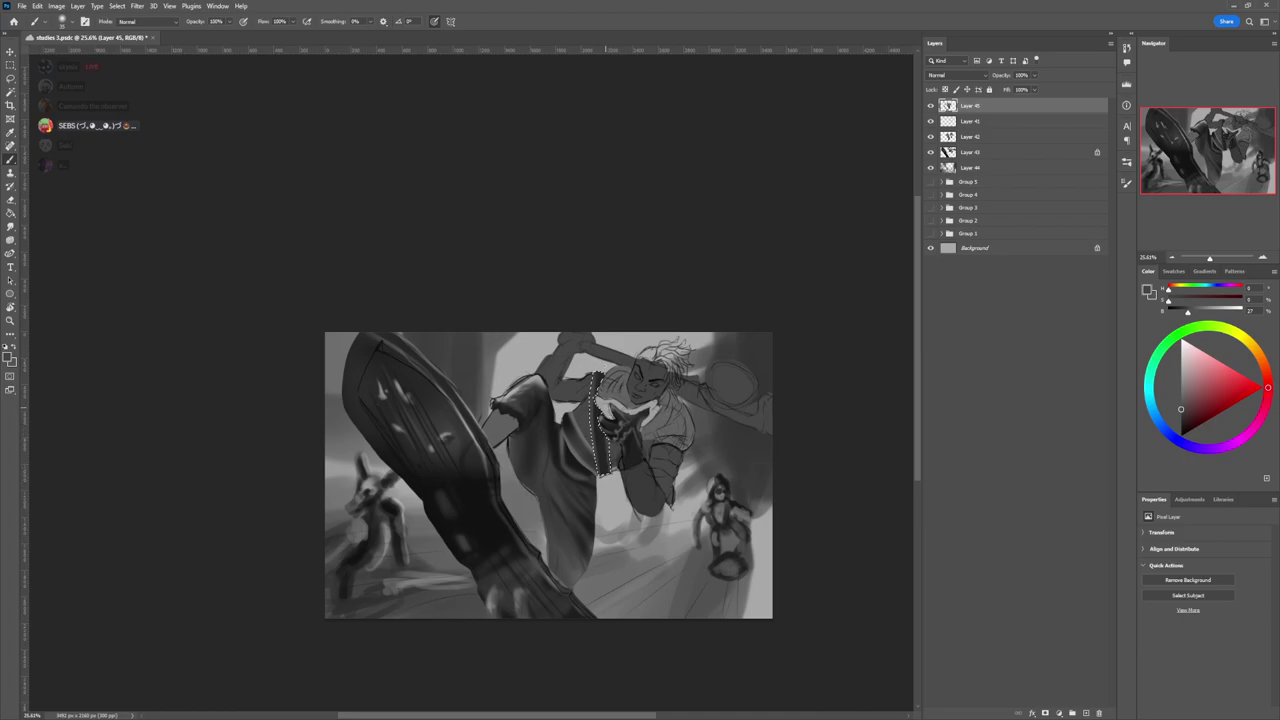
{"action": "left_click", "coordinate": [1181, 379]}
{"action": "key", "text": "]"}
{"action": "key", "text": "]"}
{"action": "key", "text": "]"}
{"action": "key", "text": "]"}
{"action": "key", "text": "]"}
{"action": "key", "text": "]"}
{"action": "key", "text": "]"}
{"action": "key", "text": "]"}
{"action": "key", "text": "]"}
{"action": "key", "text": "]"}
{"action": "key", "text": "]"}
{"action": "key", "text": "]"}
{"action": "key", "text": "]"}
{"action": "key", "text": "]"}
{"action": "key", "text": "]"}
{"action": "key", "text": "]"}
{"action": "key", "text": "bracketleft"}
{"action": "key", "text": "bracketleft"}
{"action": "key", "text": "bracketleft"}
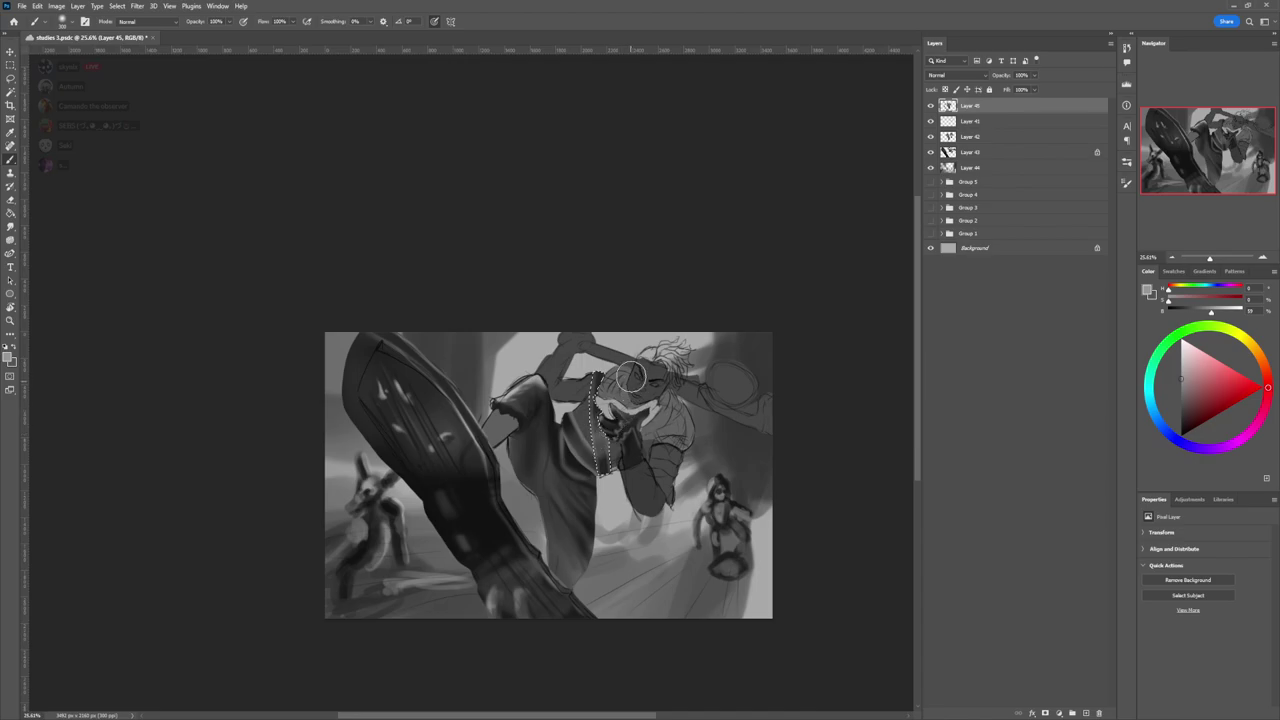
- Darken the vest strip's details with 13% grey, and glaze its shoulder end with 69% grey using a very large soft brush
{"action": "left_click", "coordinate": [1182, 407]}
{"action": "left_click_drag", "start_coordinate": [1182, 407], "coordinate": [1181, 424]}
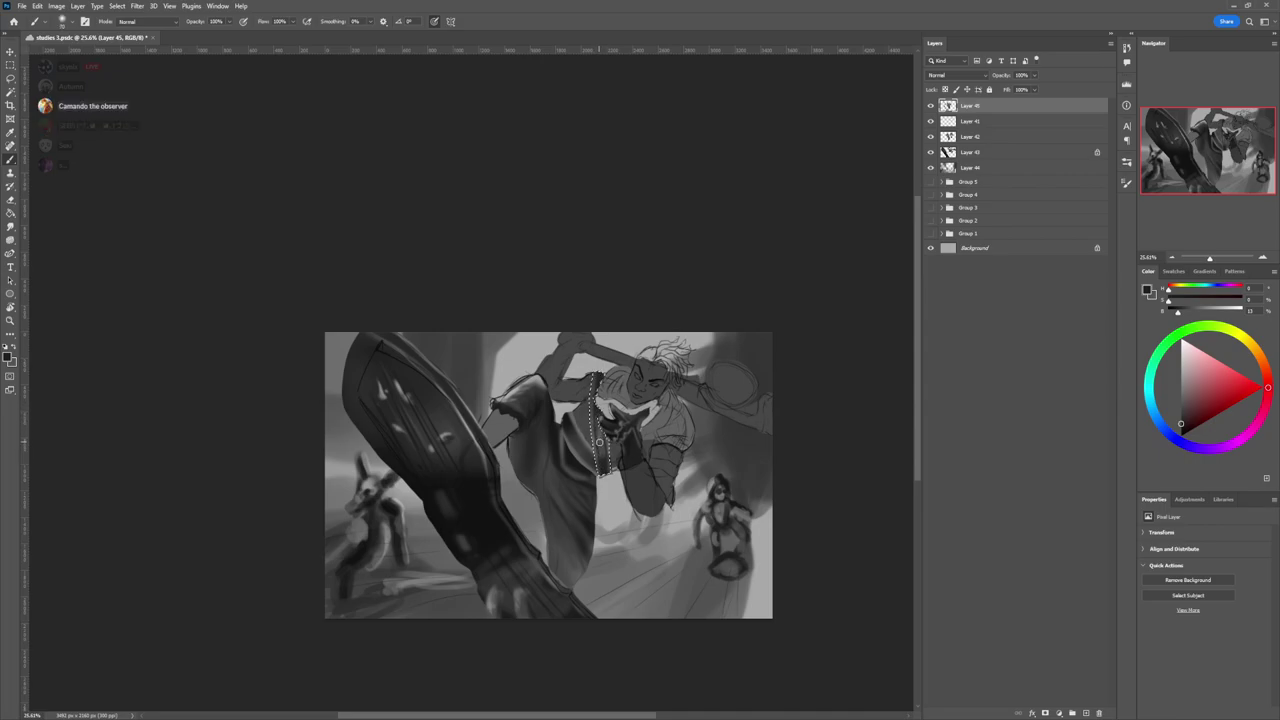
{"action": "key", "text": "l"}
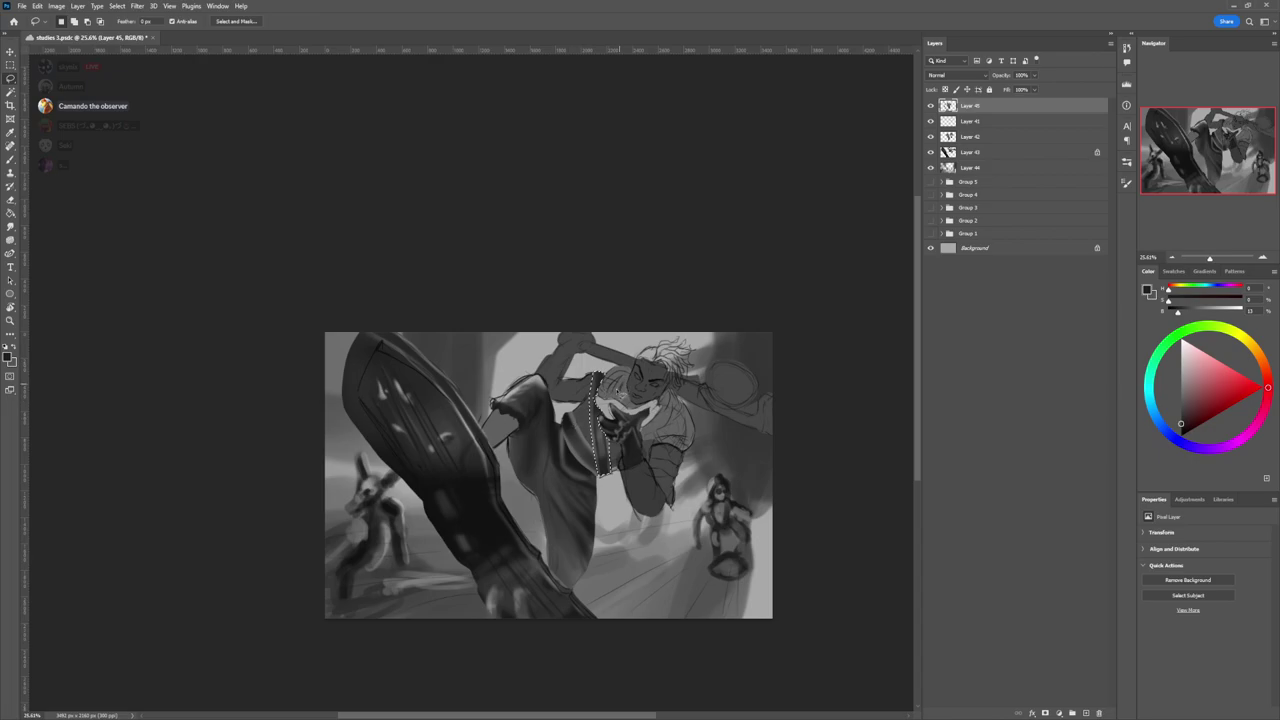
{"action": "left_click", "coordinate": [1180, 368]}
{"action": "key", "text": "b"}
{"action": "key", "text": "bracketright"}
{"action": "key", "text": "bracketright"}
{"action": "key", "text": "bracketright"}
{"action": "key", "text": "bracketright"}
{"action": "key", "text": "bracketright"}
{"action": "key", "text": "bracketright"}
{"action": "key", "text": "bracketright"}
{"action": "key", "text": "bracketright"}
{"action": "key", "text": "bracketright"}
{"action": "key", "text": "bracketright"}
{"action": "key", "text": "bracketright"}
{"action": "key", "text": "bracketright"}
{"action": "key", "text": "bracketright"}
{"action": "key", "text": "bracketright"}
{"action": "key", "text": "bracketright"}
{"action": "key", "text": "bracketright"}
{"action": "left_click_drag", "start_coordinate": [604, 376], "coordinate": [598, 373]}
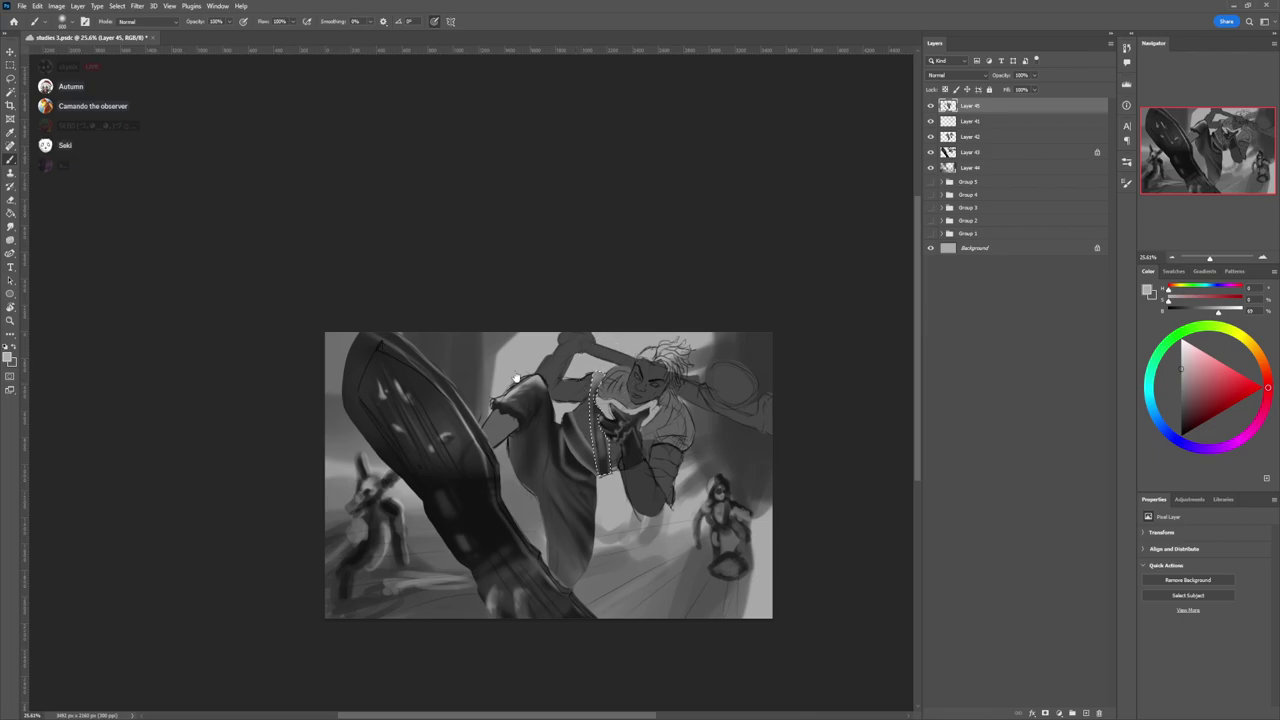
- Lasso the triangular torso area between the vest strip and the raised thigh, fill it with near-black, and deselect it
{"action": "key", "text": "l"}
{"action": "key", "text": "z"}
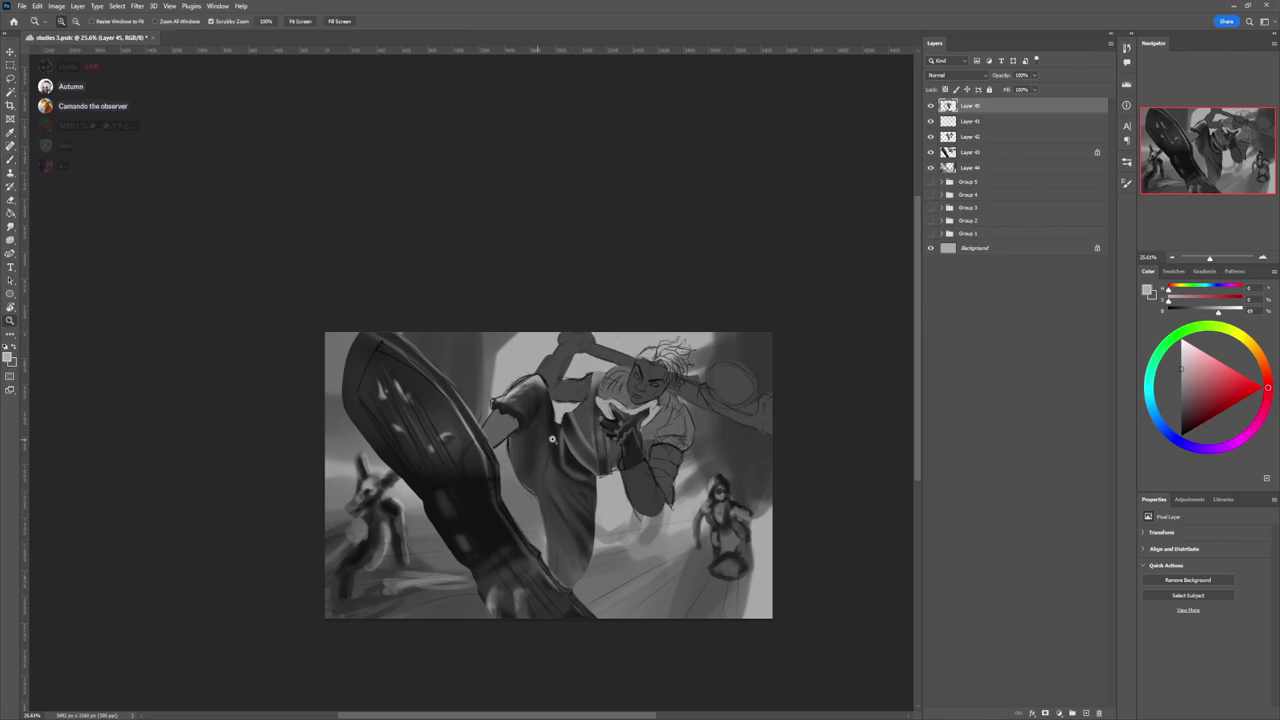
{"action": "left_click_drag", "start_coordinate": [601, 451], "coordinate": [568, 451]}
{"action": "left_click_drag", "start_coordinate": [588, 404], "coordinate": [648, 403]}
{"action": "key", "text": "l"}
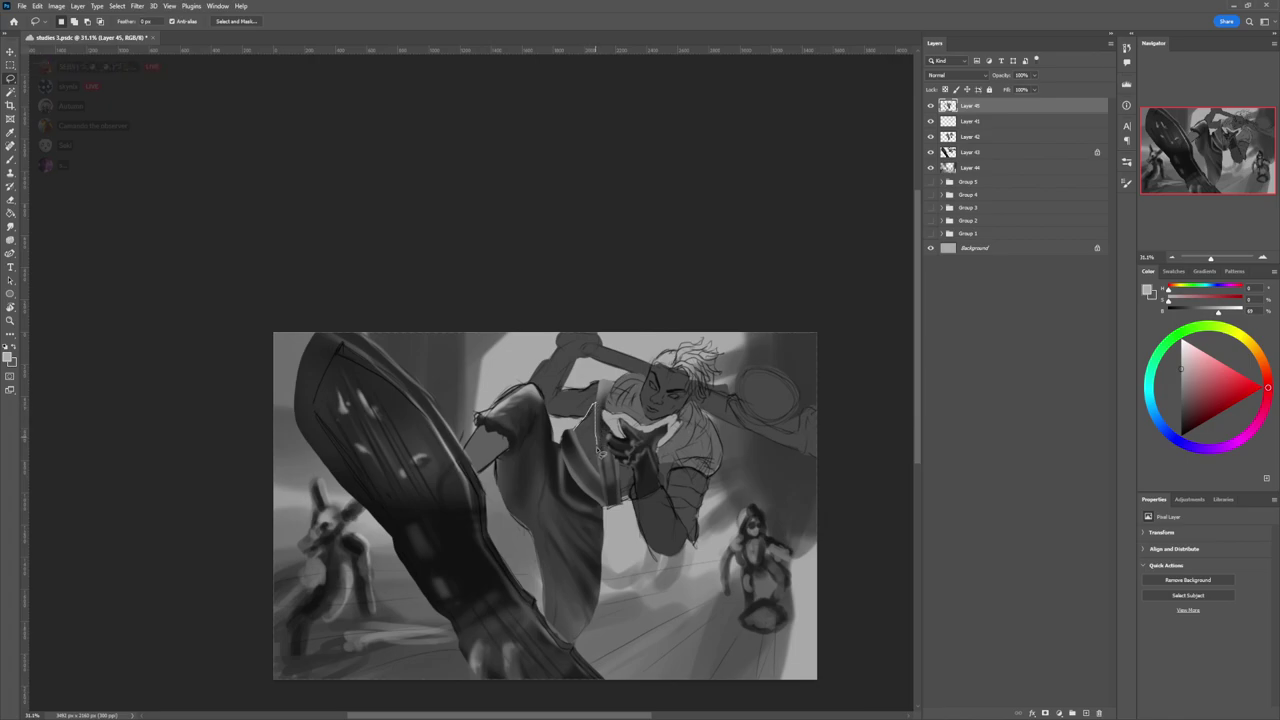
{"action": "mouse_move", "coordinate": [593, 467]}
{"action": "left_mouse_down"}
{"action": "mouse_move", "coordinate": [574, 431]}
{"action": "mouse_move", "coordinate": [592, 407]}
{"action": "left_mouse_up"}
{"action": "key", "text": "b"}
{"action": "left_click_drag", "start_coordinate": [1183, 408], "coordinate": [1180, 428]}
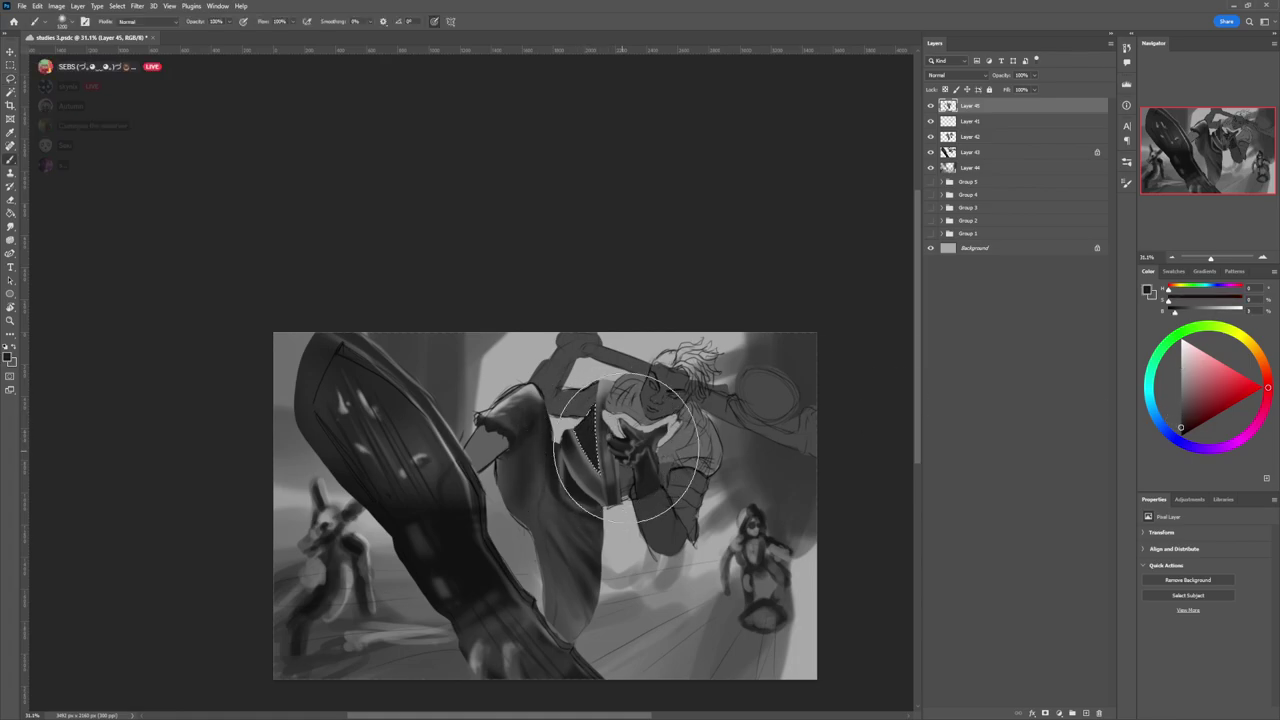
{"action": "key", "text": "ctrl+d"}
- Lasso the small torso area below the hand and shade it with near-black and a soft 51% grey
{"action": "key", "text": "l"}
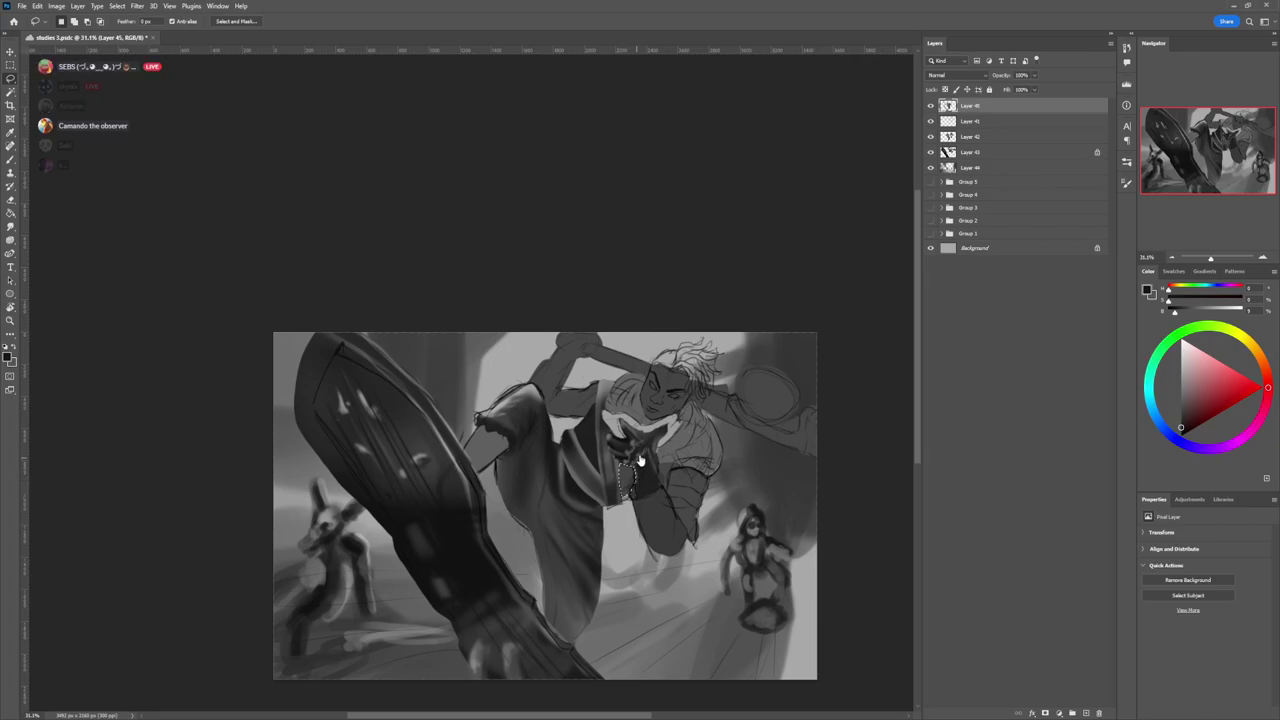
{"action": "key", "text": "b"}
{"action": "left_click", "coordinate": [1181, 386]}
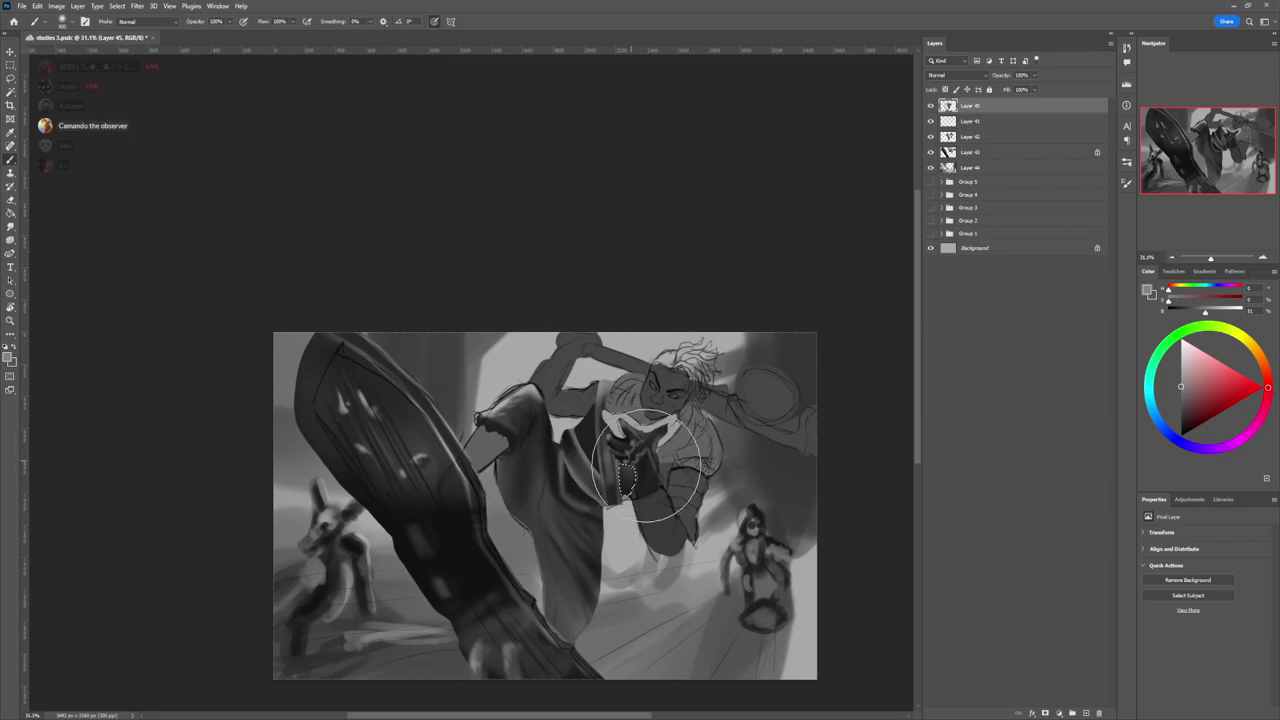
- Clear the small torso selection and lasso the cloth over both of the character's shoulders as one combined selection
{"action": "key", "text": "l"}
{"action": "key", "text": "z"}
{"action": "left_click_drag", "start_coordinate": [637, 498], "coordinate": [560, 498]}
{"action": "left_click_drag", "start_coordinate": [659, 449], "coordinate": [665, 449]}
{"action": "key", "text": "l"}
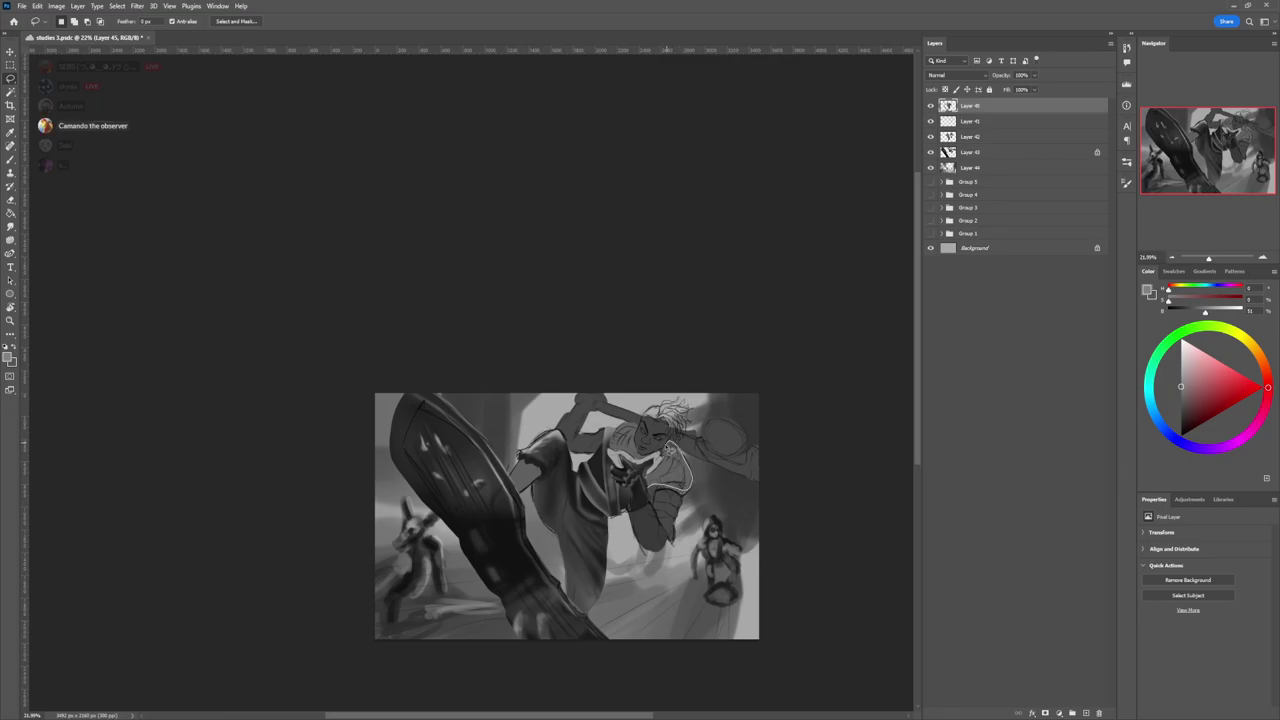
{"action": "left_click_drag", "start_coordinate": [662, 458], "coordinate": [649, 488]}
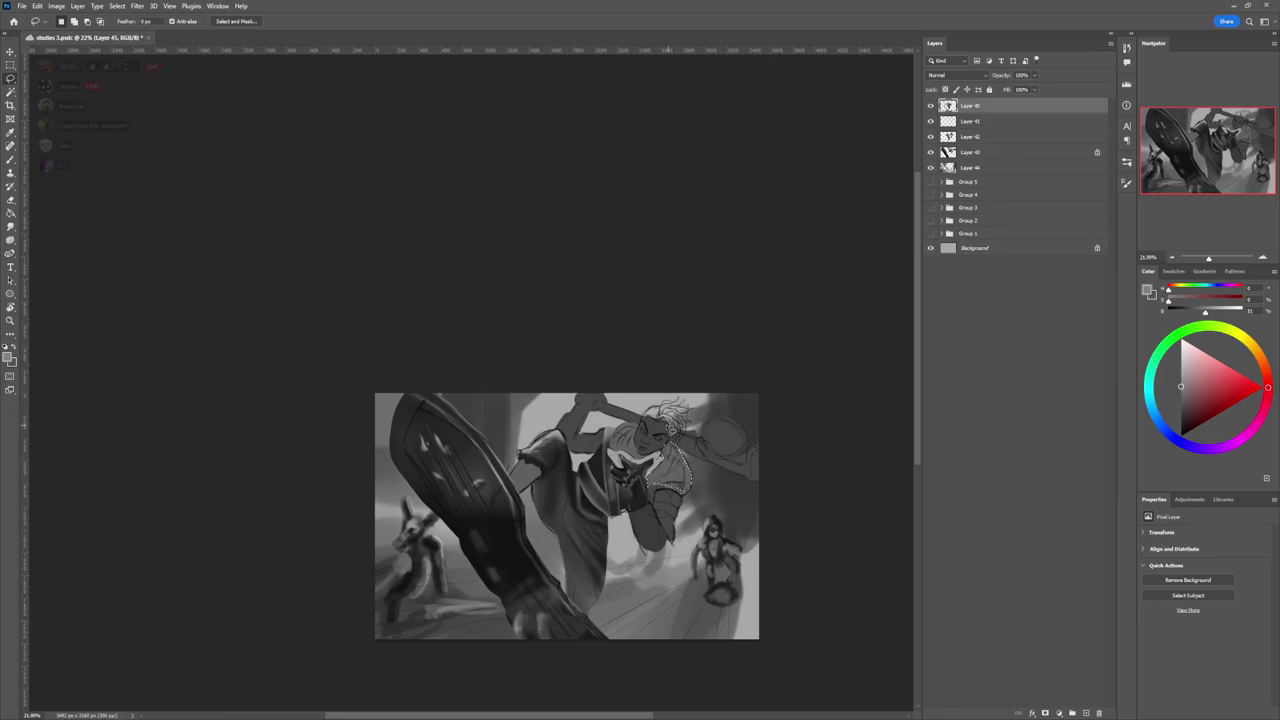
{"action": "key", "text": "b"}
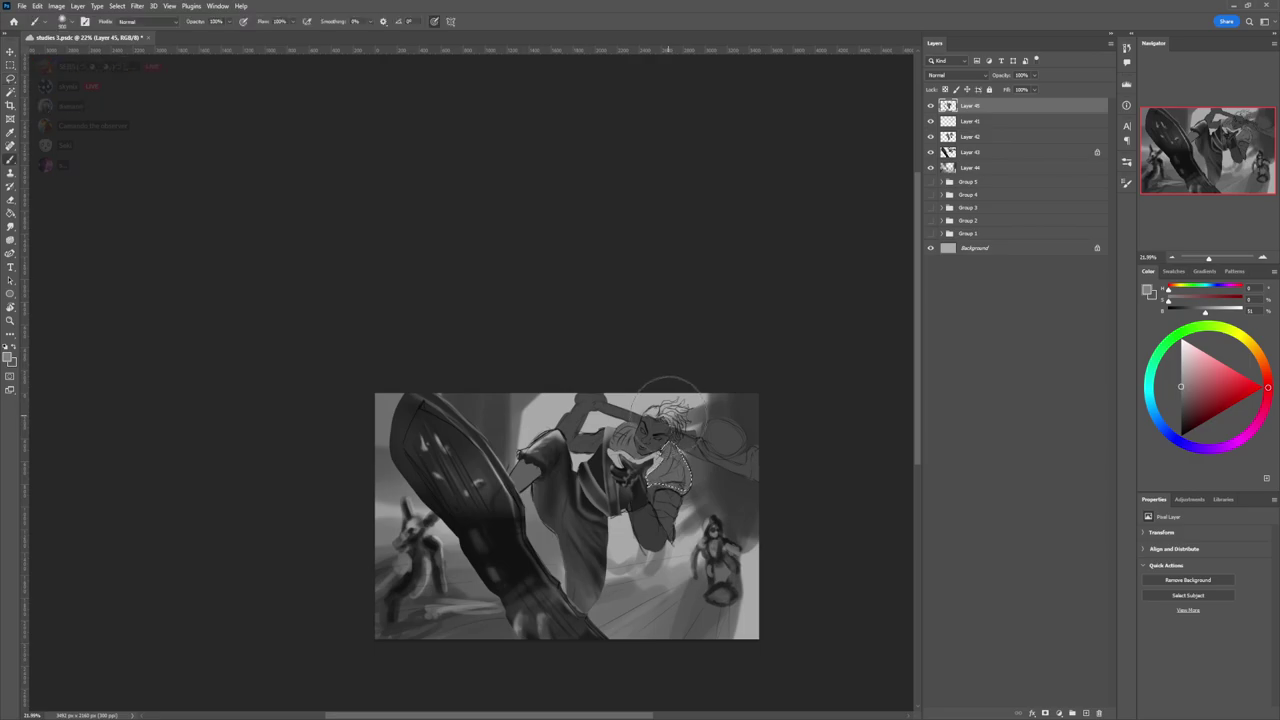
{"action": "key", "text": "l"}
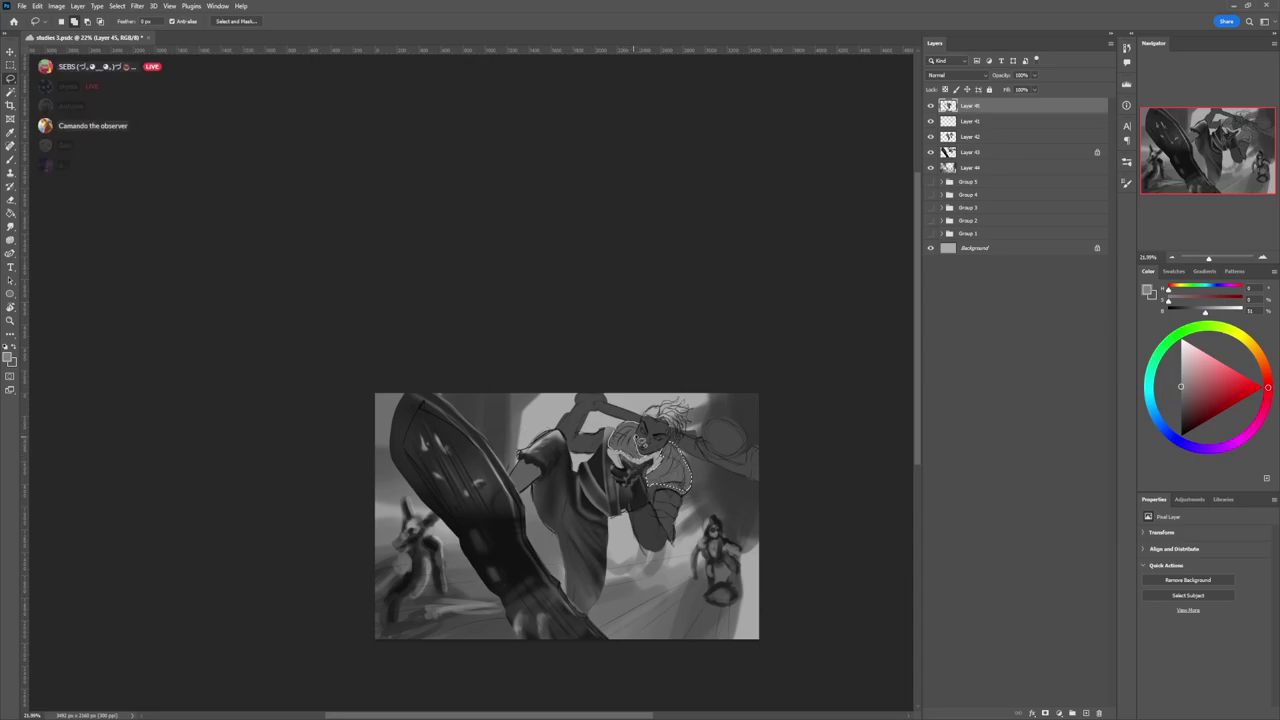
- Brush near-black shadows into the selected shoulder cloth, reducing the soft brush in stages
{"action": "key", "text": "b"}
{"action": "key", "text": "d"}
{"action": "key", "text": "["}
{"action": "key", "text": "["}
{"action": "key", "text": "["}
{"action": "key", "text": "["}
{"action": "key", "text": "["}
{"action": "key", "text": "["}
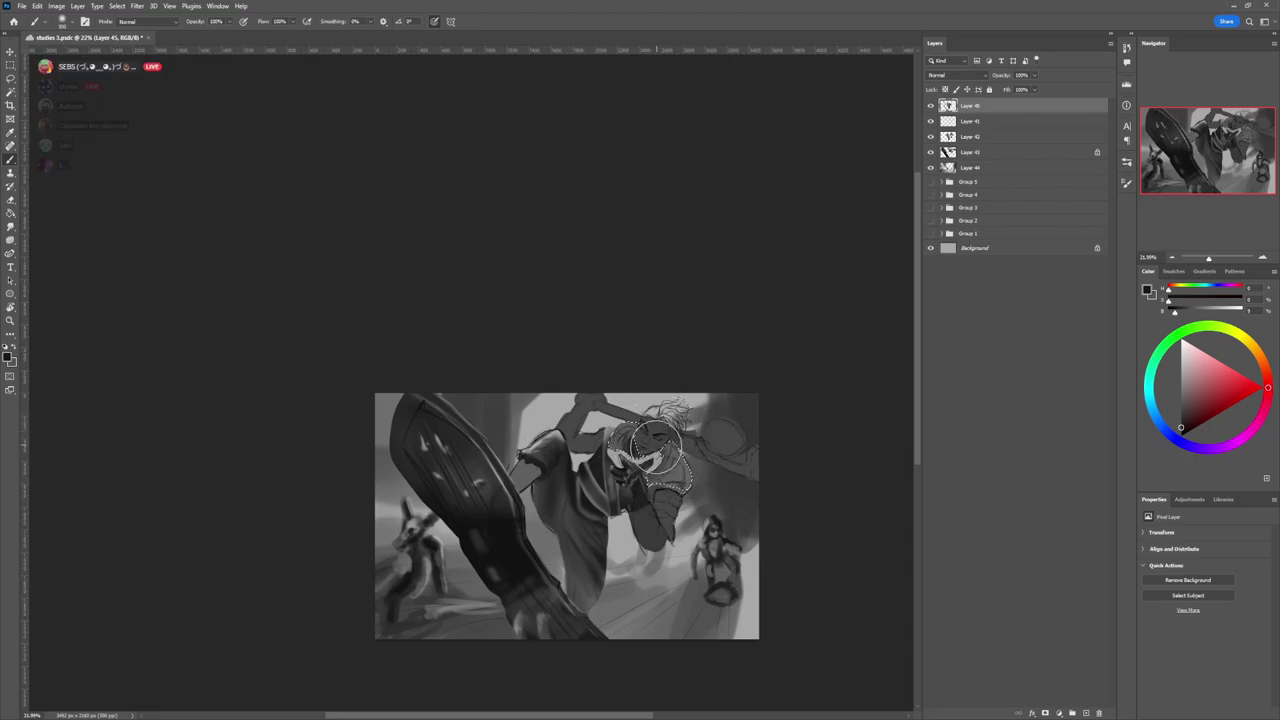
{"action": "key", "text": "bracketleft"}
{"action": "key", "text": "bracketleft"}
{"action": "key", "text": "bracketleft"}
{"action": "key", "text": "bracketleft"}
{"action": "key", "text": "bracketleft"}
{"action": "key", "text": "bracketleft"}
{"action": "key", "text": "bracketleft"}
{"action": "key", "text": "bracketleft"}
{"action": "key", "text": "bracketleft"}
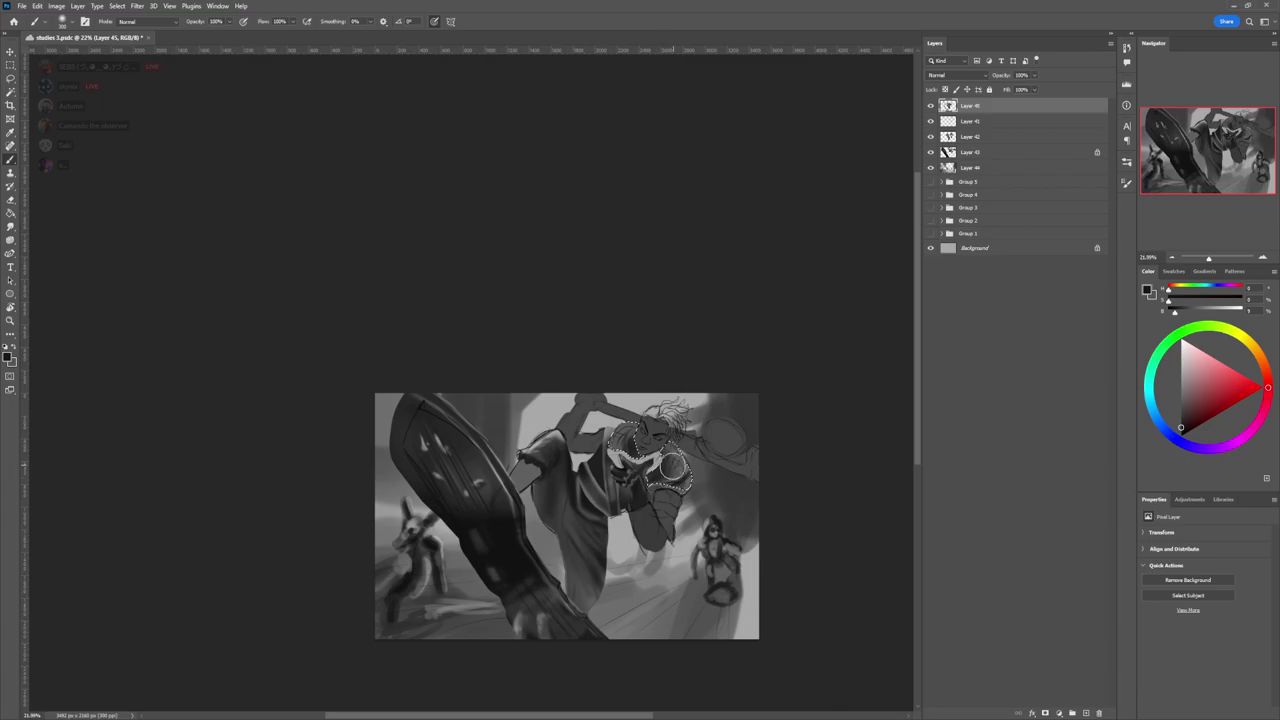
- Shade the selected shoulder cloth with 13% dark grey, then sample a lighter grey from the painting
{"action": "left_click", "coordinate": [1184, 390]}
{"action": "left_click", "coordinate": [1180, 393]}
{"action": "left_click_drag", "start_coordinate": [1174, 409], "coordinate": [1180, 424]}
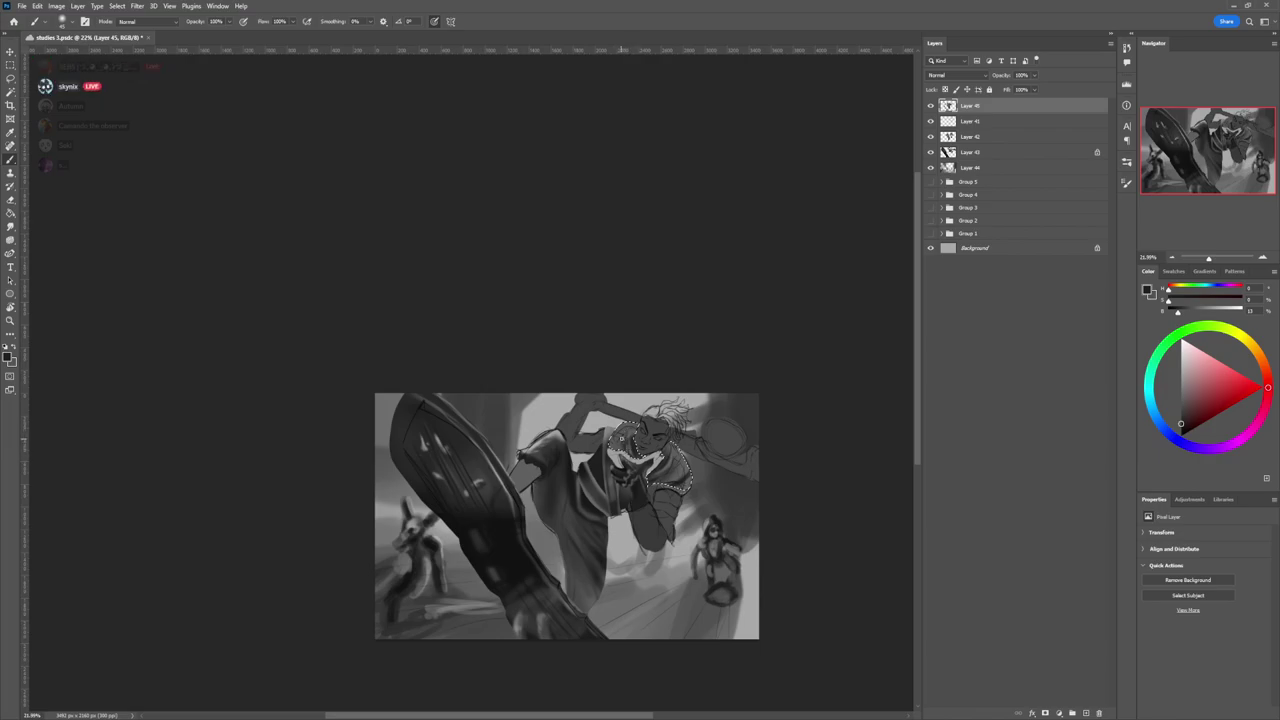
{"action": "left_click", "coordinate": [628, 443], "text": "alt"}
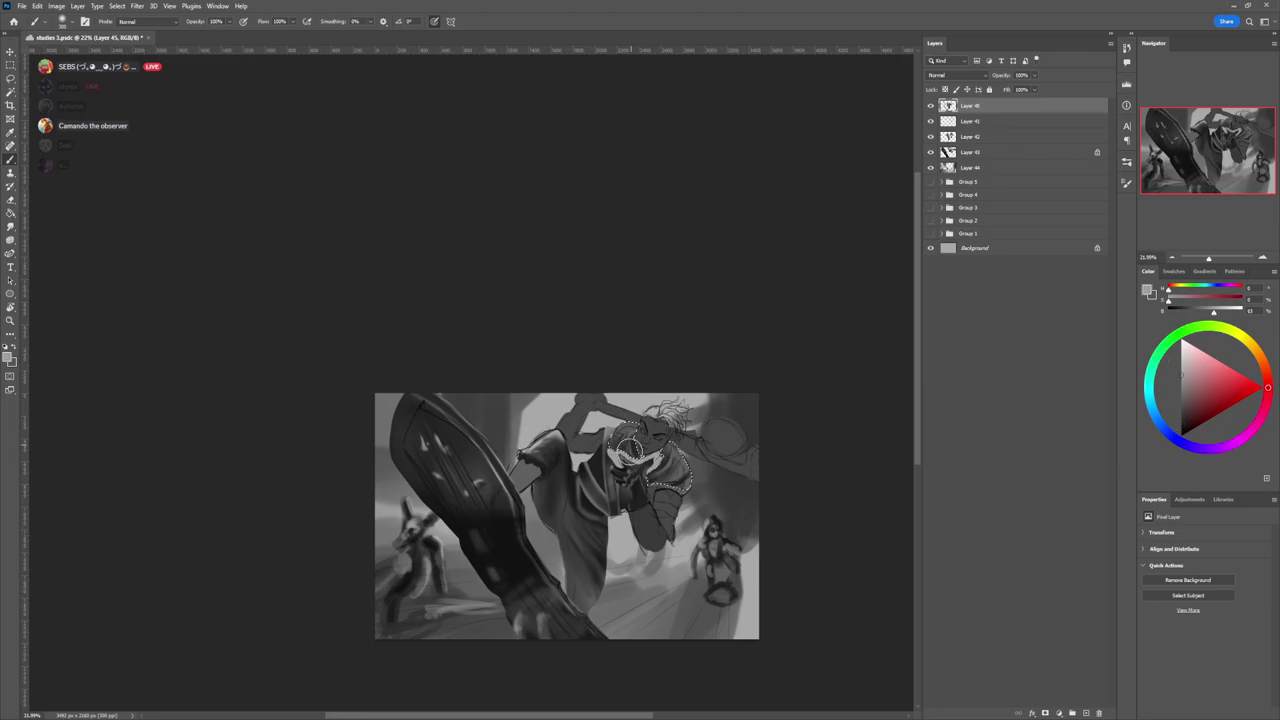
- Enlarge the soft brush to 400 and darken the selected shoulder cloth with 27% and 18% greys
{"action": "left_click", "coordinate": [1181, 409]}
{"action": "key", "text": "bracketright"}
{"action": "key", "text": "bracketright"}
{"action": "key", "text": "bracketright"}
{"action": "key", "text": "bracketright"}
{"action": "key", "text": "bracketright"}
{"action": "key", "text": "bracketright"}
{"action": "key", "text": "bracketright"}
{"action": "key", "text": "bracketright"}
{"action": "key", "text": "bracketright"}
{"action": "key", "text": "bracketright"}
{"action": "key", "text": "bracketright"}
{"action": "key", "text": "bracketright"}
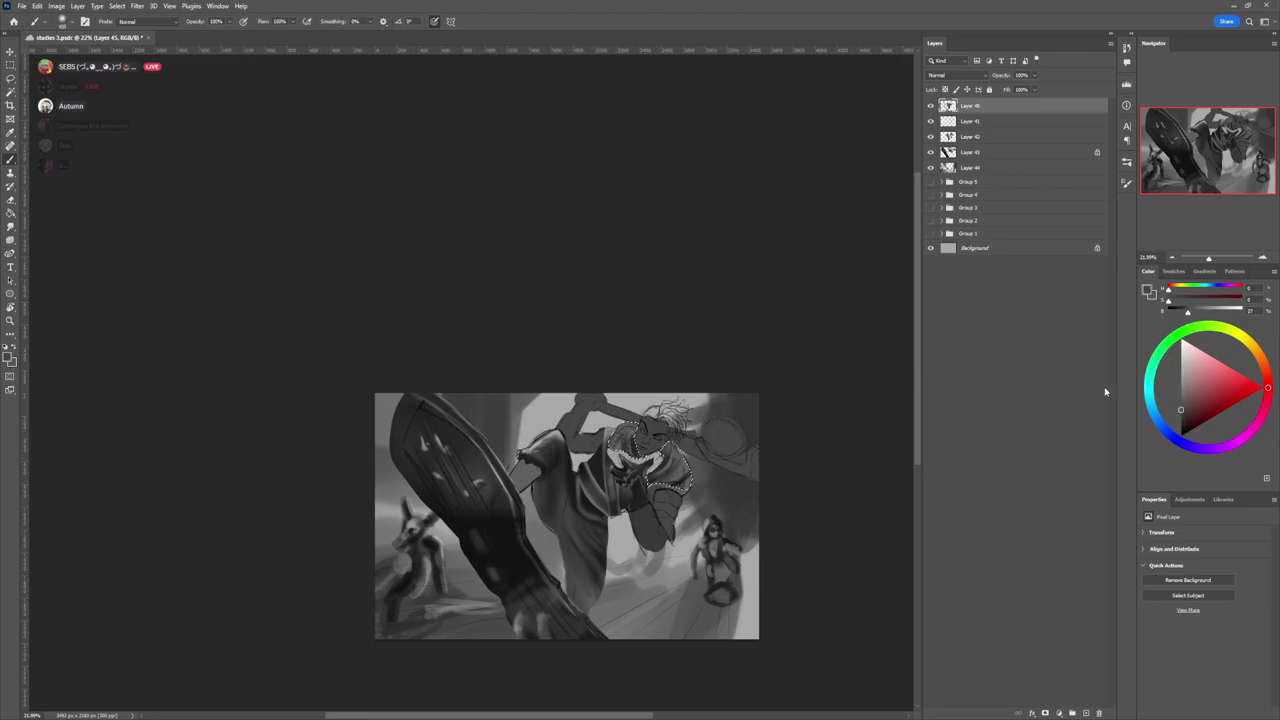
{"action": "left_click", "coordinate": [1181, 418]}
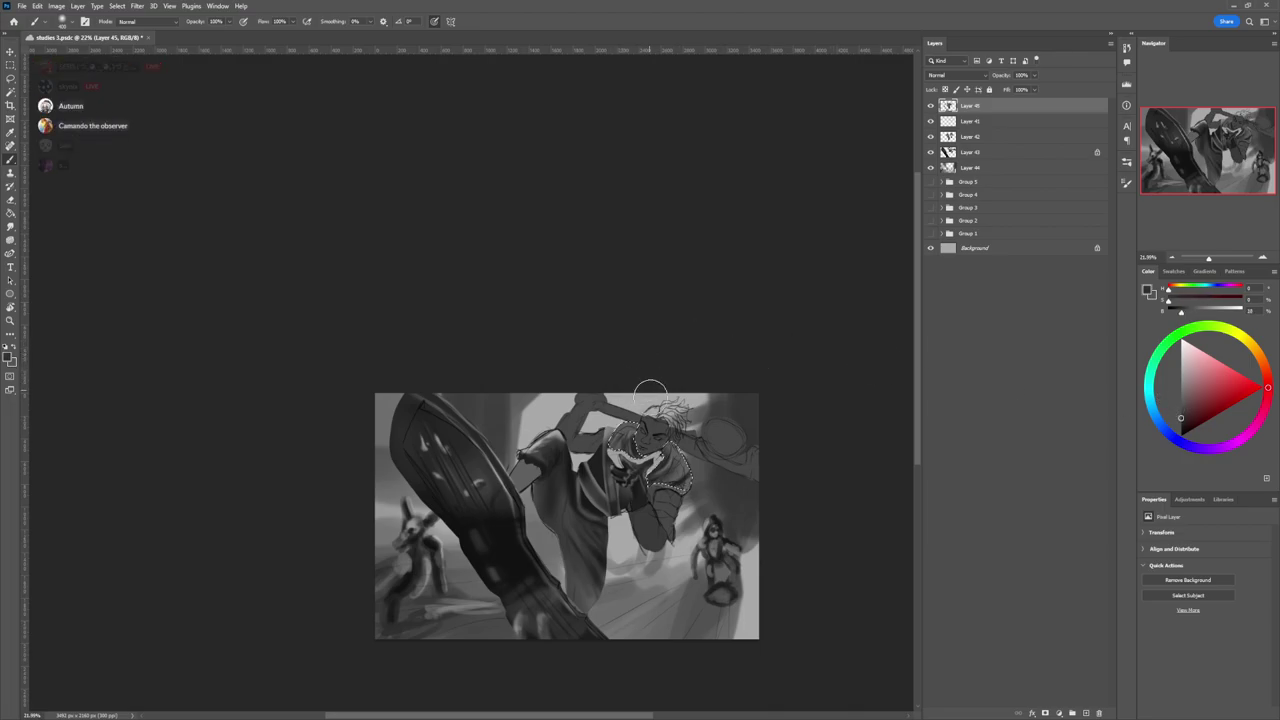
- Reduce the soft brush and paint narrower folds into the selected shoulder cloth with darker grey
{"action": "key", "text": "bracketleft"}
{"action": "key", "text": "bracketleft"}
{"action": "key", "text": "bracketleft"}
{"action": "key", "text": "bracketleft"}
{"action": "key", "text": "bracketleft"}
{"action": "key", "text": "bracketleft"}
{"action": "key", "text": "bracketleft"}
{"action": "key", "text": "bracketleft"}
{"action": "key", "text": "bracketleft"}
{"action": "left_click", "coordinate": [1180, 424]}
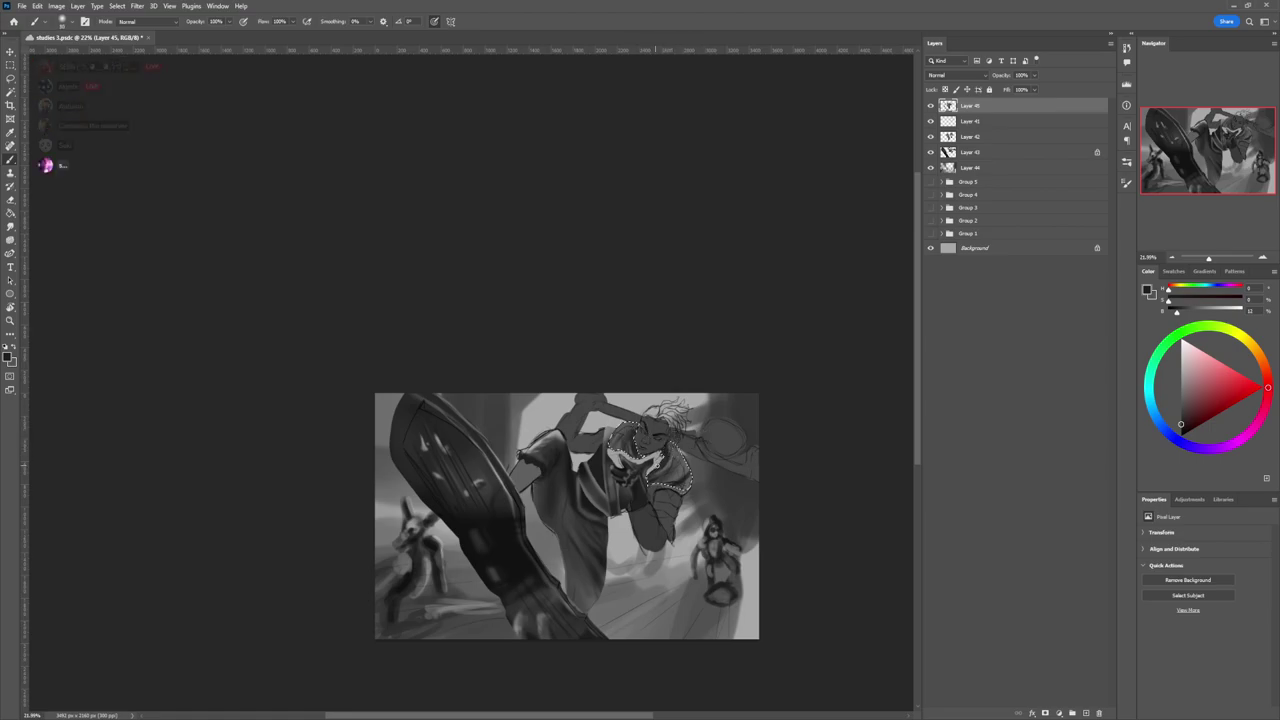
- Blend the folds beside the character's chin with greys sampled from the cloth, and deepen their shadows with 16% grey
{"action": "left_click", "coordinate": [668, 451], "text": "alt"}
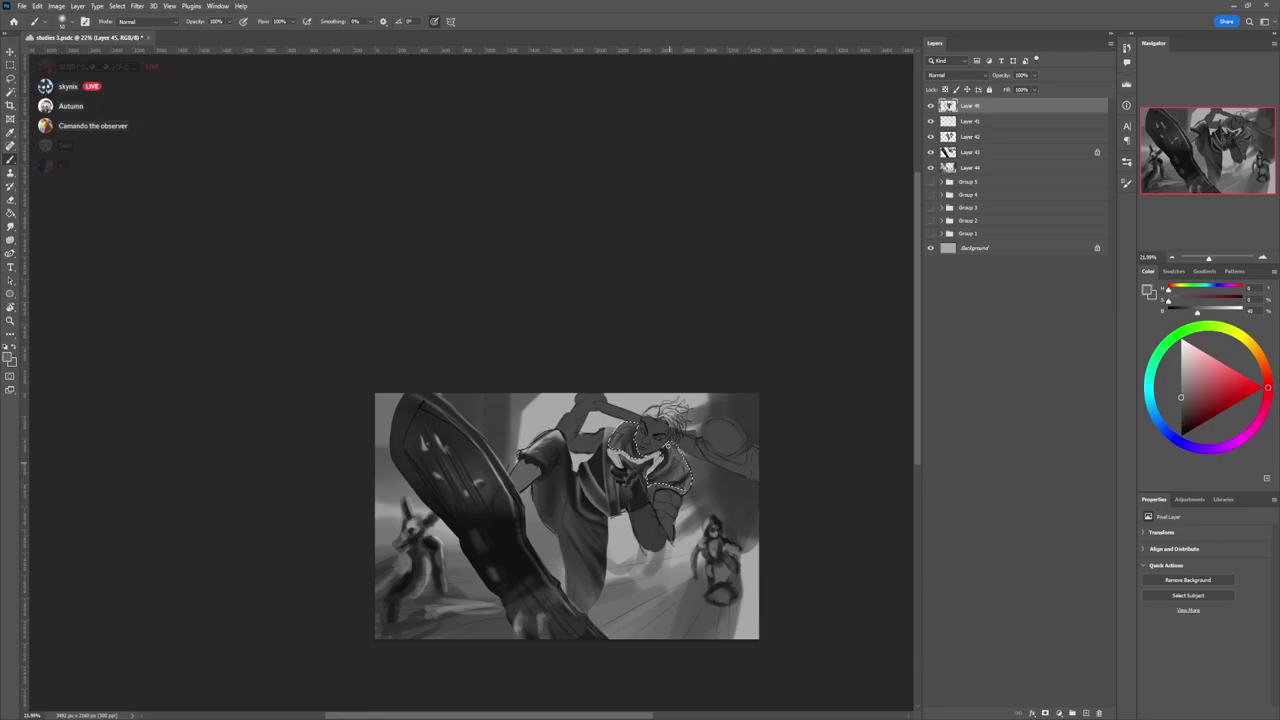
{"action": "left_click", "coordinate": [668, 451], "text": "alt"}
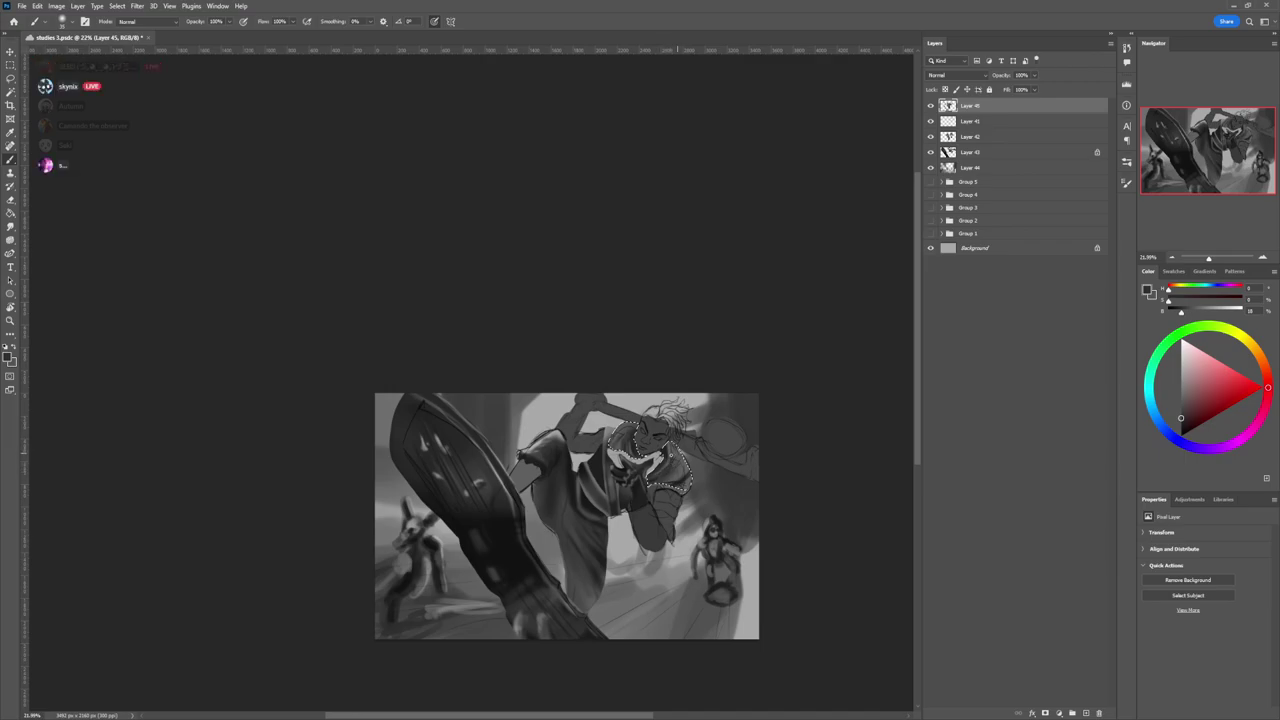
{"action": "left_click", "coordinate": [663, 453], "text": "alt"}
{"action": "left_click", "coordinate": [669, 451], "text": "alt"}
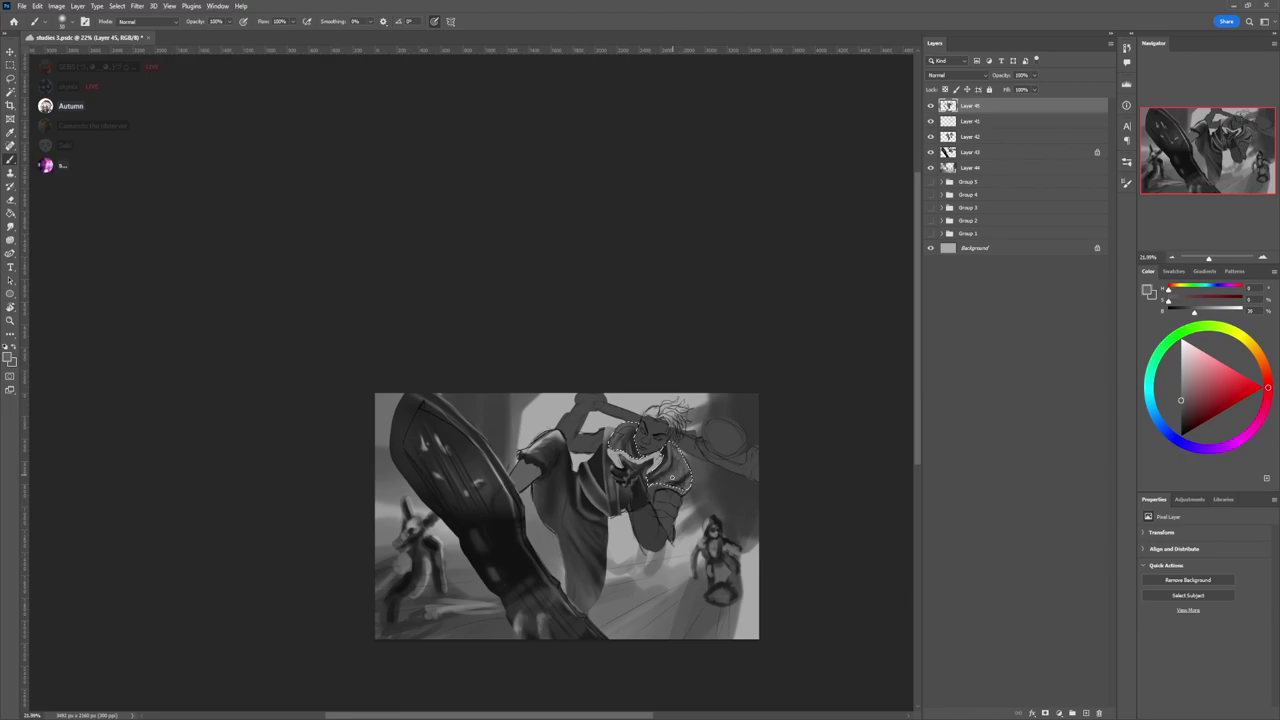
{"action": "left_click", "coordinate": [1178, 420]}
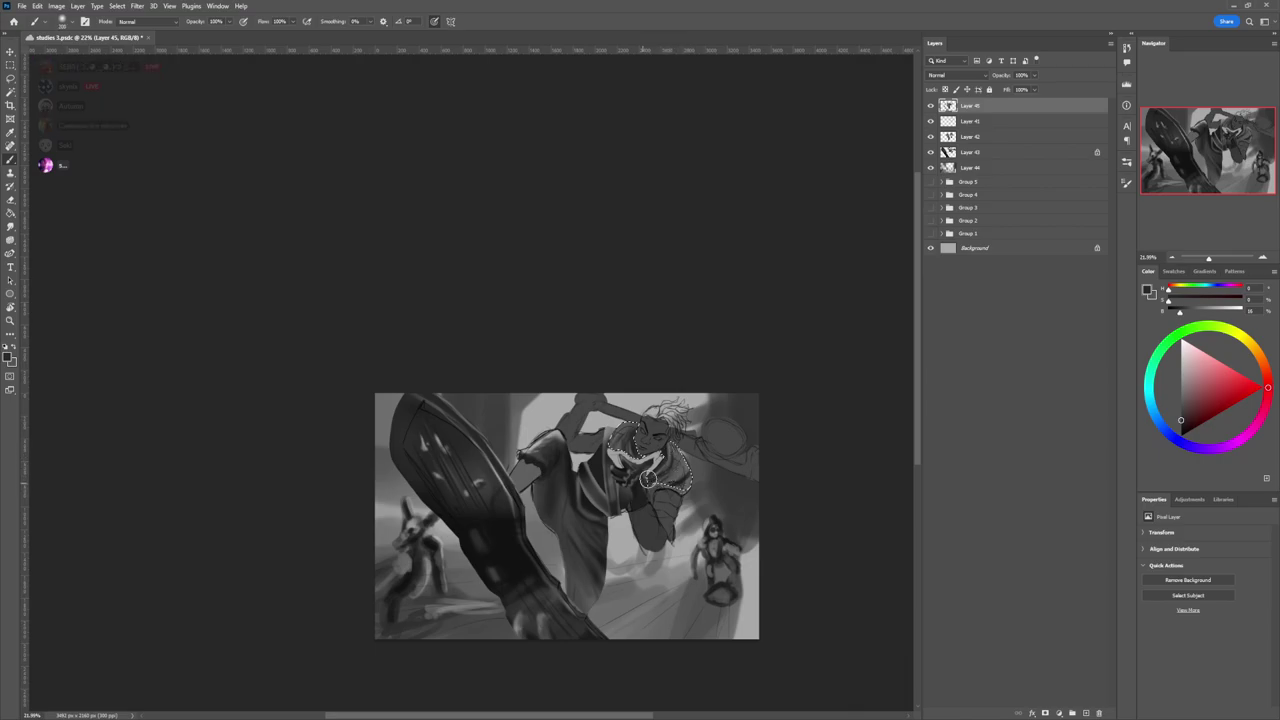
- Paint 63% grey highlights with a smaller soft brush along both shoulders and blend them using sampled tones
{"action": "left_click", "coordinate": [1181, 375]}
{"action": "key", "text": "["}
{"action": "key", "text": "["}
{"action": "key", "text": "["}
{"action": "left_click_drag", "start_coordinate": [670, 479], "coordinate": [675, 449]}
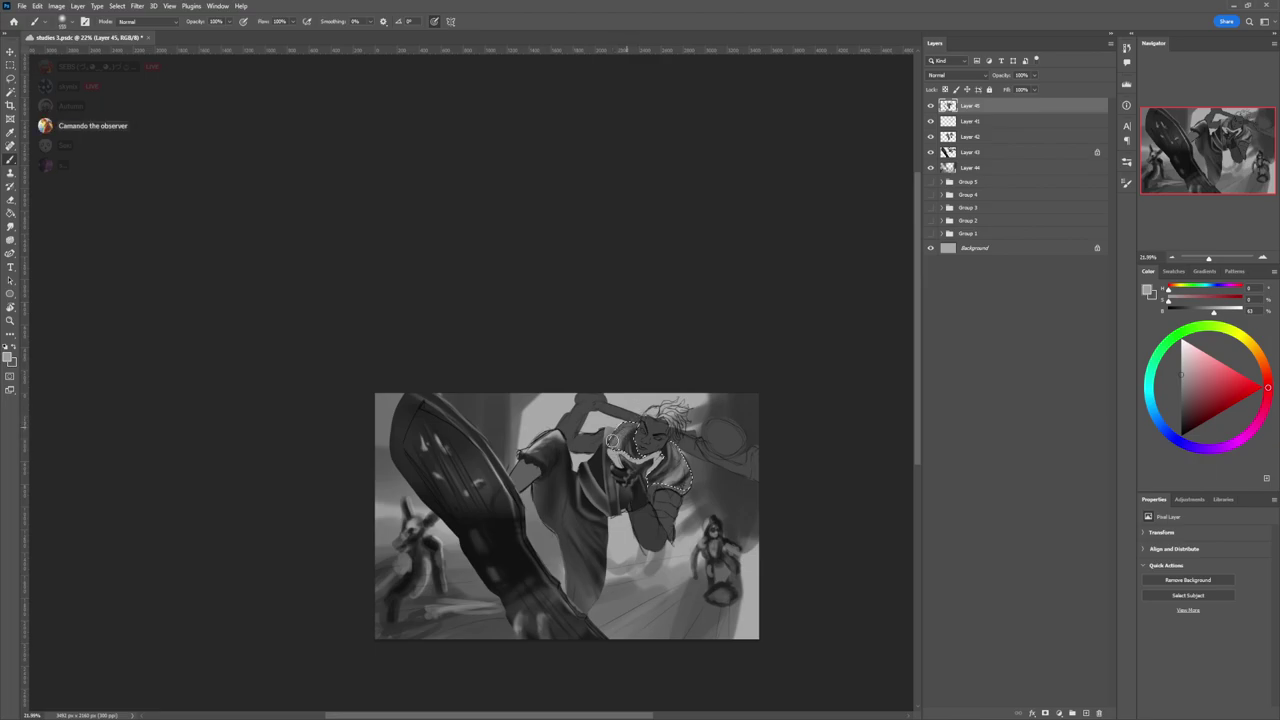
{"action": "left_click", "coordinate": [668, 446], "text": "alt"}
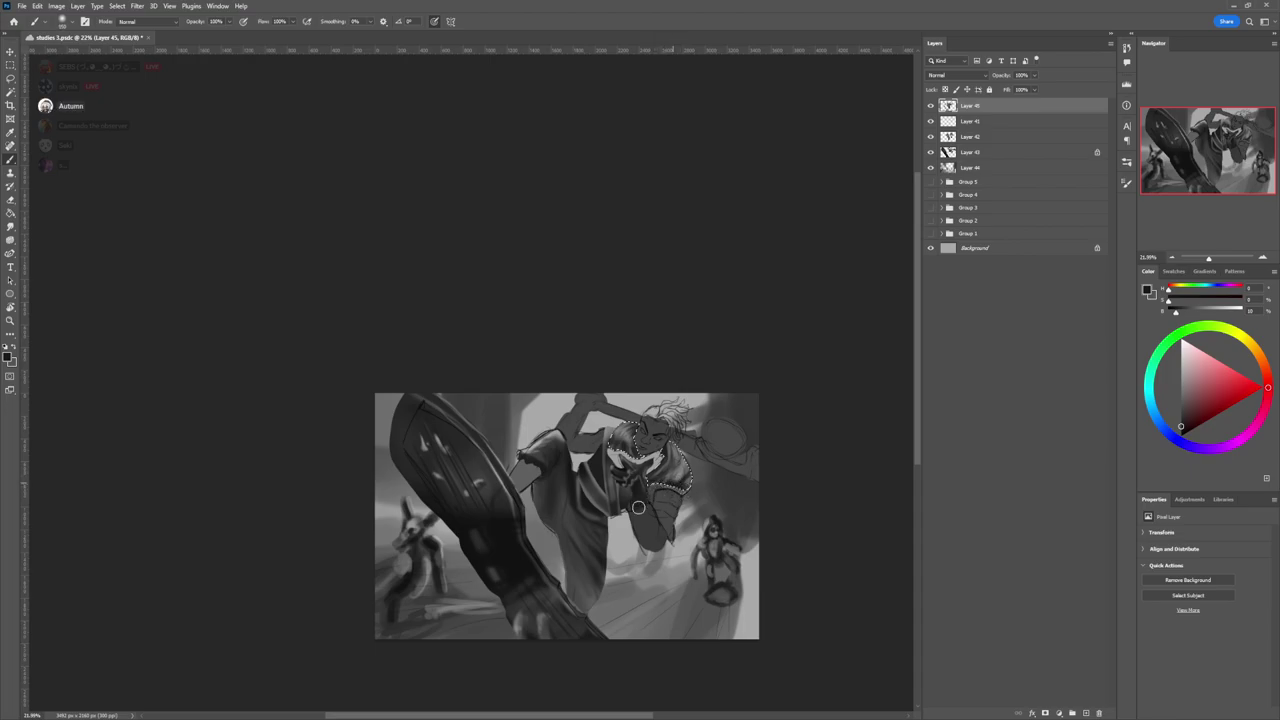
{"action": "left_click", "coordinate": [680, 485], "text": "alt"}
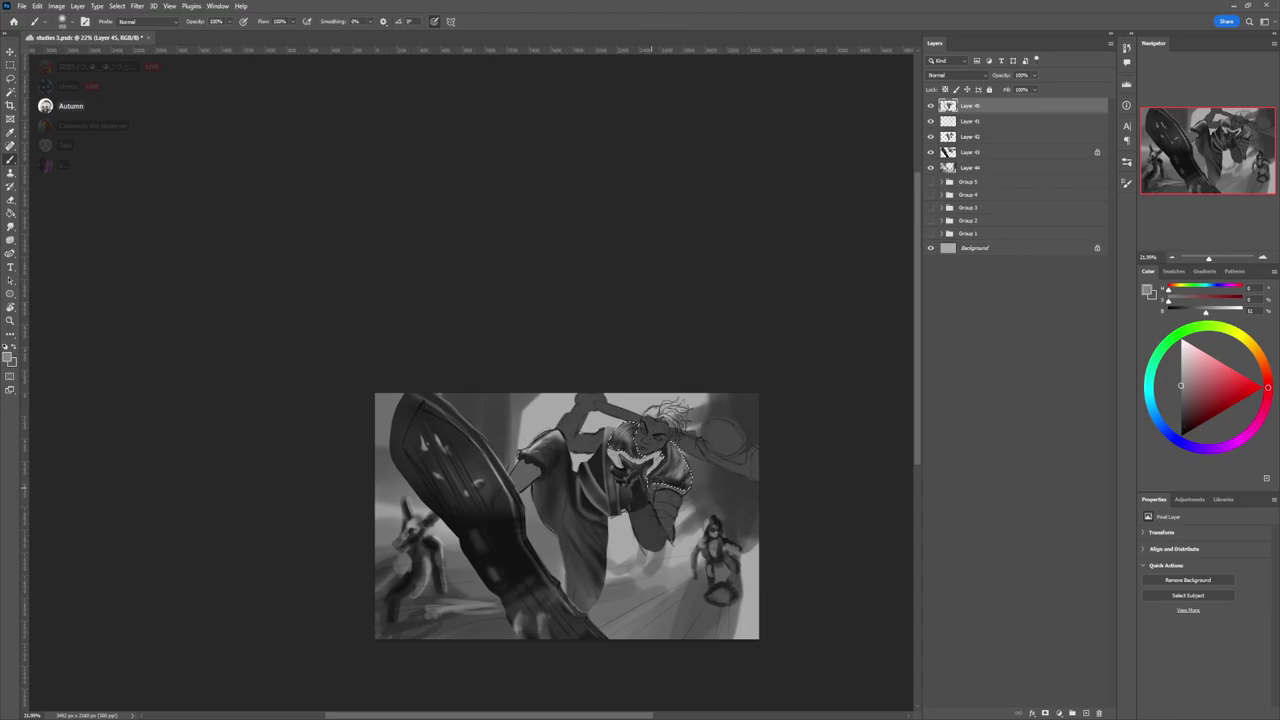
- Brighten the cloth highlights on the character's shoulders with 72% light grey
{"action": "key", "text": "bracketleft"}
{"action": "key", "text": "bracketleft"}
{"action": "key", "text": "bracketleft"}
{"action": "key", "text": "bracketleft"}
{"action": "key", "text": "bracketleft"}
{"action": "key", "text": "bracketleft"}
{"action": "key", "text": "bracketleft"}
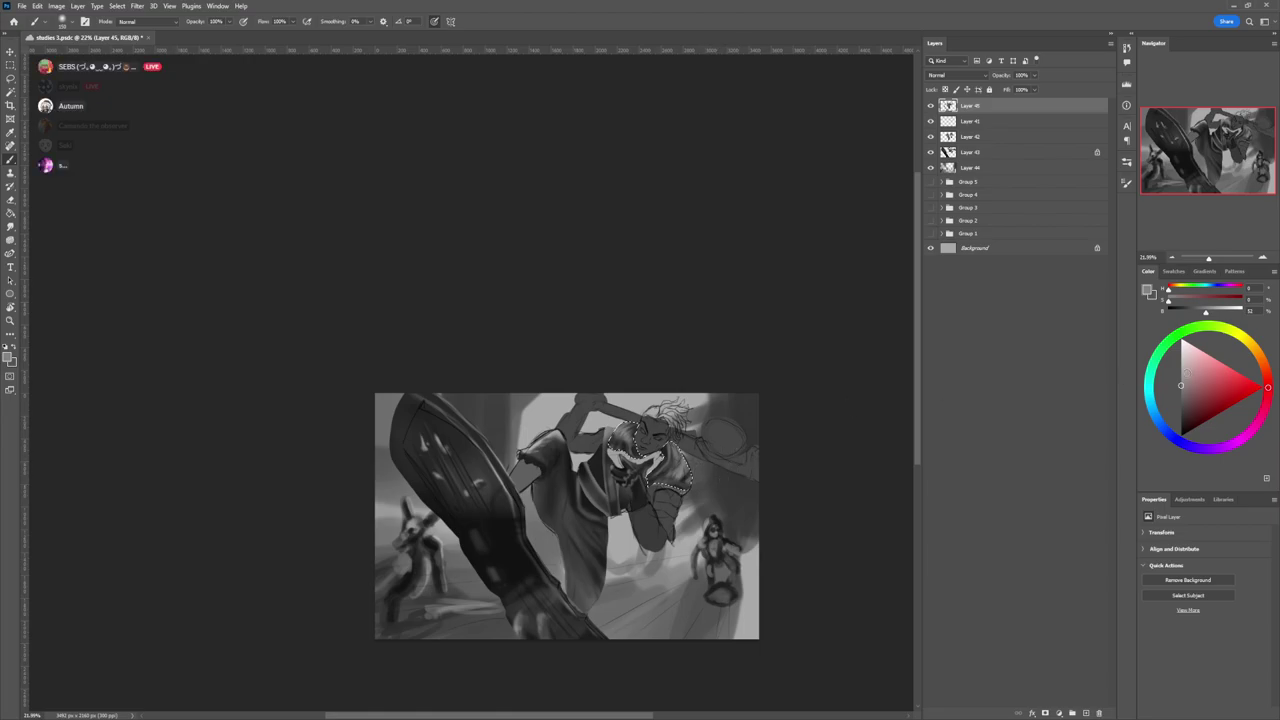
{"action": "left_click", "coordinate": [1181, 365]}
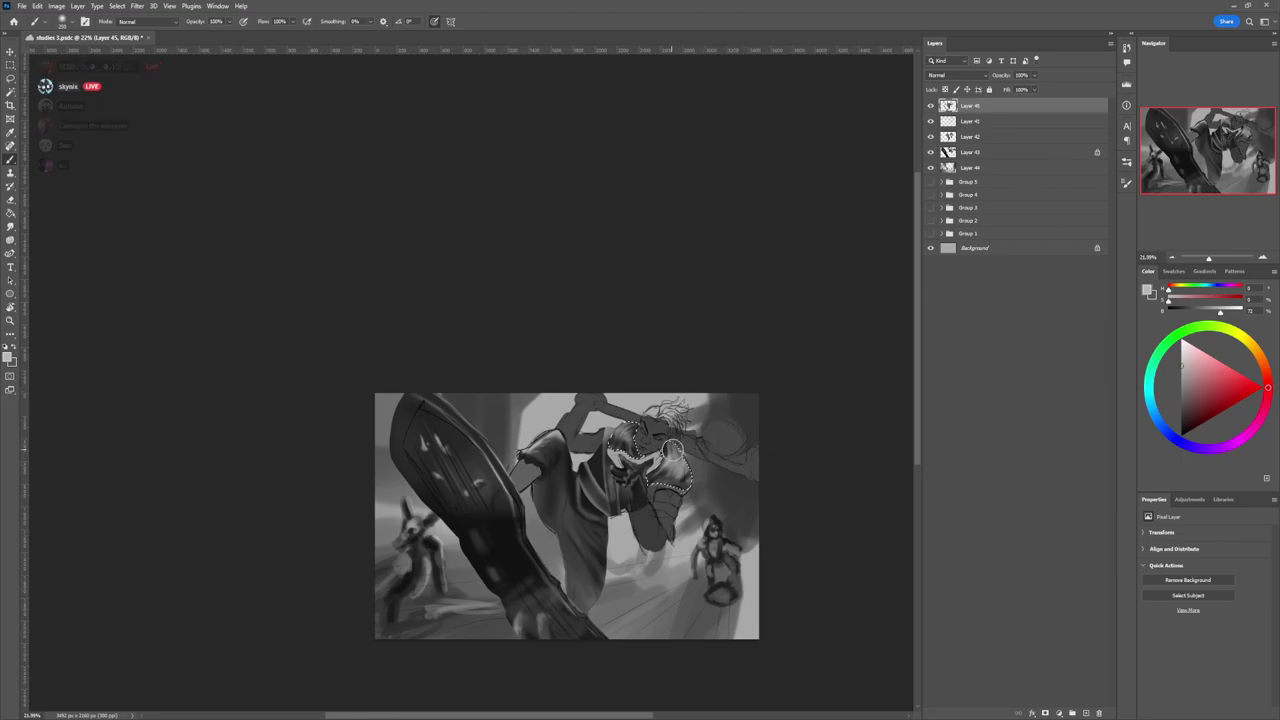
- Clear the shoulder cloth selection
{"action": "key", "text": "z"}
{"action": "left_click_drag", "start_coordinate": [681, 449], "coordinate": [558, 450]}
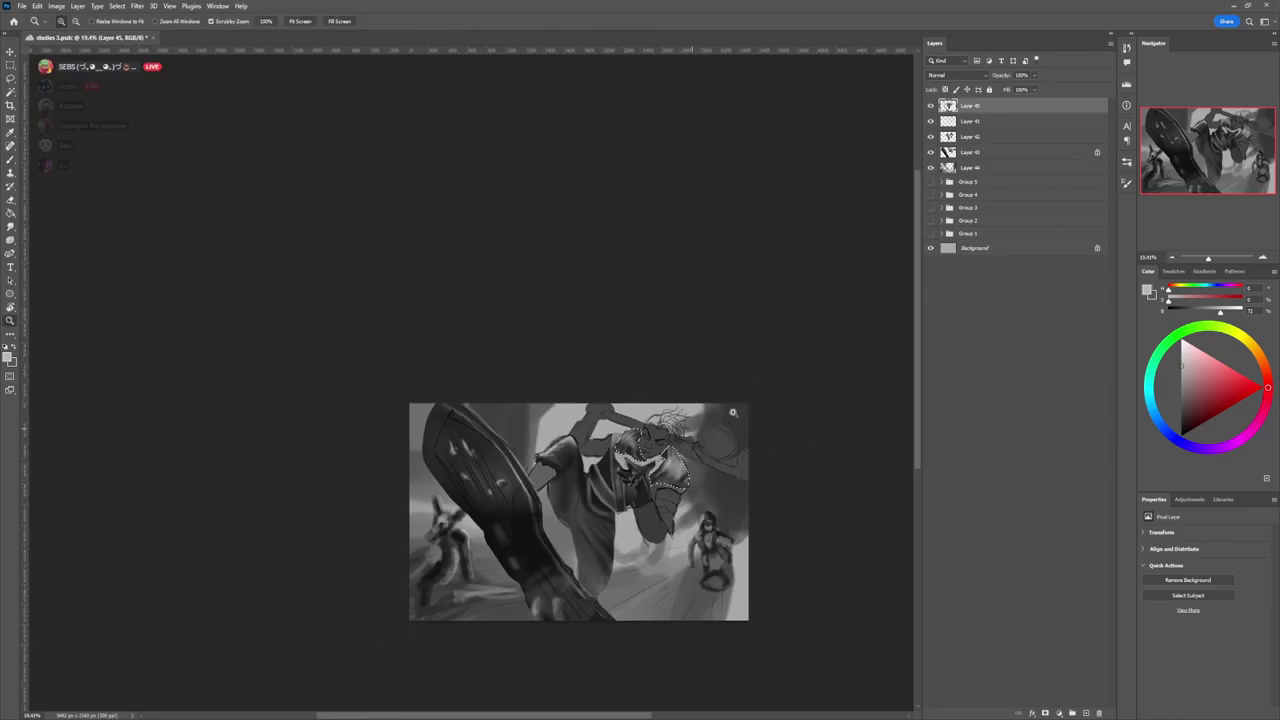
{"action": "key", "text": "l"}
{"action": "key", "text": "ctrl+d"}
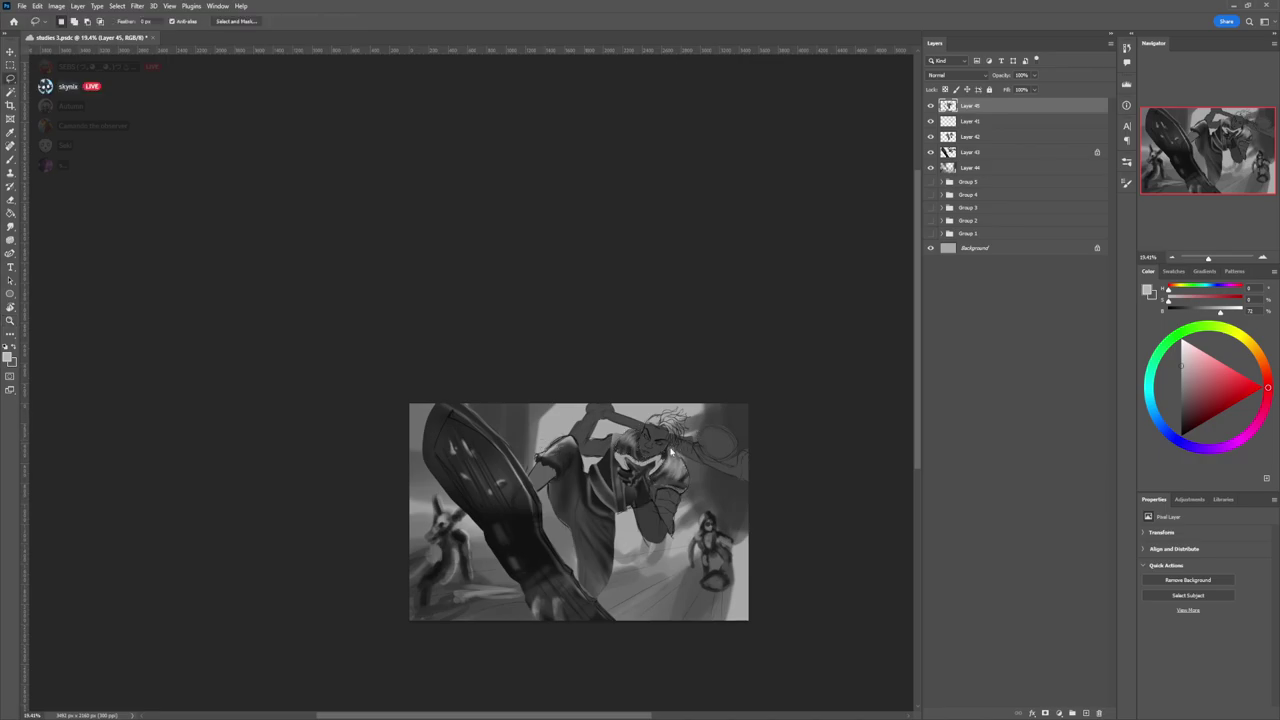
- Lasso the banded upper arm hanging below the character's shoulder cloth and switch to painting
{"action": "key", "text": "z"}
{"action": "left_click_drag", "start_coordinate": [664, 460], "coordinate": [620, 460]}
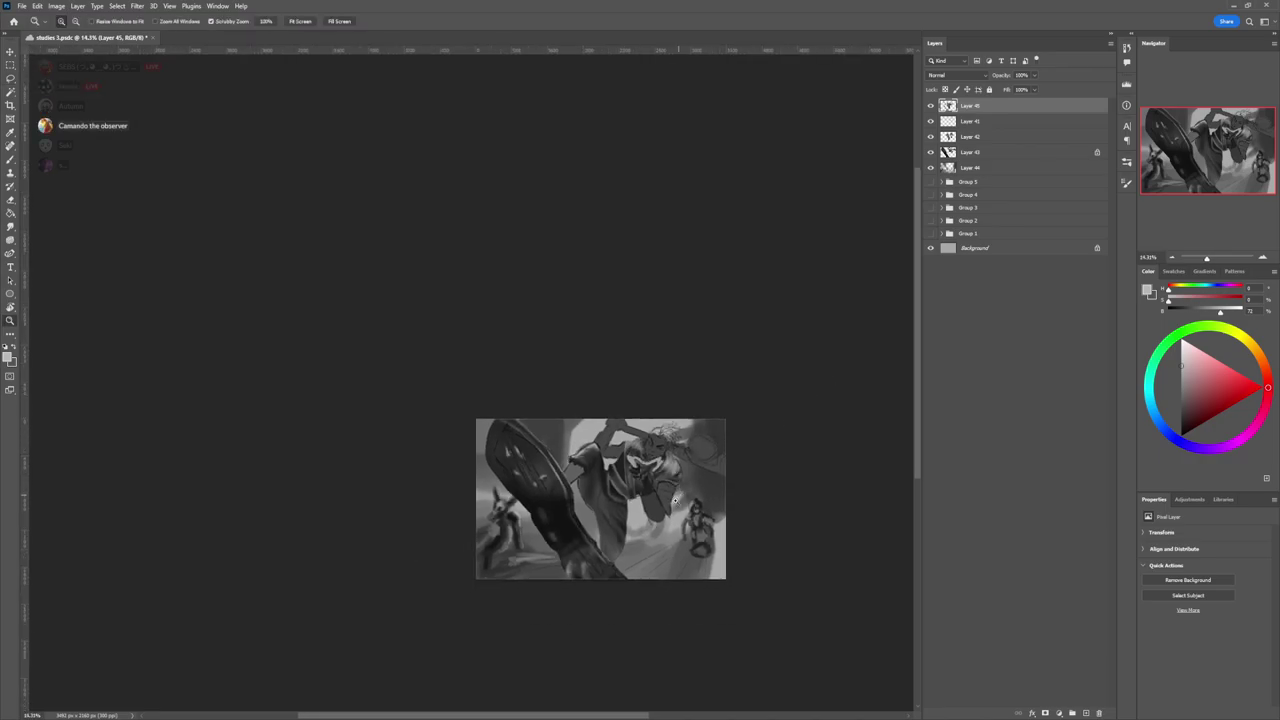
{"action": "left_click_drag", "start_coordinate": [676, 497], "coordinate": [712, 492]}
{"action": "key", "text": "l"}
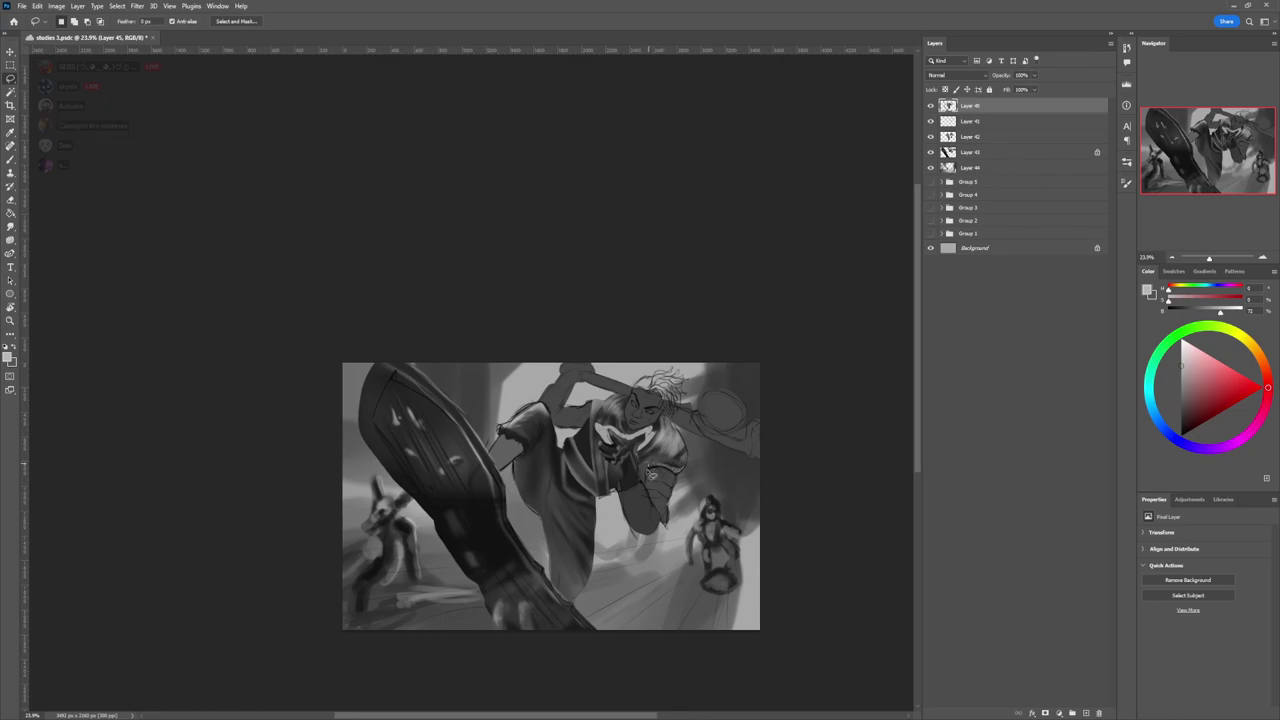
{"action": "left_click_drag", "start_coordinate": [643, 484], "coordinate": [662, 526]}
{"action": "key", "text": "b"}
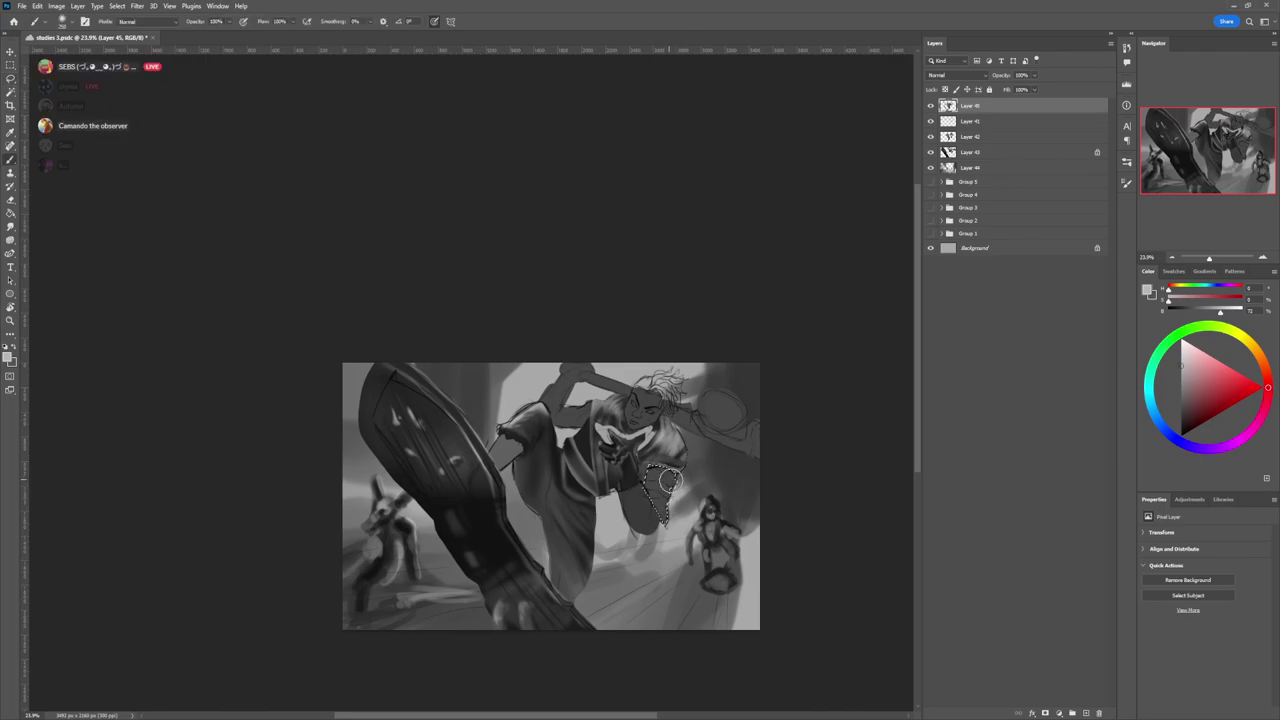
- Set the brush flow to 51% and paint dark grey bands across the selected upper arm
{"action": "left_click", "coordinate": [744, 450], "text": "alt"}
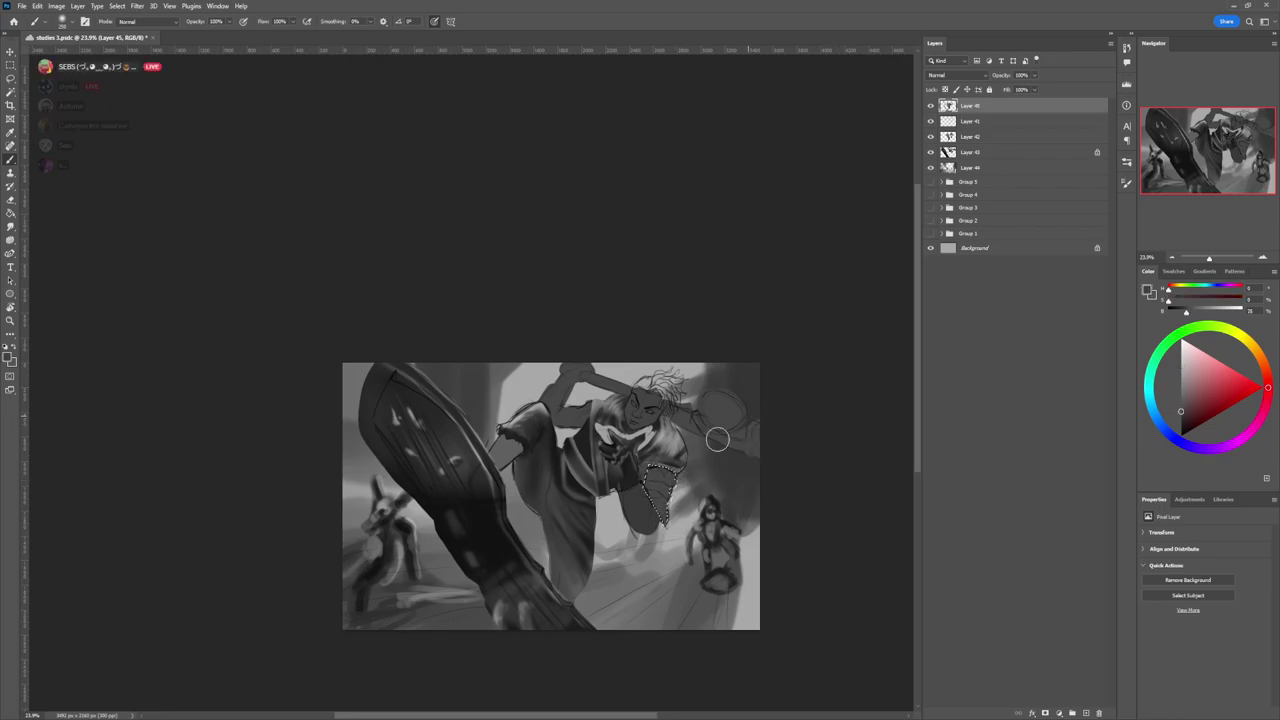
{"action": "key", "text": "shift+5"}
{"action": "key", "text": "shift+1"}
{"action": "left_click", "coordinate": [1177, 419]}
{"action": "left_click", "coordinate": [1176, 423]}
{"action": "left_click_drag", "start_coordinate": [655, 470], "coordinate": [670, 540]}
{"action": "left_click", "coordinate": [1180, 415]}
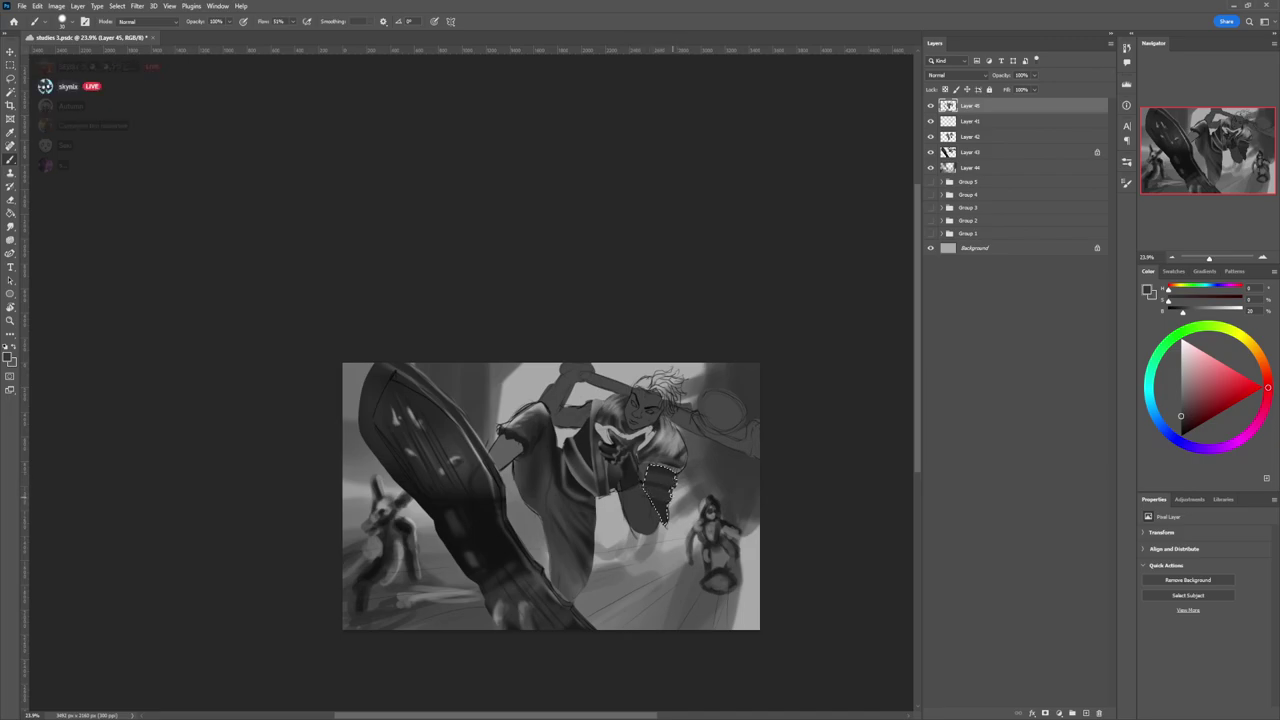
- Model the upper arm's bands with 6% near-black shadows, 30% grey midtones and a sampled light grey
{"action": "left_click", "coordinate": [1181, 427]}
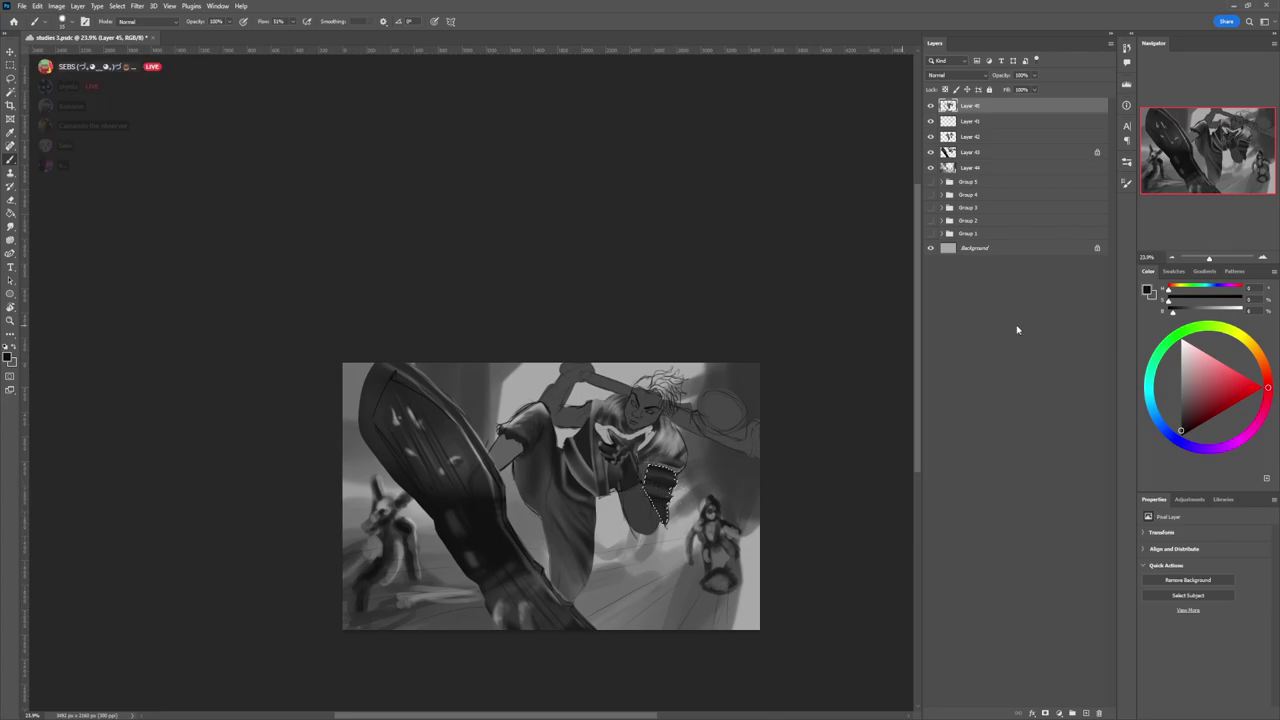
{"action": "left_click", "coordinate": [1181, 405]}
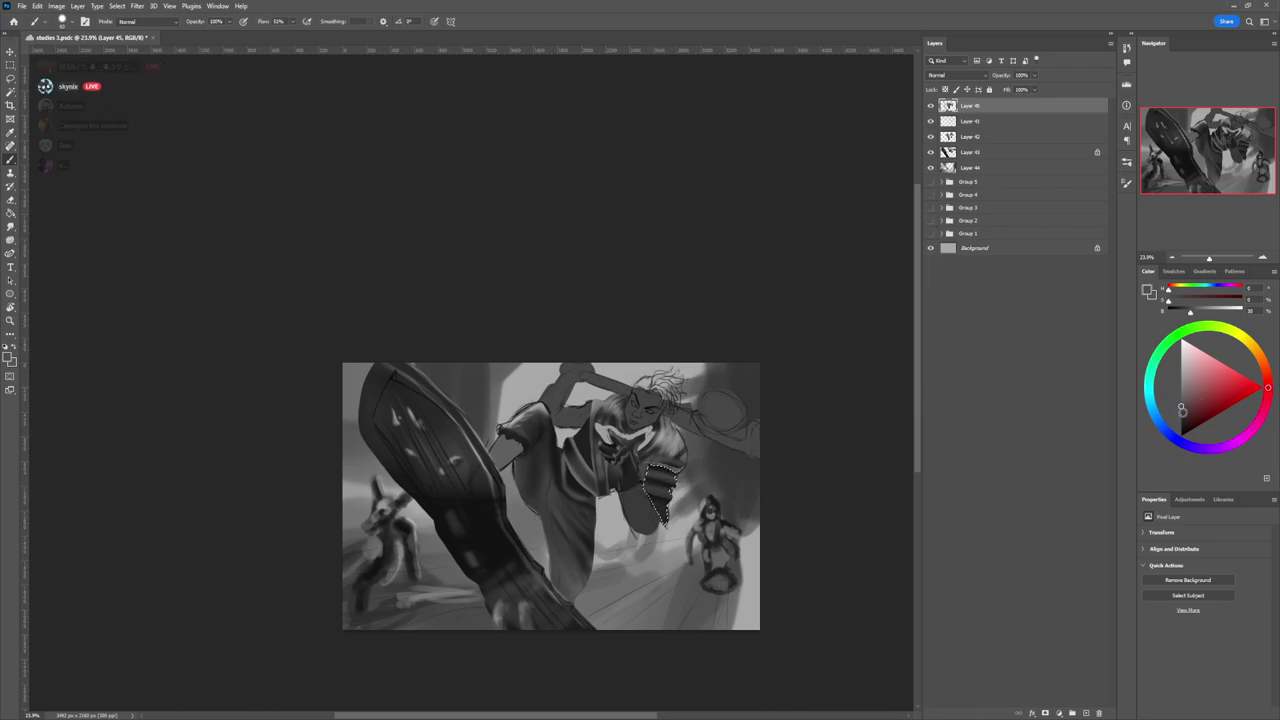
{"action": "left_click", "coordinate": [1180, 430]}
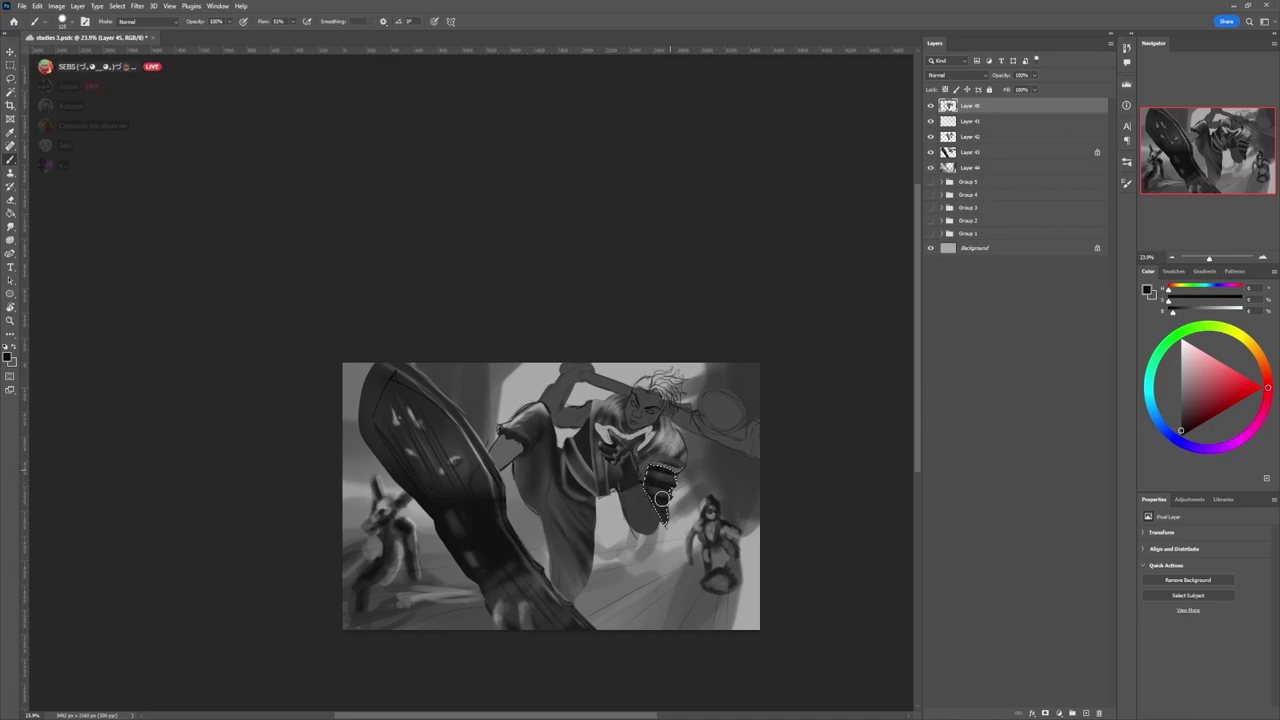
{"action": "left_click", "coordinate": [652, 467], "text": "alt"}
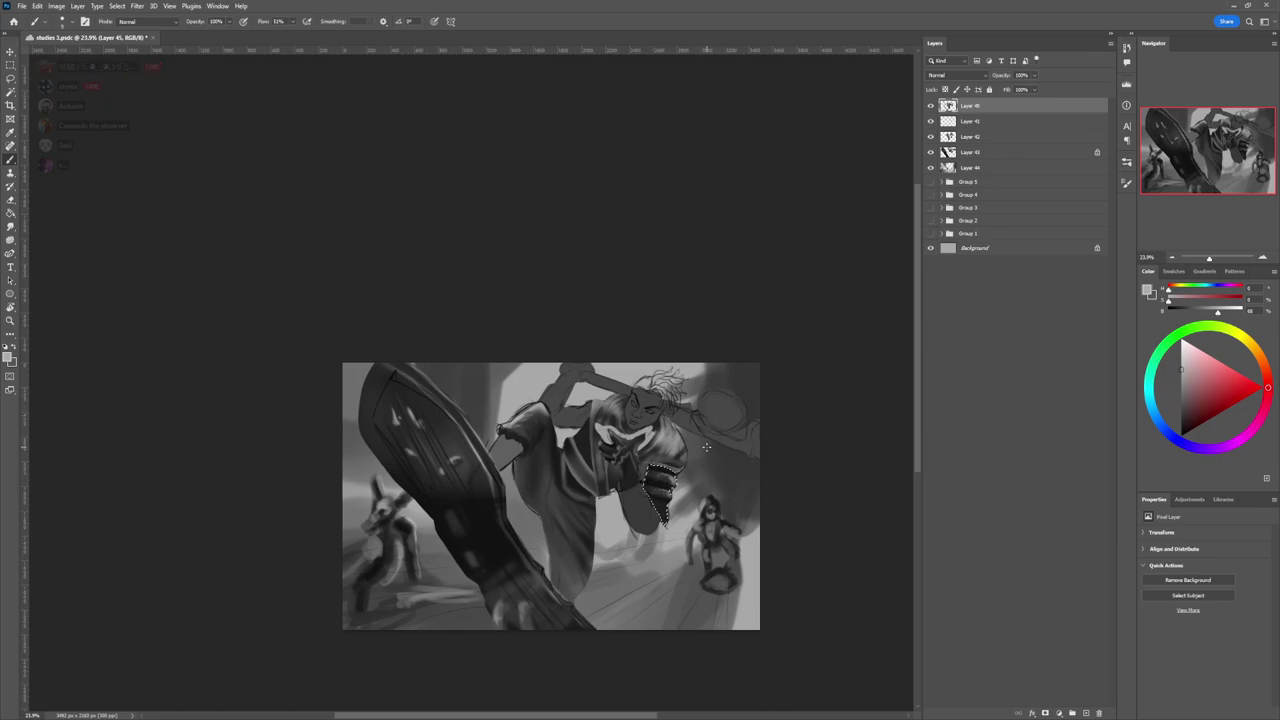
- Refine the gaps between the upper arm's bands with near-black, adjusting the brush size
{"action": "left_click", "coordinate": [1180, 426]}
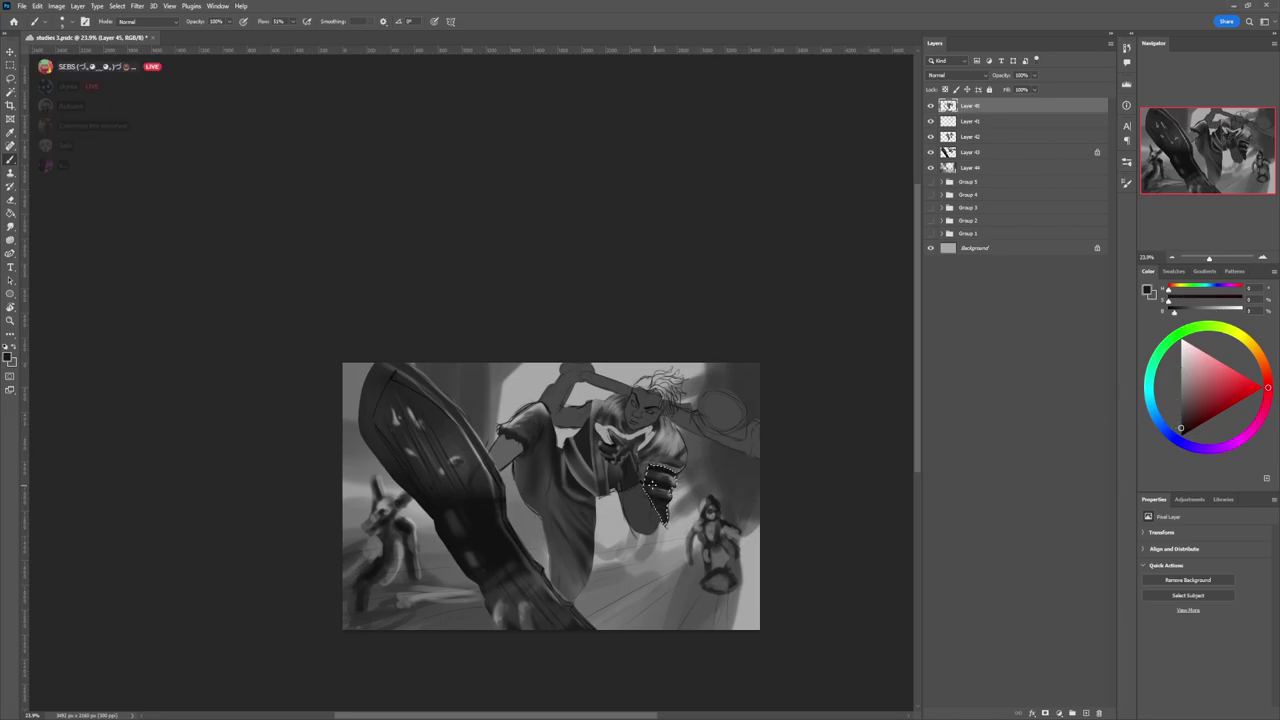
{"action": "key", "text": "bracketright"}
{"action": "key", "text": "bracketright"}
{"action": "key", "text": "bracketright"}
{"action": "key", "text": "bracketright"}
{"action": "key", "text": "bracketright"}
{"action": "key", "text": "bracketleft"}
{"action": "key", "text": "bracketleft"}
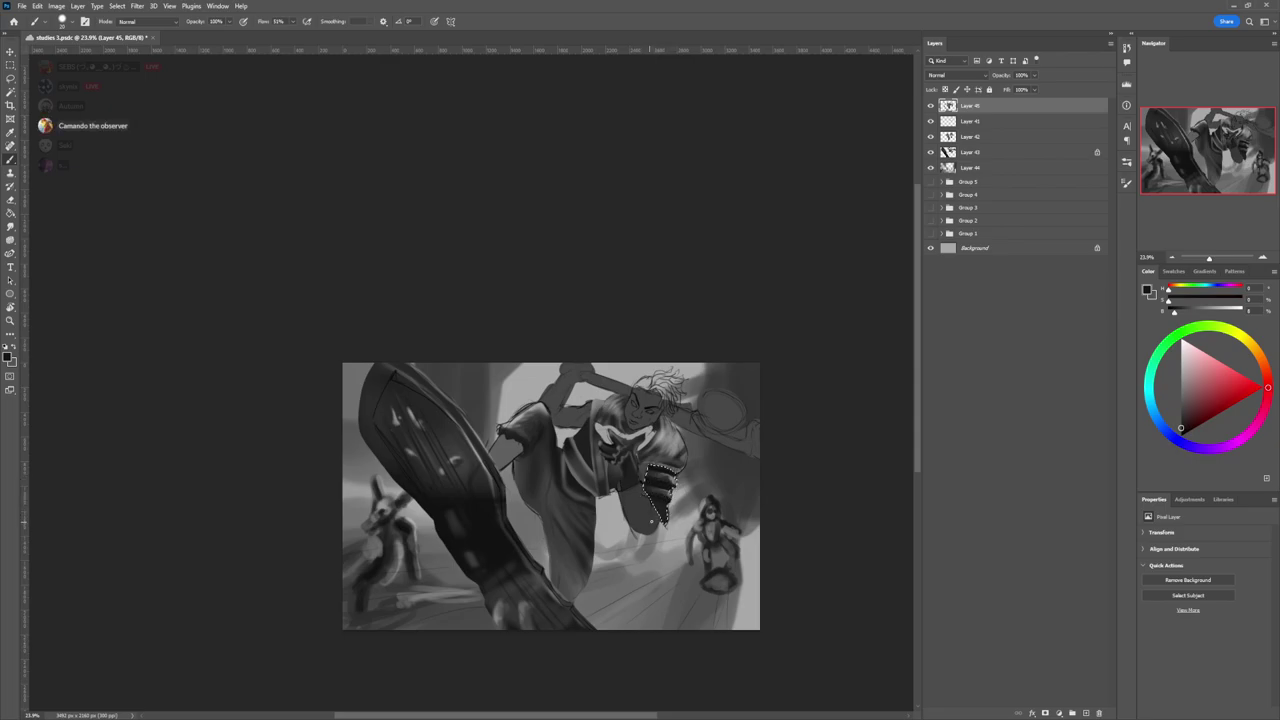
- Glaze 51% grey softly over the selected upper arm, enlarging the soft brush to 1000
{"action": "left_click", "coordinate": [1181, 386]}
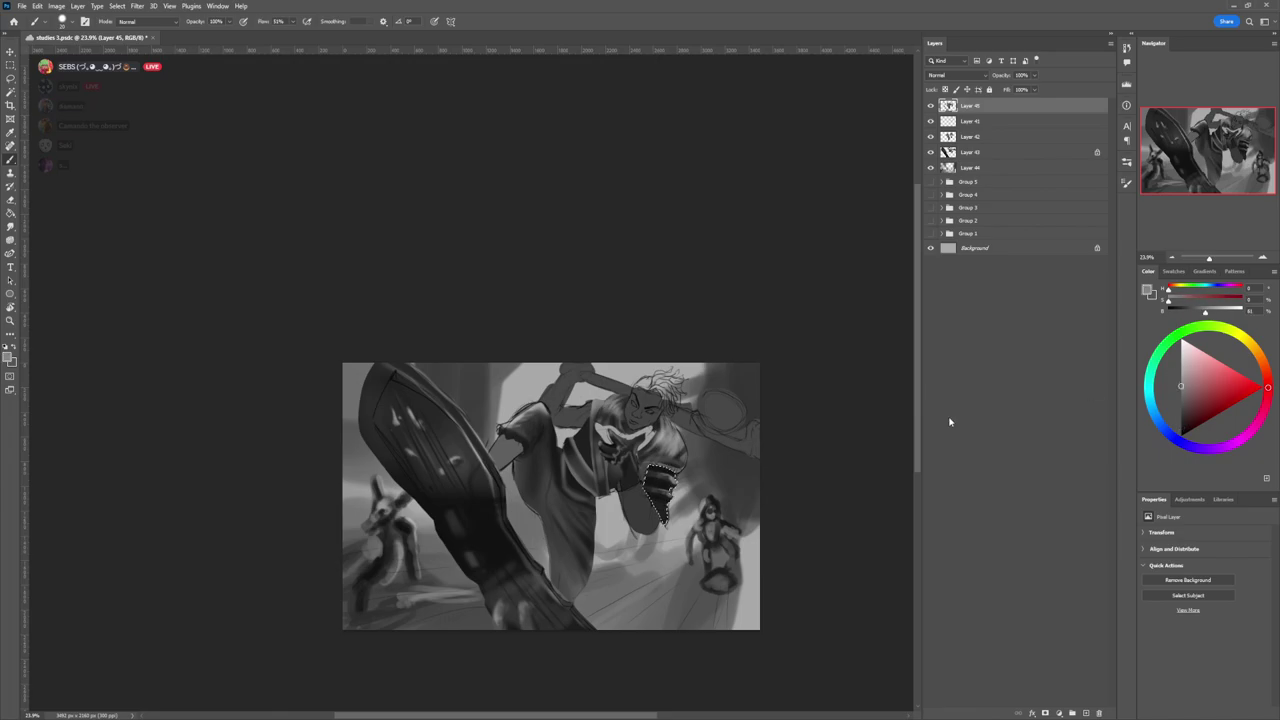
{"action": "key", "text": "period"}
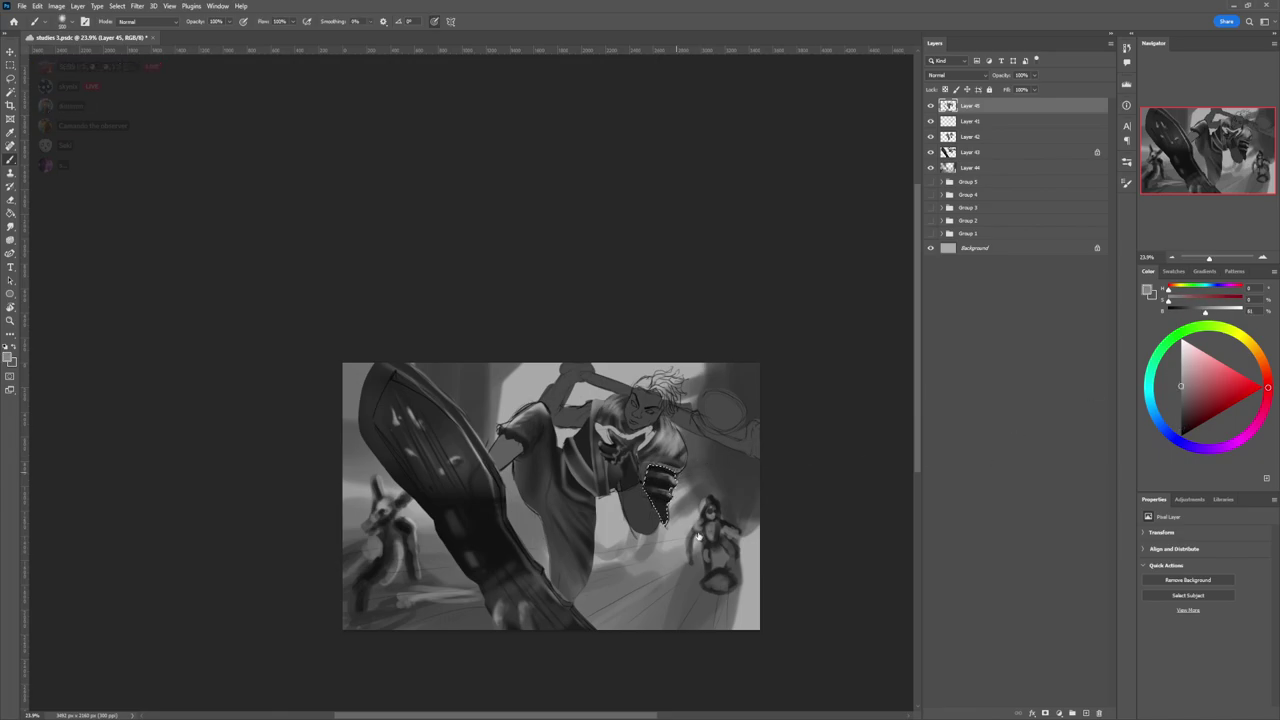
{"action": "key", "text": "bracketright"}
{"action": "left_click_drag", "start_coordinate": [664, 474], "coordinate": [661, 469]}
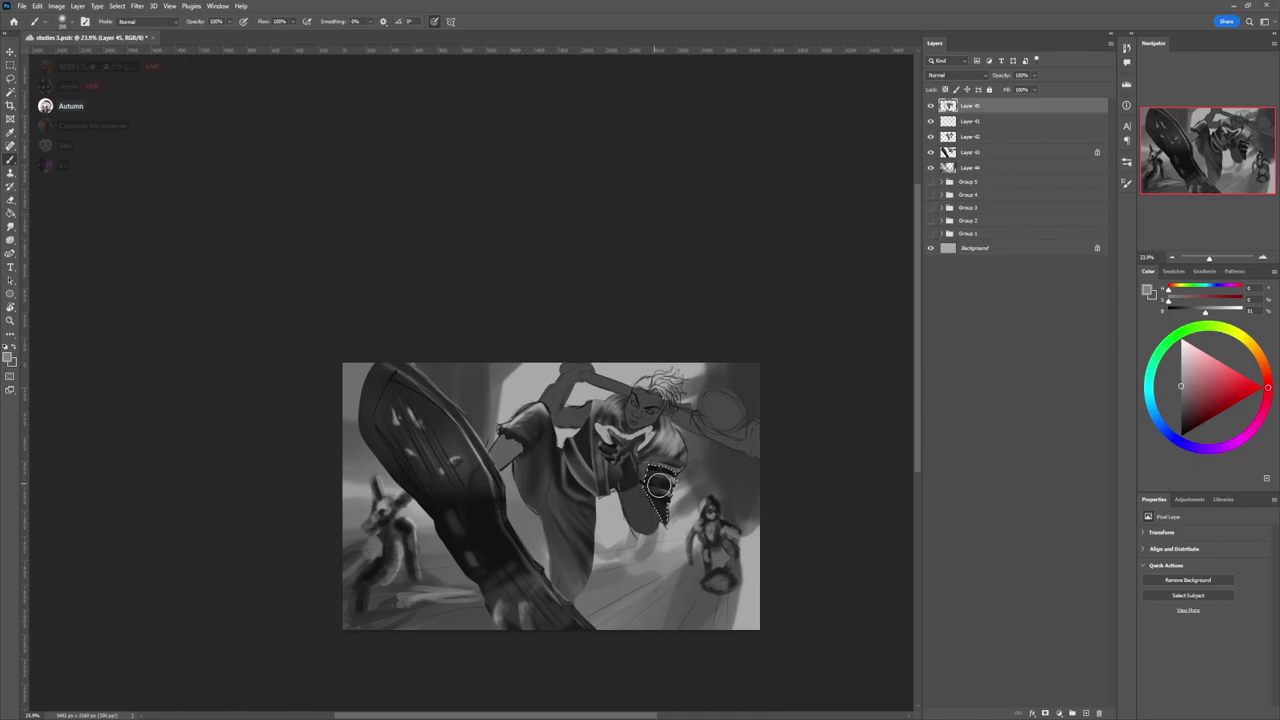
{"action": "key", "text": "bracketright"}
{"action": "key", "text": "bracketright"}
{"action": "key", "text": "bracketright"}
{"action": "key", "text": "bracketright"}
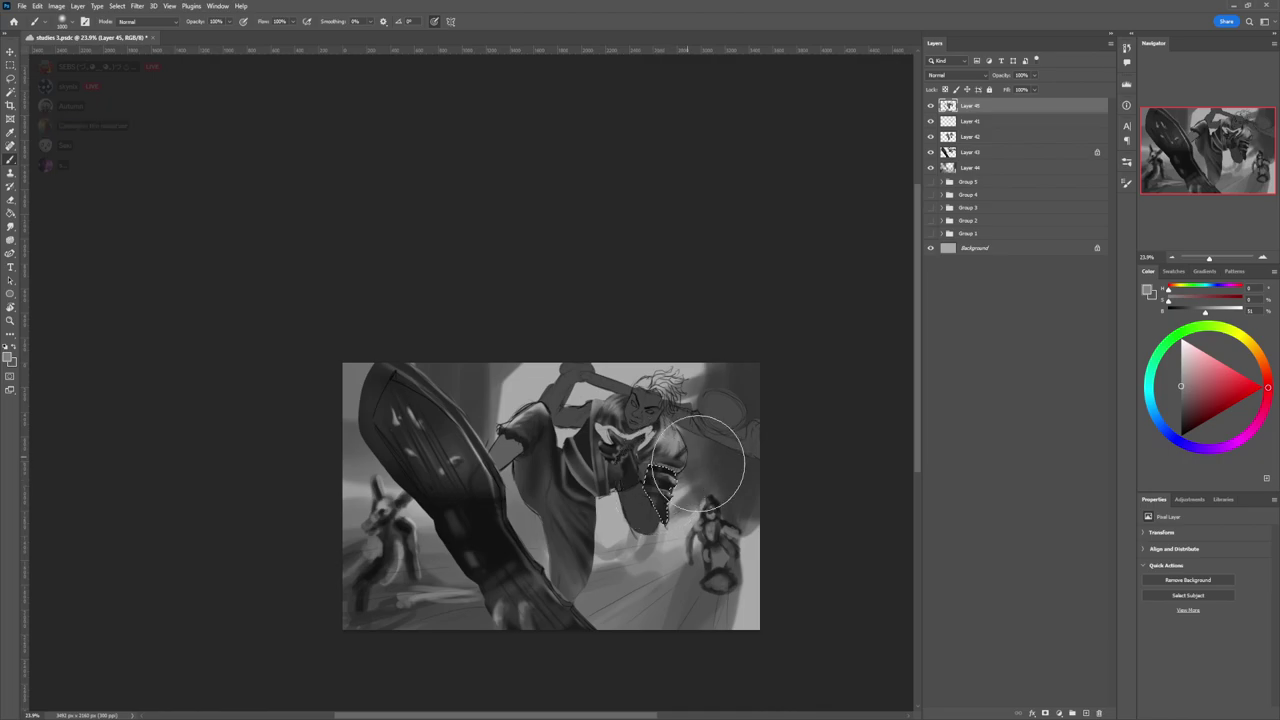
- Lasso the small cuff below the character's hand and shade it with 34% grey using a soft brush reduced to 400
{"action": "key", "text": "l"}
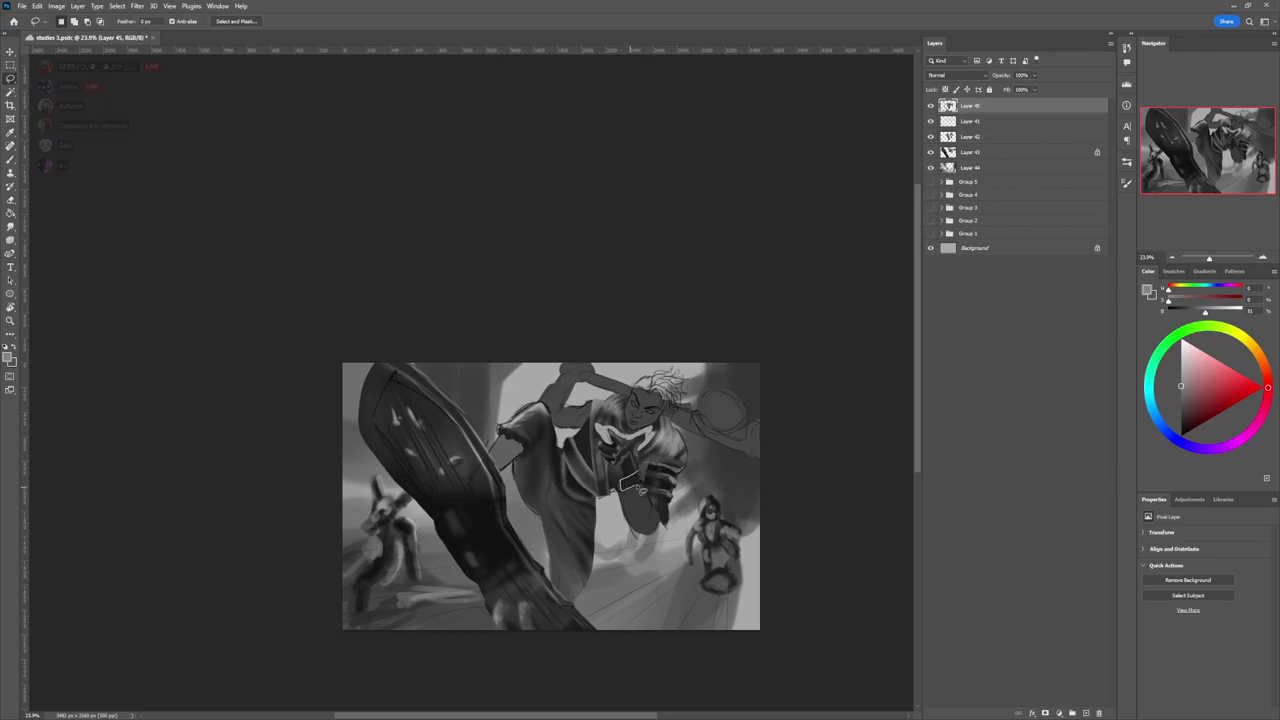
{"action": "key", "text": "b"}
{"action": "left_click", "coordinate": [1181, 403]}
{"action": "key", "text": "bracketleft"}
{"action": "key", "text": "bracketleft"}
{"action": "key", "text": "bracketleft"}
{"action": "key", "text": "bracketleft"}
{"action": "key", "text": "bracketleft"}
{"action": "key", "text": "bracketleft"}
{"action": "key", "text": "bracketleft"}
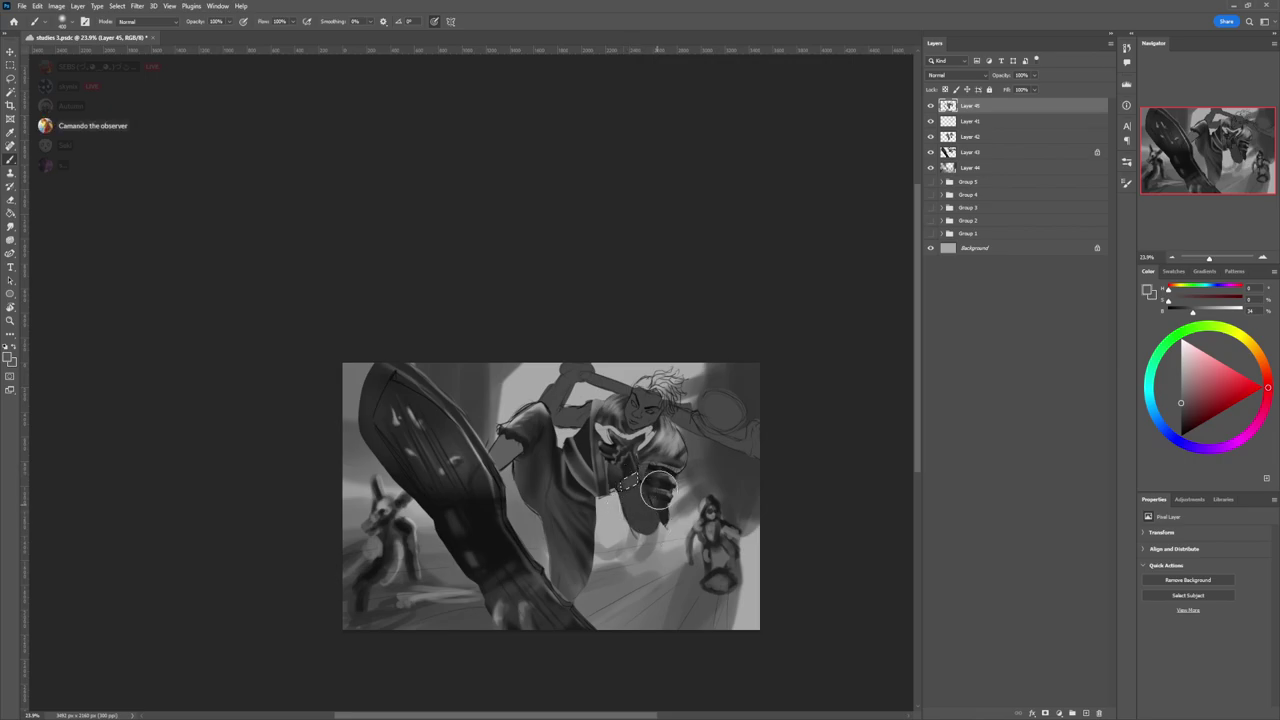
- Lasso the rounded form below the small cuff and block it in with soft dark-grey strokes
{"action": "key", "text": "l"}
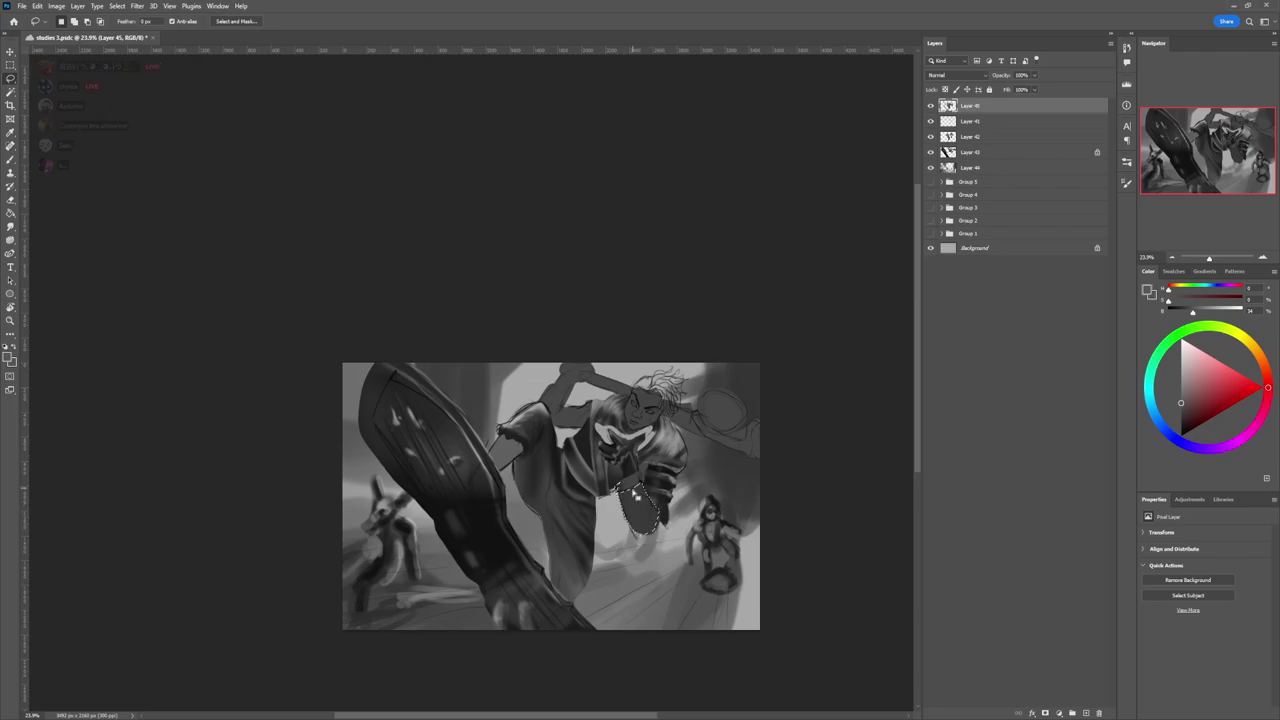
{"action": "key", "text": "b"}
{"action": "left_click", "coordinate": [1178, 420]}
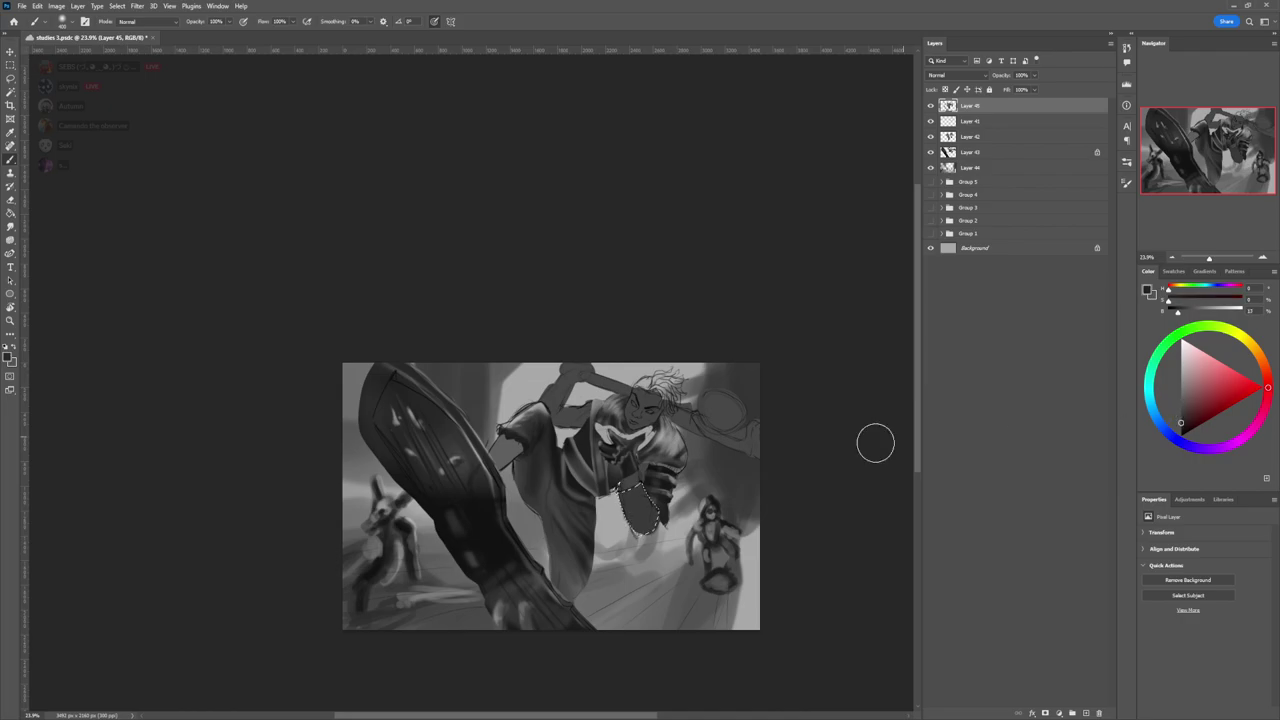
{"action": "left_click_drag", "start_coordinate": [625, 499], "coordinate": [654, 535]}
{"action": "left_click", "coordinate": [1180, 424]}
{"action": "left_click_drag", "start_coordinate": [639, 468], "coordinate": [638, 516]}
{"action": "left_click_drag", "start_coordinate": [1181, 401], "coordinate": [1180, 383]}
{"action": "key", "text": "bracketleft"}
{"action": "key", "text": "bracketleft"}
{"action": "key", "text": "bracketleft"}
{"action": "key", "text": "bracketleft"}
{"action": "key", "text": "bracketleft"}
{"action": "key", "text": "bracketleft"}
{"action": "key", "text": "bracketleft"}
{"action": "key", "text": "bracketleft"}
{"action": "key", "text": "bracketleft"}
{"action": "key", "text": "bracketleft"}
{"action": "key", "text": "bracketleft"}
{"action": "key", "text": "bracketleft"}
{"action": "key", "text": "bracketleft"}
{"action": "key", "text": "bracketleft"}
{"action": "key", "text": "bracketleft"}
{"action": "key", "text": "bracketleft"}
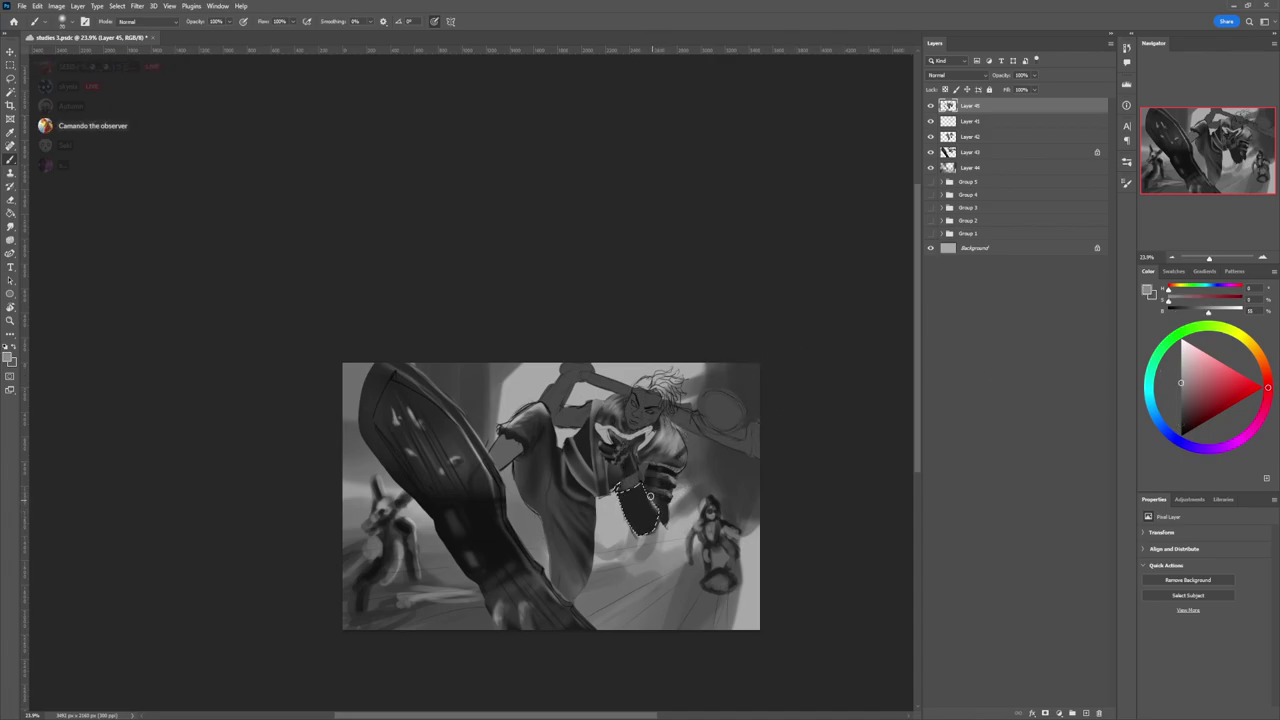
- Glaze 30% grey softly over the dark form below the cuff, enlarging the soft brush
{"action": "left_click", "coordinate": [1181, 406]}
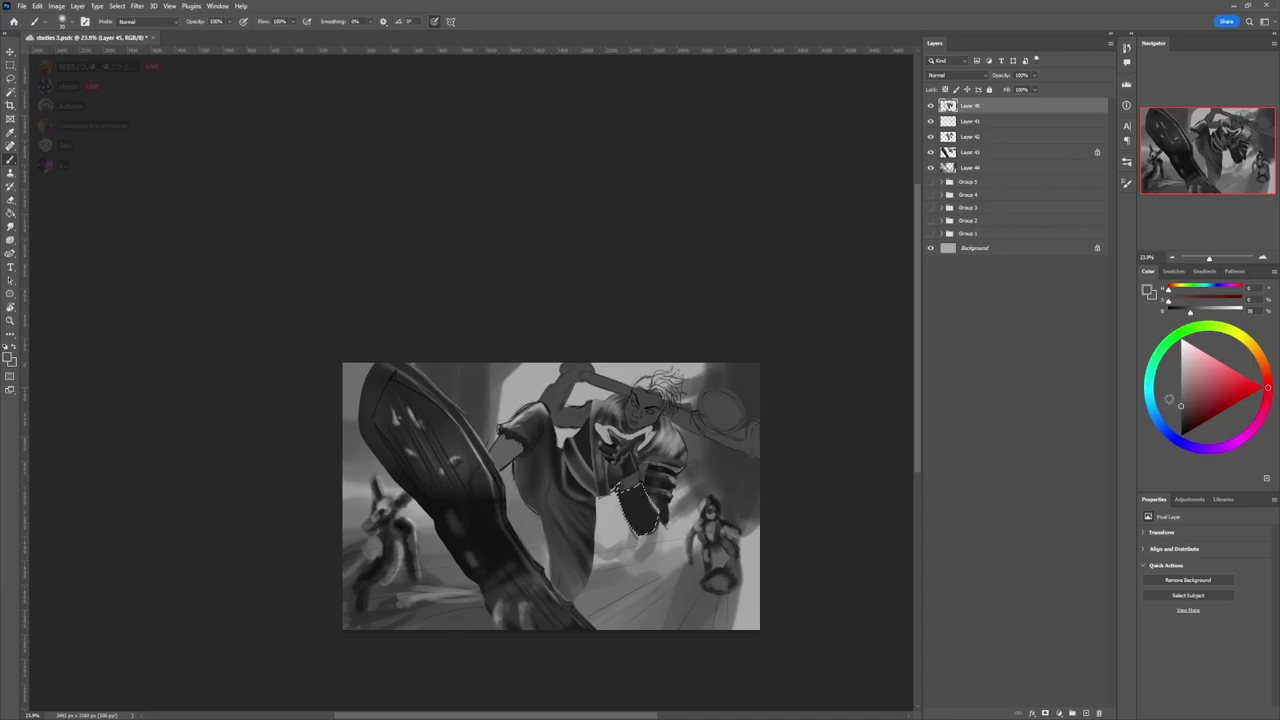
{"action": "key", "text": "bracketright"}
{"action": "key", "text": "bracketright"}
{"action": "key", "text": "bracketright"}
{"action": "key", "text": "bracketright"}
{"action": "key", "text": "bracketright"}
{"action": "key", "text": "bracketright"}
{"action": "key", "text": "bracketright"}
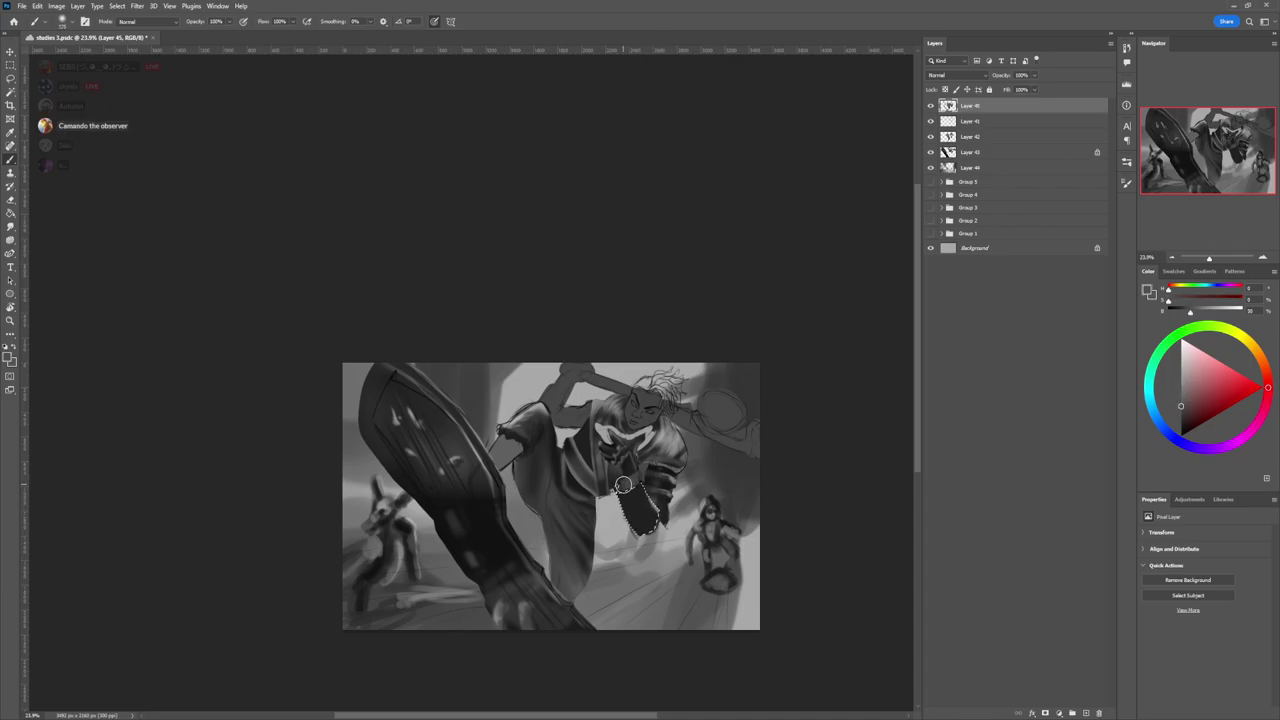
{"action": "key", "text": "bracketright"}
{"action": "key", "text": "bracketright"}
{"action": "key", "text": "bracketright"}
{"action": "key", "text": "bracketright"}
{"action": "key", "text": "bracketright"}
{"action": "key", "text": "bracketright"}
{"action": "key", "text": "bracketright"}
{"action": "key", "text": "bracketright"}
{"action": "key", "text": "bracketright"}
{"action": "left_click_drag", "start_coordinate": [642, 526], "coordinate": [630, 500]}
- Refine the grey modelling on the form below the cuff, steadily reducing the brush size
{"action": "key", "text": "bracketleft"}
{"action": "key", "text": "bracketleft"}
{"action": "key", "text": "bracketleft"}
{"action": "key", "text": "bracketleft"}
{"action": "key", "text": "bracketleft"}
{"action": "key", "text": "["}
{"action": "key", "text": "["}
{"action": "key", "text": "["}
{"action": "key", "text": "["}
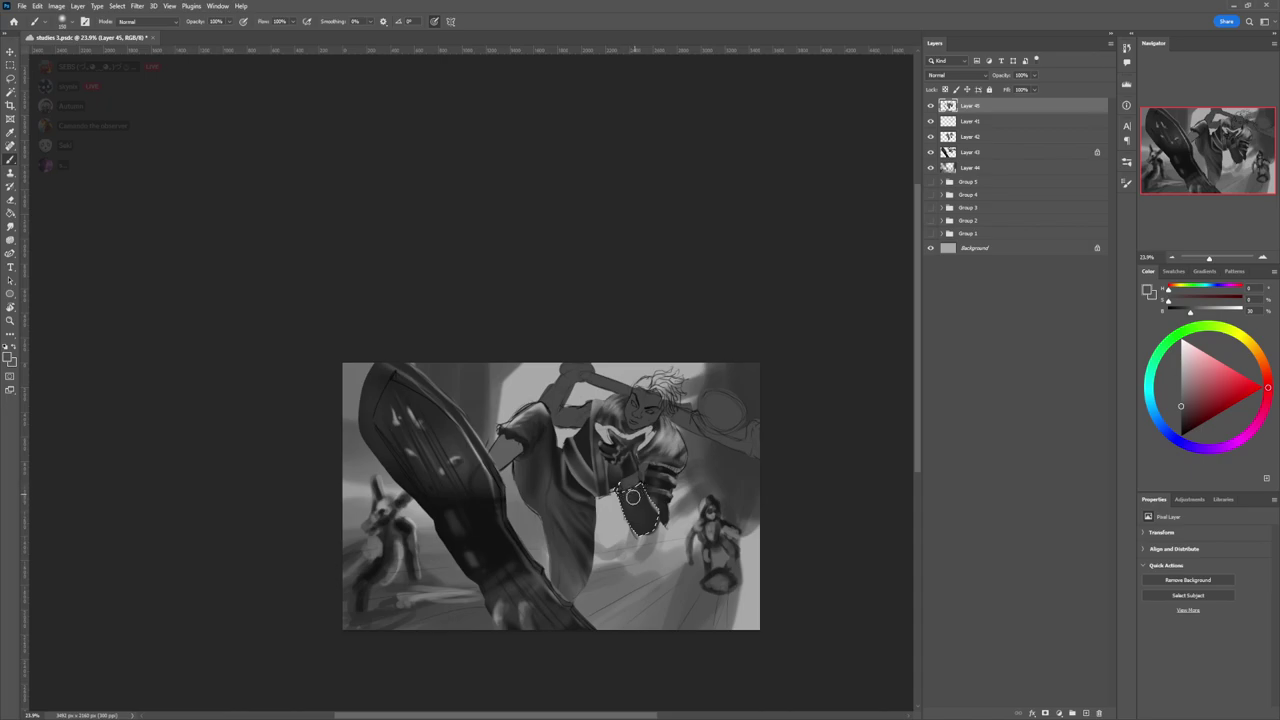
{"action": "key", "text": "bracketleft"}
{"action": "key", "text": "bracketleft"}
{"action": "key", "text": "bracketleft"}
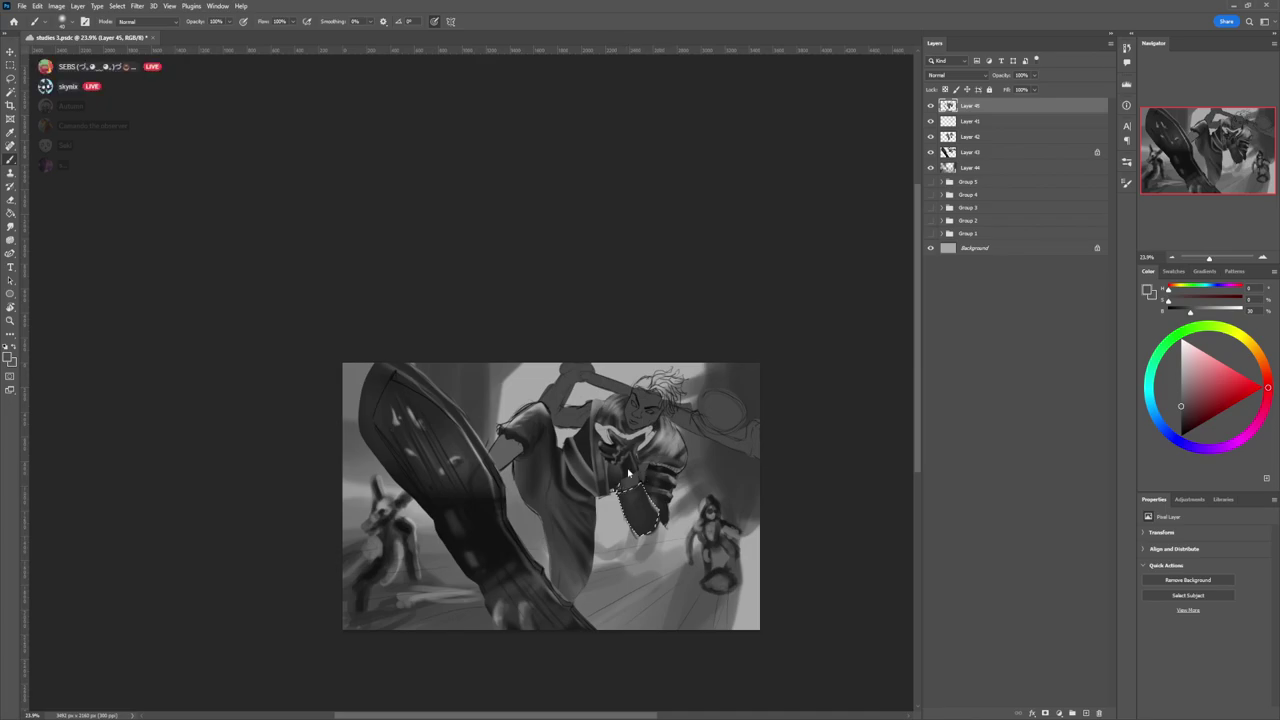
- Lasso the small cuff below the hand again and rework it with 11% dark grey and a mid grey
{"action": "key", "text": "l"}
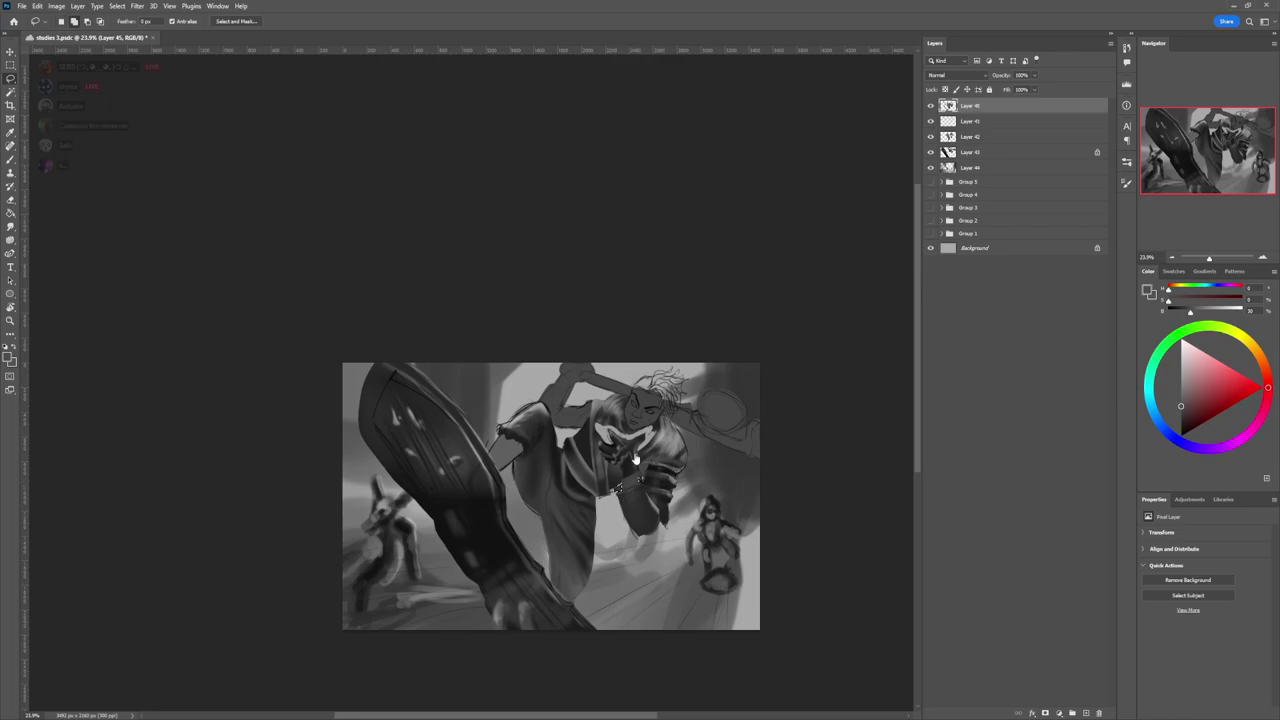
{"action": "key", "text": "b"}
{"action": "left_click", "coordinate": [1174, 421]}
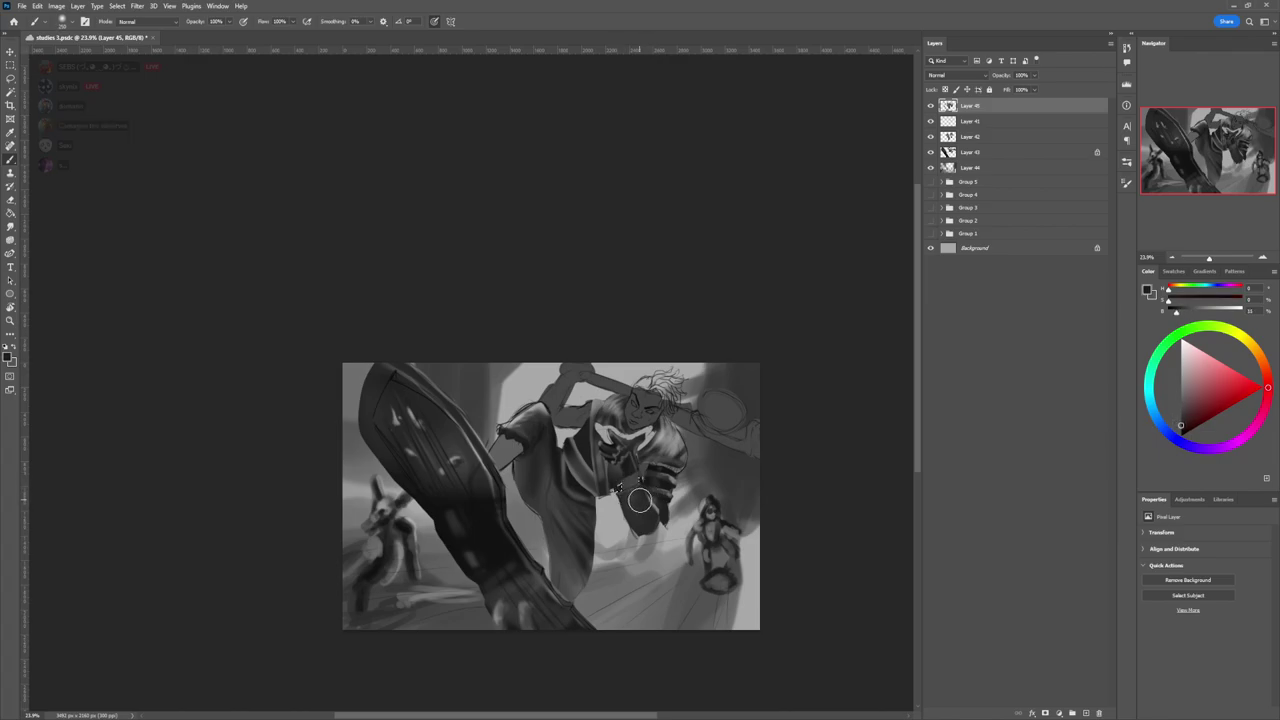
{"action": "key", "text": "l"}
{"action": "key", "text": "b"}
{"action": "left_click", "coordinate": [1181, 394]}
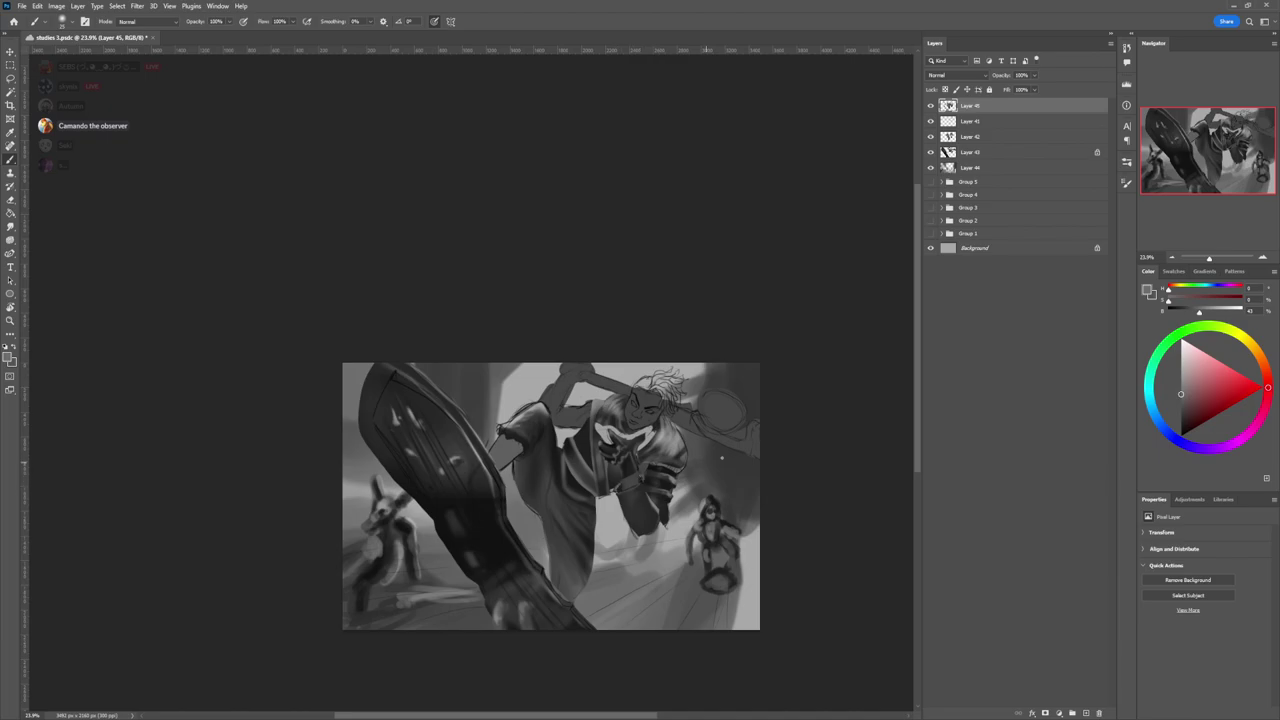
- Shade the face beside the nose and under the eyes with soft 10% dark grey
{"action": "key", "text": "z"}
{"action": "left_click_drag", "start_coordinate": [657, 488], "coordinate": [604, 488]}
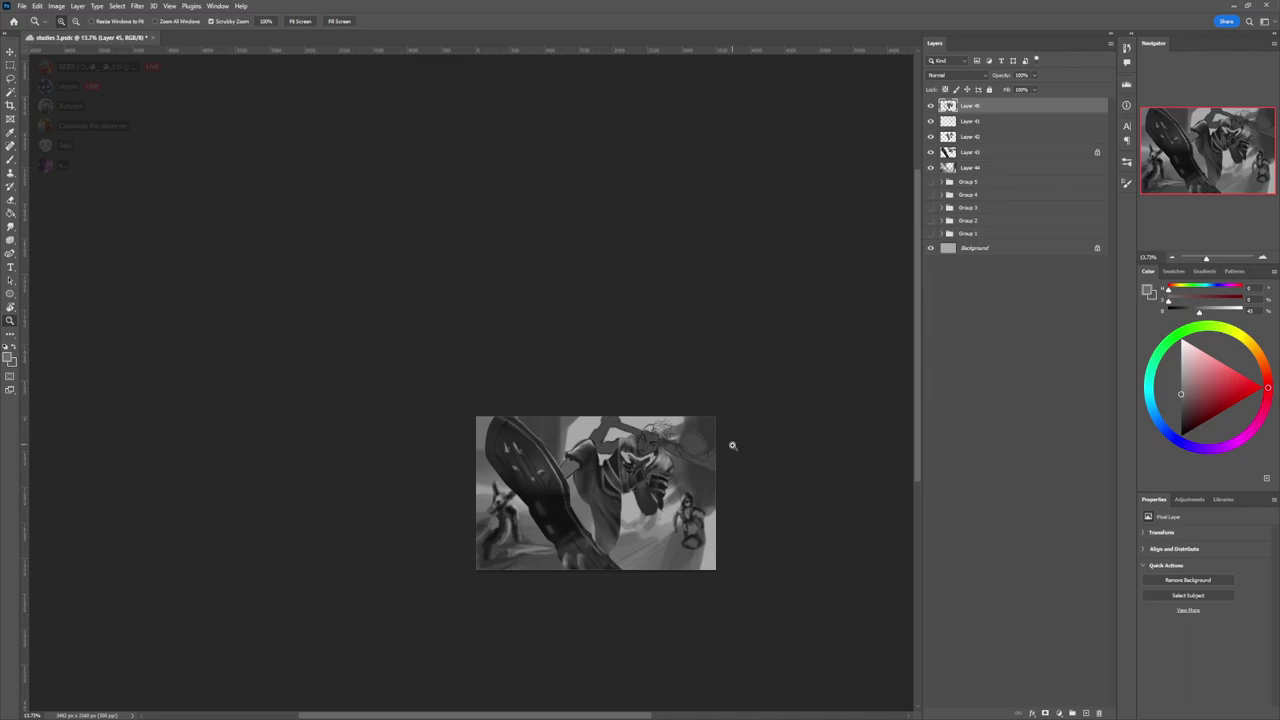
{"action": "scroll", "coordinate": [687, 437], "scroll_direction": "up", "scroll_amount": 2}
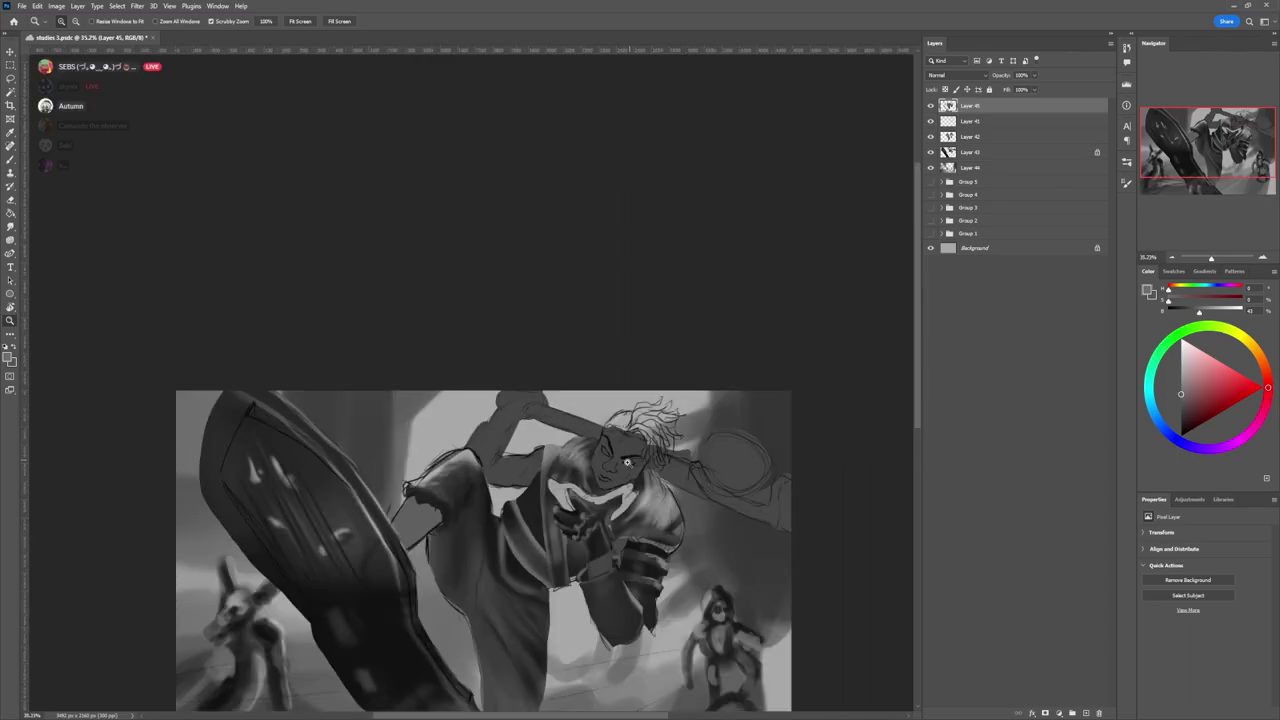
{"action": "scroll", "coordinate": [655, 463], "scroll_direction": "up", "scroll_amount": 2}
{"action": "scroll", "coordinate": [660, 463], "scroll_direction": "up", "scroll_amount": 3}
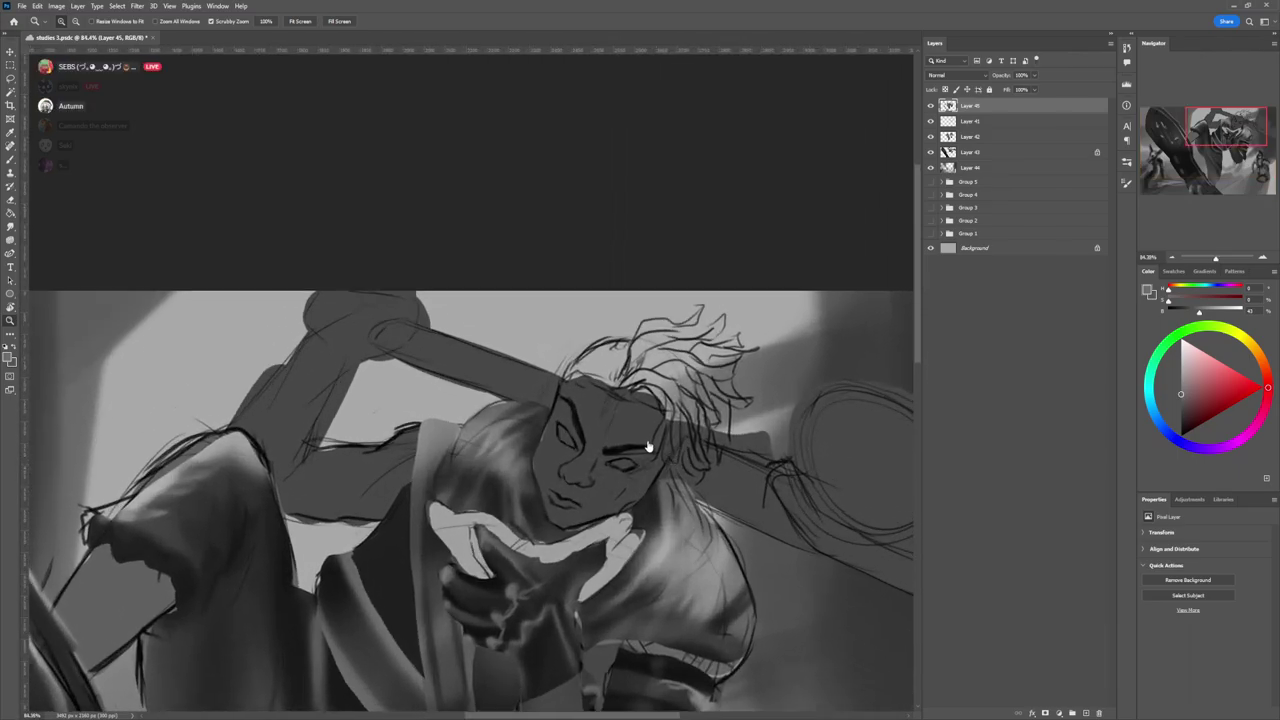
{"action": "key", "text": "b"}
{"action": "left_click", "coordinate": [1181, 416]}
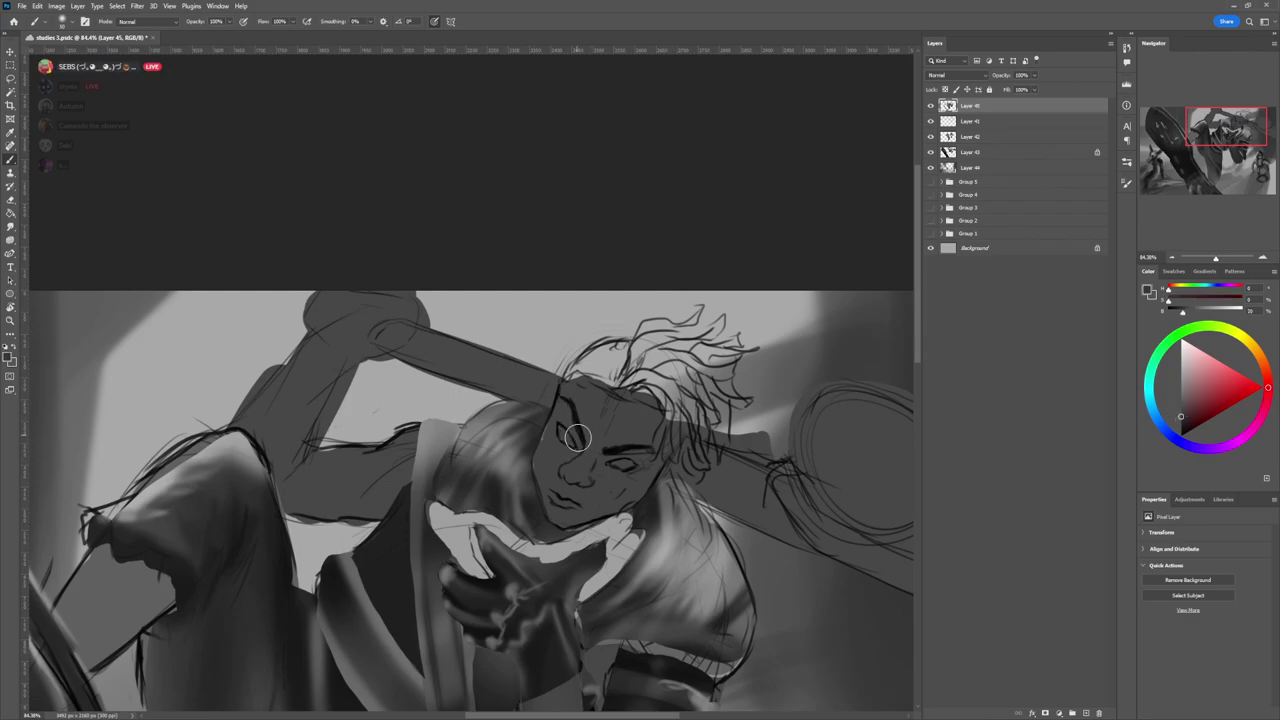
{"action": "left_click", "coordinate": [1181, 426]}
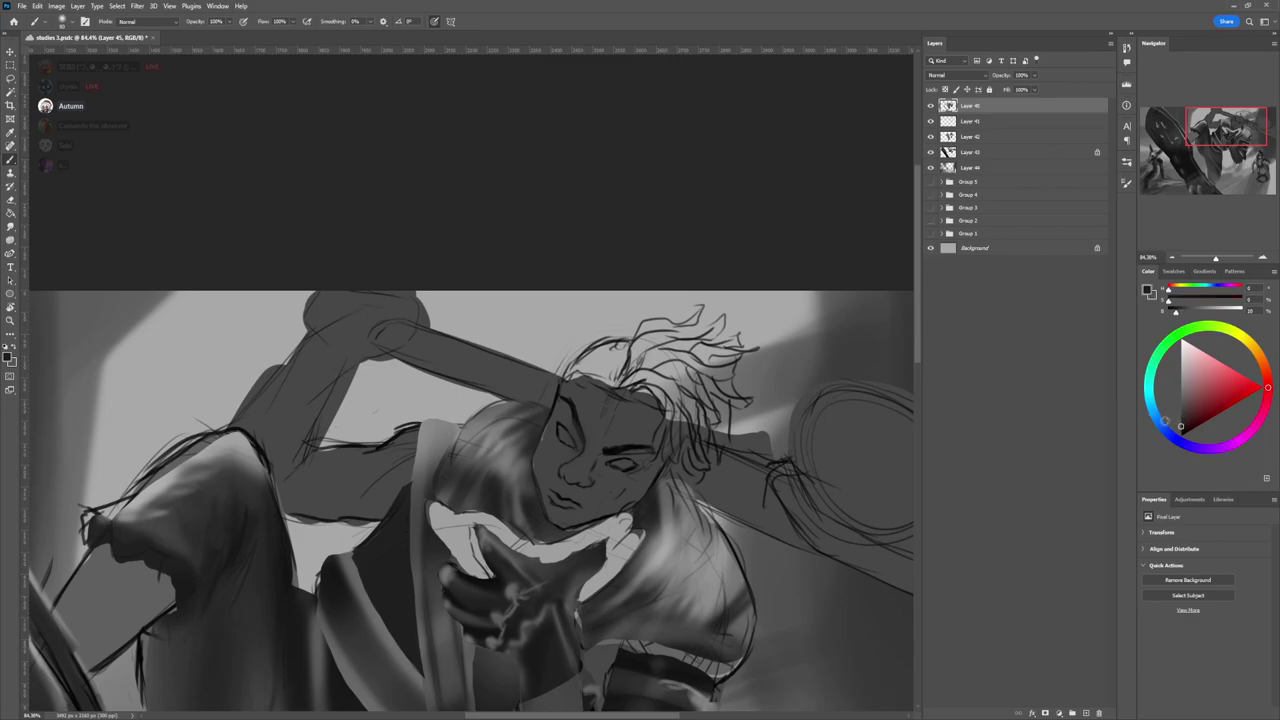
{"action": "key", "text": "["}
{"action": "key", "text": "["}
{"action": "key", "text": "["}
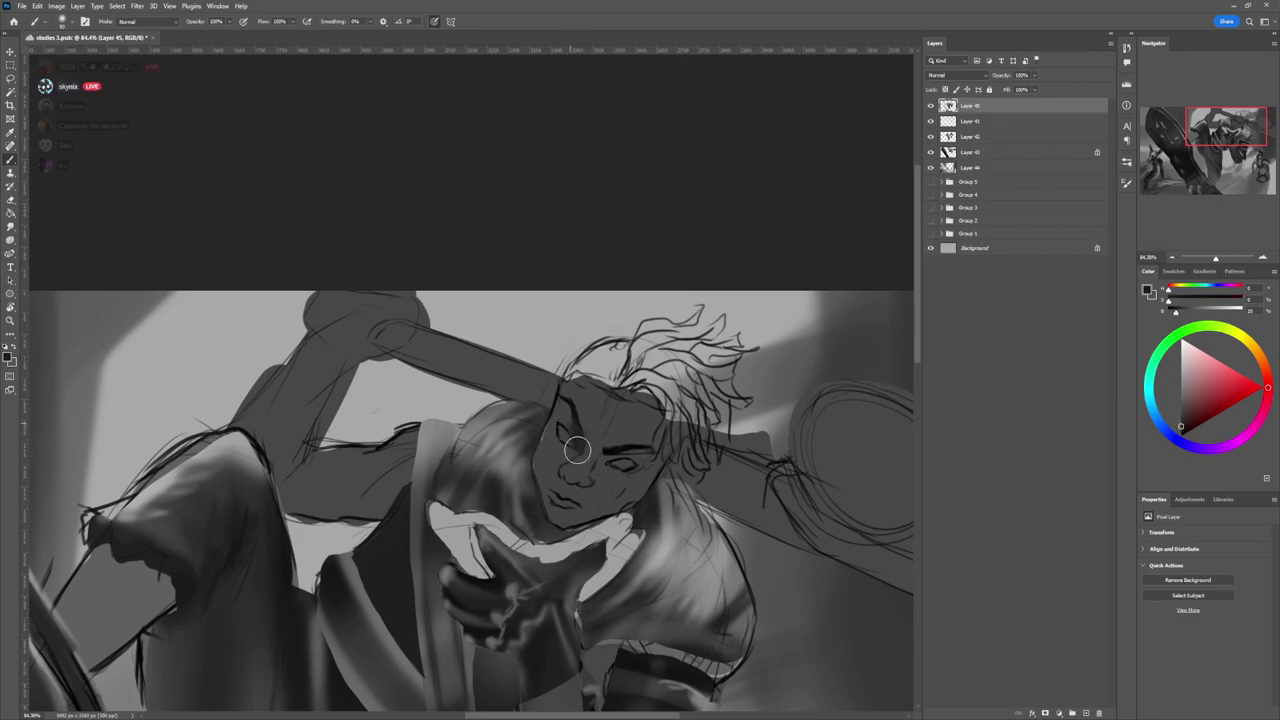
{"action": "mouse_move", "coordinate": [580, 455]}
{"action": "left_mouse_down"}
{"action": "mouse_move", "coordinate": [640, 451]}
{"action": "mouse_move", "coordinate": [606, 479]}
{"action": "mouse_move", "coordinate": [603, 468]}
{"action": "mouse_move", "coordinate": [624, 458]}
{"action": "mouse_move", "coordinate": [609, 484]}
{"action": "left_mouse_up"}
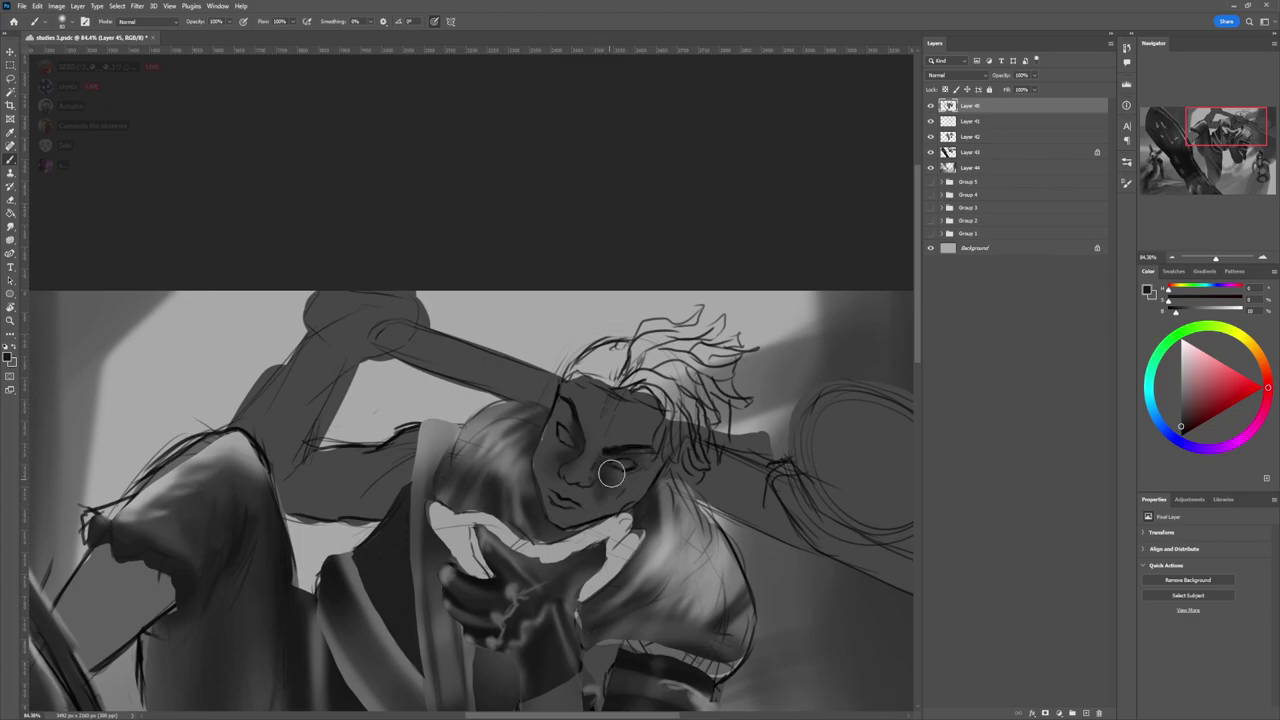
- Deepen the shadows around the nose, lips and chin with the dark grey, using a smaller brush
{"action": "key", "text": "["}
{"action": "key", "text": "["}
{"action": "key", "text": "["}
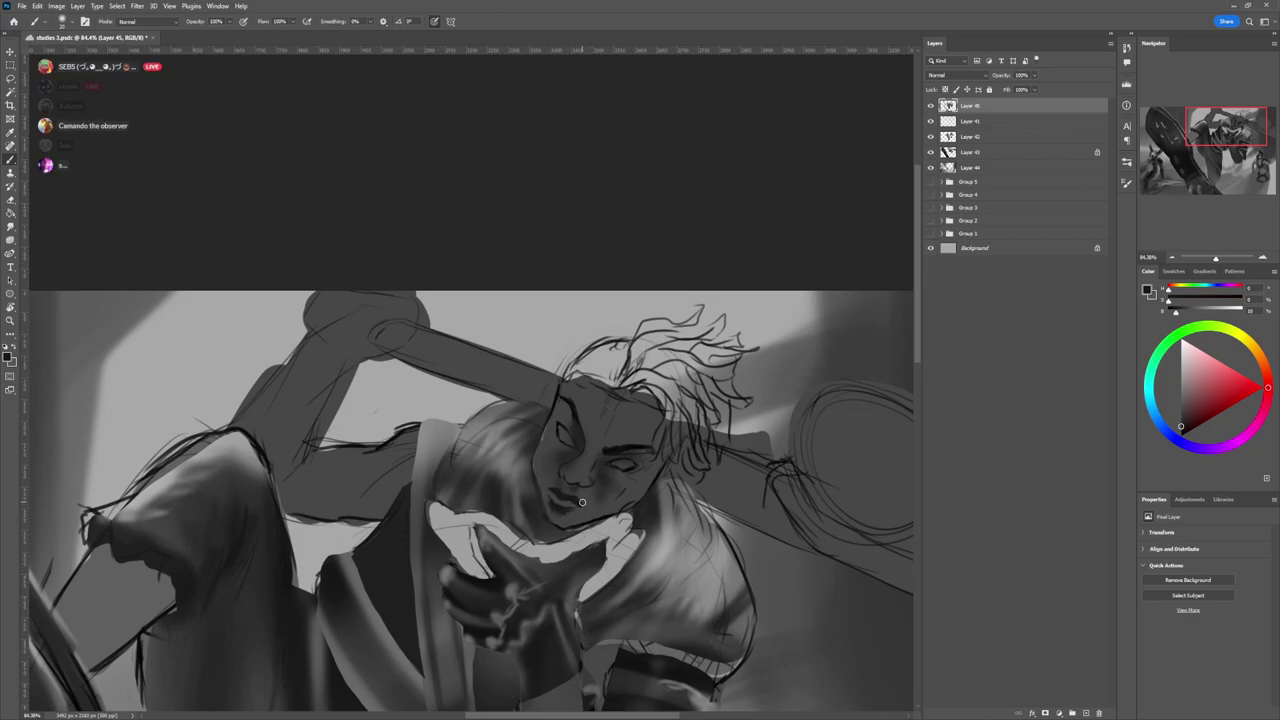
- Lasso the side plane of the face around the narrower eye and glaze it with 54% grey, enlarging the soft brush to 200
{"action": "left_click", "coordinate": [548, 492], "text": "alt"}
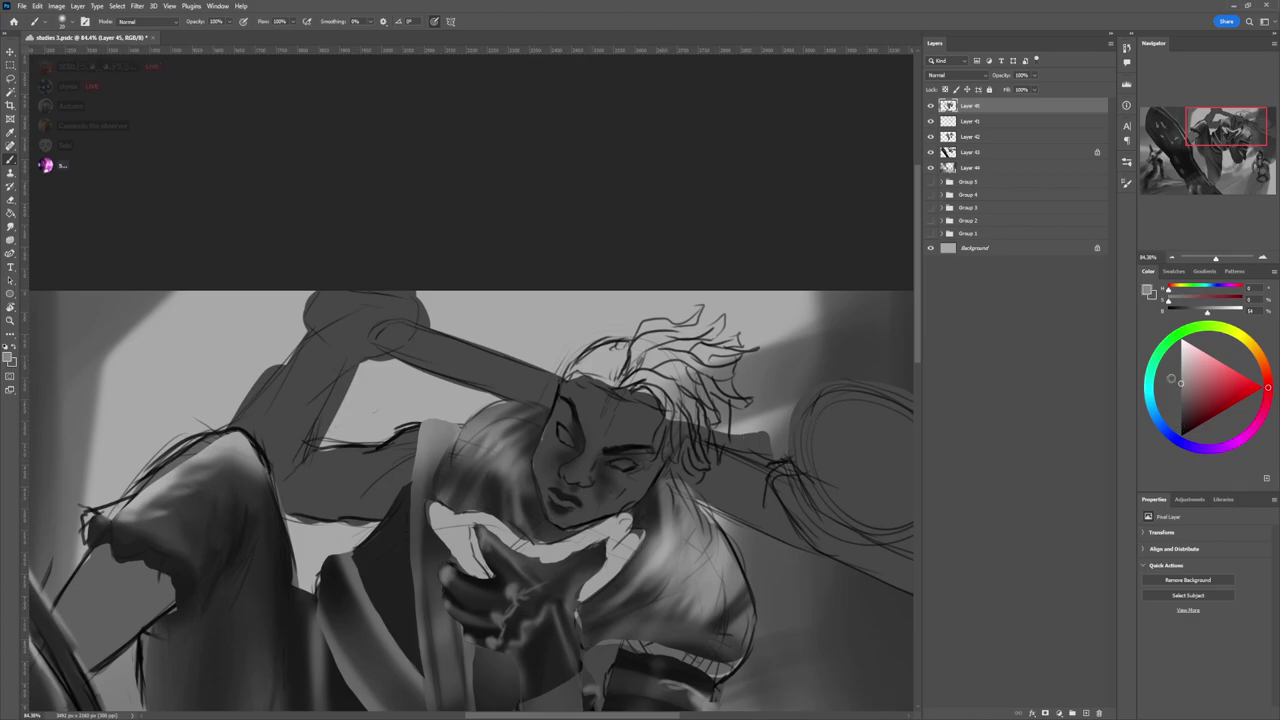
{"action": "key", "text": "bracketright"}
{"action": "key", "text": "bracketright"}
{"action": "key", "text": "bracketright"}
{"action": "key", "text": "l"}
{"action": "mouse_move", "coordinate": [540, 490]}
{"action": "left_mouse_down"}
{"action": "mouse_move", "coordinate": [534, 459]}
{"action": "mouse_move", "coordinate": [563, 397]}
{"action": "mouse_move", "coordinate": [586, 452]}
{"action": "mouse_move", "coordinate": [558, 512]}
{"action": "left_mouse_up"}
{"action": "key", "text": "b"}
{"action": "key", "text": "bracketright"}
{"action": "key", "text": "bracketright"}
{"action": "key", "text": "bracketright"}
{"action": "key", "text": "bracketright"}
{"action": "key", "text": "bracketright"}
{"action": "key", "text": "bracketright"}
{"action": "key", "text": "bracketright"}
{"action": "key", "text": "bracketright"}
{"action": "key", "text": "bracketright"}
{"action": "key", "text": "bracketright"}
{"action": "key", "text": "bracketright"}
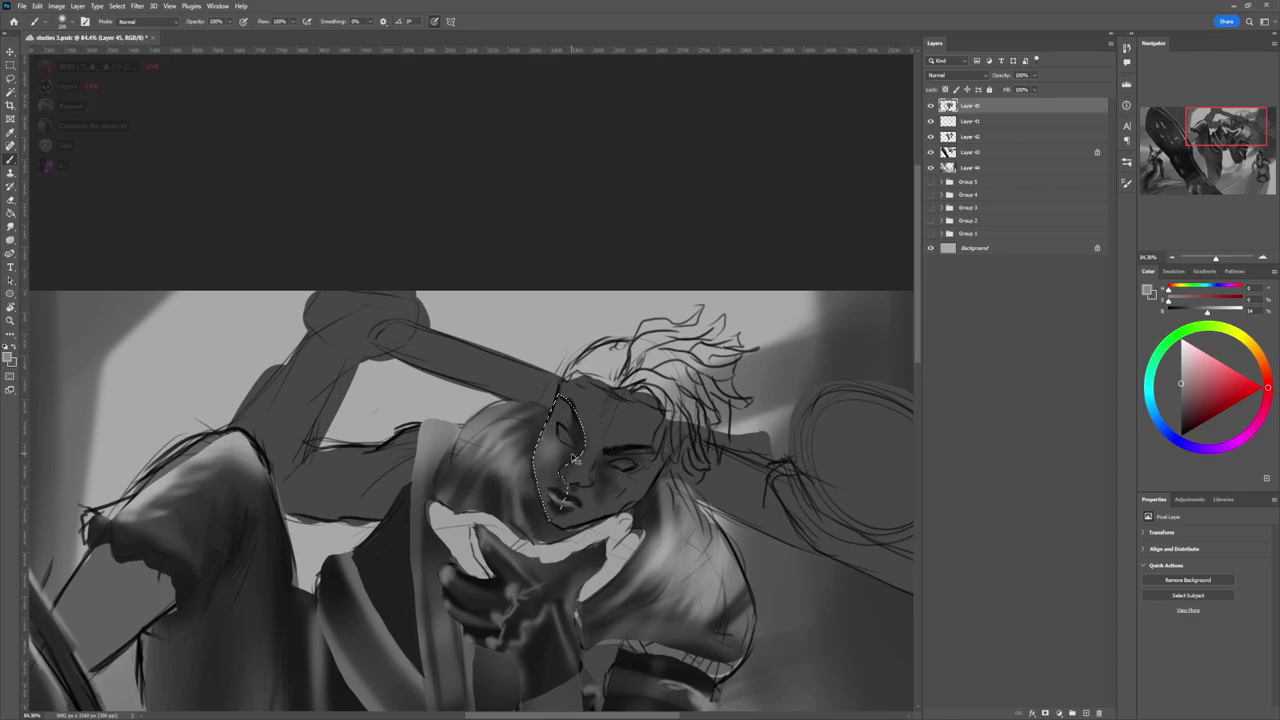
- Tone down the selected side plane with a dark grey sampled from the face and a smaller brush, and deselect
{"action": "left_click", "coordinate": [571, 455], "text": "alt"}
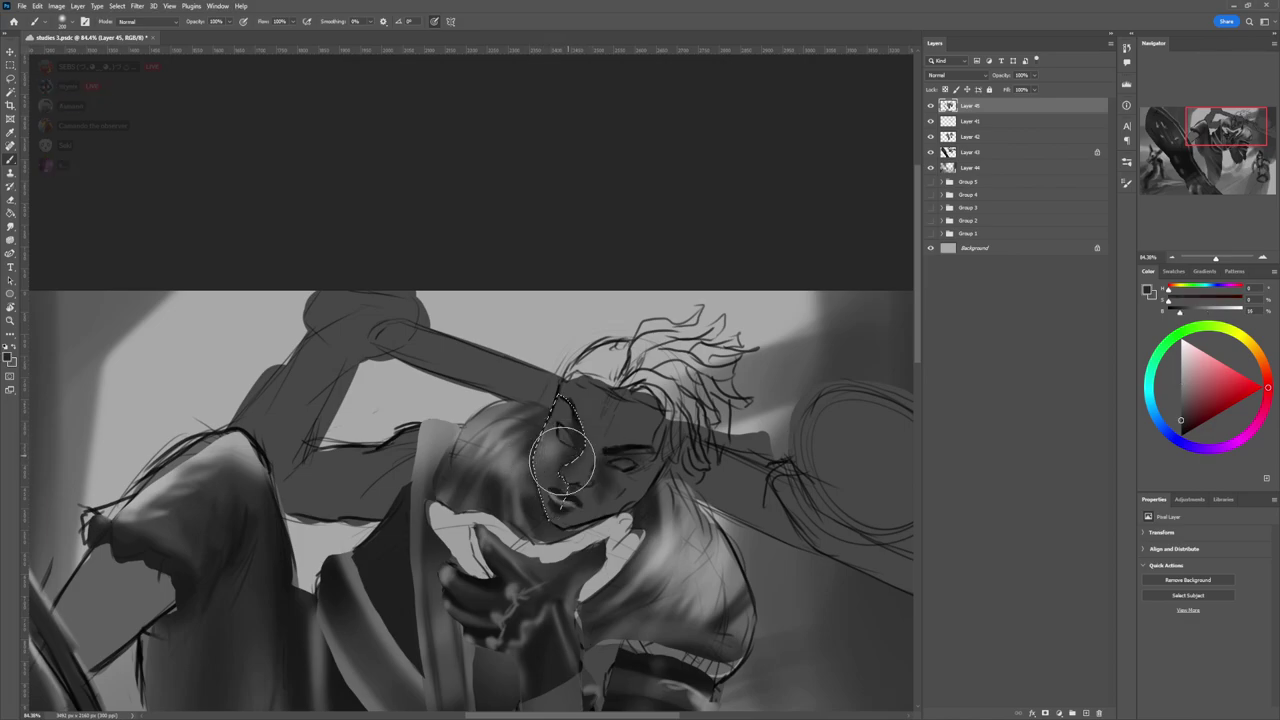
{"action": "key", "text": "bracketleft"}
{"action": "key", "text": "bracketleft"}
{"action": "key", "text": "bracketleft"}
{"action": "key", "text": "bracketleft"}
{"action": "key", "text": "bracketleft"}
{"action": "key", "text": "bracketleft"}
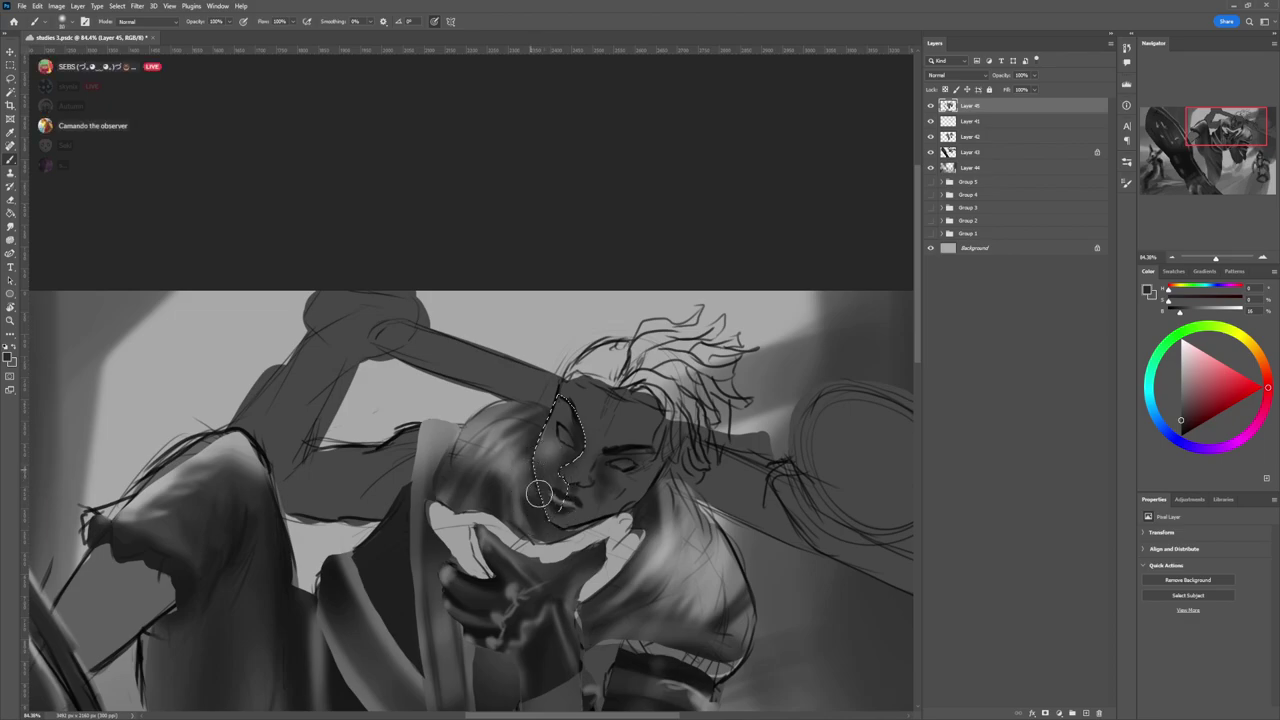
{"action": "key", "text": "ctrl+d"}
- Lasso the whole face and glaze a light grey over the broad cheek below the eye with an enlarged soft brush
{"action": "key", "text": "l"}
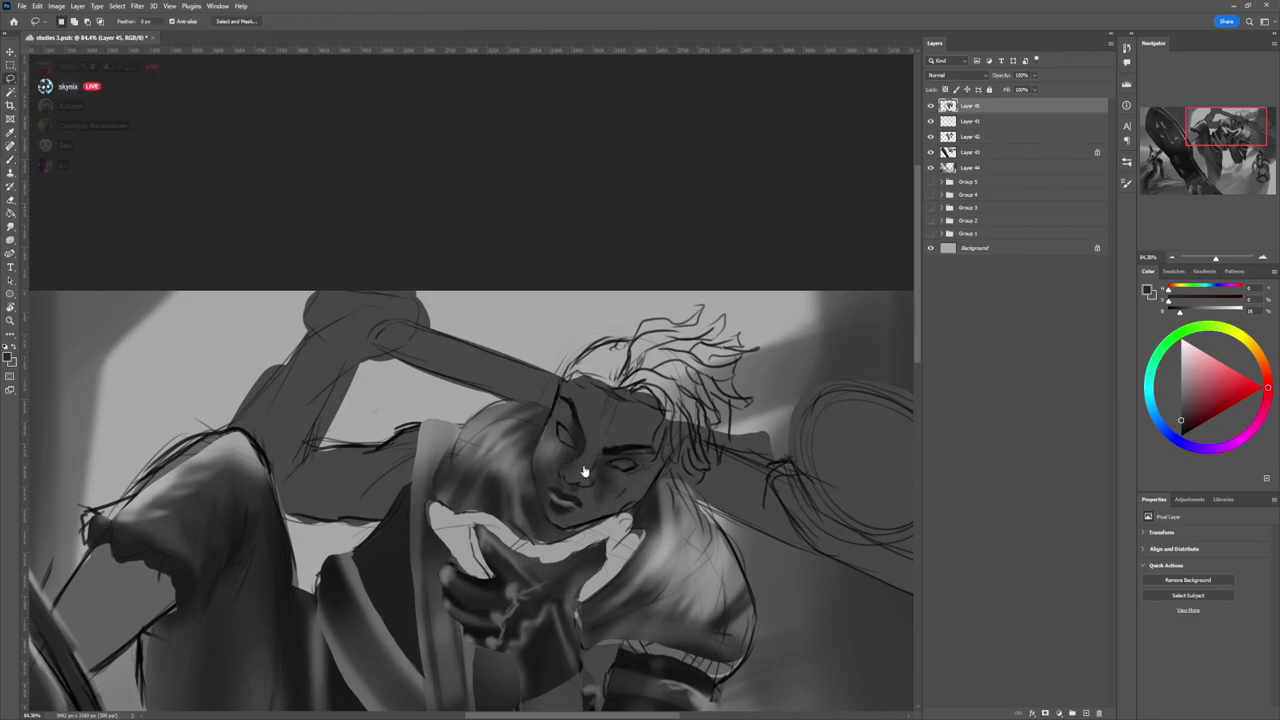
{"action": "key", "text": "b"}
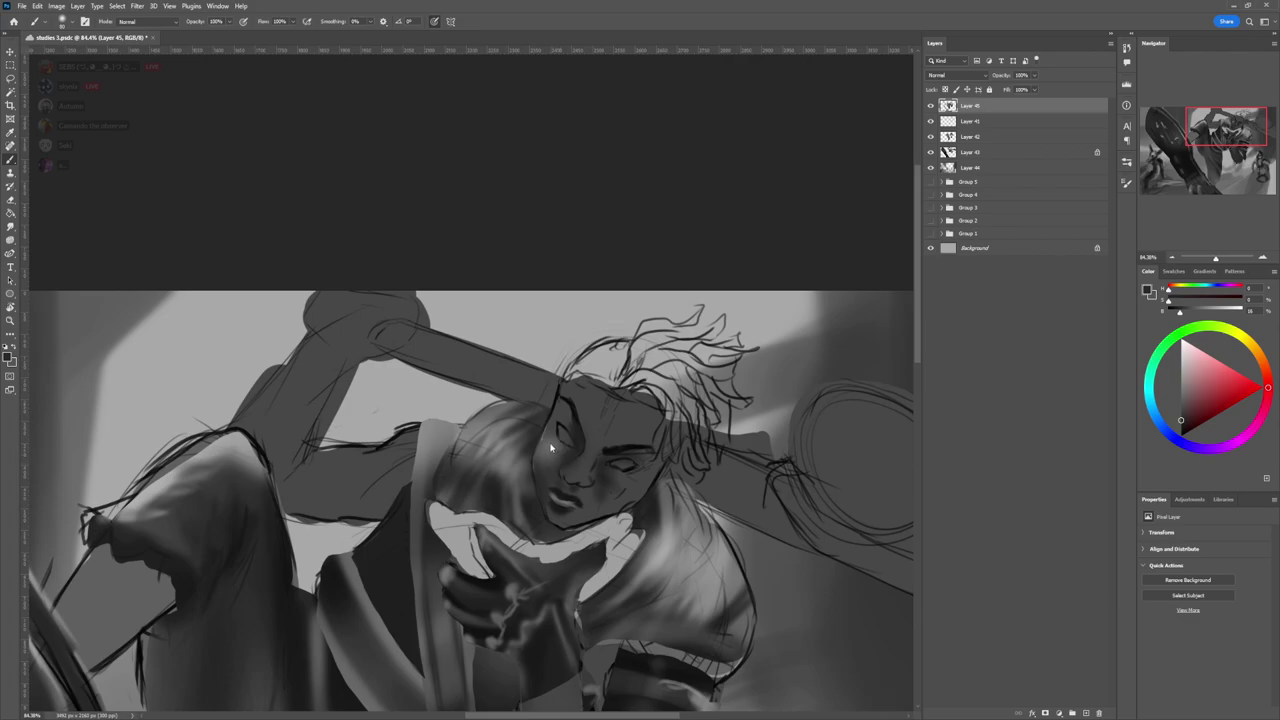
{"action": "key", "text": "l"}
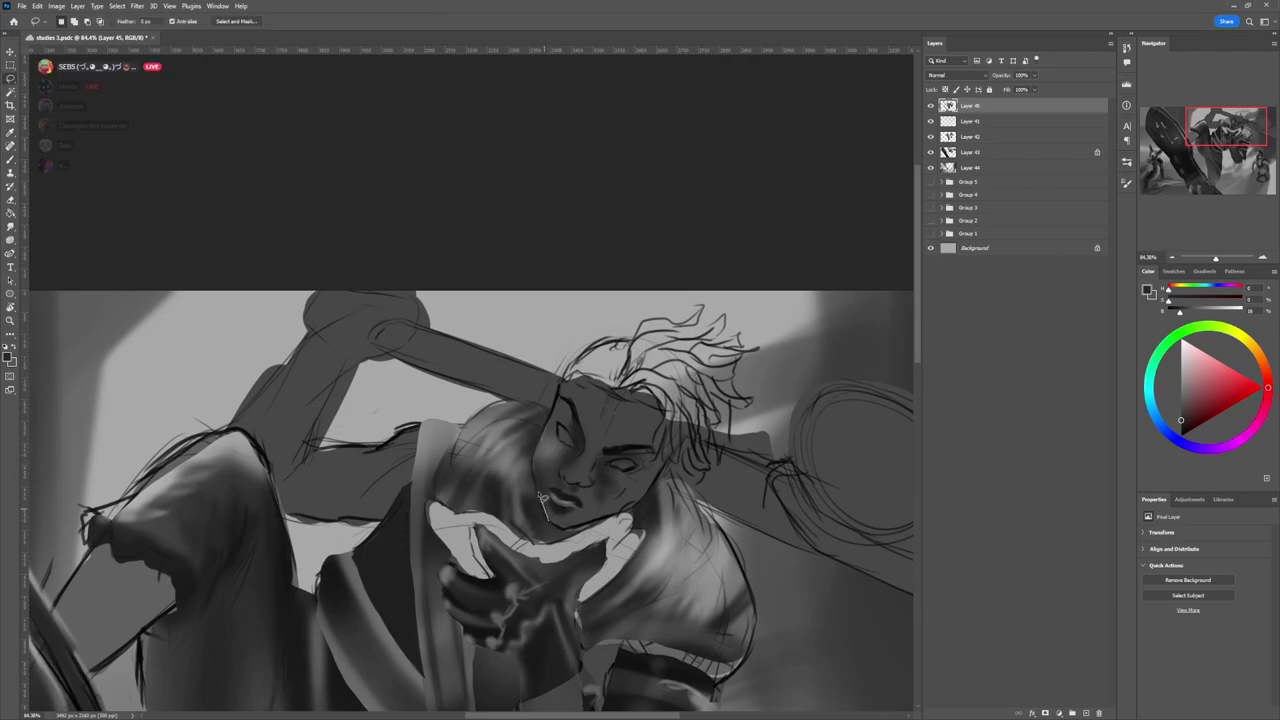
{"action": "mouse_move", "coordinate": [537, 468]}
{"action": "left_mouse_down"}
{"action": "mouse_move", "coordinate": [576, 379]}
{"action": "mouse_move", "coordinate": [664, 411]}
{"action": "mouse_move", "coordinate": [674, 448]}
{"action": "mouse_move", "coordinate": [648, 499]}
{"action": "mouse_move", "coordinate": [558, 530]}
{"action": "left_mouse_up"}
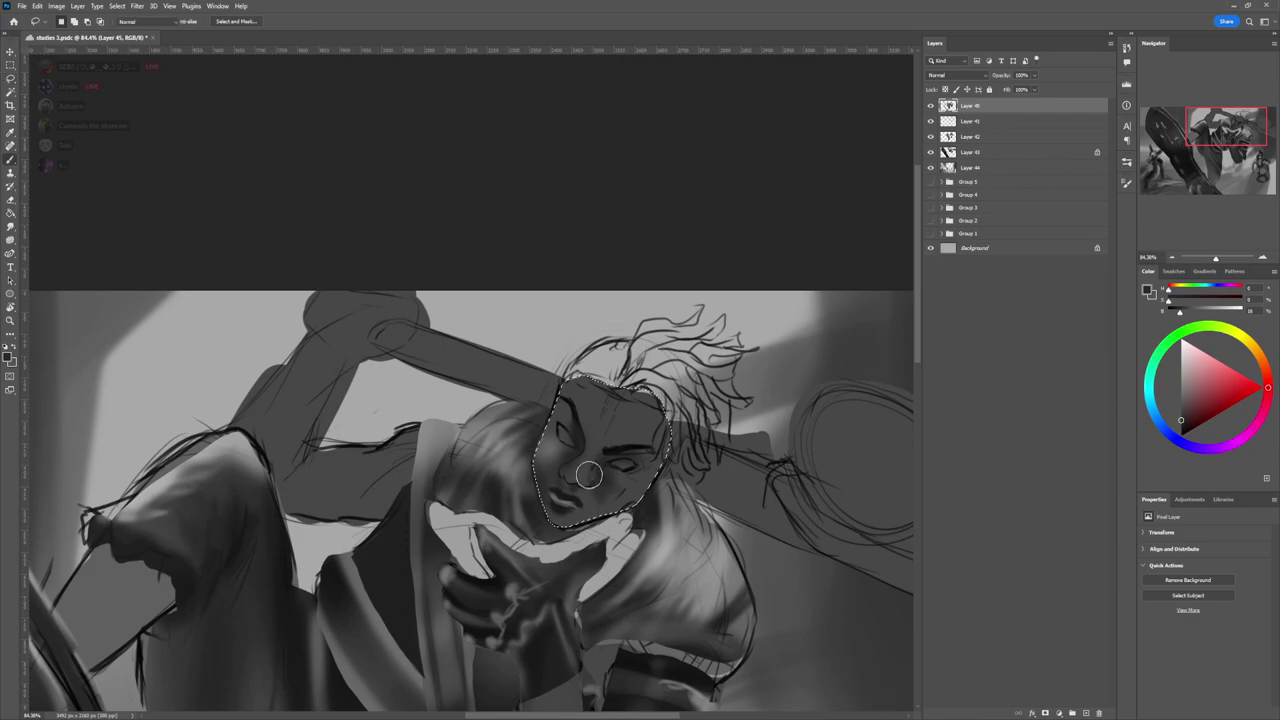
{"action": "key", "text": "b"}
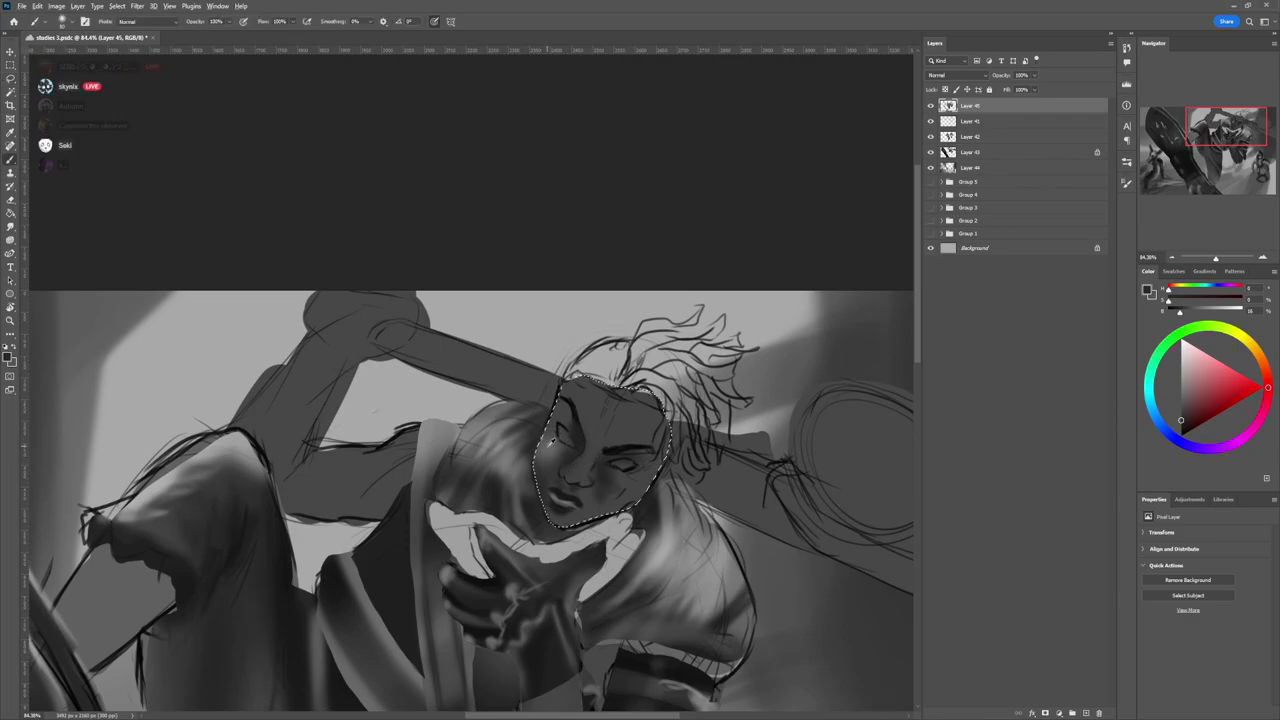
{"action": "left_click", "coordinate": [552, 438], "text": "alt"}
{"action": "left_click", "coordinate": [1165, 381]}
{"action": "key", "text": "bracketright"}
{"action": "key", "text": "bracketright"}
{"action": "key", "text": "bracketright"}
{"action": "key", "text": "bracketright"}
{"action": "key", "text": "bracketright"}
{"action": "key", "text": "bracketright"}
{"action": "key", "text": "bracketright"}
{"action": "key", "text": "bracketright"}
{"action": "key", "text": "bracketright"}
{"action": "key", "text": "bracketright"}
{"action": "key", "text": "bracketright"}
{"action": "key", "text": "bracketright"}
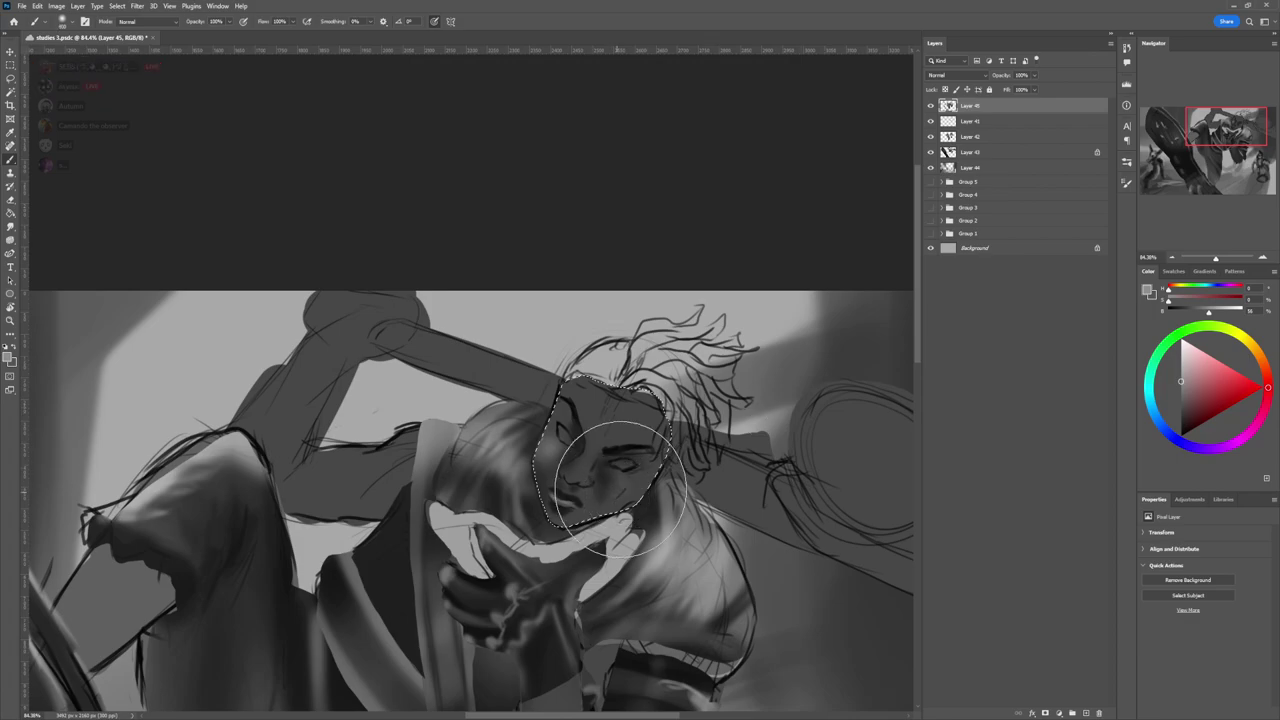
{"action": "key", "text": "bracketleft"}
{"action": "key", "text": "bracketleft"}
{"action": "key", "text": "bracketleft"}
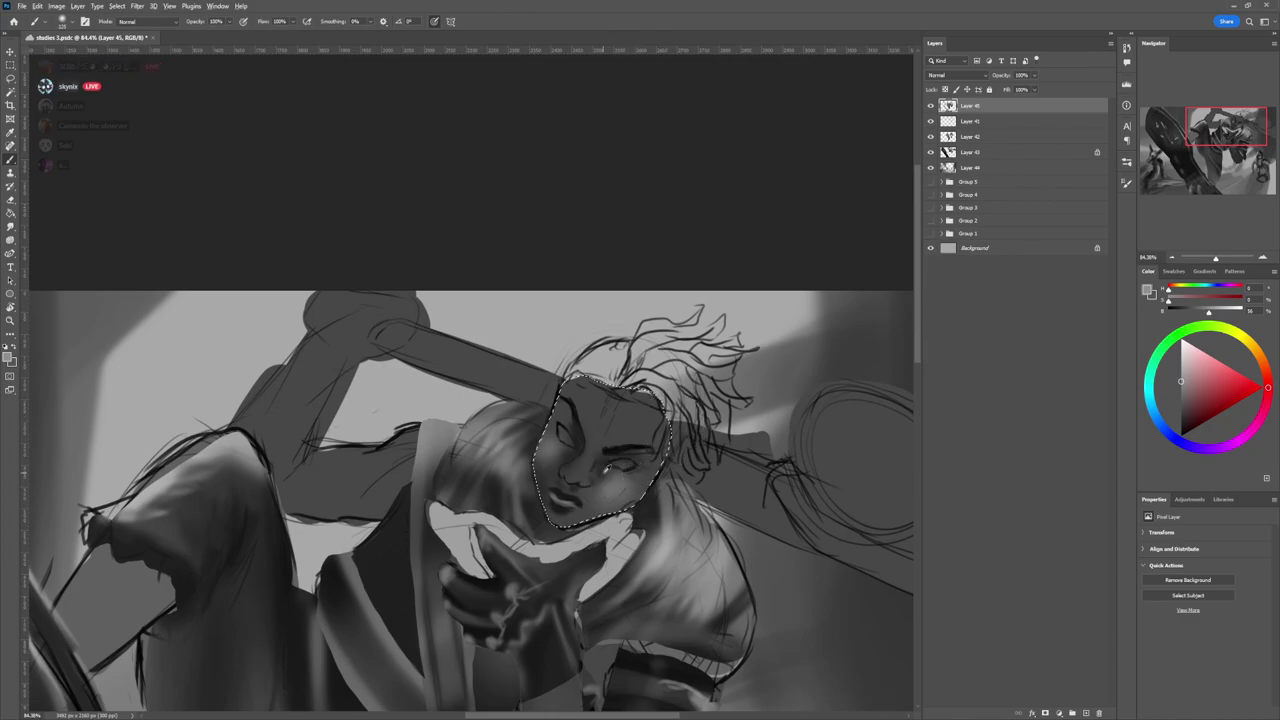
- Soften the lit cheek and jaw with a dark grey sampled below the eye, enlarging the brush
{"action": "left_click", "coordinate": [603, 471], "text": "alt"}
{"action": "key", "text": "bracketright"}
{"action": "key", "text": "bracketright"}
{"action": "key", "text": "bracketright"}
{"action": "key", "text": "bracketright"}
{"action": "left_click_drag", "start_coordinate": [594, 508], "coordinate": [612, 508]}
- Darken the outer edge of the face's narrow side with the sampled dark grey, adjusting the brush size
{"action": "key", "text": "bracketleft"}
{"action": "key", "text": "bracketleft"}
{"action": "key", "text": "bracketleft"}
{"action": "key", "text": "bracketleft"}
{"action": "key", "text": "bracketleft"}
{"action": "key", "text": "bracketleft"}
{"action": "key", "text": "bracketleft"}
{"action": "key", "text": "bracketleft"}
{"action": "key", "text": "bracketleft"}
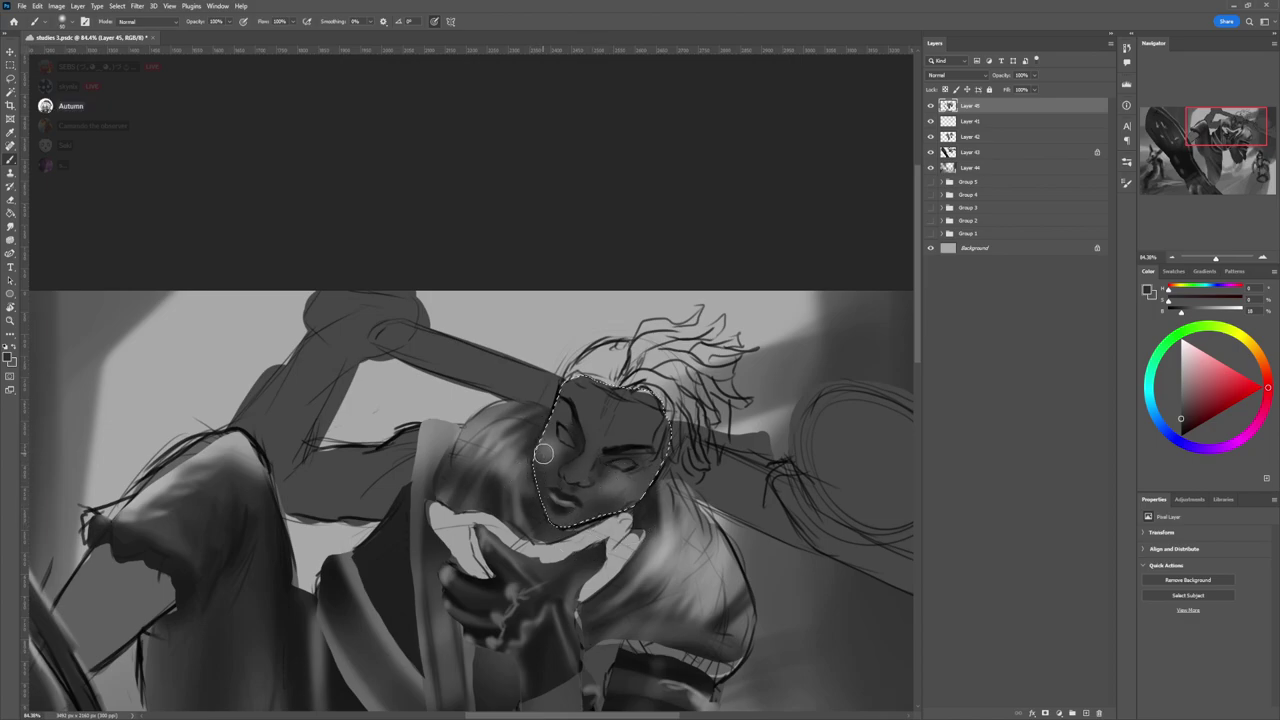
{"action": "left_click_drag", "start_coordinate": [540, 451], "coordinate": [536, 468]}
{"action": "key", "text": "bracketright"}
{"action": "key", "text": "bracketright"}
{"action": "key", "text": "bracketright"}
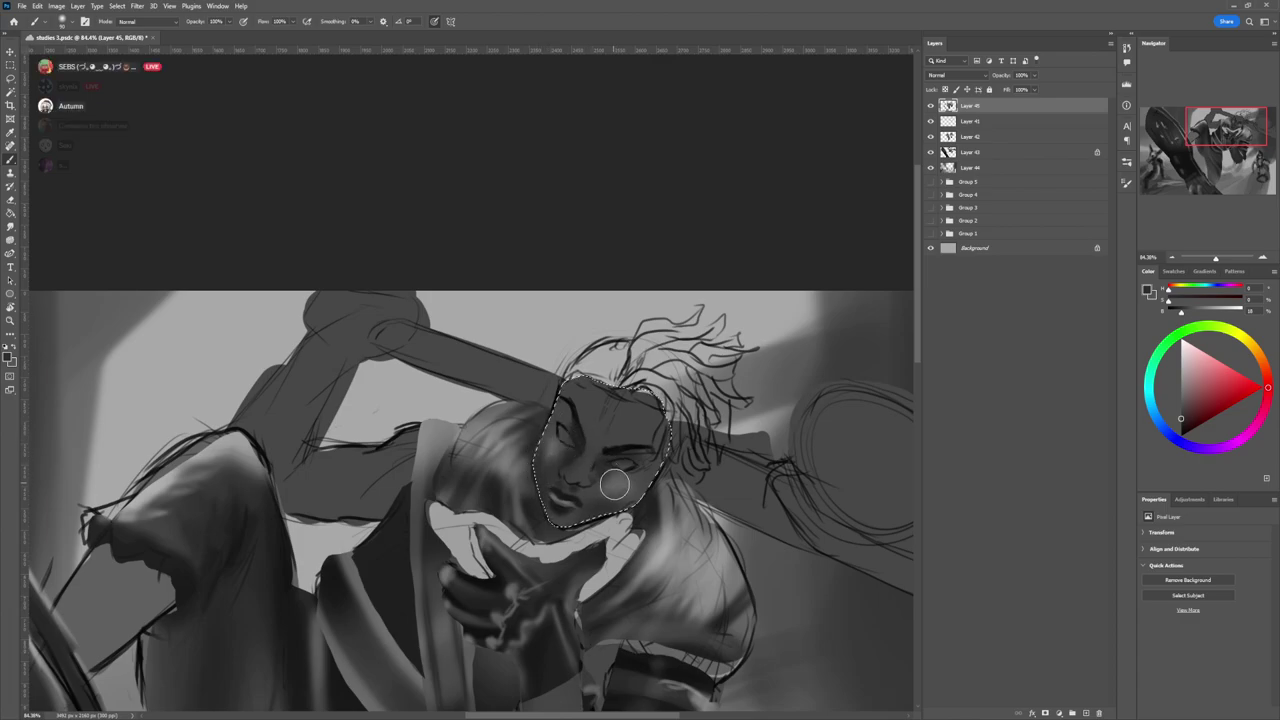
- Paint soft 65% grey highlights on the nose and adjoining cheek, using progressively smaller brushes
{"action": "left_click", "coordinate": [1181, 372]}
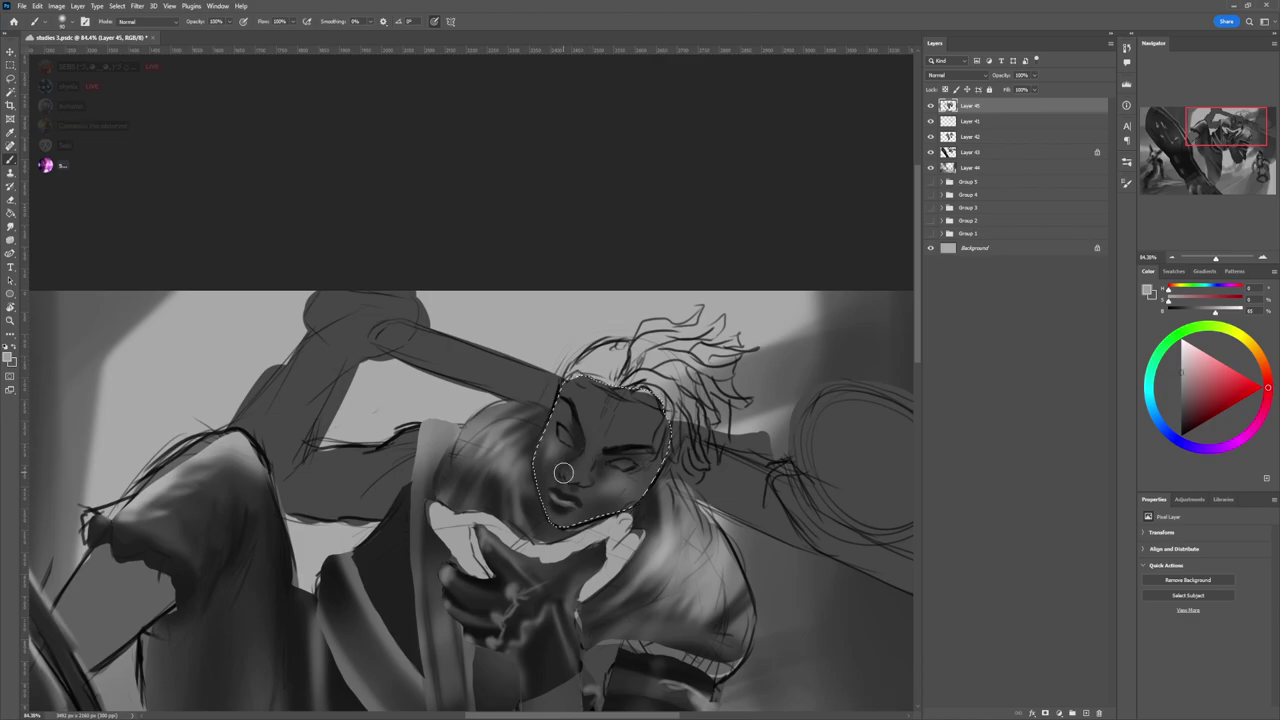
{"action": "key", "text": "bracketleft"}
{"action": "key", "text": "bracketleft"}
{"action": "key", "text": "bracketleft"}
{"action": "key", "text": "bracketleft"}
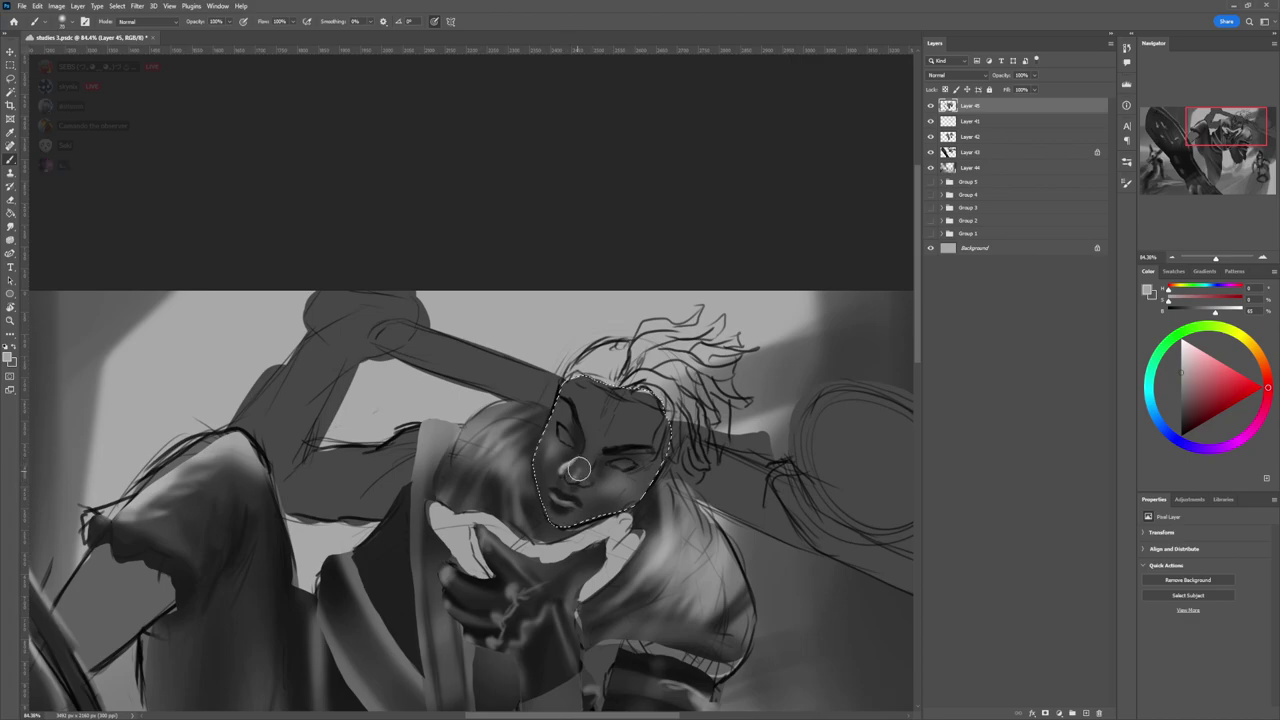
{"action": "key", "text": "["}
{"action": "key", "text": "["}
{"action": "key", "text": "["}
{"action": "key", "text": "["}
- Shade around the nose and above the upper lip with greys sampled from the face, enlarging the soft brush
{"action": "left_click", "coordinate": [603, 465], "text": "alt"}
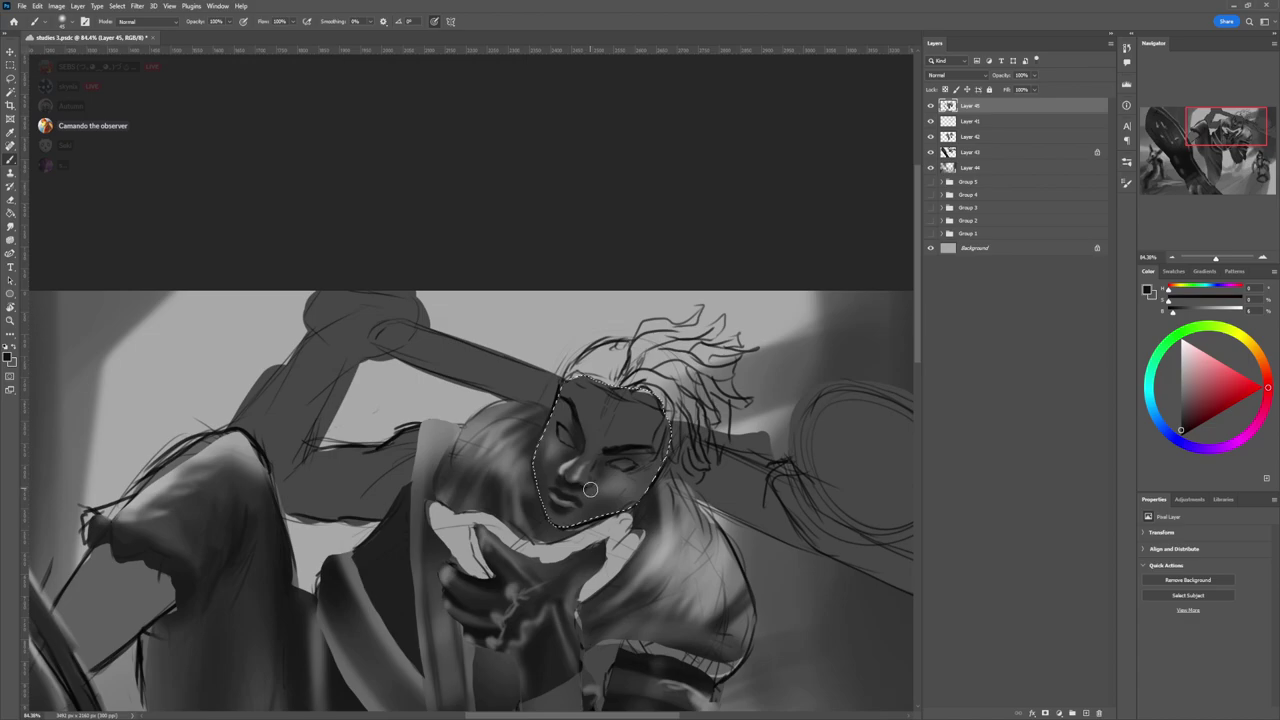
{"action": "left_click", "coordinate": [583, 490], "text": "alt"}
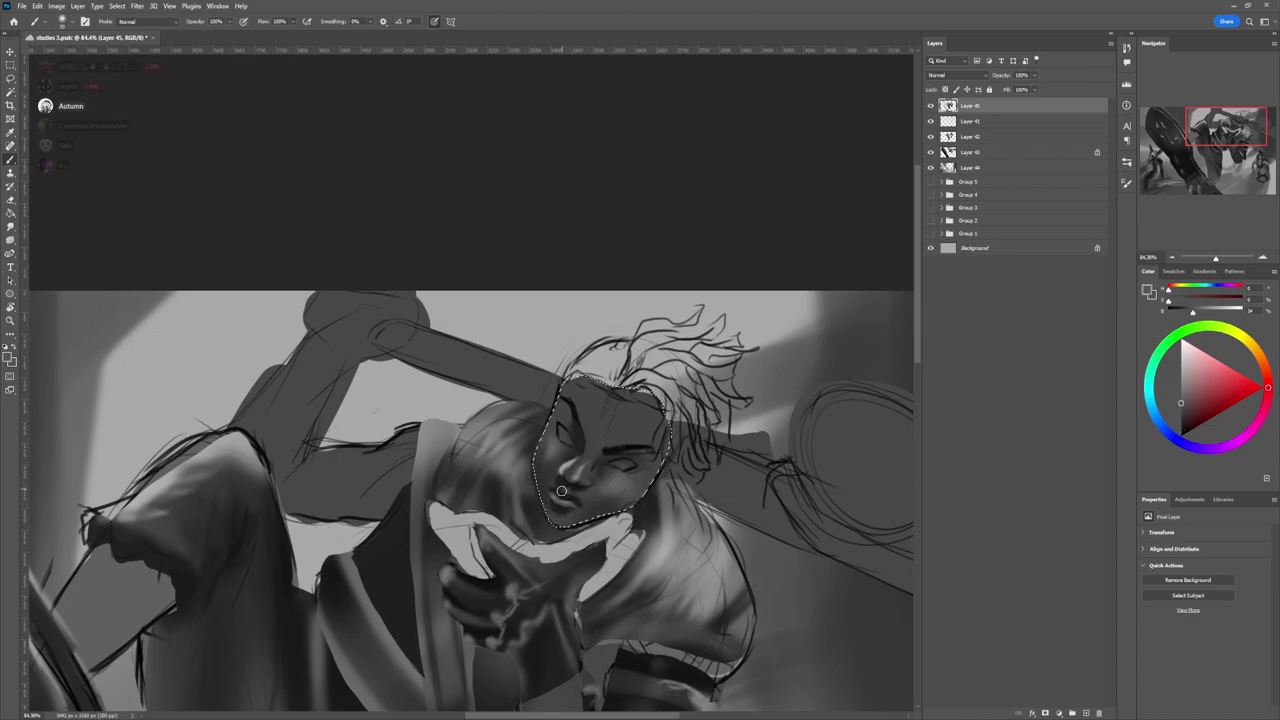
{"action": "key", "text": "bracketright"}
{"action": "key", "text": "bracketright"}
{"action": "key", "text": "bracketright"}
{"action": "key", "text": "bracketright"}
{"action": "left_click", "coordinate": [572, 478], "text": "alt"}
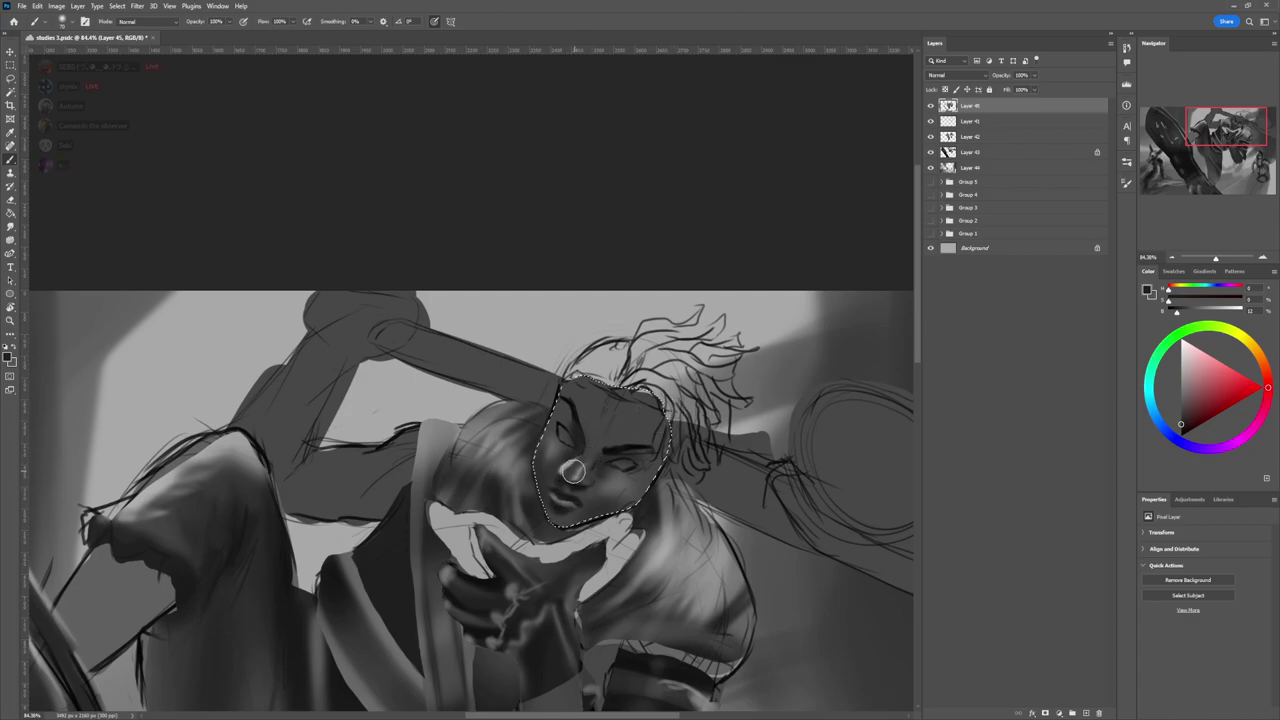
{"action": "left_click", "coordinate": [566, 470], "text": "alt"}
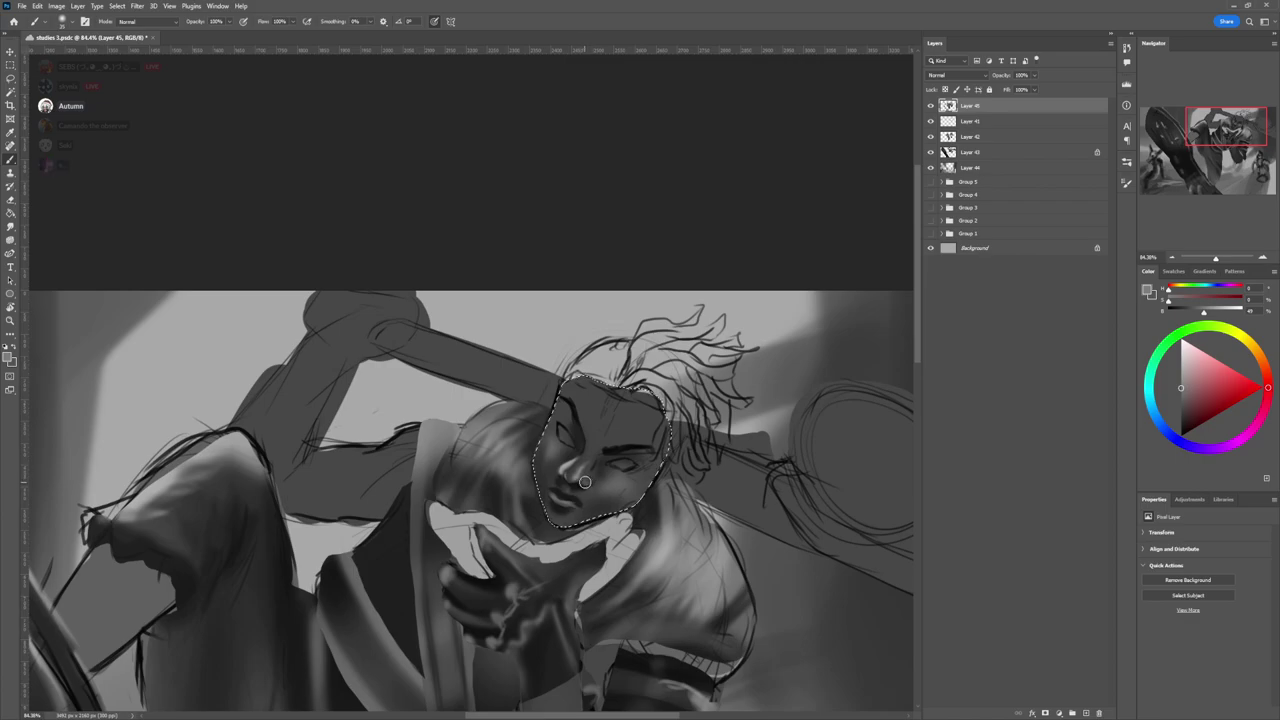
- Define the nostrils and nose tip with a grey sampled beside the nose and a much smaller brush
{"action": "left_click", "coordinate": [582, 484], "text": "alt"}
{"action": "key", "text": "bracketleft"}
{"action": "key", "text": "bracketleft"}
{"action": "key", "text": "bracketleft"}
{"action": "key", "text": "bracketleft"}
{"action": "key", "text": "bracketleft"}
{"action": "key", "text": "bracketleft"}
{"action": "key", "text": "bracketleft"}
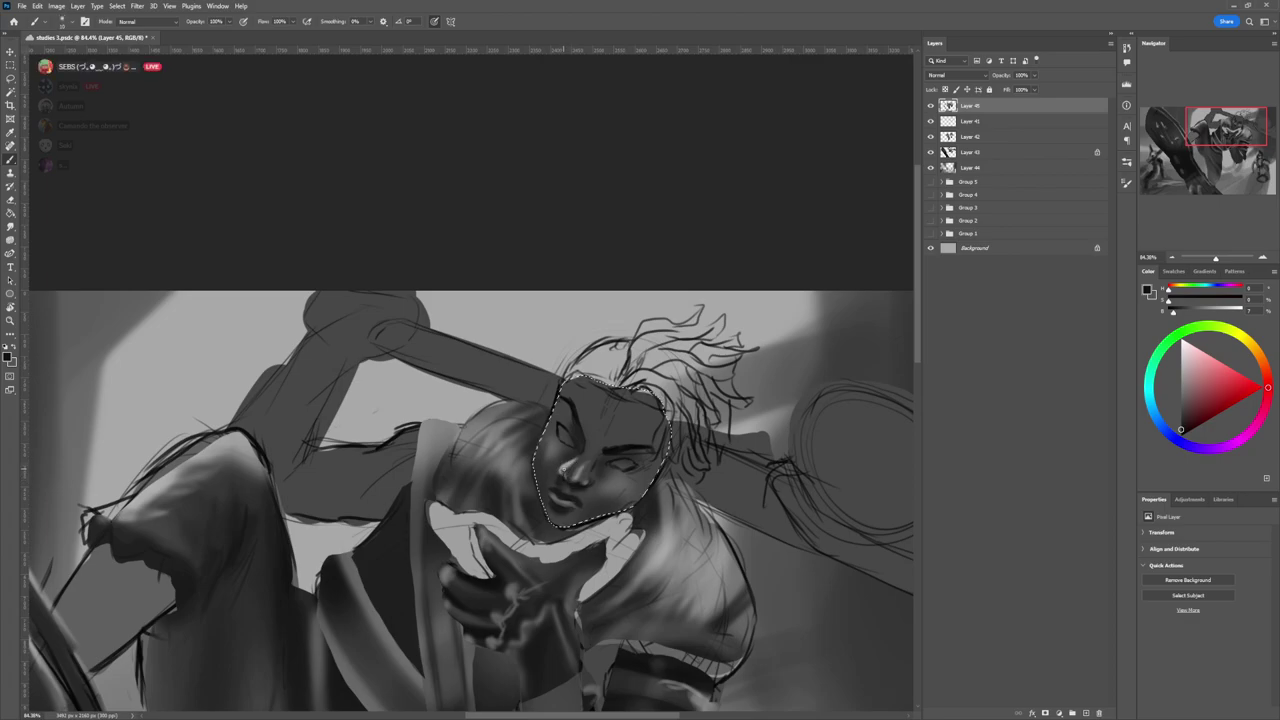
- Fill the whites of both eyes with light grey and darken the surrounding sockets with greys sampled from the face
{"action": "left_click", "coordinate": [607, 460], "text": "alt"}
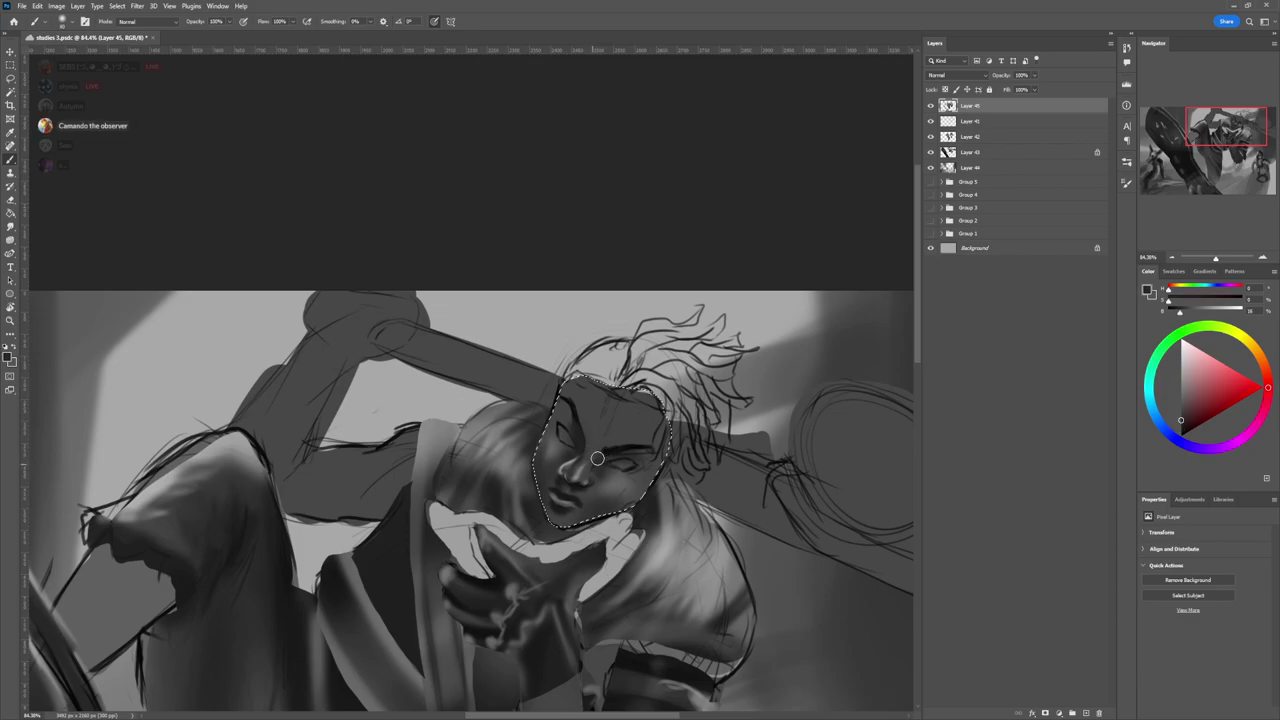
{"action": "left_click", "coordinate": [636, 453], "text": "alt"}
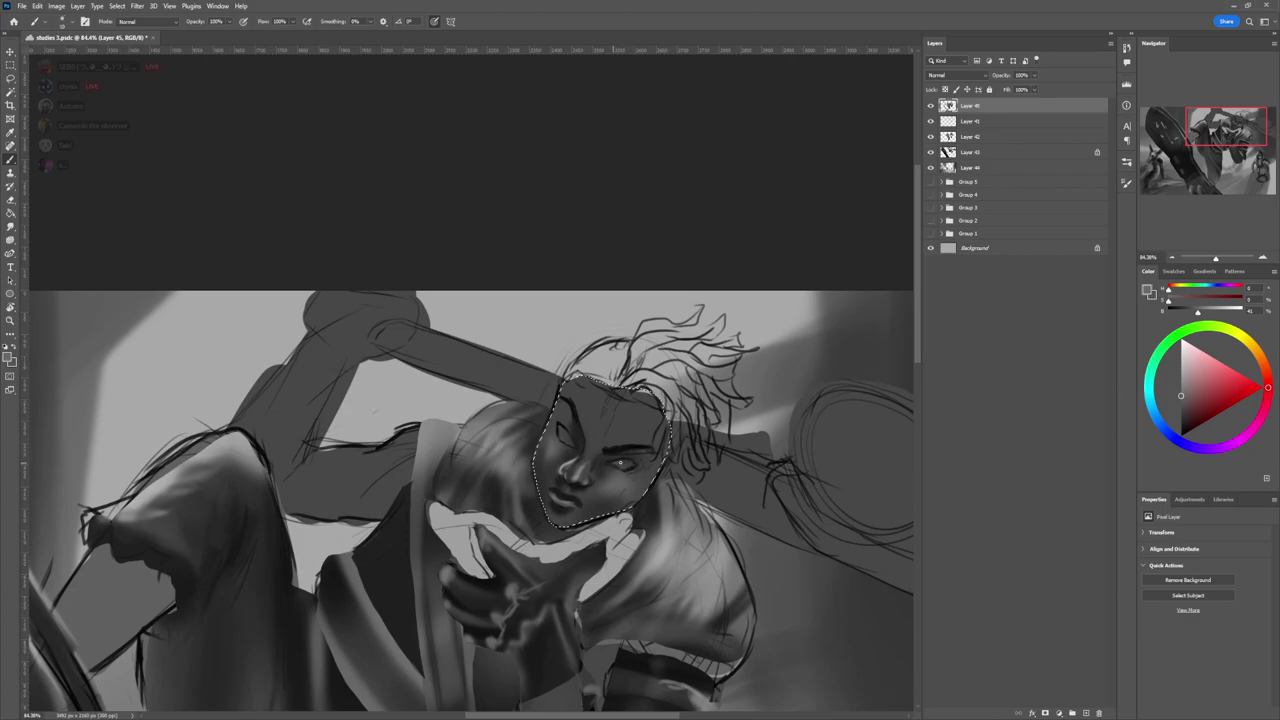
{"action": "left_click", "coordinate": [657, 436], "text": "alt"}
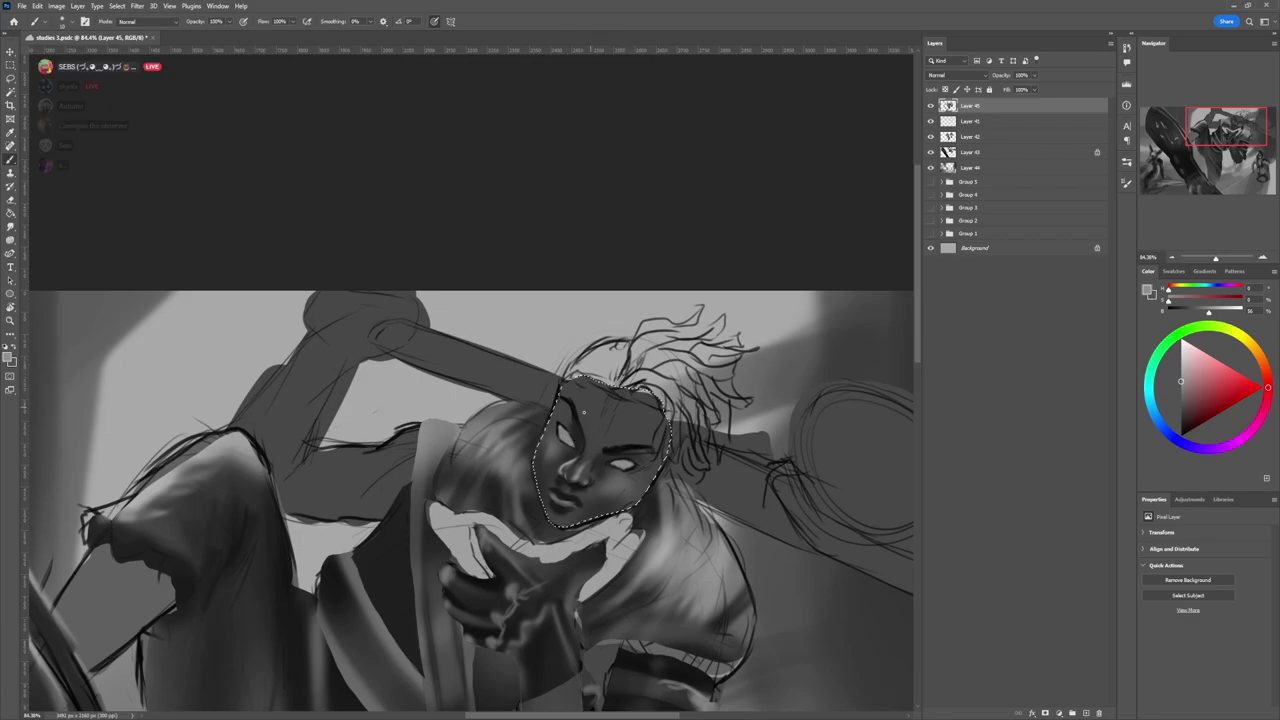
{"action": "left_click", "coordinate": [579, 420], "text": "alt"}
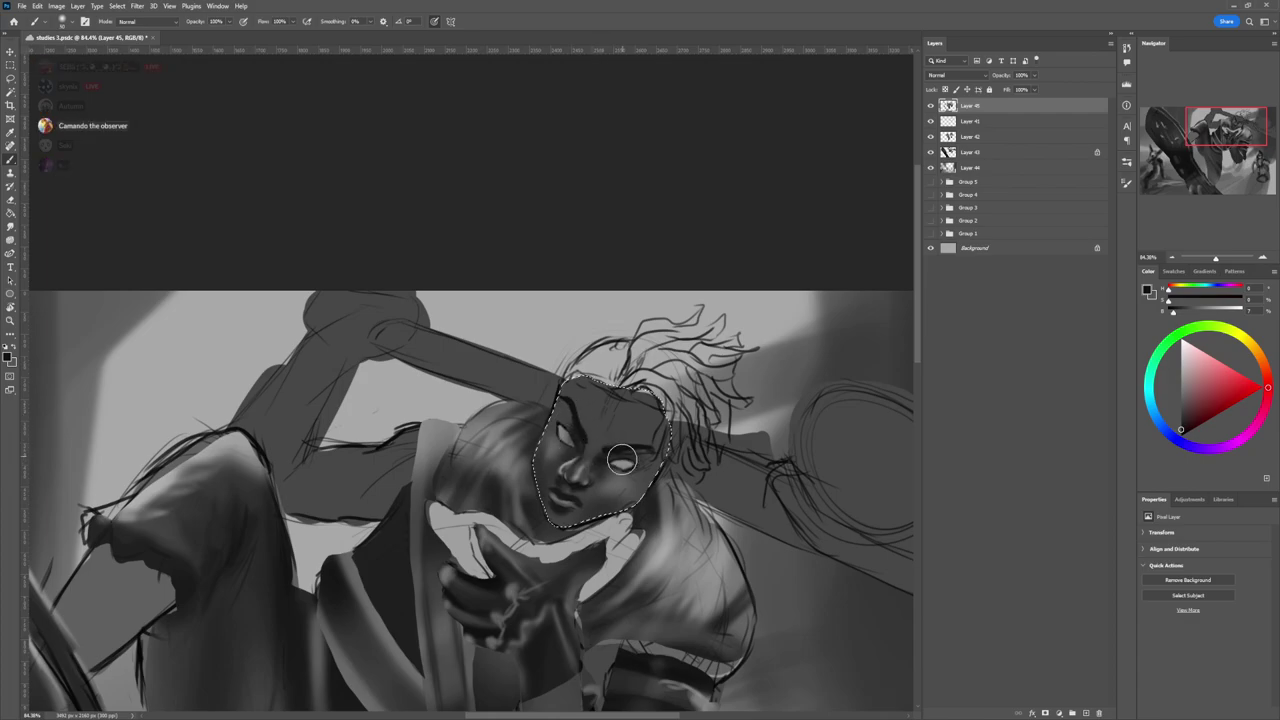
{"action": "left_click", "coordinate": [624, 464], "text": "alt"}
{"action": "key", "text": "bracketright"}
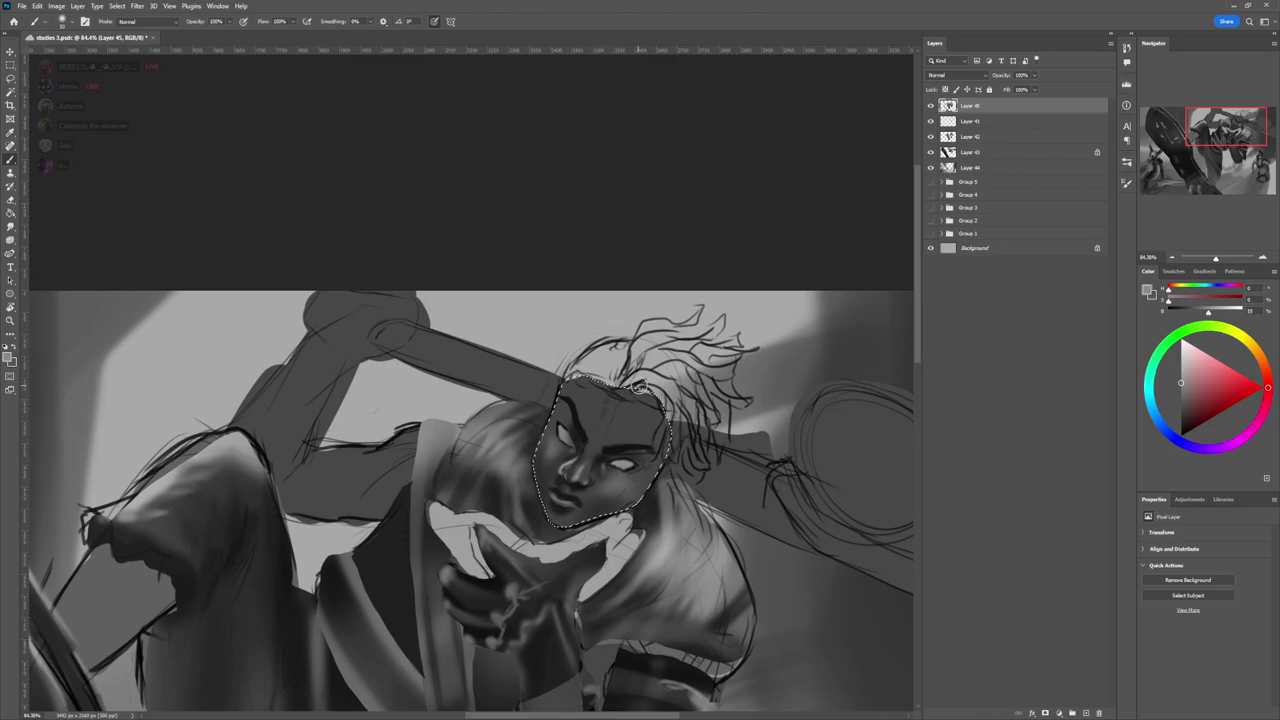
- Shade the nose bridge and inner eye corner with dark greys sampled beside the nose
{"action": "left_click", "coordinate": [599, 471], "text": "alt"}
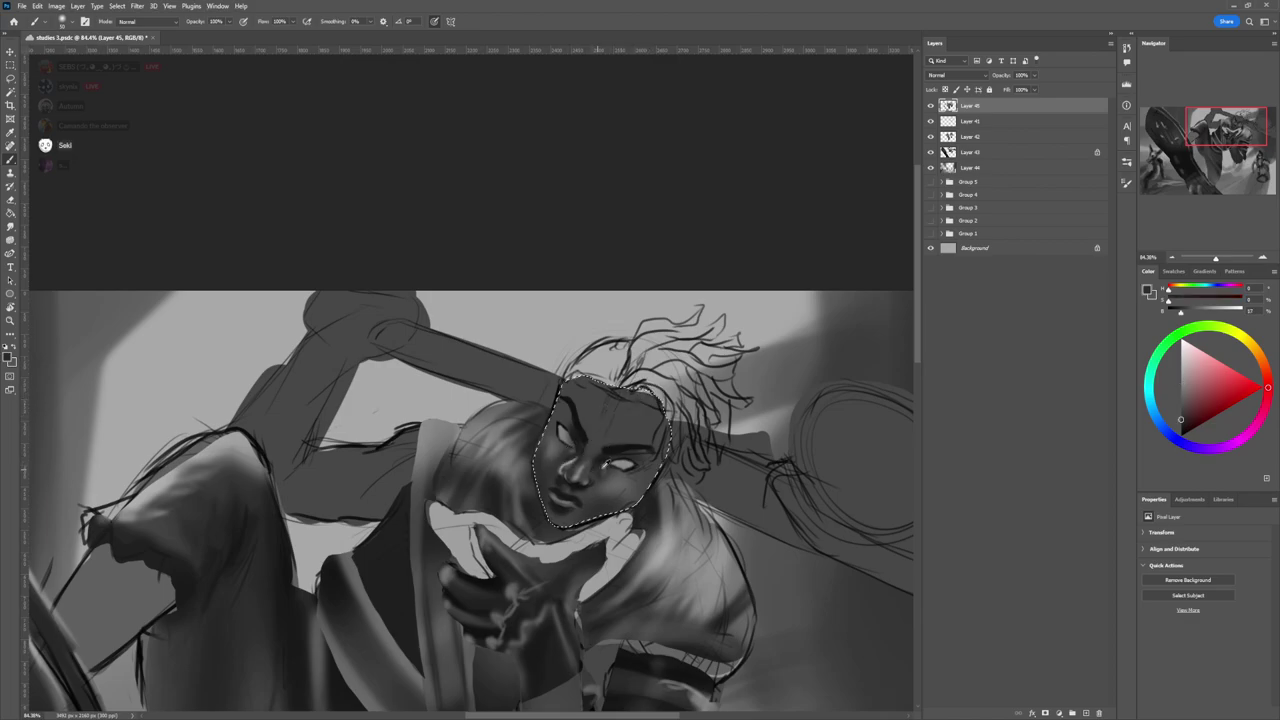
{"action": "left_click", "coordinate": [589, 466], "text": "alt"}
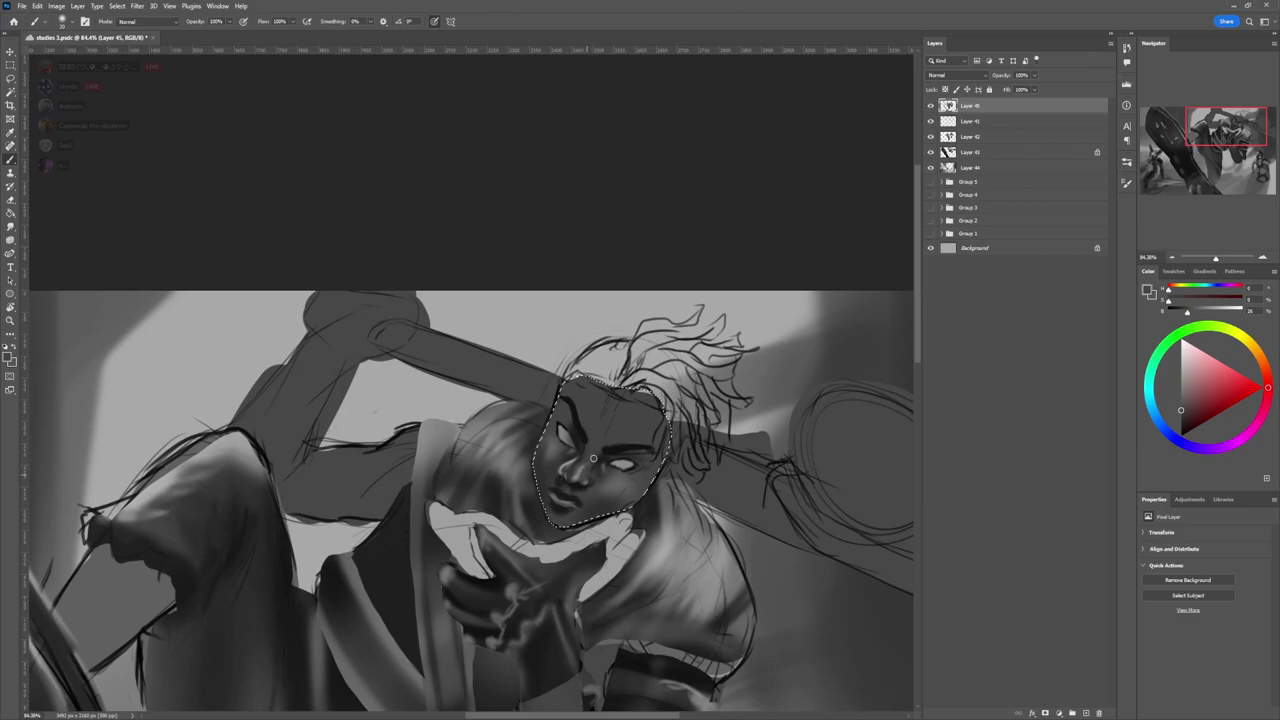
{"action": "left_click", "coordinate": [600, 456], "text": "alt"}
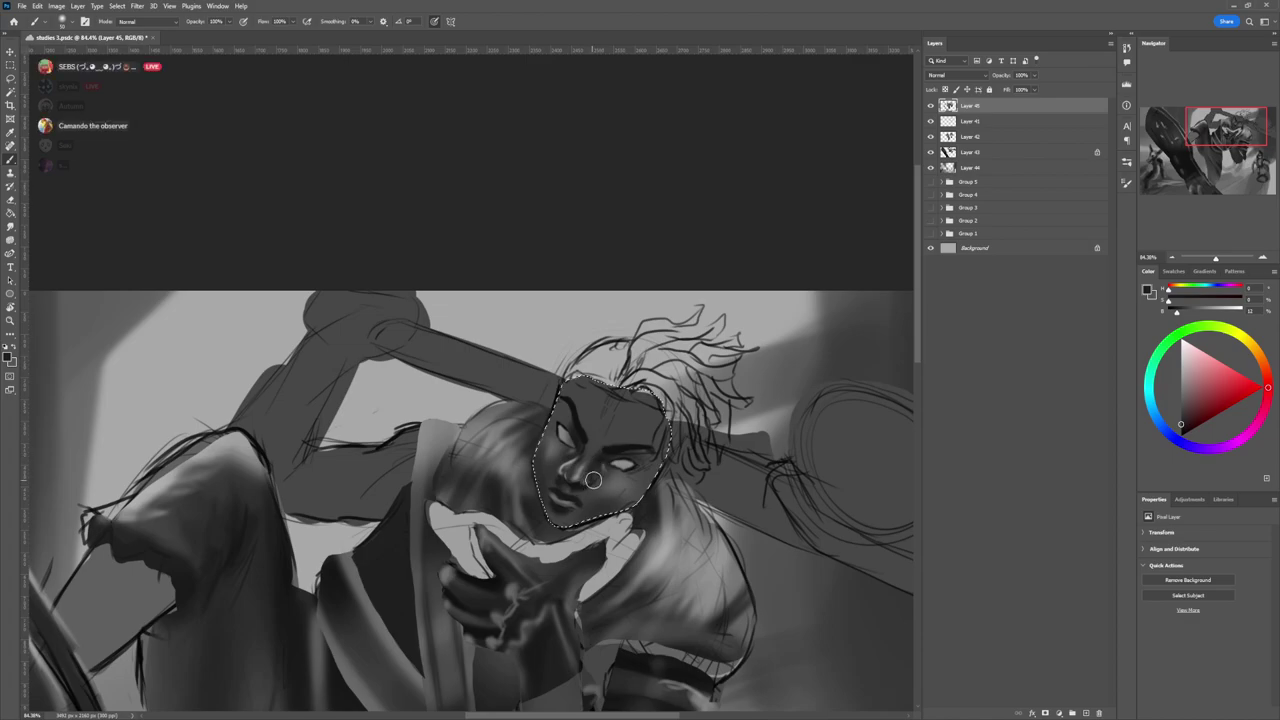
- Blend the broad cheek and jaw toward the face's outer edge with greys sampled there, enlarging the soft brush
{"action": "left_click", "coordinate": [592, 488], "text": "alt"}
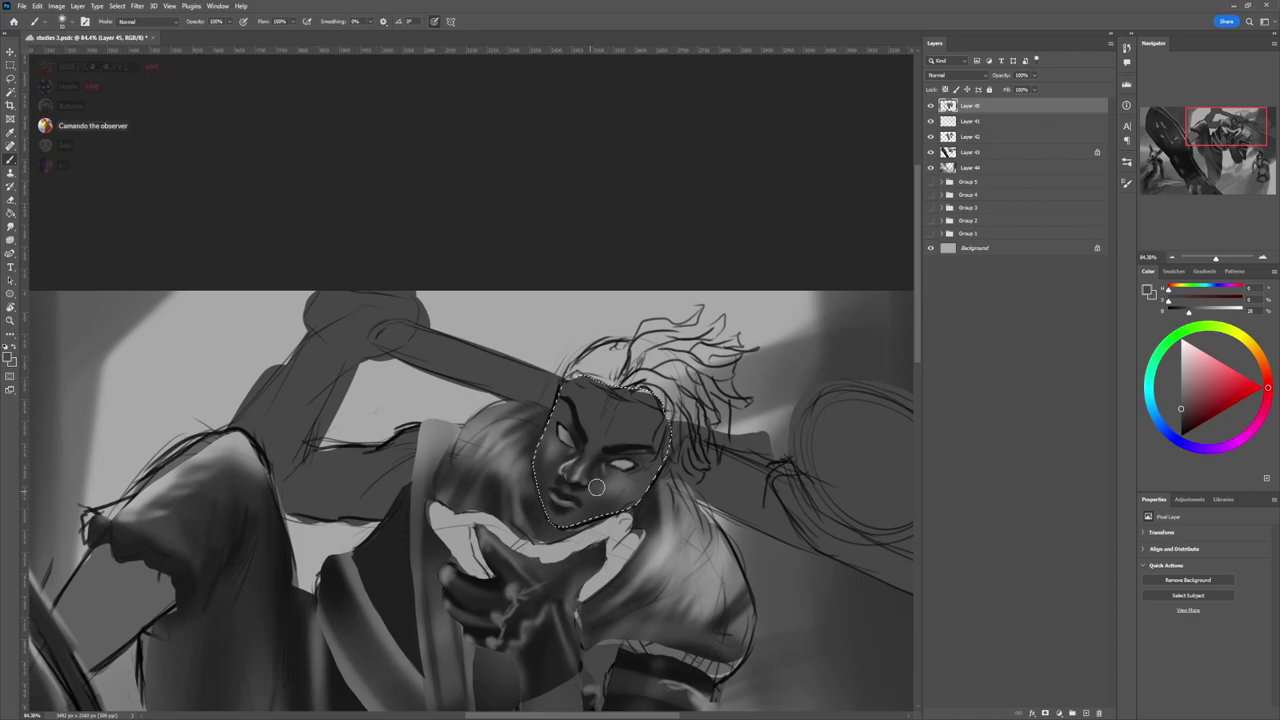
{"action": "left_click", "coordinate": [625, 493], "text": "alt"}
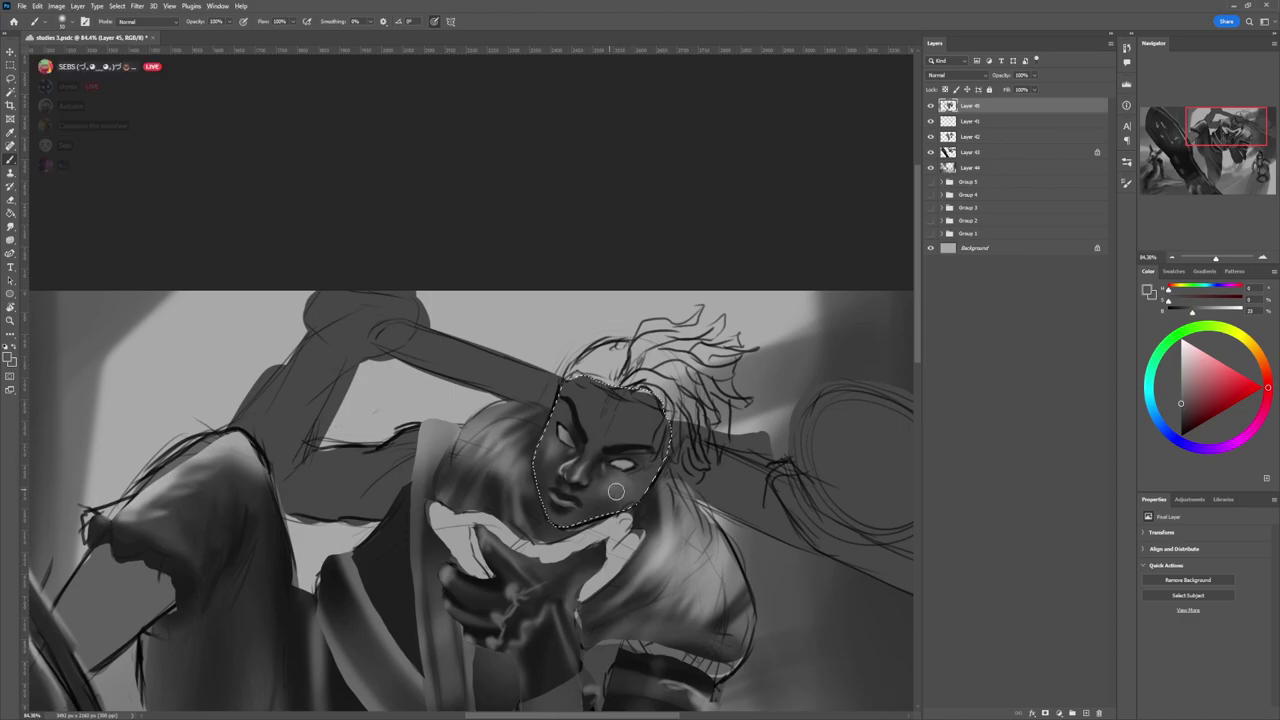
{"action": "left_click", "coordinate": [606, 501], "text": "alt"}
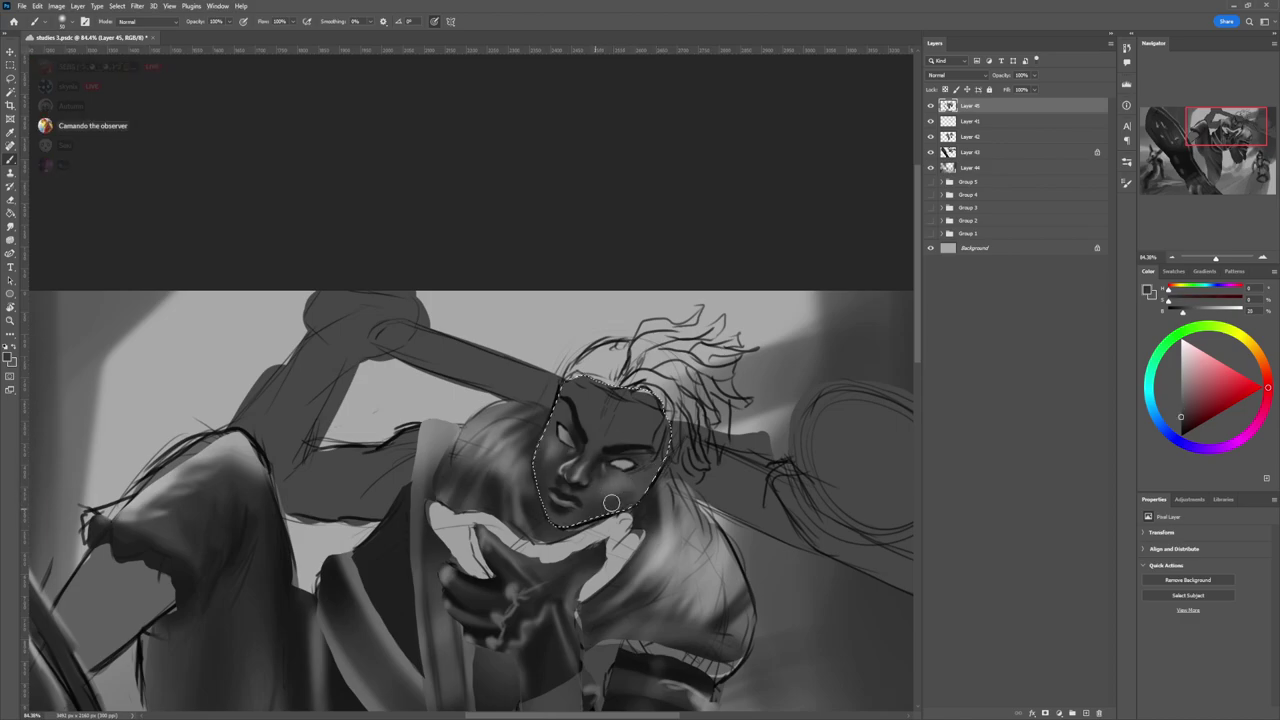
{"action": "left_click", "coordinate": [626, 511], "text": "alt"}
{"action": "left_click", "coordinate": [628, 494], "text": "alt"}
{"action": "key", "text": "bracketright"}
{"action": "key", "text": "bracketright"}
{"action": "key", "text": "bracketright"}
{"action": "key", "text": "bracketright"}
{"action": "key", "text": "bracketright"}
{"action": "key", "text": "bracketright"}
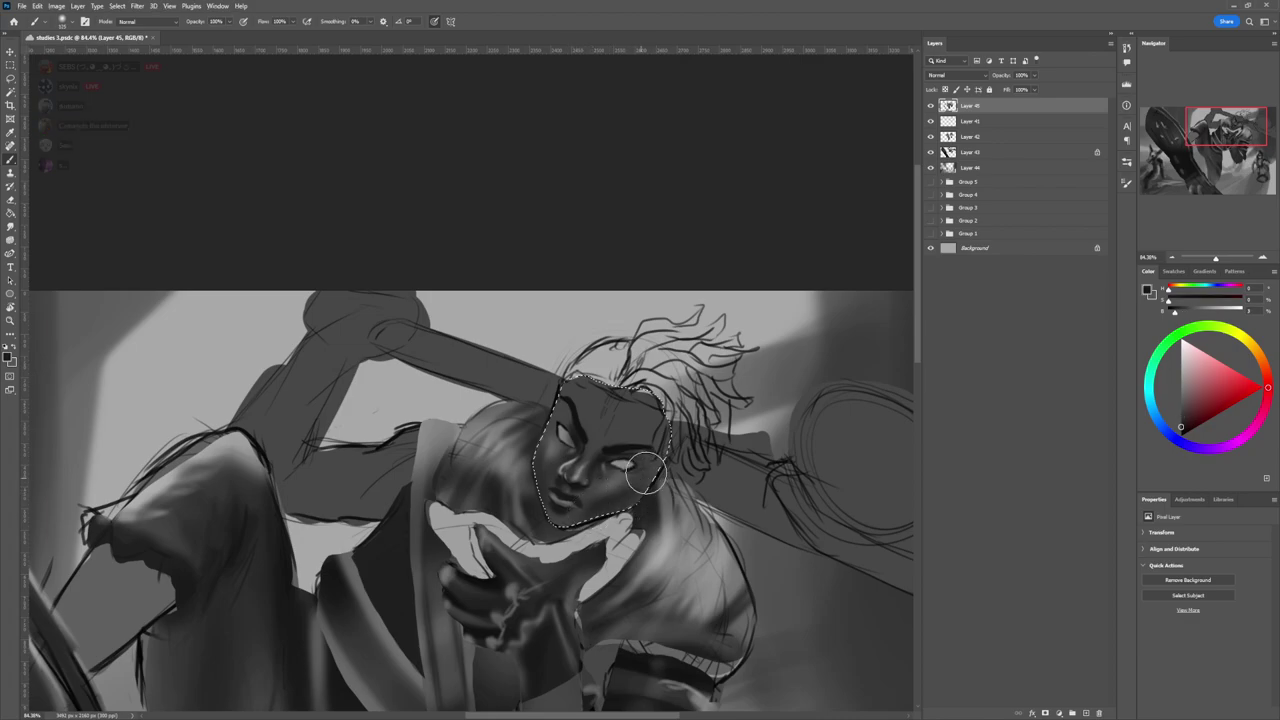
{"action": "left_click", "coordinate": [645, 492], "text": "alt"}
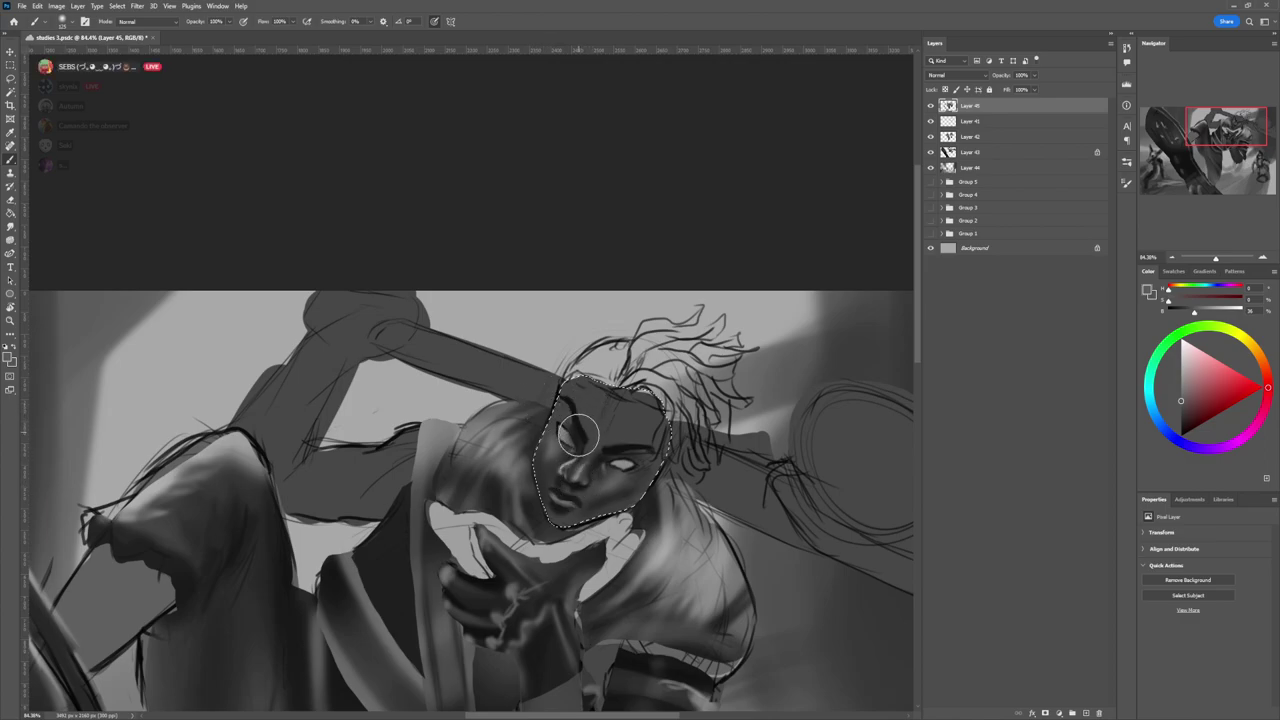
- Paint dark irises and upper-lid shadows in both eyes with very dark greys and a reduced brush
{"action": "left_click_drag", "start_coordinate": [1183, 408], "coordinate": [1181, 424]}
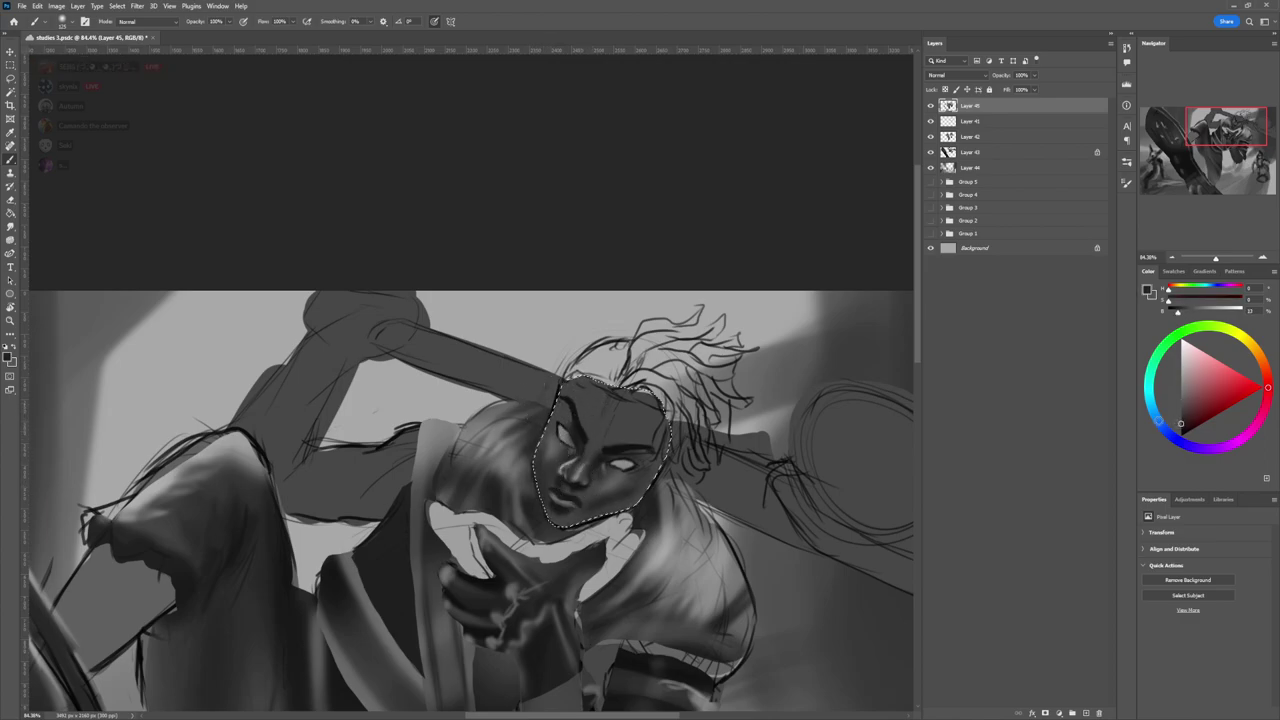
{"action": "key", "text": "bracketleft"}
{"action": "key", "text": "bracketleft"}
{"action": "key", "text": "bracketleft"}
{"action": "key", "text": "bracketleft"}
{"action": "key", "text": "bracketleft"}
{"action": "key", "text": "bracketleft"}
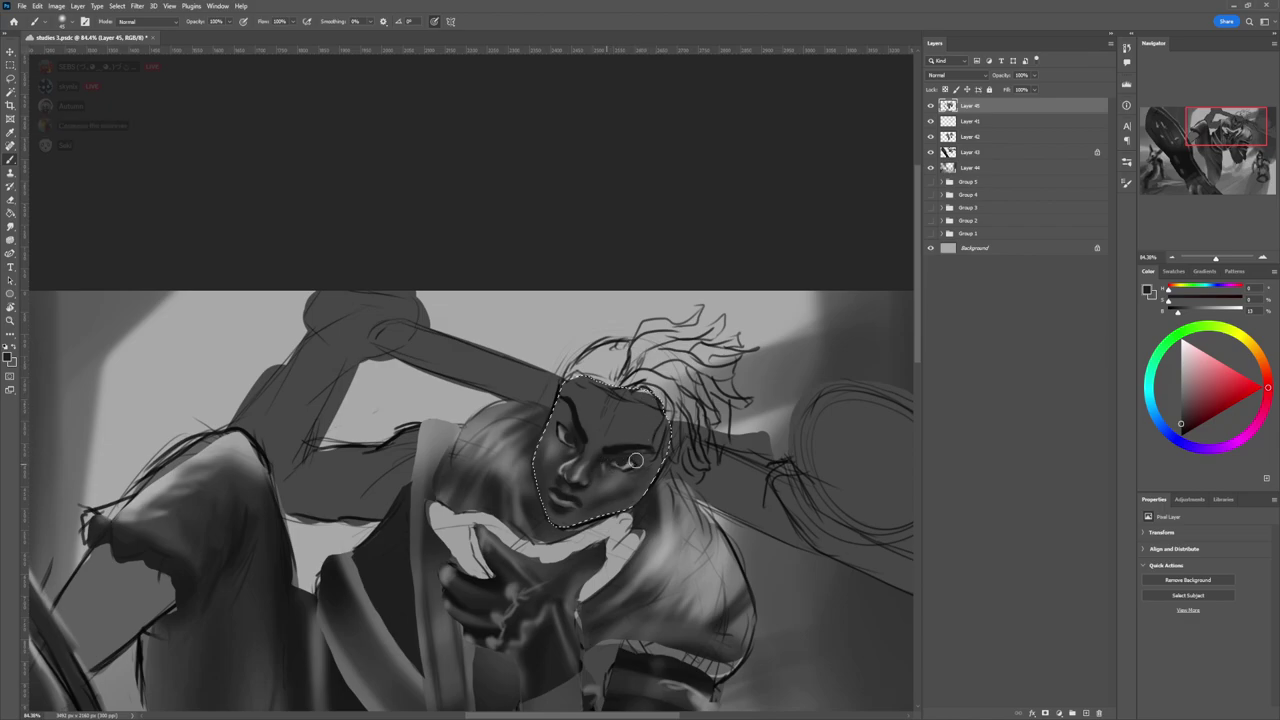
{"action": "left_click", "coordinate": [1177, 427]}
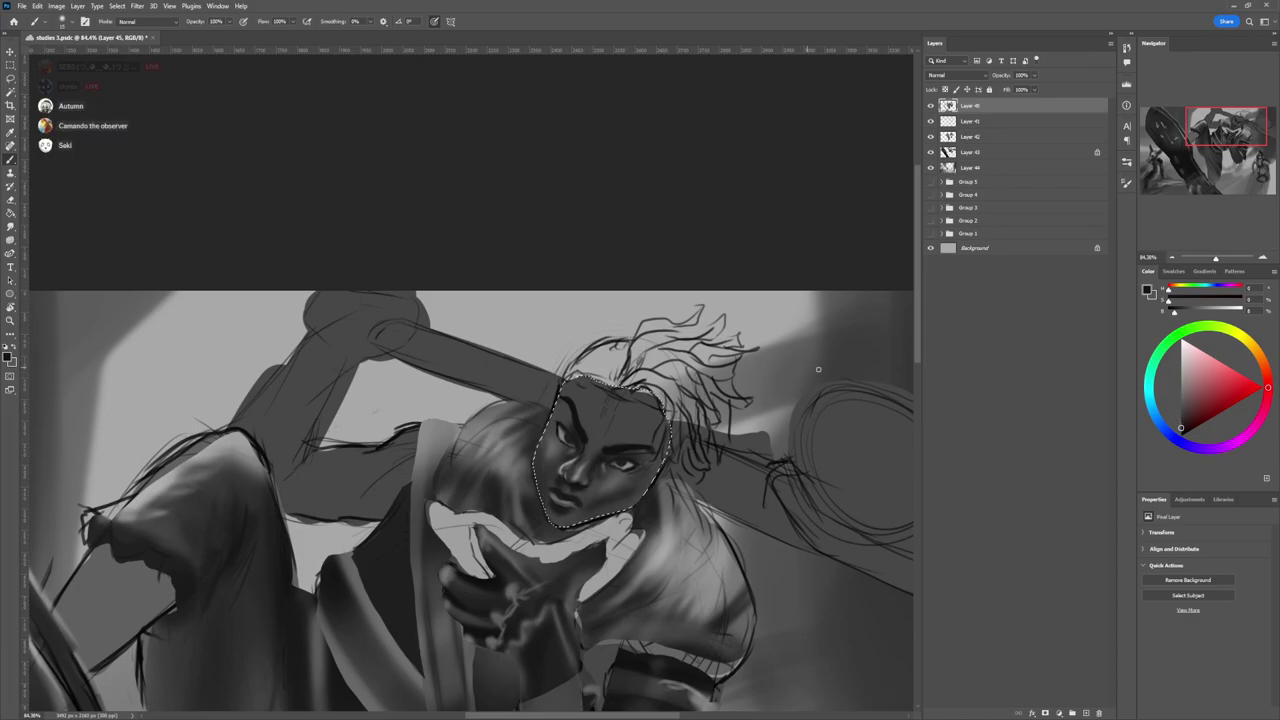
- Paint a bright 79% grey rim light on the temple beside the brow with a slightly enlarged soft brush
{"action": "left_click", "coordinate": [557, 405], "text": "alt"}
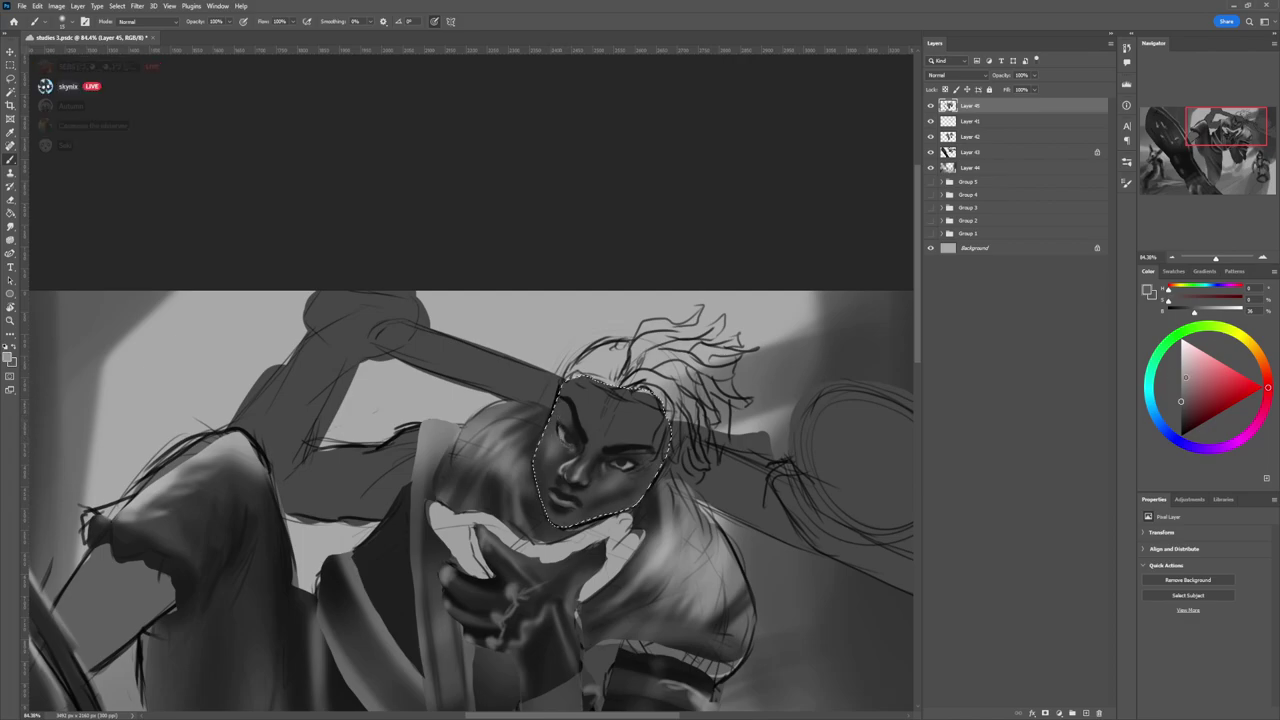
{"action": "left_click", "coordinate": [1181, 377]}
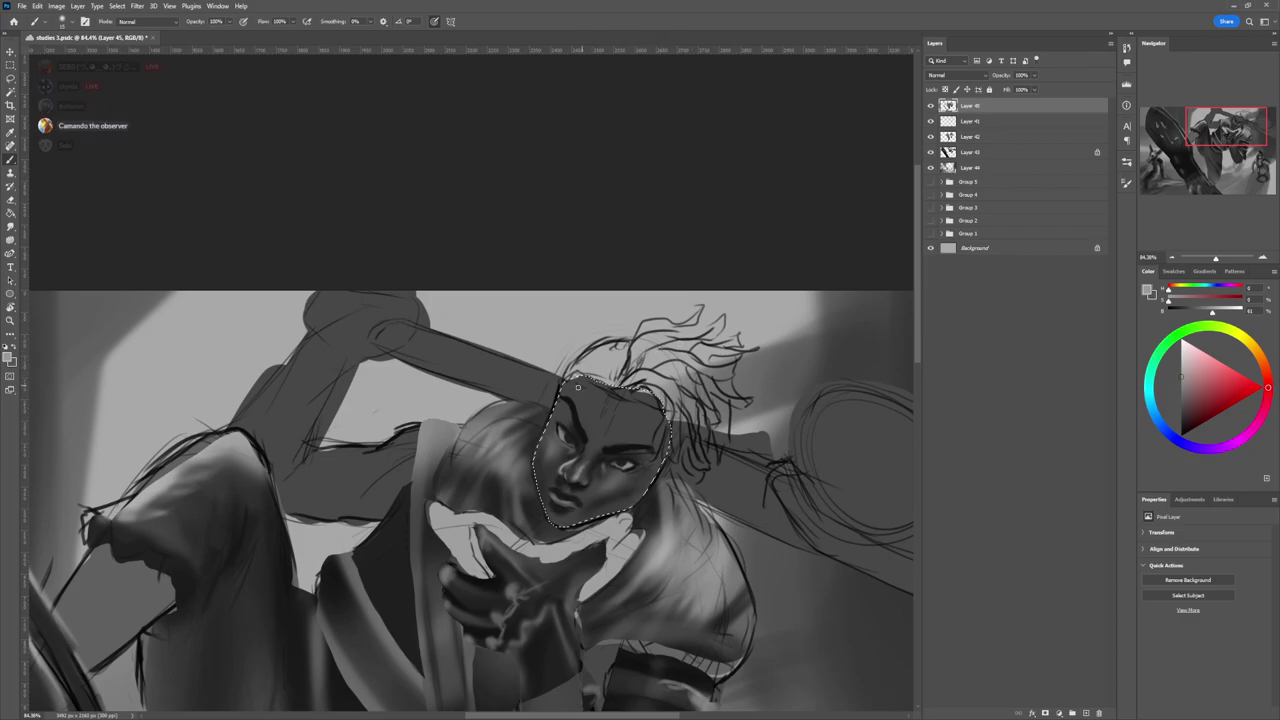
{"action": "left_click", "coordinate": [1177, 356]}
{"action": "key", "text": "bracketright"}
{"action": "key", "text": "bracketright"}
{"action": "key", "text": "bracketright"}
{"action": "left_click_drag", "start_coordinate": [556, 403], "coordinate": [562, 413]}
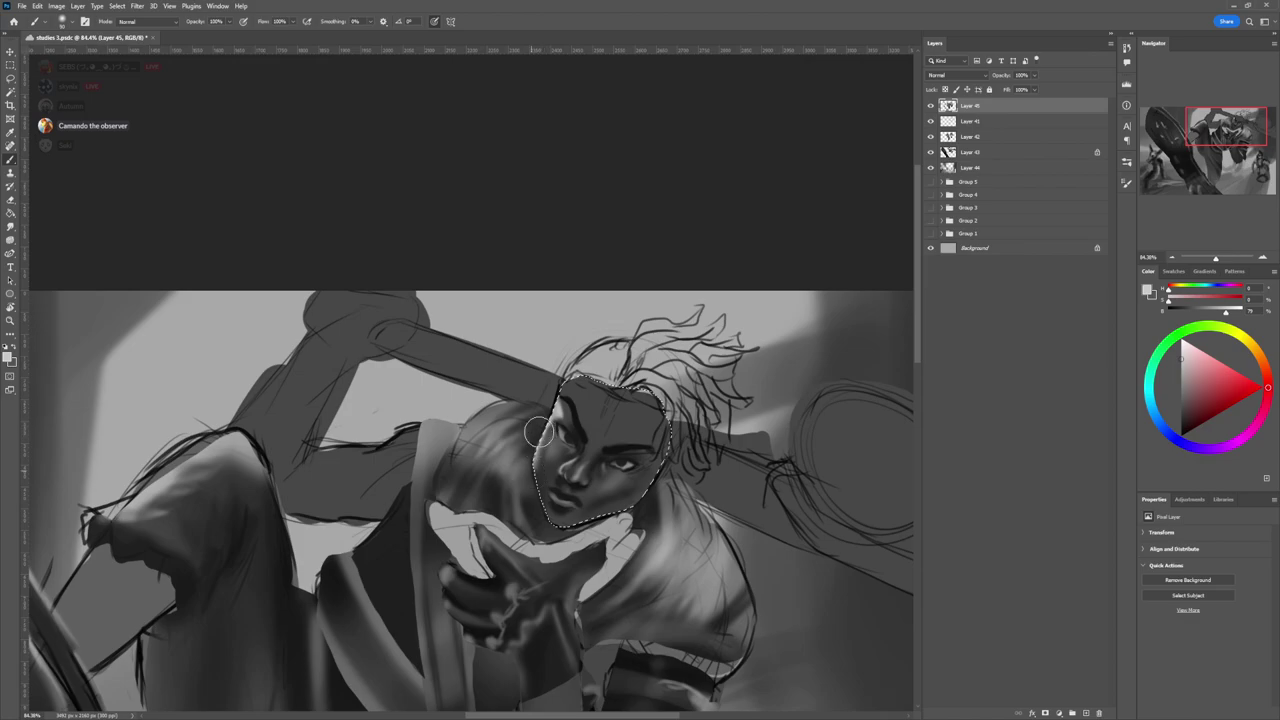
- Extend the light grey rim light down the outer edge of the face's narrow side, varying the brush size
{"action": "key", "text": "bracketright"}
{"action": "key", "text": "bracketright"}
{"action": "key", "text": "bracketright"}
{"action": "key", "text": "bracketright"}
{"action": "key", "text": "bracketright"}
{"action": "key", "text": "bracketright"}
{"action": "key", "text": "bracketright"}
{"action": "key", "text": "bracketright"}
{"action": "key", "text": "bracketright"}
{"action": "key", "text": "bracketleft"}
{"action": "key", "text": "bracketleft"}
{"action": "key", "text": "bracketleft"}
{"action": "key", "text": "bracketleft"}
{"action": "key", "text": "bracketleft"}
{"action": "key", "text": "bracketleft"}
{"action": "key", "text": "bracketleft"}
{"action": "key", "text": "bracketleft"}
{"action": "key", "text": "bracketleft"}
{"action": "key", "text": "bracketleft"}
{"action": "key", "text": "bracketleft"}
{"action": "key", "text": "bracketleft"}
{"action": "key", "text": "bracketleft"}
{"action": "key", "text": "bracketleft"}
{"action": "key", "text": "bracketleft"}
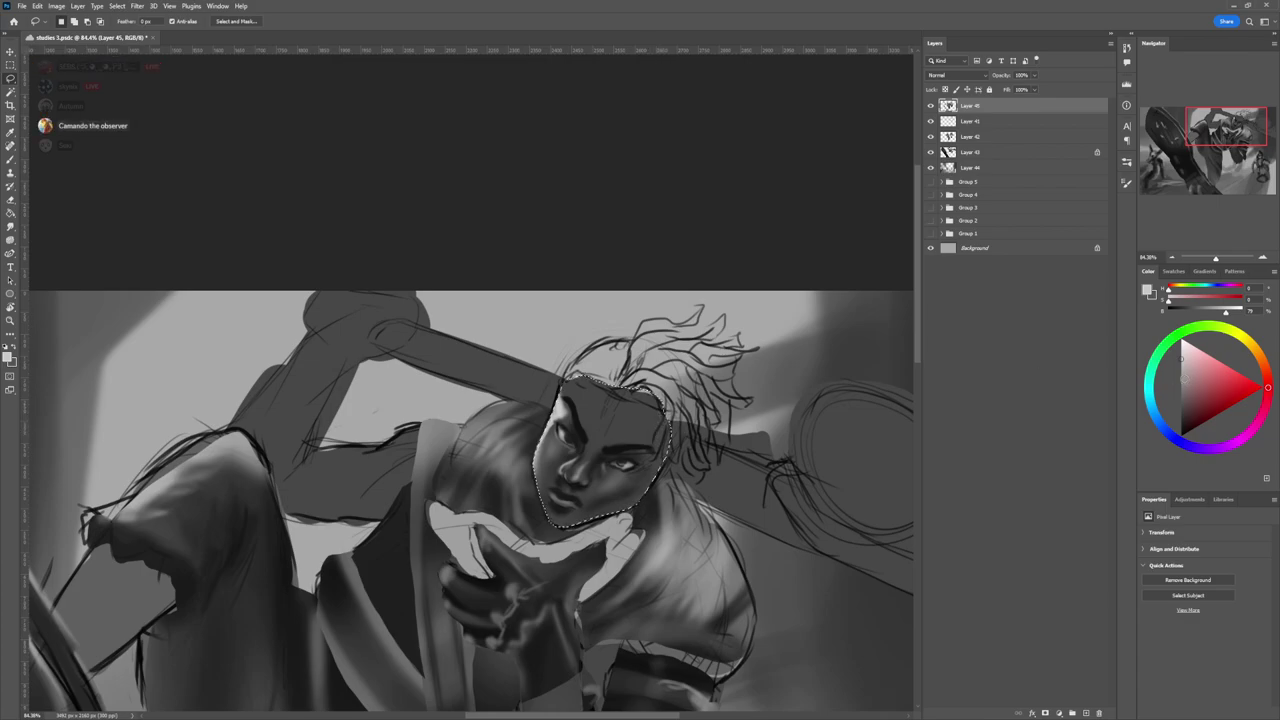
- Add a new layer above the painting in Overlay blend mode and pick a 61% grey
{"action": "key", "text": "ctrl+shift+alt+n"}
{"action": "left_click", "coordinate": [982, 77]}
{"action": "left_click", "coordinate": [946, 198]}
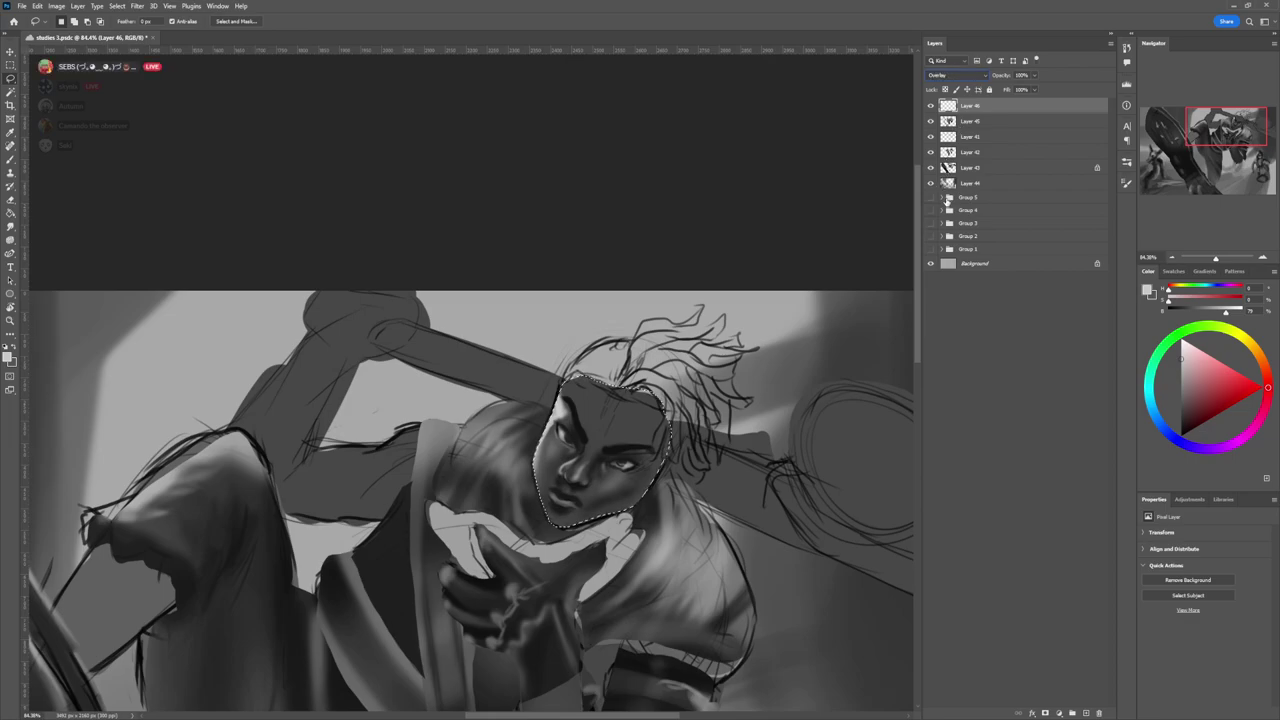
{"action": "left_click", "coordinate": [1178, 376]}
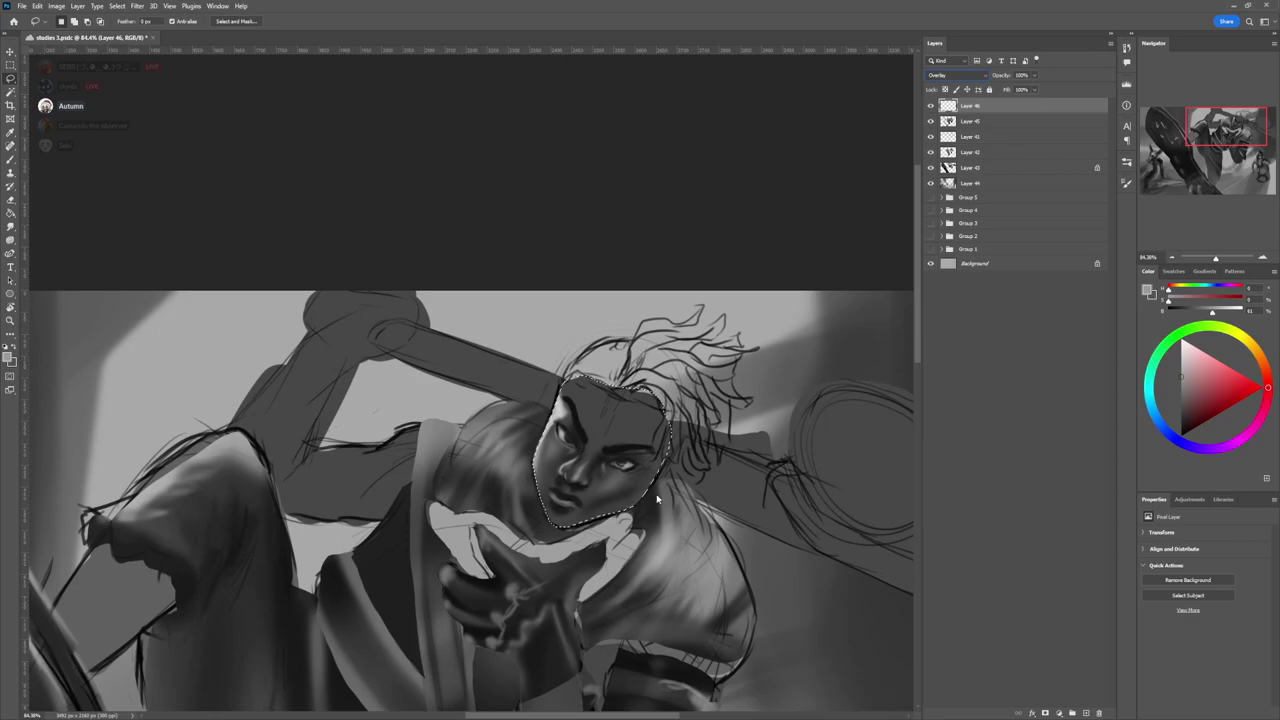
- Clear the face selection to check the shading without its outline, and restore the selection
{"action": "key", "text": "ctrl+d"}
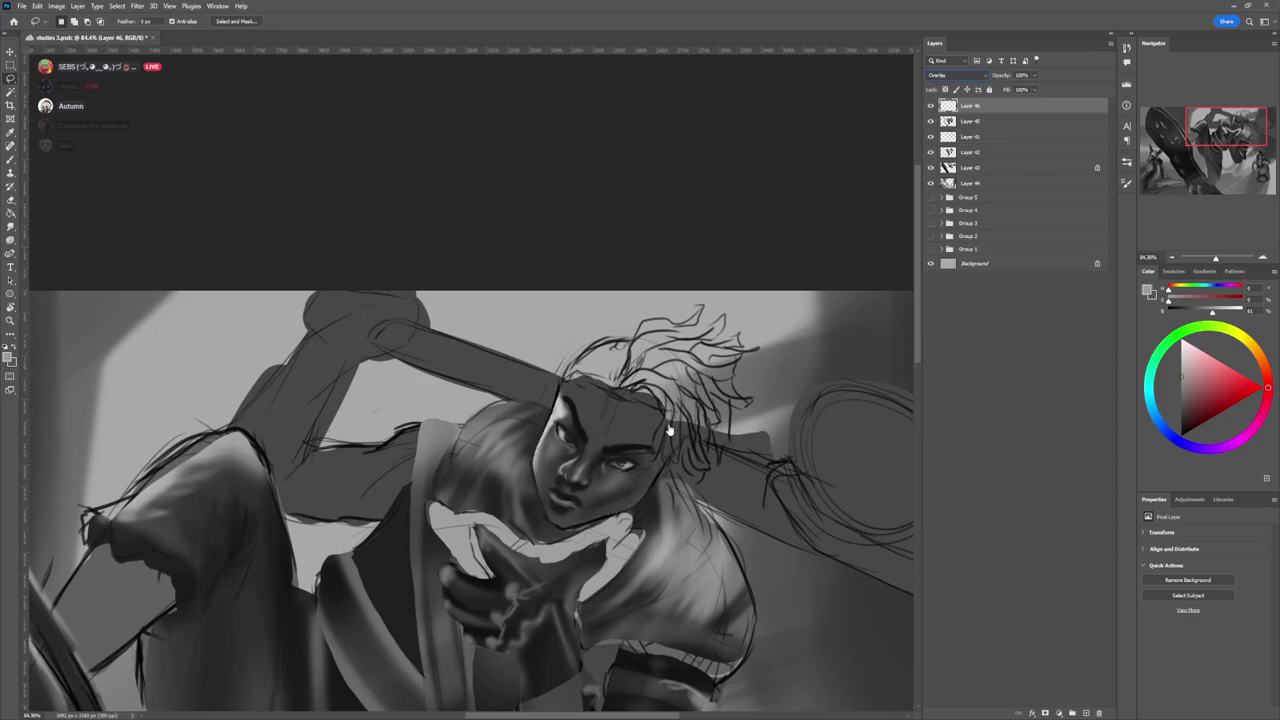
{"action": "key", "text": "ctrl+shift+d"}
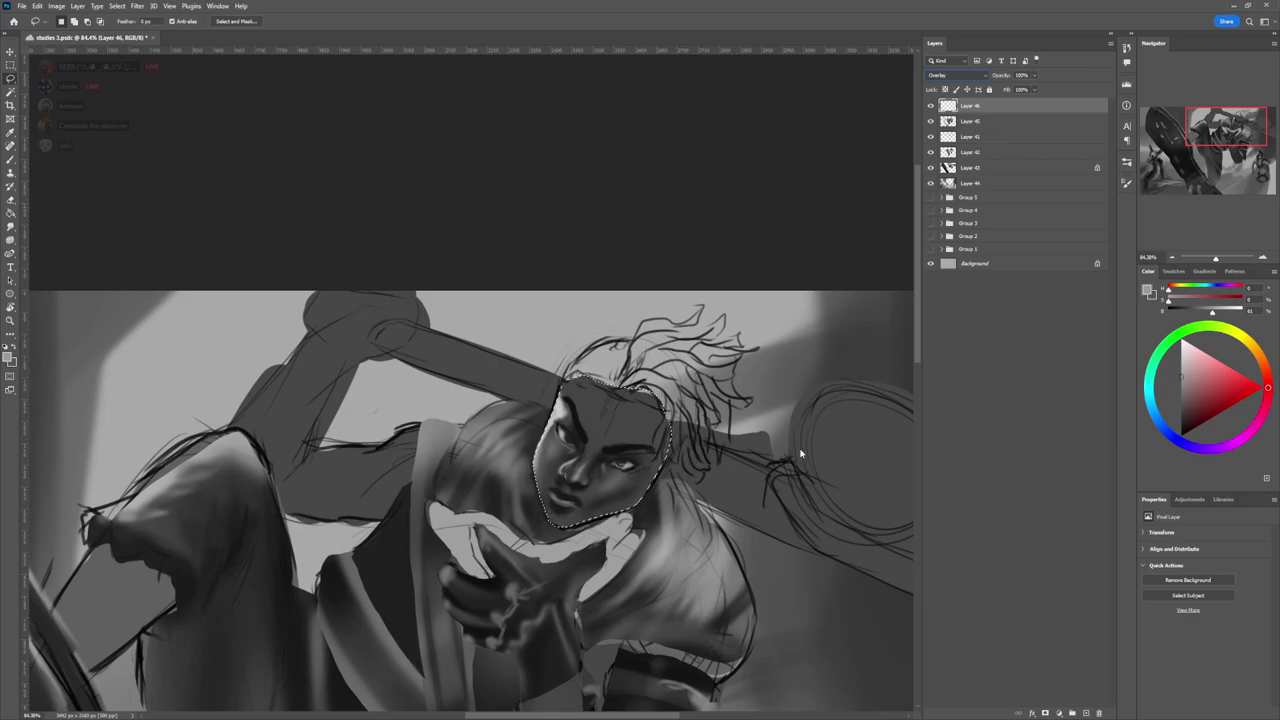
{"action": "key", "text": "ctrl+d"}
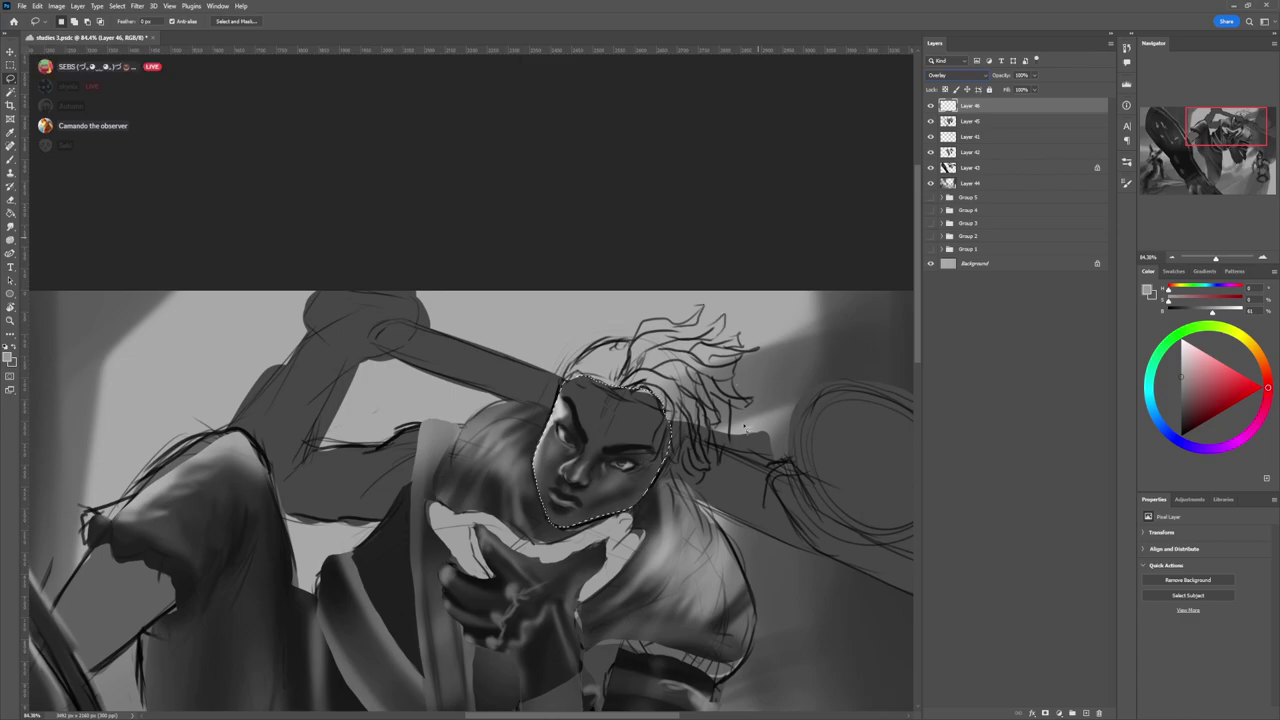
{"action": "key", "text": "ctrl+shift+d"}
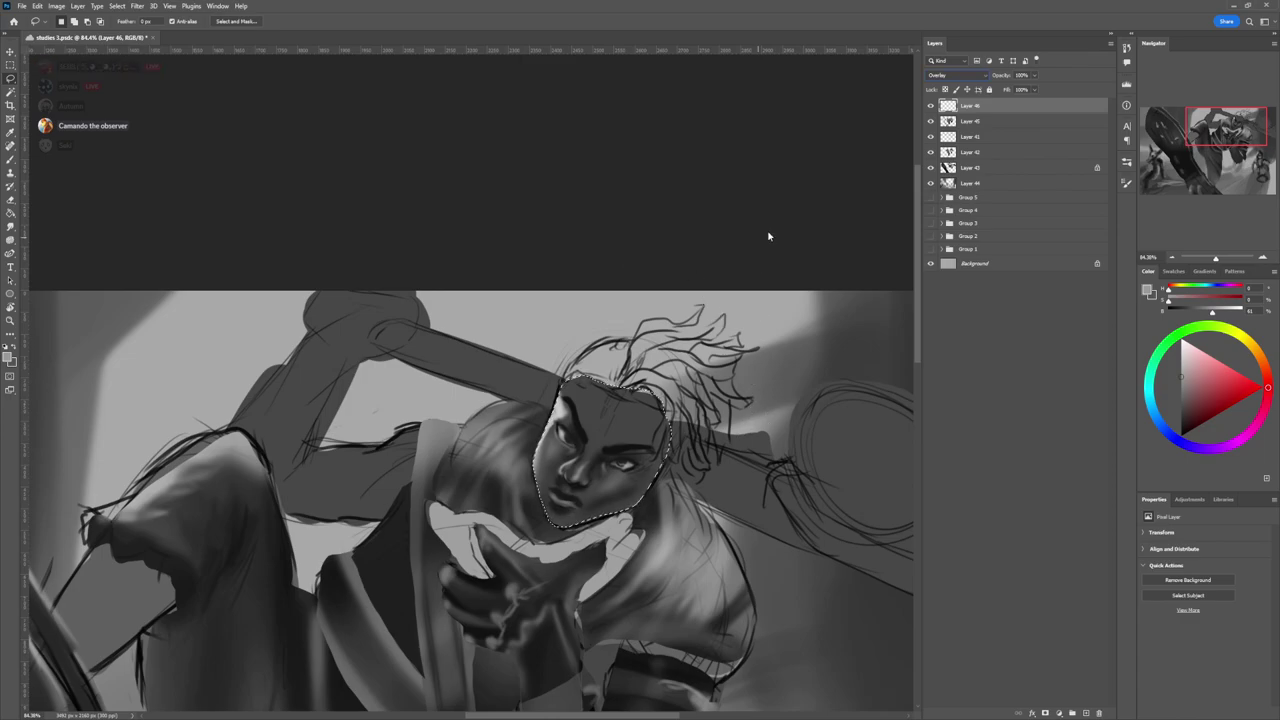
- Paint an 89% grey highlight along the nose on the Overlay layer with a smaller brush
{"action": "left_click", "coordinate": [14, 158]}
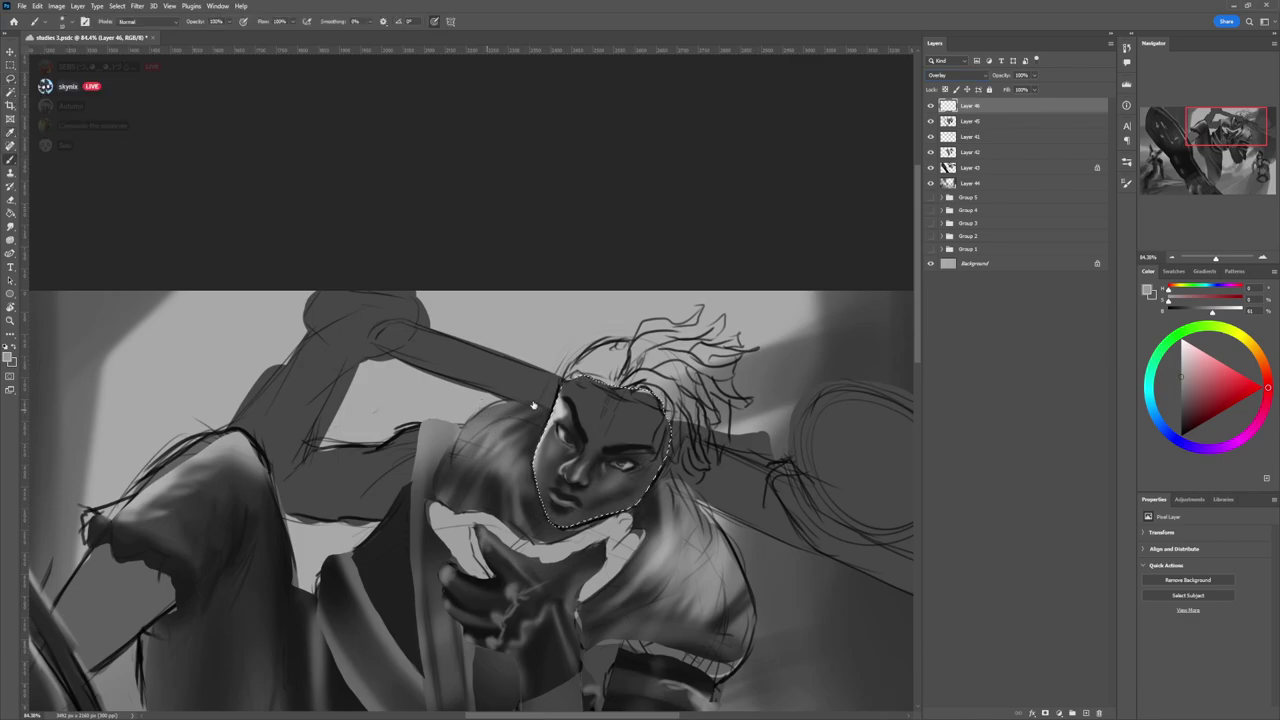
{"action": "left_click", "coordinate": [587, 405]}
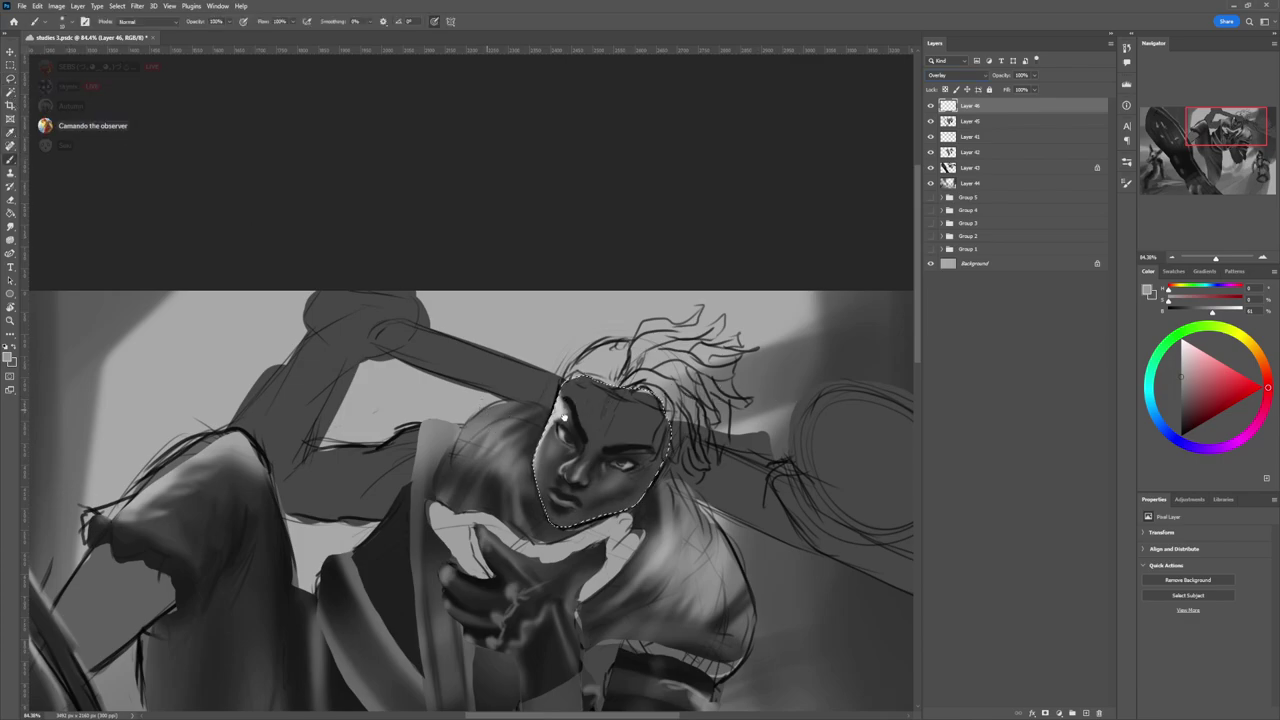
{"action": "key", "text": "bracketleft"}
{"action": "key", "text": "bracketleft"}
{"action": "key", "text": "bracketleft"}
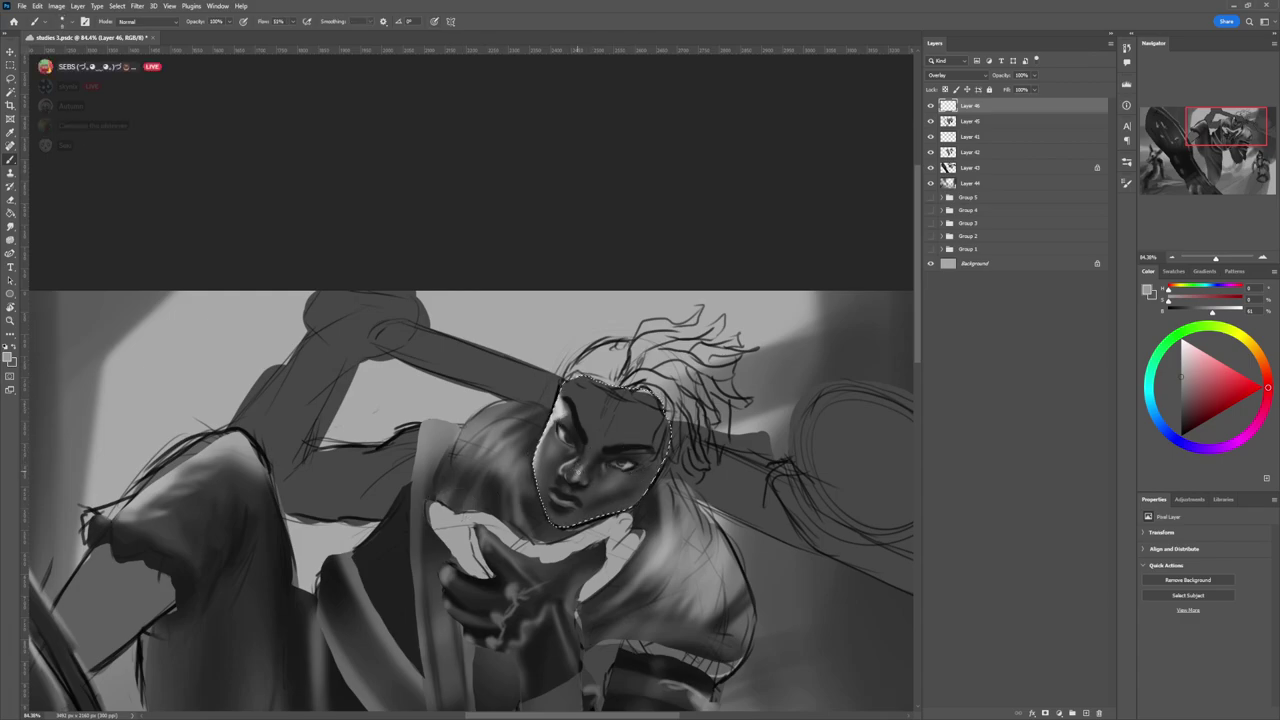
{"action": "left_click", "coordinate": [1180, 349]}
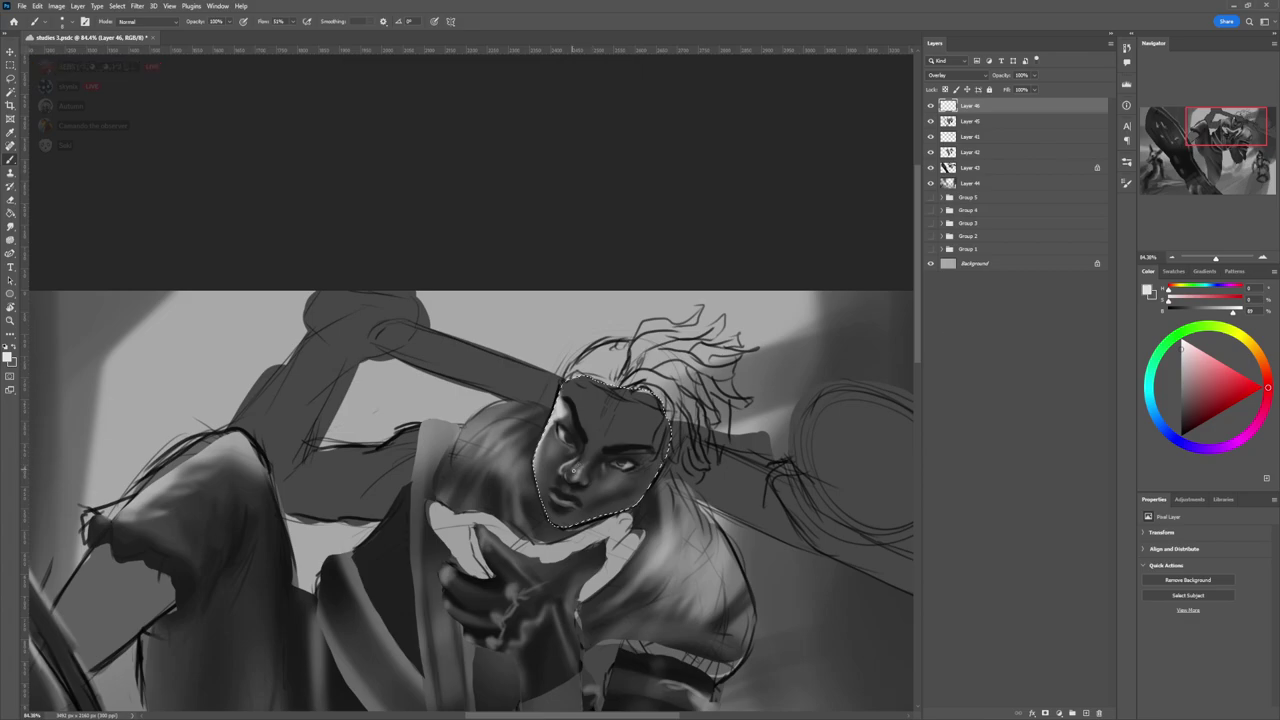
{"action": "left_click_drag", "start_coordinate": [578, 475], "coordinate": [571, 468]}
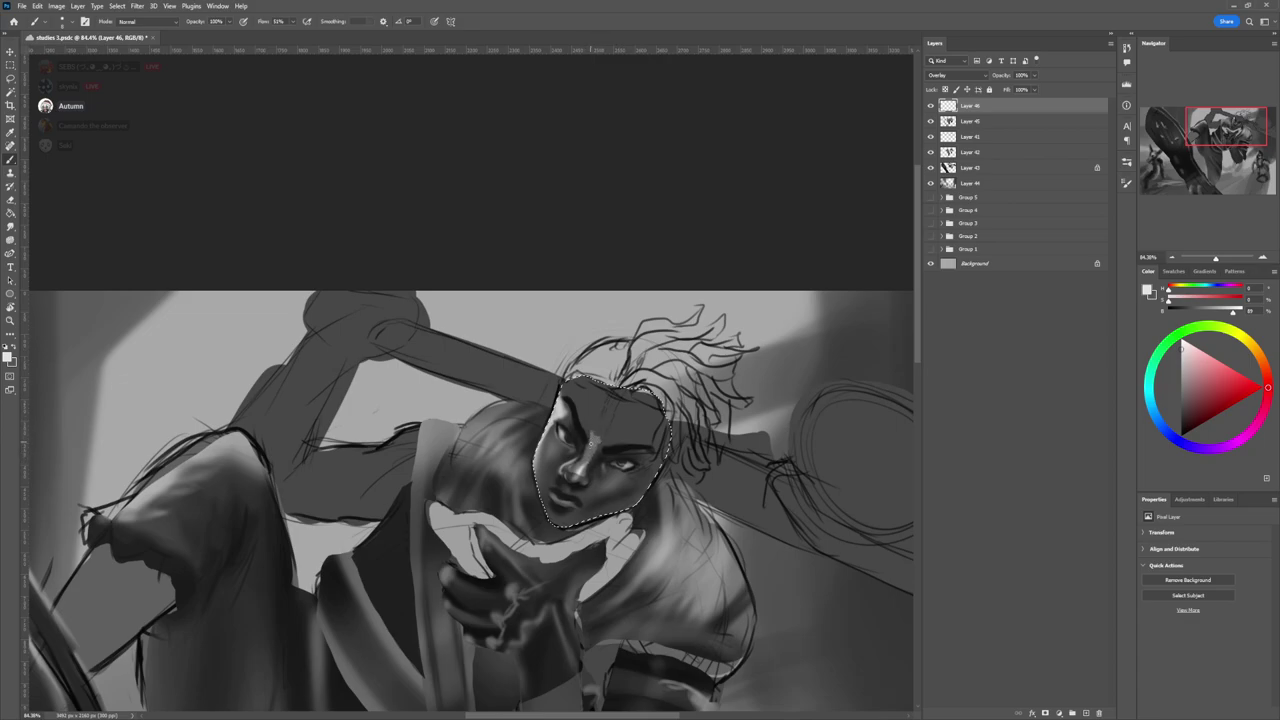
- Brighten the area between the brows and up the forehead with an enlarged brush in the same 89% grey
{"action": "key", "text": "]"}
{"action": "key", "text": "]"}
{"action": "key", "text": "]"}
{"action": "mouse_move", "coordinate": [595, 436]}
{"action": "left_mouse_down"}
{"action": "mouse_move", "coordinate": [590, 397]}
{"action": "mouse_move", "coordinate": [592, 428]}
{"action": "left_mouse_up"}
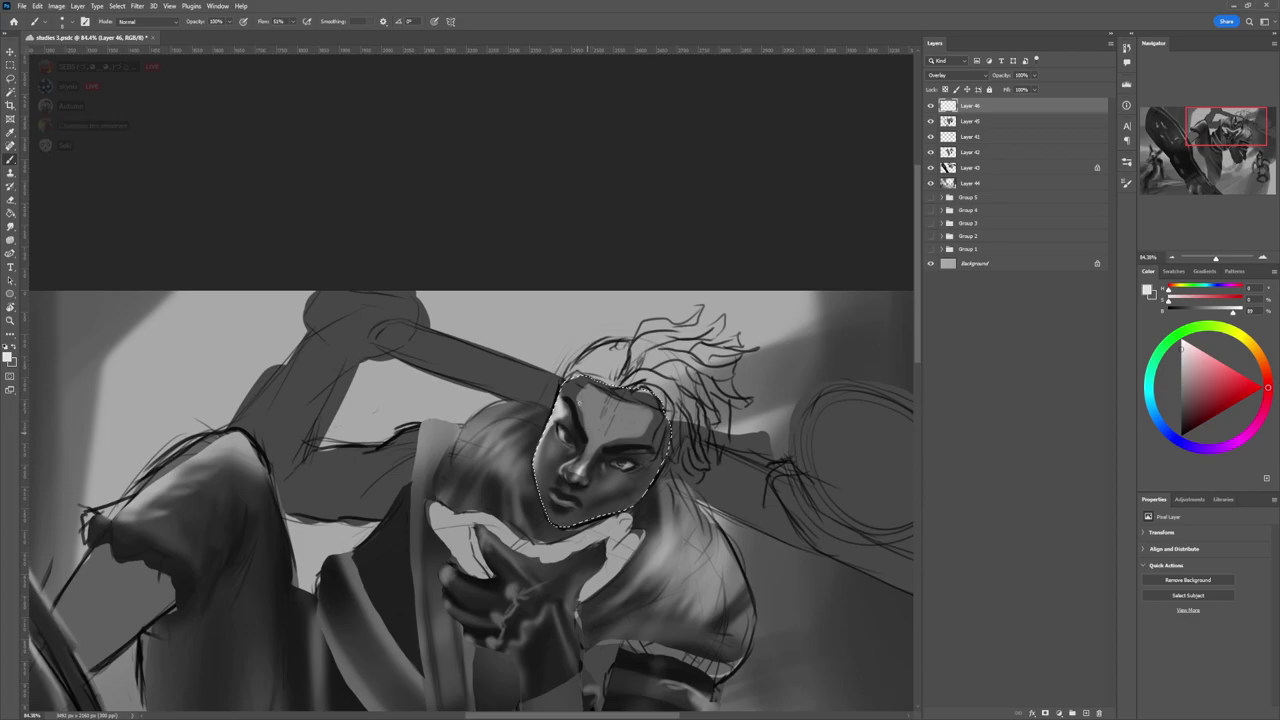
- Refine the cheek below the wider-side eye on Layer 45 with light and dark greys sampled from the face
{"action": "key", "text": "z"}
{"action": "left_click_drag", "start_coordinate": [621, 476], "coordinate": [576, 476]}
{"action": "mouse_move", "coordinate": [676, 456]}
{"action": "left_mouse_down"}
{"action": "mouse_move", "coordinate": [608, 458]}
{"action": "mouse_move", "coordinate": [679, 481]}
{"action": "left_mouse_up"}
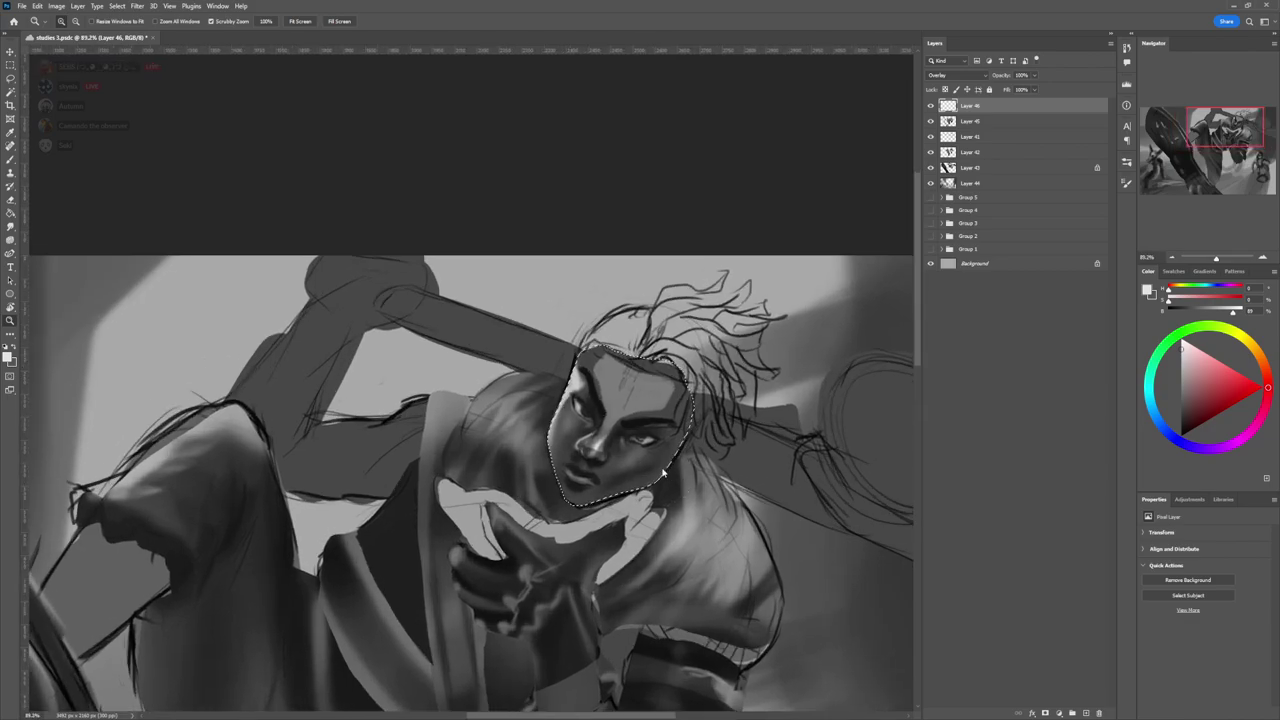
{"action": "key", "text": "b"}
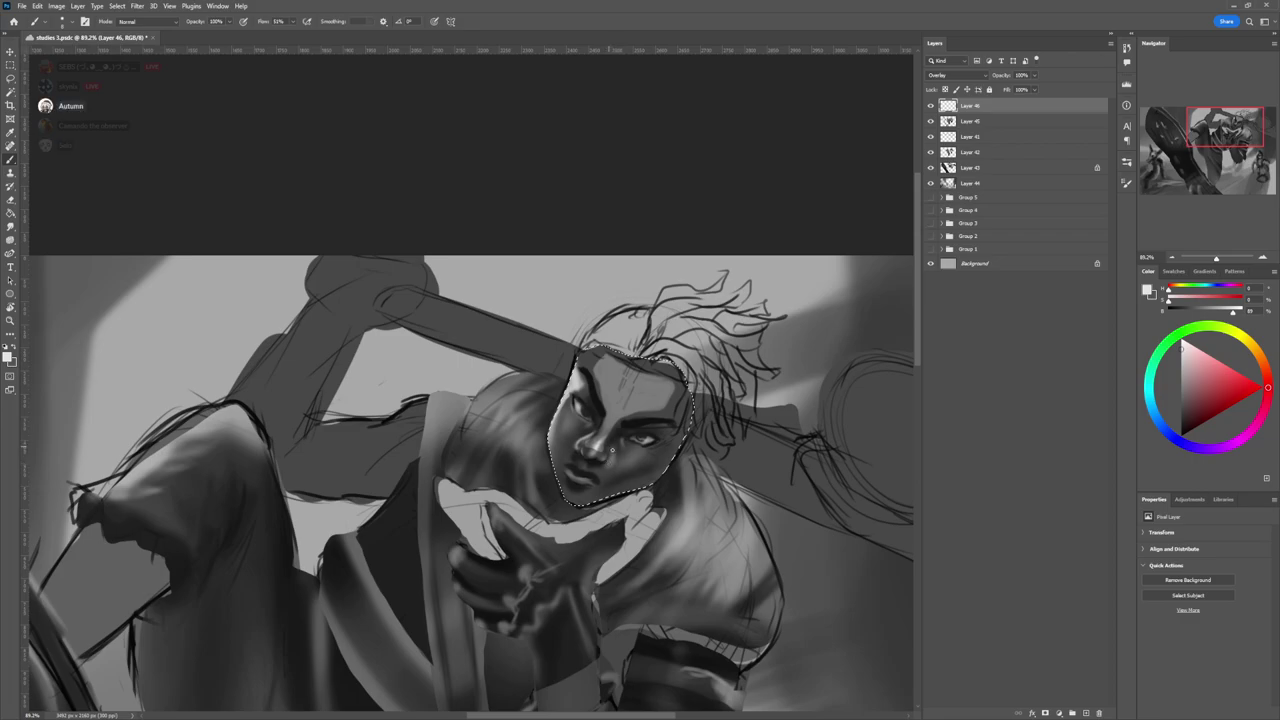
{"action": "left_click", "coordinate": [981, 125]}
{"action": "left_click", "coordinate": [980, 121]}
{"action": "left_click", "coordinate": [611, 443], "text": "alt"}
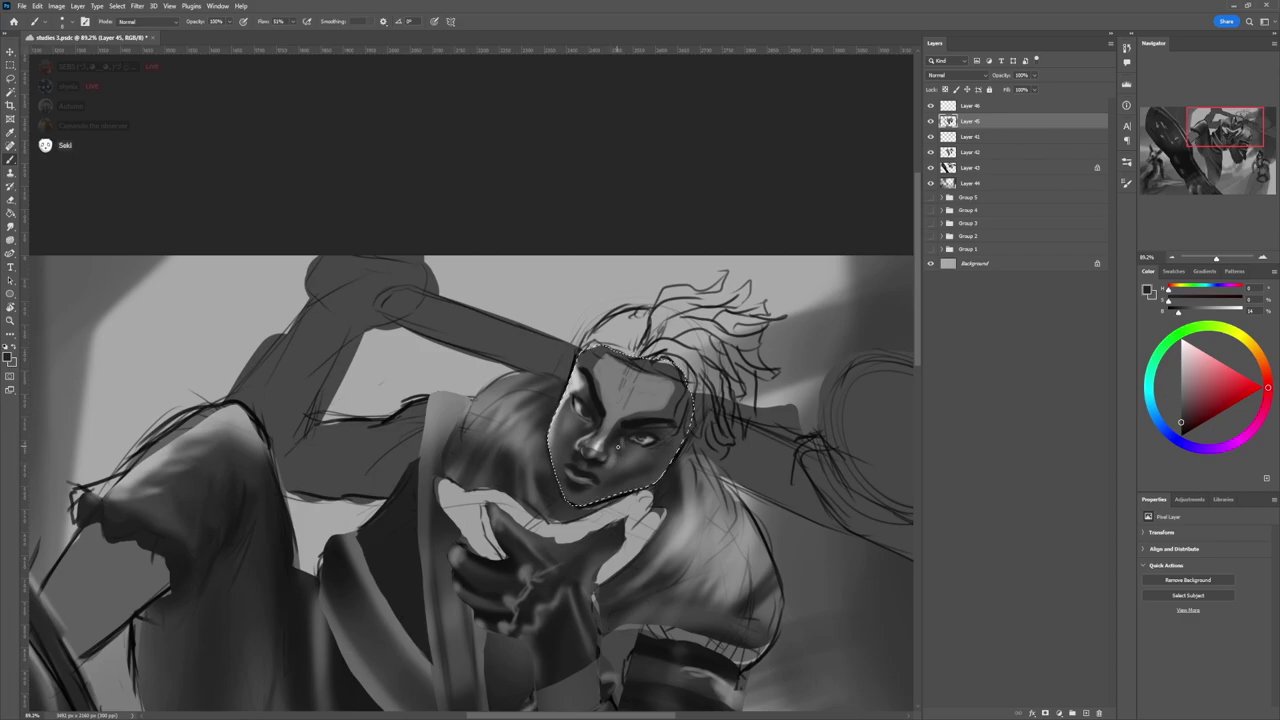
{"action": "left_click", "coordinate": [583, 388], "text": "alt"}
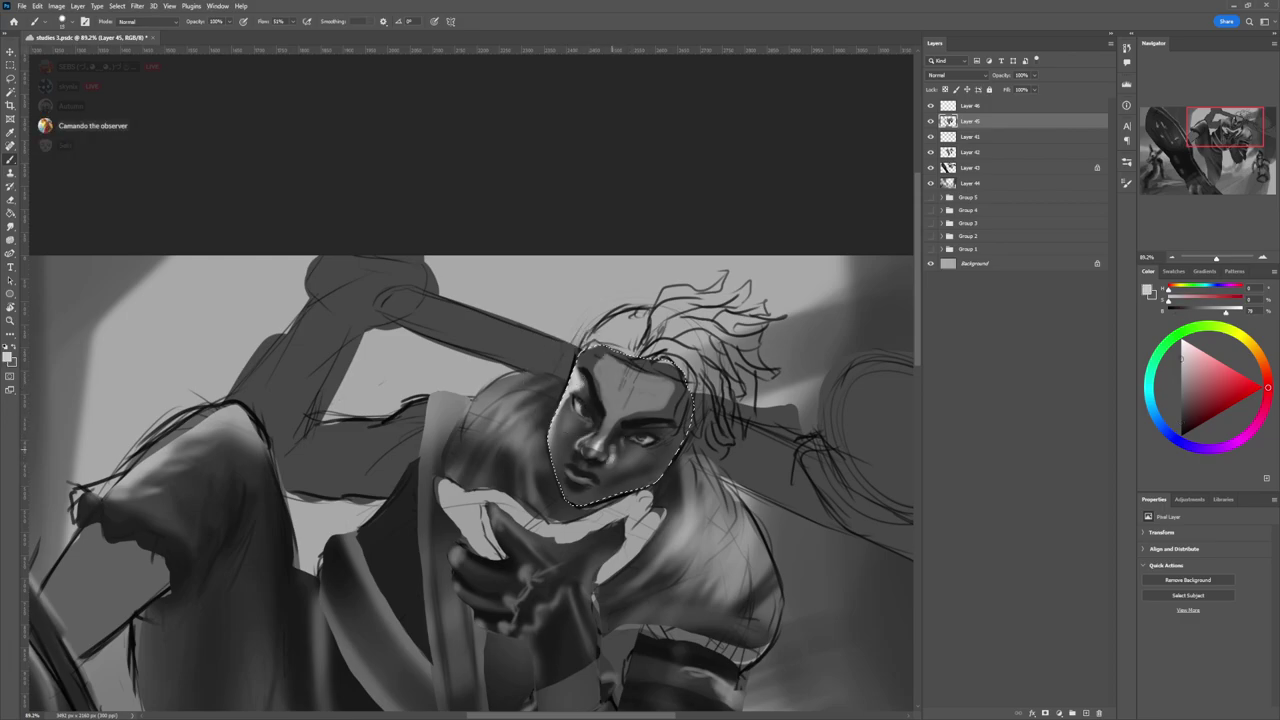
{"action": "left_click", "coordinate": [615, 443], "text": "alt"}
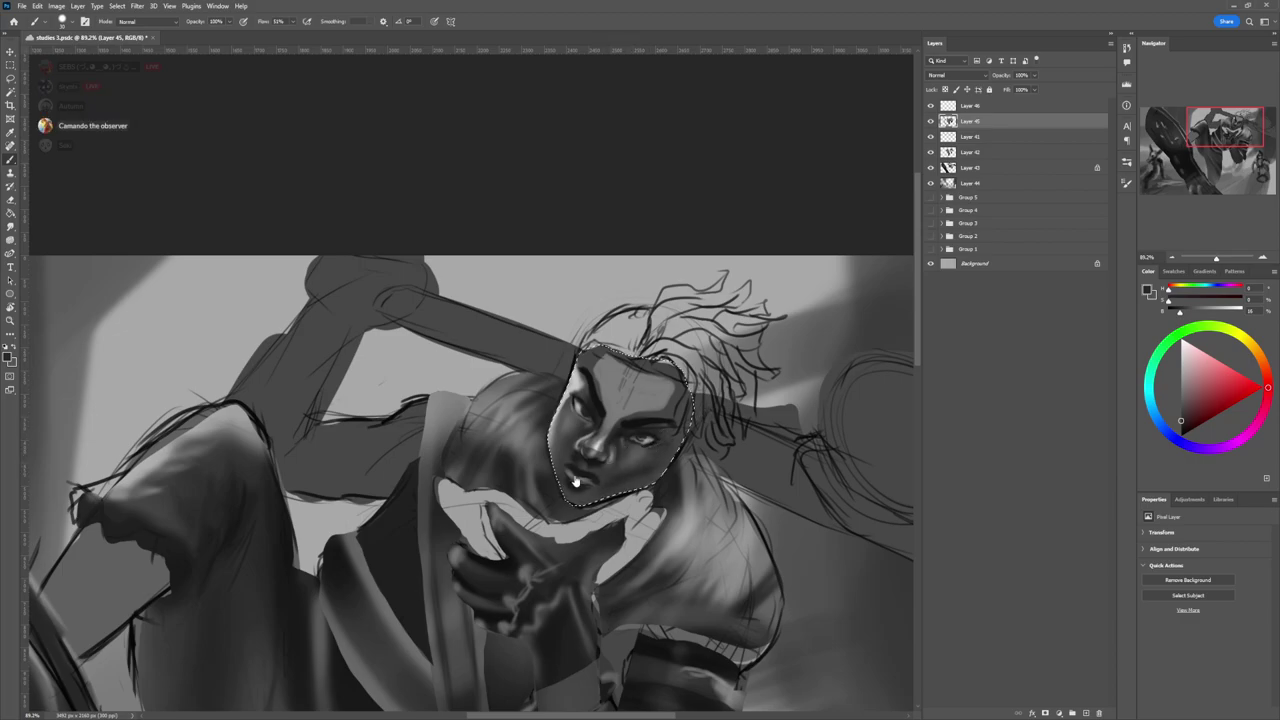
- Clear the face selection and check the face against the whole illustration
{"action": "key", "text": "z"}
{"action": "left_click_drag", "start_coordinate": [613, 476], "coordinate": [582, 470]}
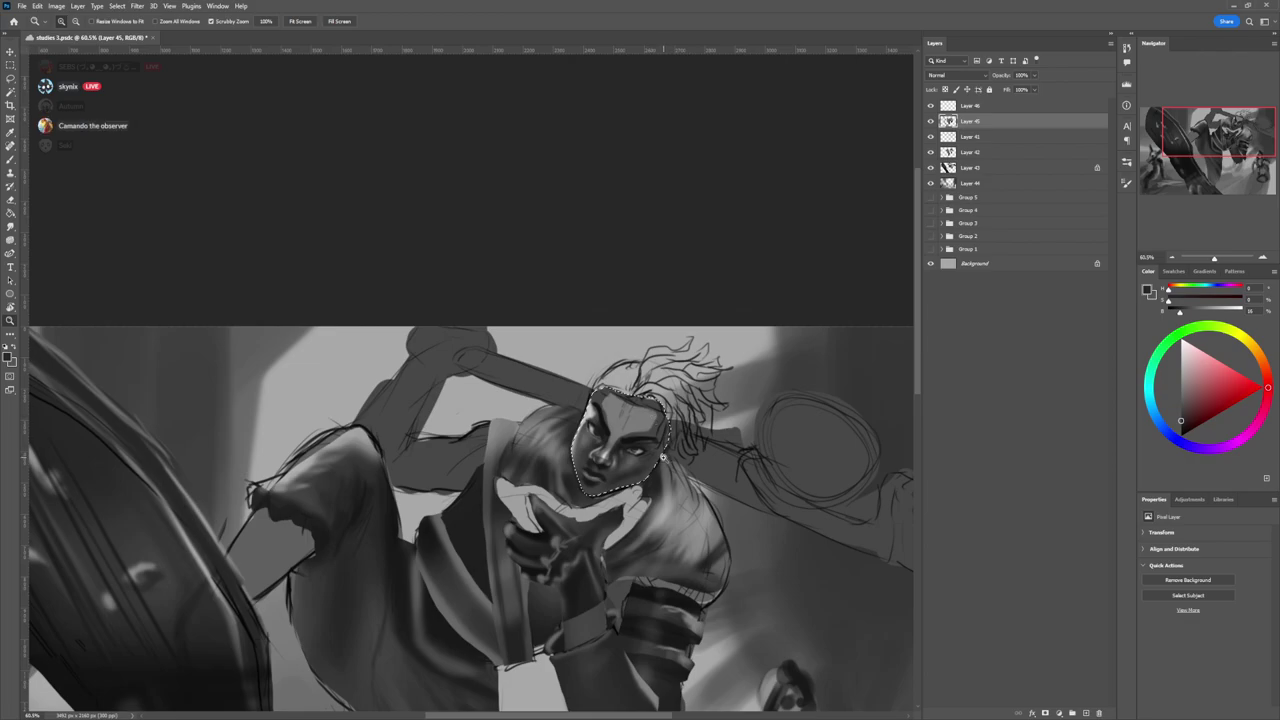
{"action": "left_click_drag", "start_coordinate": [656, 411], "coordinate": [728, 400]}
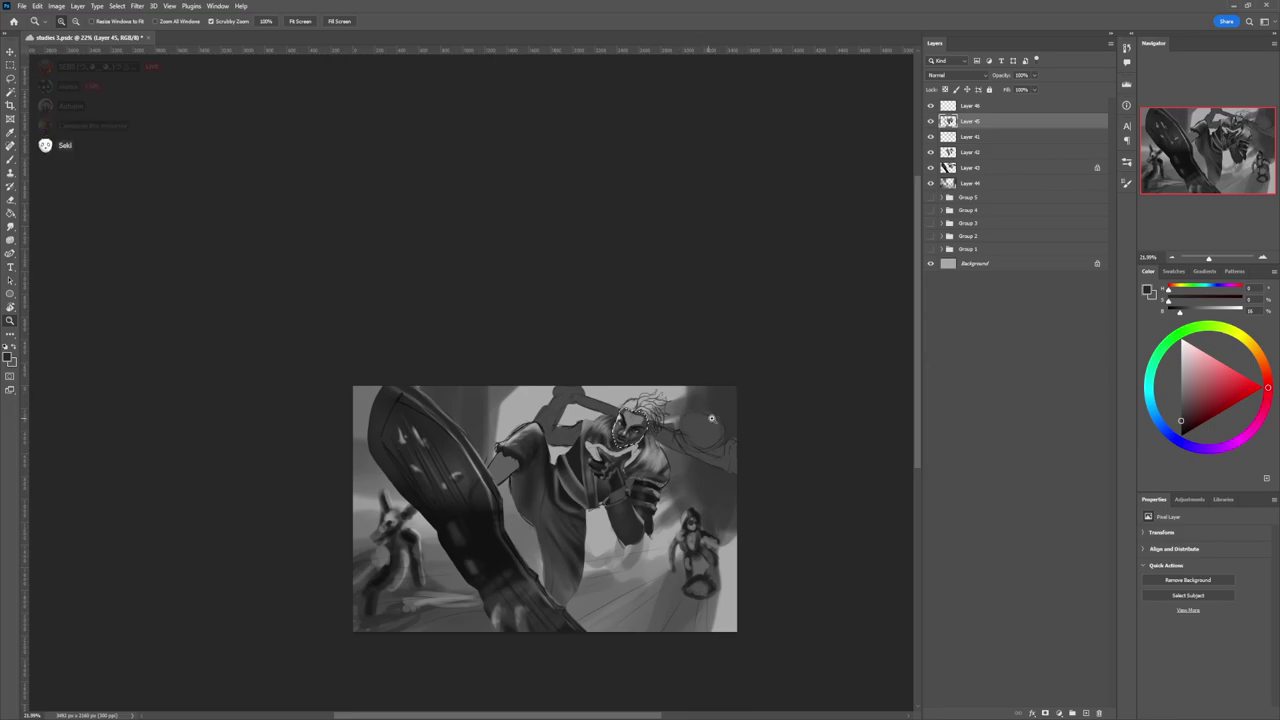
{"action": "left_click_drag", "start_coordinate": [660, 421], "coordinate": [687, 421]}
{"action": "key", "text": "ctrl+d"}
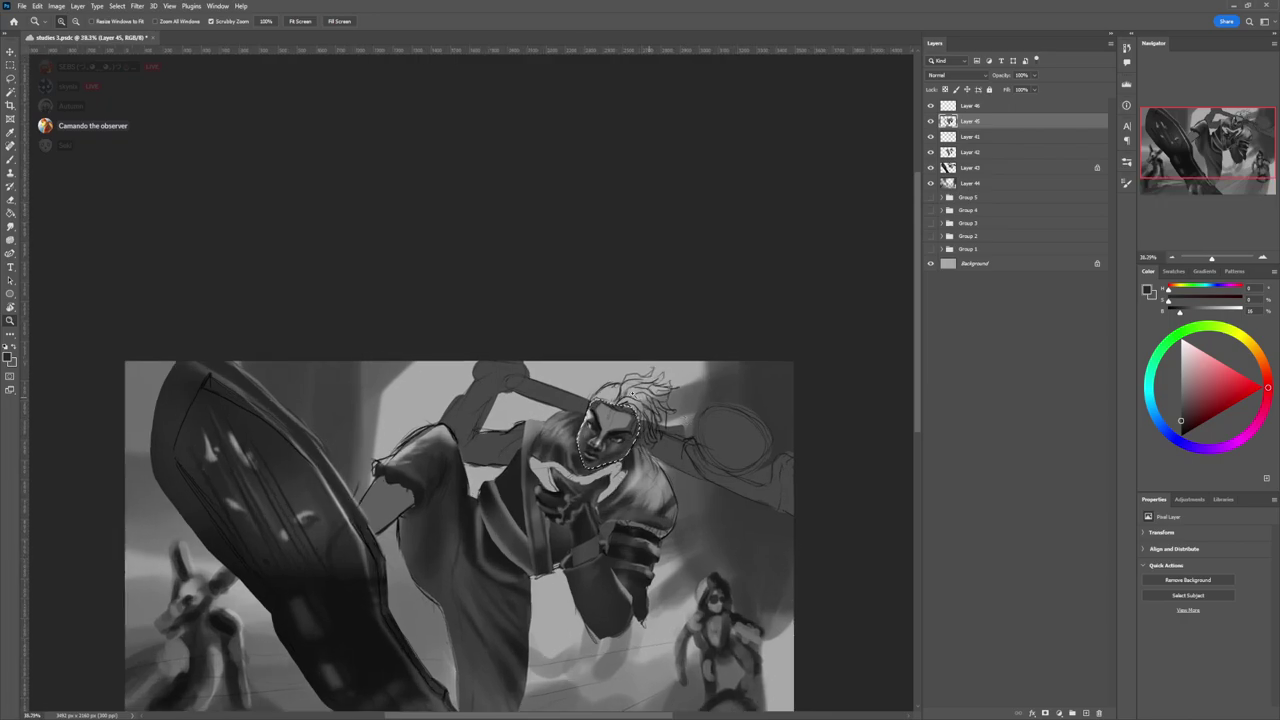
{"action": "key", "text": "l"}
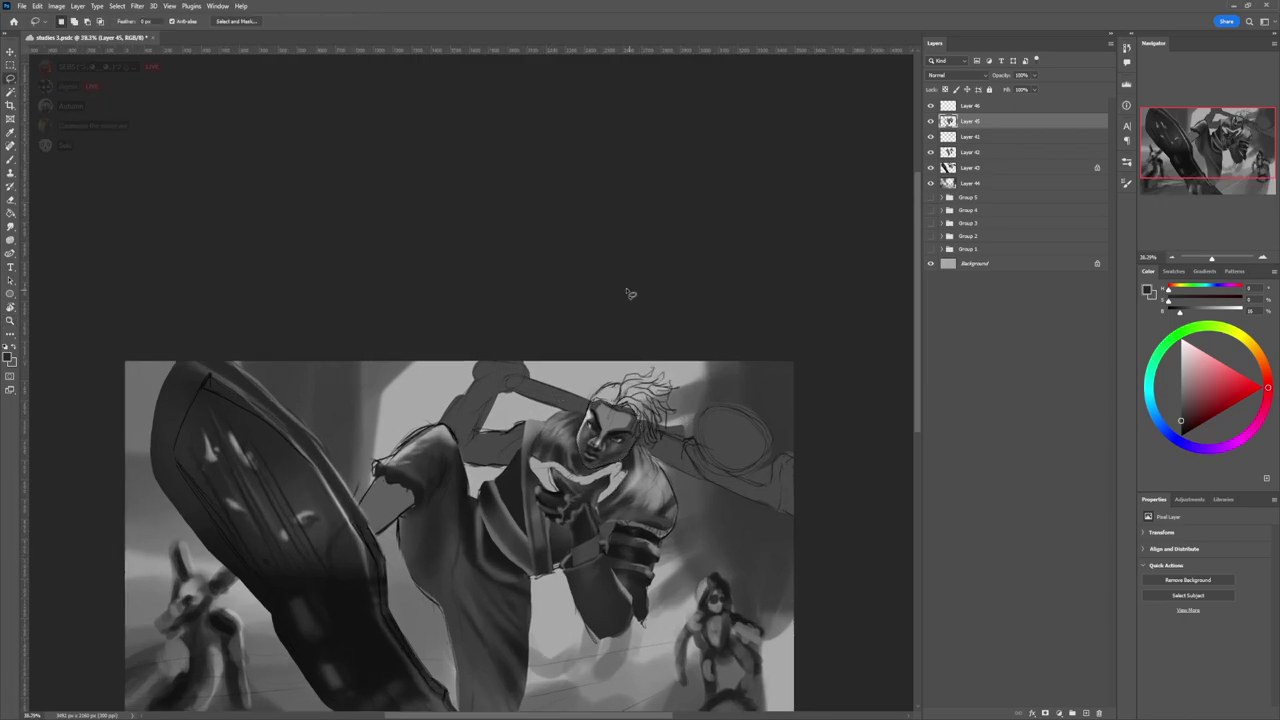
{"action": "key", "text": "z"}
{"action": "mouse_move", "coordinate": [572, 387]}
{"action": "left_mouse_down"}
{"action": "mouse_move", "coordinate": [560, 366]}
{"action": "mouse_move", "coordinate": [648, 392]}
{"action": "left_mouse_up"}
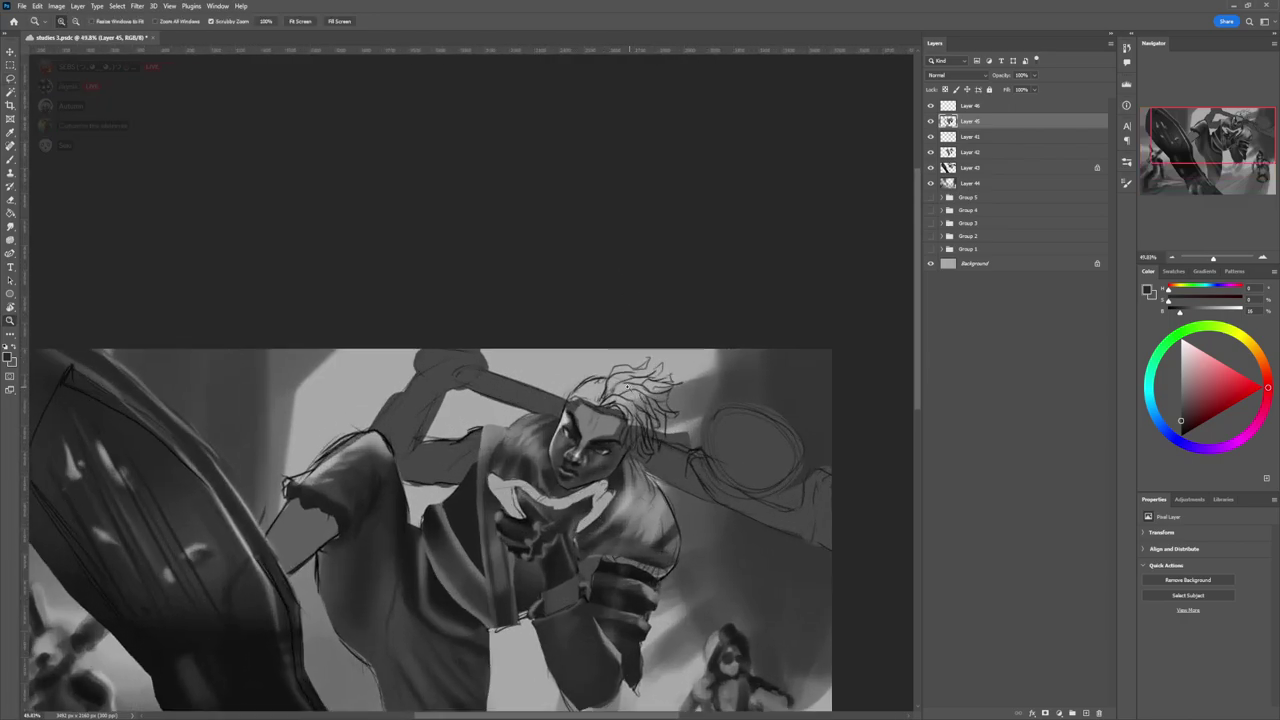
- Paint a soft light grey highlight across the middle of the forehead with the large round brush, adjusting its size
{"action": "key", "text": "b"}
{"action": "left_click", "coordinate": [1181, 365]}
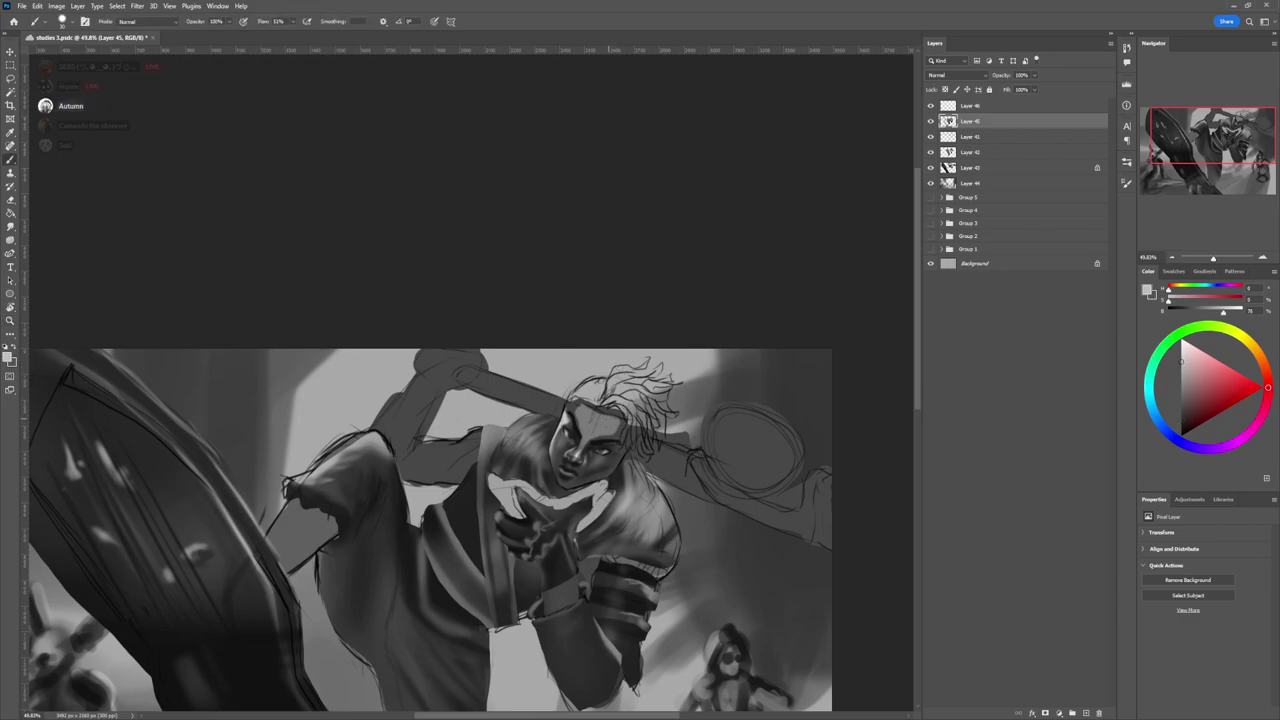
{"action": "key", "text": "period"}
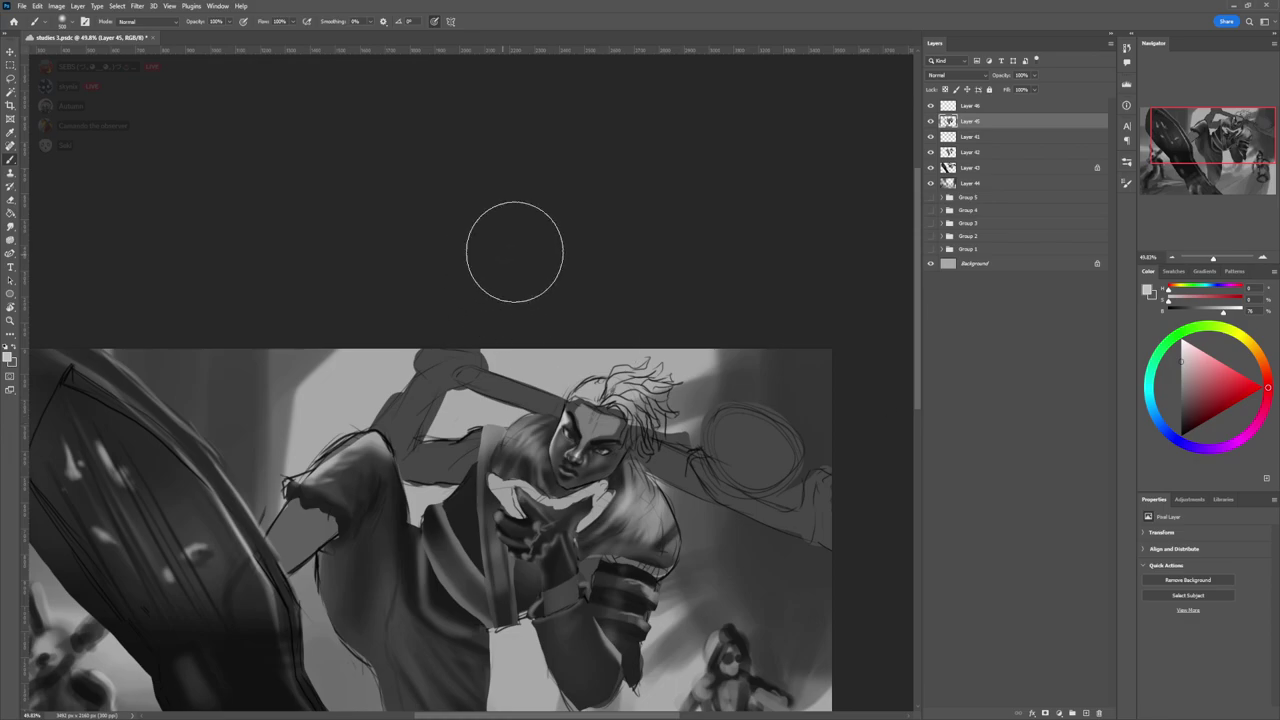
{"action": "key", "text": "bracketleft"}
{"action": "key", "text": "bracketleft"}
{"action": "key", "text": "bracketleft"}
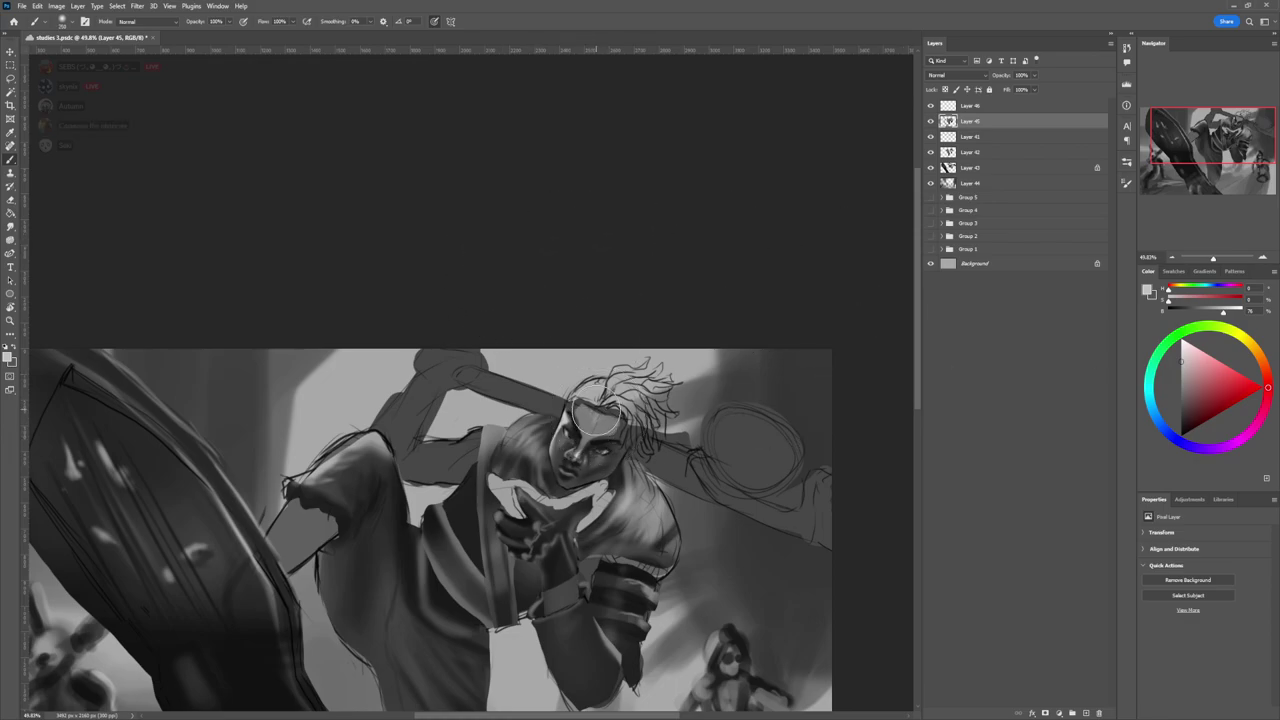
{"action": "mouse_move", "coordinate": [592, 414]}
{"action": "left_mouse_down"}
{"action": "mouse_move", "coordinate": [586, 428]}
{"action": "mouse_move", "coordinate": [606, 420]}
{"action": "mouse_move", "coordinate": [584, 414]}
{"action": "mouse_move", "coordinate": [600, 416]}
{"action": "left_mouse_up"}
{"action": "key", "text": "bracketright"}
{"action": "key", "text": "bracketright"}
{"action": "key", "text": "bracketright"}
{"action": "key", "text": "bracketright"}
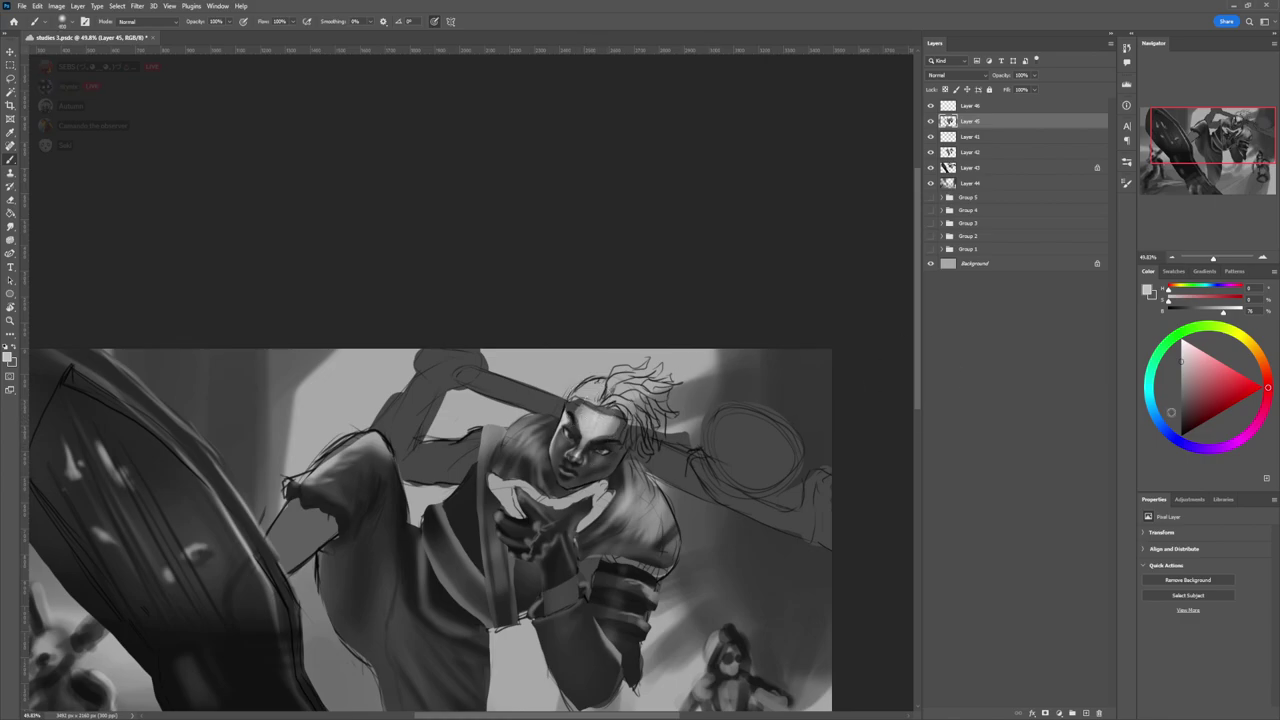
- Outline the character's hair and its loose locks with a lasso selection for painting
{"action": "key", "text": "space"}
{"action": "key", "text": "l"}
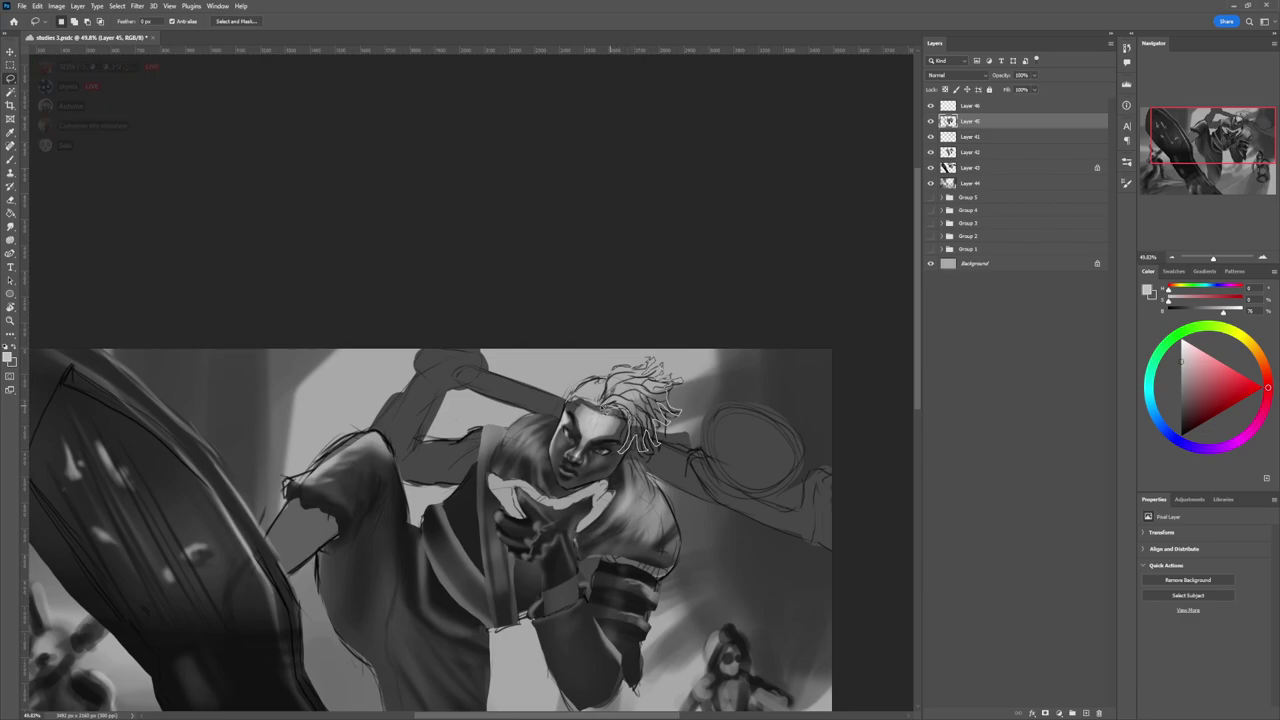
{"action": "key", "text": "b"}
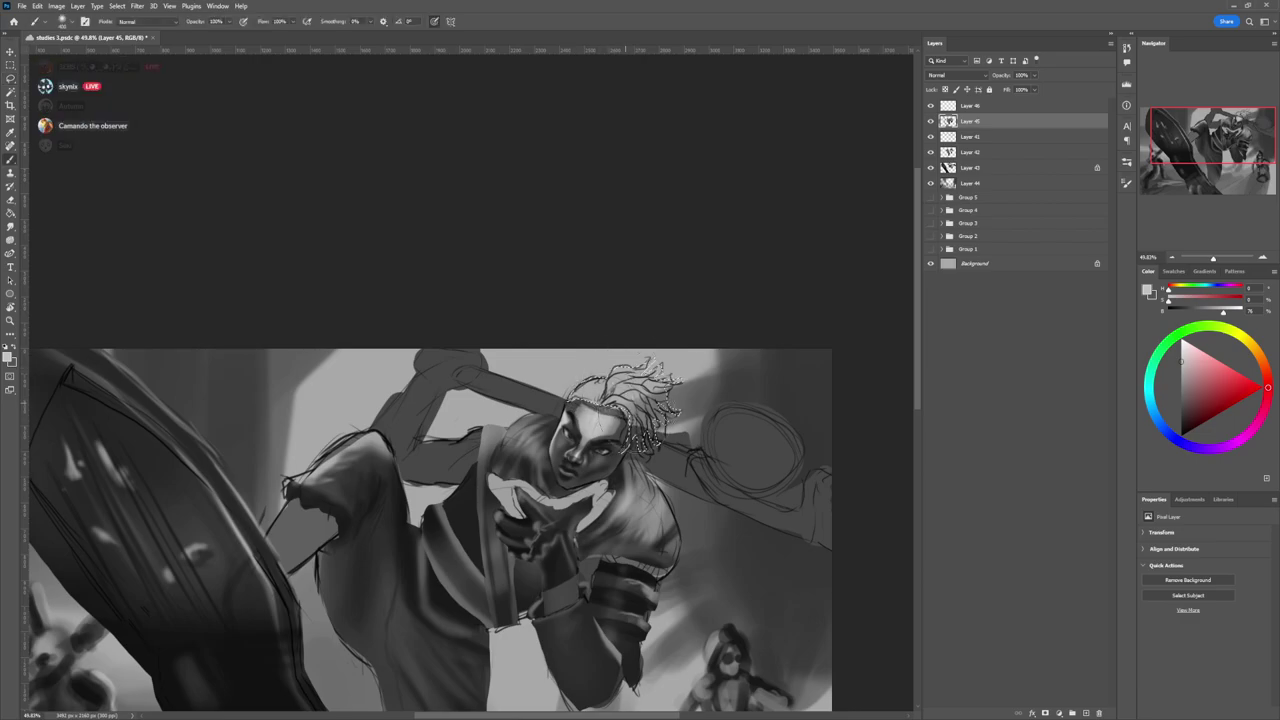
- Block in the selected hair with a dark grey sampled from the face, using a strongly enlarged soft brush
{"action": "left_click", "coordinate": [617, 413], "text": "alt"}
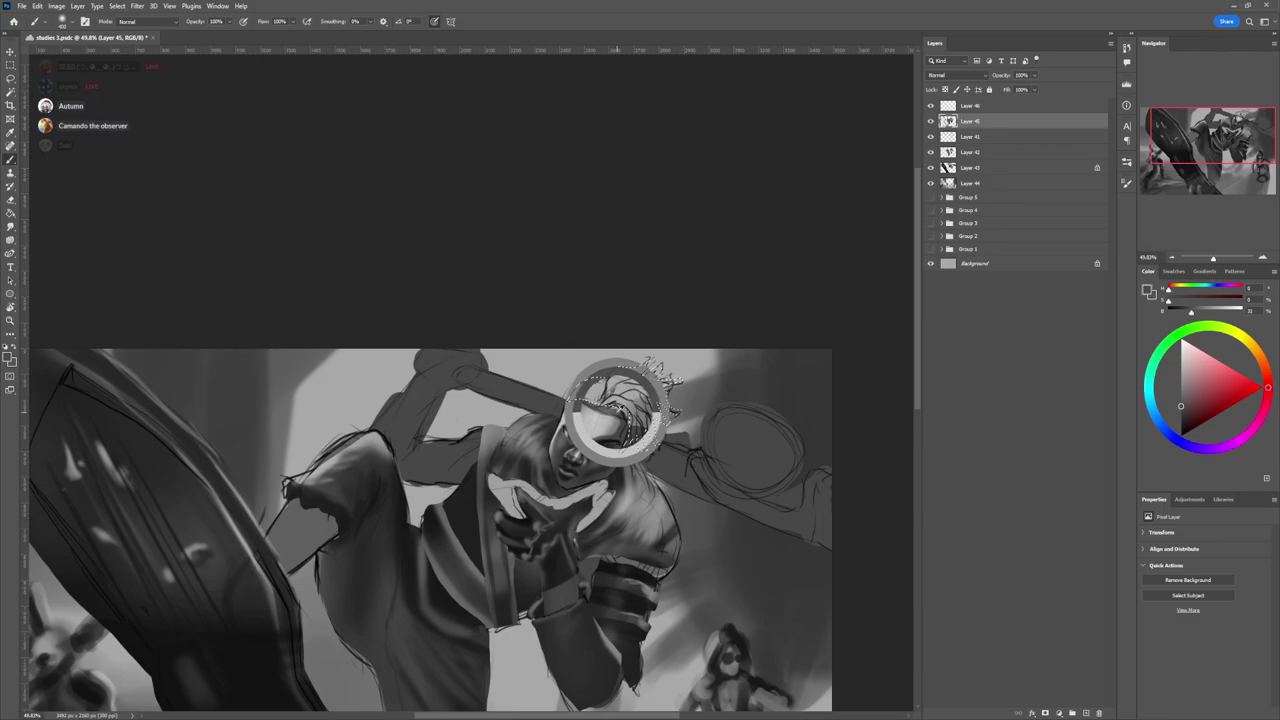
{"action": "key", "text": "]"}
{"action": "key", "text": "]"}
{"action": "key", "text": "]"}
{"action": "key", "text": "]"}
{"action": "key", "text": "]"}
{"action": "mouse_move", "coordinate": [617, 400]}
{"action": "left_mouse_down"}
{"action": "mouse_move", "coordinate": [577, 389]}
{"action": "mouse_move", "coordinate": [609, 435]}
{"action": "mouse_move", "coordinate": [631, 390]}
{"action": "left_mouse_up"}
{"action": "key", "text": "["}
{"action": "key", "text": "["}
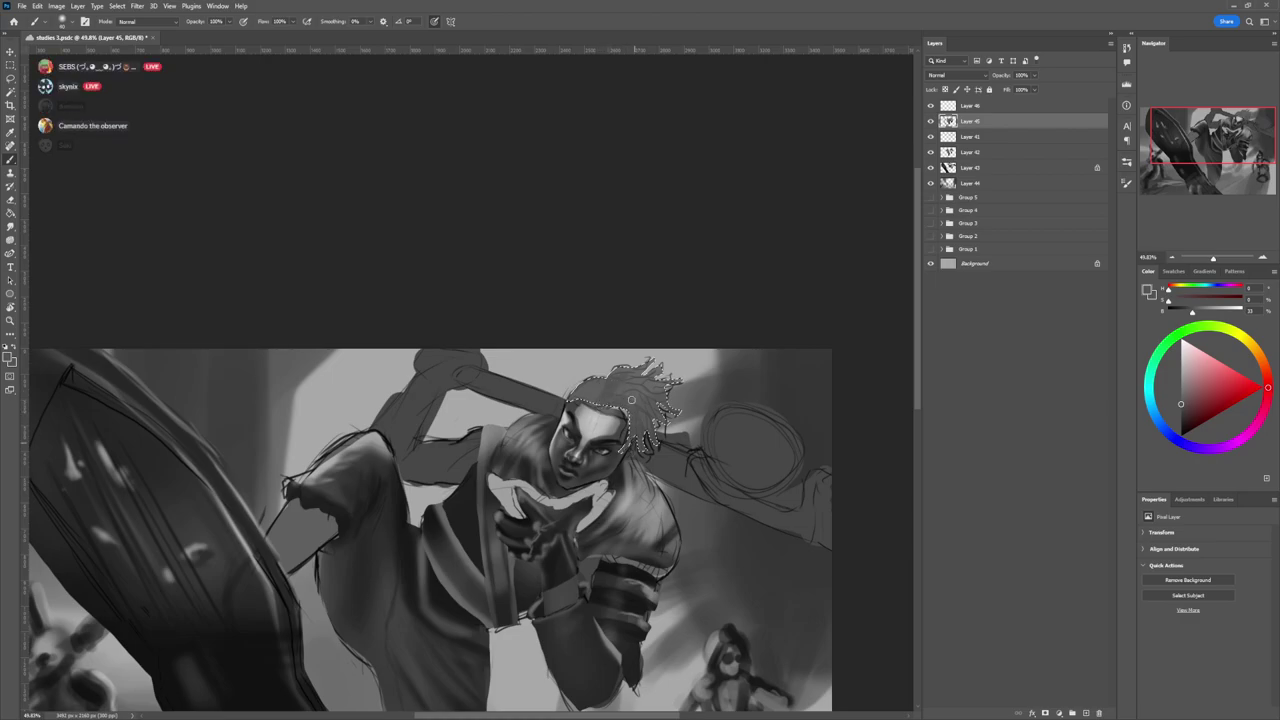
- Paint 89% grey highlights along the hair's upper edge and strands with a much smaller brush
{"action": "left_click", "coordinate": [626, 430], "text": "alt"}
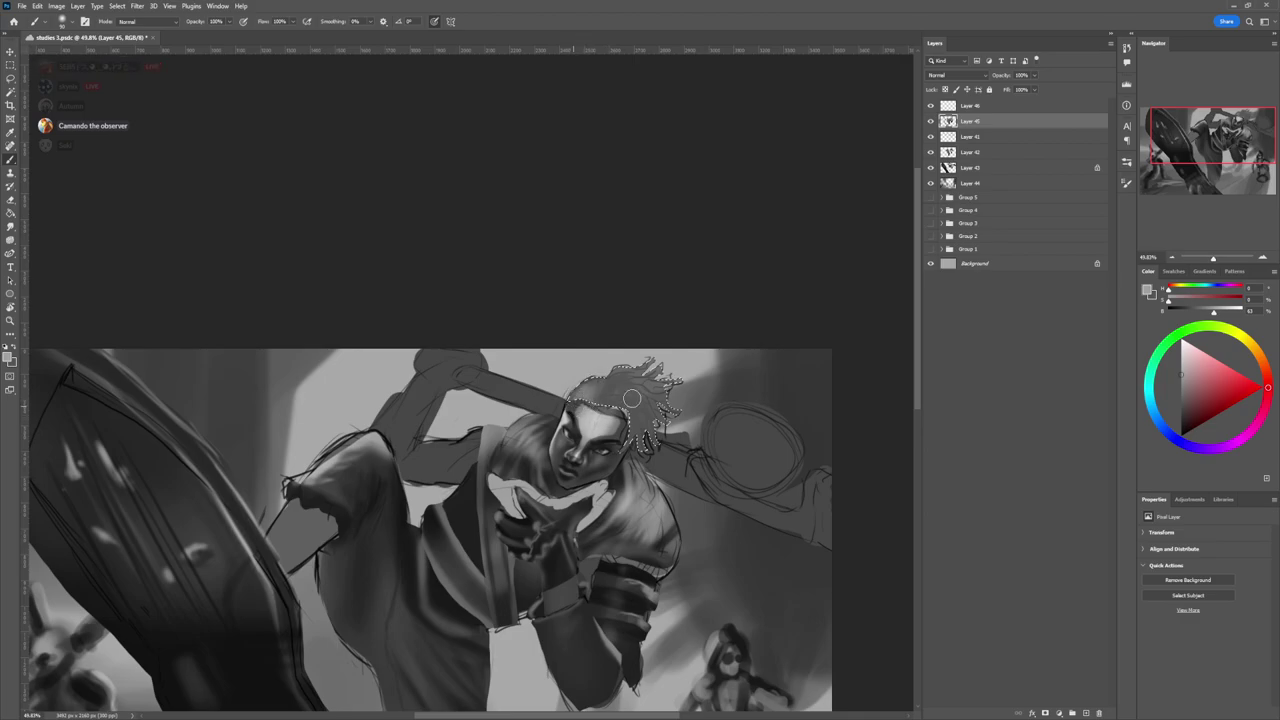
{"action": "left_click", "coordinate": [1182, 349]}
{"action": "key", "text": "["}
{"action": "key", "text": "["}
{"action": "key", "text": "["}
{"action": "key", "text": "["}
{"action": "key", "text": "["}
{"action": "left_click_drag", "start_coordinate": [583, 382], "coordinate": [569, 395]}
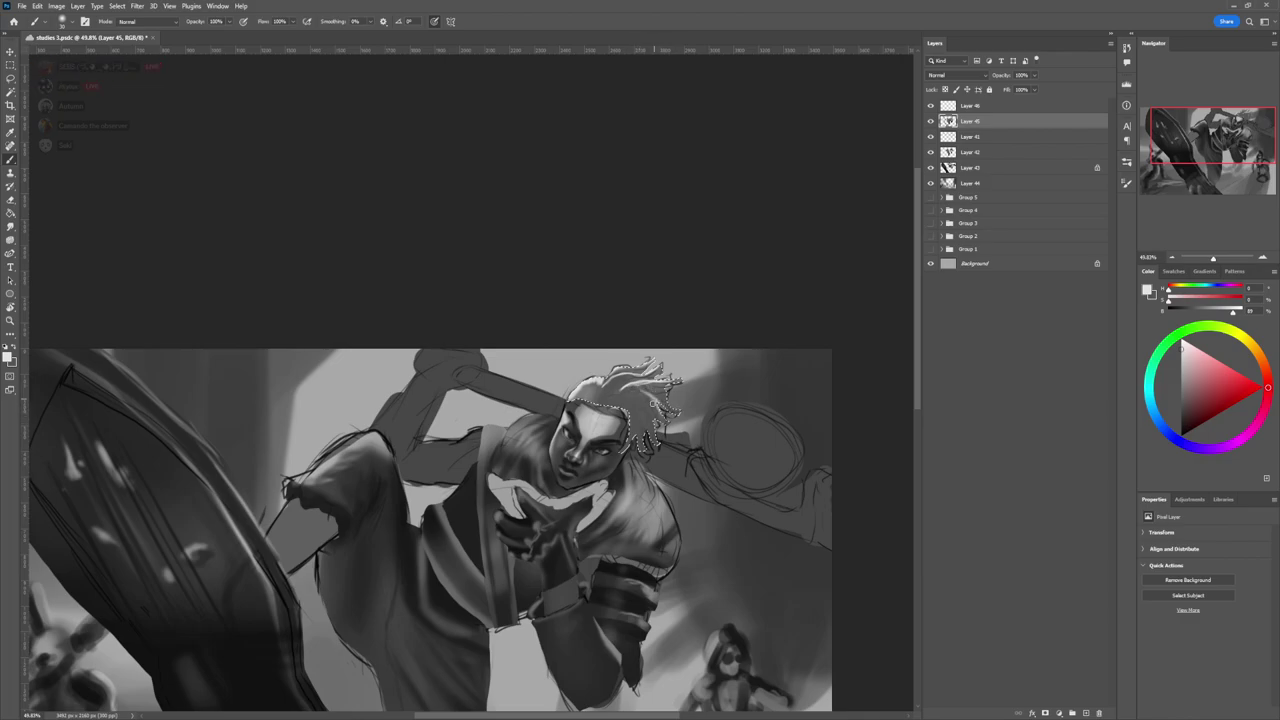
- Model the hair locks with a sampled 47% grey and deepen the shadows between them with a sampled dark grey
{"action": "left_click", "coordinate": [624, 444], "text": "alt"}
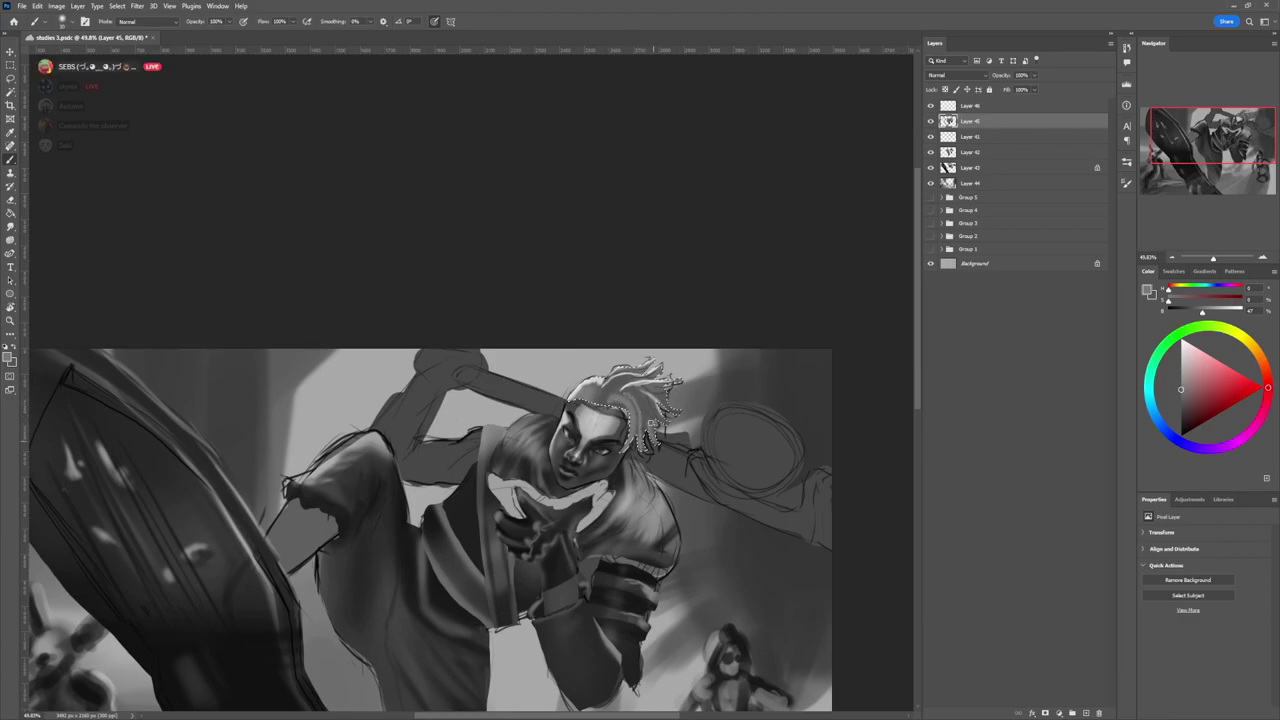
{"action": "key", "text": "bracketright"}
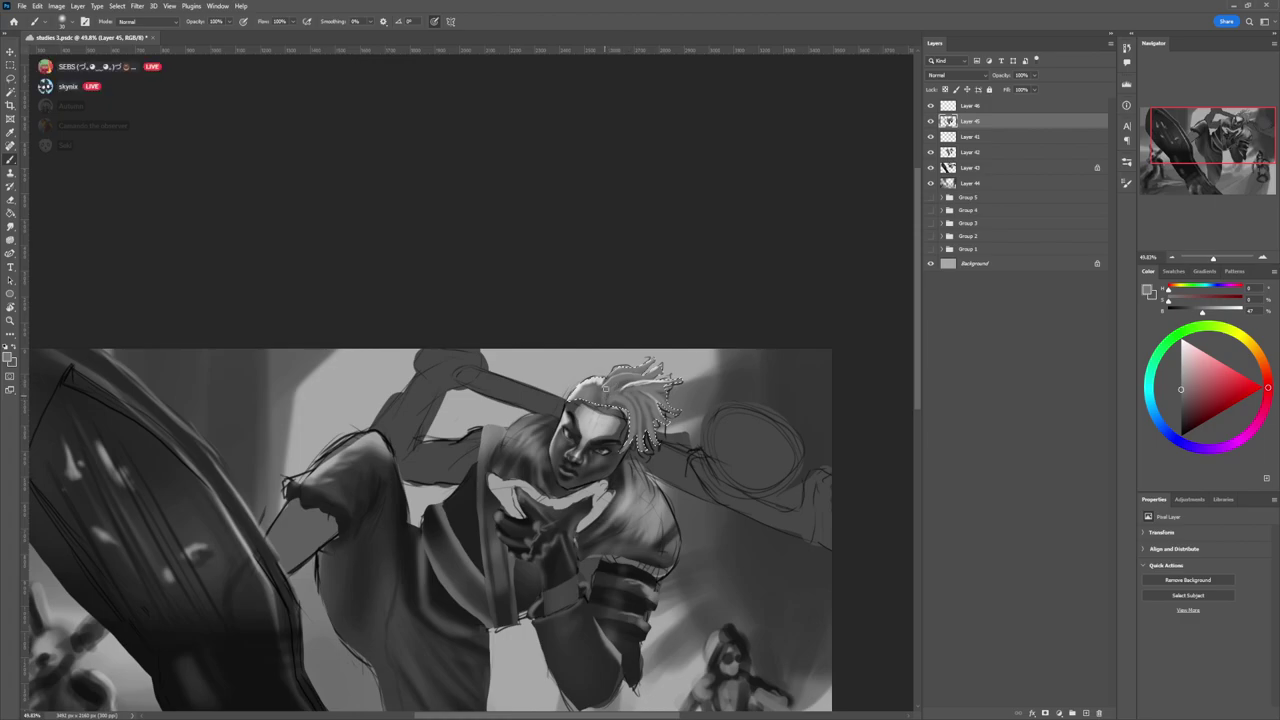
{"action": "left_click", "coordinate": [620, 405], "text": "alt"}
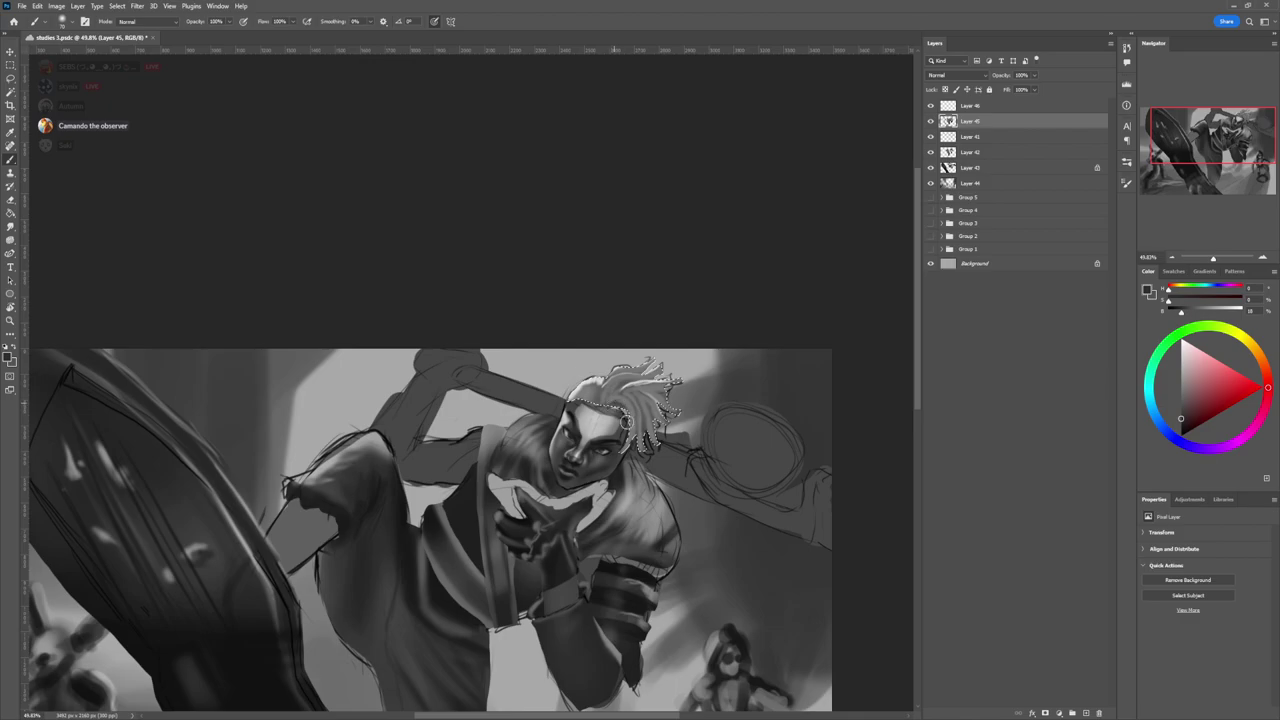
{"action": "key", "text": "["}
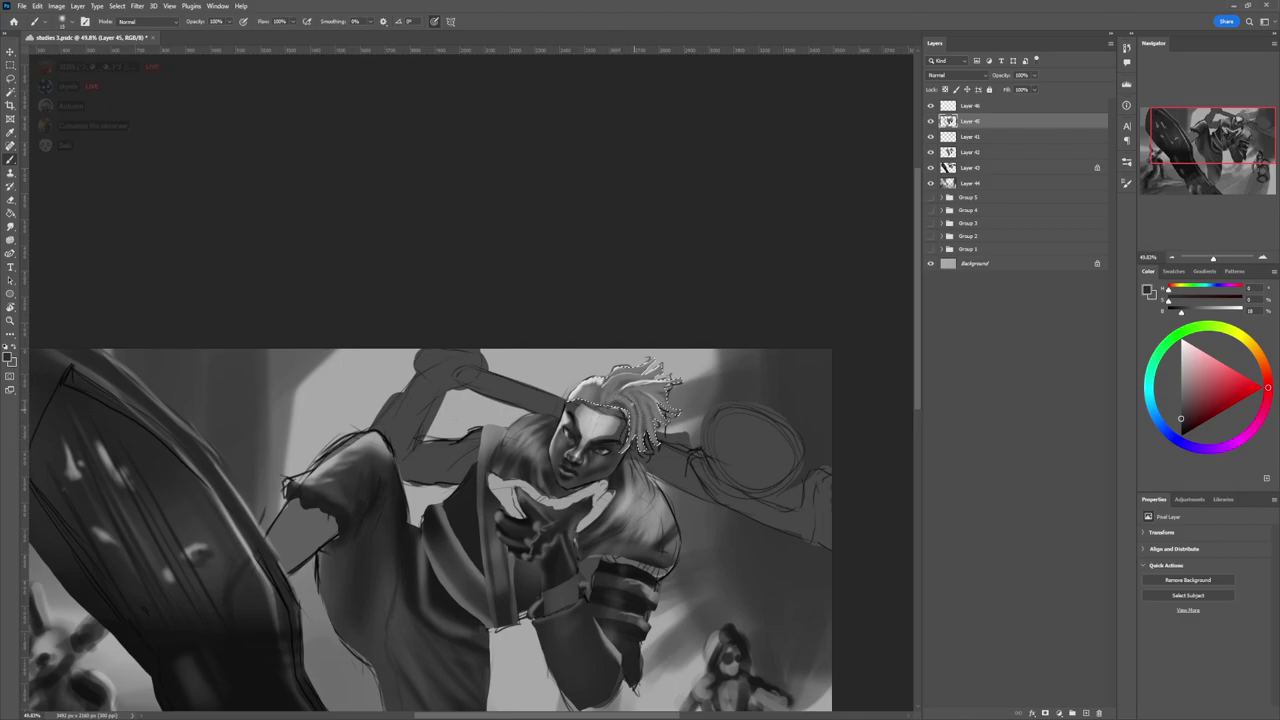
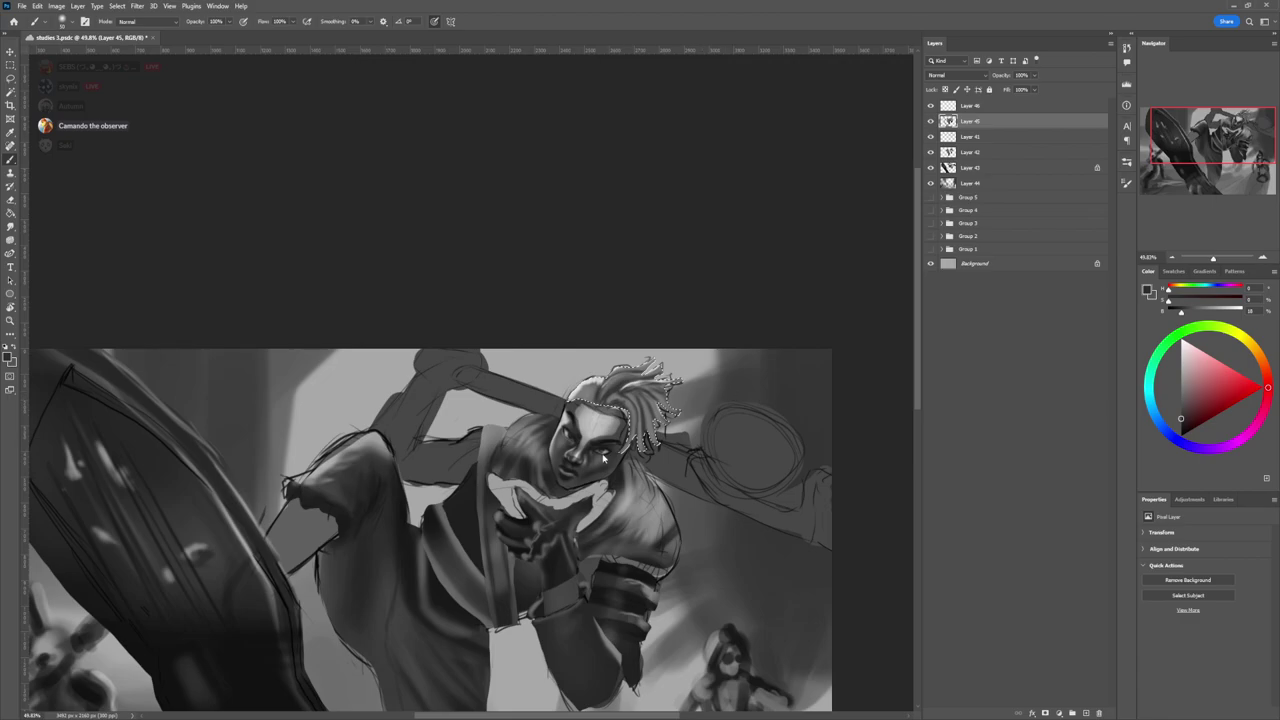
- Clear the hair selection and check the shaded hair against the whole illustration
{"action": "key", "text": "l"}
{"action": "key", "text": "z"}
{"action": "left_click_drag", "start_coordinate": [605, 462], "coordinate": [540, 462]}
{"action": "left_click_drag", "start_coordinate": [684, 441], "coordinate": [650, 441]}
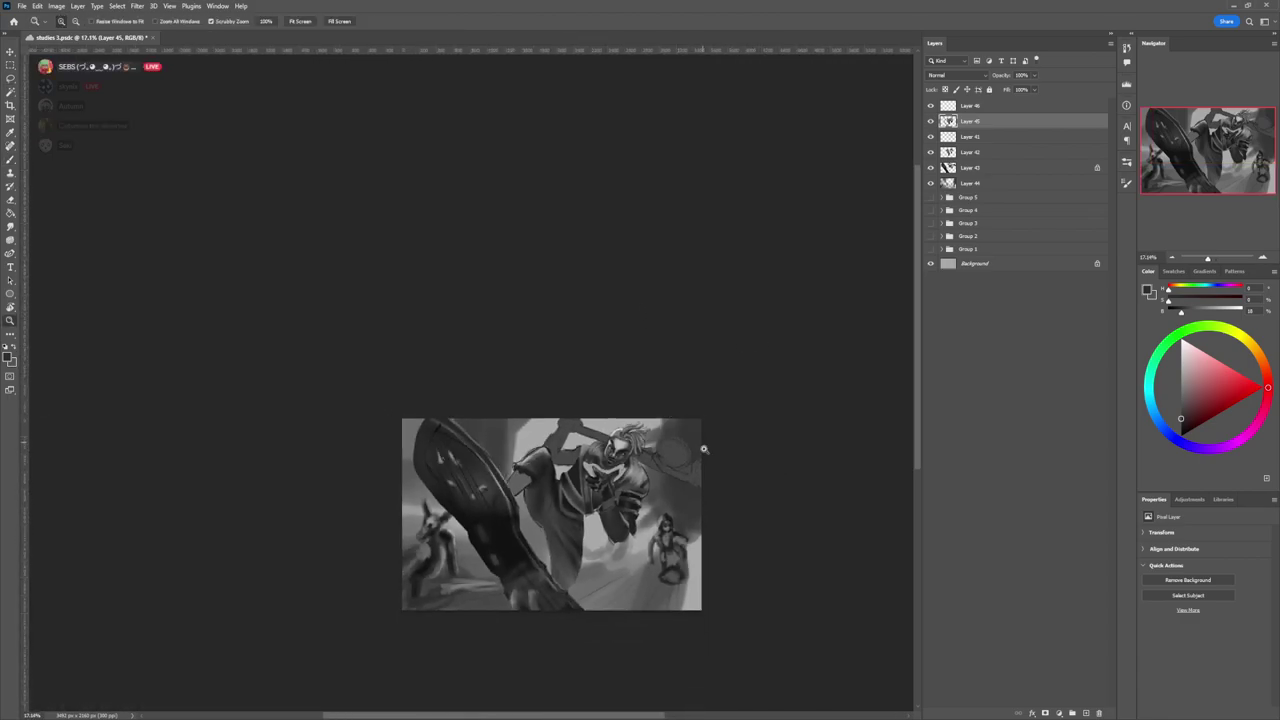
{"action": "scroll", "coordinate": [659, 463], "scroll_direction": "up", "scroll_amount": 1}
{"action": "scroll", "coordinate": [659, 463], "scroll_direction": "up", "scroll_amount": 3}
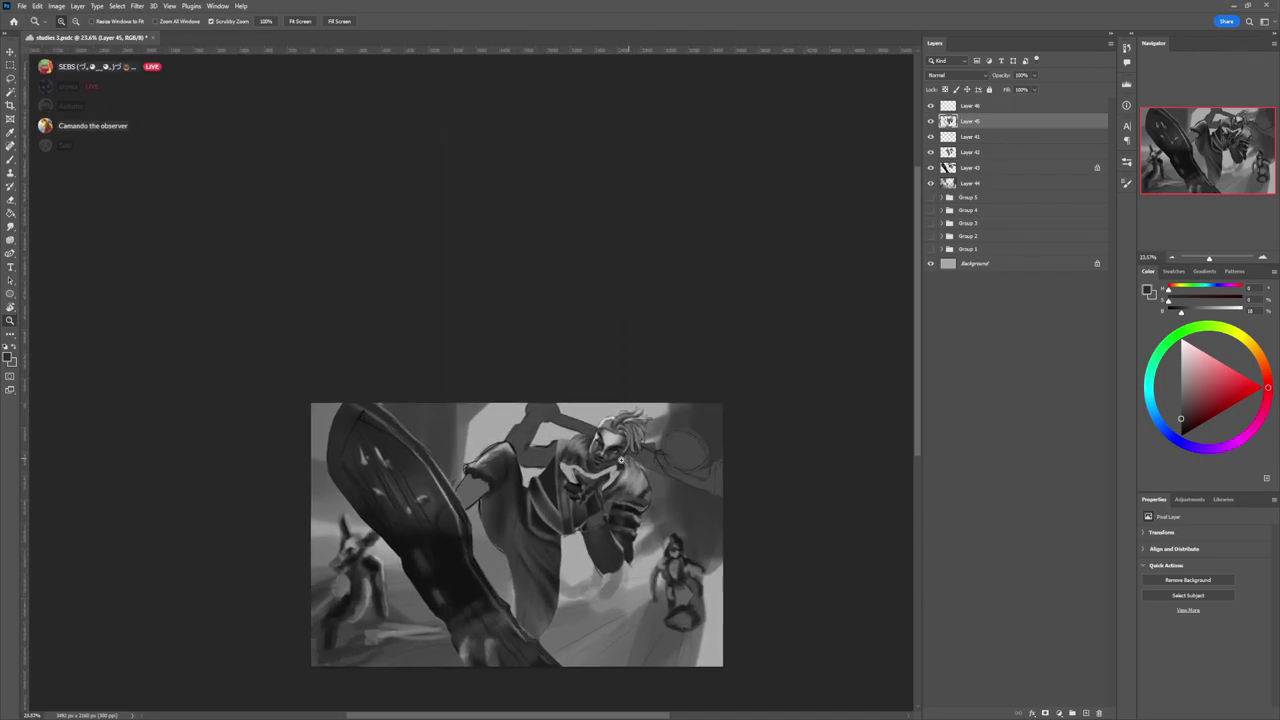
{"action": "key", "text": "b"}
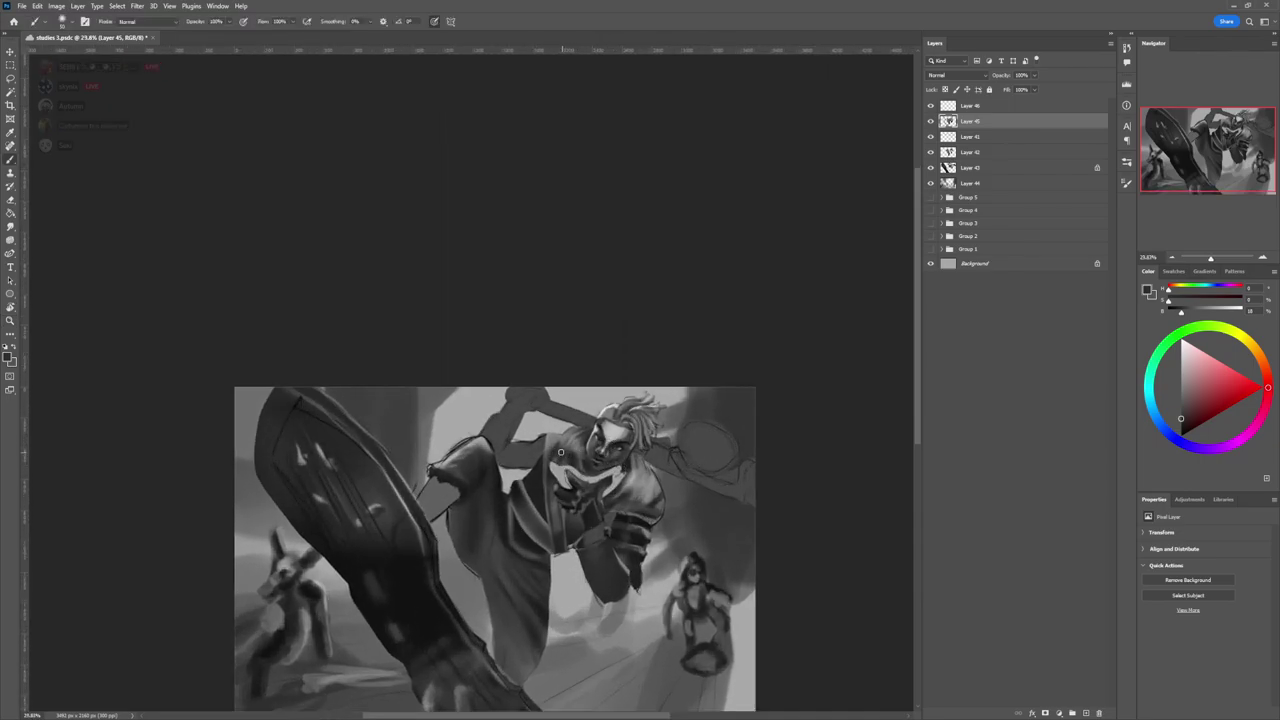
{"action": "key", "text": "l"}
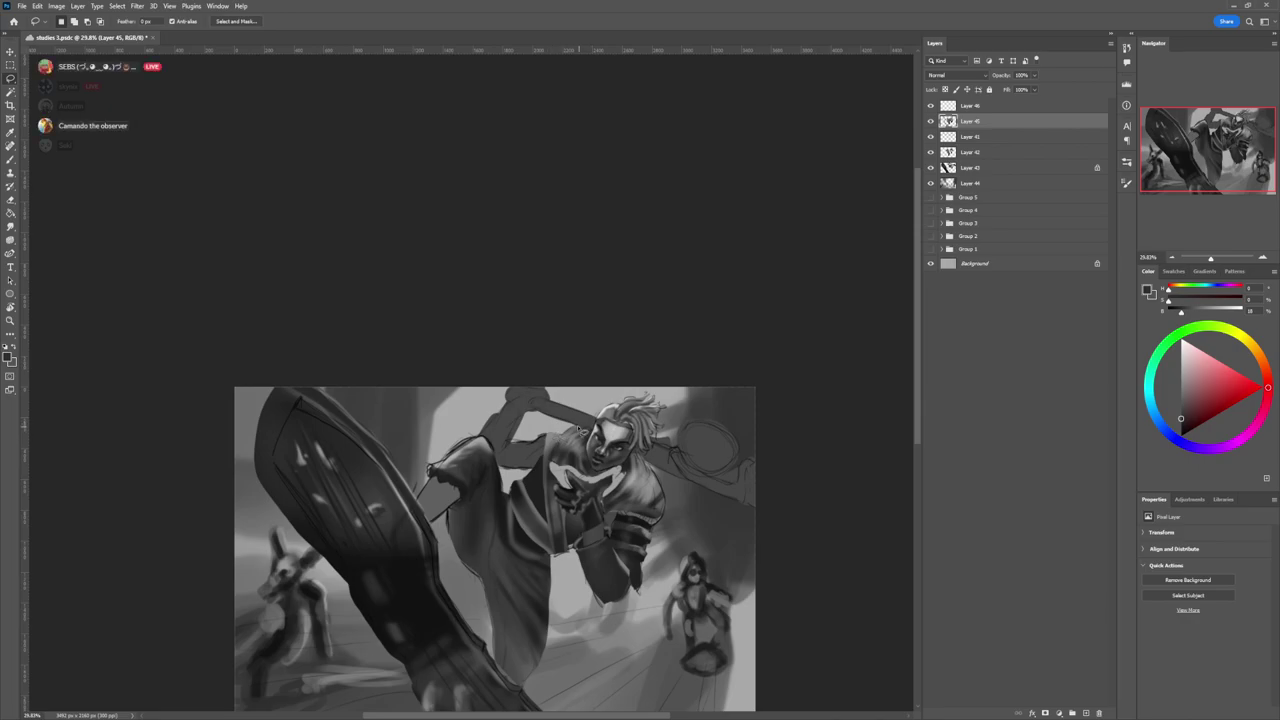
- Select the shoulder area beside the collar and block it in with a sampled dark grey, using a strongly enlarged soft brush
{"action": "mouse_move", "coordinate": [535, 446]}
{"action": "left_mouse_down"}
{"action": "mouse_move", "coordinate": [499, 463]}
{"action": "mouse_move", "coordinate": [535, 469]}
{"action": "mouse_move", "coordinate": [550, 447]}
{"action": "mouse_move", "coordinate": [563, 453]}
{"action": "mouse_move", "coordinate": [563, 431]}
{"action": "mouse_move", "coordinate": [493, 473]}
{"action": "mouse_move", "coordinate": [511, 445]}
{"action": "left_mouse_up"}
{"action": "key", "text": "b"}
{"action": "left_click", "coordinate": [536, 474], "text": "alt"}
{"action": "key", "text": "bracketright"}
{"action": "key", "text": "bracketright"}
{"action": "key", "text": "bracketright"}
{"action": "key", "text": "bracketright"}
{"action": "key", "text": "bracketright"}
{"action": "key", "text": "bracketright"}
{"action": "key", "text": "bracketright"}
{"action": "key", "text": "bracketright"}
{"action": "key", "text": "bracketright"}
{"action": "key", "text": "bracketright"}
{"action": "key", "text": "bracketright"}
{"action": "key", "text": "bracketright"}
{"action": "key", "text": "bracketright"}
{"action": "key", "text": "bracketright"}
{"action": "key", "text": "bracketright"}
{"action": "key", "text": "bracketright"}
{"action": "key", "text": "bracketright"}
{"action": "key", "text": "bracketright"}
{"action": "key", "text": "bracketright"}
{"action": "key", "text": "bracketright"}
{"action": "key", "text": "bracketright"}
{"action": "key", "text": "bracketright"}
{"action": "key", "text": "bracketright"}
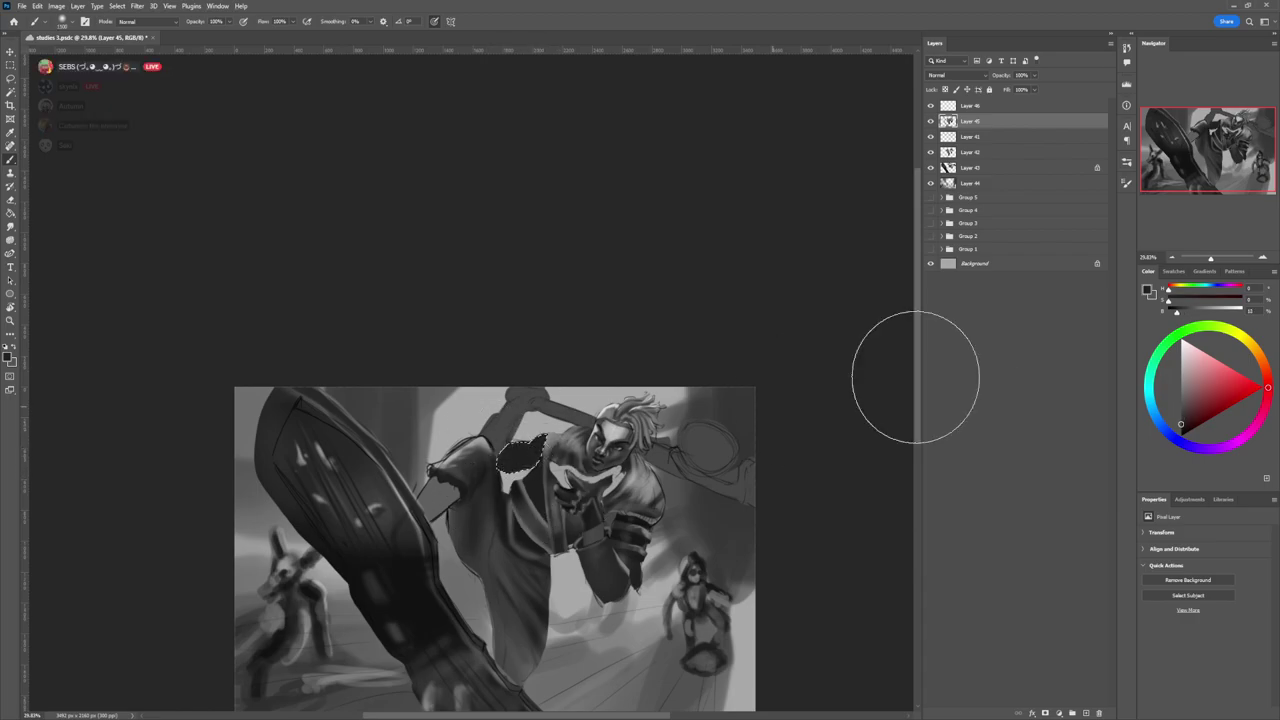
- Paint 60% grey highlights along the selected shoulder's edge with a much smaller brush
{"action": "left_click", "coordinate": [1182, 379]}
{"action": "key", "text": "bracketleft"}
{"action": "key", "text": "bracketleft"}
{"action": "key", "text": "bracketleft"}
{"action": "key", "text": "bracketleft"}
{"action": "key", "text": "bracketleft"}
{"action": "key", "text": "bracketleft"}
{"action": "key", "text": "bracketleft"}
{"action": "key", "text": "bracketleft"}
{"action": "key", "text": "bracketleft"}
{"action": "key", "text": "bracketleft"}
{"action": "key", "text": "bracketleft"}
{"action": "key", "text": "bracketleft"}
{"action": "key", "text": "bracketleft"}
{"action": "key", "text": "bracketleft"}
{"action": "key", "text": "bracketleft"}
{"action": "key", "text": "bracketleft"}
{"action": "key", "text": "bracketleft"}
{"action": "left_click_drag", "start_coordinate": [494, 479], "coordinate": [501, 464]}
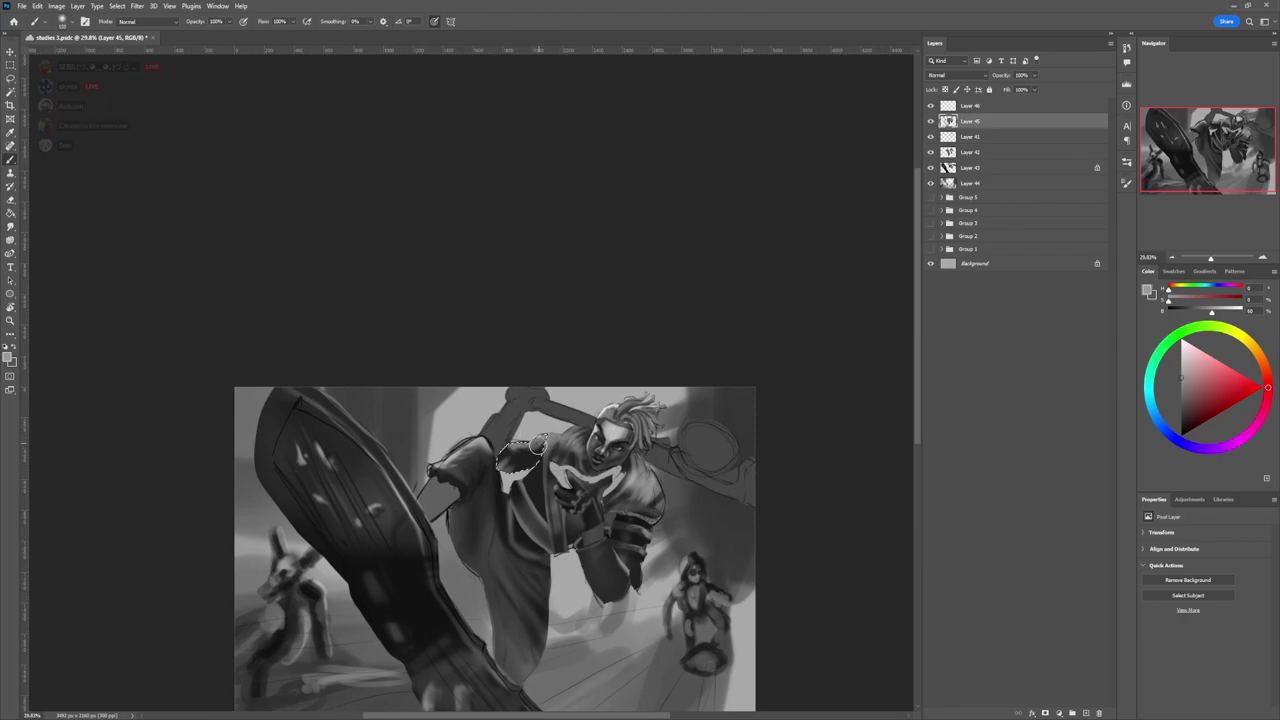
- Blend the shoulder shading with a larger brush, deepen its folds with a sampled dark grey, and clear the selection
{"action": "key", "text": "bracketright"}
{"action": "key", "text": "bracketright"}
{"action": "key", "text": "bracketright"}
{"action": "key", "text": "bracketright"}
{"action": "key", "text": "bracketright"}
{"action": "key", "text": "bracketright"}
{"action": "key", "text": "bracketright"}
{"action": "key", "text": "bracketright"}
{"action": "key", "text": "bracketright"}
{"action": "key", "text": "bracketright"}
{"action": "key", "text": "bracketright"}
{"action": "key", "text": "bracketright"}
{"action": "key", "text": "bracketright"}
{"action": "left_click_drag", "start_coordinate": [495, 464], "coordinate": [531, 455]}
{"action": "left_click", "coordinate": [528, 458], "text": "alt"}
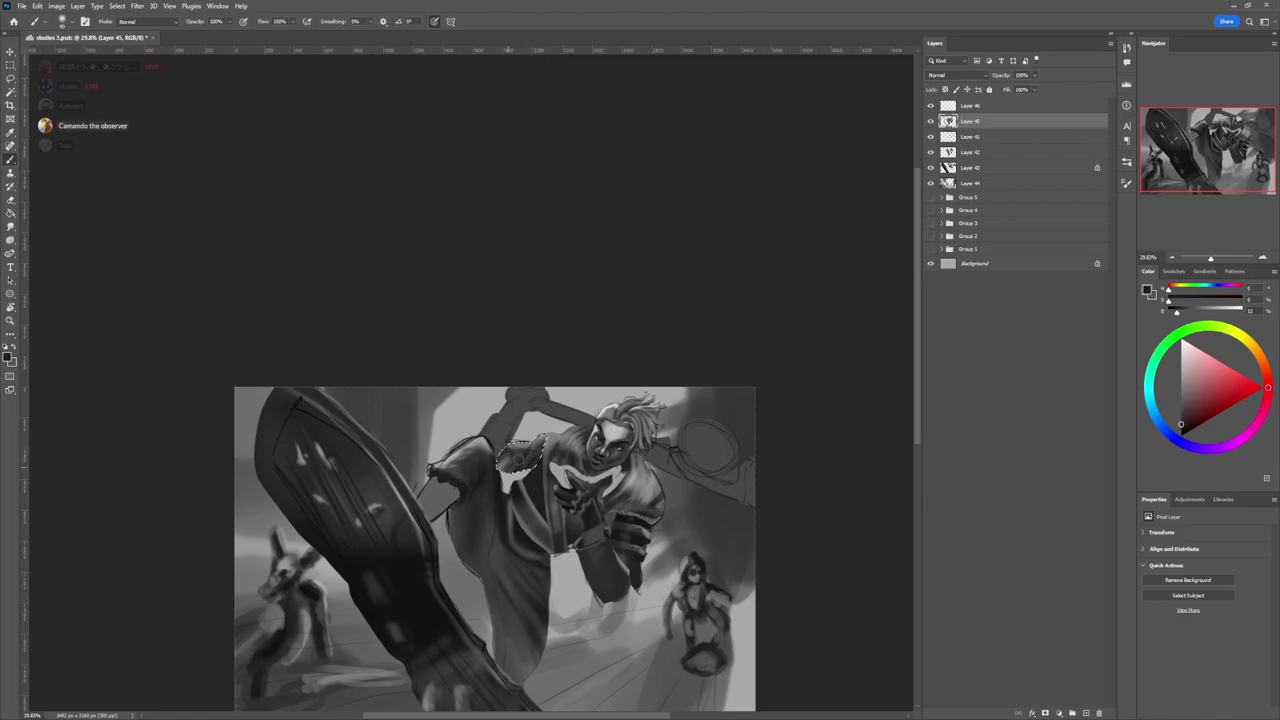
{"action": "key", "text": "ctrl+d"}
{"action": "key", "text": "l"}
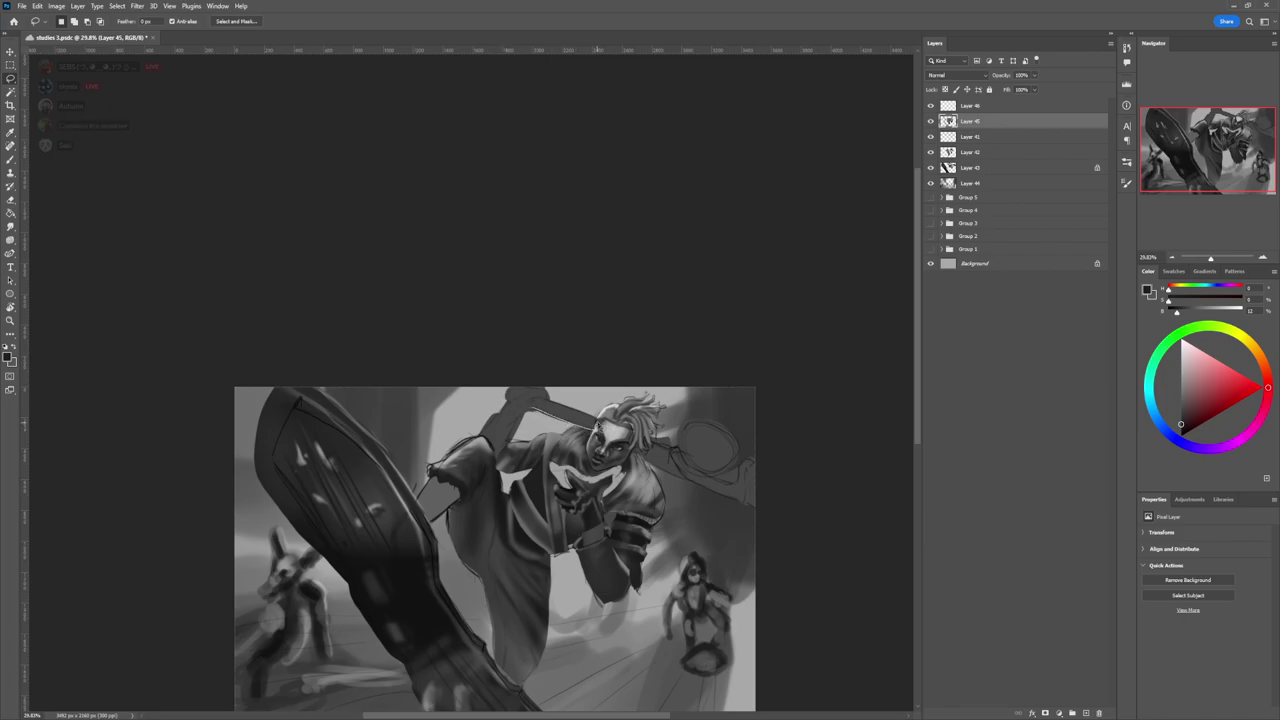
- Select the weapon handle between the raised hand and the head and fill it with dark grey using a larger brush
{"action": "left_click_drag", "start_coordinate": [535, 402], "coordinate": [530, 398]}
{"action": "key", "text": "b"}
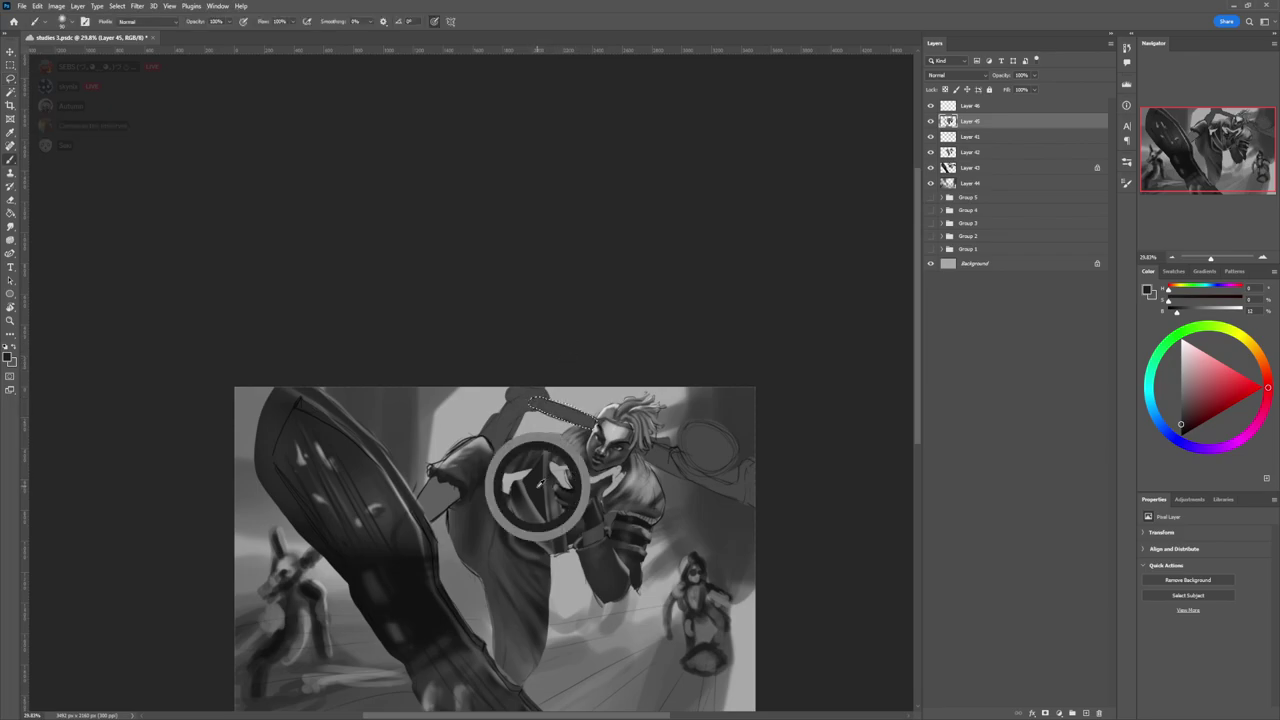
{"action": "key", "text": "bracketright"}
{"action": "key", "text": "bracketright"}
{"action": "key", "text": "bracketright"}
{"action": "key", "text": "bracketright"}
{"action": "key", "text": "bracketright"}
{"action": "mouse_move", "coordinate": [590, 428]}
{"action": "left_mouse_down"}
{"action": "mouse_move", "coordinate": [535, 404]}
{"action": "mouse_move", "coordinate": [572, 424]}
{"action": "left_mouse_up"}
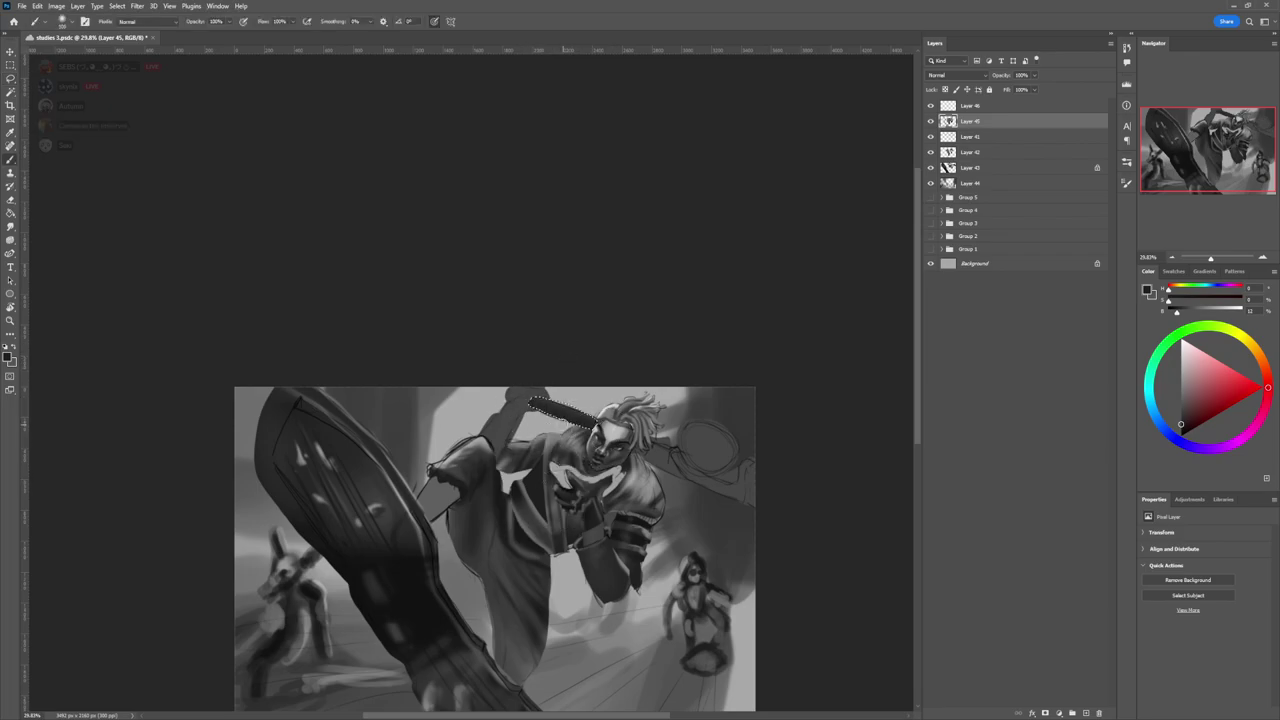
- Add 45% grey edge highlights to the handle, restore its darks with a sampled grey, and clear the selection
{"action": "left_click_drag", "start_coordinate": [1180, 418], "coordinate": [1181, 411]}
{"action": "left_click", "coordinate": [1176, 391]}
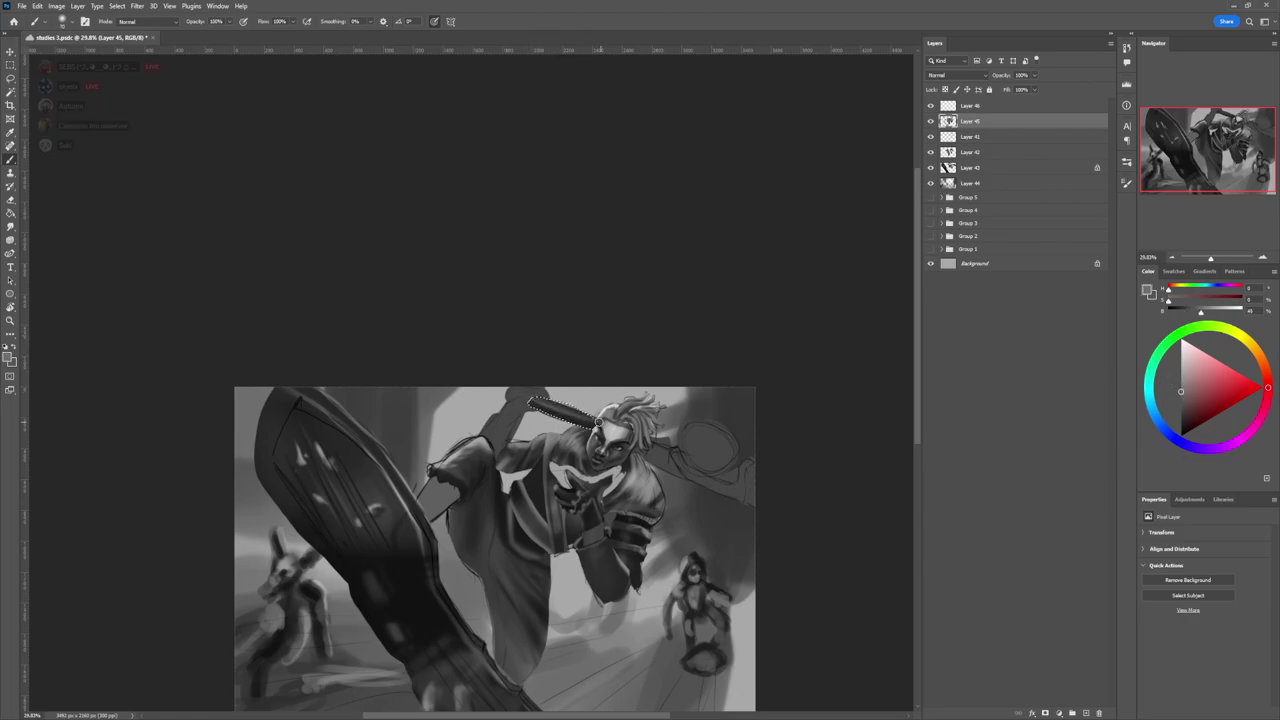
{"action": "left_click", "coordinate": [557, 414], "text": "alt"}
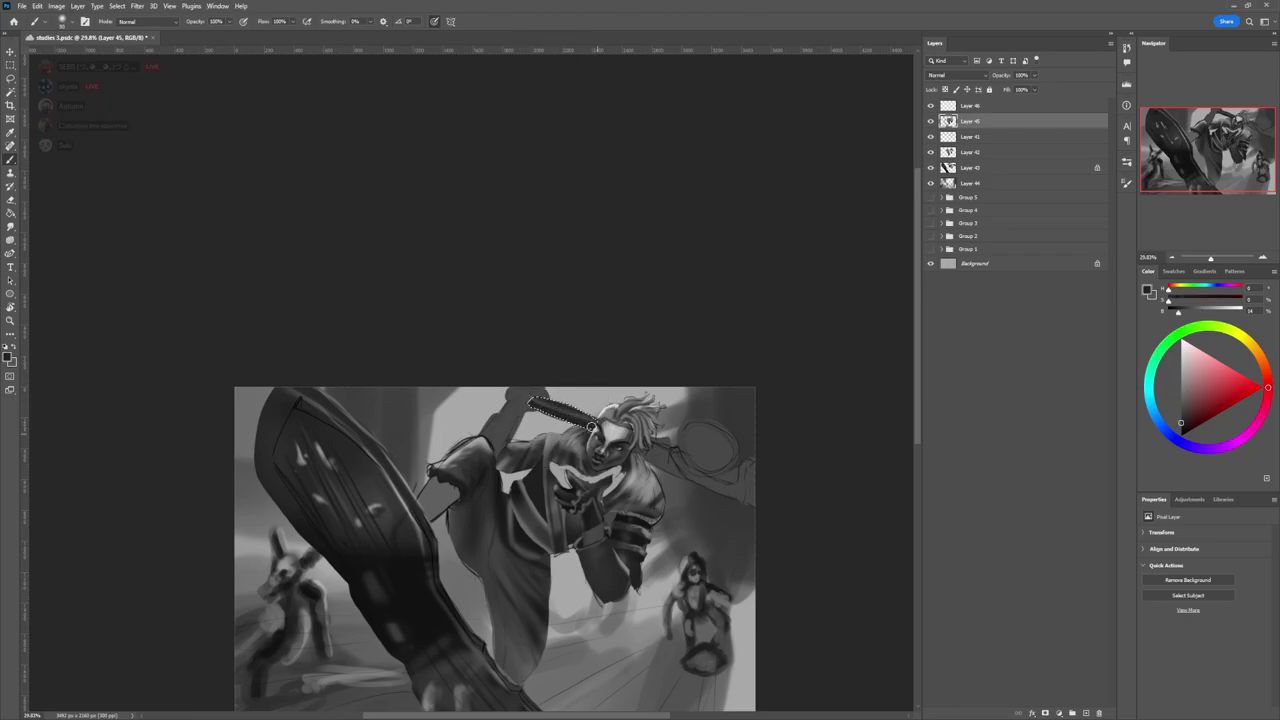
{"action": "key", "text": "l"}
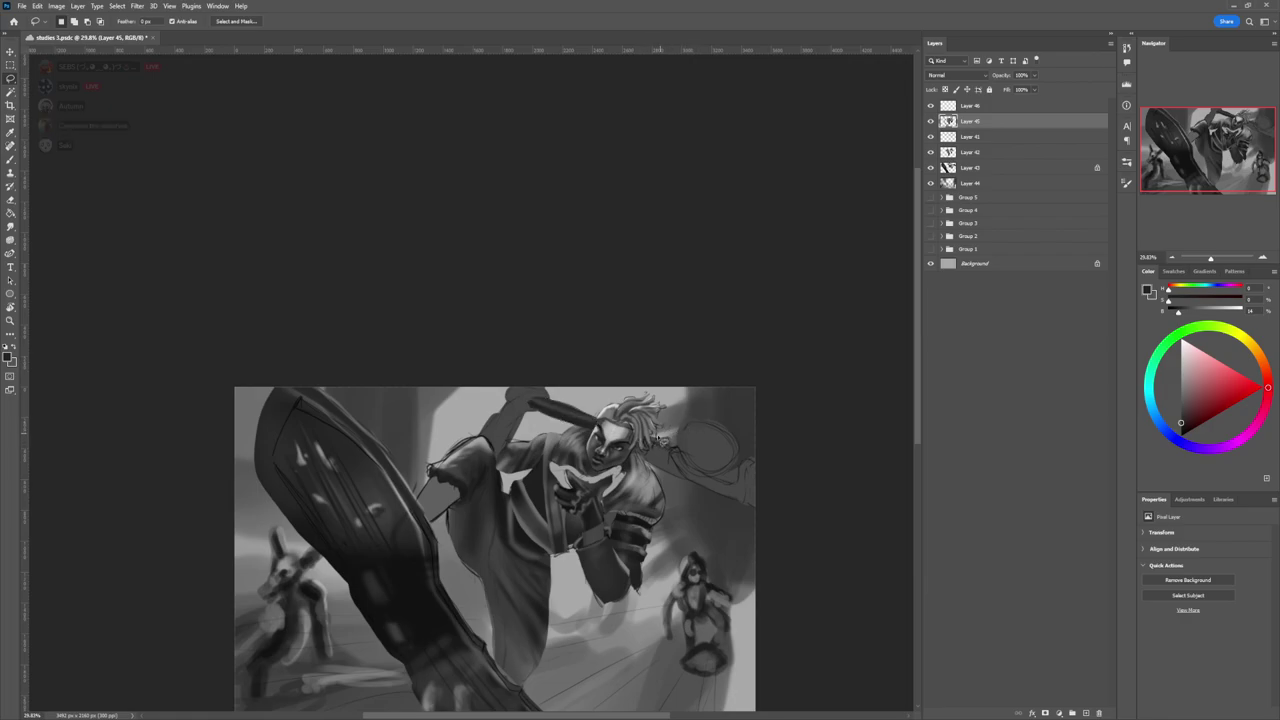
- Select the weapon shaft running from behind the head to the canvas edge and fill it with dark grey
{"action": "mouse_move", "coordinate": [674, 446]}
{"action": "left_mouse_down"}
{"action": "mouse_move", "coordinate": [732, 489]}
{"action": "mouse_move", "coordinate": [749, 472]}
{"action": "mouse_move", "coordinate": [756, 512]}
{"action": "mouse_move", "coordinate": [637, 452]}
{"action": "mouse_move", "coordinate": [656, 442]}
{"action": "mouse_move", "coordinate": [696, 473]}
{"action": "mouse_move", "coordinate": [772, 491]}
{"action": "left_mouse_up"}
{"action": "key", "text": "b"}
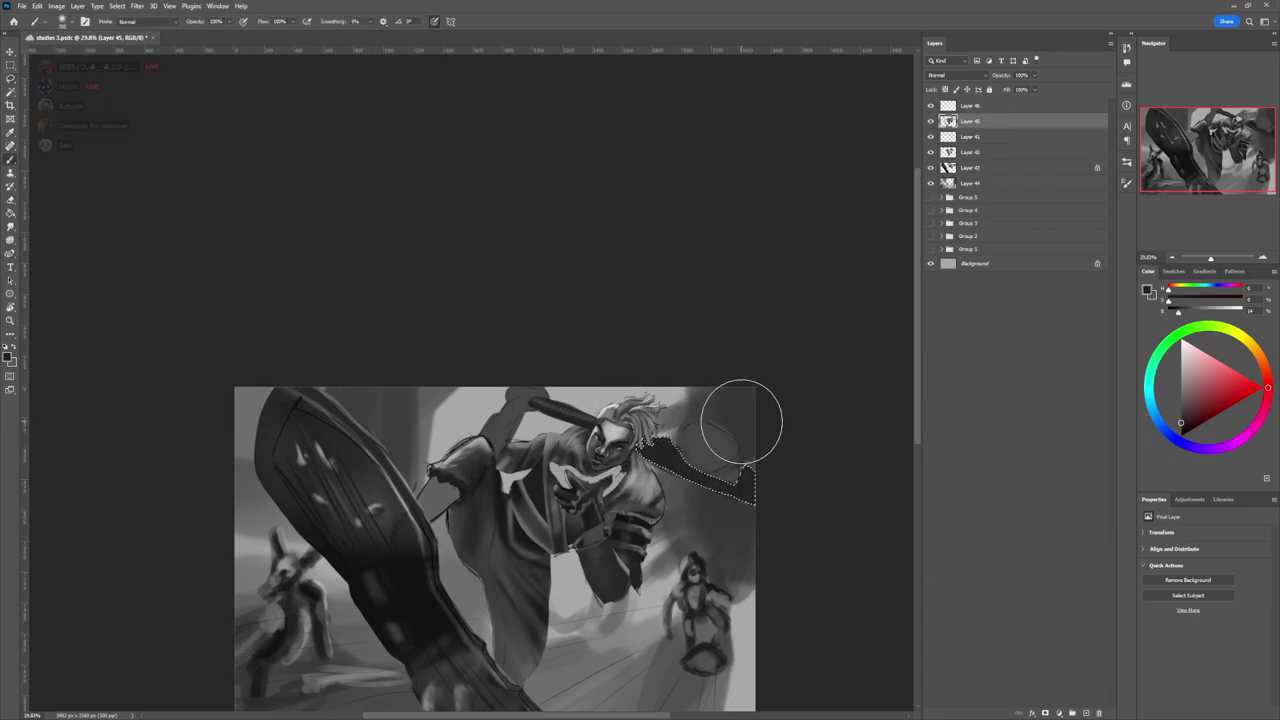
{"action": "key", "text": "l"}
{"action": "key", "text": "ctrl+d"}
- Select the round shape above the weapon shaft, fill it with dark grey using a larger brush, and clear the selection
{"action": "mouse_move", "coordinate": [733, 438]}
{"action": "left_mouse_down"}
{"action": "mouse_move", "coordinate": [692, 424]}
{"action": "mouse_move", "coordinate": [684, 458]}
{"action": "mouse_move", "coordinate": [714, 484]}
{"action": "mouse_move", "coordinate": [740, 468]}
{"action": "left_mouse_up"}
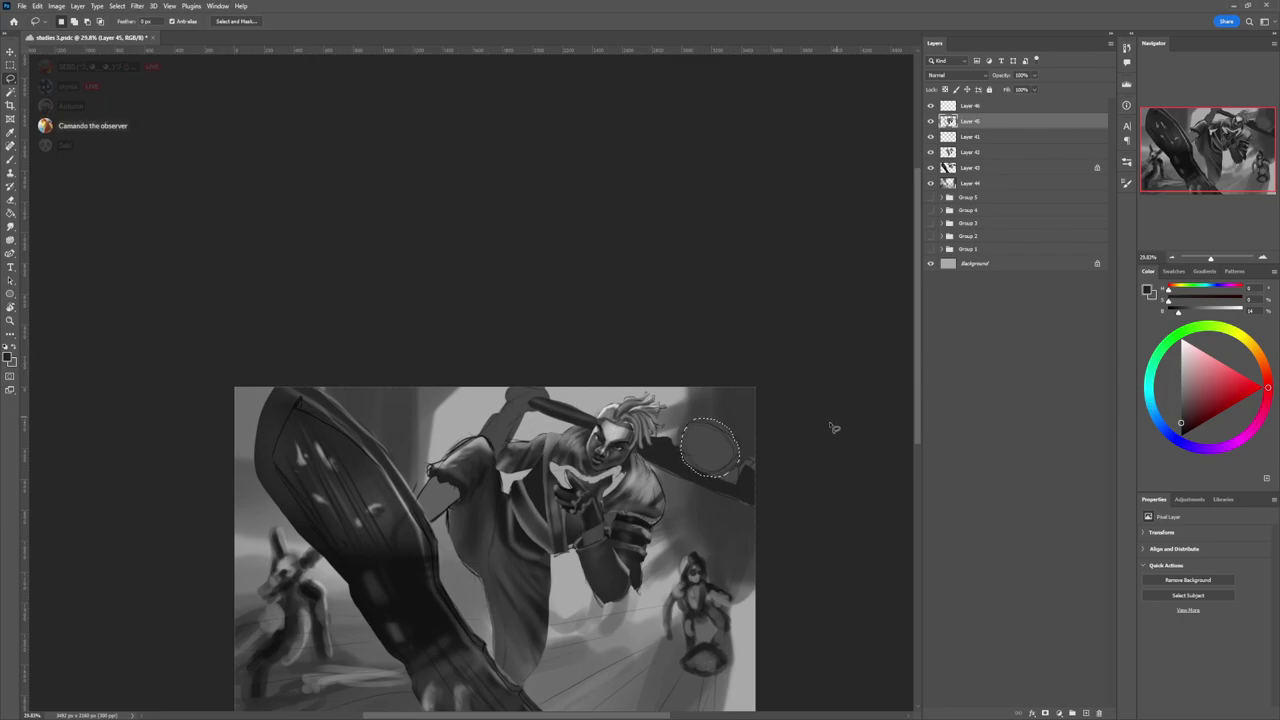
{"action": "key", "text": "b"}
{"action": "key", "text": "bracketright"}
{"action": "key", "text": "bracketright"}
{"action": "key", "text": "bracketright"}
{"action": "key", "text": "bracketright"}
{"action": "left_click_drag", "start_coordinate": [716, 440], "coordinate": [763, 437]}
{"action": "key", "text": "l"}
{"action": "key", "text": "ctrl+d"}
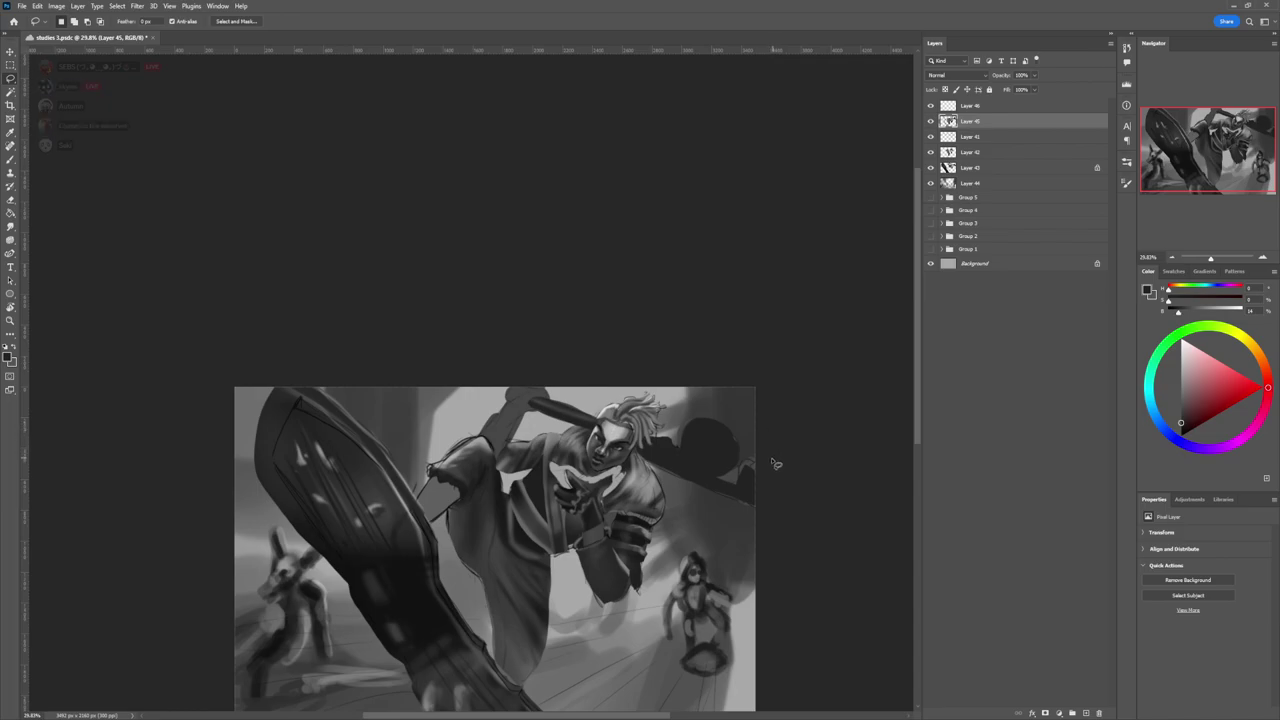
- Select the small remaining shape at the illustration's right edge, fill it with dark grey, and clear the selection
{"action": "left_click_drag", "start_coordinate": [745, 460], "coordinate": [762, 504]}
{"action": "key", "text": "b"}
{"action": "left_click_drag", "start_coordinate": [771, 443], "coordinate": [749, 491]}
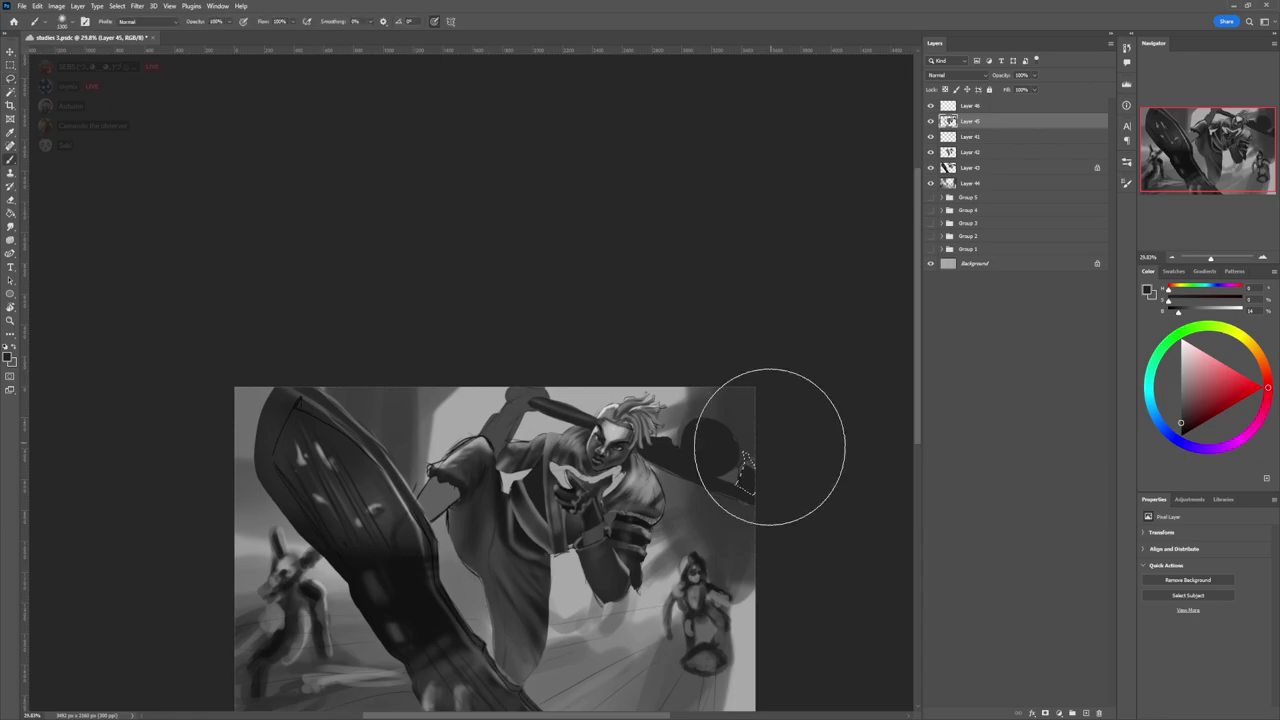
{"action": "key", "text": "l"}
{"action": "left_click", "coordinate": [840, 440]}
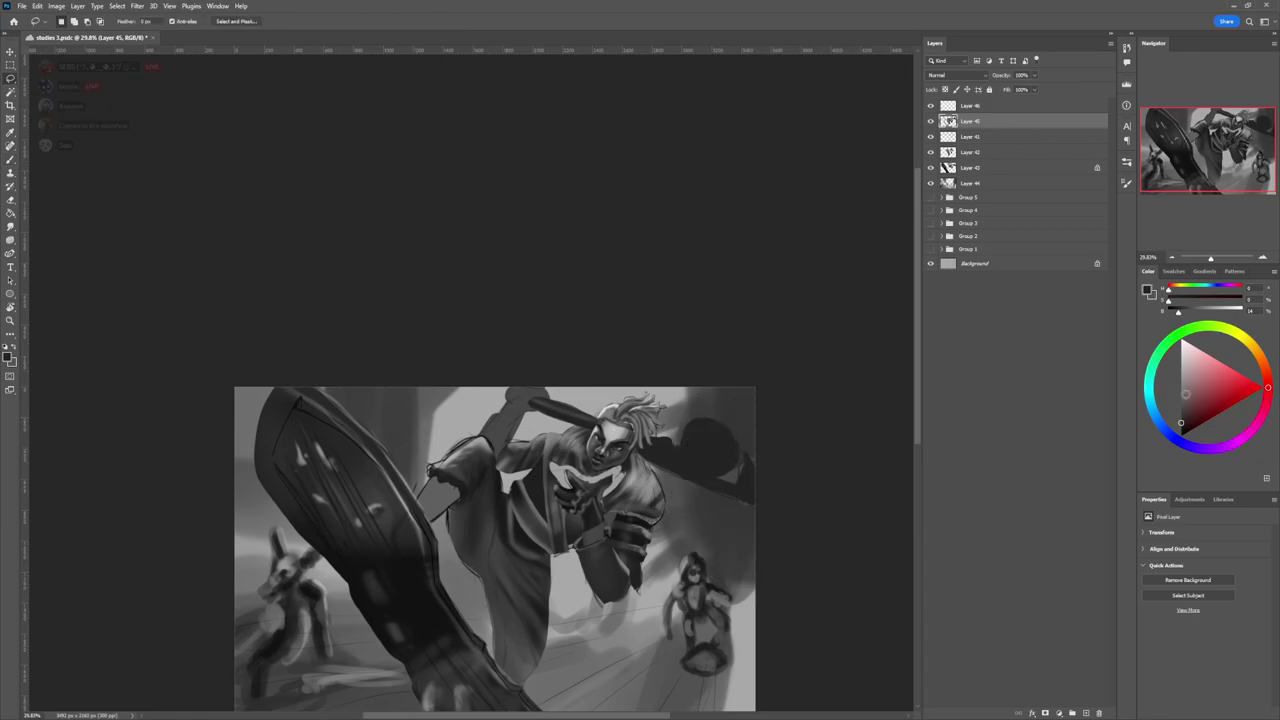
- Lock Layer 45's transparent pixels and shade the weapon shaft with 35% grey, reducing the brush size
{"action": "left_click", "coordinate": [1183, 400]}
{"action": "left_click", "coordinate": [945, 90]}
{"action": "key", "text": "b"}
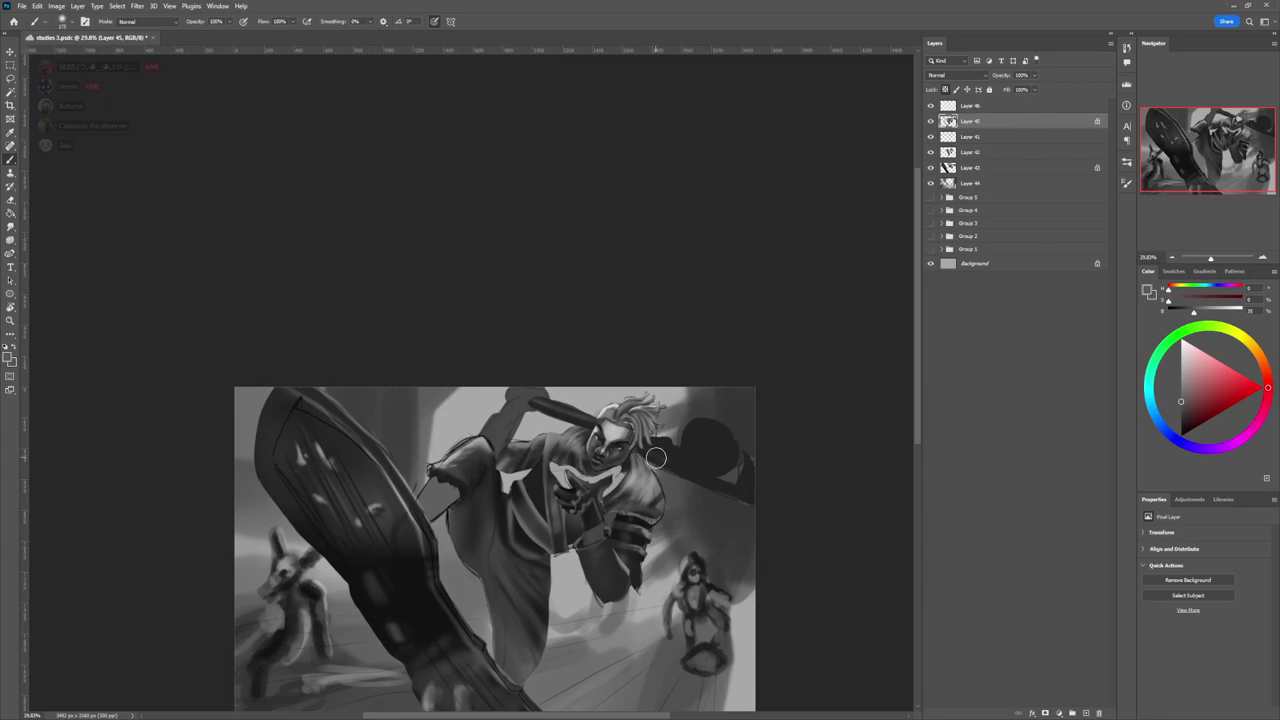
{"action": "left_click", "coordinate": [660, 428]}
{"action": "key", "text": "bracketleft"}
{"action": "key", "text": "bracketleft"}
{"action": "key", "text": "bracketleft"}
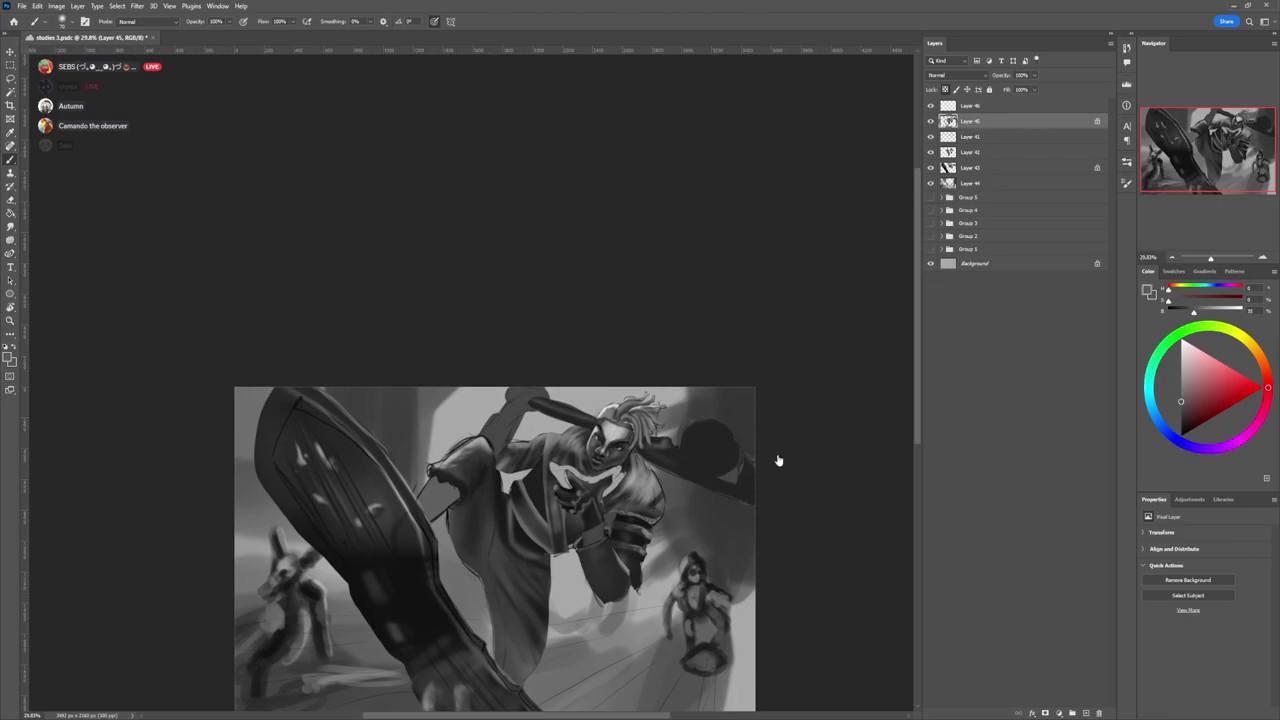
- Dab 67% grey highlight spots onto the weapon's round shape and reinforce the dark forms at the right edge with near-black
{"action": "left_click", "coordinate": [1181, 371]}
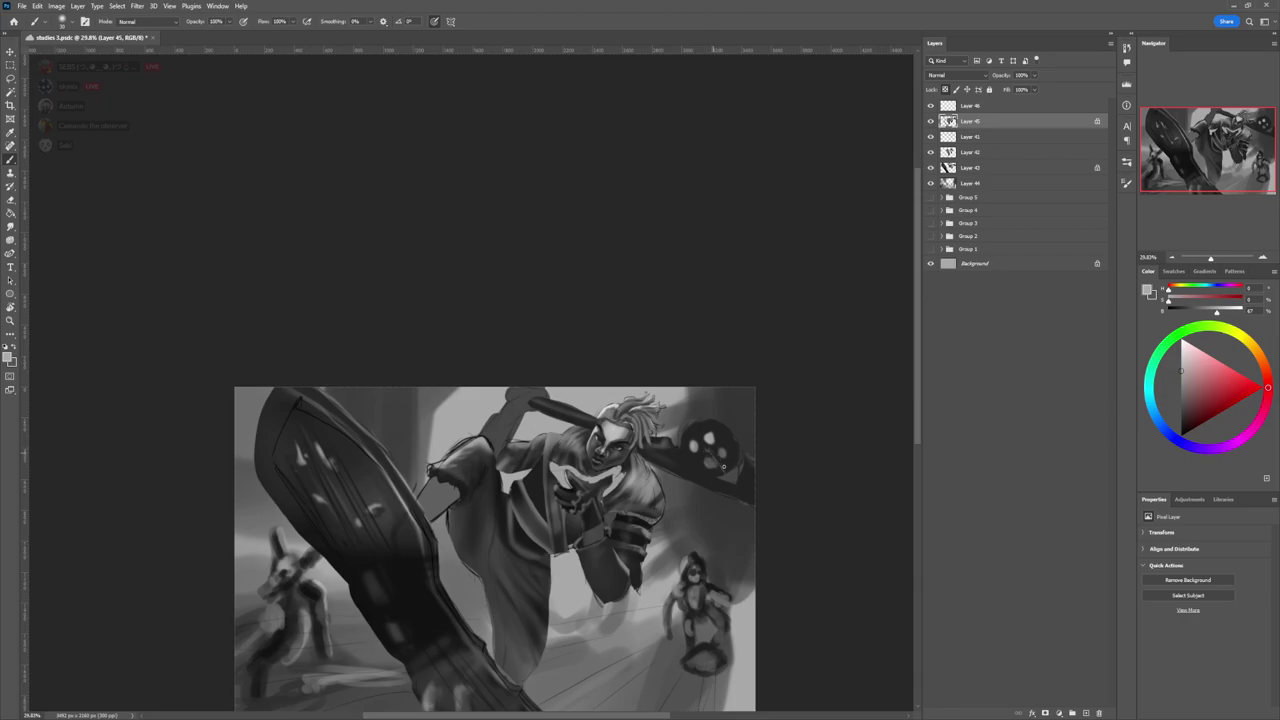
{"action": "left_click", "coordinate": [1181, 421]}
{"action": "left_click", "coordinate": [1181, 427]}
{"action": "key", "text": "l"}
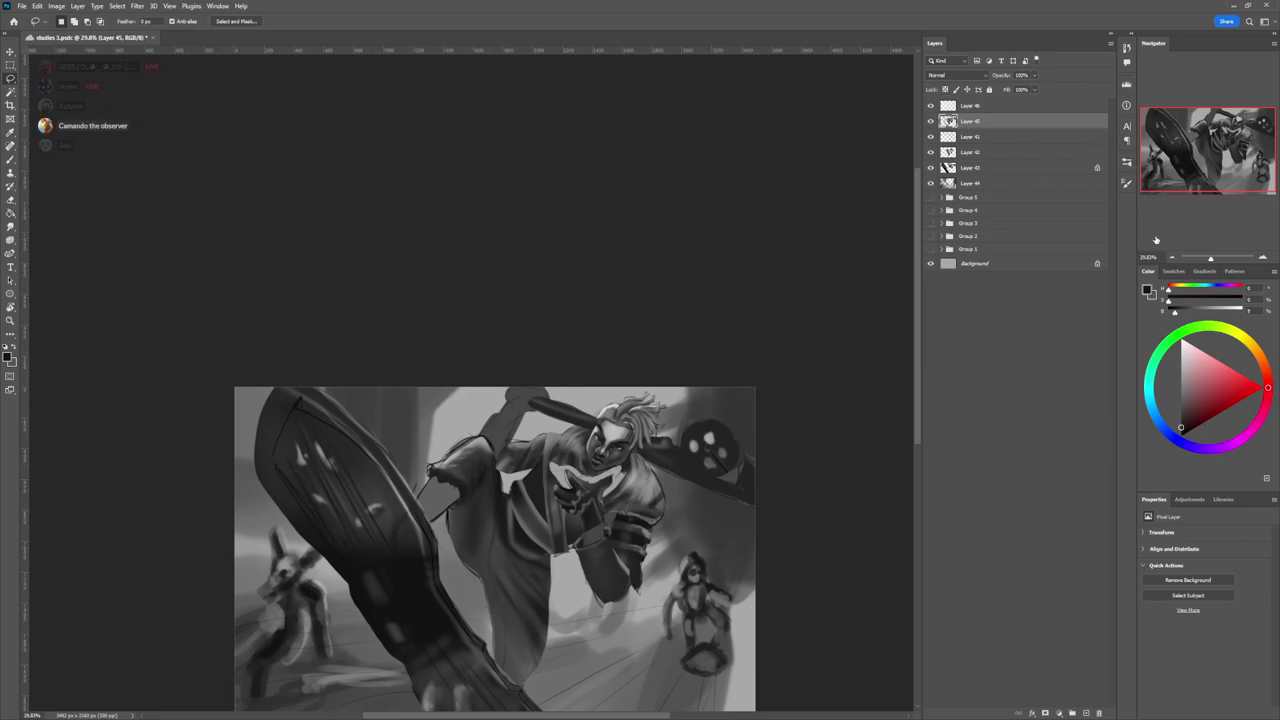
{"action": "key", "text": "b"}
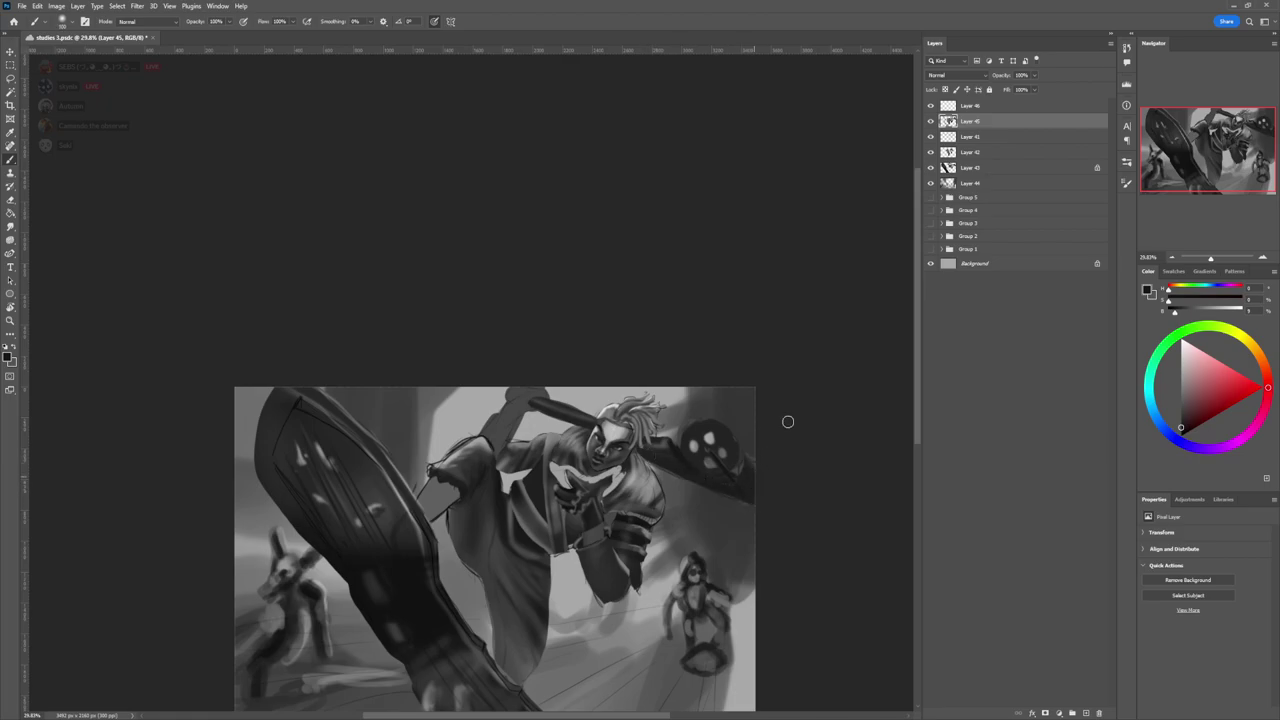
- Paint fine 50% grey detail on the weapon's far end with a much smaller brush
{"action": "left_click", "coordinate": [1183, 386]}
{"action": "key", "text": "bracketleft"}
{"action": "key", "text": "bracketleft"}
{"action": "key", "text": "bracketleft"}
{"action": "key", "text": "bracketleft"}
{"action": "key", "text": "bracketleft"}
{"action": "key", "text": "bracketleft"}
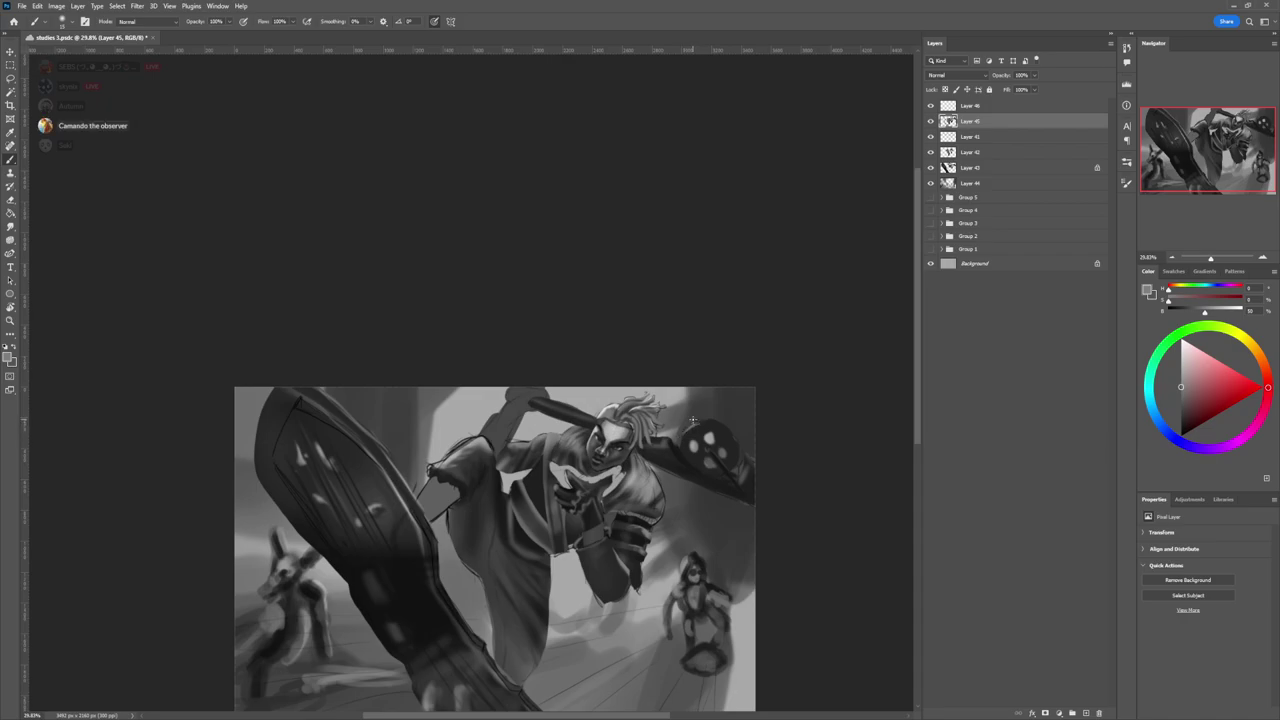
- Lighten the background around the character on Layer 44 with 82% grey, using a hugely enlarged soft brush
{"action": "key", "text": "z"}
{"action": "left_click_drag", "start_coordinate": [636, 438], "coordinate": [604, 412]}
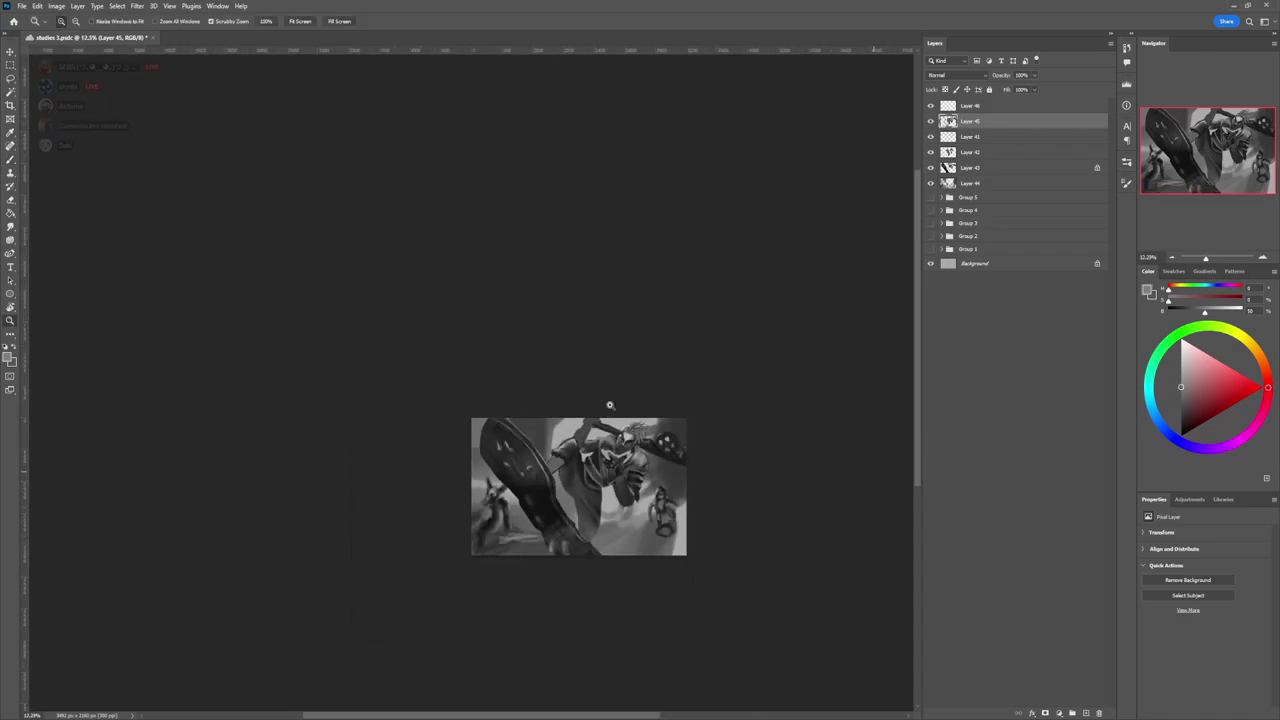
{"action": "left_click_drag", "start_coordinate": [630, 483], "coordinate": [636, 483]}
{"action": "left_click", "coordinate": [957, 191]}
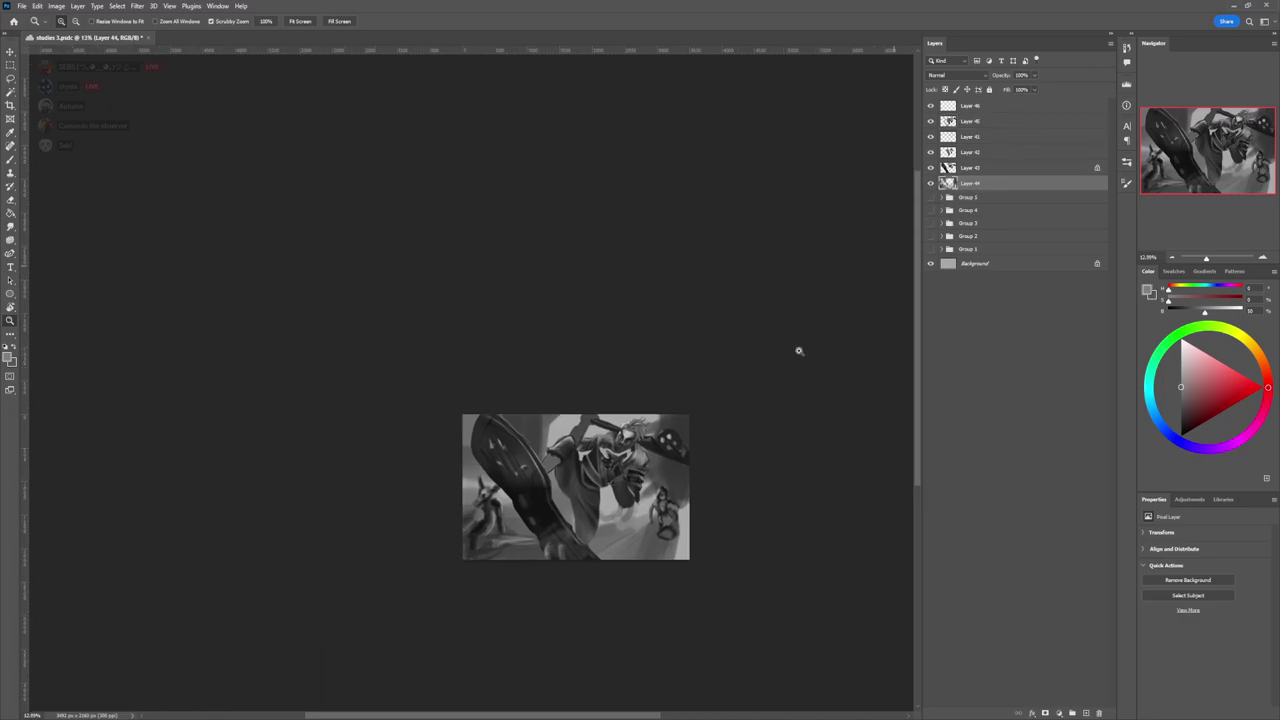
{"action": "left_click", "coordinate": [1172, 353]}
{"action": "key", "text": "b"}
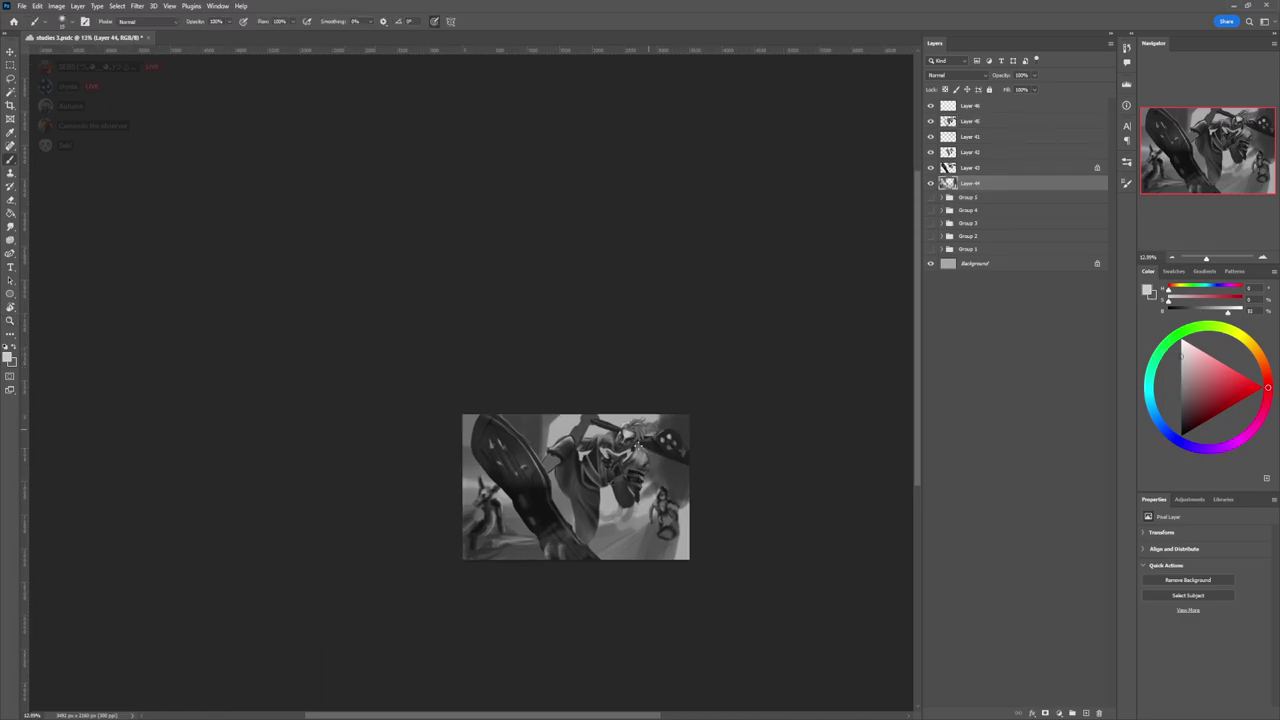
{"action": "key", "text": "bracketright"}
{"action": "key", "text": "bracketright"}
{"action": "key", "text": "bracketright"}
{"action": "key", "text": "bracketright"}
{"action": "key", "text": "bracketright"}
{"action": "key", "text": "bracketright"}
{"action": "key", "text": "bracketright"}
{"action": "key", "text": "bracketright"}
{"action": "key", "text": "bracketright"}
{"action": "key", "text": "bracketright"}
{"action": "key", "text": "bracketright"}
{"action": "key", "text": "bracketright"}
{"action": "key", "text": "bracketright"}
{"action": "key", "text": "bracketright"}
{"action": "key", "text": "bracketright"}
{"action": "key", "text": "bracketright"}
{"action": "key", "text": "bracketright"}
{"action": "key", "text": "bracketright"}
{"action": "key", "text": "bracketright"}
{"action": "key", "text": "bracketright"}
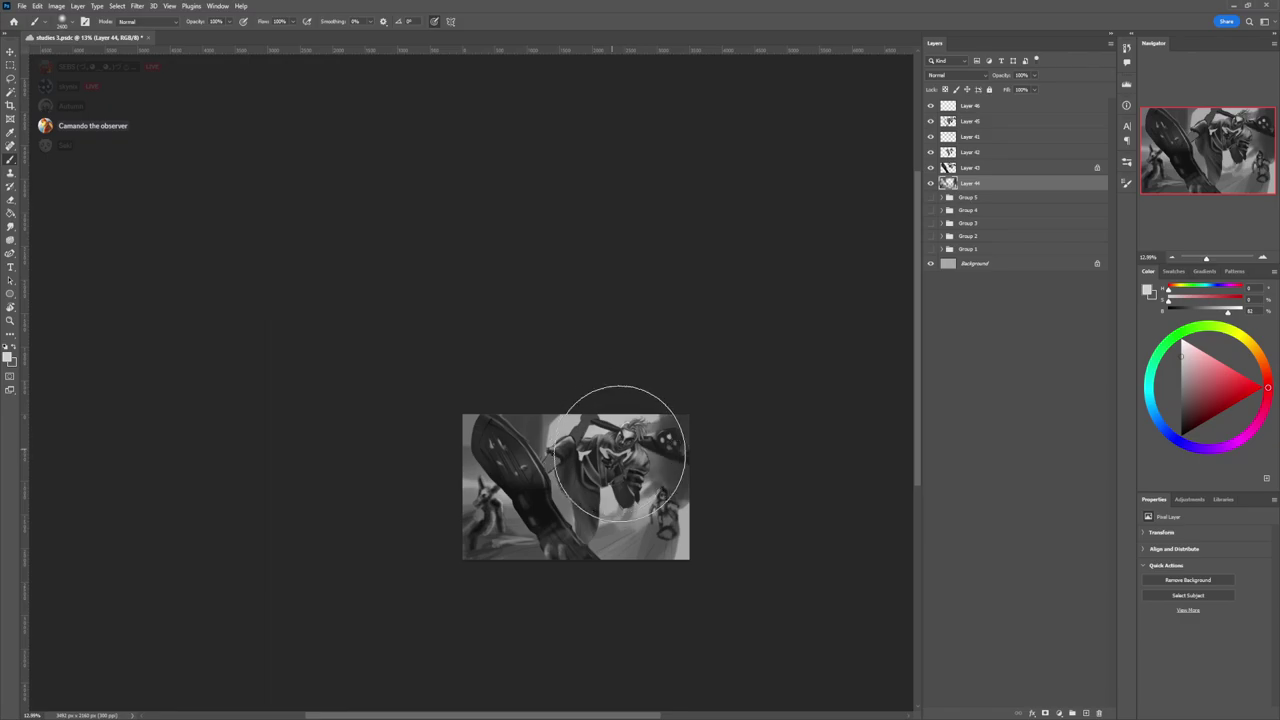
{"action": "left_click_drag", "start_coordinate": [637, 436], "coordinate": [634, 459]}
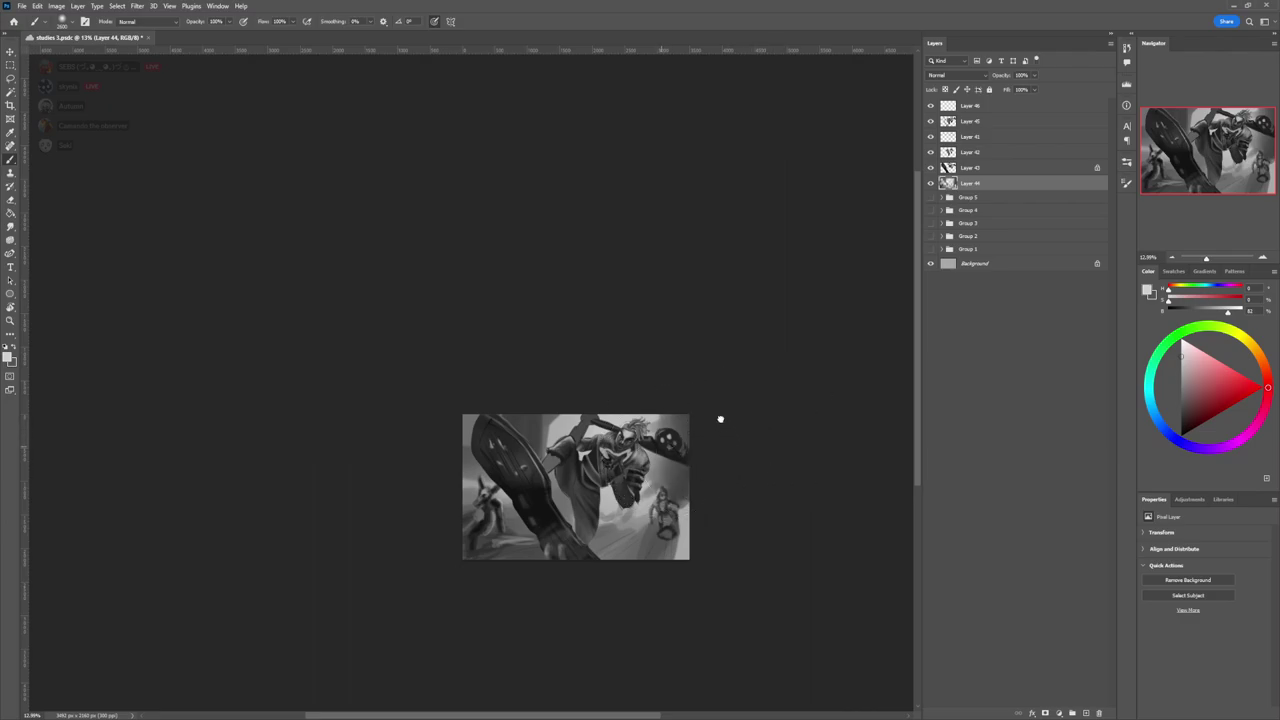
- Darken the ground below and around the right-hand background figure with 13% grey, using a 51% flow brush and increasing its size
{"action": "left_click", "coordinate": [1181, 393]}
{"action": "left_click", "coordinate": [1181, 422]}
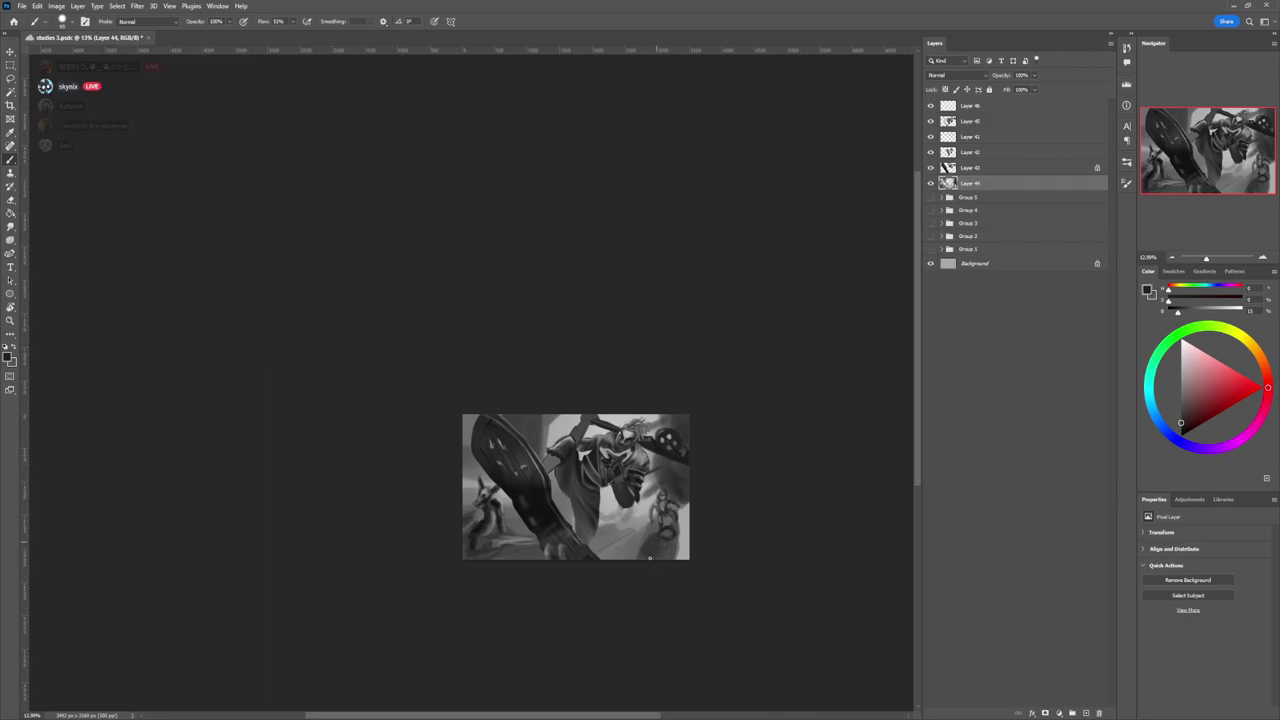
{"action": "key", "text": "]"}
{"action": "key", "text": "]"}
{"action": "key", "text": "]"}
{"action": "mouse_move", "coordinate": [676, 572]}
{"action": "left_mouse_down"}
{"action": "mouse_move", "coordinate": [685, 512]}
{"action": "mouse_move", "coordinate": [682, 553]}
{"action": "mouse_move", "coordinate": [681, 506]}
{"action": "mouse_move", "coordinate": [669, 501]}
{"action": "mouse_move", "coordinate": [631, 545]}
{"action": "mouse_move", "coordinate": [596, 542]}
{"action": "left_mouse_up"}
{"action": "key", "text": "]"}
{"action": "key", "text": "]"}
- Paint mid-grey and 67% grey light strokes on the ground beneath the character and beside the left-hand creature
{"action": "left_click", "coordinate": [1178, 386]}
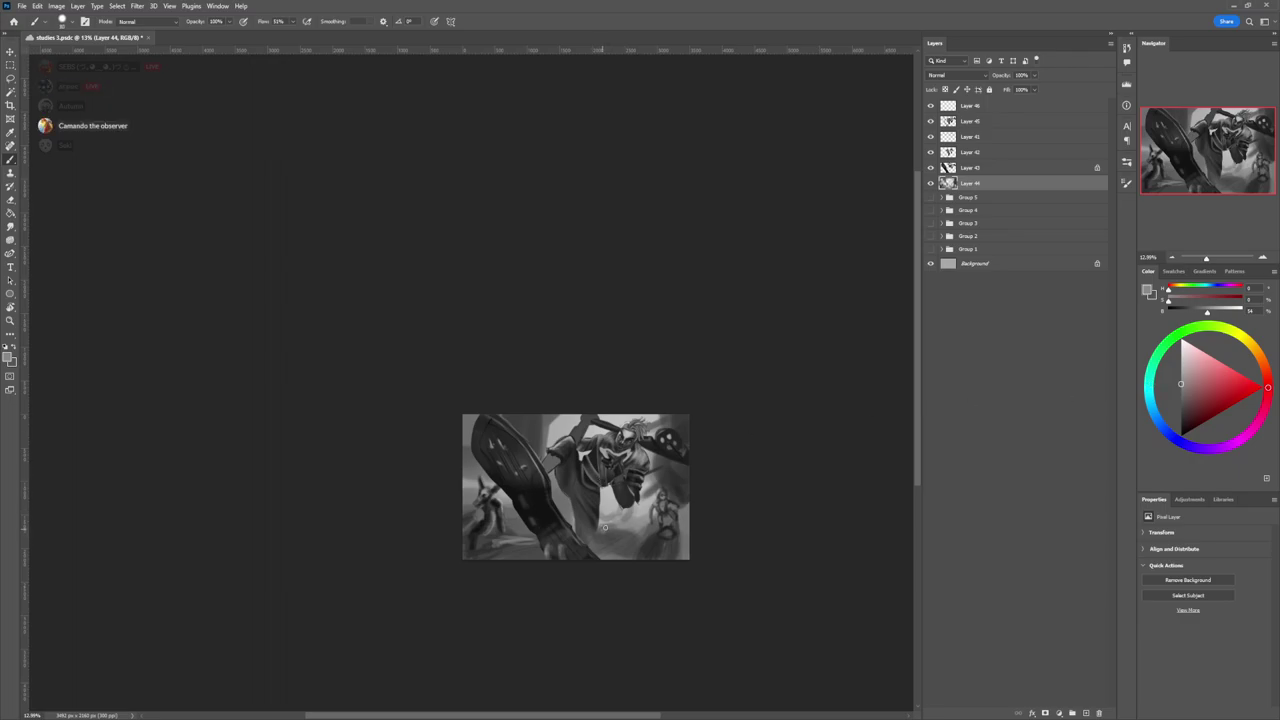
{"action": "left_click", "coordinate": [1181, 371]}
{"action": "mouse_move", "coordinate": [507, 539]}
{"action": "left_mouse_down"}
{"action": "mouse_move", "coordinate": [528, 536]}
{"action": "mouse_move", "coordinate": [534, 553]}
{"action": "left_mouse_up"}
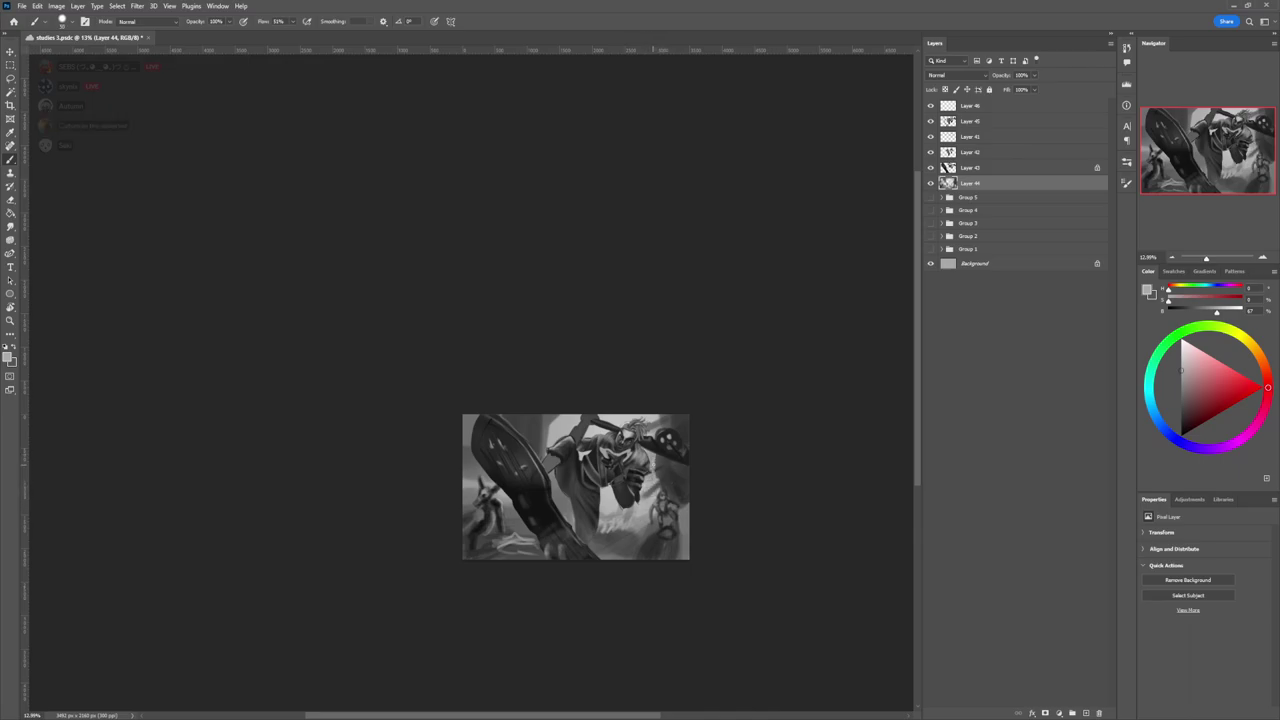
- Deepen the background above the right-hand figure and paint a light-edged structure behind the raised boot, using sampled greys
{"action": "left_click", "coordinate": [661, 467], "text": "alt"}
{"action": "left_click_drag", "start_coordinate": [657, 487], "coordinate": [645, 497]}
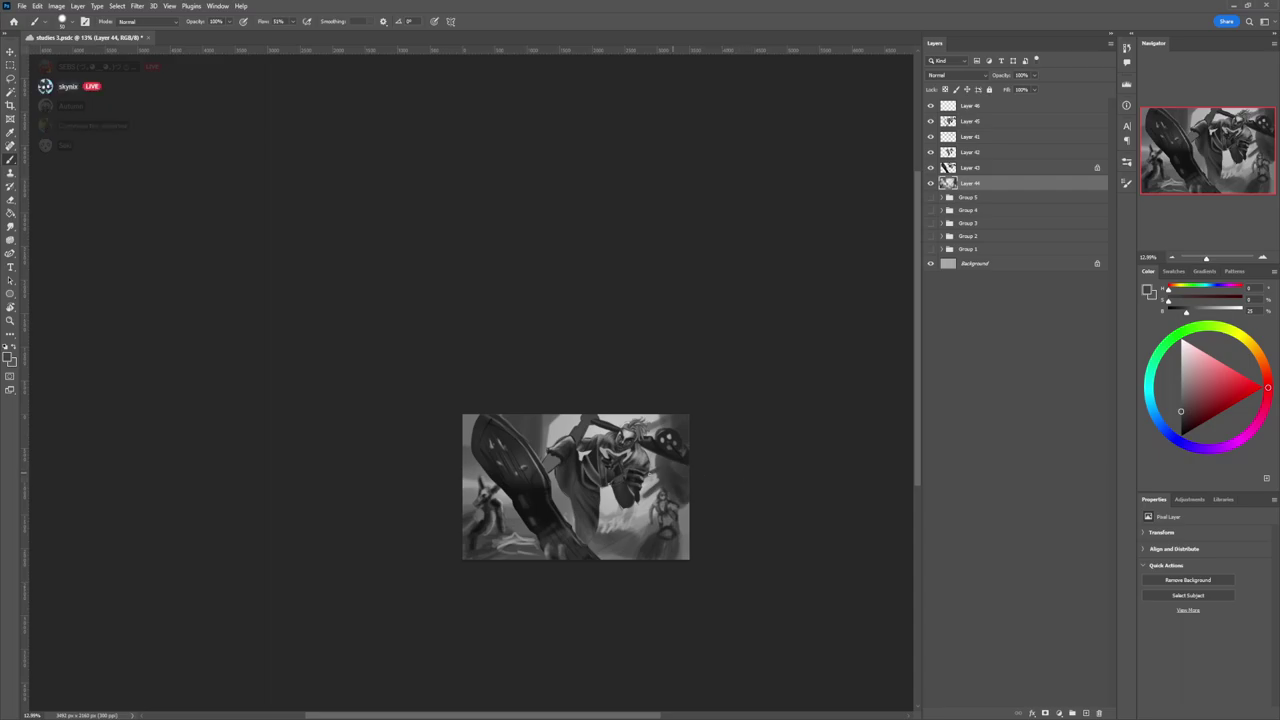
{"action": "left_click", "coordinate": [563, 423], "text": "alt"}
{"action": "left_click_drag", "start_coordinate": [542, 447], "coordinate": [542, 423]}
{"action": "key", "text": "bracketleft"}
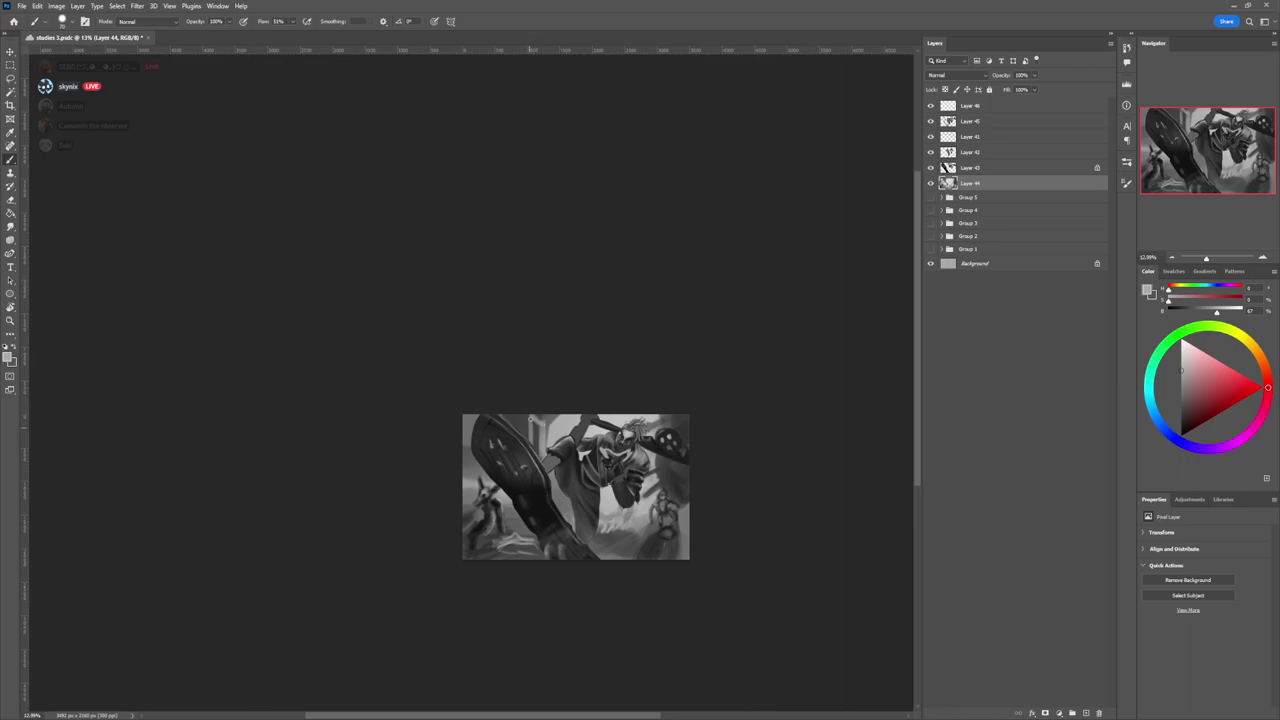
{"action": "left_click", "coordinate": [538, 436], "text": "alt"}
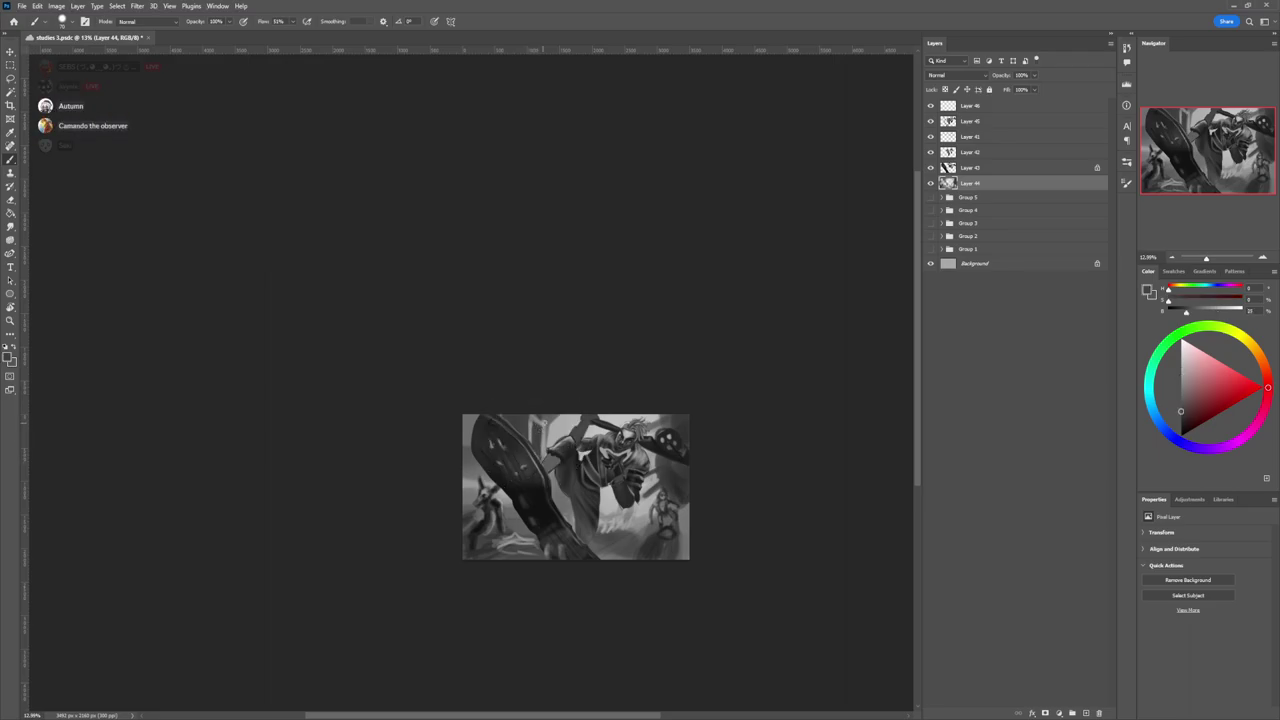
{"action": "left_click", "coordinate": [547, 424], "text": "alt"}
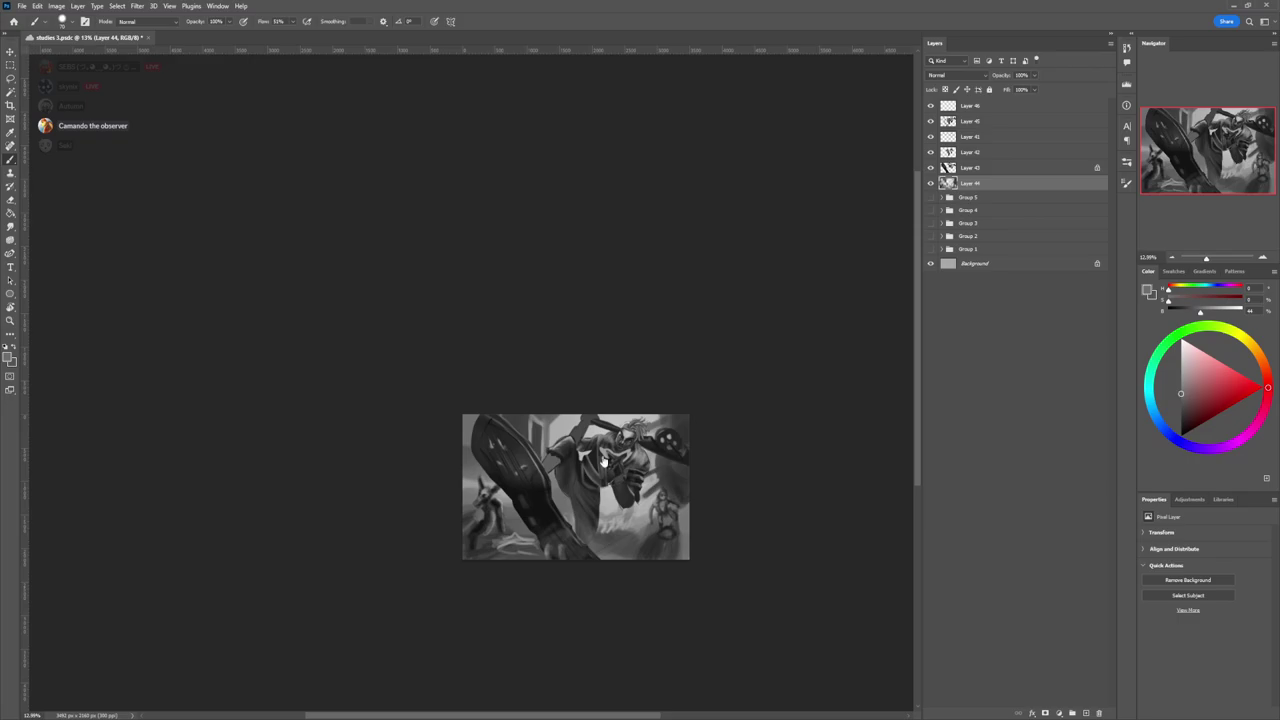
- Add a new layer directly above Layer 45 and set the painting colour to 13% grey
{"action": "left_click", "coordinate": [982, 108]}
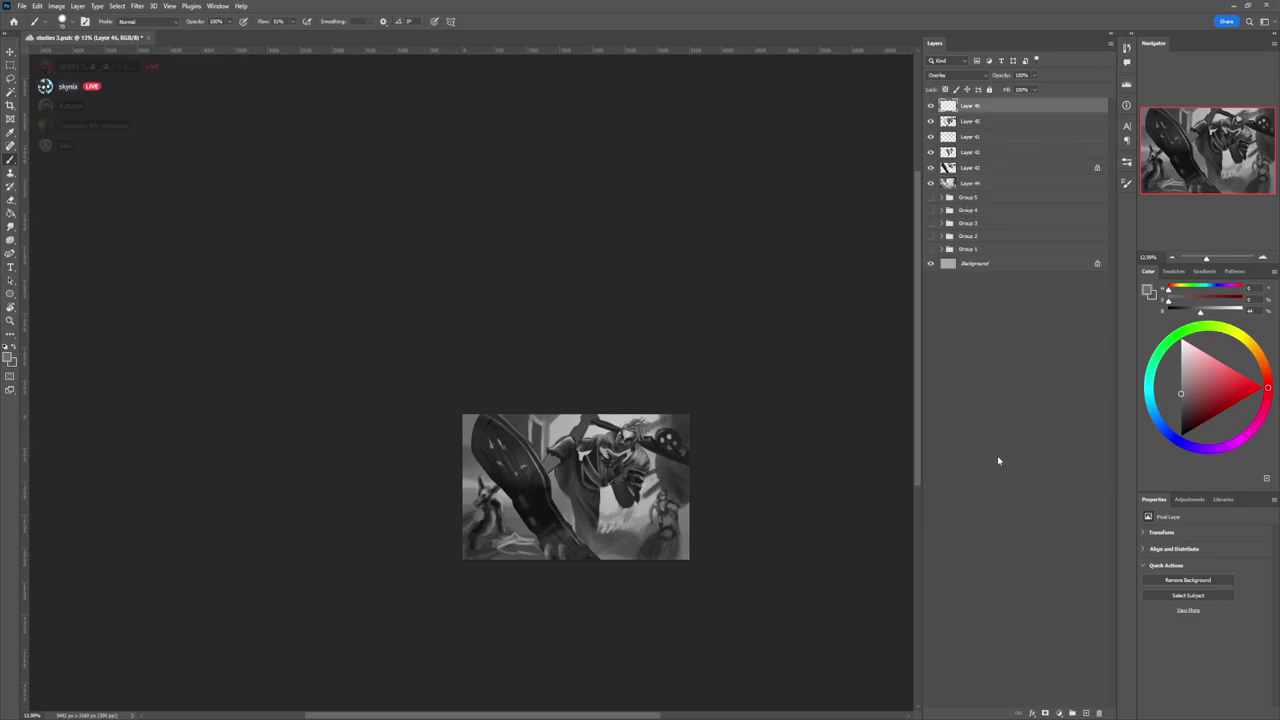
{"action": "left_click", "coordinate": [975, 121]}
{"action": "key", "text": "ctrl+shift+alt+n"}
{"action": "left_click", "coordinate": [1181, 423]}
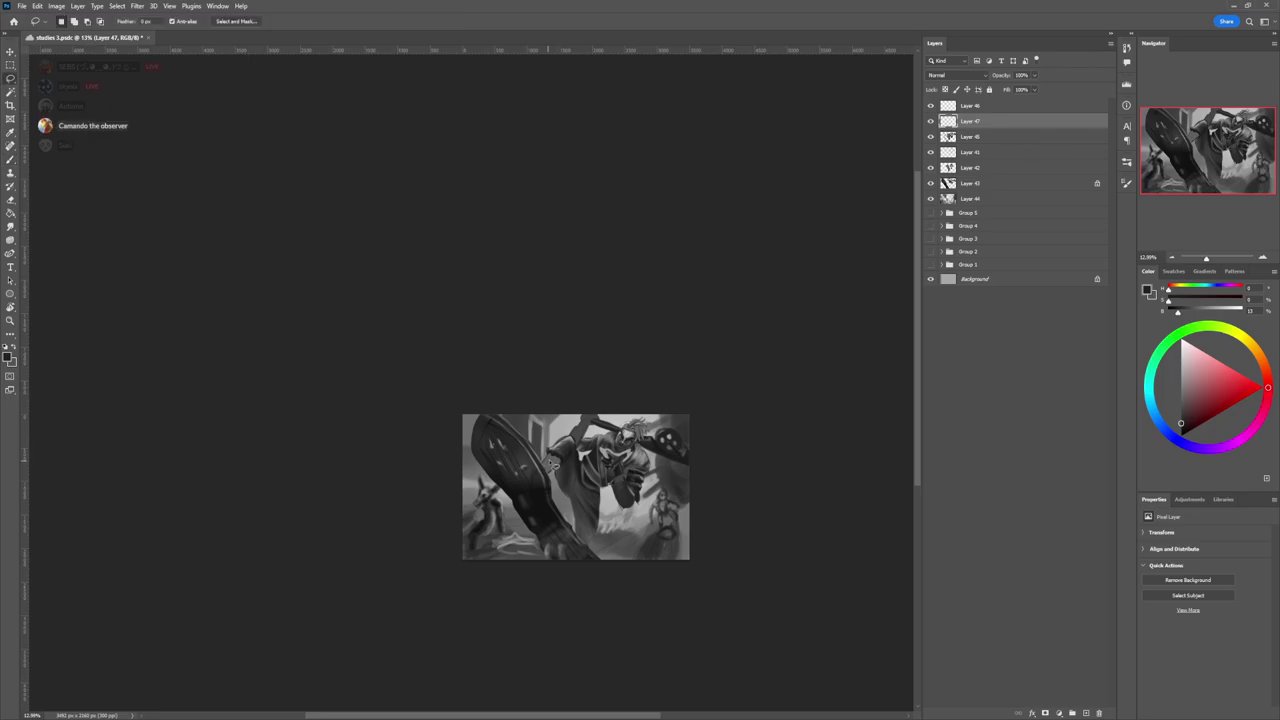
- Refine the dark shading around the character's raised arm on Layer 47 and set the painting colour to 7% grey
{"action": "left_click_drag", "start_coordinate": [557, 441], "coordinate": [556, 449]}
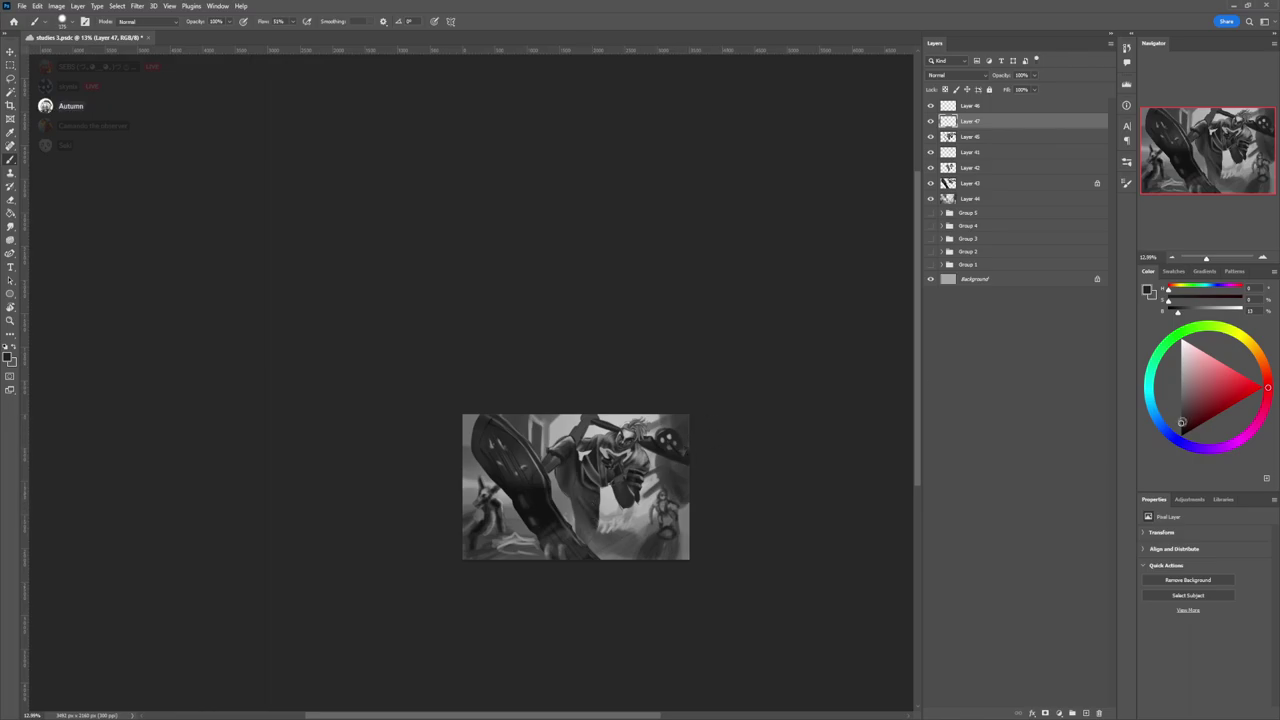
{"action": "left_click", "coordinate": [1180, 427]}
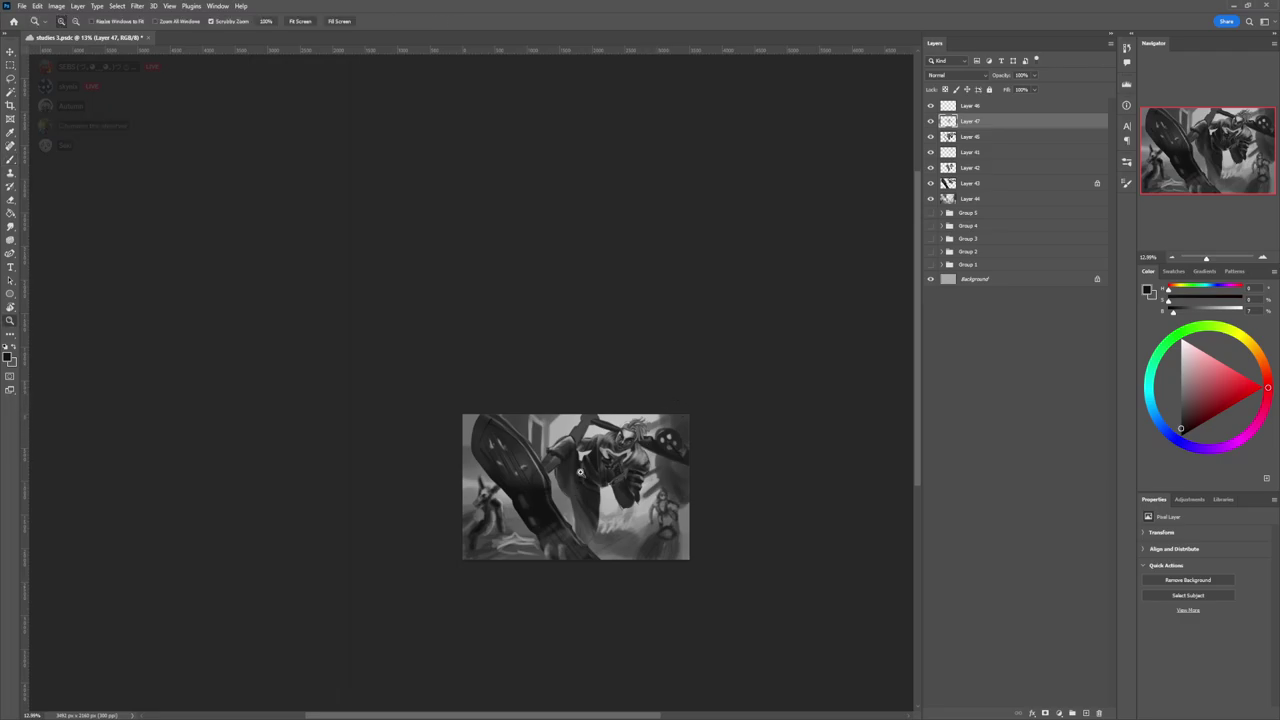
{"action": "key", "text": "z"}
{"action": "left_click_drag", "start_coordinate": [621, 482], "coordinate": [610, 445]}
{"action": "left_click_drag", "start_coordinate": [666, 475], "coordinate": [695, 478]}
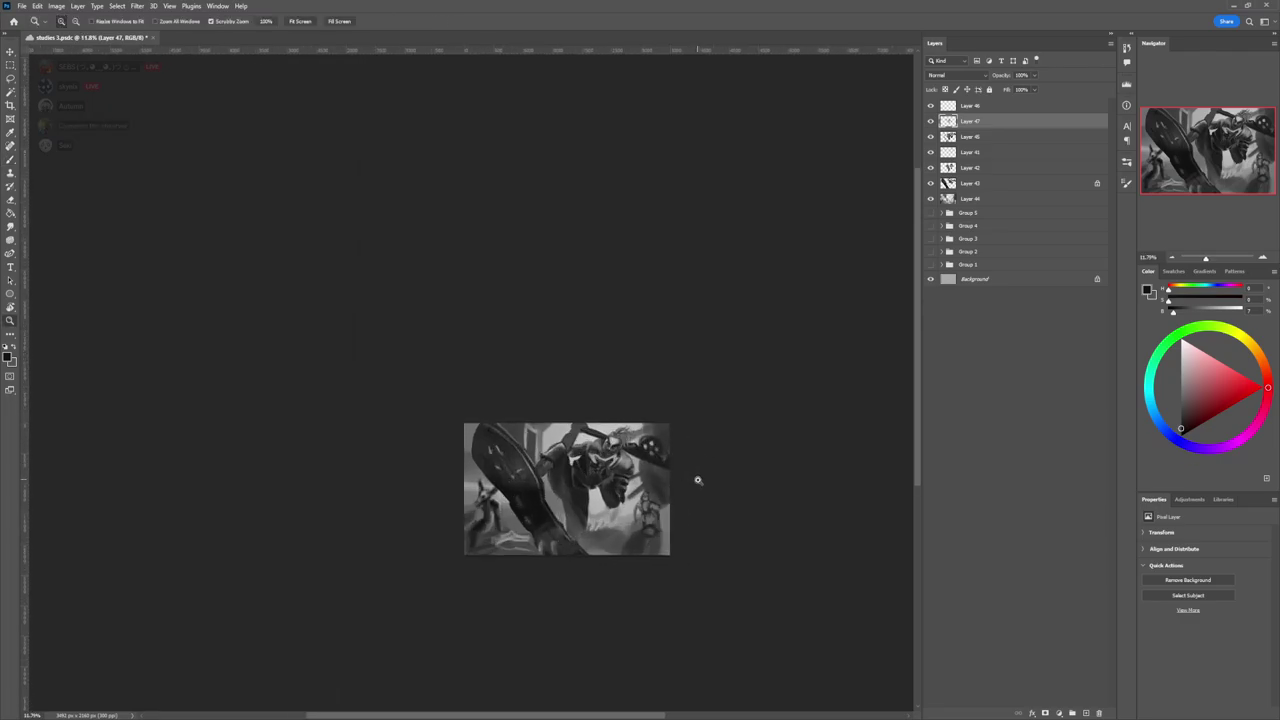
{"action": "left_click", "coordinate": [632, 427]}
{"action": "key", "text": "b"}
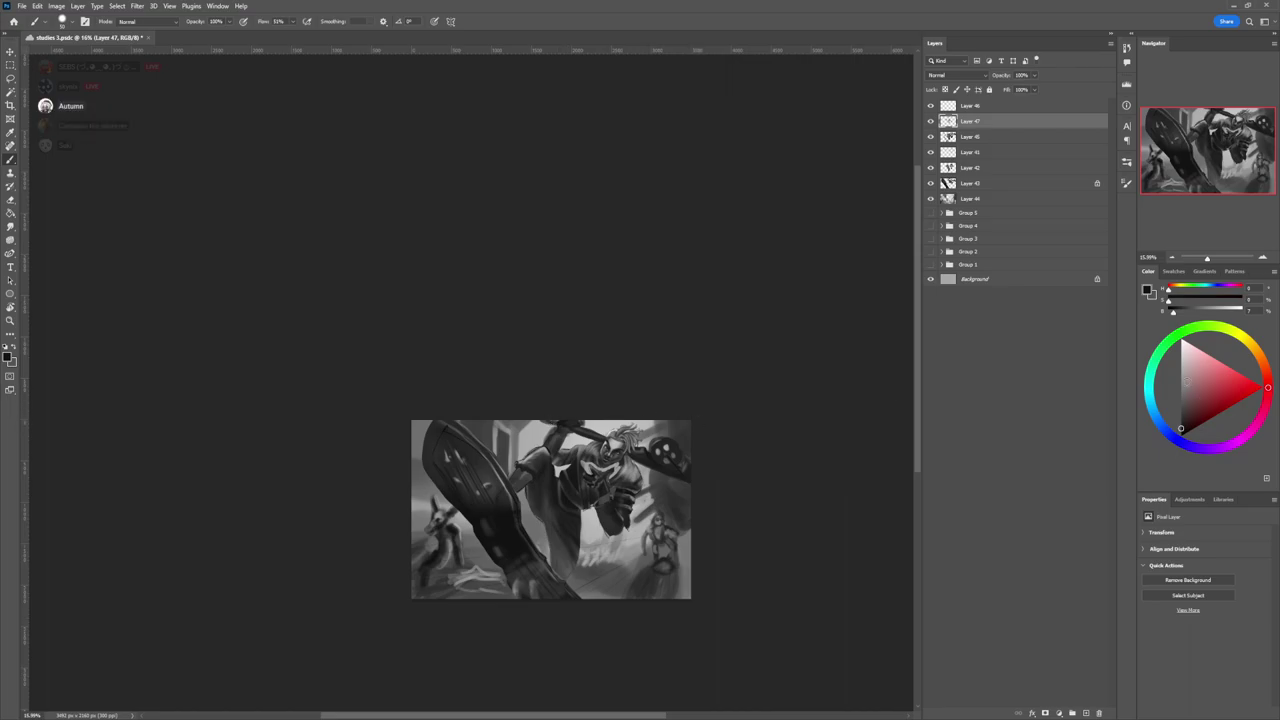
- Darken the left-hand creature and the ground around it with 12% grey on Layer 47, reducing the brush size
{"action": "left_click", "coordinate": [1182, 385]}
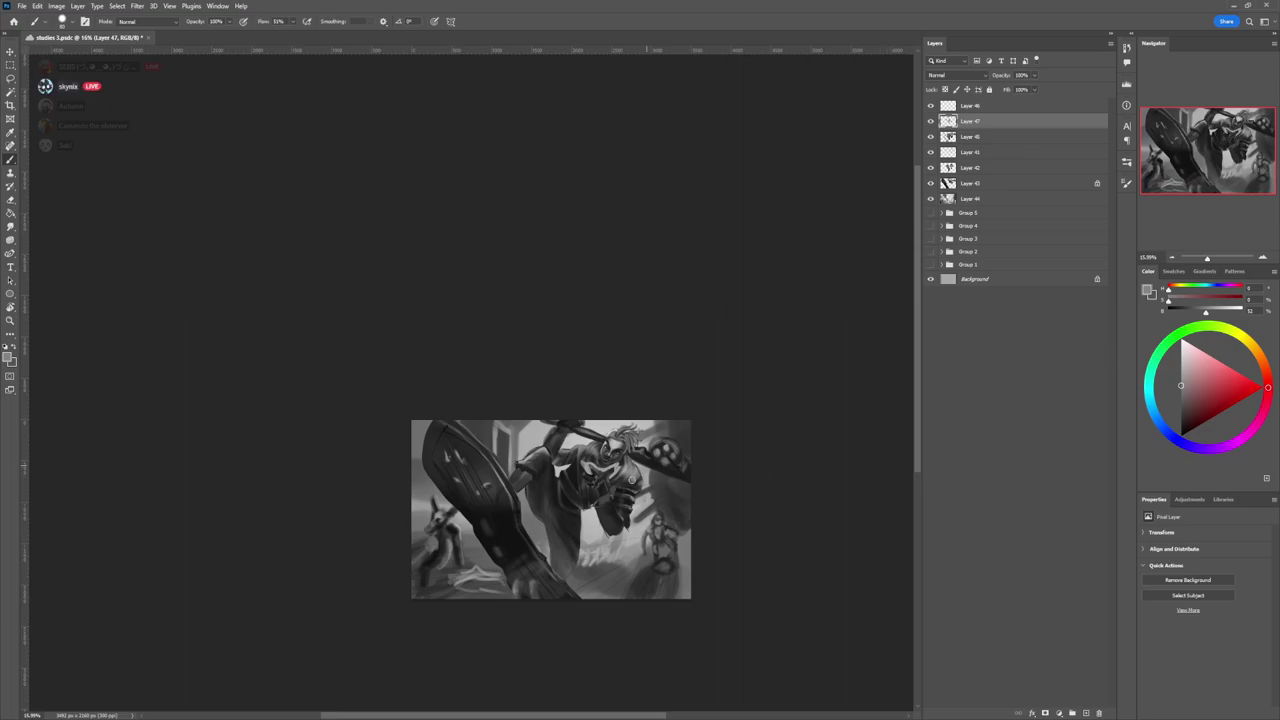
{"action": "left_click", "coordinate": [1180, 418]}
{"action": "mouse_move", "coordinate": [432, 561]}
{"action": "left_mouse_down"}
{"action": "mouse_move", "coordinate": [493, 559]}
{"action": "mouse_move", "coordinate": [498, 582]}
{"action": "left_mouse_up"}
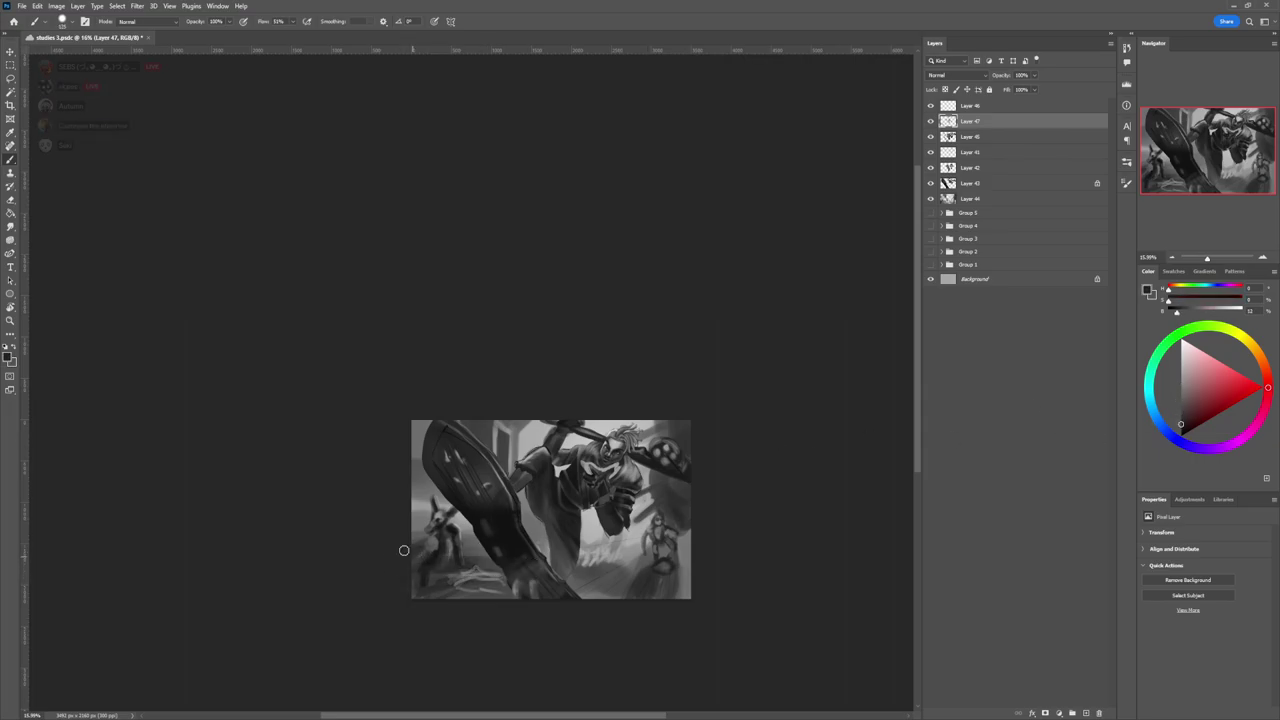
{"action": "key", "text": "bracketleft"}
{"action": "key", "text": "bracketleft"}
{"action": "key", "text": "bracketleft"}
{"action": "left_click_drag", "start_coordinate": [408, 524], "coordinate": [466, 521]}
{"action": "left_click_drag", "start_coordinate": [440, 574], "coordinate": [502, 585]}
- Shade softly over the raised boot and the left side of the picture with a much larger 12% grey brush
{"action": "key", "text": "bracketright"}
{"action": "key", "text": "bracketright"}
{"action": "key", "text": "bracketright"}
{"action": "key", "text": "bracketright"}
{"action": "key", "text": "bracketright"}
{"action": "key", "text": "bracketright"}
{"action": "key", "text": "bracketright"}
{"action": "key", "text": "bracketright"}
{"action": "mouse_move", "coordinate": [423, 425]}
{"action": "left_mouse_down"}
{"action": "mouse_move", "coordinate": [414, 500]}
{"action": "mouse_move", "coordinate": [525, 535]}
{"action": "left_mouse_up"}
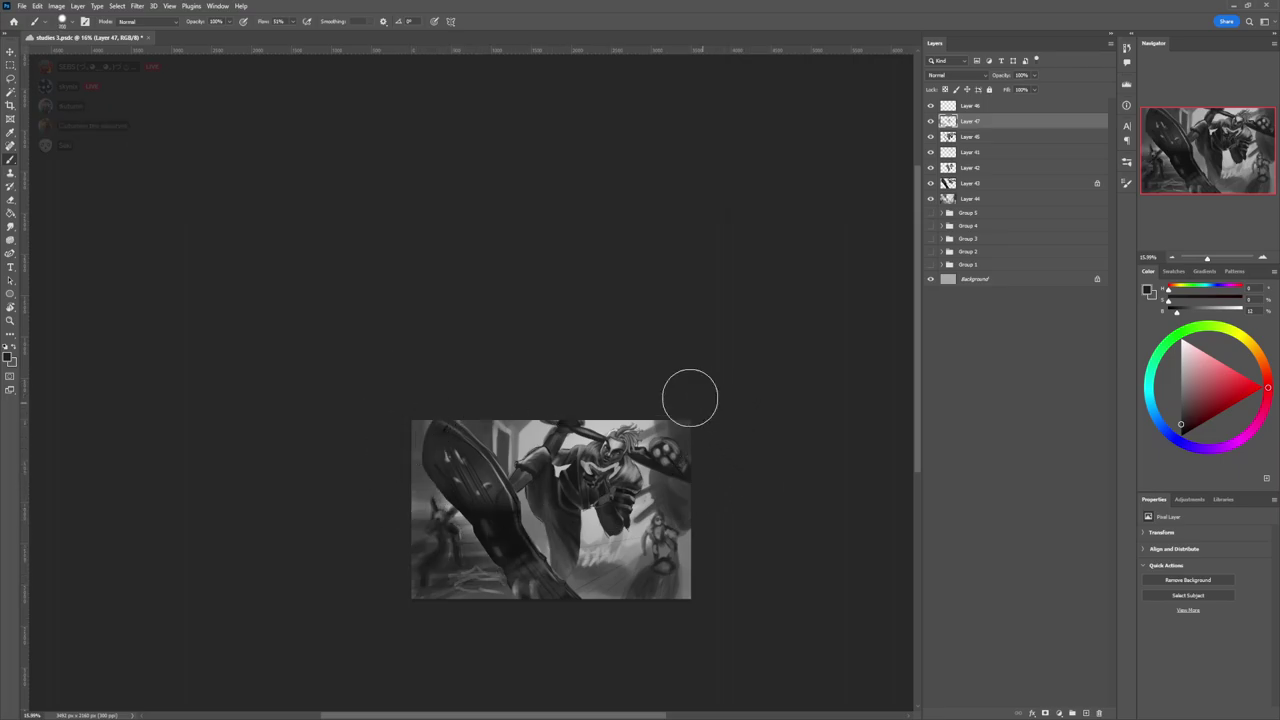
- Enlarge the brush further and darken the picture's upper-right corner over the end of the weapon with 12% grey
{"action": "key", "text": "bracketright"}
{"action": "key", "text": "bracketright"}
{"action": "key", "text": "bracketright"}
{"action": "key", "text": "bracketright"}
{"action": "key", "text": "bracketright"}
{"action": "key", "text": "bracketright"}
{"action": "mouse_move", "coordinate": [694, 423]}
{"action": "left_mouse_down"}
{"action": "mouse_move", "coordinate": [701, 486]}
{"action": "mouse_move", "coordinate": [663, 426]}
{"action": "left_mouse_up"}
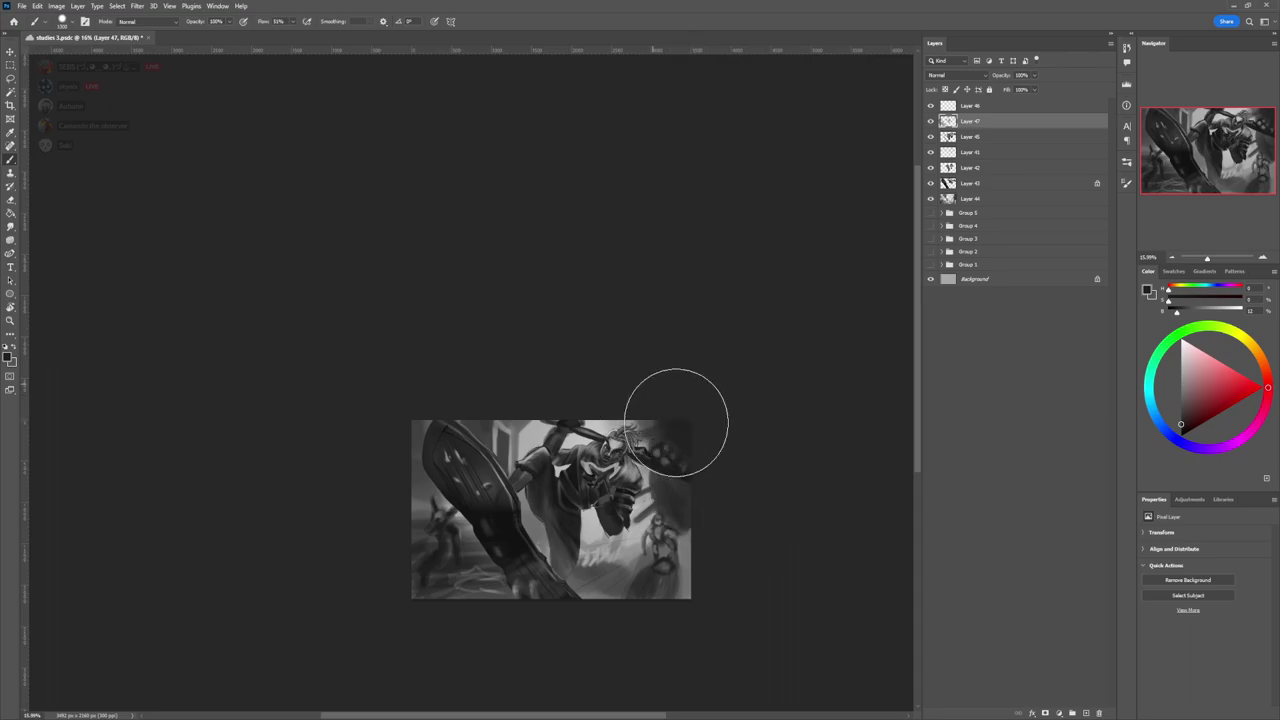
- Brighten the background behind and beneath the character on Layer 44 with soft 99% white strokes, undoing the first stroke by the raised arm
{"action": "left_click", "coordinate": [990, 198]}
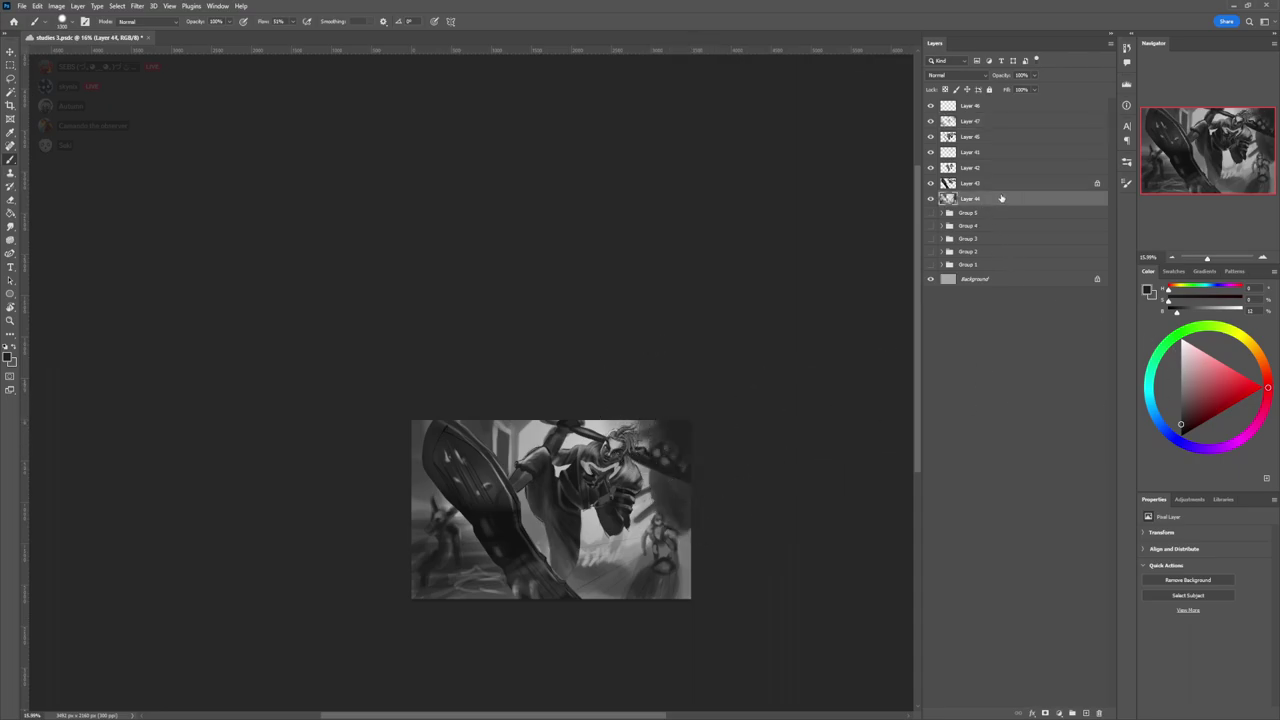
{"action": "key", "text": "x"}
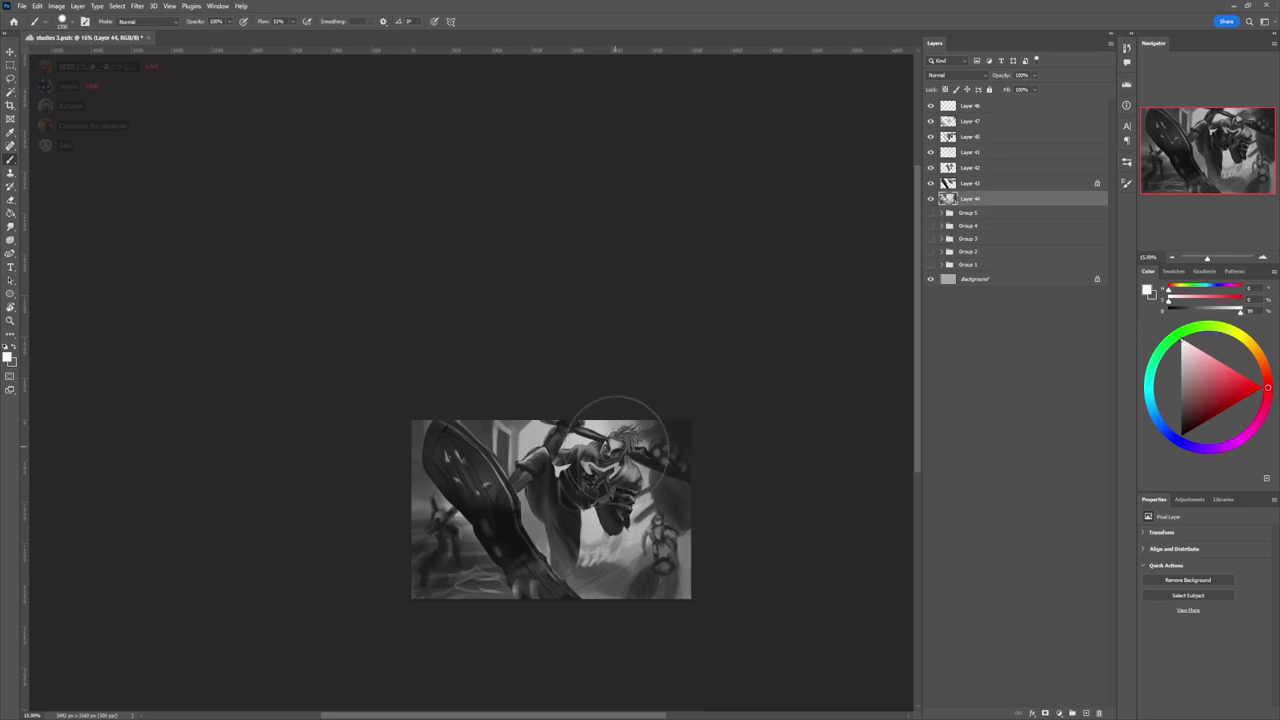
{"action": "left_click_drag", "start_coordinate": [530, 443], "coordinate": [536, 457]}
{"action": "key", "text": "ctrl+z"}
{"action": "key", "text": "bracketright"}
{"action": "key", "text": "bracketright"}
{"action": "key", "text": "bracketright"}
{"action": "key", "text": "bracketleft"}
{"action": "key", "text": "bracketleft"}
{"action": "key", "text": "bracketleft"}
{"action": "mouse_move", "coordinate": [590, 526]}
{"action": "left_mouse_down"}
{"action": "mouse_move", "coordinate": [626, 492]}
{"action": "mouse_move", "coordinate": [630, 430]}
{"action": "mouse_move", "coordinate": [690, 500]}
{"action": "mouse_move", "coordinate": [670, 470]}
{"action": "mouse_move", "coordinate": [612, 496]}
{"action": "left_mouse_up"}
{"action": "mouse_move", "coordinate": [590, 442]}
{"action": "left_mouse_down"}
{"action": "mouse_move", "coordinate": [621, 552]}
{"action": "mouse_move", "coordinate": [570, 549]}
{"action": "left_mouse_up"}
{"action": "key", "text": "z"}
{"action": "left_click_drag", "start_coordinate": [587, 649], "coordinate": [616, 688]}
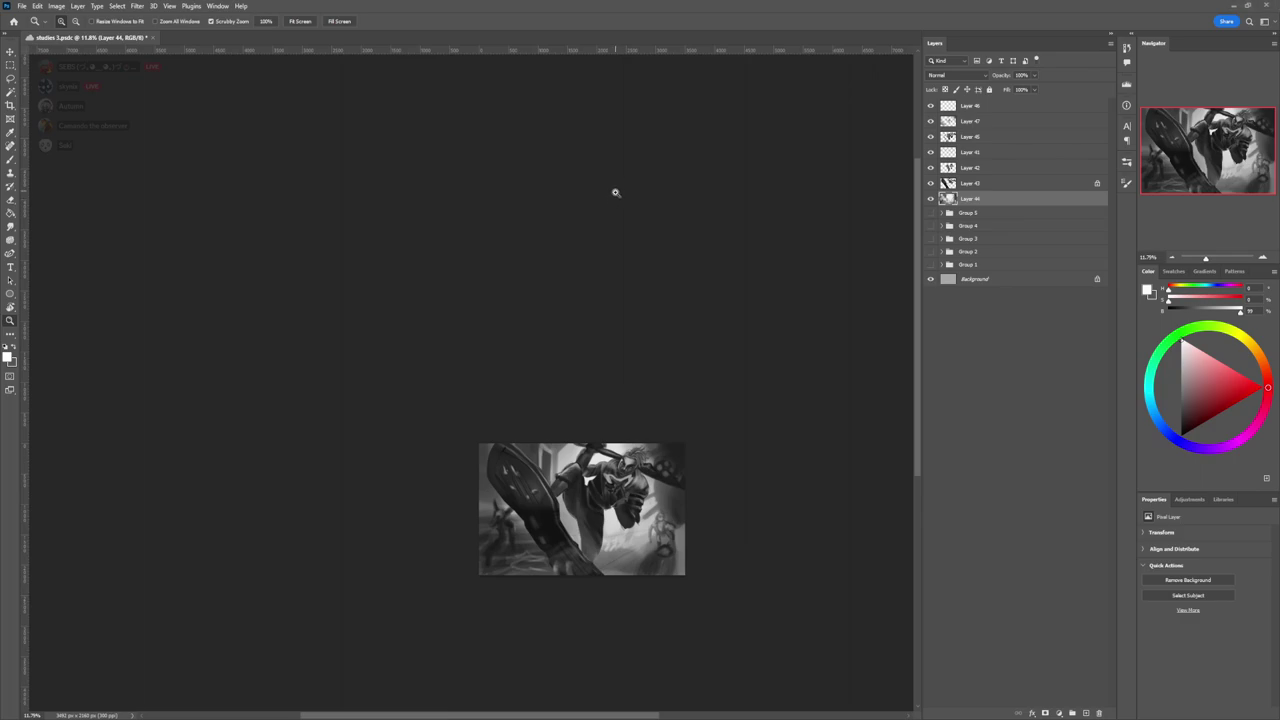
{"action": "left_click_drag", "start_coordinate": [631, 240], "coordinate": [597, 263]}
{"action": "left_click_drag", "start_coordinate": [647, 535], "coordinate": [705, 540]}
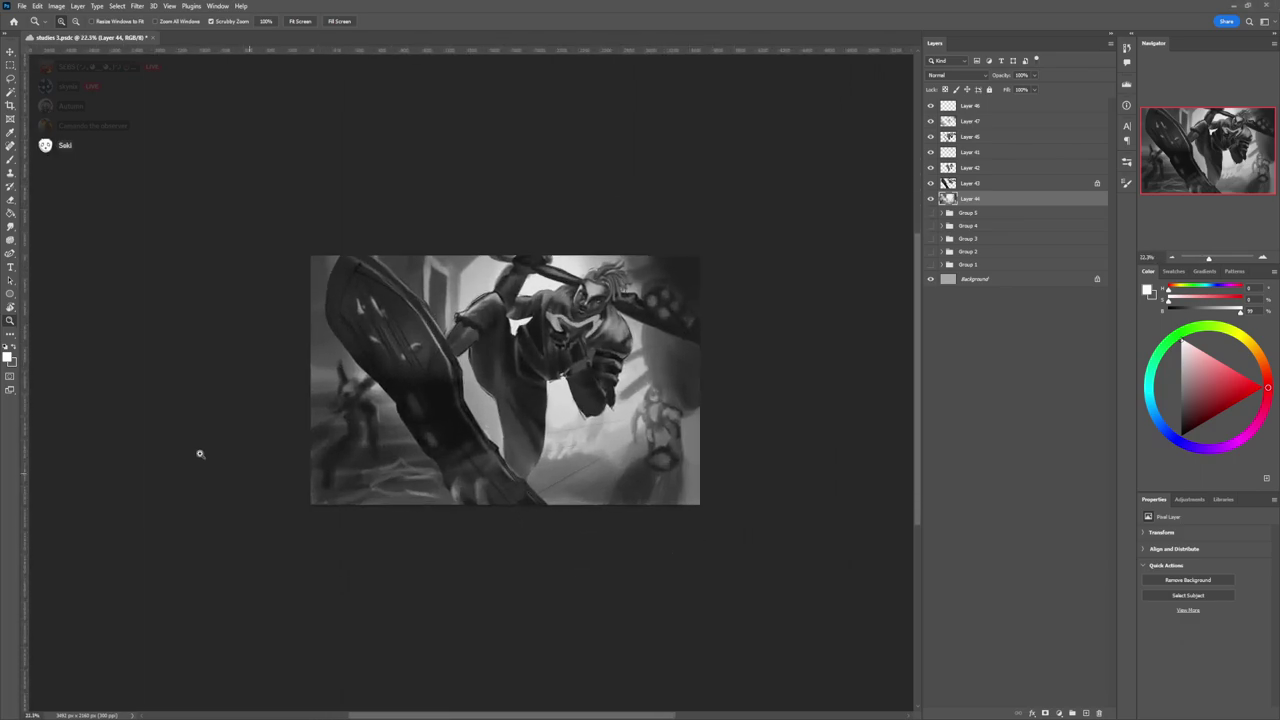